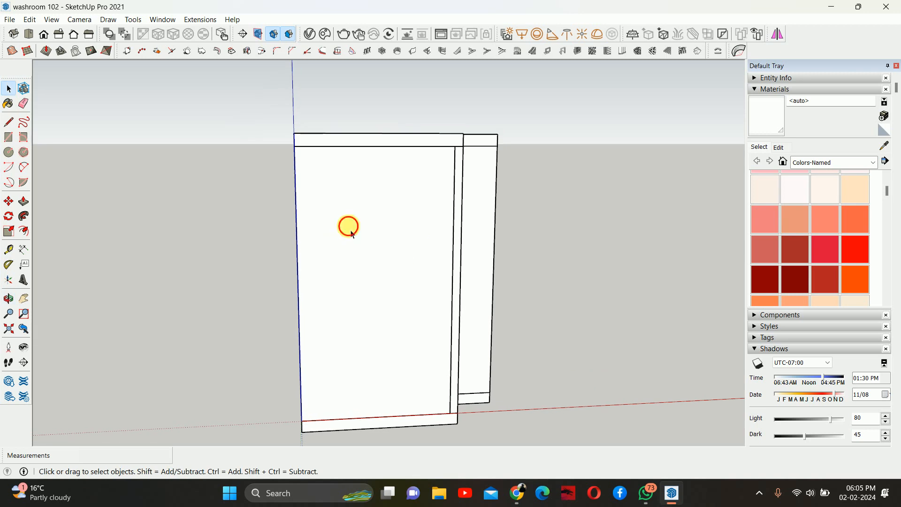
- Hide the front wall panels of the washroom model to expose the interior
click(376, 232)
middle_drag(421, 280, 354, 272)
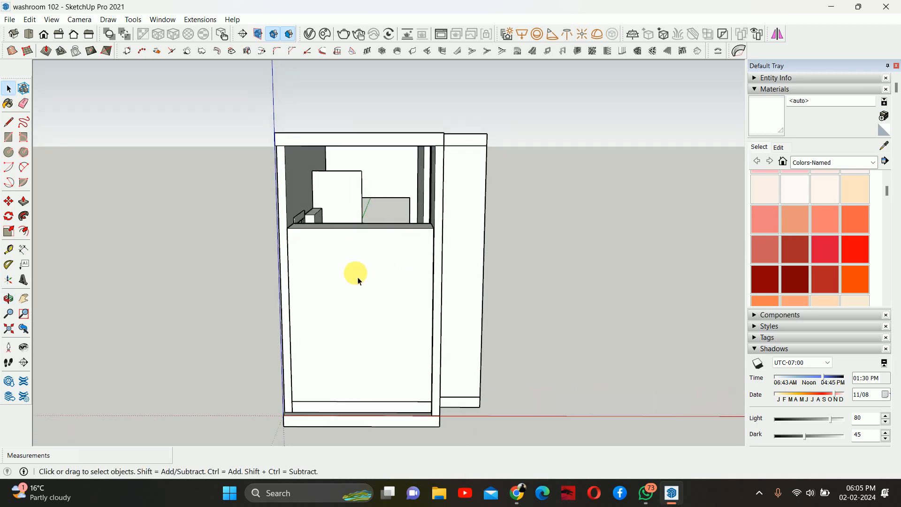
right_click(344, 262)
click(375, 232)
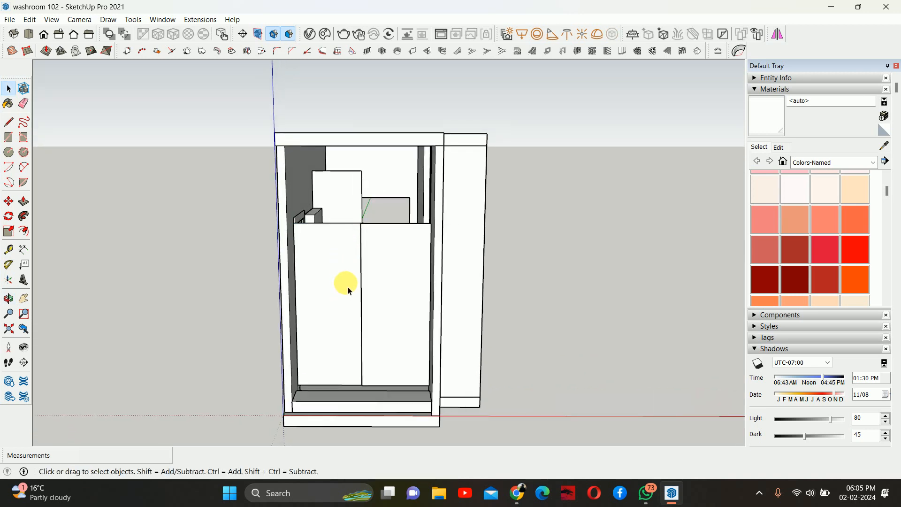
right_click(378, 277)
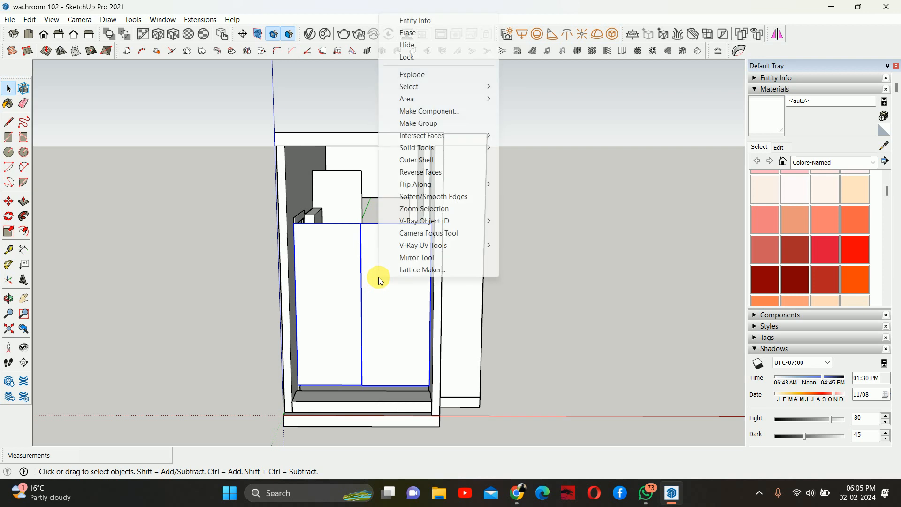
click(404, 45)
- Orbit and zoom around the washroom interior to inspect the toilet, bathtub and wall fittings
middle_drag(388, 136, 361, 229)
scroll(342, 370, up, 5)
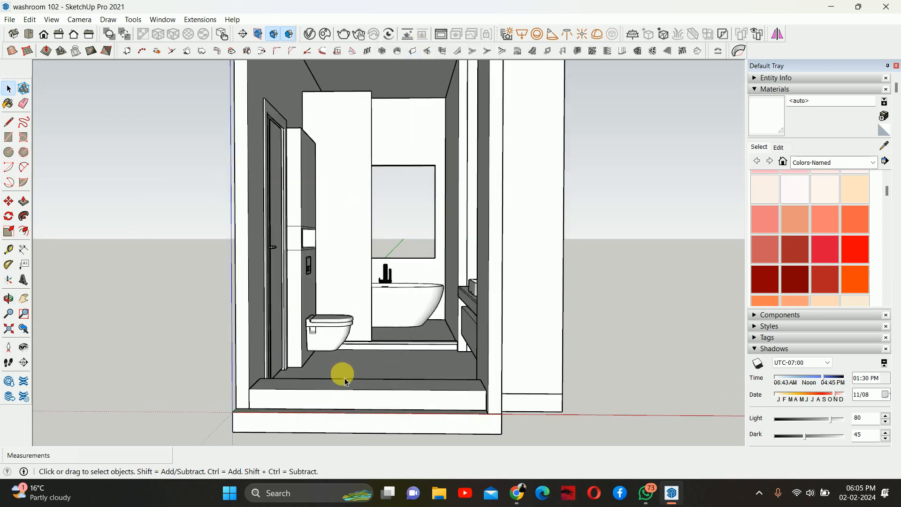
mouse_move(362, 352)
middle_down()
mouse_move(376, 346)
mouse_move(381, 358)
mouse_move(375, 345)
middle_up()
scroll(394, 301, down, 2)
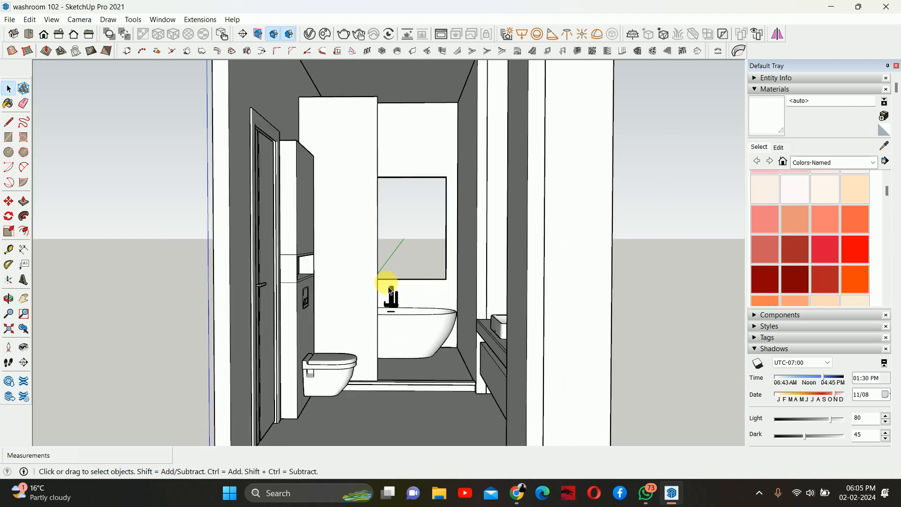
middle_drag(393, 291, 412, 297)
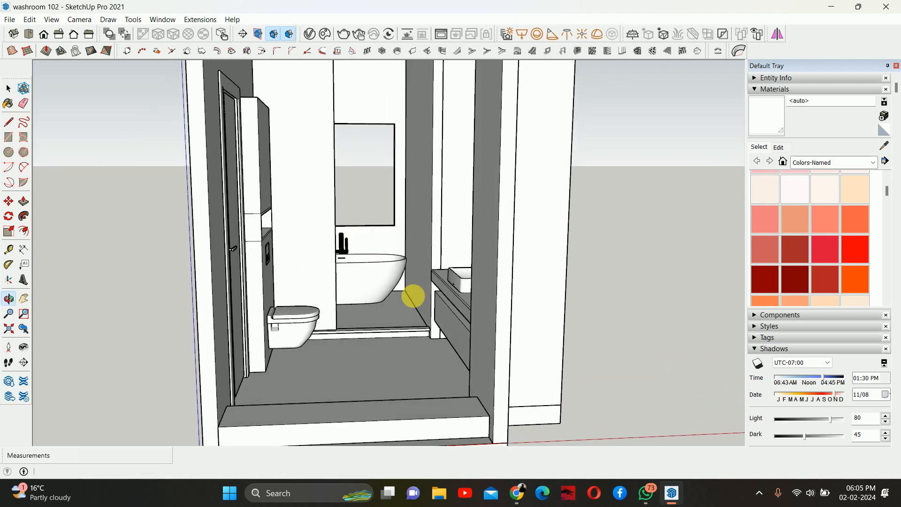
scroll(295, 364, up, 10)
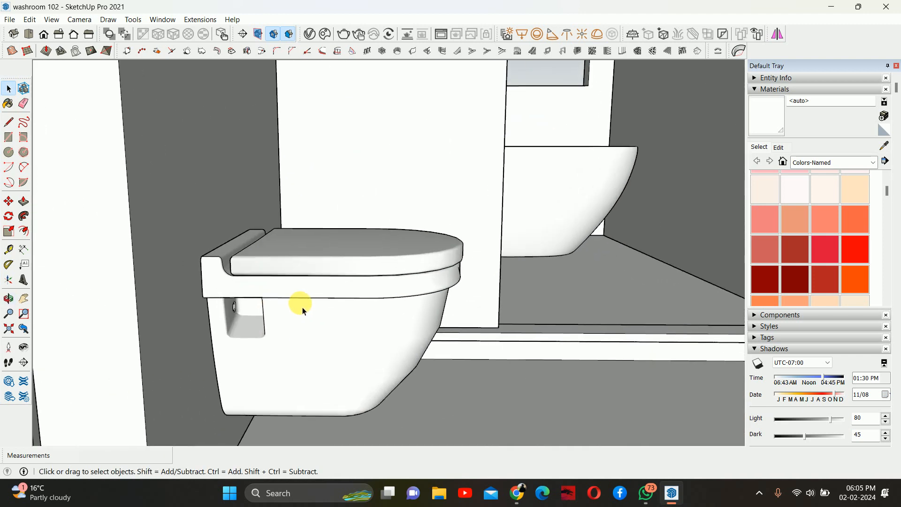
middle_drag(297, 302, 180, 308)
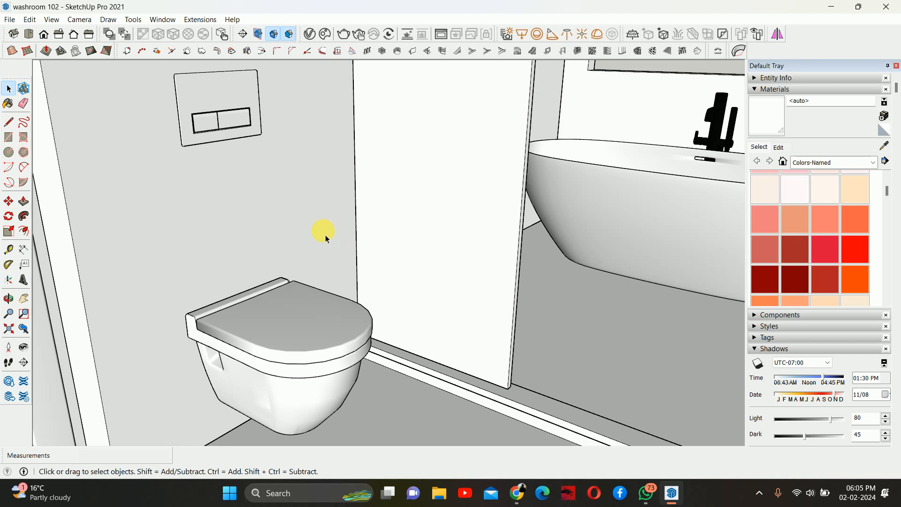
scroll(328, 225, down, 5)
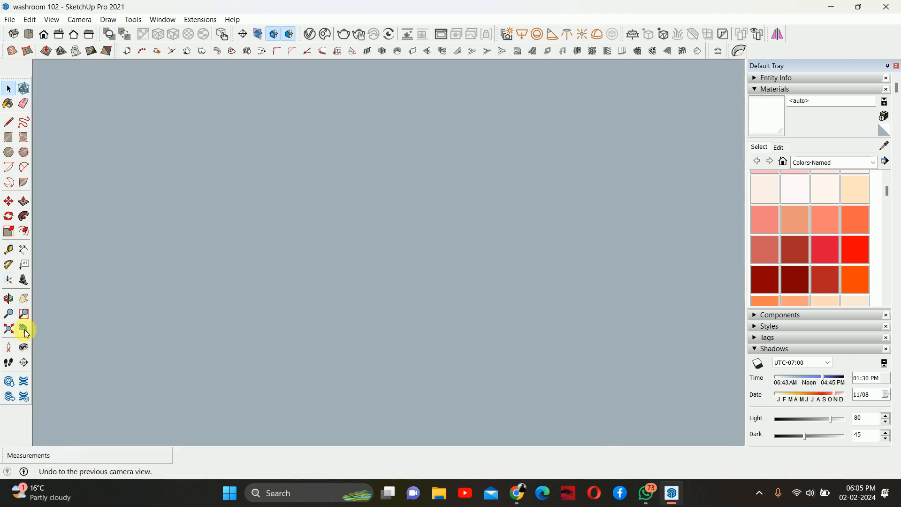
click(24, 329)
- Inspect the toilet niche, vanity sink and cabinet, and the window above the bathtub up close
middle_drag(402, 237, 410, 277)
scroll(390, 210, down, 5)
scroll(388, 227, up, 6)
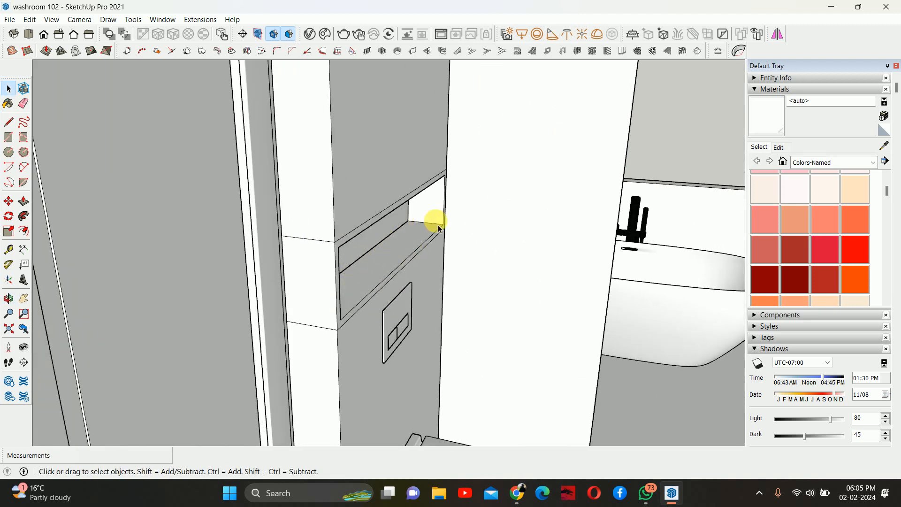
middle_drag(432, 227, 477, 287)
scroll(428, 232, down, 5)
scroll(484, 285, up, 5)
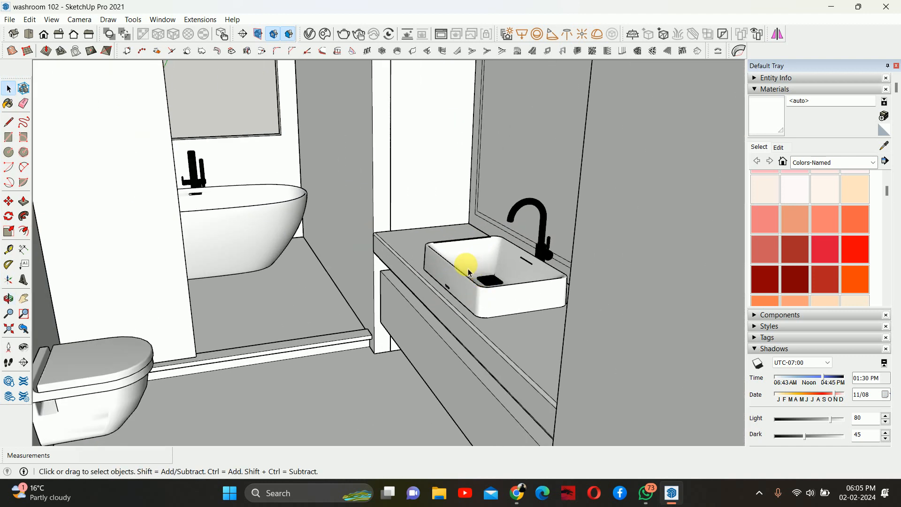
scroll(455, 279, up, 3)
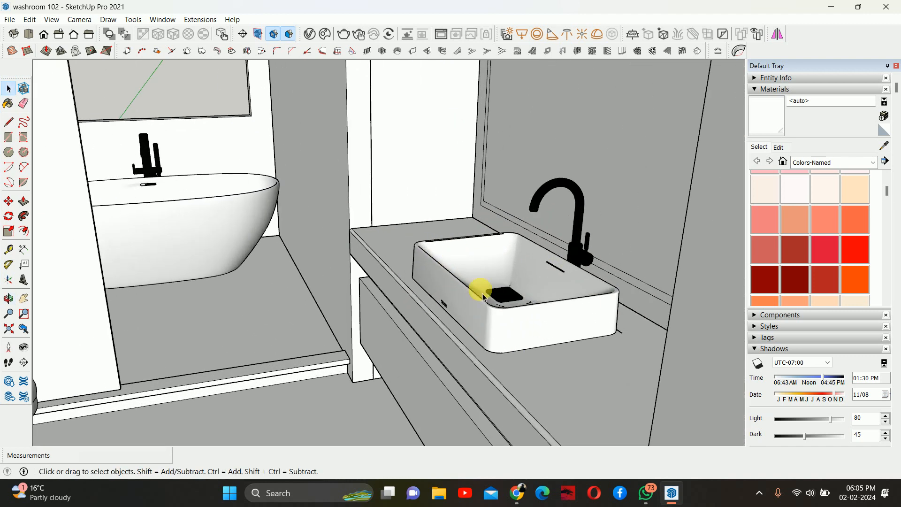
middle_drag(478, 288, 640, 334)
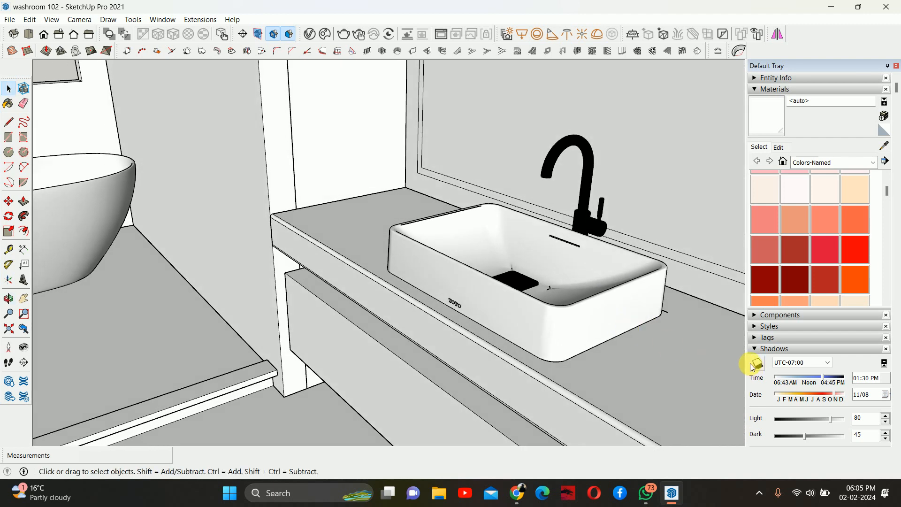
scroll(516, 244, down, 2)
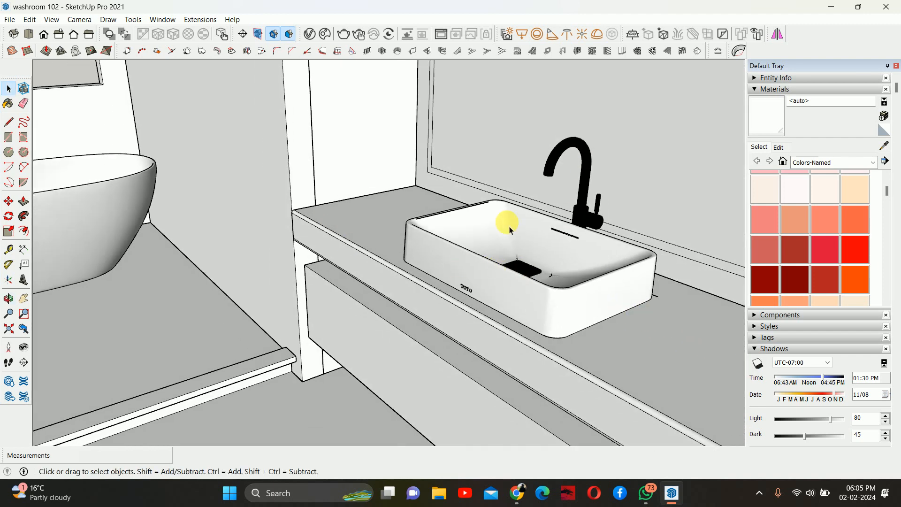
middle_drag(507, 221, 608, 244)
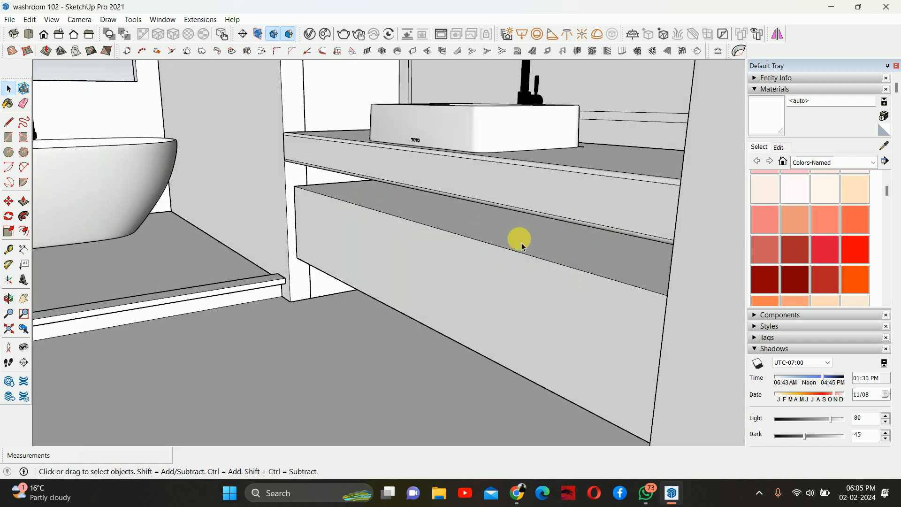
middle_drag(524, 246, 485, 264)
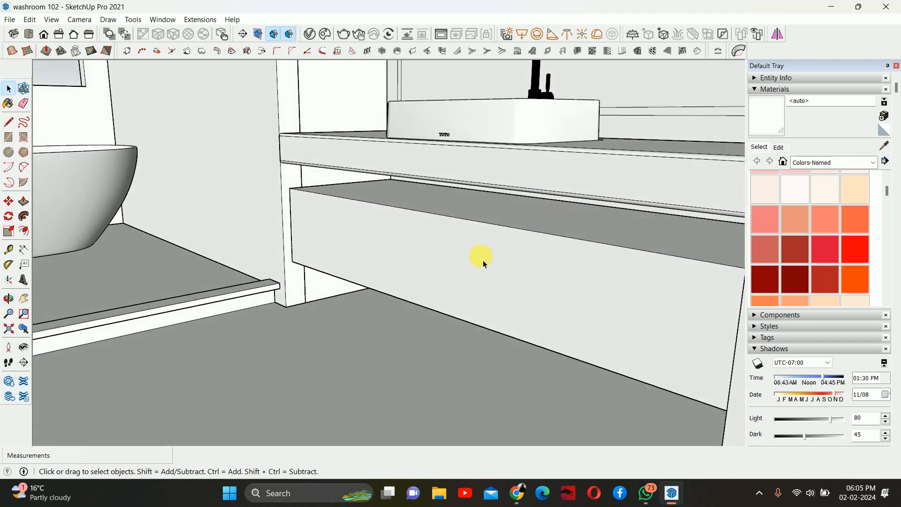
scroll(483, 260, down, 2)
middle_drag(437, 229, 422, 243)
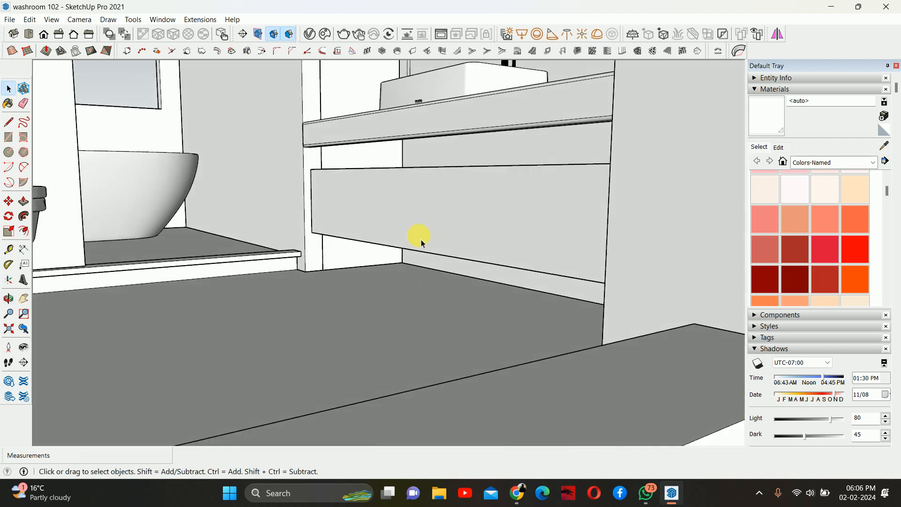
middle_drag(392, 173, 368, 275)
middle_drag(416, 304, 497, 328)
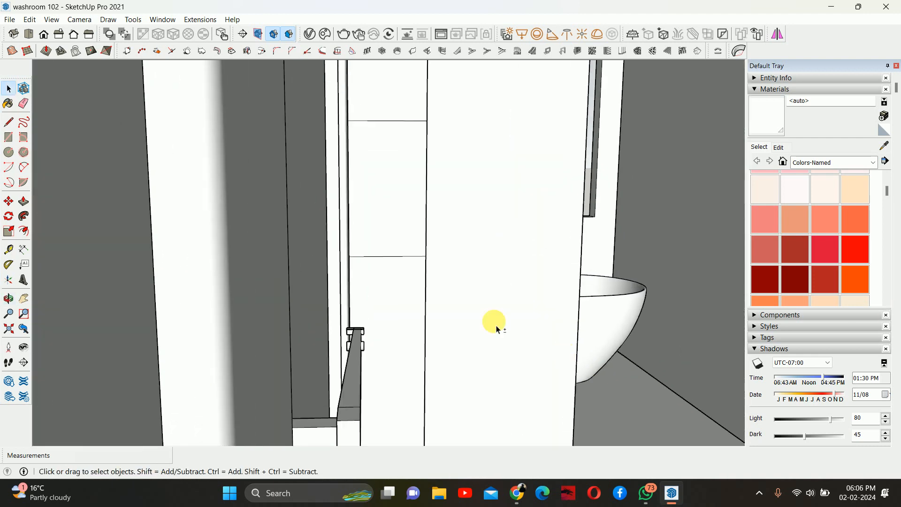
mouse_move(512, 235)
middle_down()
mouse_move(337, 280)
mouse_move(487, 237)
mouse_move(383, 255)
middle_up()
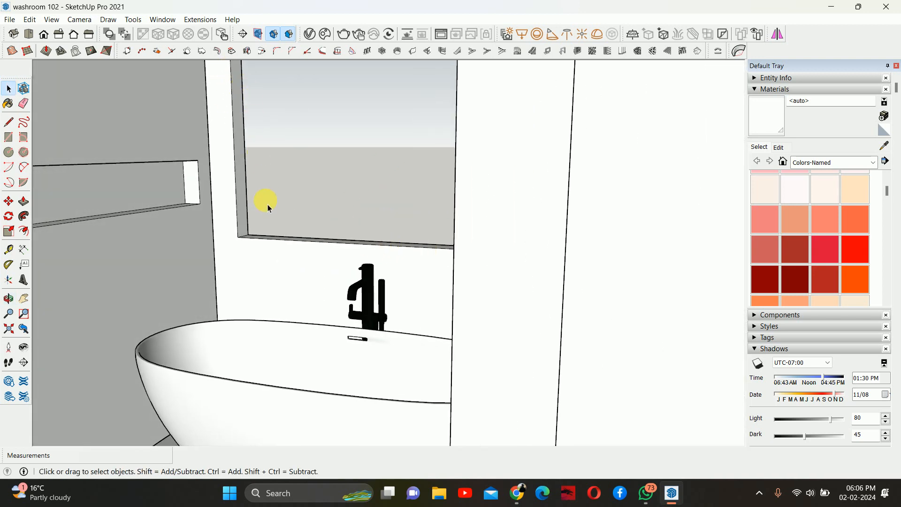
scroll(309, 230, down, 5)
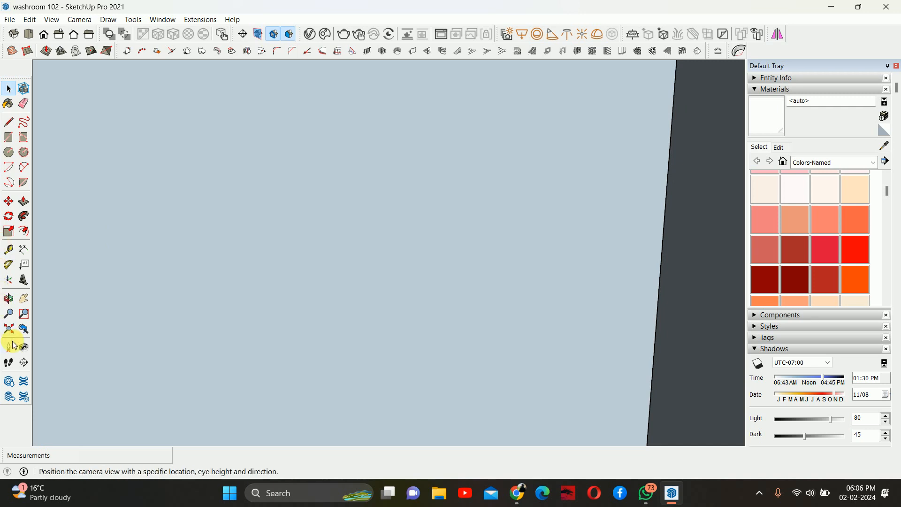
- Inside the window wall group, push the opening's top reveal face about 600 mm through the wall, then exit
click(24, 330)
mouse_move(378, 251)
middle_down()
mouse_move(400, 318)
mouse_move(444, 360)
mouse_move(804, 355)
mouse_move(198, 359)
mouse_move(37, 289)
mouse_move(94, 270)
mouse_move(136, 235)
middle_up()
scroll(403, 344, up, 2)
scroll(402, 360, up, 1)
mouse_move(399, 354)
middle_down()
mouse_move(352, 320)
mouse_move(245, 387)
middle_up()
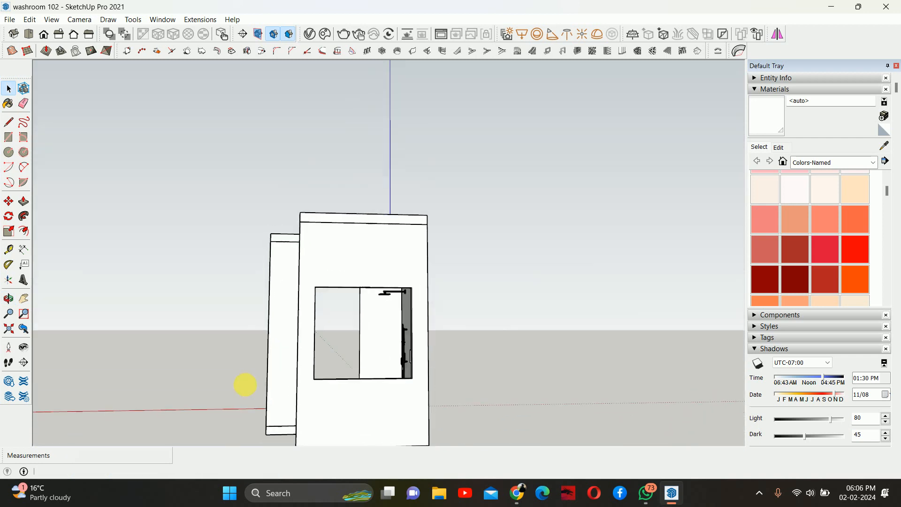
scroll(389, 276, up, 3)
middle_drag(389, 279, 497, 175)
double_click(492, 174)
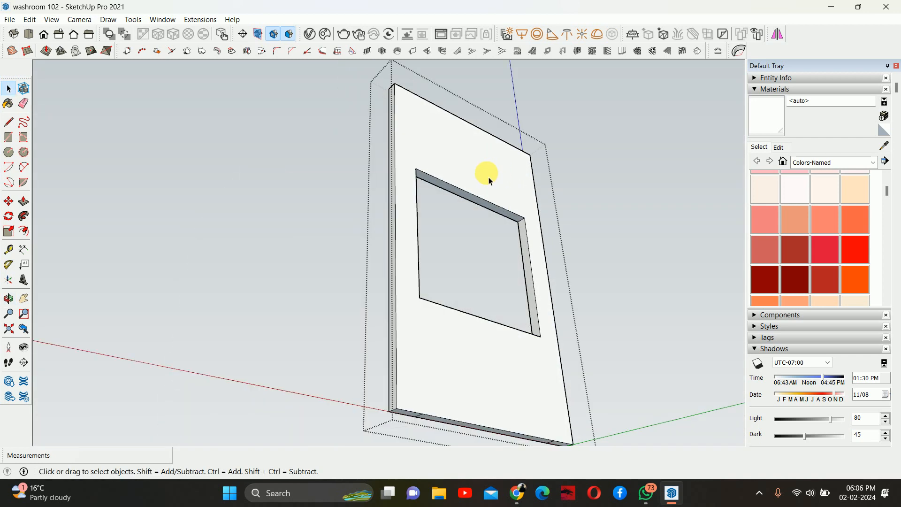
right_click(488, 177)
click(515, 294)
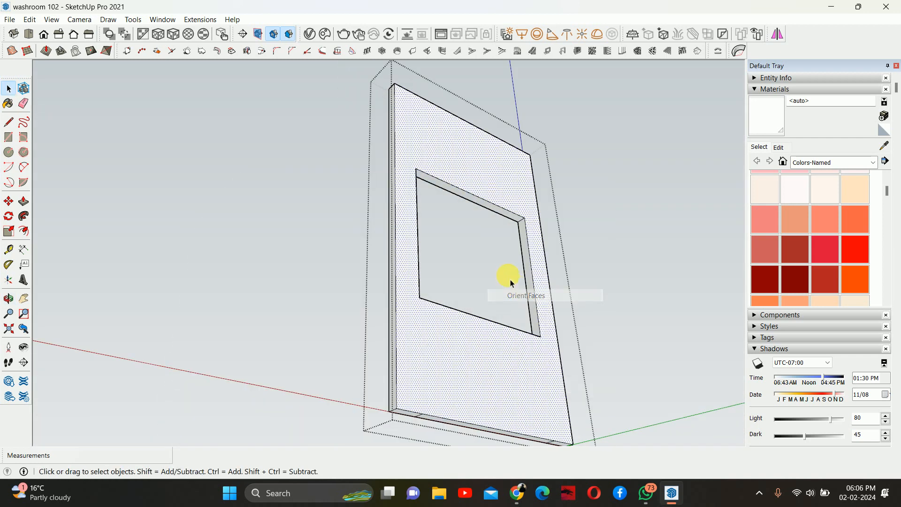
click(498, 215)
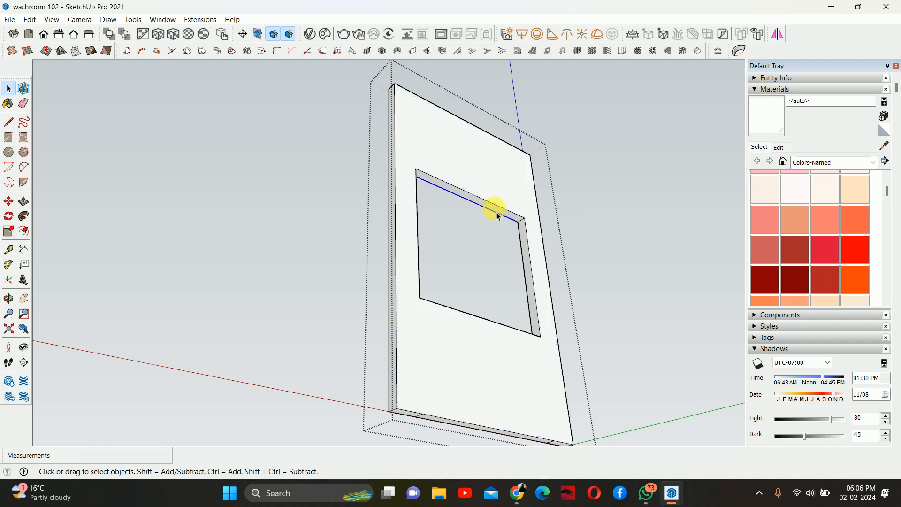
key(p)
click(492, 216)
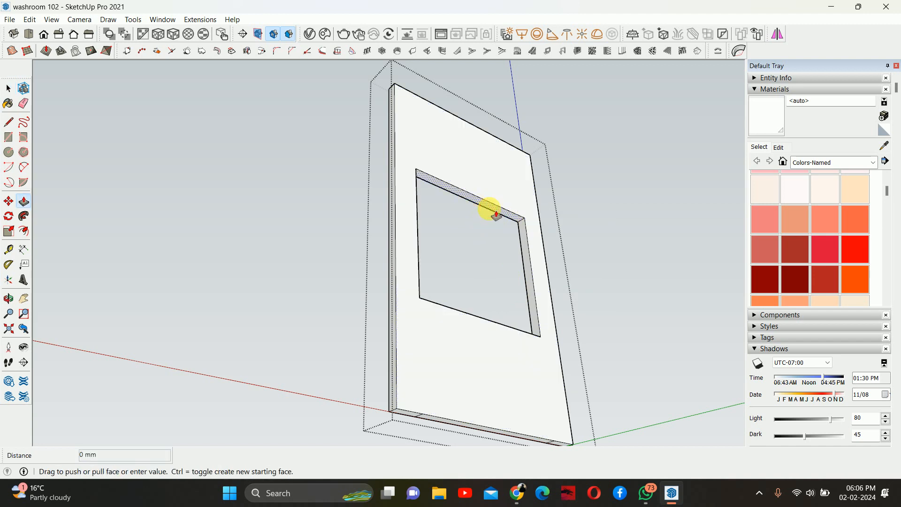
middle_drag(490, 207, 434, 267)
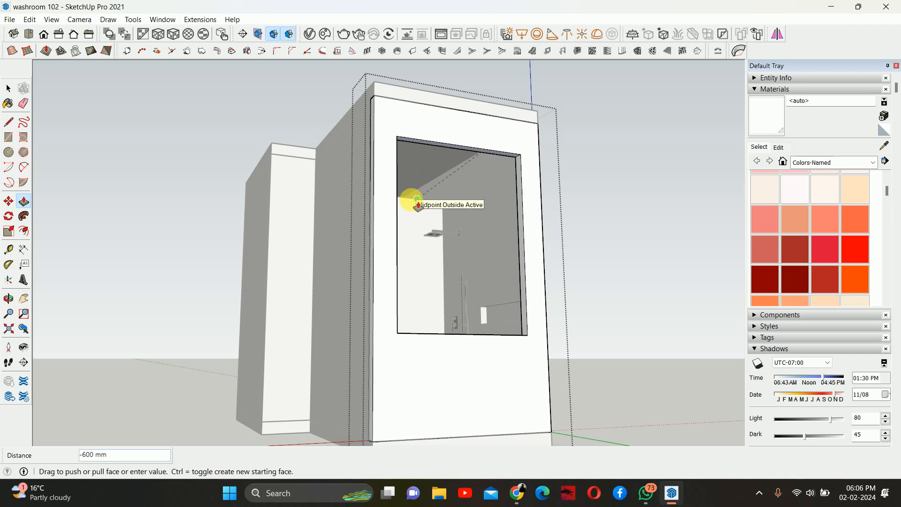
click(417, 205)
middle_drag(412, 201, 649, 301)
key(space)
click(647, 301)
- Orbit through the washroom to review the window opening, shower niche and fixtures
middle_drag(509, 255, 845, 206)
middle_drag(308, 278, 553, 235)
middle_drag(192, 301, 403, 302)
scroll(398, 282, up, 3)
scroll(503, 288, up, 5)
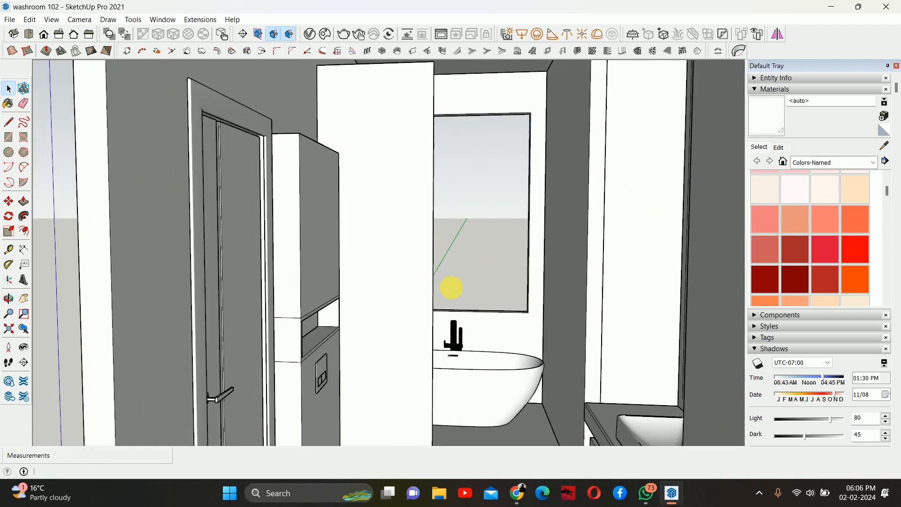
mouse_move(455, 287)
middle_down()
mouse_move(404, 319)
mouse_move(463, 318)
middle_up()
scroll(459, 314, up, 6)
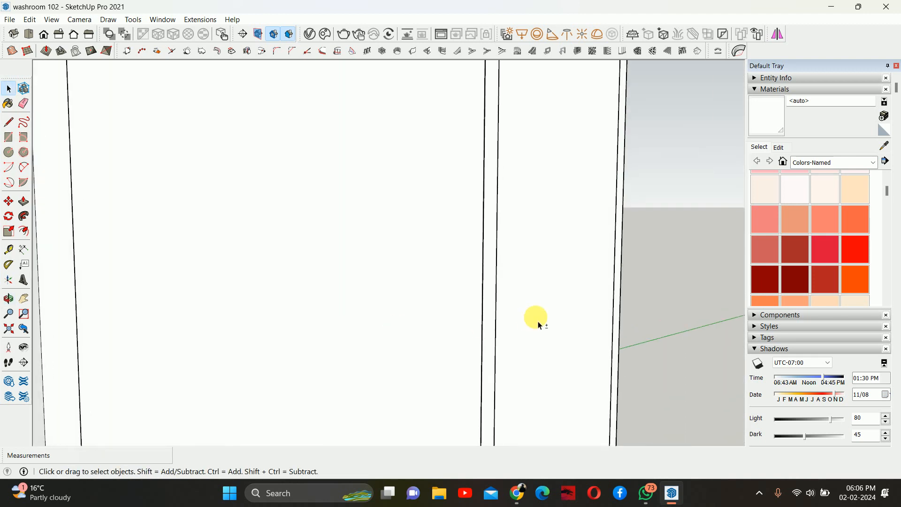
middle_drag(539, 325, 421, 328)
scroll(125, 345, down, 8)
scroll(332, 233, up, 5)
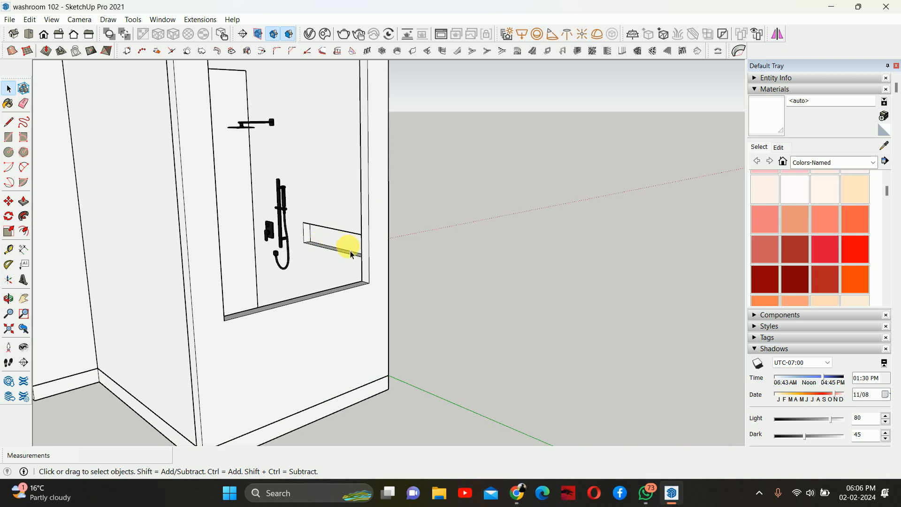
mouse_move(351, 254)
middle_down()
mouse_move(432, 263)
mouse_move(413, 277)
middle_up()
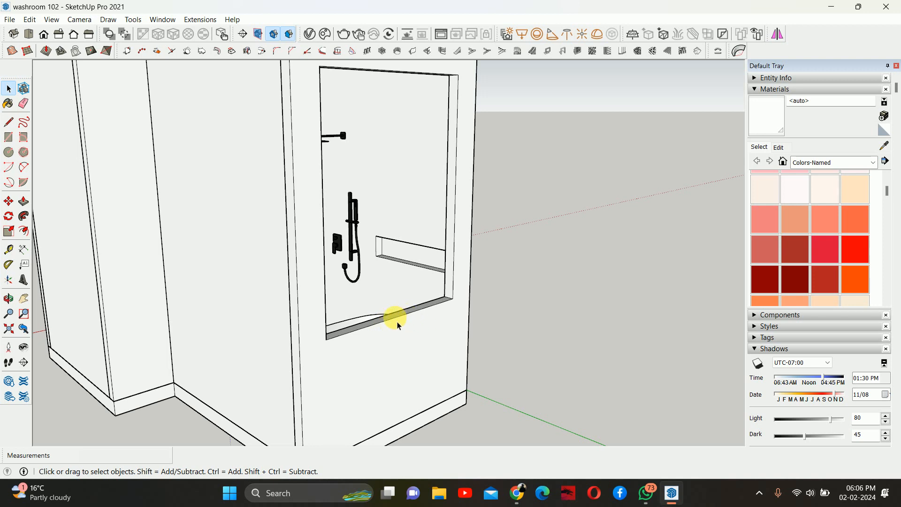
mouse_move(398, 325)
middle_down()
mouse_move(446, 318)
mouse_move(408, 318)
mouse_move(549, 342)
mouse_move(539, 322)
mouse_move(492, 326)
middle_up()
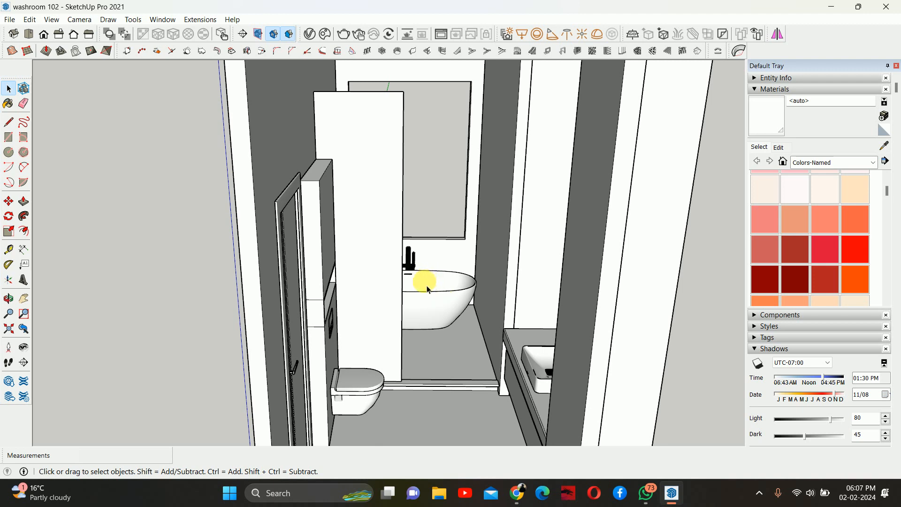
middle_drag(464, 300, 436, 241)
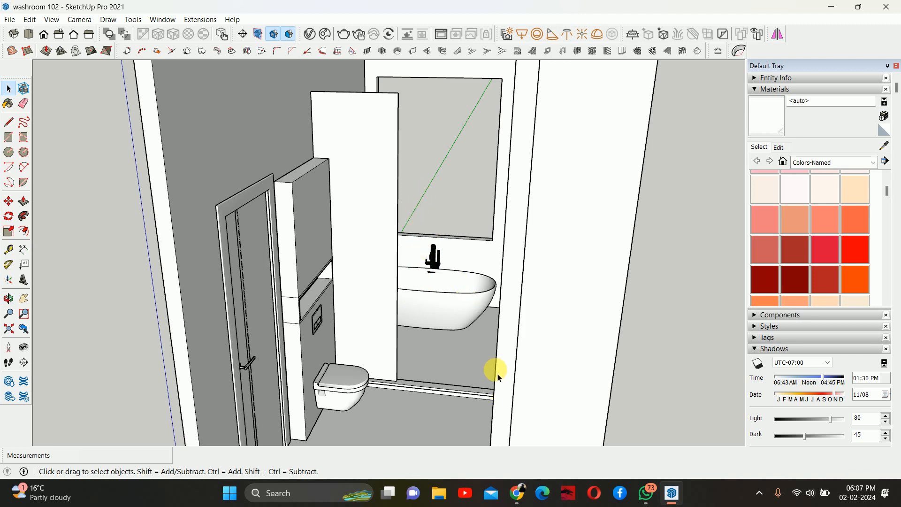
key(super)
text(ap)
key(Escape)
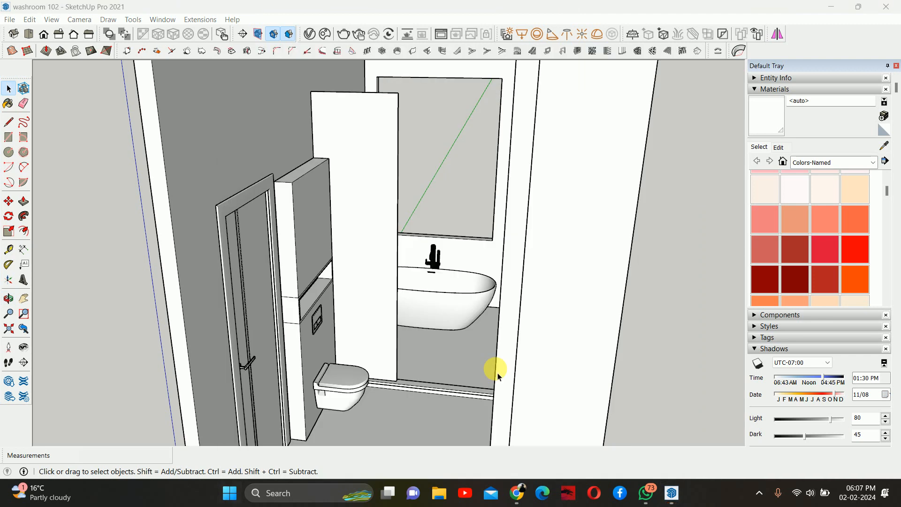
- Switch to AutoCAD 2022 by launching it from the Windows search
key(super)
text(aut)
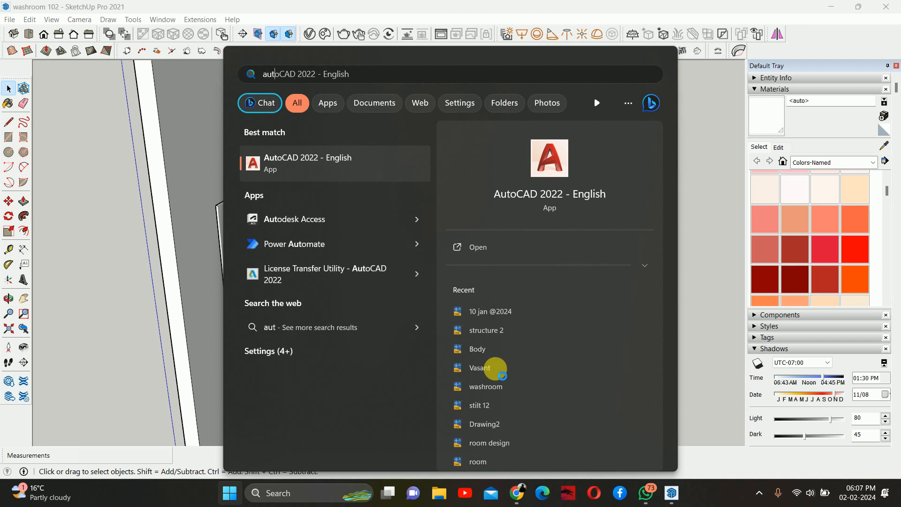
key(Escape)
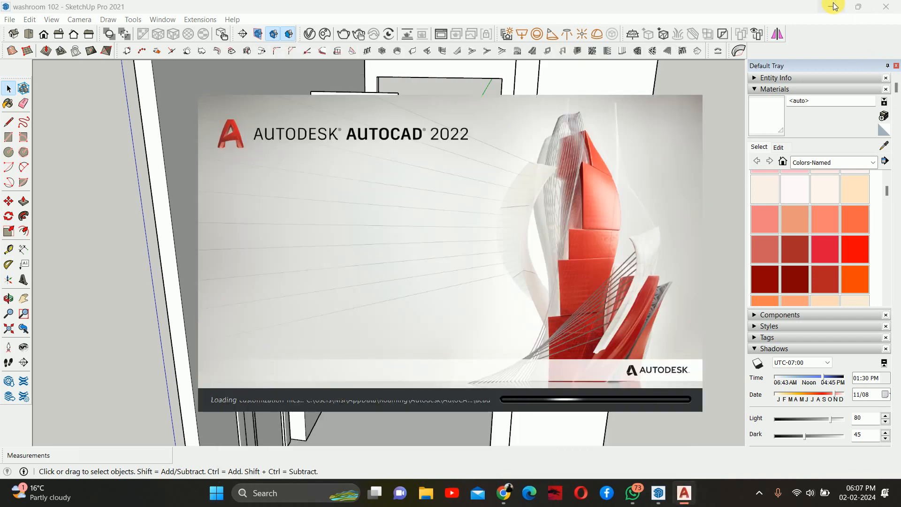
- Open the room.dwg drawing from the Documents folder in AutoCAD
click(830, 7)
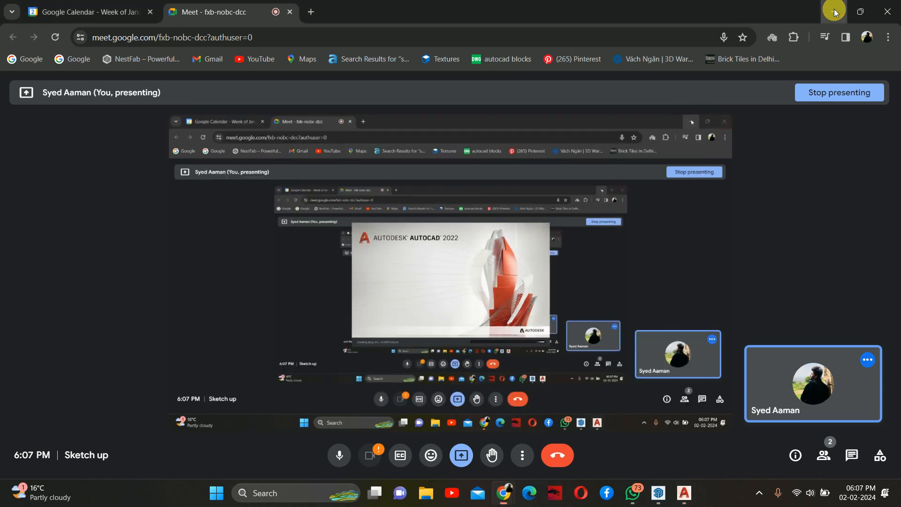
click(833, 12)
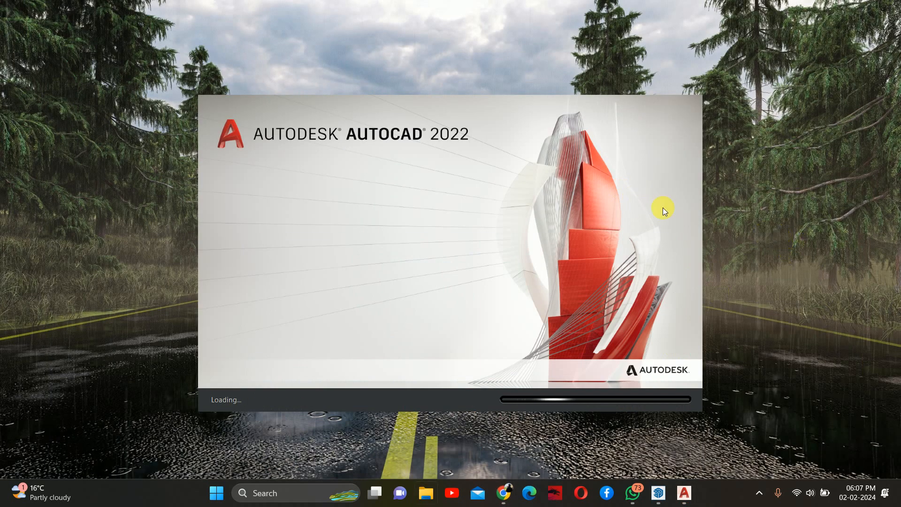
key(super+e)
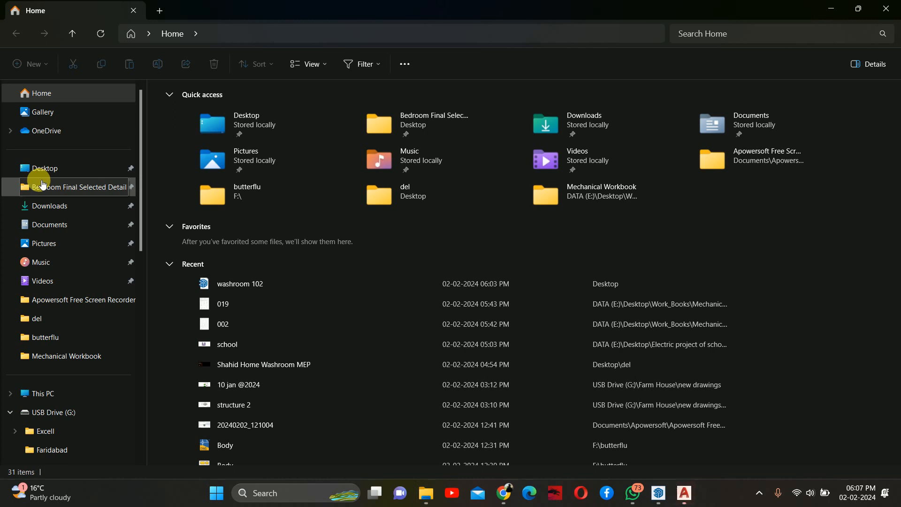
click(59, 223)
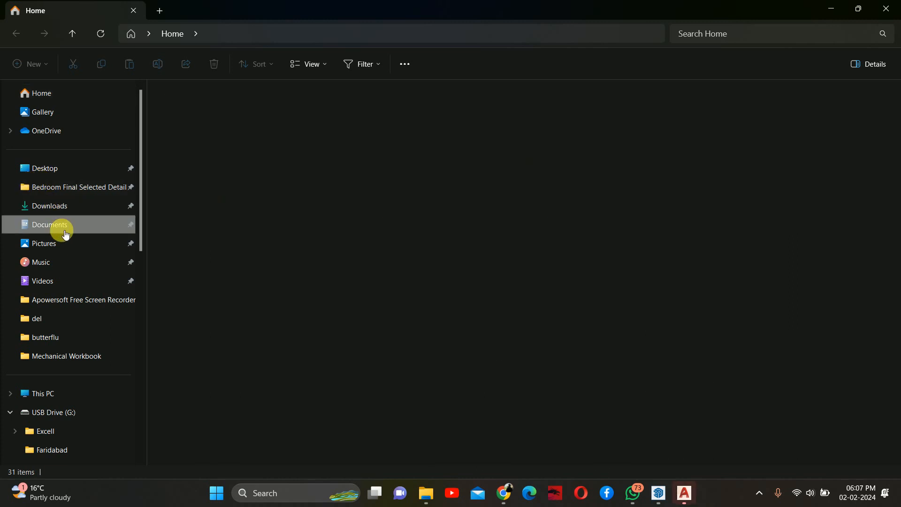
scroll(563, 300, down, 3)
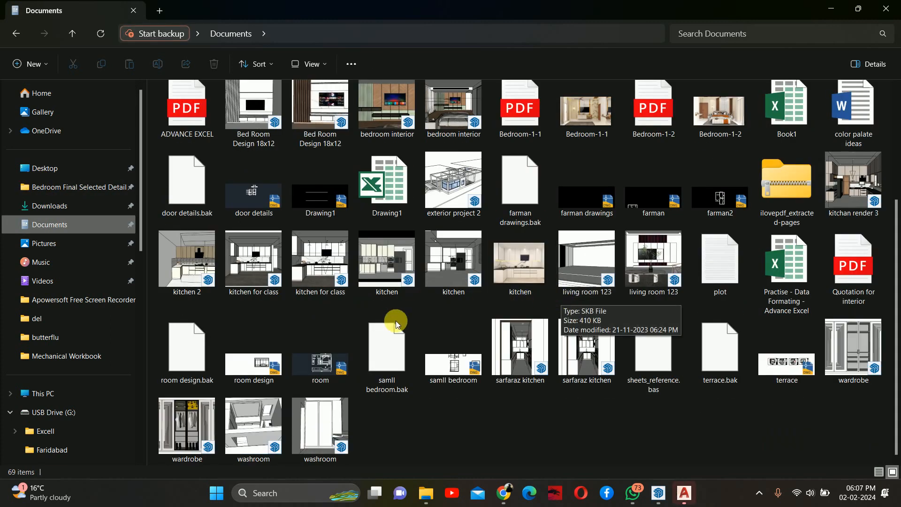
click(320, 370)
double_click(327, 368)
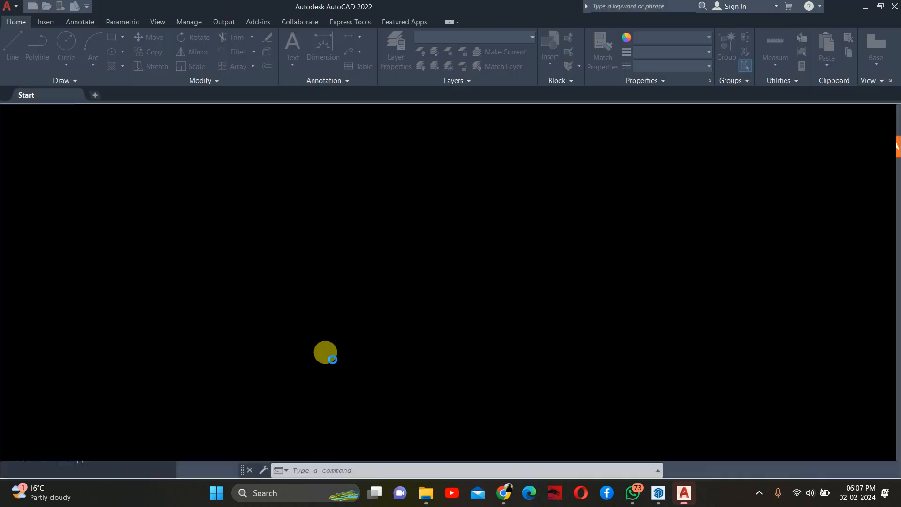
- Zoom around the room floor plan to examine the washroom and bedroom layout
scroll(429, 262, up, 6)
scroll(439, 262, up, 1)
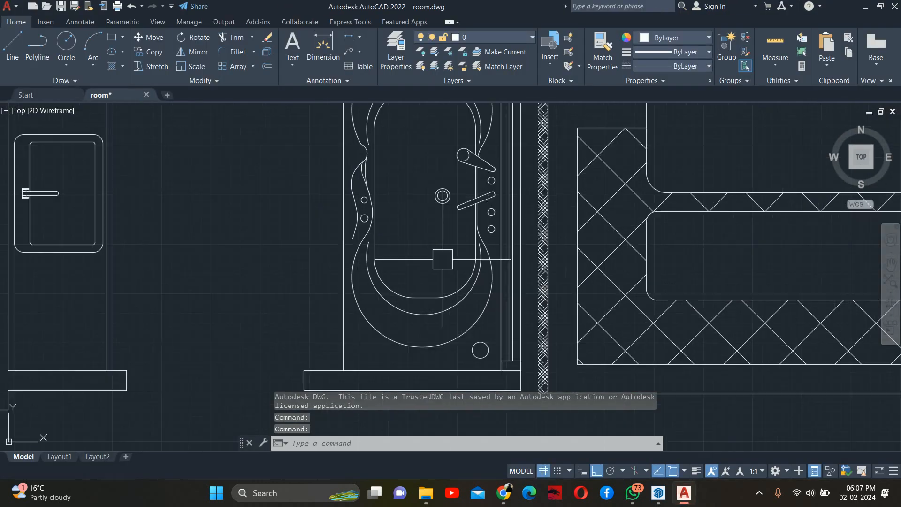
scroll(422, 262, down, 4)
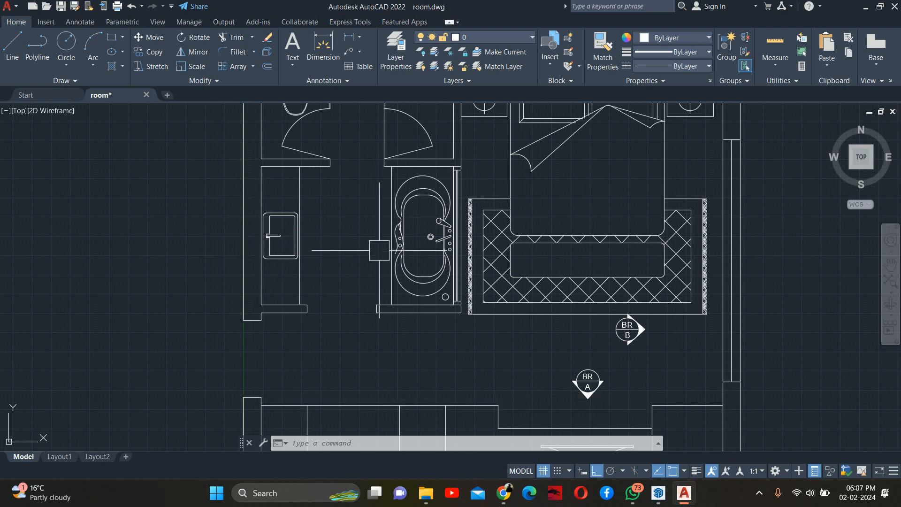
scroll(448, 201, up, 4)
scroll(480, 165, down, 4)
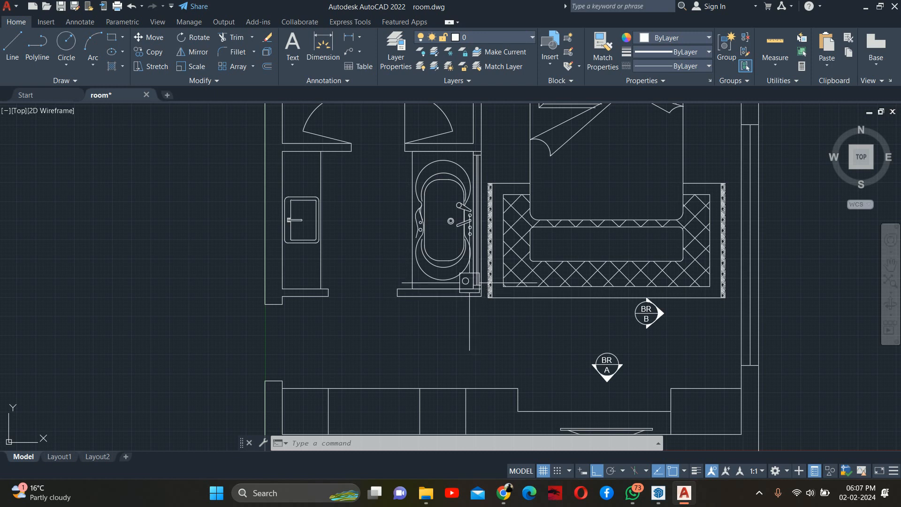
scroll(469, 283, down, 4)
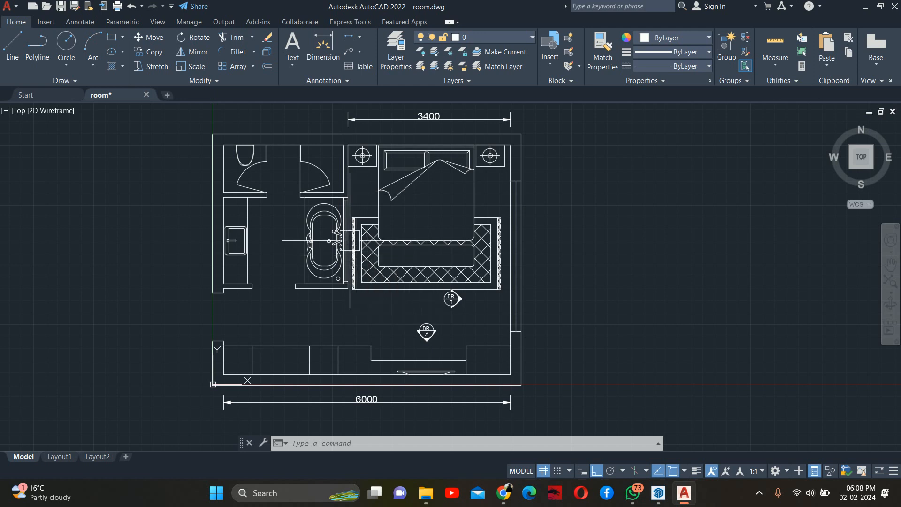
- Close AutoCAD without saving changes, cancel the Windows Installer prompt and minimise the file browser
click(894, 6)
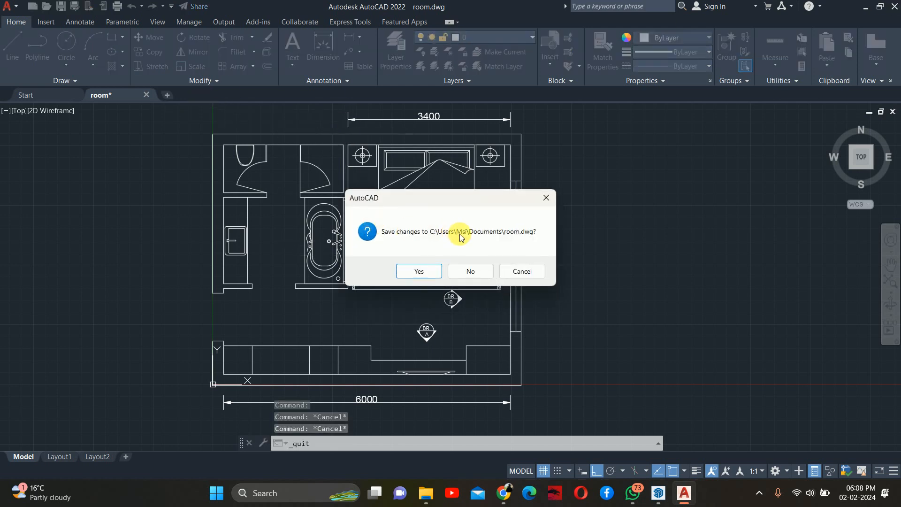
click(467, 271)
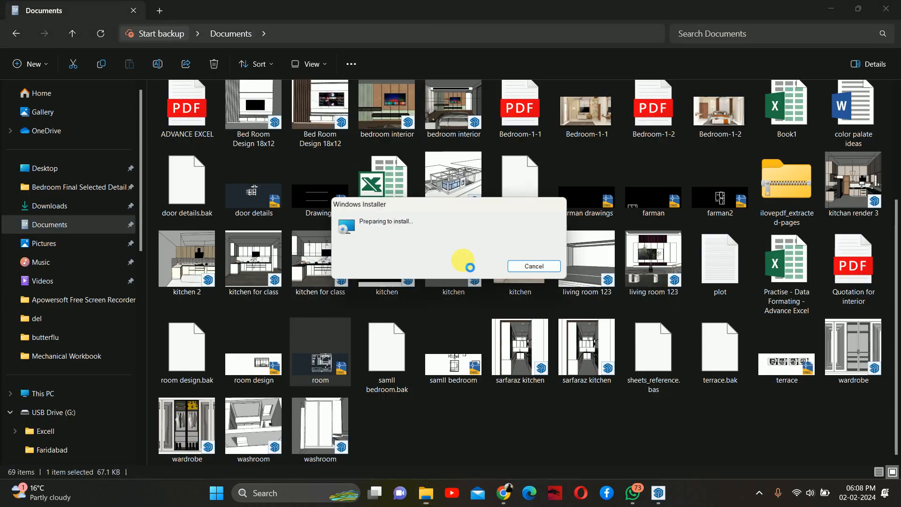
click(526, 277)
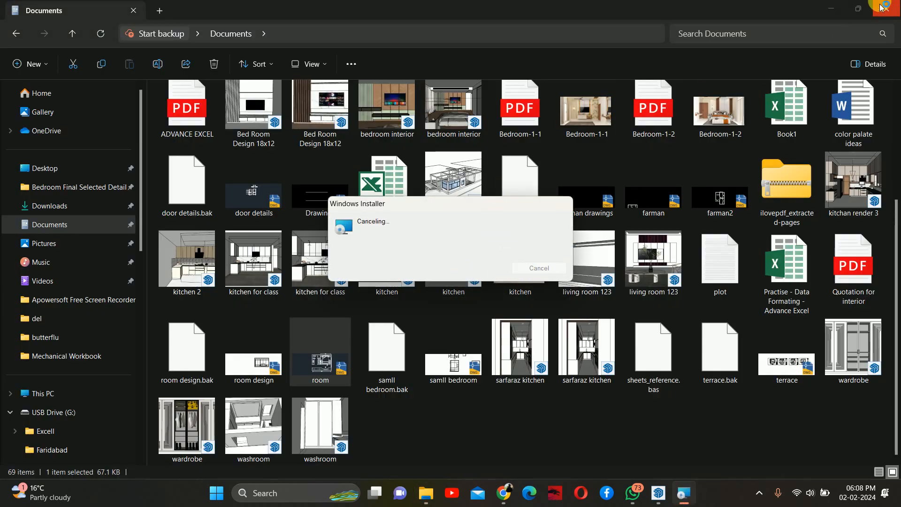
click(831, 8)
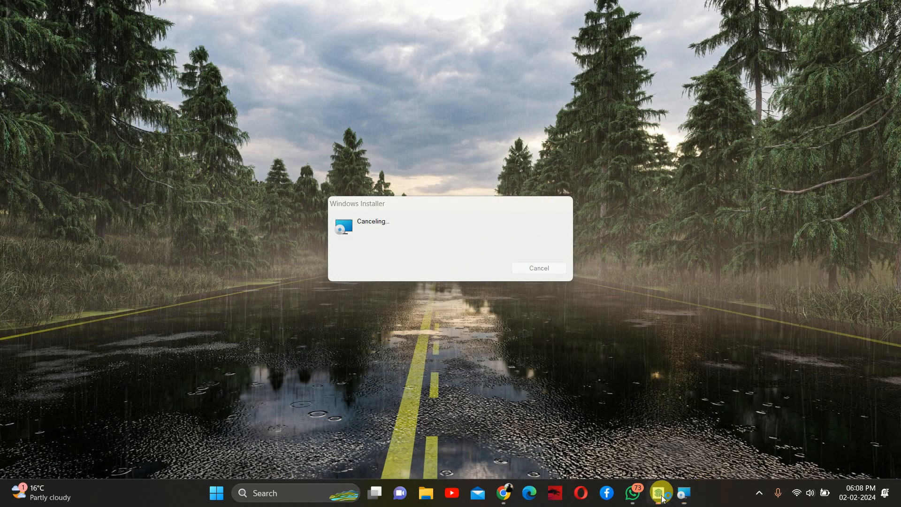
- Return to SketchUp and orbit around the washroom exterior to view the window wall
click(659, 492)
scroll(475, 295, down, 4)
mouse_move(473, 270)
middle_down()
mouse_move(326, 248)
mouse_move(20, 281)
middle_up()
mouse_move(335, 326)
middle_down()
mouse_move(303, 330)
mouse_move(392, 316)
mouse_move(584, 420)
middle_up()
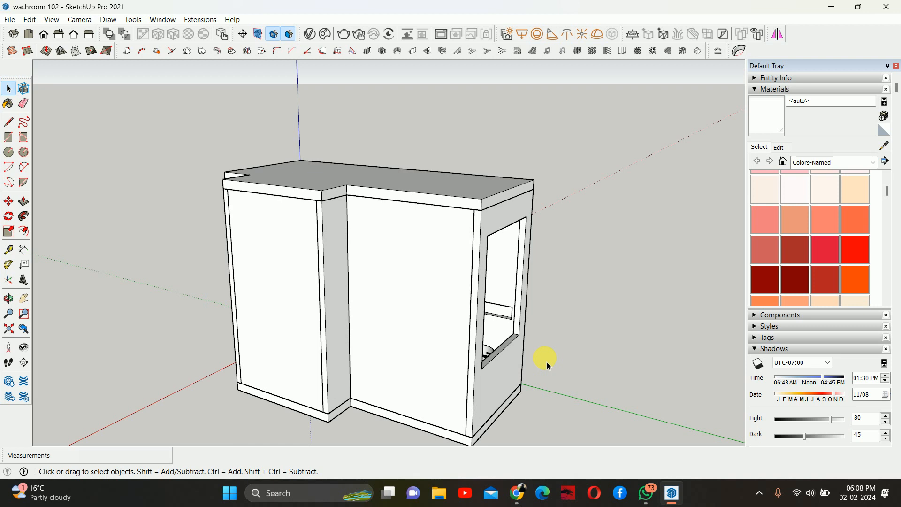
middle_drag(444, 391, 446, 187)
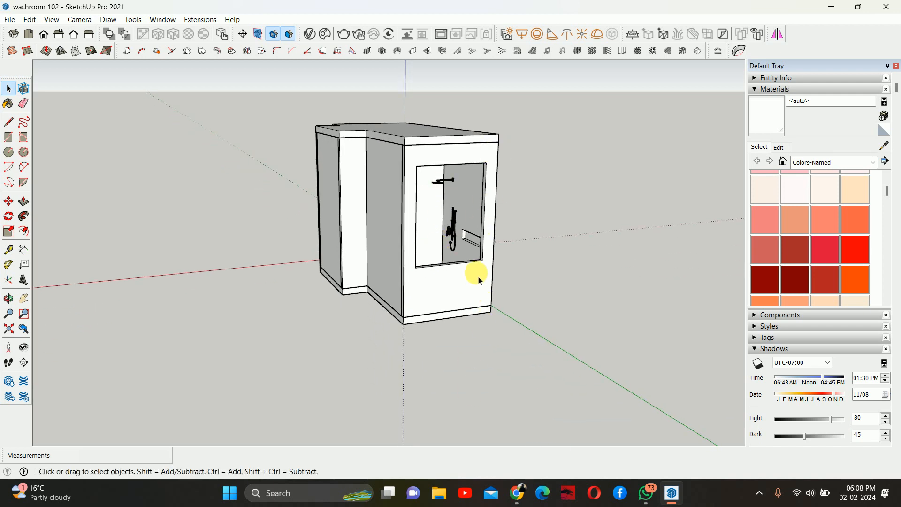
mouse_move(452, 286)
middle_down()
mouse_move(390, 368)
mouse_move(460, 286)
middle_up()
- Inside the window wall group, raise the window opening's sill face 450 mm with Push/Pull
scroll(455, 318, up, 3)
scroll(449, 323, up, 2)
double_click(448, 323)
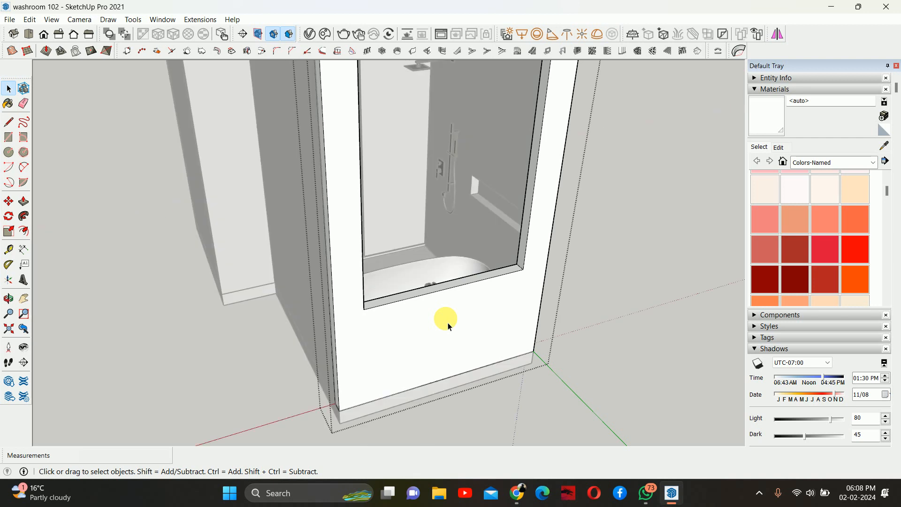
middle_drag(448, 323, 479, 308)
key(p)
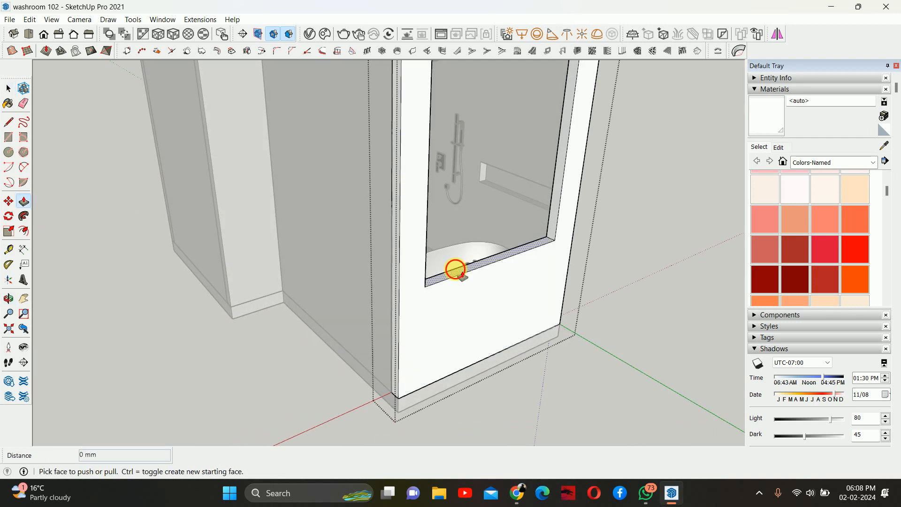
click(456, 270)
middle_drag(447, 336, 413, 281)
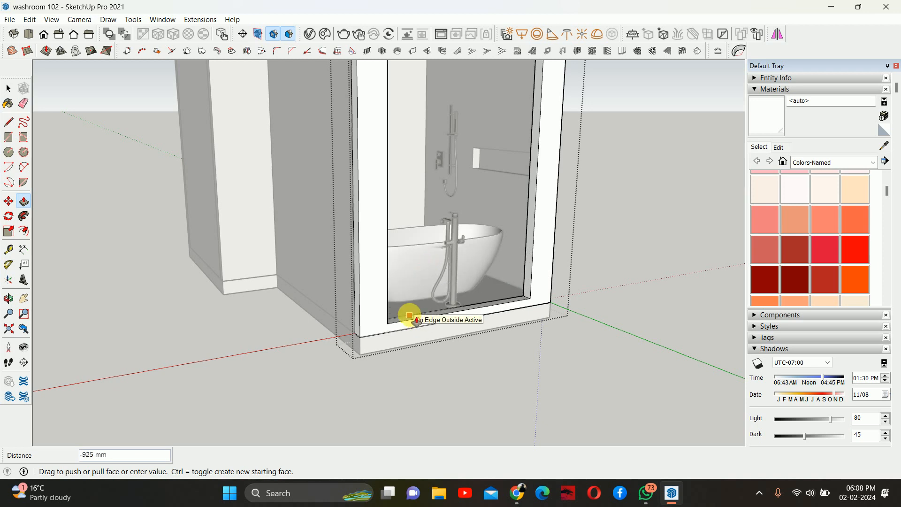
click(416, 320)
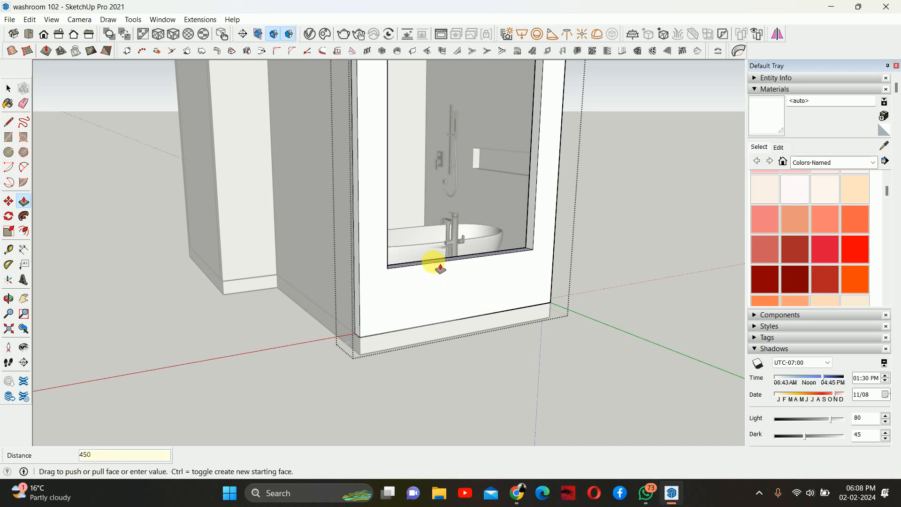
key(Return)
- Push the face above the window 600 mm, snapping to the partition's top endpoint
middle_drag(446, 281, 347, 305)
scroll(347, 301, down, 3)
key(space)
key(Escape)
middle_drag(394, 273, 402, 247)
scroll(394, 239, up, 3)
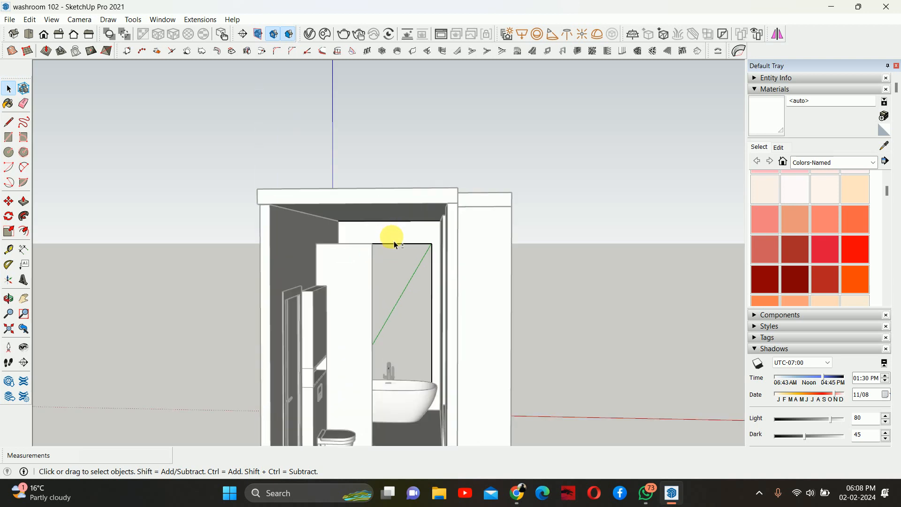
scroll(395, 245, up, 5)
middle_drag(412, 171, 382, 175)
key(p)
click(386, 187)
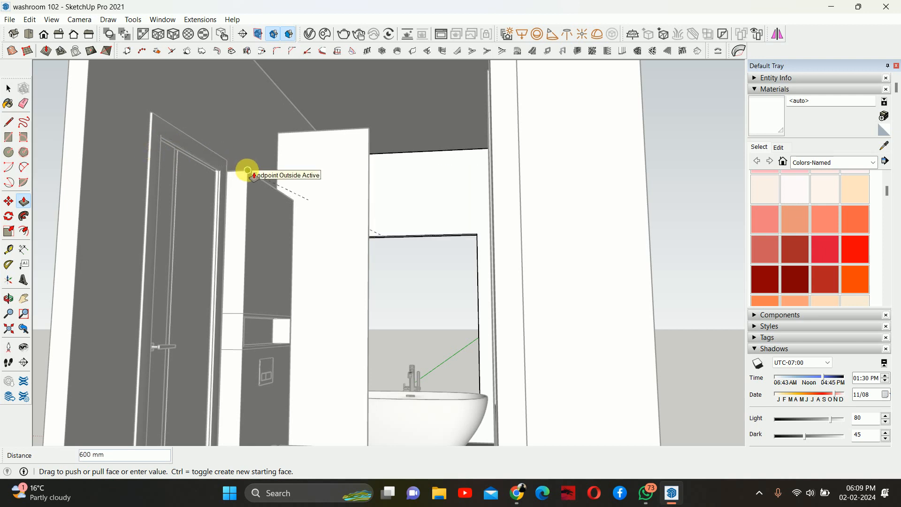
click(248, 171)
- Lower the window opening's head face 450 mm with Push/Pull
middle_drag(345, 211, 378, 269)
scroll(396, 199, up, 5)
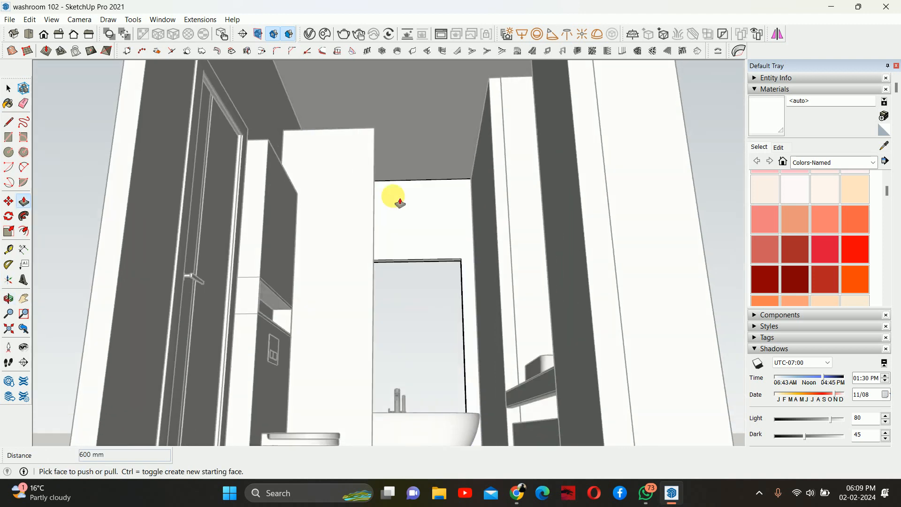
middle_drag(449, 270, 428, 278)
click(428, 277)
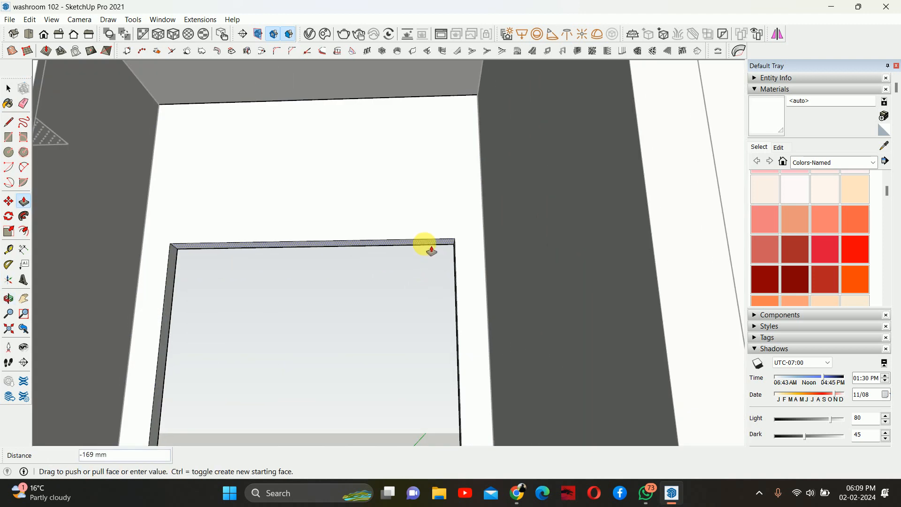
text(450)
key(Return)
scroll(425, 248, down, 4)
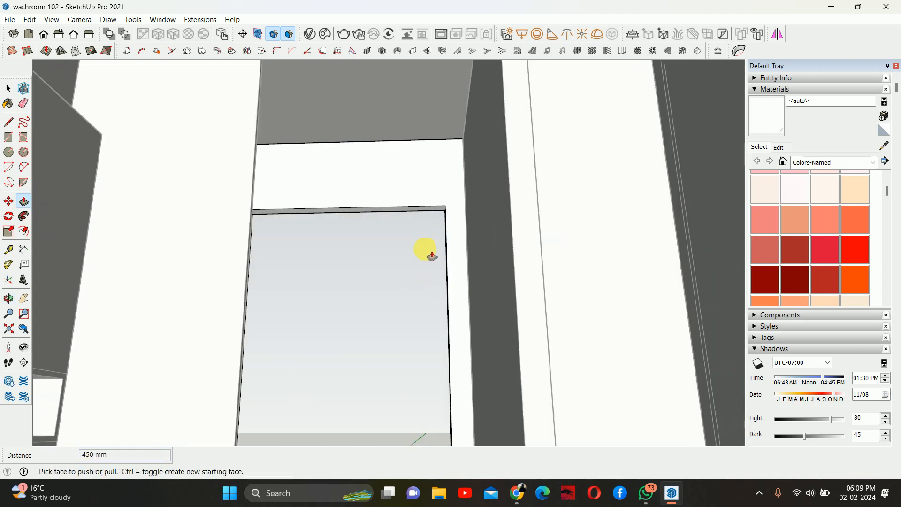
- Unhide all hidden objects in the model and orbit to face the window wall
key(space)
click(423, 251)
middle_drag(398, 271, 494, 275)
scroll(399, 289, down, 4)
scroll(422, 307, down, 5)
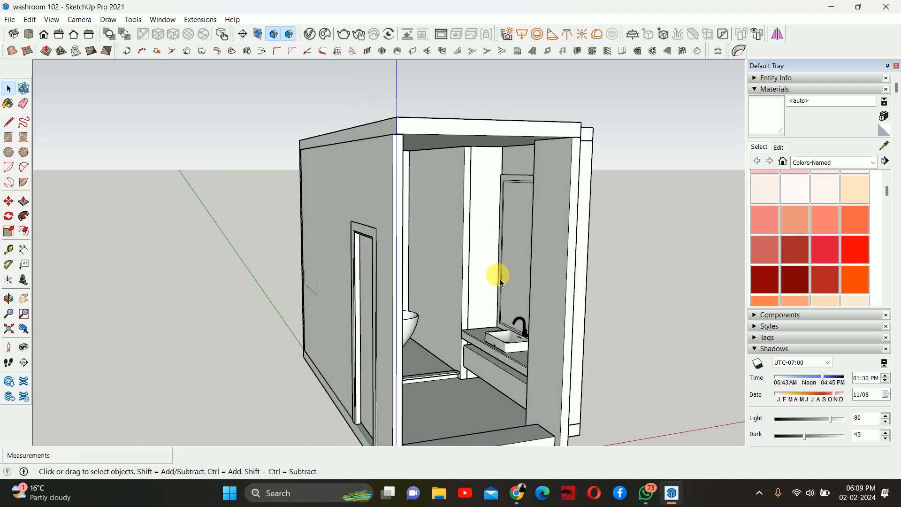
scroll(447, 284, down, 1)
click(30, 20)
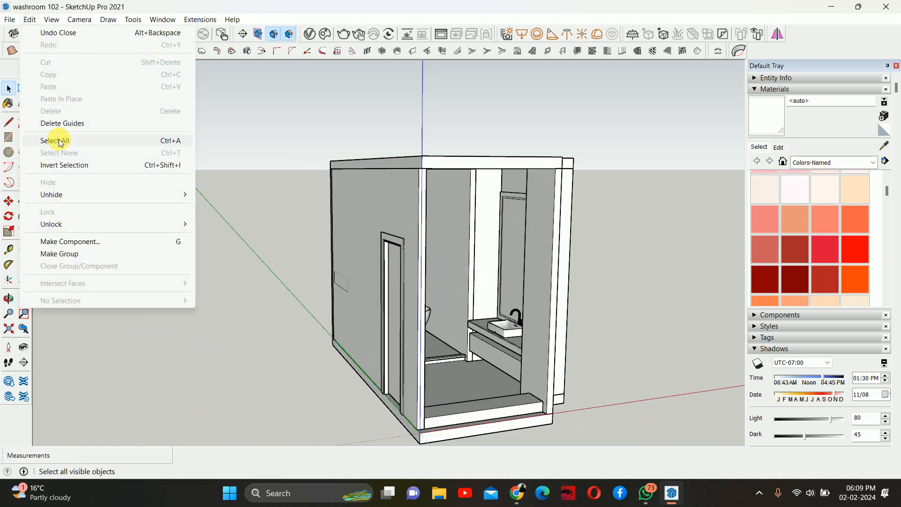
mouse_move(62, 193)
click(223, 219)
middle_drag(244, 240, 328, 170)
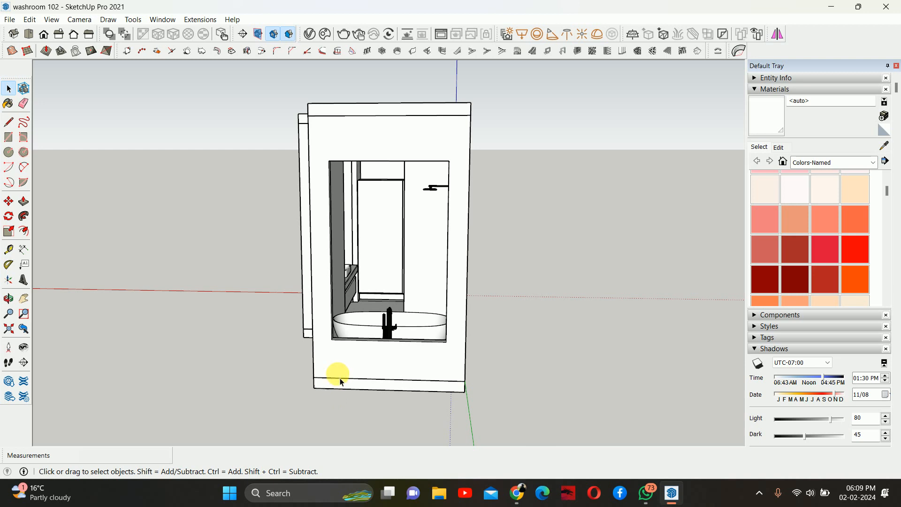
- Draw a rectangle about 1150 by 2330 mm covering the window opening
key(r)
scroll(418, 337, up, 3)
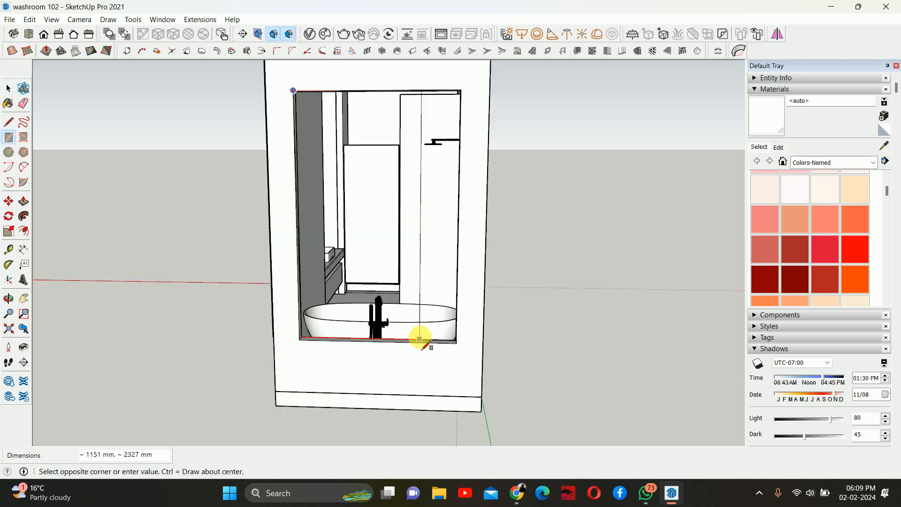
click(460, 345)
key(space)
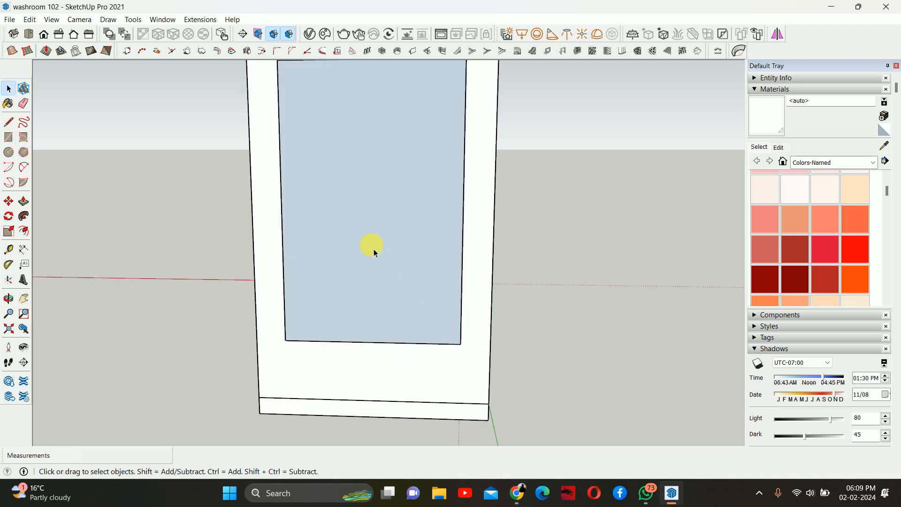
- Select the new rectangle face and make it a group
middle_drag(373, 248, 378, 300)
click(379, 299)
right_click(379, 300)
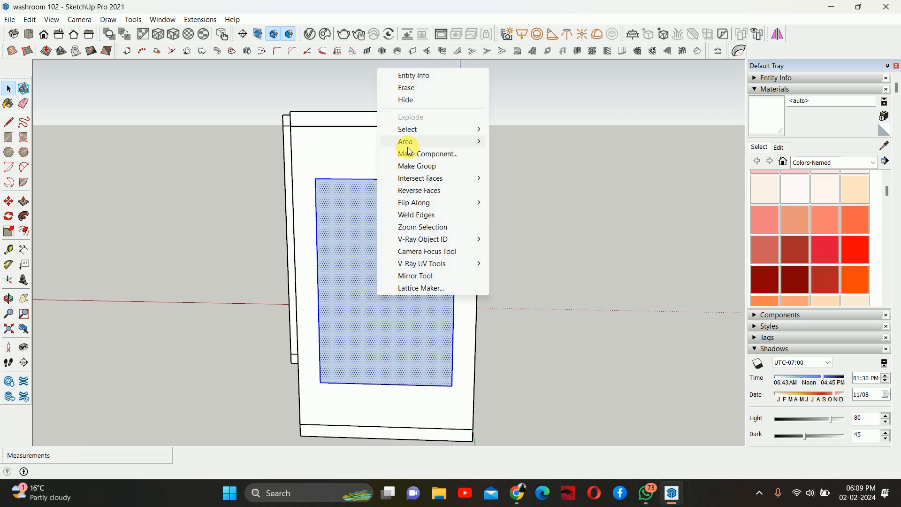
click(416, 166)
middle_drag(382, 255, 315, 317)
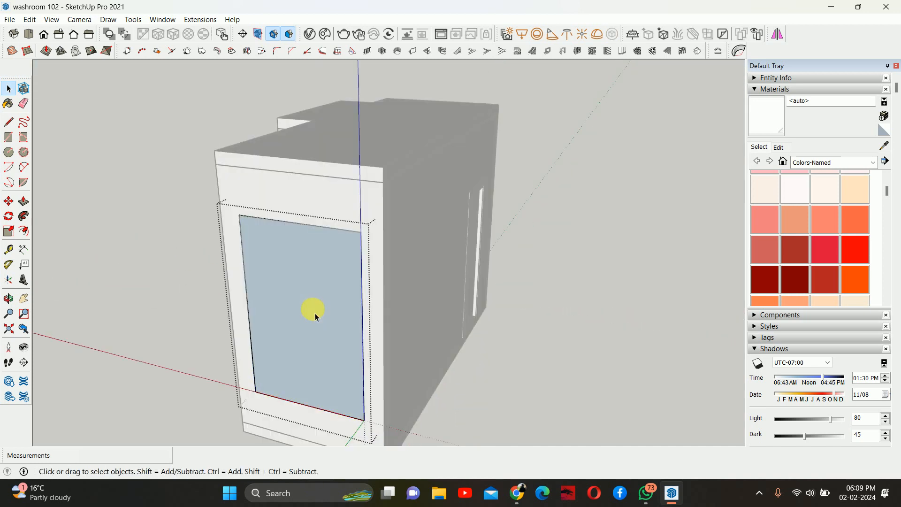
- Push/pull the grouped rectangle face 100 mm thick
key(p)
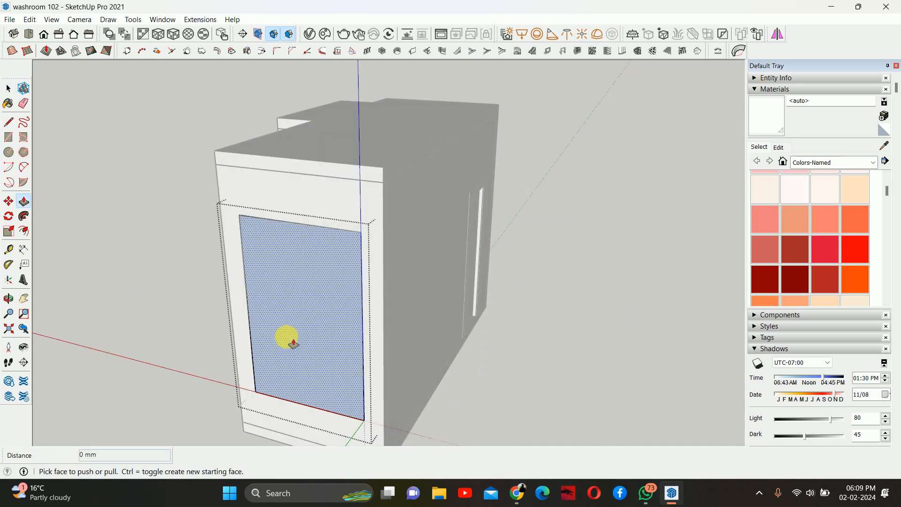
click(293, 332)
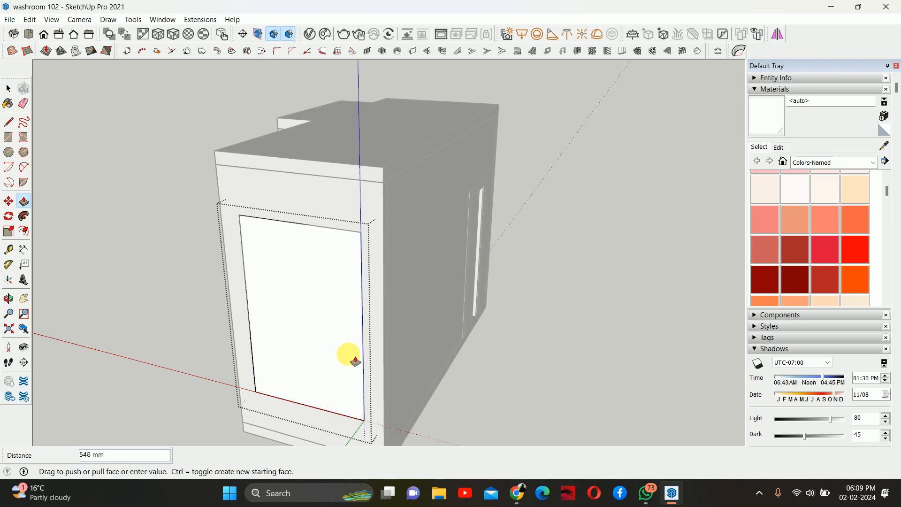
key(Return)
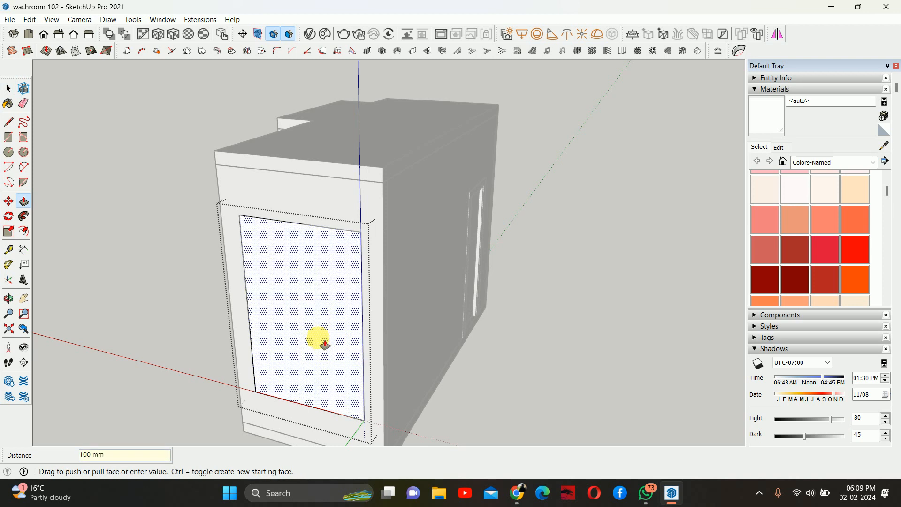
- Offset the panel's front face inward to form a narrow border around the window
key(f)
click(261, 315)
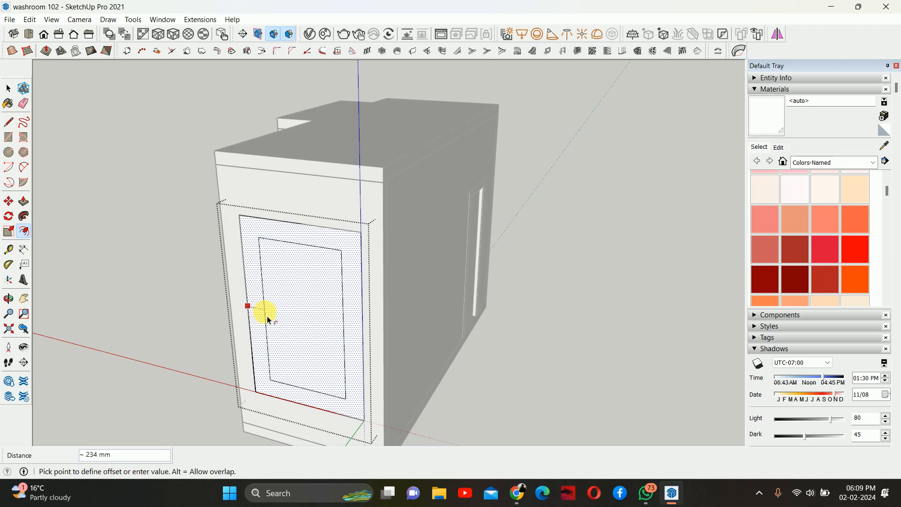
key(Return)
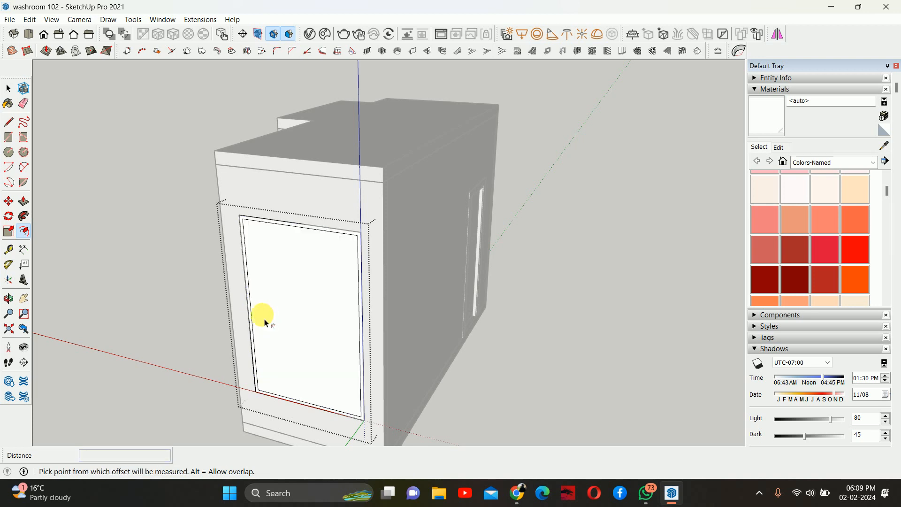
- Push/pull the inner face 100 mm through the panel to open the window frame
key(space)
key(p)
key(space)
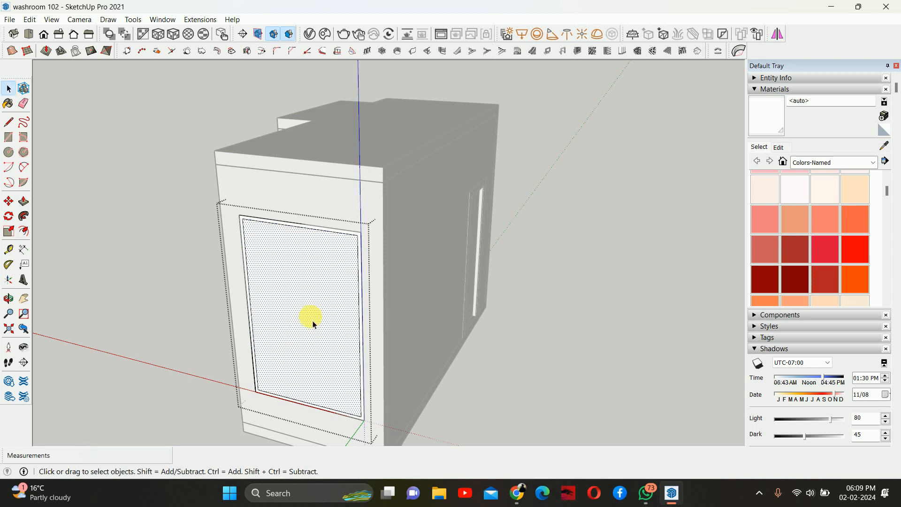
key(p)
drag(292, 341, 314, 320)
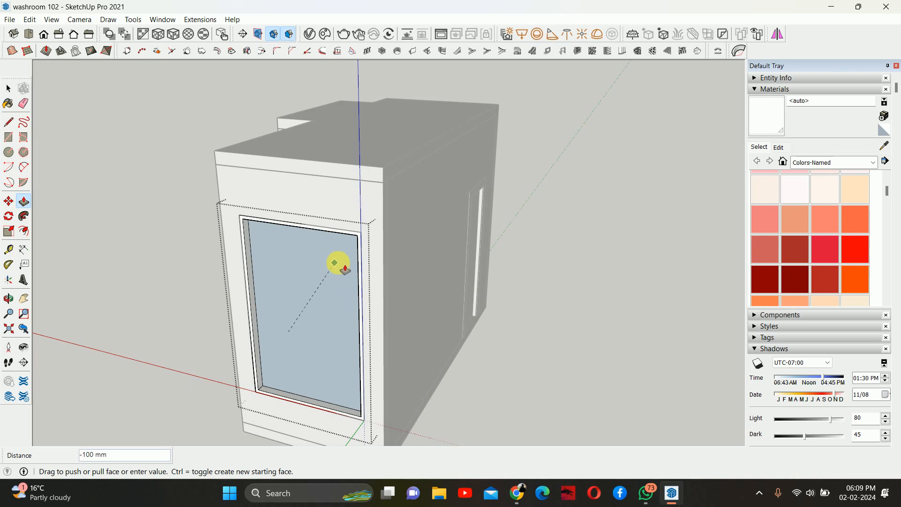
click(328, 263)
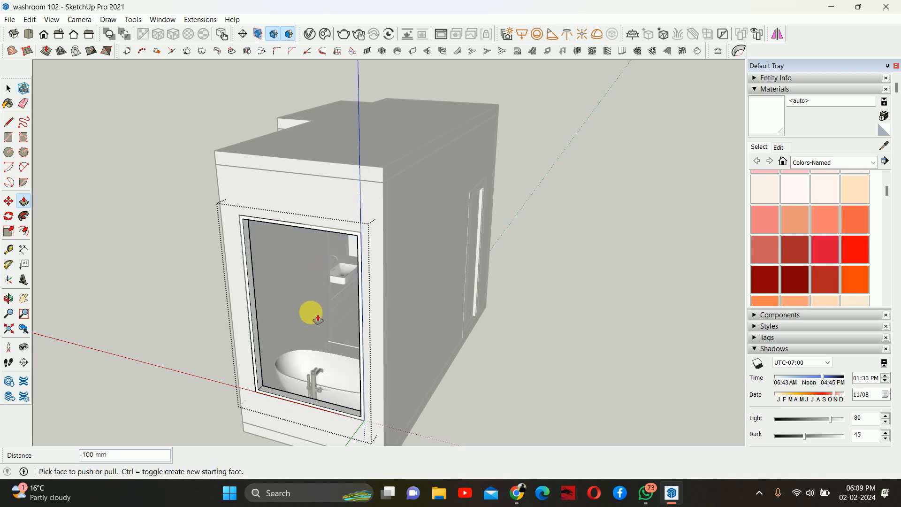
- Switch to Google Meet, admit the two waiting participants, and minimize the browser
mouse_move(516, 492)
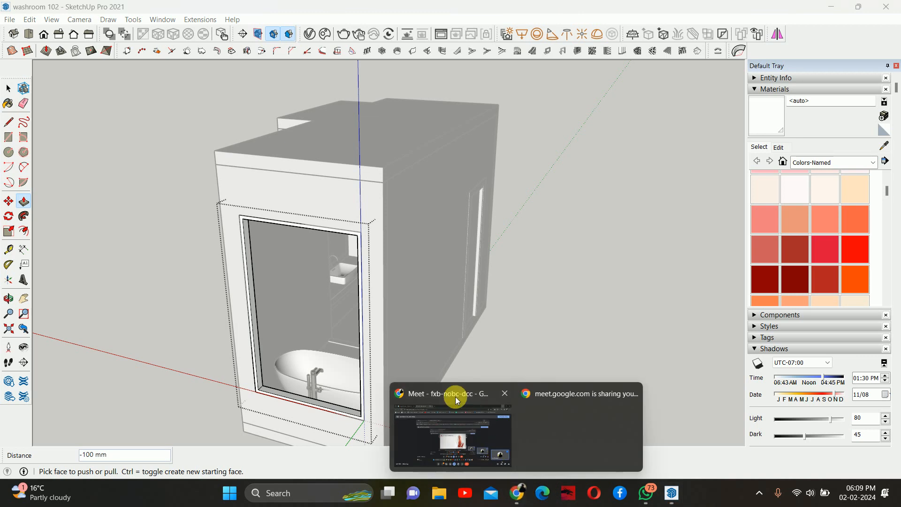
click(455, 396)
click(857, 412)
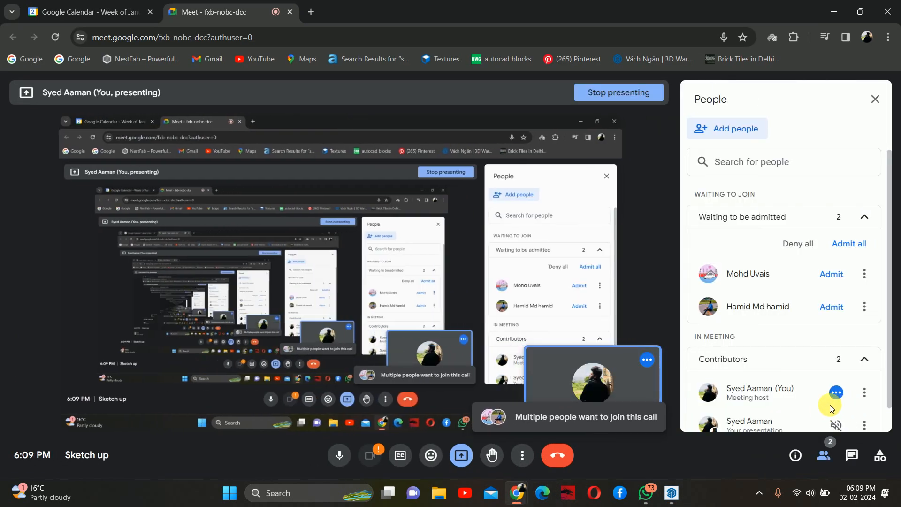
click(830, 306)
click(831, 274)
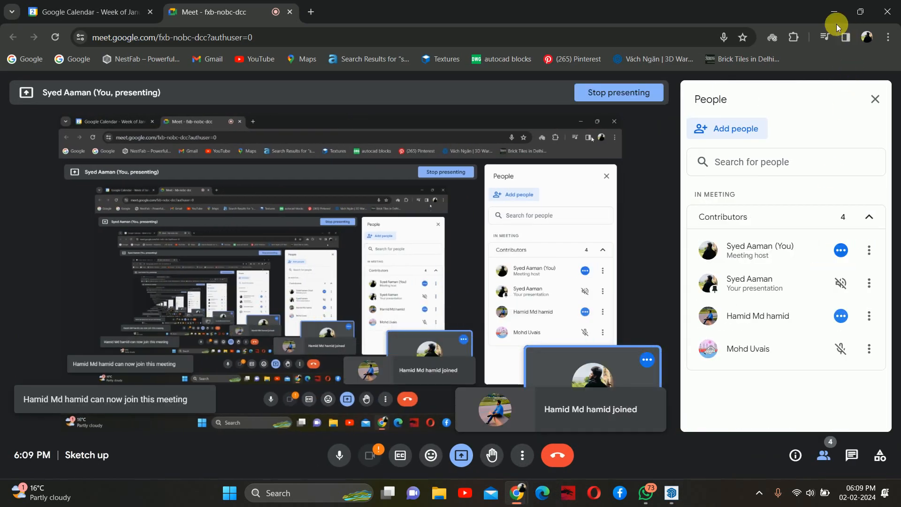
click(834, 11)
- Draw a rectangle filling the inside of the window frame
key(space)
click(382, 302)
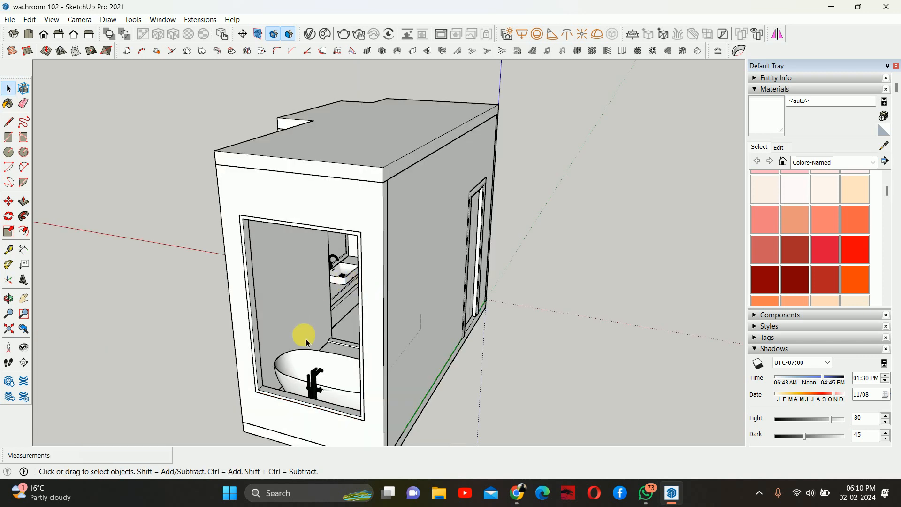
middle_drag(307, 339, 340, 306)
scroll(385, 311, up, 2)
scroll(340, 306, up, 2)
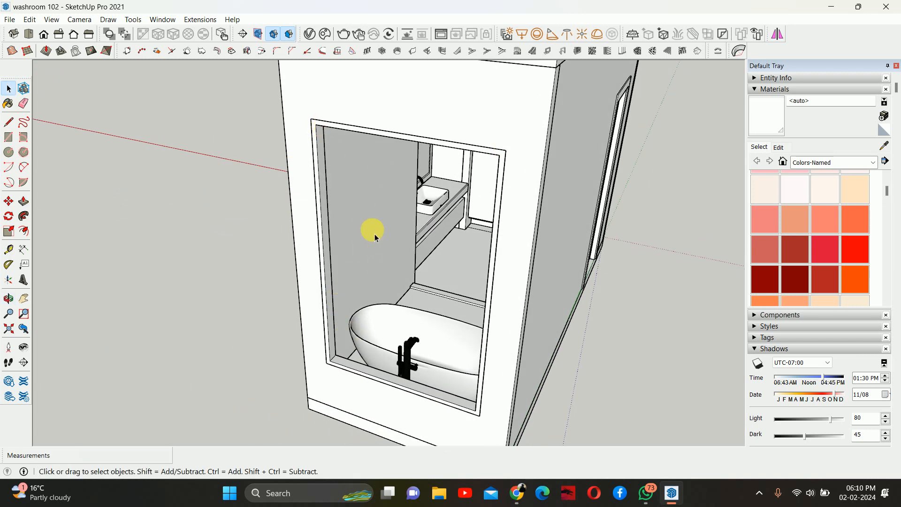
middle_drag(376, 237, 325, 253)
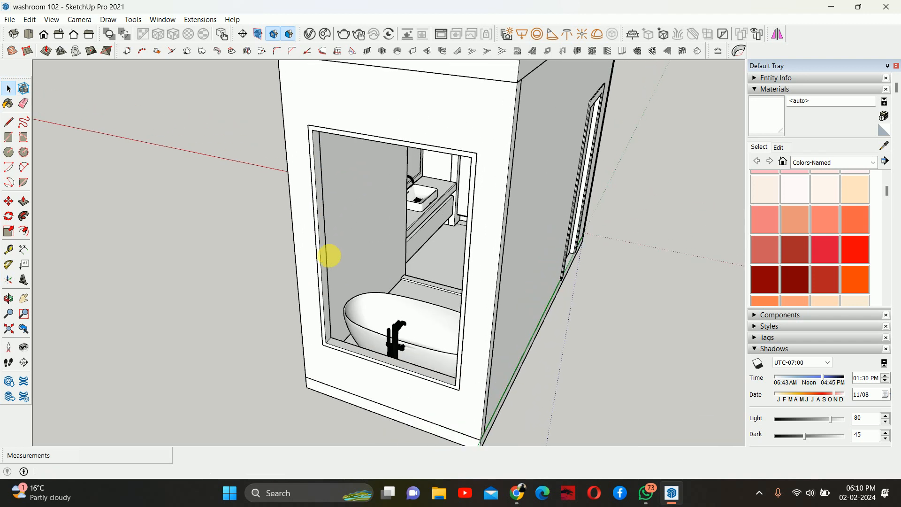
key(r)
scroll(315, 141, up, 3)
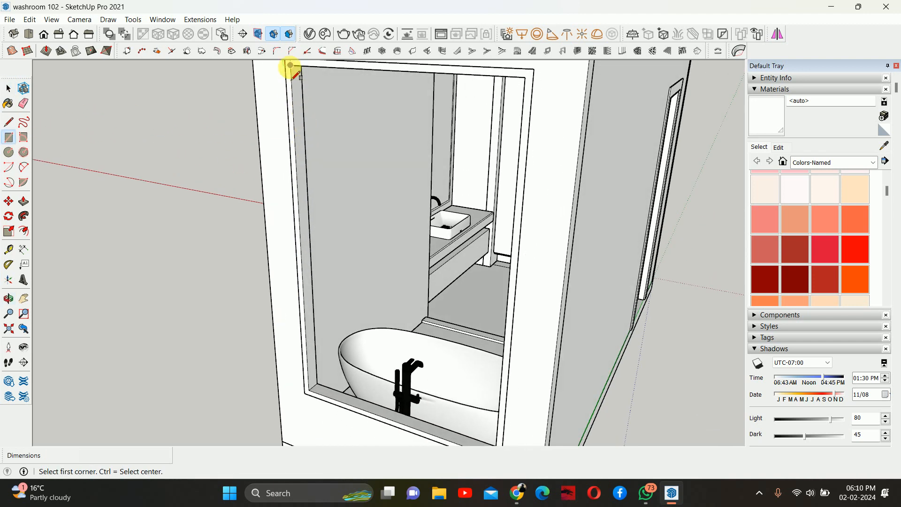
click(289, 66)
middle_drag(417, 346, 416, 297)
click(516, 256)
- Select the new rectangle face and make it a group
key(space)
click(407, 261)
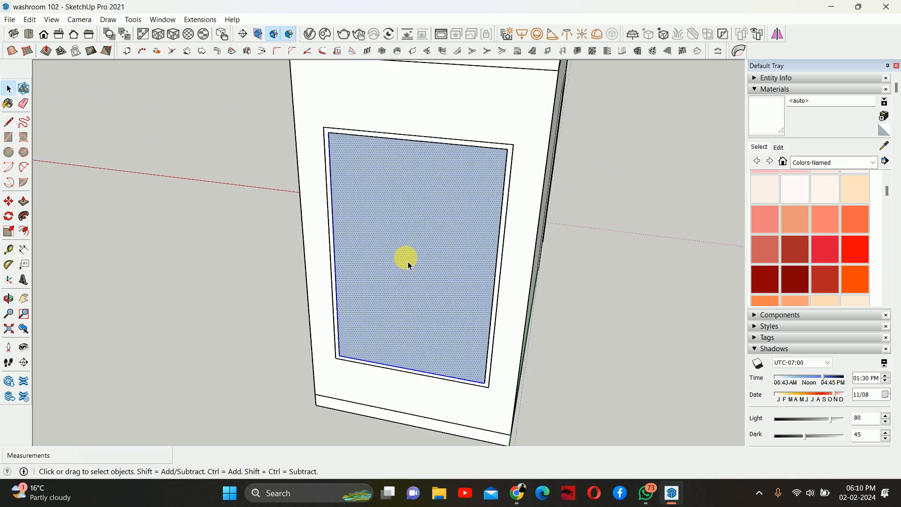
right_click(407, 260)
click(443, 126)
- Push/pull the grouped glass rectangle 10 mm thick
double_click(437, 293)
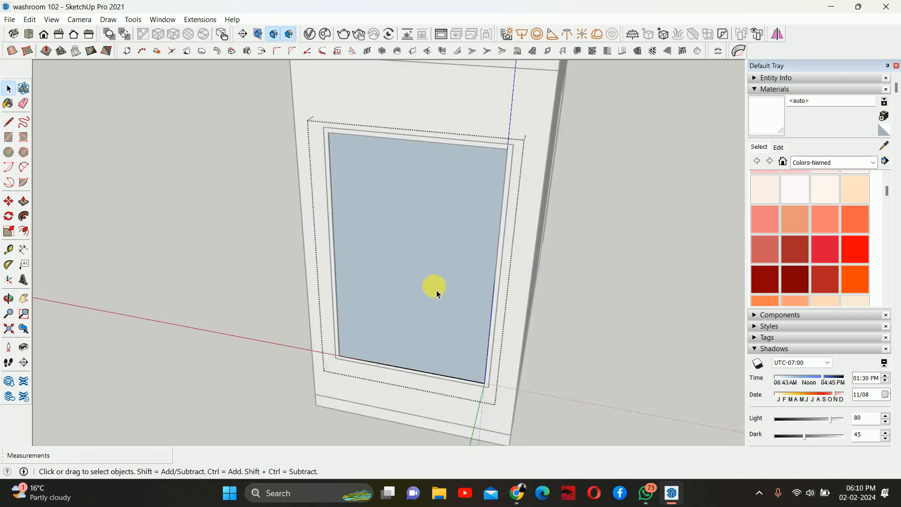
middle_drag(436, 292, 336, 303)
key(p)
click(327, 313)
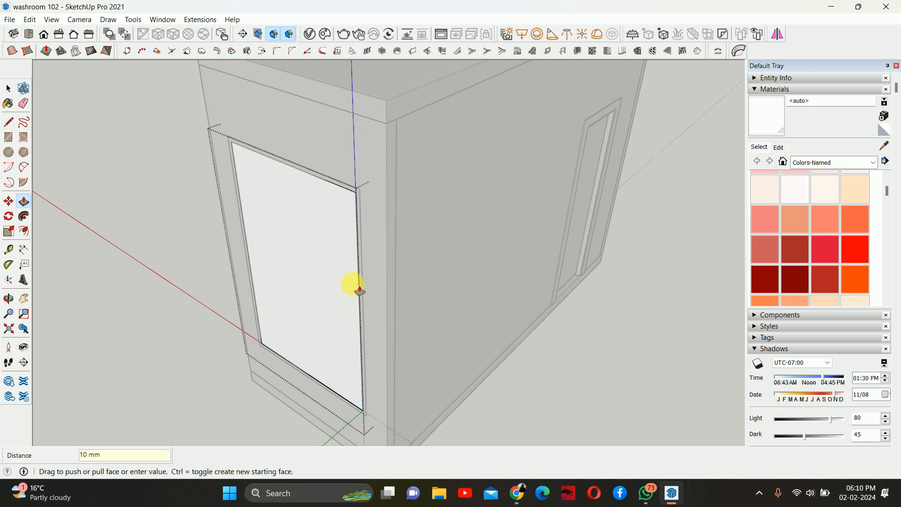
key(space)
key(Escape)
- Move the glass pane 2 mm within the window frame
click(325, 344)
middle_drag(325, 344, 398, 298)
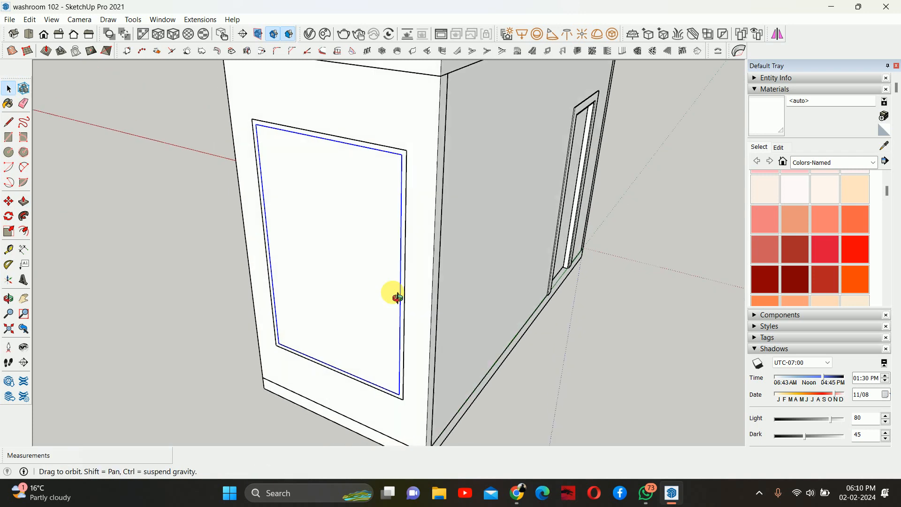
scroll(295, 325, up, 5)
key(m)
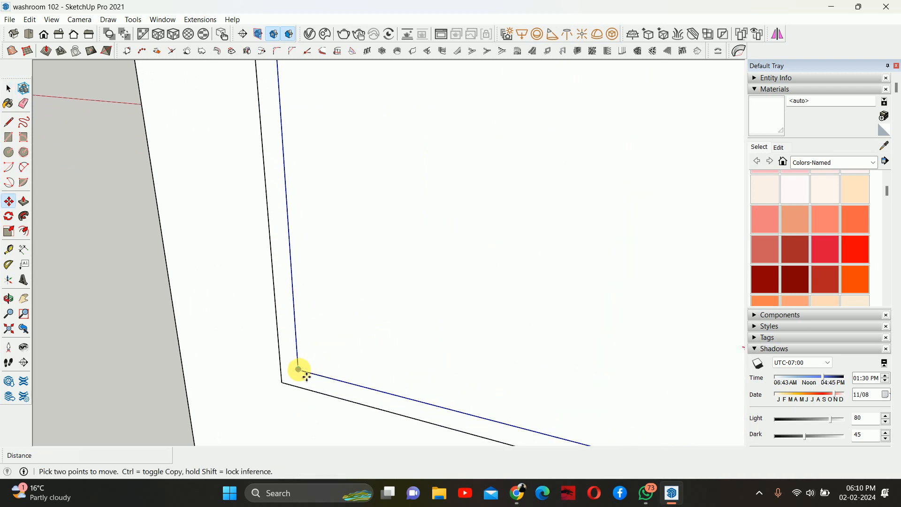
click(310, 371)
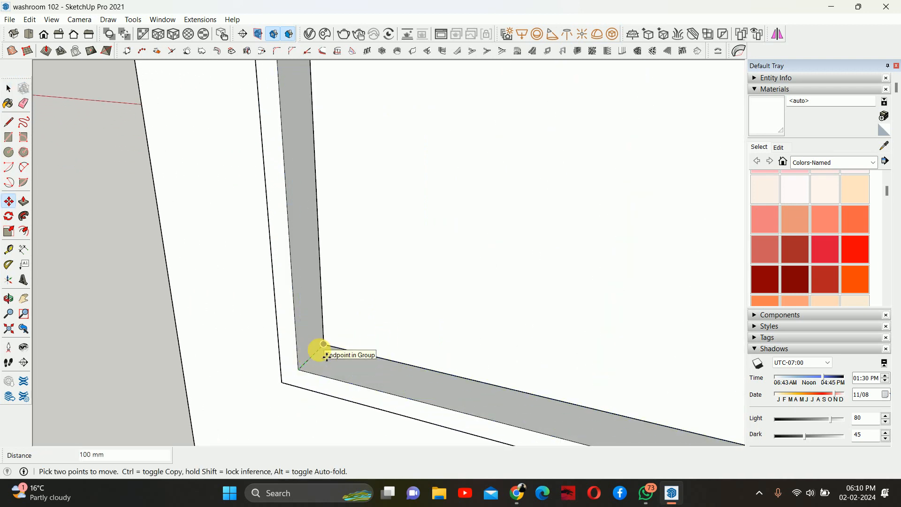
text(2)
key(Return)
key(space)
scroll(346, 312, down, 3)
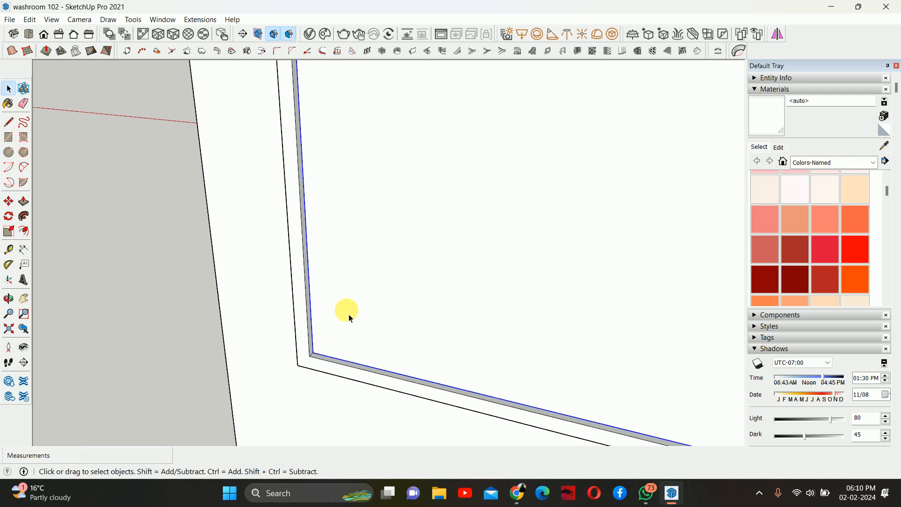
- Hide the front wall of the washroom to expose the interior
scroll(473, 366, down, 3)
middle_drag(473, 366, 275, 317)
scroll(322, 318, down, 5)
middle_drag(346, 318, 257, 314)
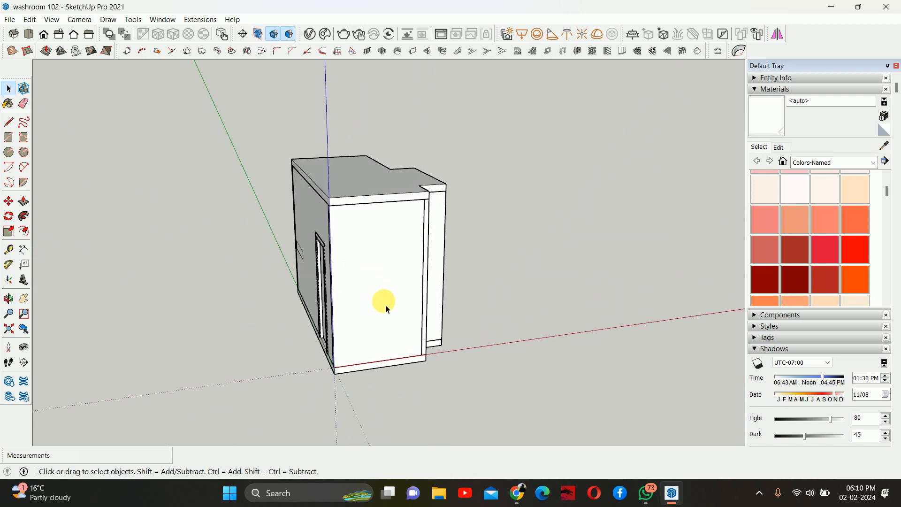
middle_drag(382, 302, 432, 292)
scroll(464, 276, up, 4)
scroll(438, 261, down, 1)
click(424, 249)
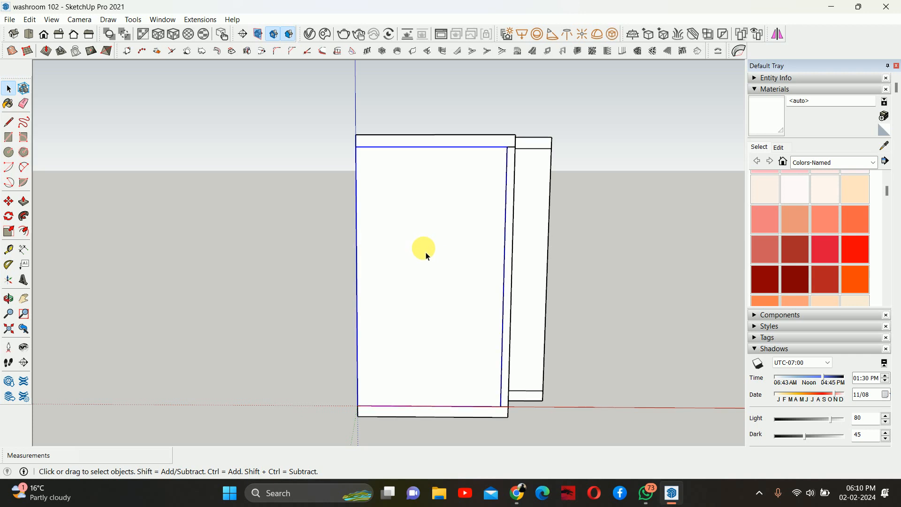
right_click(423, 248)
click(450, 236)
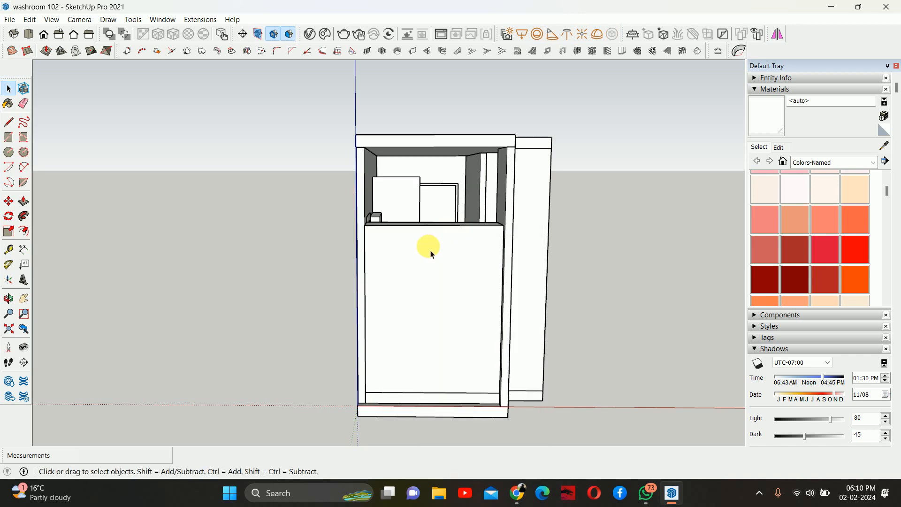
- Hide the cabinet panels blocking the view into the washroom
right_click(425, 282)
click(450, 232)
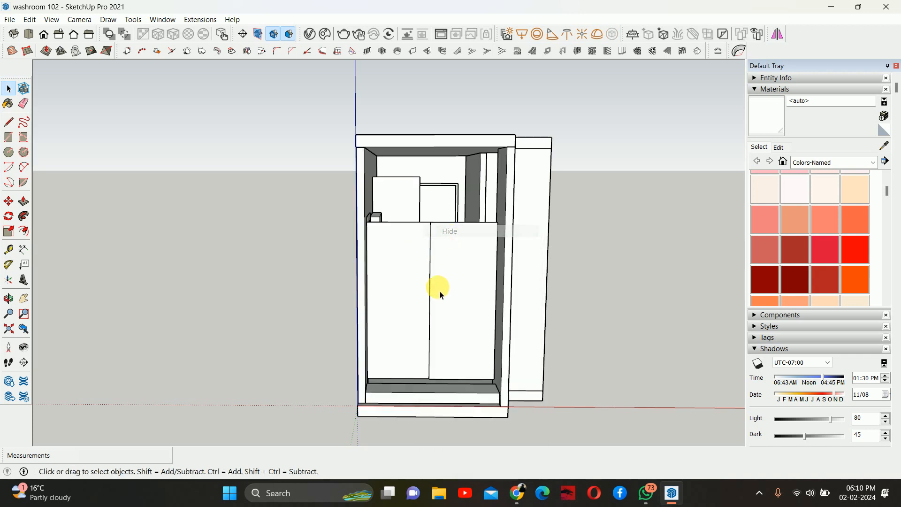
scroll(398, 269, up, 3)
right_click(454, 281)
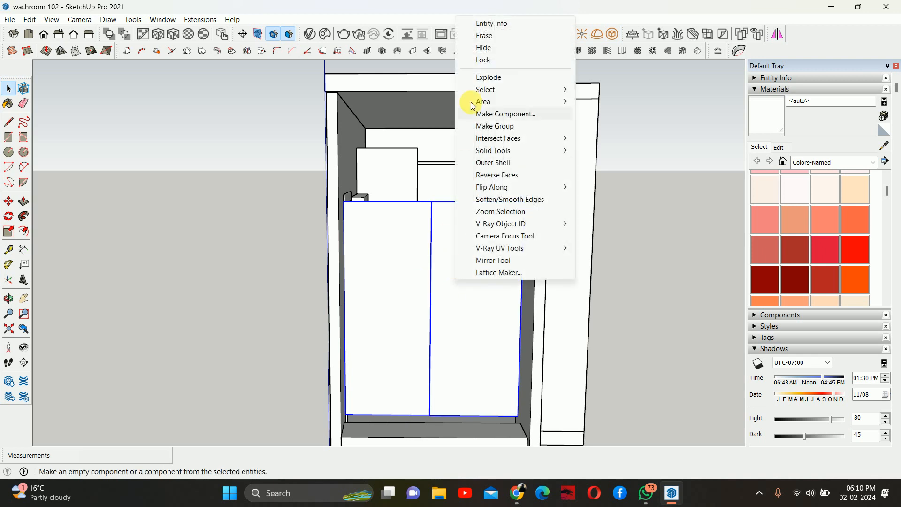
click(483, 49)
- Switch the camera to the front view and add a new scene
middle_drag(425, 403, 412, 281)
scroll(436, 308, up, 3)
scroll(436, 310, down, 3)
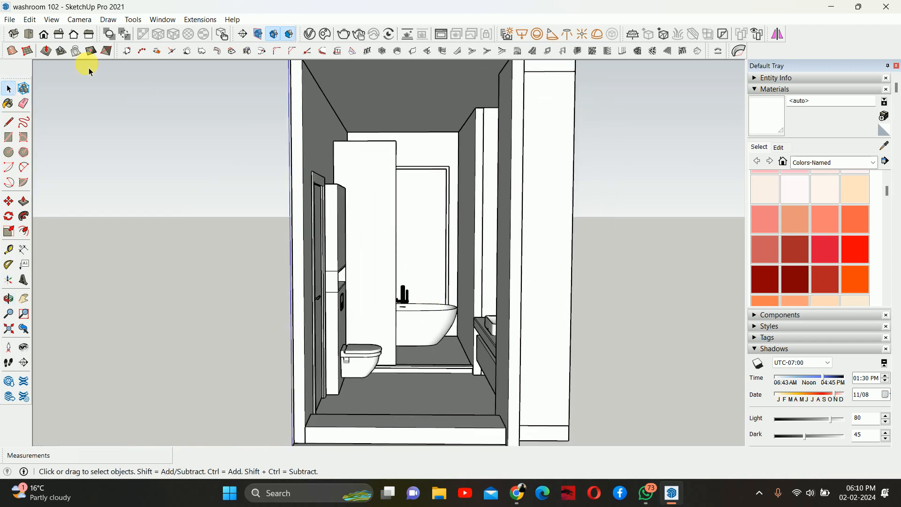
click(58, 34)
click(73, 34)
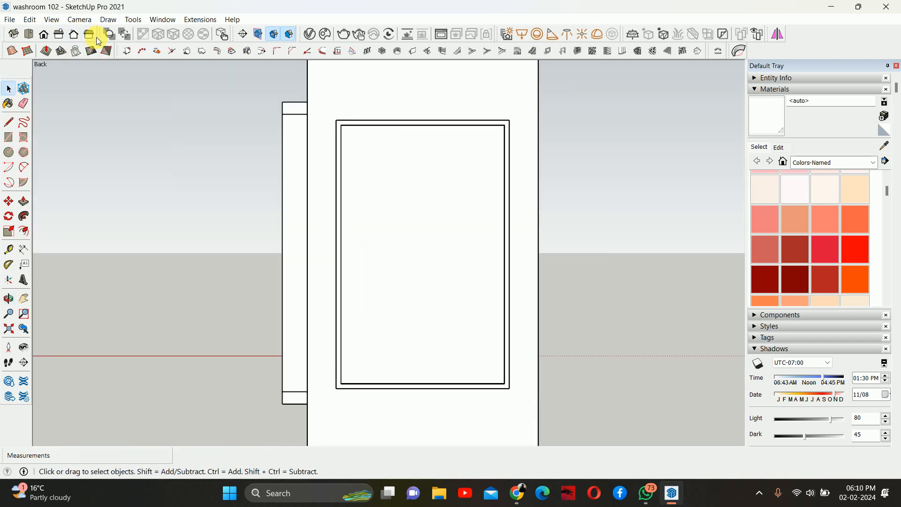
click(49, 36)
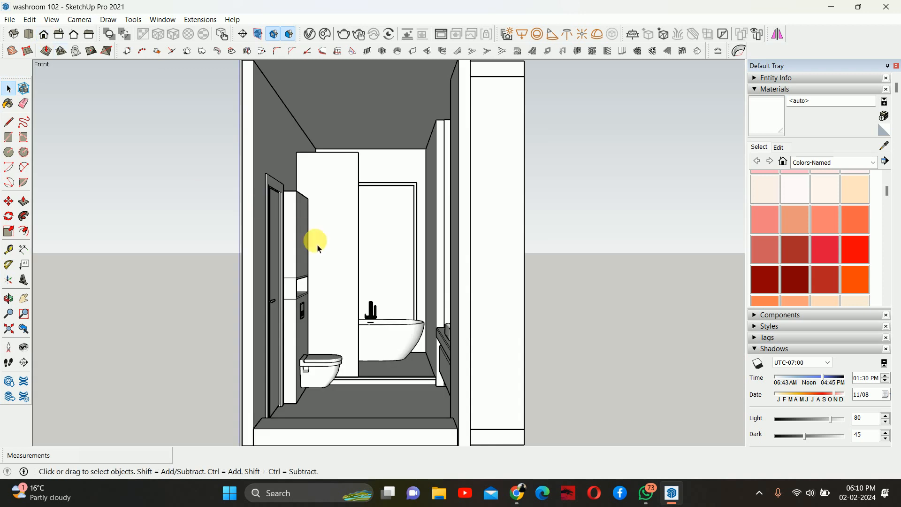
middle_drag(312, 241, 342, 250)
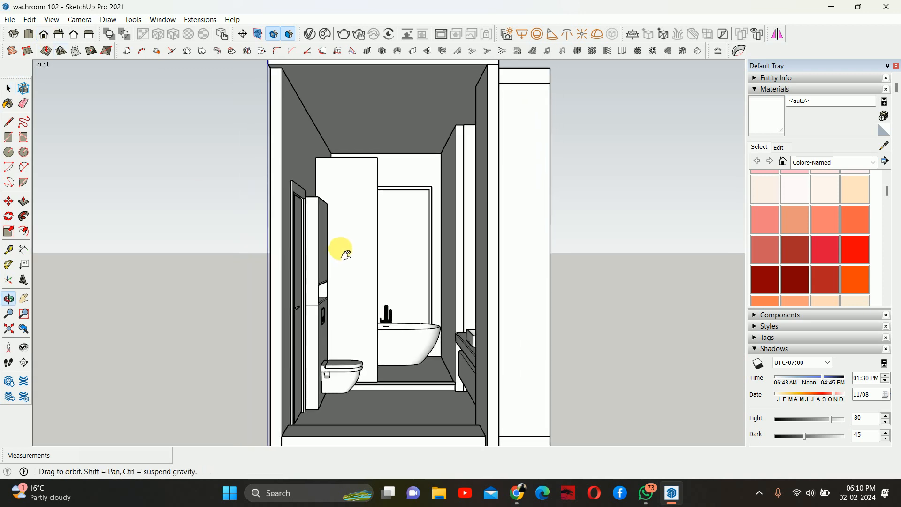
click(46, 20)
click(86, 224)
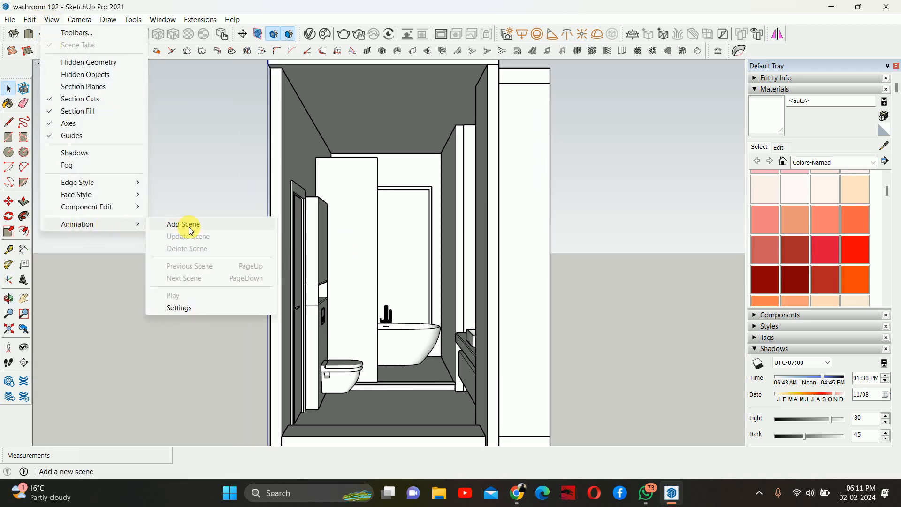
click(192, 230)
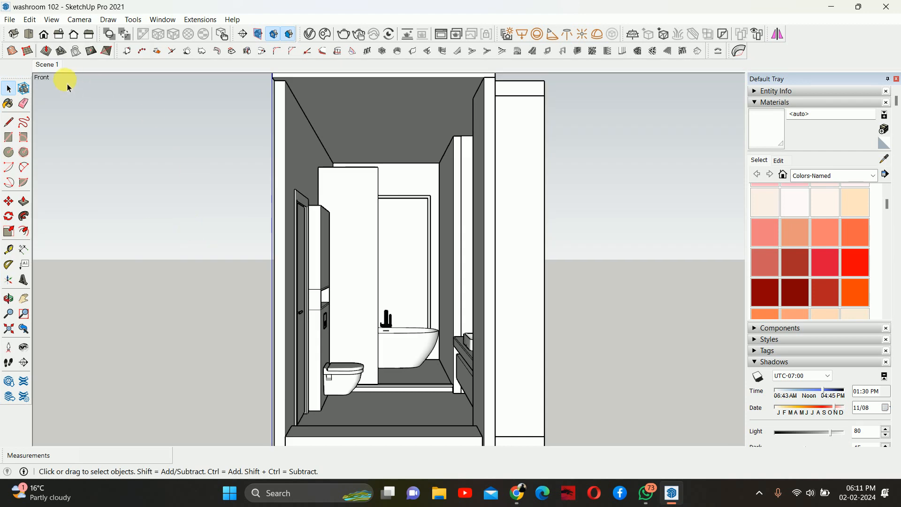
- Rename the new scene as window view
right_click(44, 65)
click(75, 119)
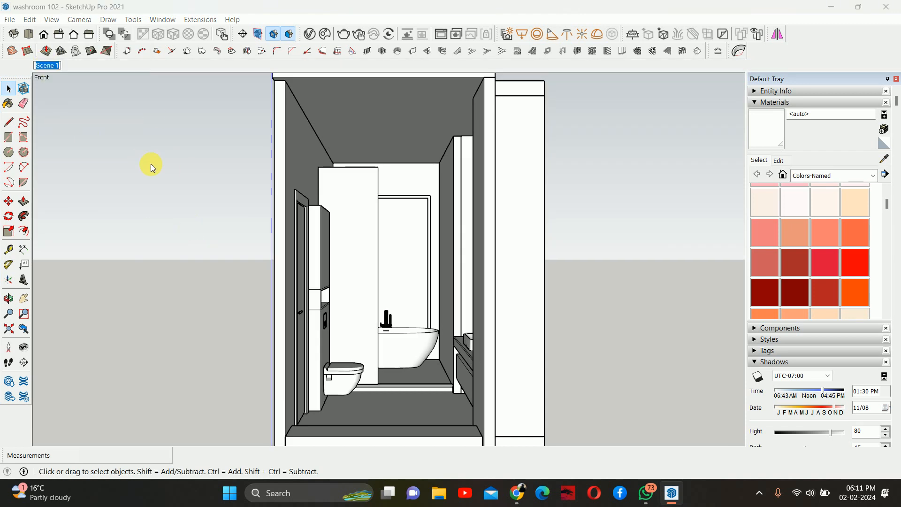
text(Showe)
key(BackSpace)
key(BackSpace)
key(BackSpace)
key(BackSpace)
text(window view)
key(Return)
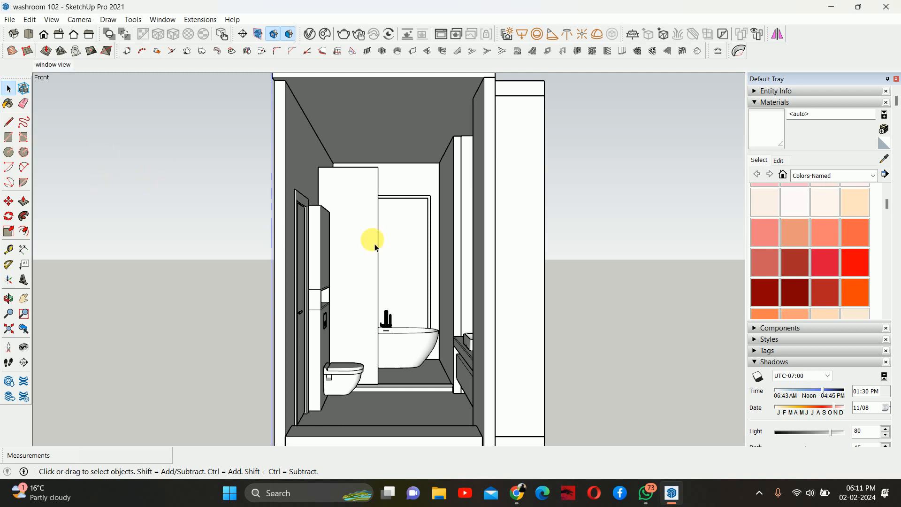
- Unhide all hidden objects in the model
scroll(319, 218, down, 3)
middle_drag(277, 211, 375, 263)
click(31, 21)
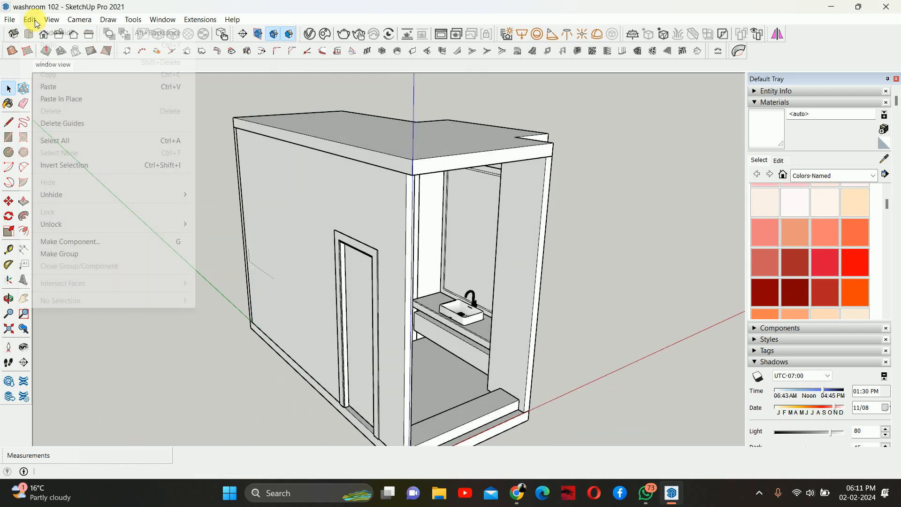
click(225, 214)
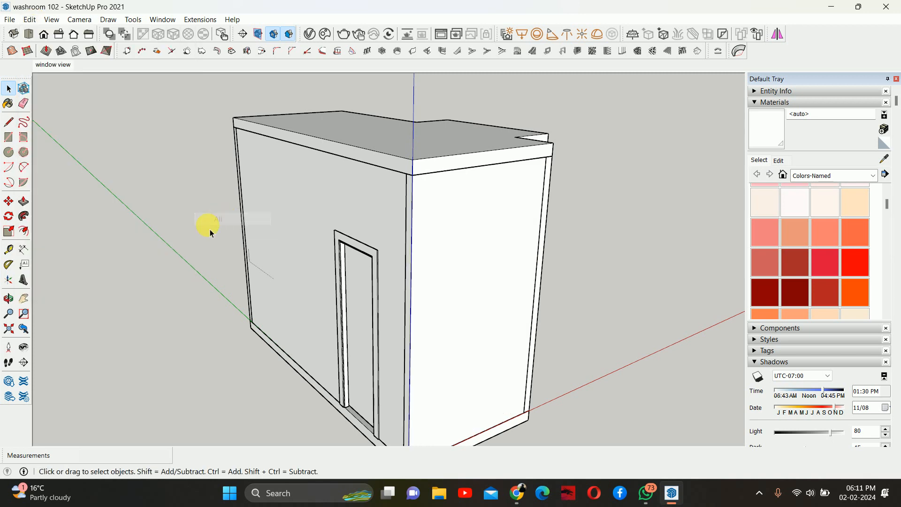
- Hide the front wall with the door to open the view into the washroom
middle_drag(206, 227, 446, 281)
click(446, 281)
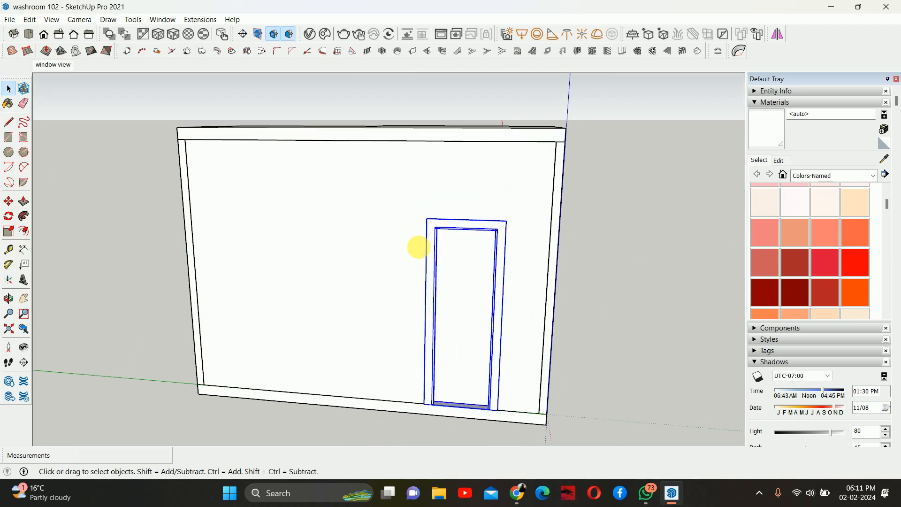
right_click(327, 220)
click(349, 244)
middle_drag(412, 271, 448, 204)
mouse_move(402, 251)
middle_down()
mouse_move(429, 263)
mouse_move(408, 245)
middle_up()
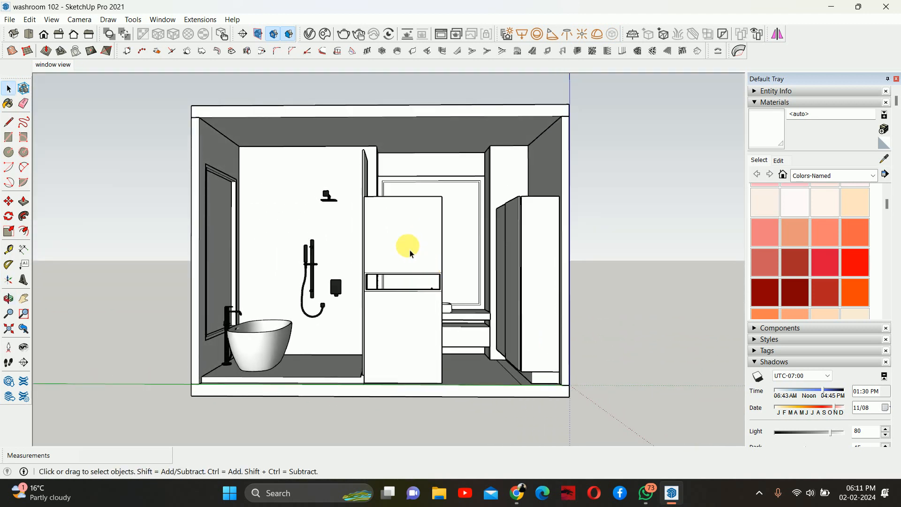
- Hide the tall cabinet and the toilet blocking the view of the vanity wall
click(402, 309)
right_click(399, 312)
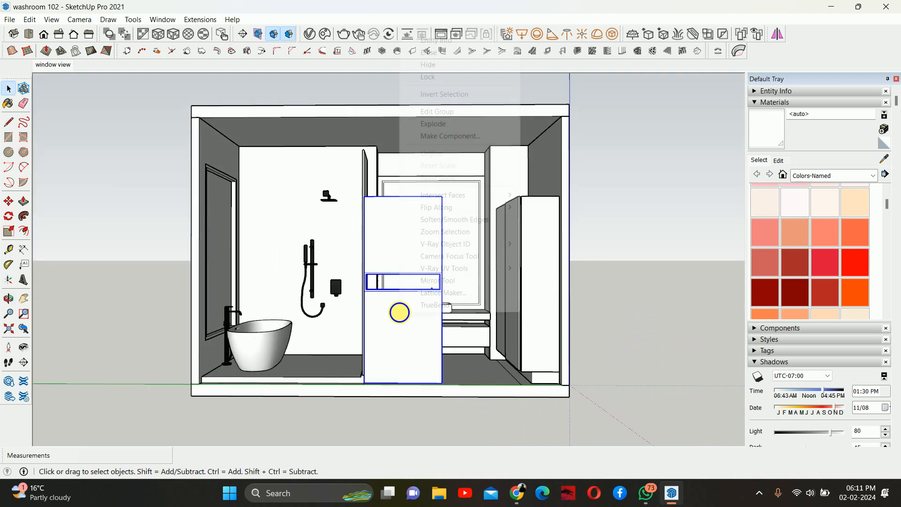
click(422, 64)
scroll(415, 336, up, 3)
click(398, 363)
right_click(399, 362)
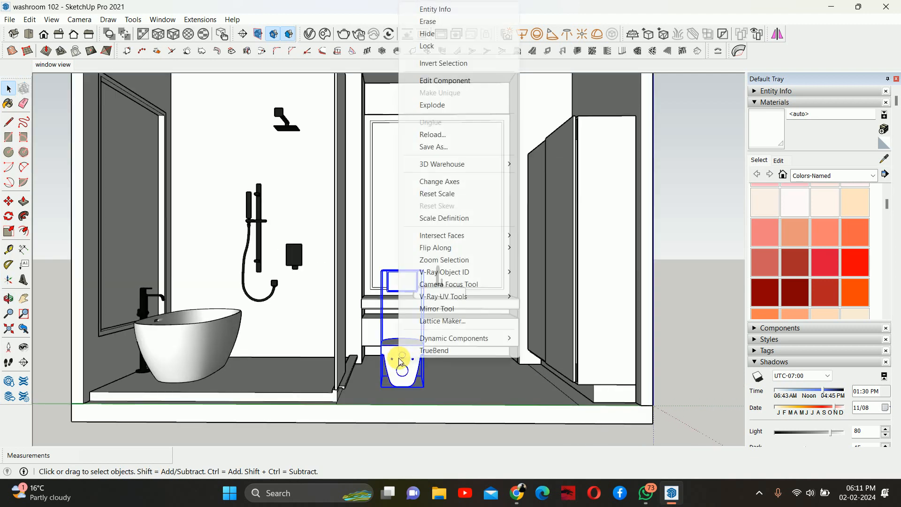
click(431, 34)
- Hide the glass shower partition beside the bathtub
middle_drag(418, 263, 339, 232)
click(339, 188)
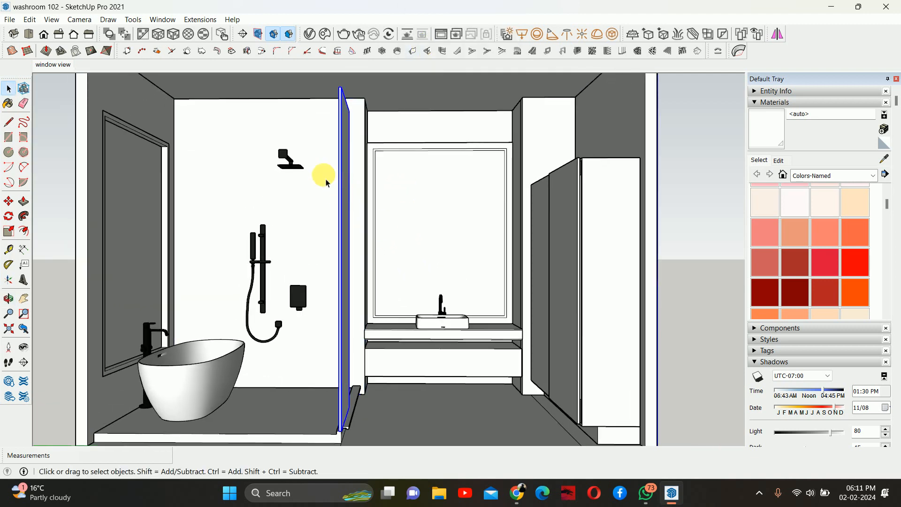
right_click(279, 154)
click(311, 182)
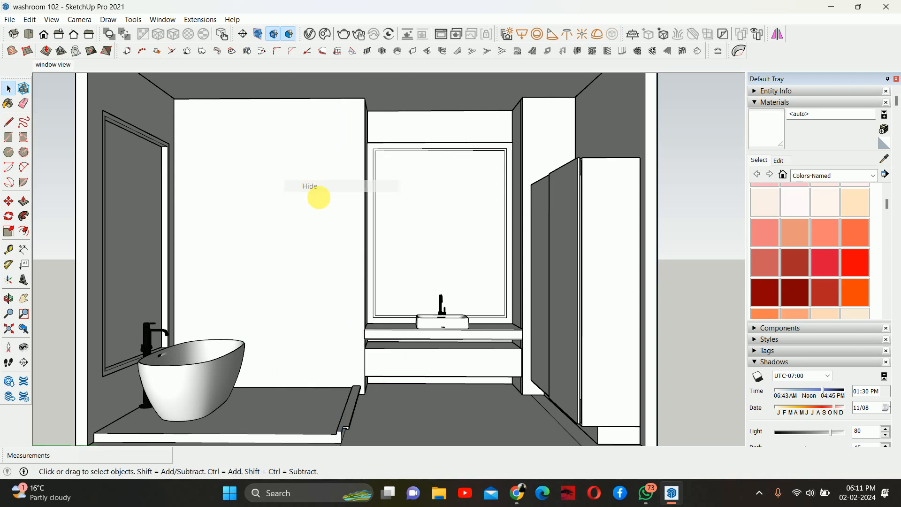
shift+middle_drag(315, 195, 262, 165)
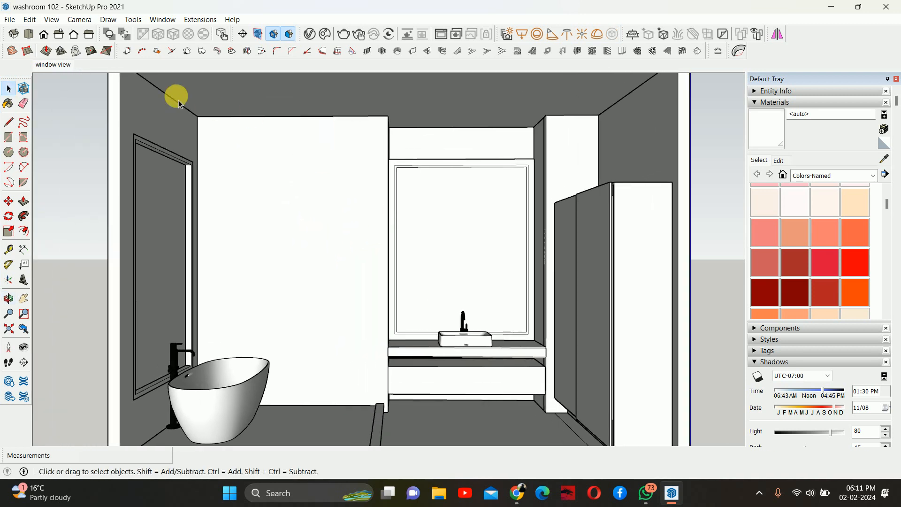
- Switch the camera to the left view and add a new scene
click(59, 41)
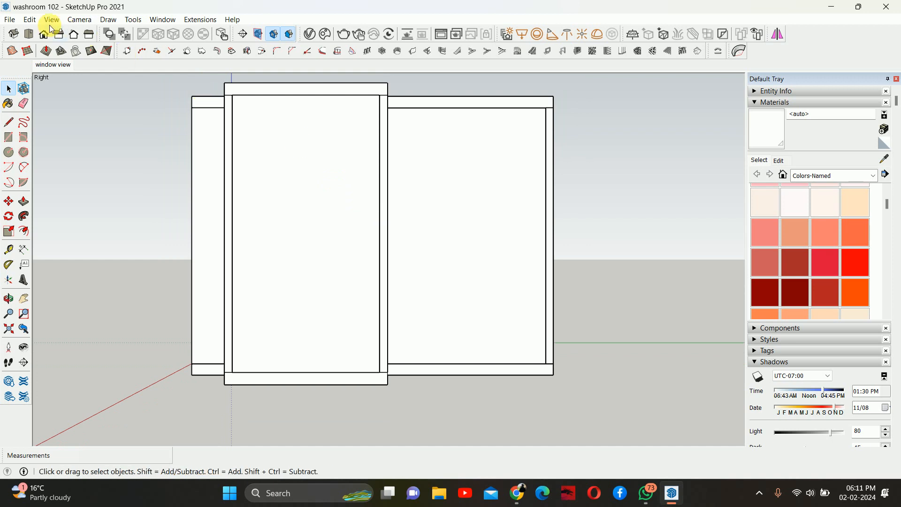
click(73, 34)
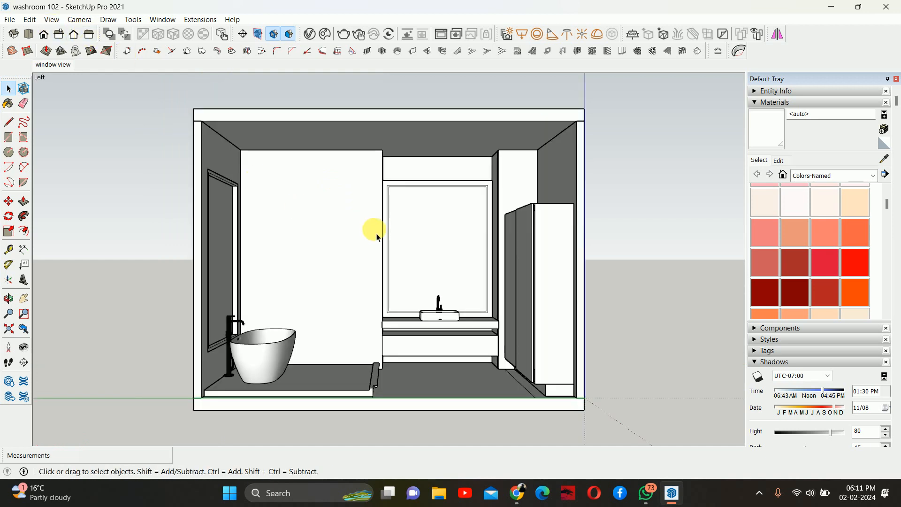
scroll(372, 227, up, 4)
shift+middle_drag(421, 215, 430, 223)
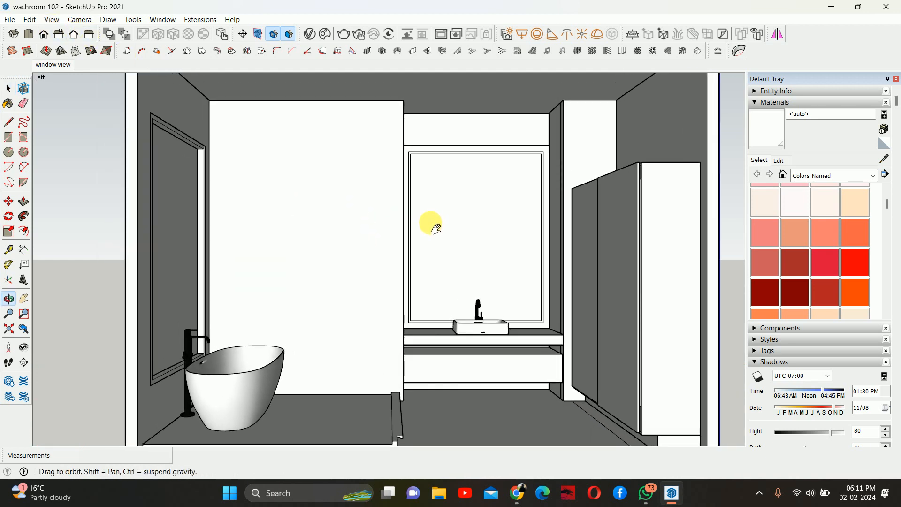
click(29, 20)
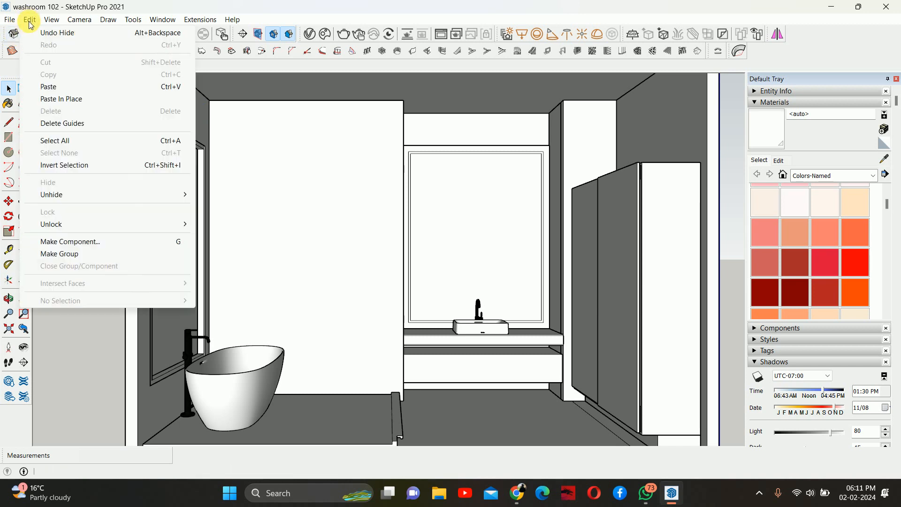
mouse_move(51, 19)
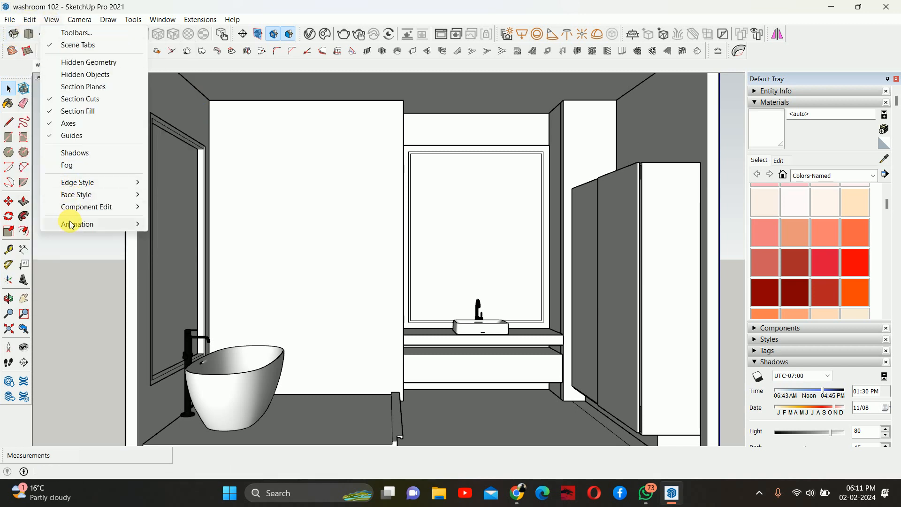
mouse_move(75, 224)
click(183, 224)
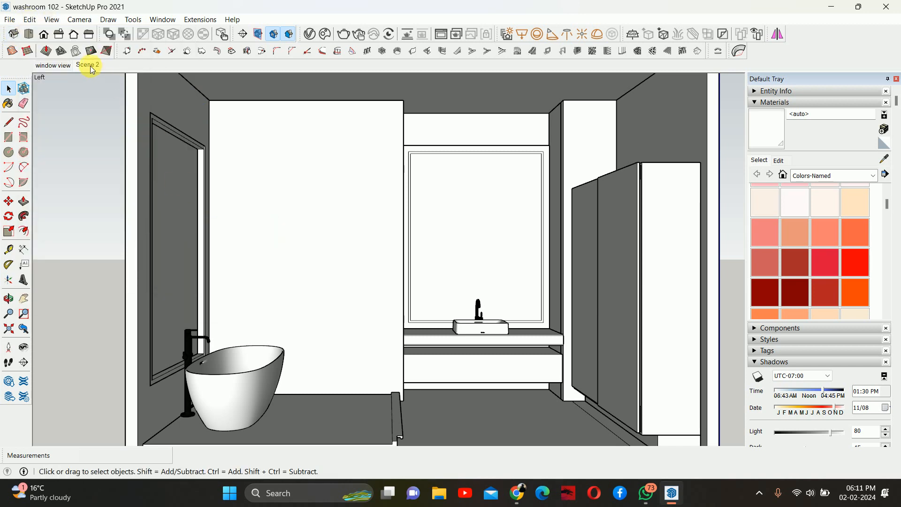
- Rename the new scene as Vanity view
right_click(93, 69)
click(123, 127)
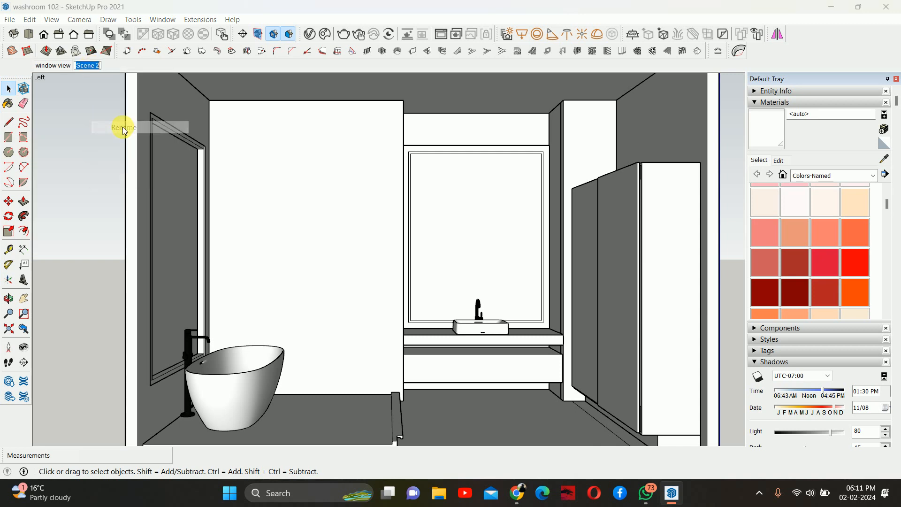
text(Vanity)
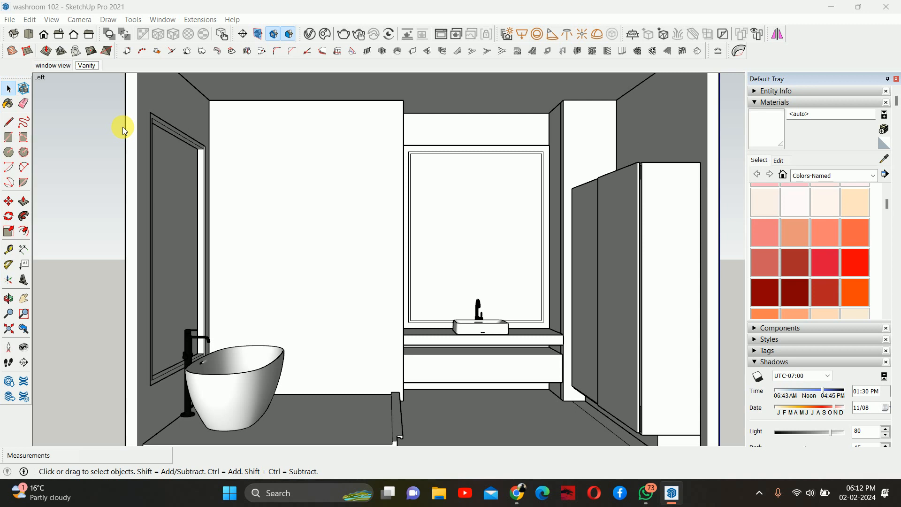
text( view)
key(Return)
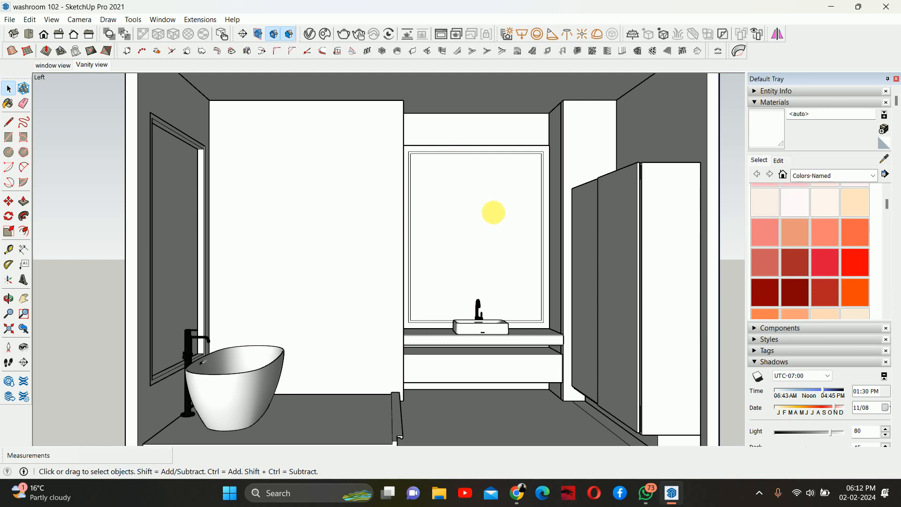
- Unhide all hidden objects in the model
middle_drag(493, 212, 439, 229)
click(38, 21)
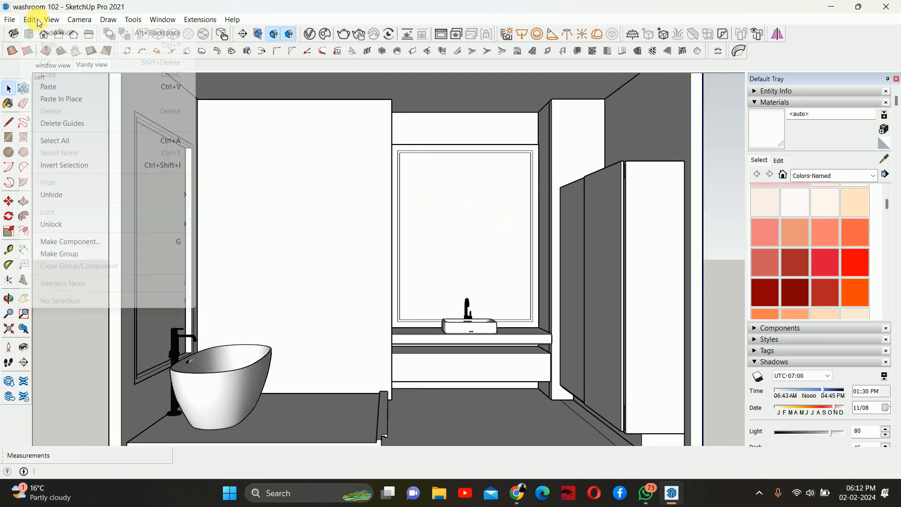
mouse_move(52, 194)
click(220, 219)
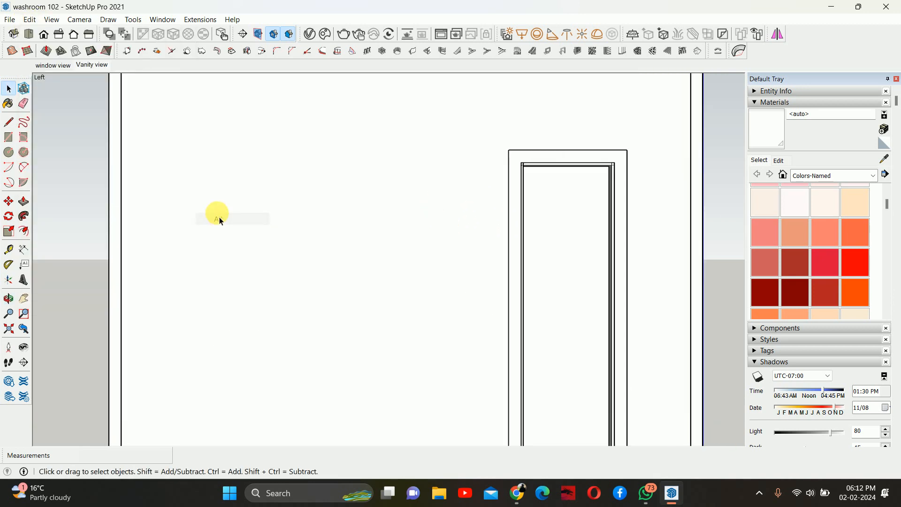
- Make the face inside the exterior window frame into a group
scroll(220, 220, down, 3)
middle_drag(255, 221, 410, 211)
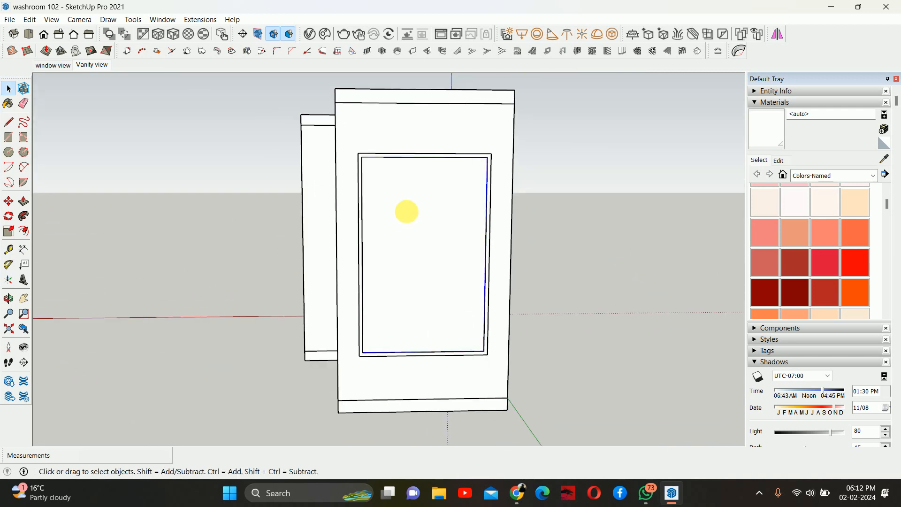
click(402, 135)
right_click(402, 135)
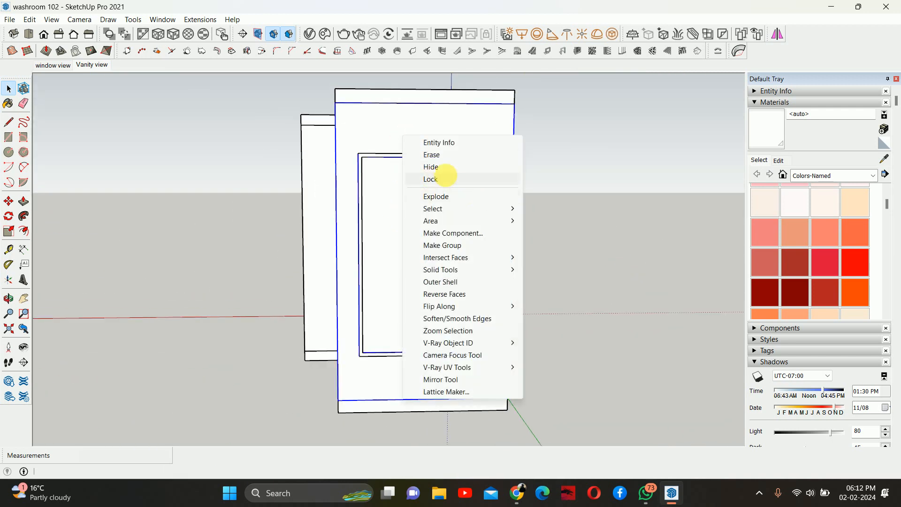
key(Escape)
click(421, 205)
right_click(420, 205)
click(397, 162)
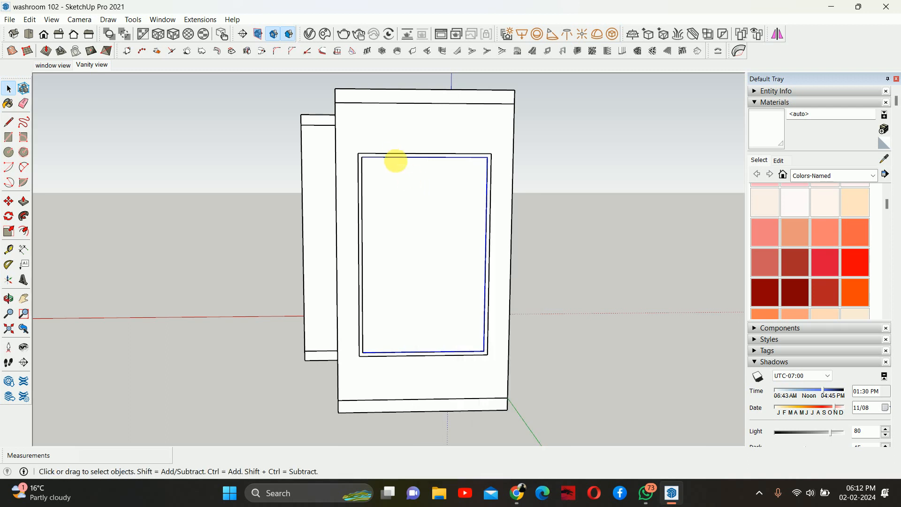
scroll(395, 161, up, 2)
right_click(375, 163)
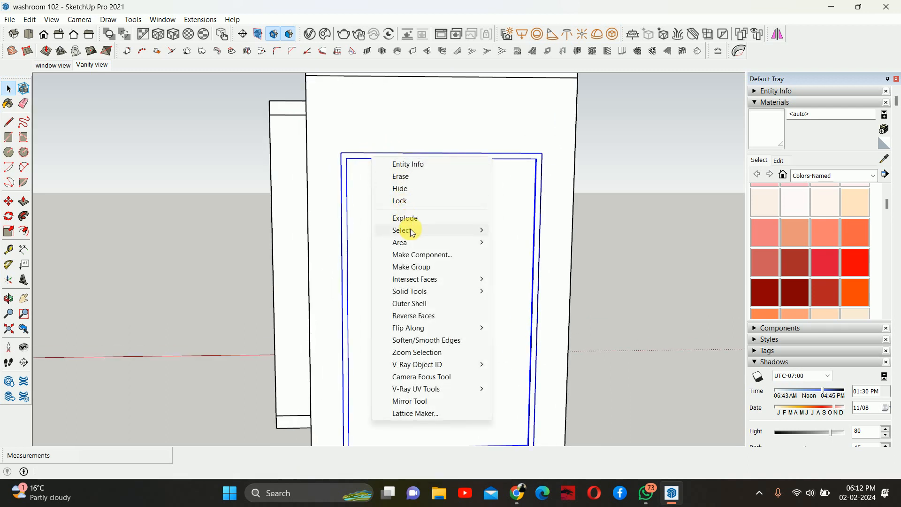
click(408, 266)
- Hide the window face group to see into the washroom
right_click(387, 204)
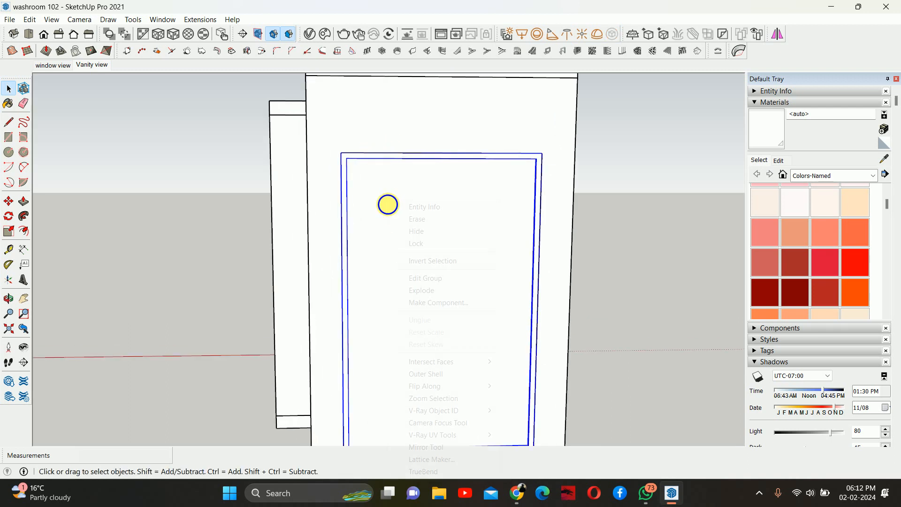
click(428, 232)
middle_drag(428, 233, 407, 205)
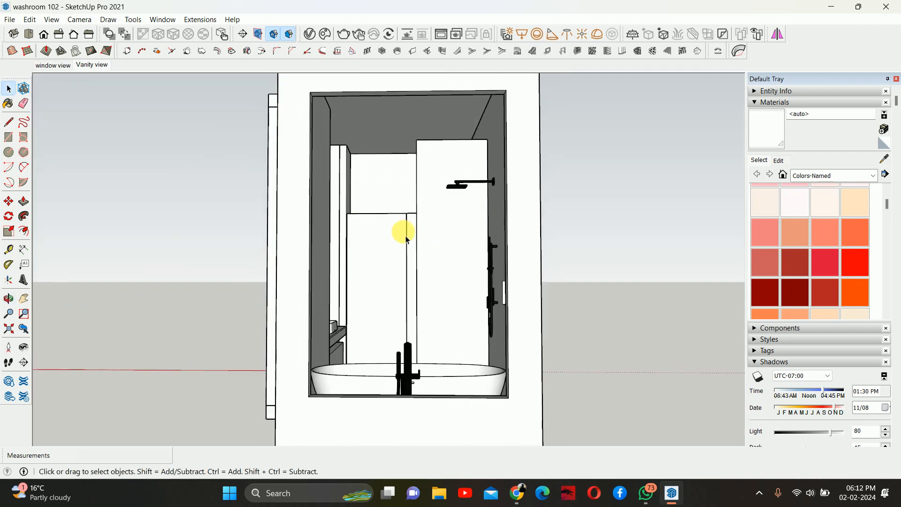
scroll(406, 249, up, 2)
shift+middle_drag(407, 270, 426, 247)
- Switch the camera to the back view and add a new scene
click(74, 35)
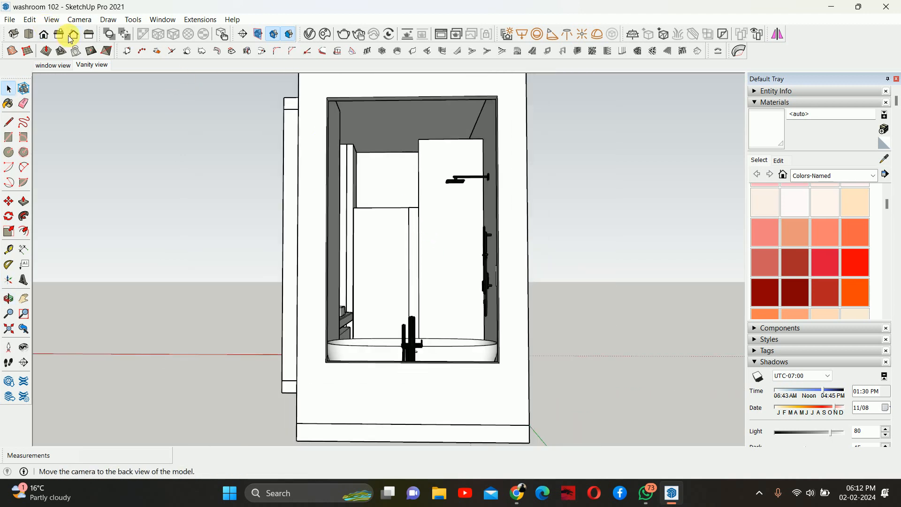
shift+middle_drag(330, 189, 331, 178)
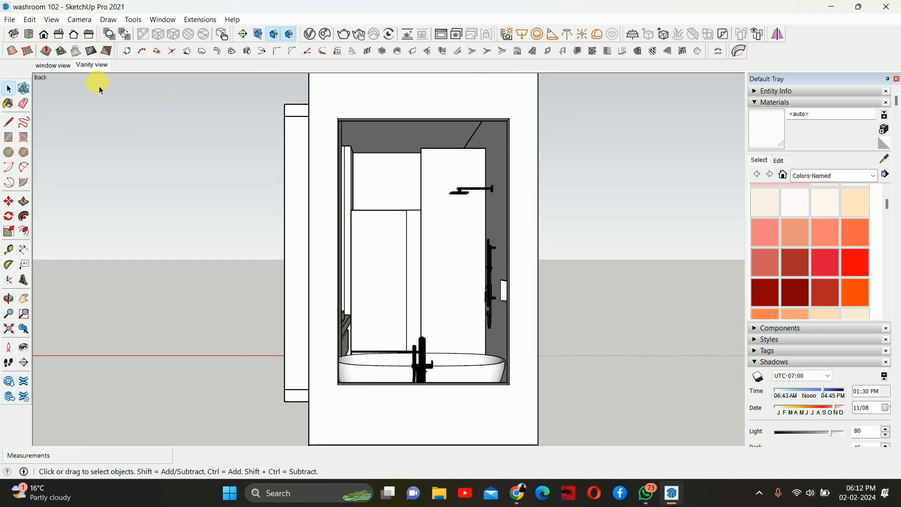
click(33, 22)
mouse_move(51, 19)
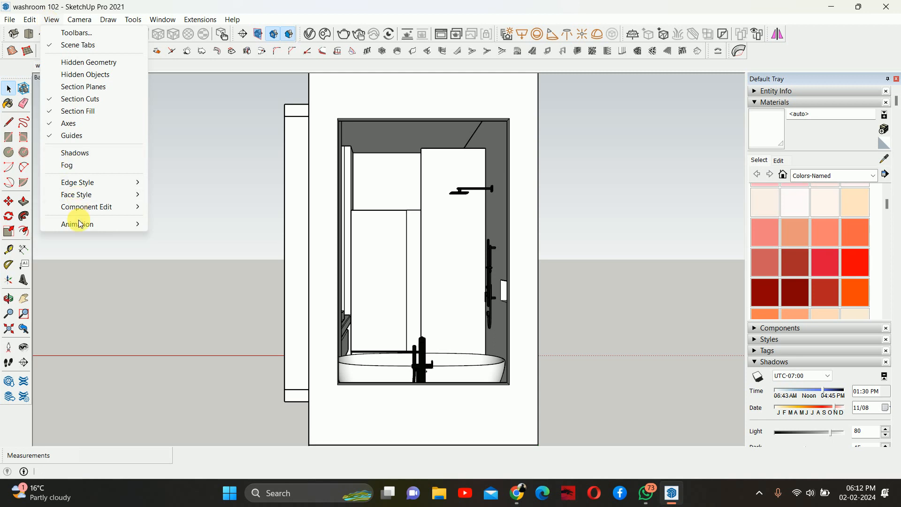
mouse_move(78, 224)
click(196, 225)
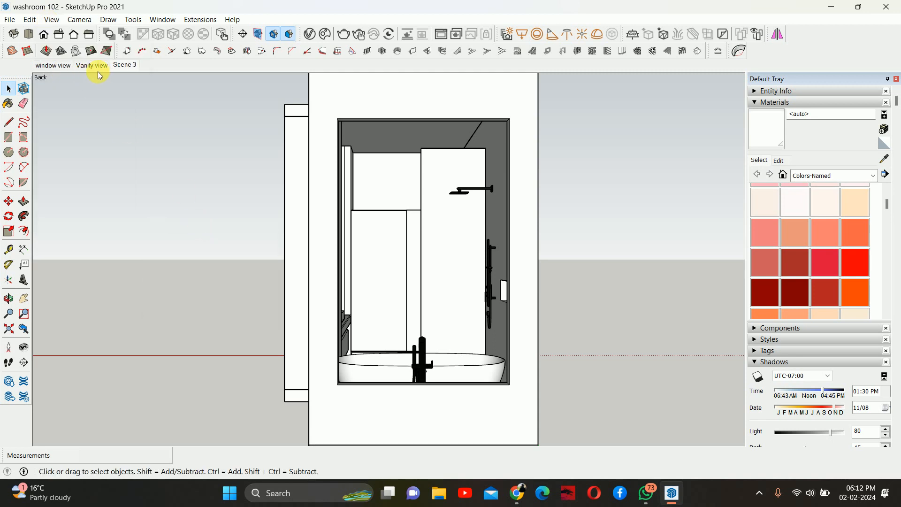
- Rename the new scene as wardrobe view
right_click(126, 69)
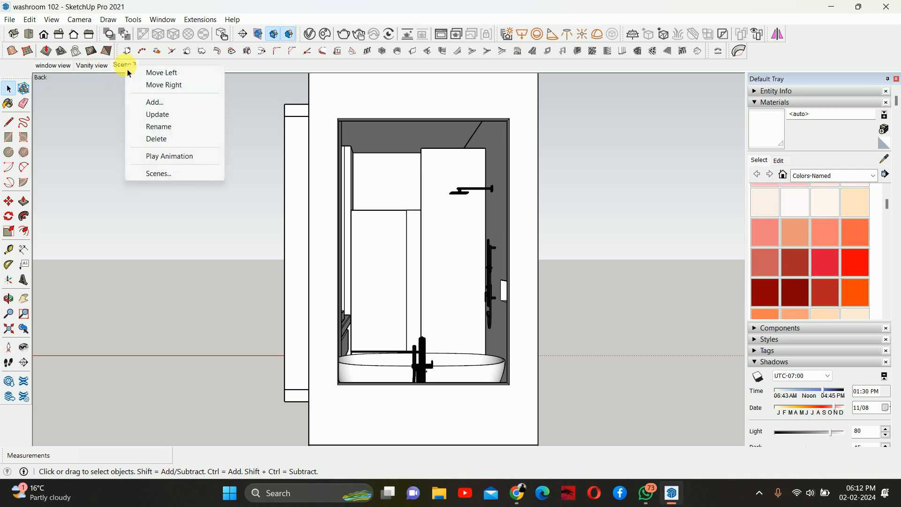
click(162, 127)
text(w)
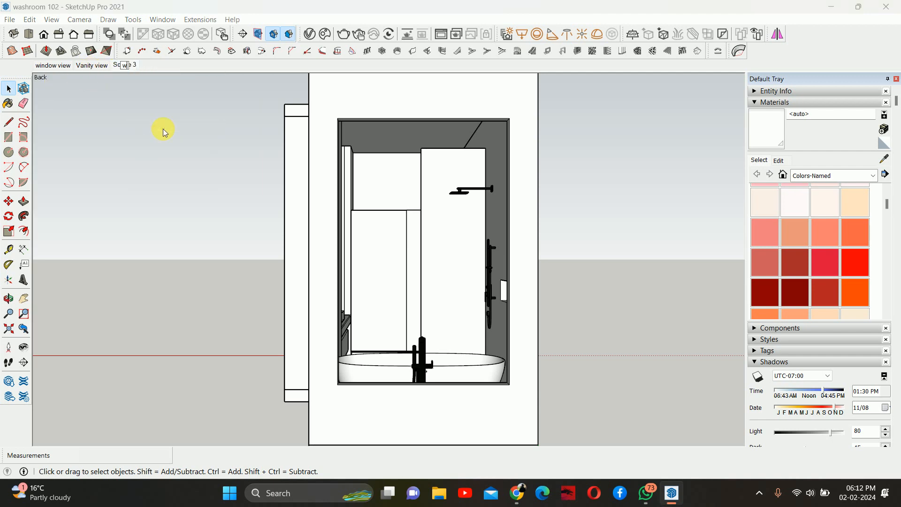
text(ardrobe view)
key(Return)
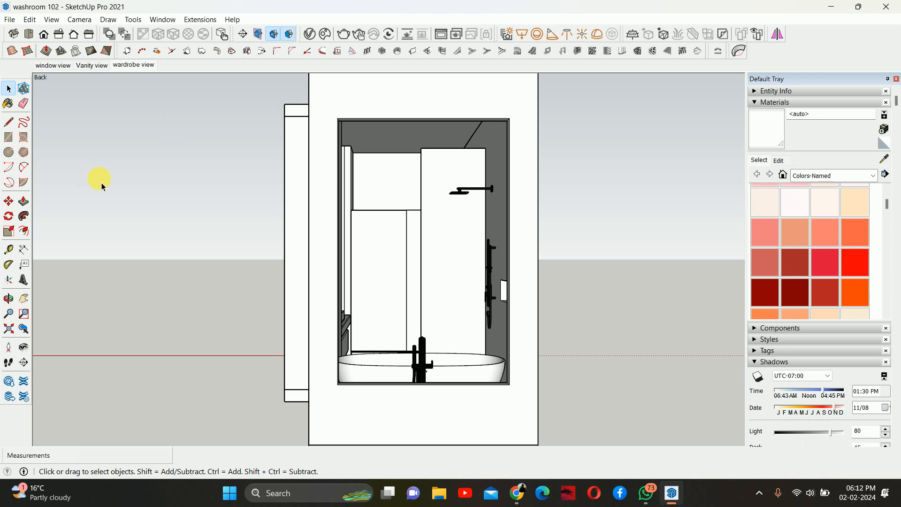
- Switch between the window view and Vanity view scenes to review them
scroll(355, 195, down, 3)
middle_drag(394, 190, 281, 269)
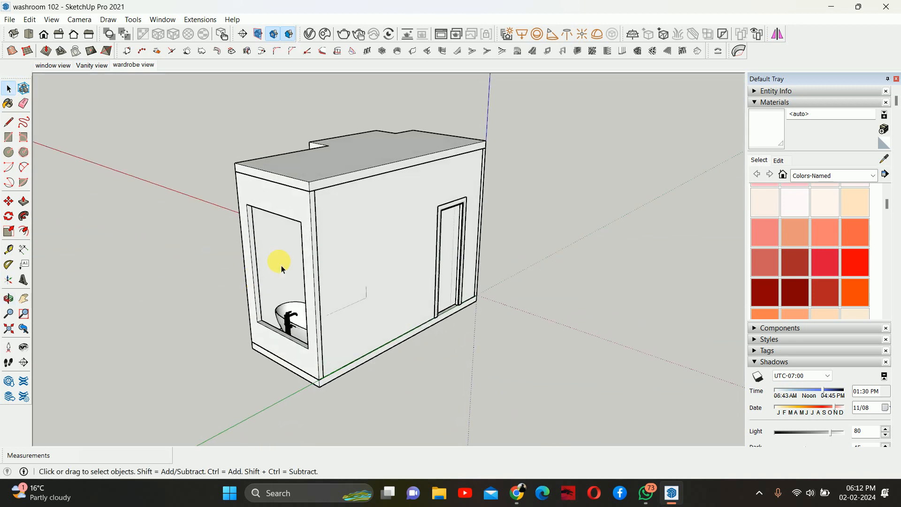
click(54, 64)
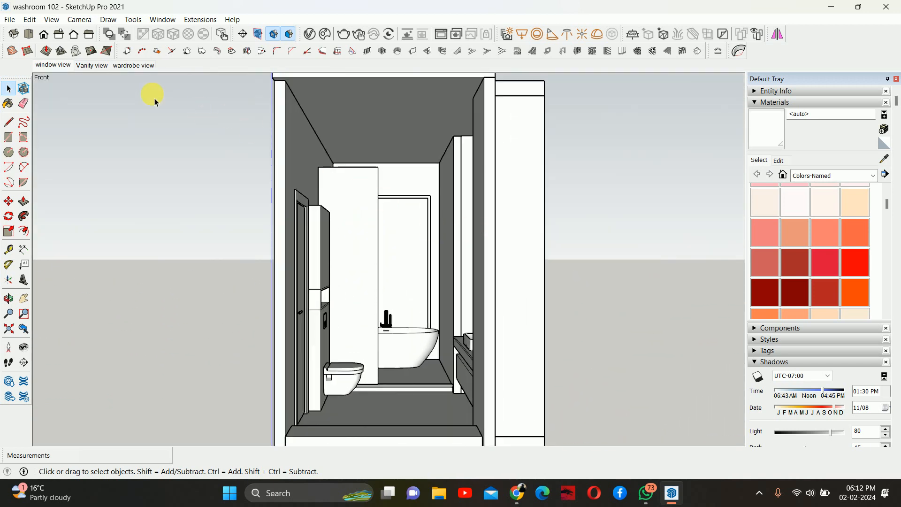
click(91, 65)
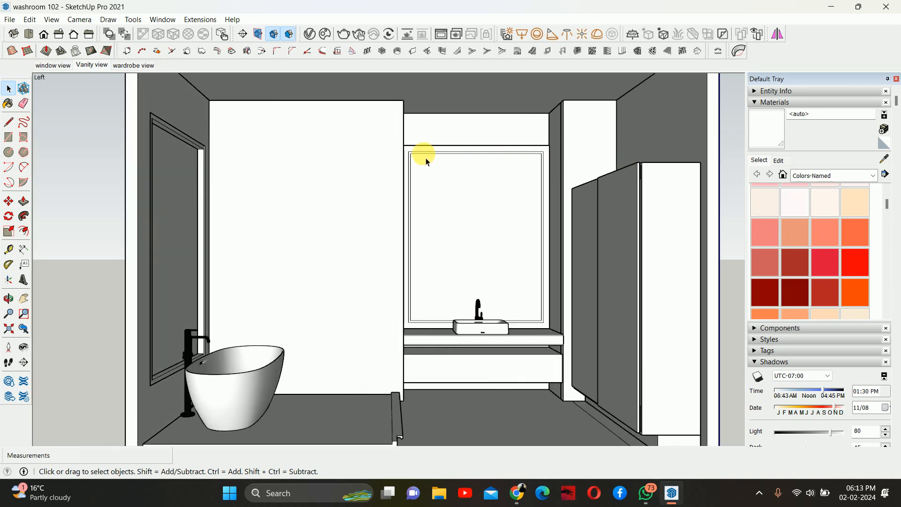
middle_drag(427, 162, 314, 173)
key(f)
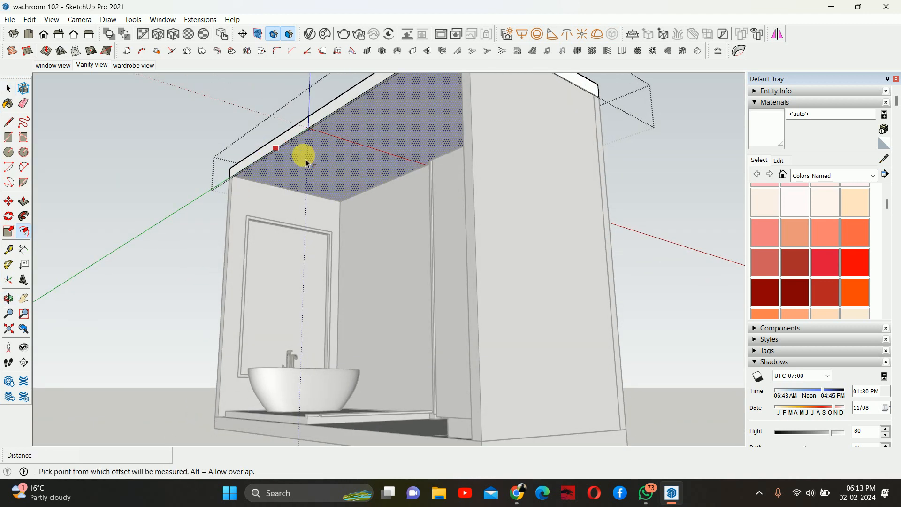
click(279, 146)
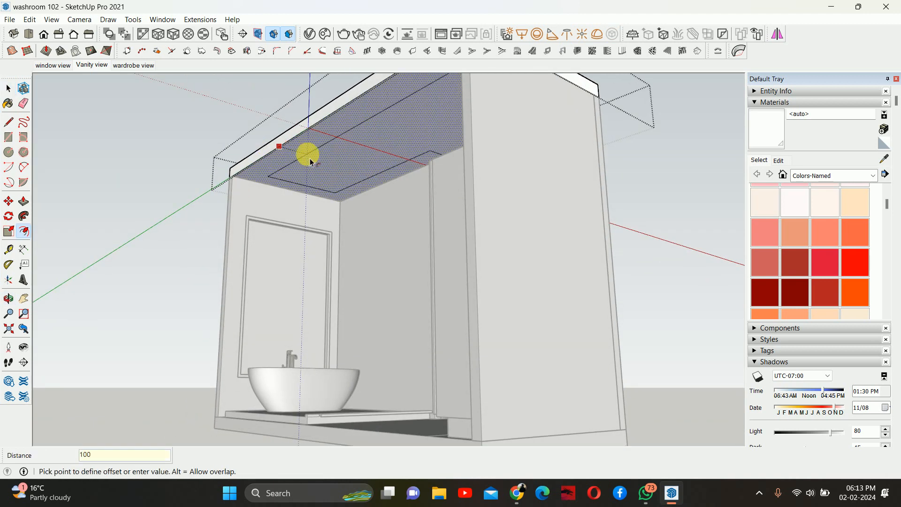
key(Escape)
- Orbit and zoom around the ceiling to inspect where it meets the walls and wardrobe
middle_drag(301, 154, 652, 162)
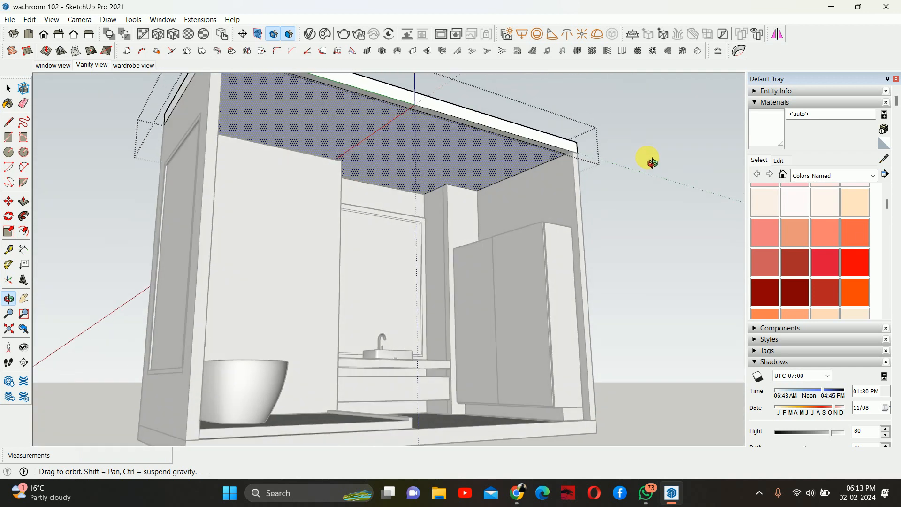
scroll(436, 190, up, 5)
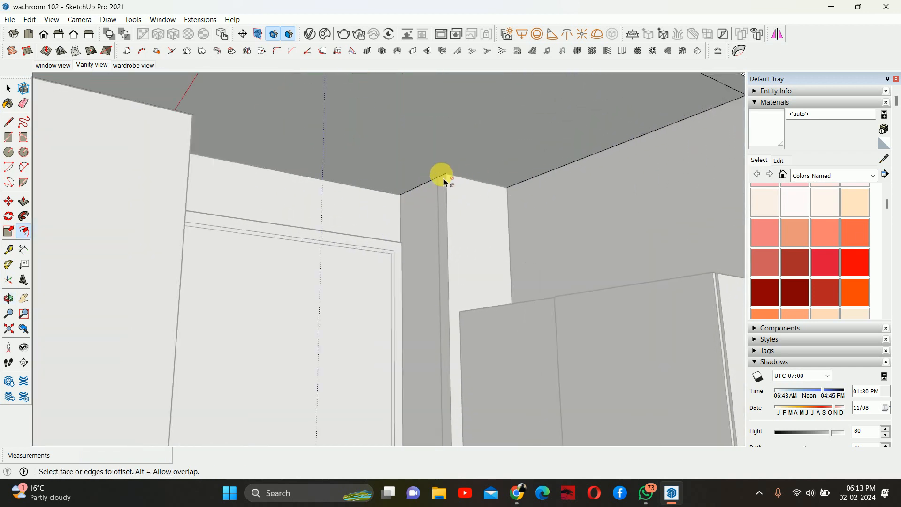
middle_drag(443, 178, 553, 153)
scroll(523, 198, down, 2)
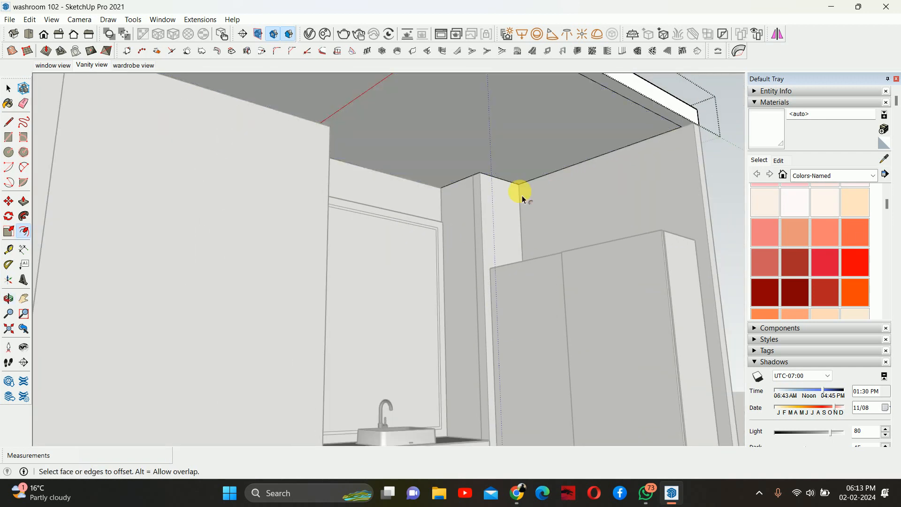
middle_drag(522, 186, 305, 134)
scroll(336, 143, down, 2)
scroll(319, 145, down, 3)
key(space)
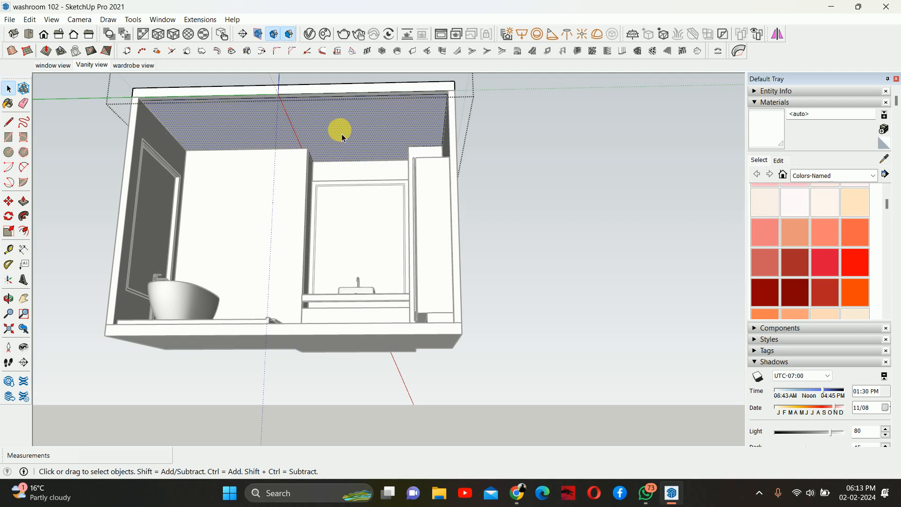
key(Escape)
- Group the ceiling and push its face down 350 mm to form a ceiling bulkhead
click(28, 21)
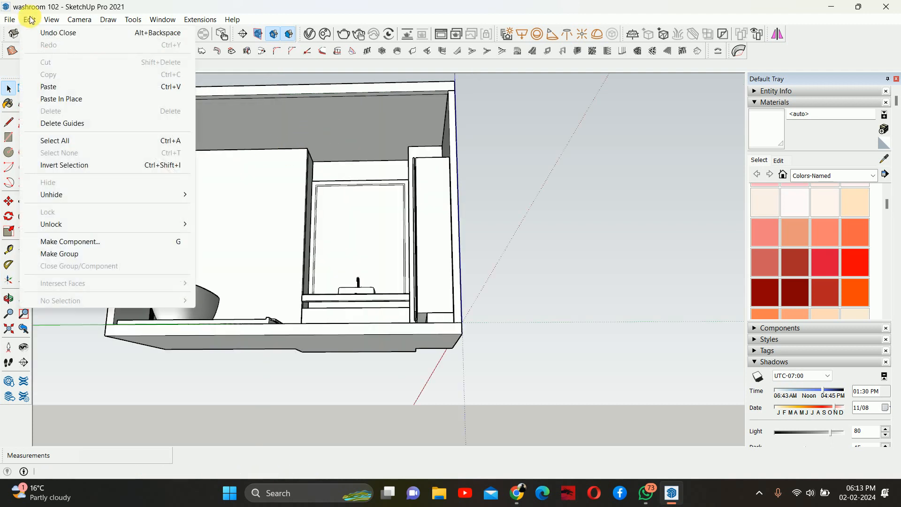
click(43, 96)
right_click(248, 117)
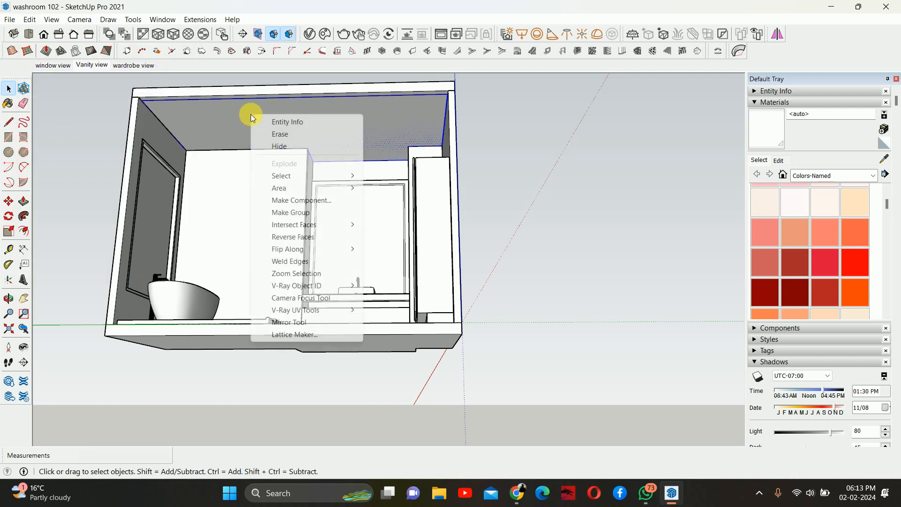
click(298, 214)
double_click(246, 125)
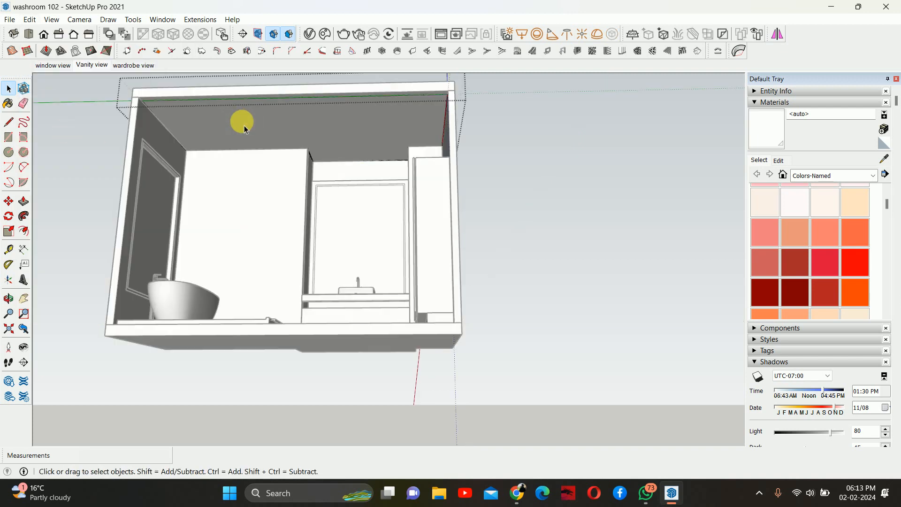
middle_drag(247, 126, 268, 149)
key(p)
click(281, 126)
drag(287, 133, 284, 149)
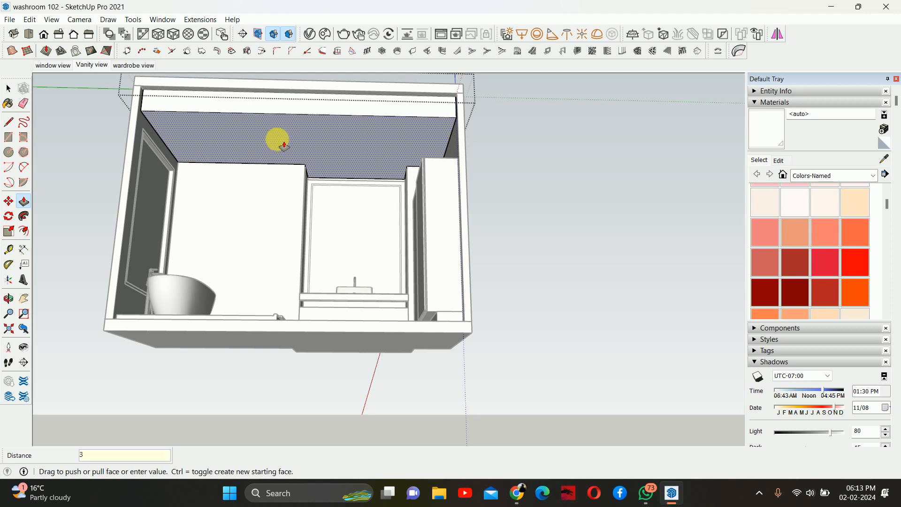
text(350)
key(Return)
- Move the top edge of the wardrobe's end panel up to meet the bulkhead
middle_drag(381, 157, 522, 199)
middle_drag(402, 151, 284, 115)
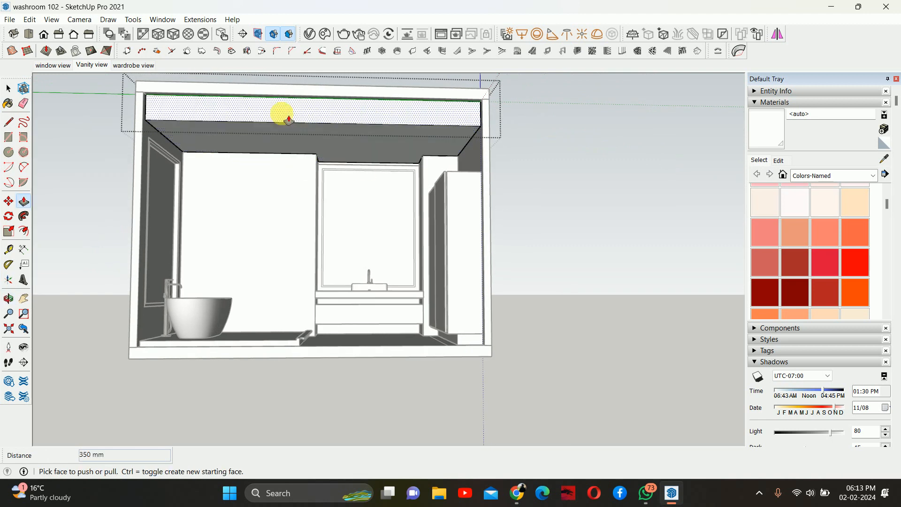
middle_drag(285, 168, 419, 201)
scroll(429, 174, up, 4)
key(space)
middle_drag(440, 245, 438, 199)
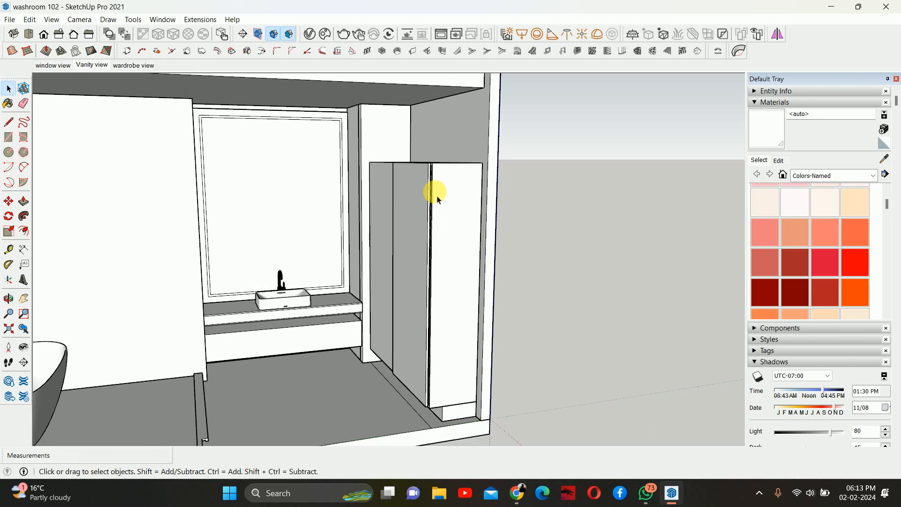
click(442, 194)
double_click(449, 184)
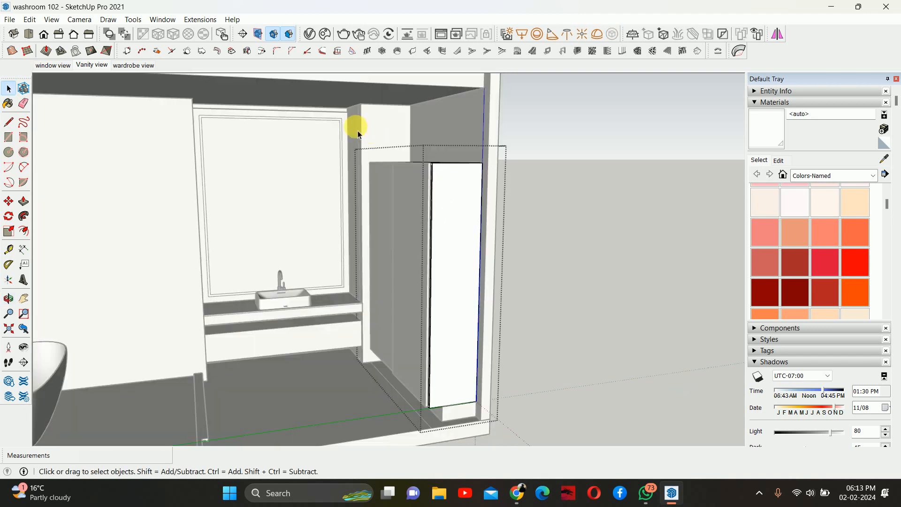
scroll(470, 176, up, 1)
mouse_move(473, 178)
middle_down()
mouse_move(487, 199)
mouse_move(483, 190)
middle_up()
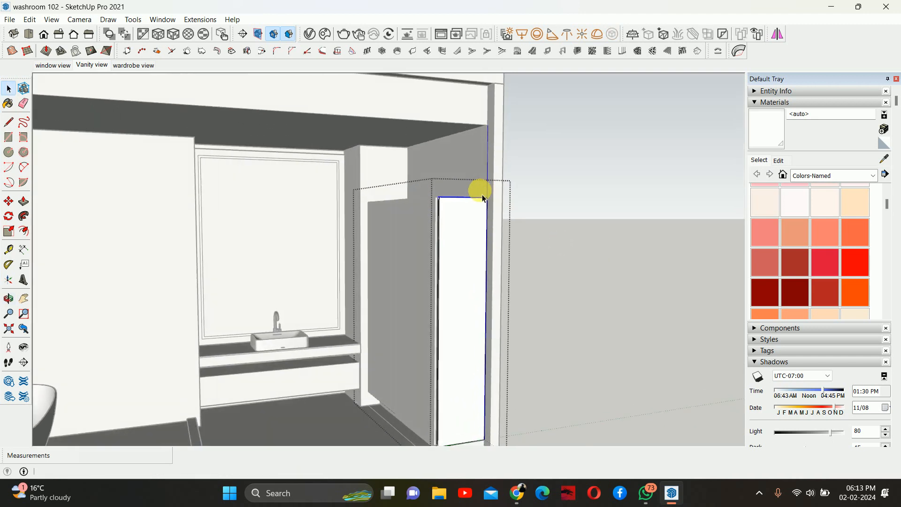
key(m)
scroll(489, 201, up, 2)
click(494, 206)
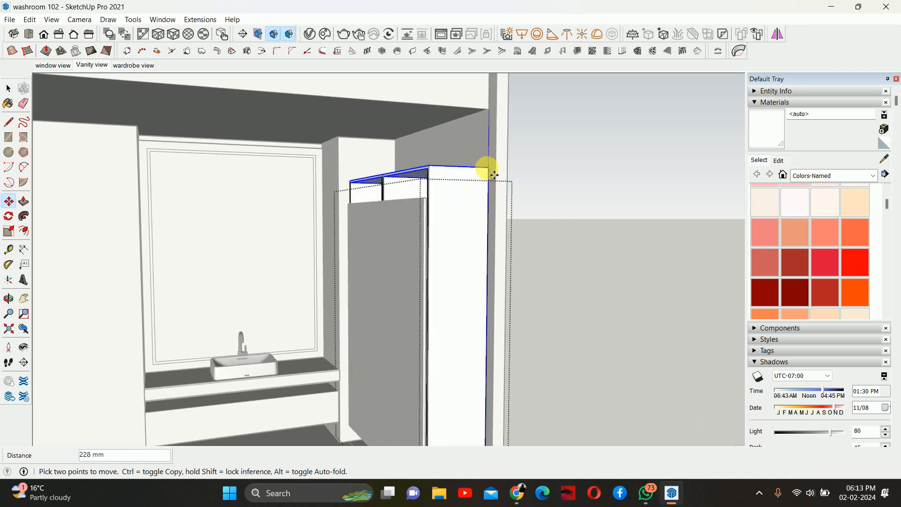
scroll(311, 148, up, 2)
click(310, 149)
key(space)
key(Escape)
- Raise the top edge of the middle wardrobe door up to the bulkhead
scroll(478, 197, down, 4)
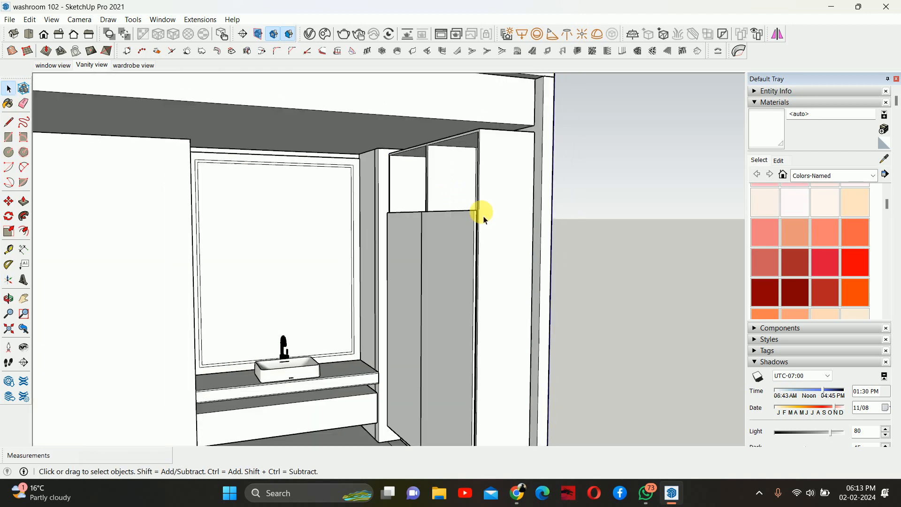
double_click(461, 238)
drag(388, 191, 561, 260)
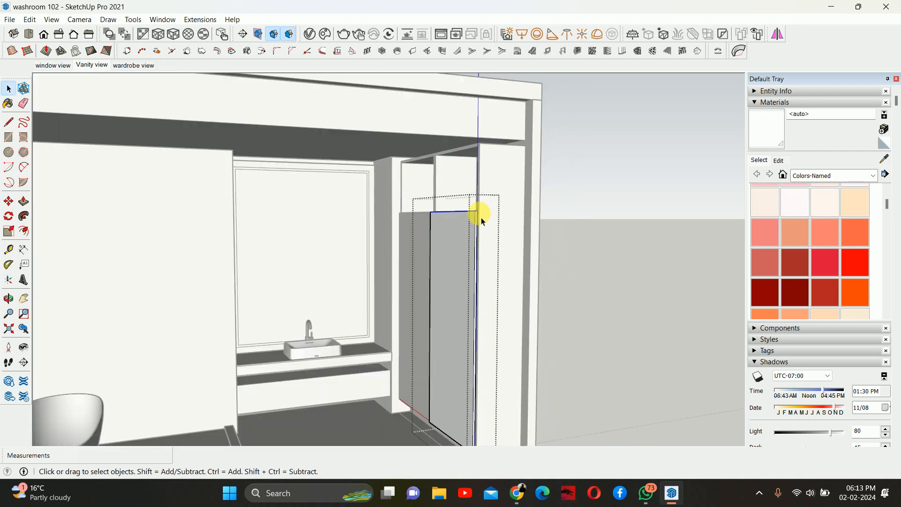
key(m)
scroll(495, 207, up, 2)
click(495, 229)
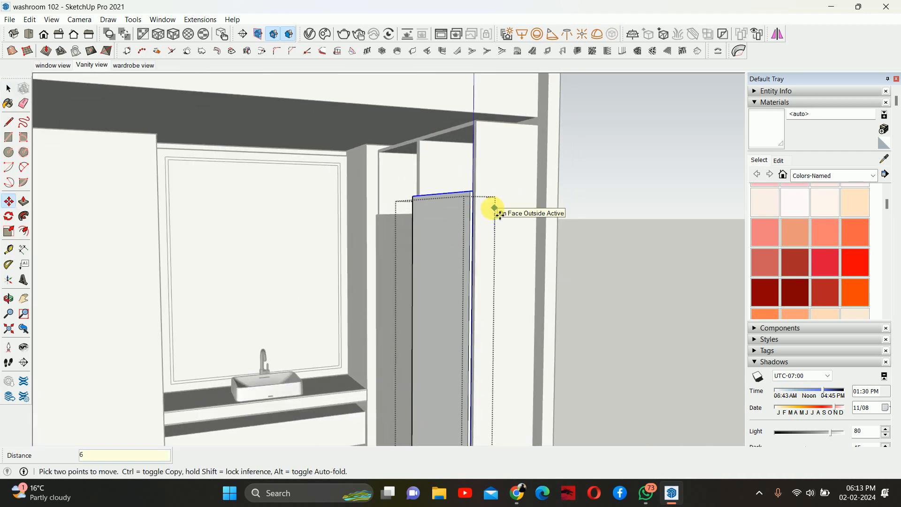
click(490, 209)
key(space)
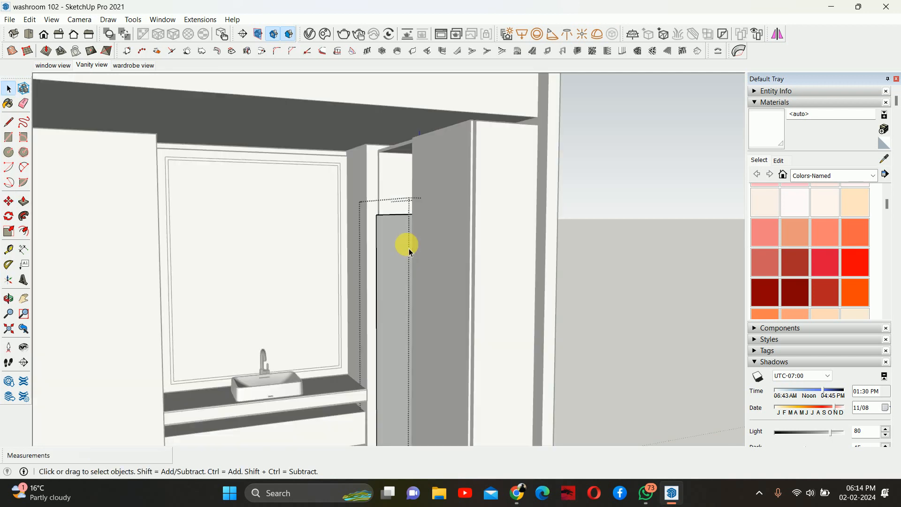
- Move the top edge of the left wardrobe door up 600 mm
drag(336, 175, 524, 279)
key(m)
click(482, 249)
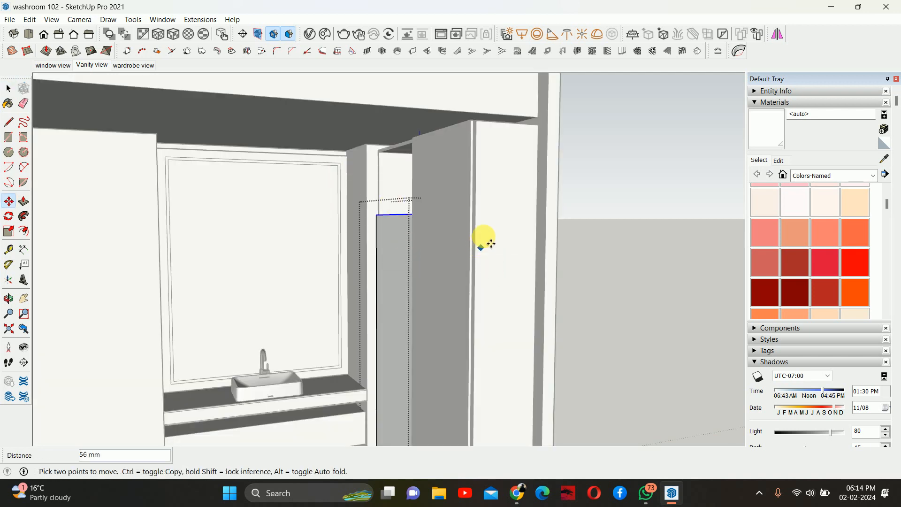
text(600)
key(Return)
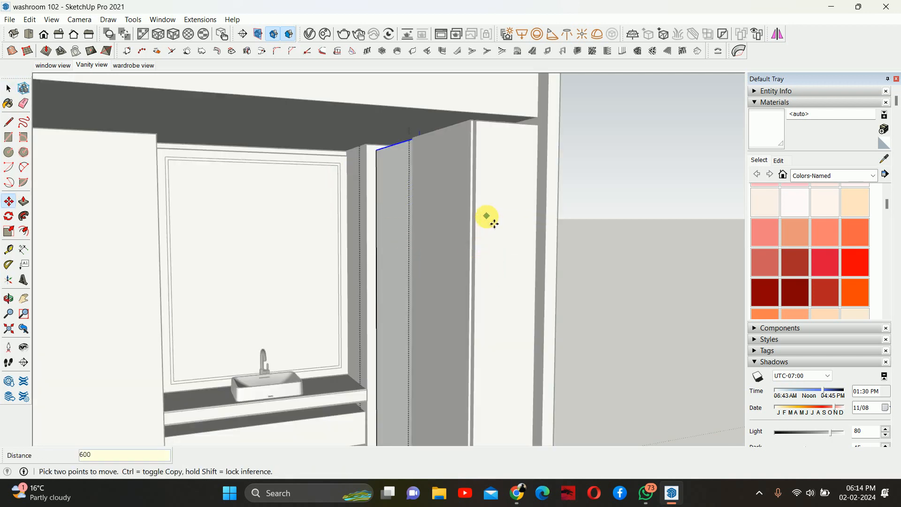
- Isolate the ceiling bulkhead group by hiding the rest of the model
key(space)
scroll(488, 211, down, 5)
middle_drag(467, 187, 336, 136)
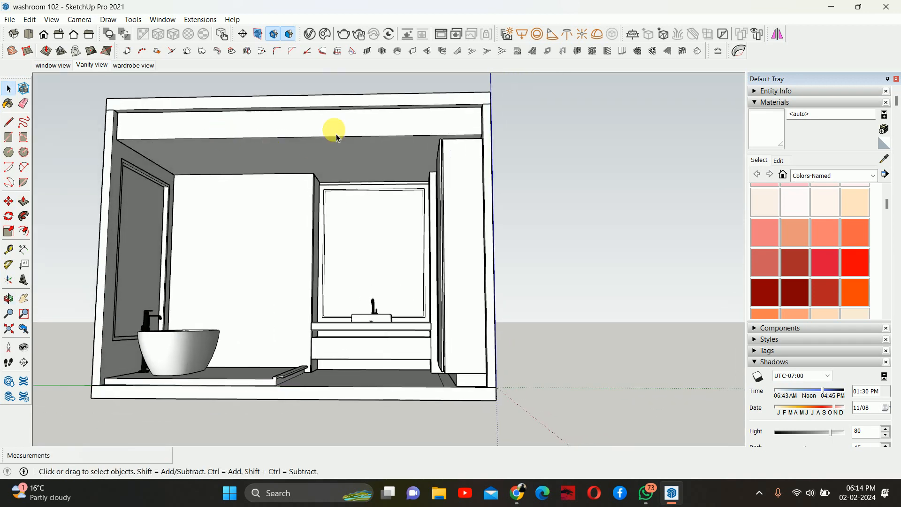
middle_drag(428, 163, 565, 227)
key(h)
middle_drag(363, 150, 323, 244)
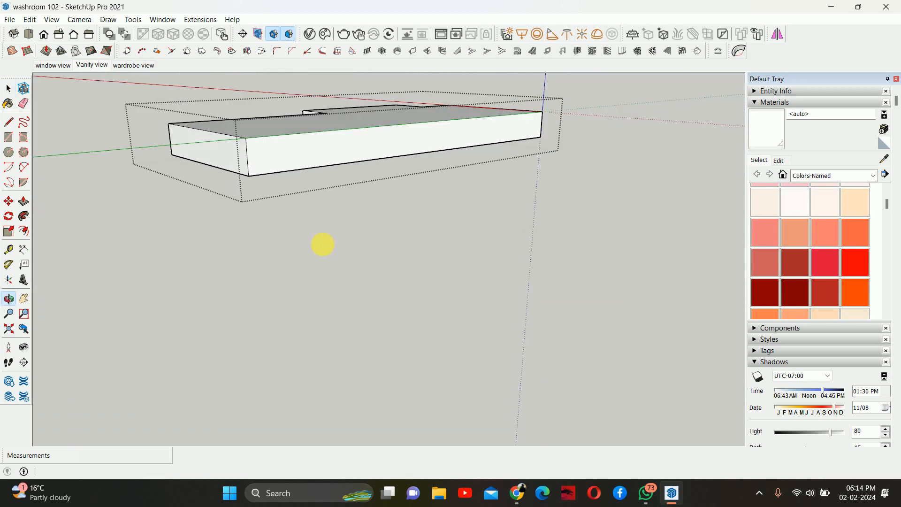
- Offset the bulkhead's top face inward by 100 mm and undo the offset
middle_drag(356, 205, 390, 273)
key(f)
click(327, 241)
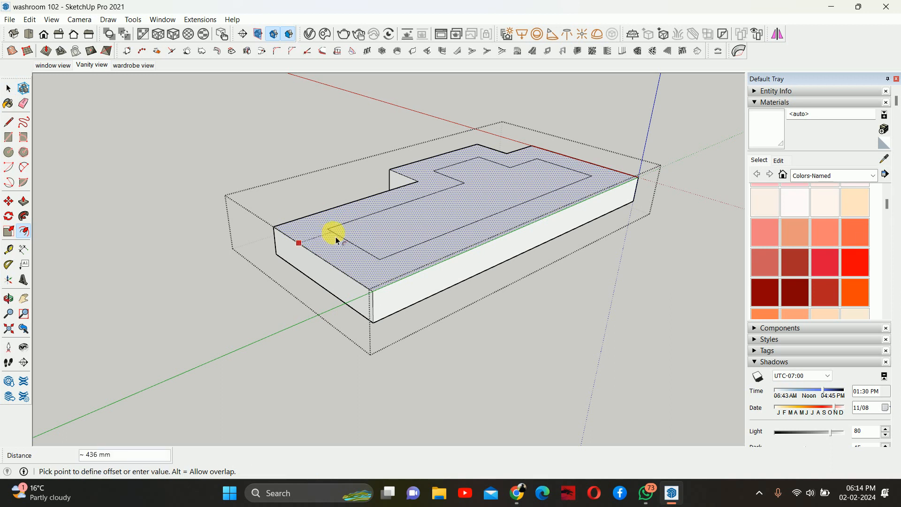
text(100)
key(Return)
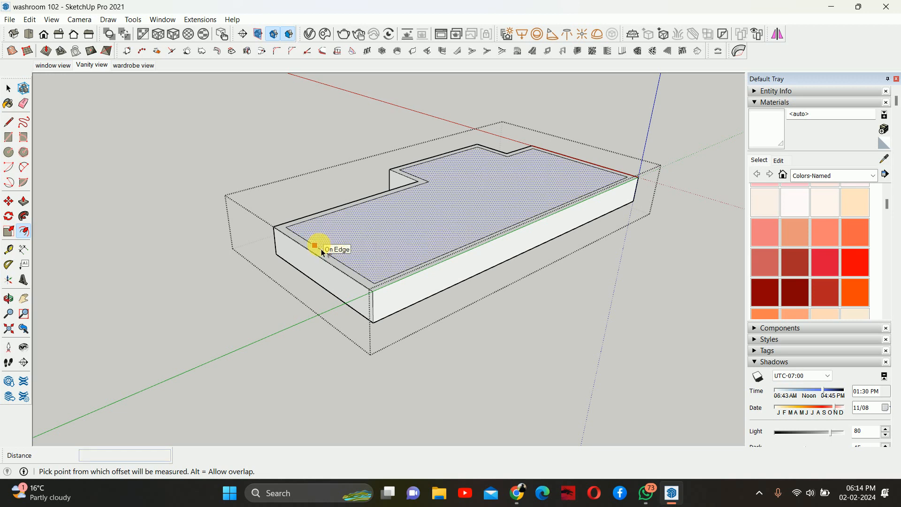
key(ctrl+z)
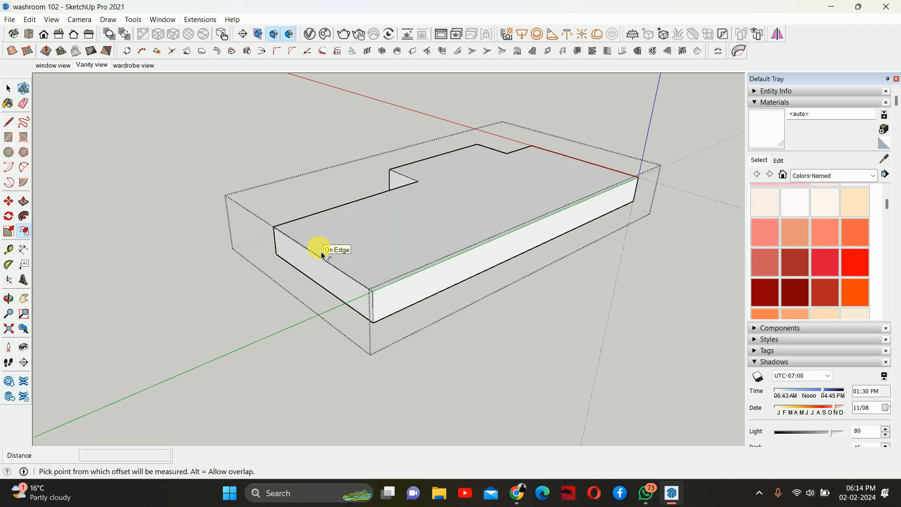
- Offset the bulkhead's top face inward by 50 mm
click(326, 253)
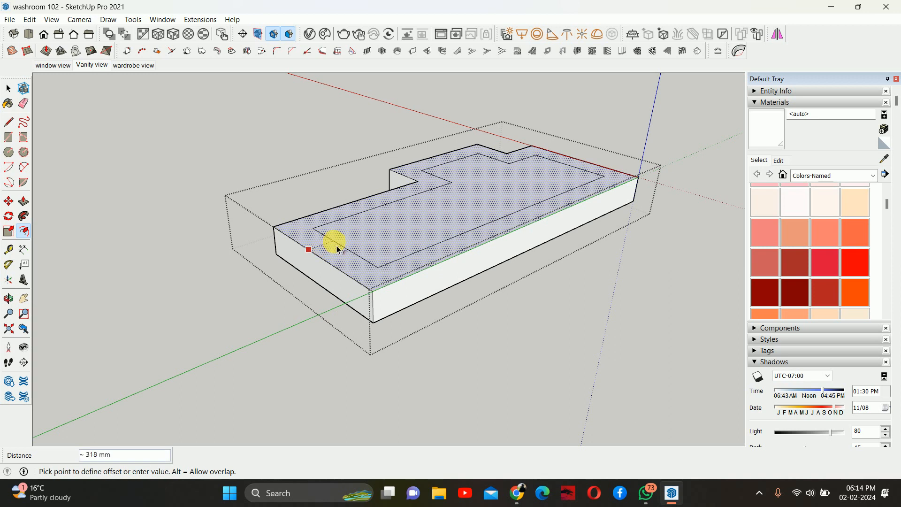
text(50)
key(Return)
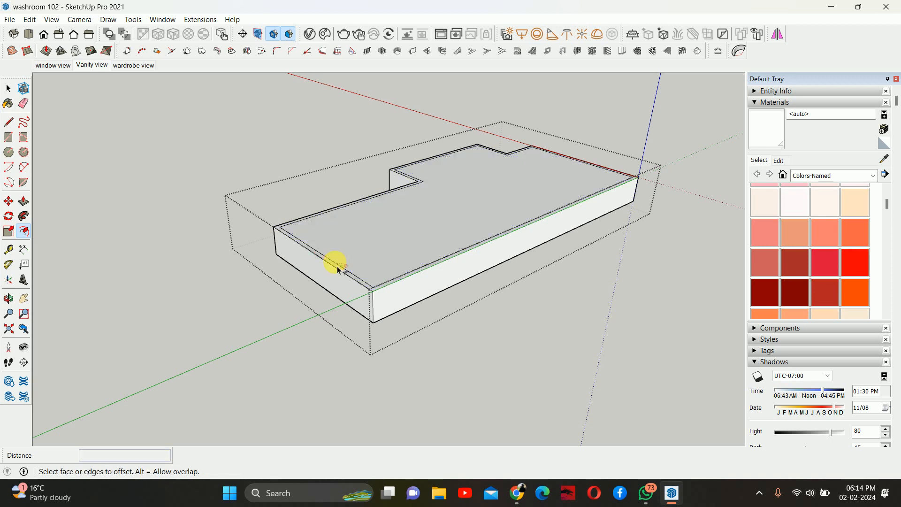
- Push the 50 mm border strip down 350 mm through the bulkhead
key(space)
key(p)
scroll(295, 244, up, 4)
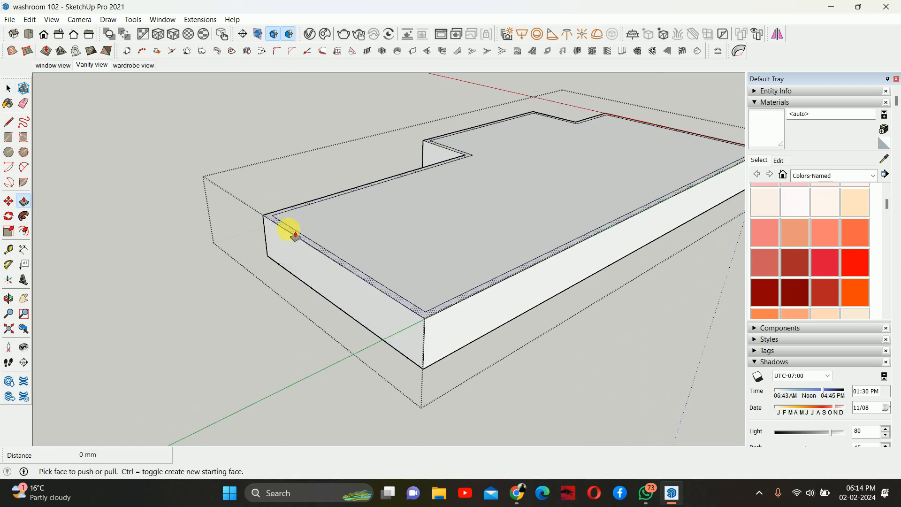
click(295, 234)
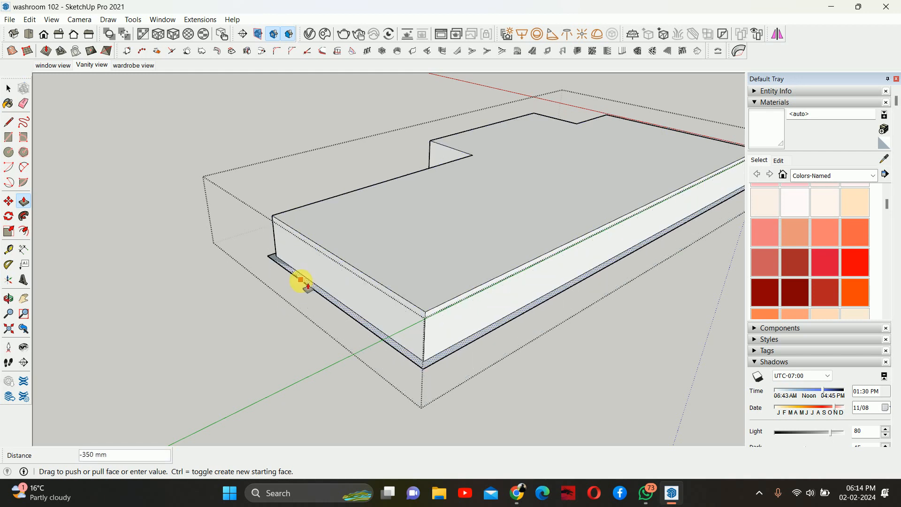
click(302, 281)
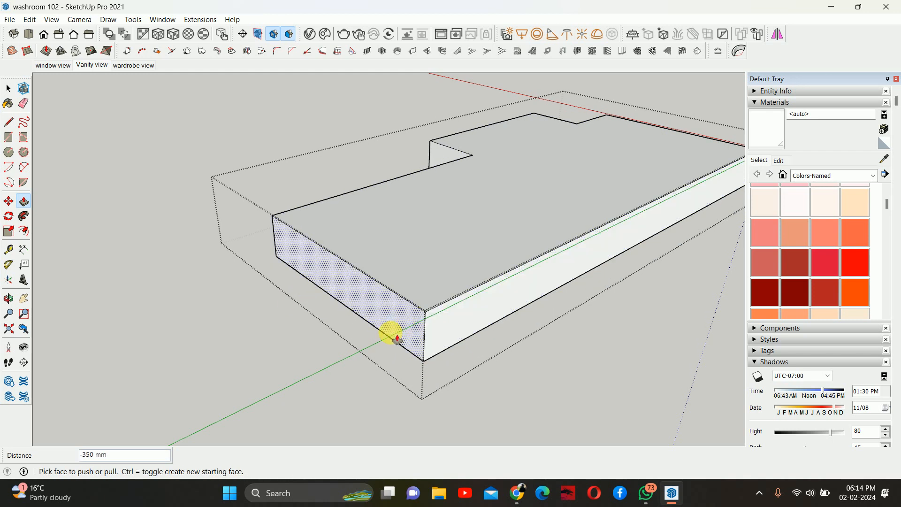
- Offset the bulkhead's top face inward by 75 mm and undo the offset
middle_drag(389, 336, 378, 322)
key(f)
click(346, 259)
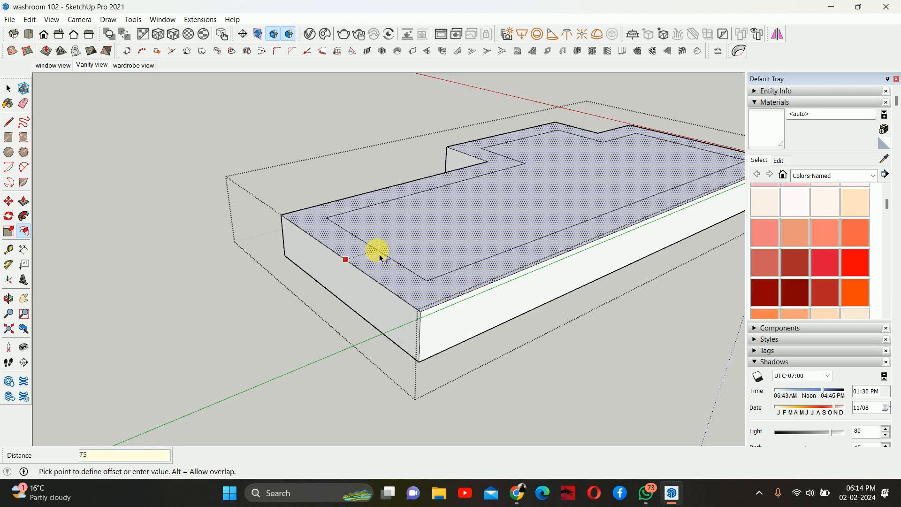
text(75)
key(Return)
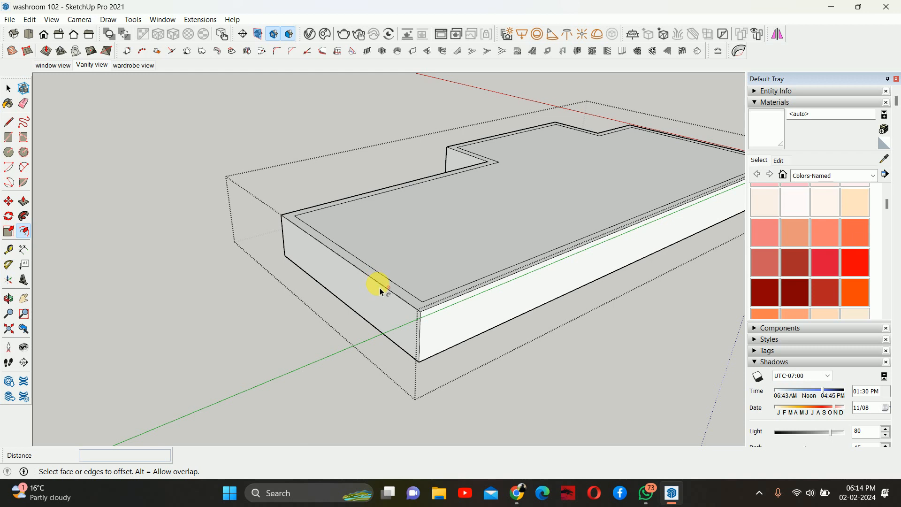
key(ctrl+z)
- Offset the bulkhead's top face inward by 100 mm
scroll(366, 266, up, 1)
click(365, 265)
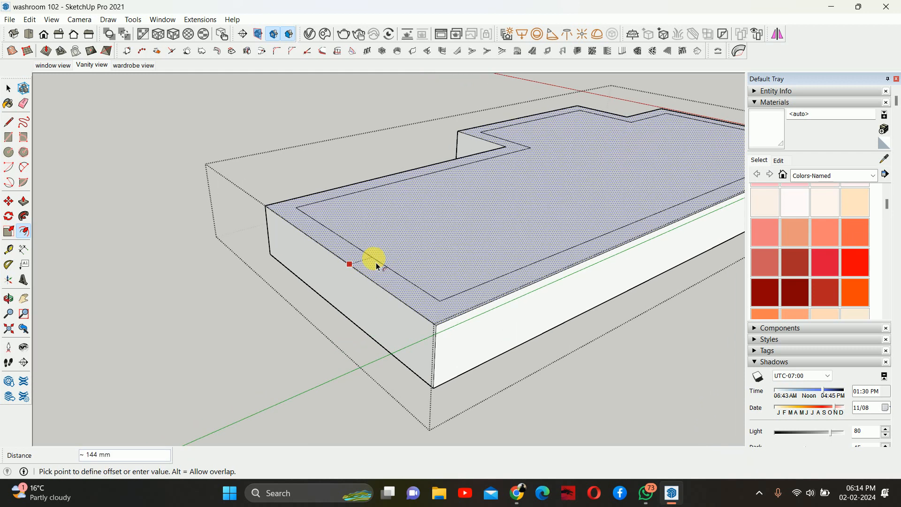
text(100)
key(Return)
key(p)
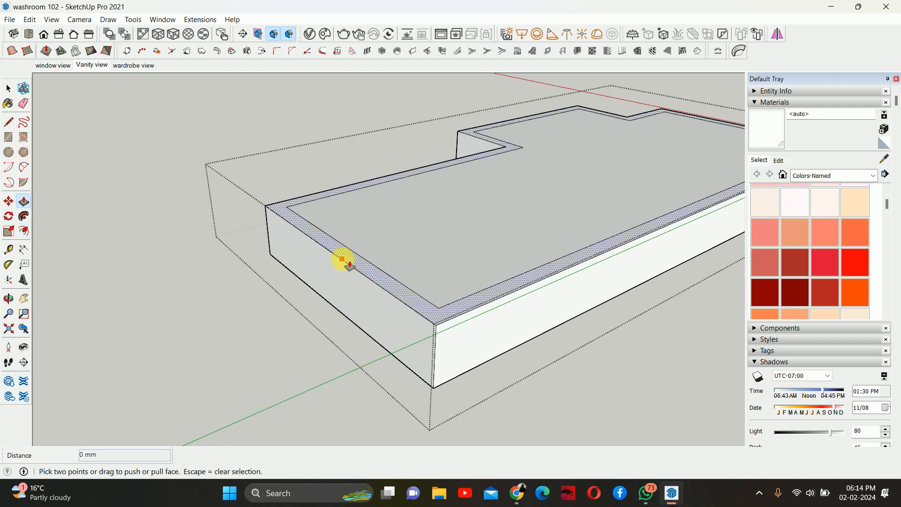
- Push the new 100 mm border strip down 330 mm through the bulkhead
click(349, 266)
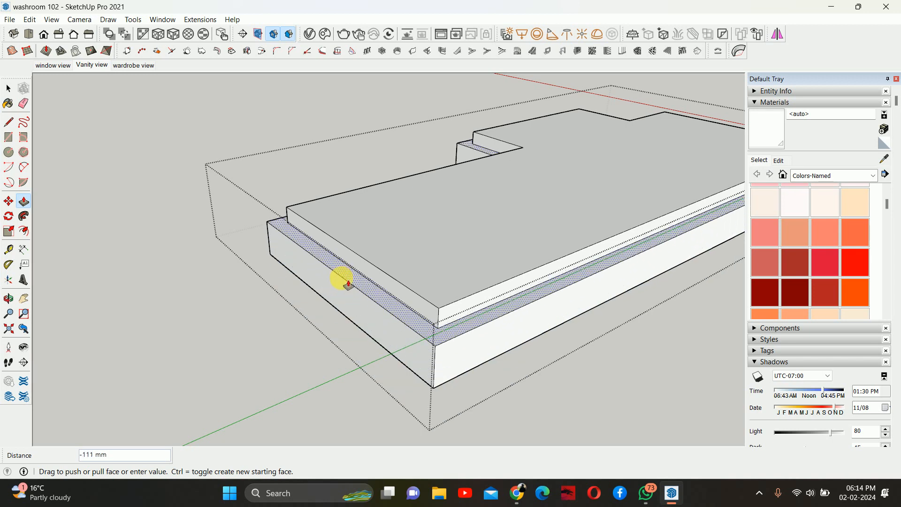
key(Return)
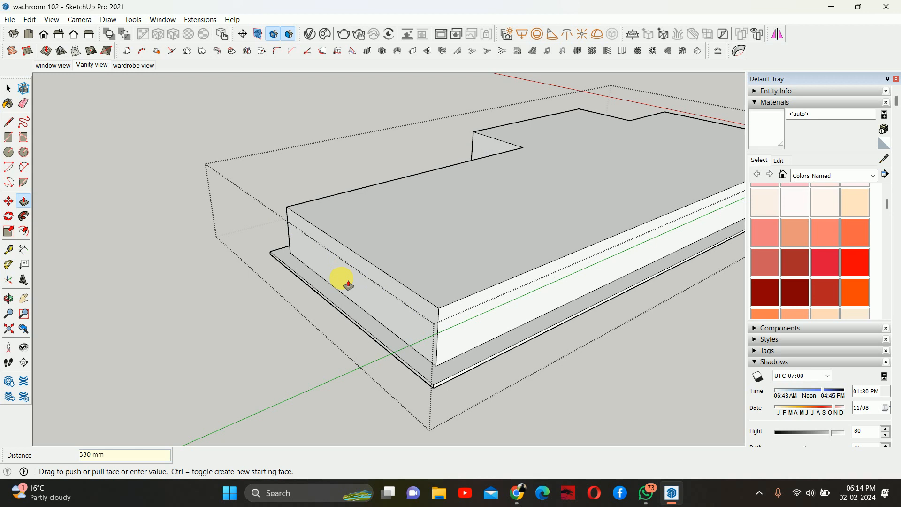
- Offset the narrow ledge face along the bulkhead's edge slightly inward
key(space)
scroll(353, 354, up, 3)
key(f)
scroll(371, 330, up, 4)
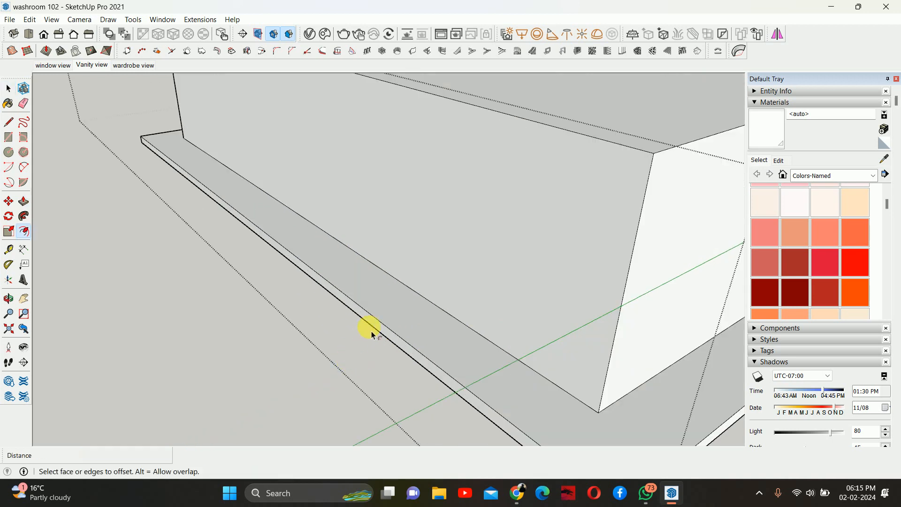
click(388, 325)
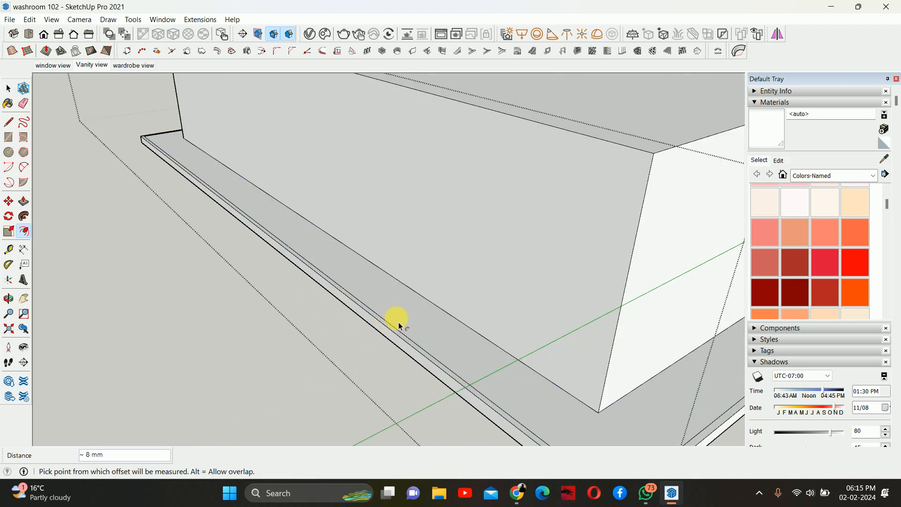
key(Escape)
click(401, 330)
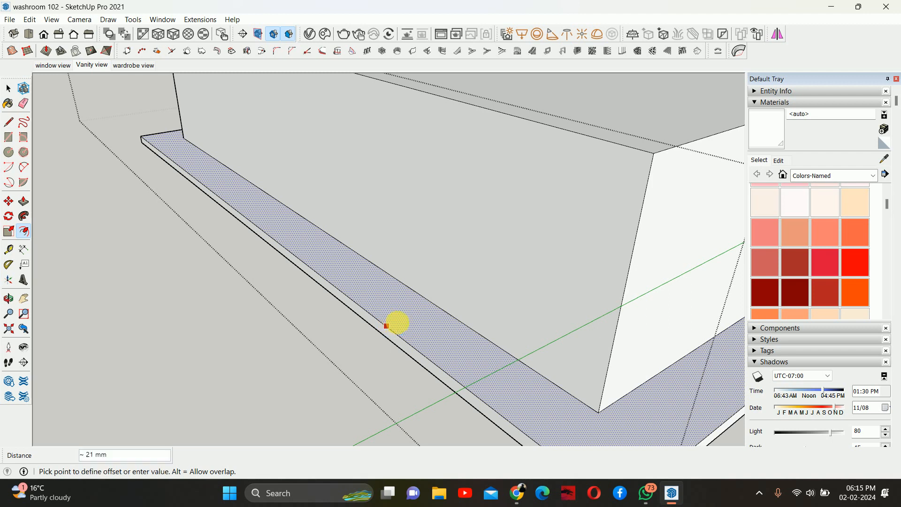
click(397, 320)
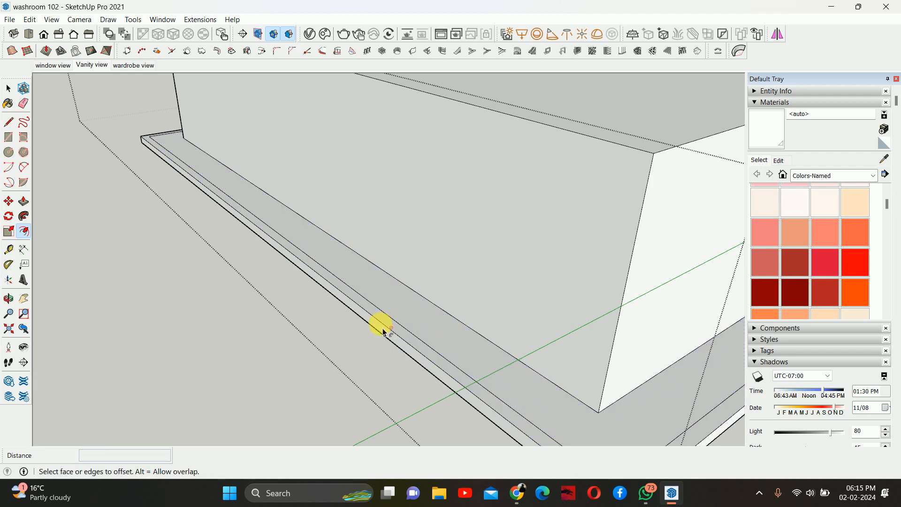
- Push the new thin strip of the ledge by 20 mm
key(p)
scroll(408, 337, up, 1)
click(402, 328)
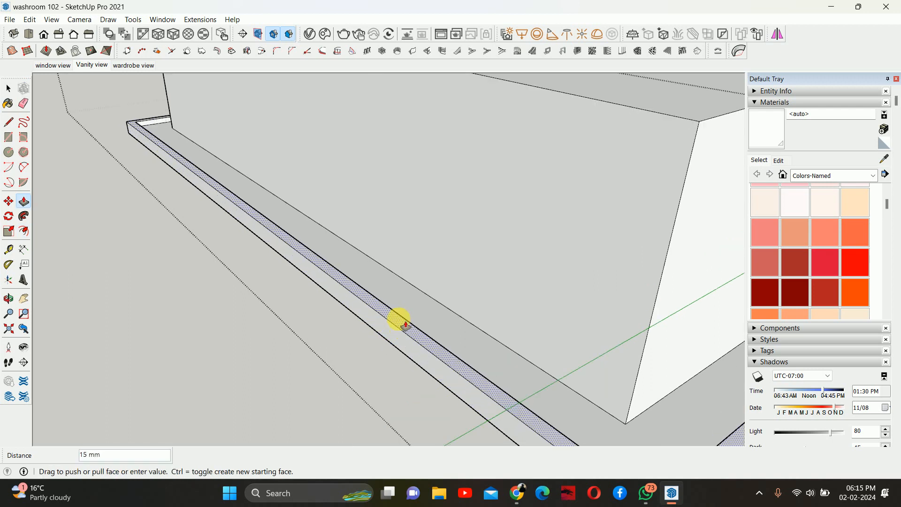
text(20)
key(Return)
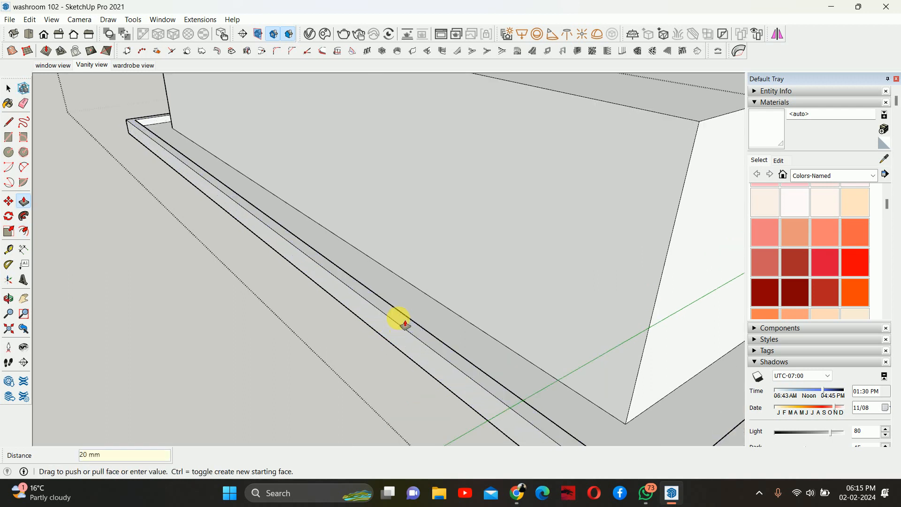
- Draw a 1700 mm line along the lower edge of the bulkhead's underside
middle_drag(398, 317, 471, 283)
key(space)
key(Escape)
scroll(441, 254, down, 2)
middle_drag(430, 256, 321, 288)
middle_drag(487, 301, 350, 187)
double_click(350, 188)
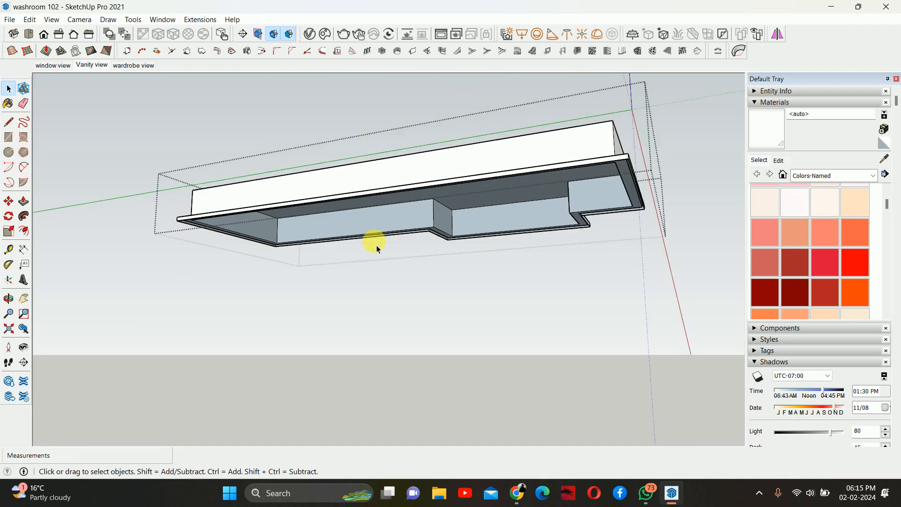
middle_drag(377, 245, 282, 181)
scroll(301, 227, down, 1)
middle_drag(326, 256, 319, 284)
scroll(263, 267, up, 3)
middle_drag(264, 268, 217, 318)
key(l)
click(217, 316)
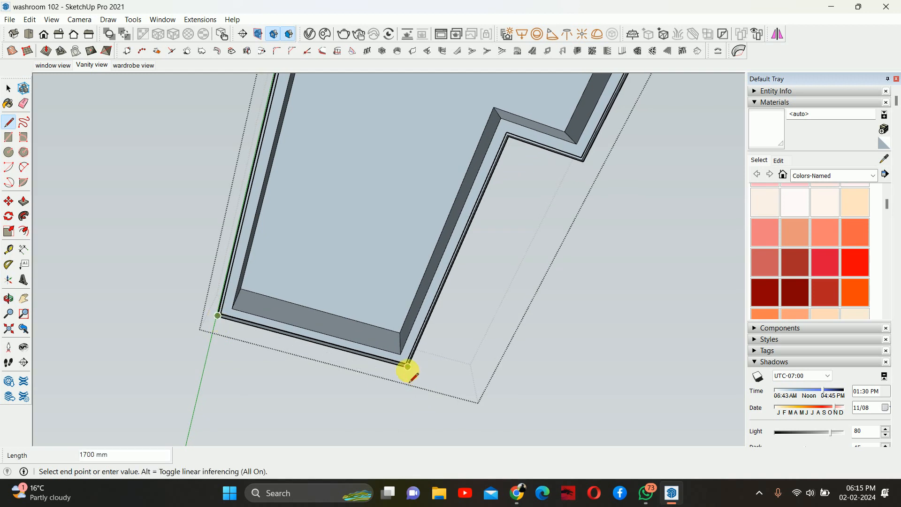
click(409, 367)
- Inspect the bulkhead, wardrobe and vanity wall from several interior viewpoints
middle_drag(408, 357, 298, 457)
scroll(618, 289, up, 5)
scroll(619, 290, up, 3)
middle_drag(566, 276, 695, 211)
scroll(485, 244, down, 1)
key(space)
click(475, 227)
scroll(475, 227, down, 4)
middle_drag(492, 221, 379, 97)
scroll(390, 214, up, 4)
scroll(196, 201, up, 1)
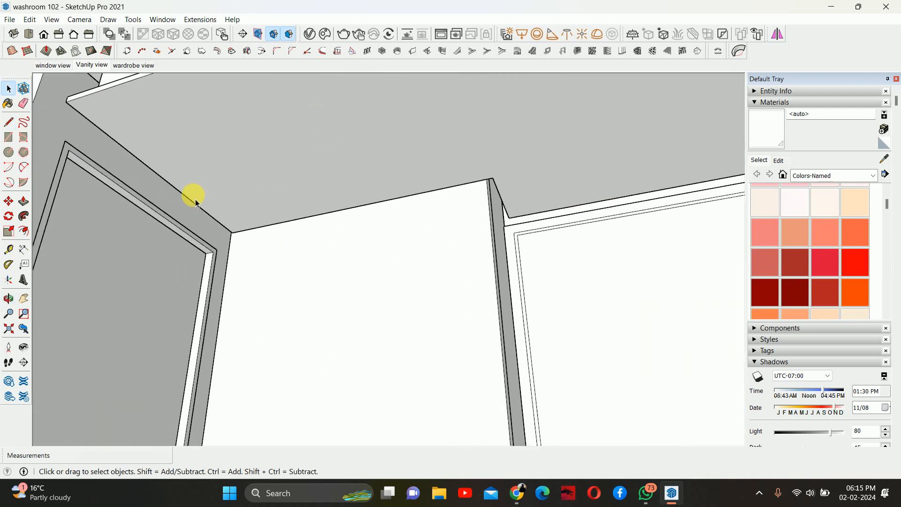
middle_drag(251, 196, 239, 283)
scroll(333, 258, up, 3)
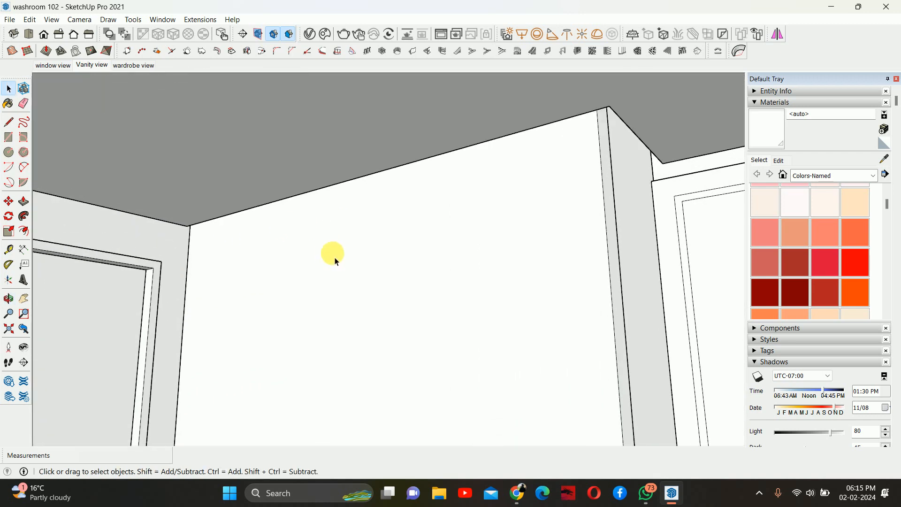
middle_drag(334, 258, 188, 226)
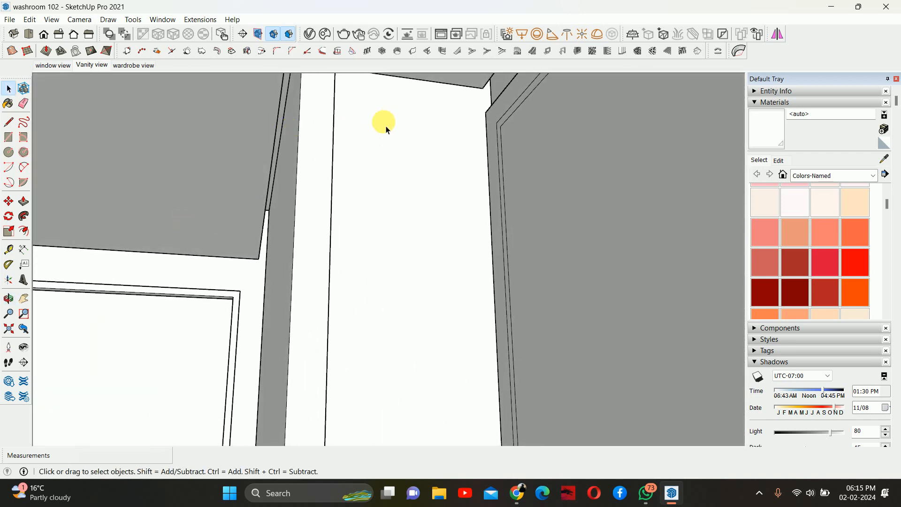
middle_drag(381, 122, 438, 220)
scroll(508, 194, down, 5)
scroll(500, 161, down, 3)
scroll(424, 249, down, 8)
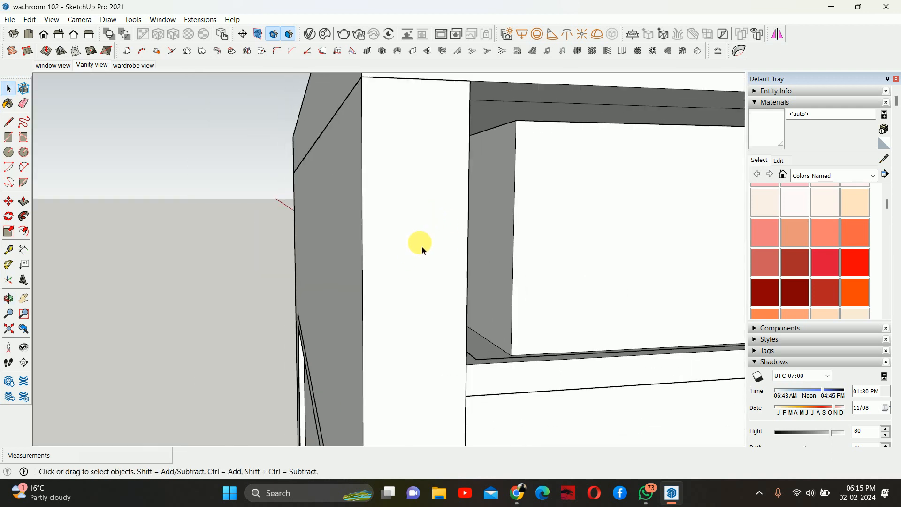
middle_drag(502, 261, 164, 172)
scroll(344, 230, down, 3)
scroll(344, 232, down, 3)
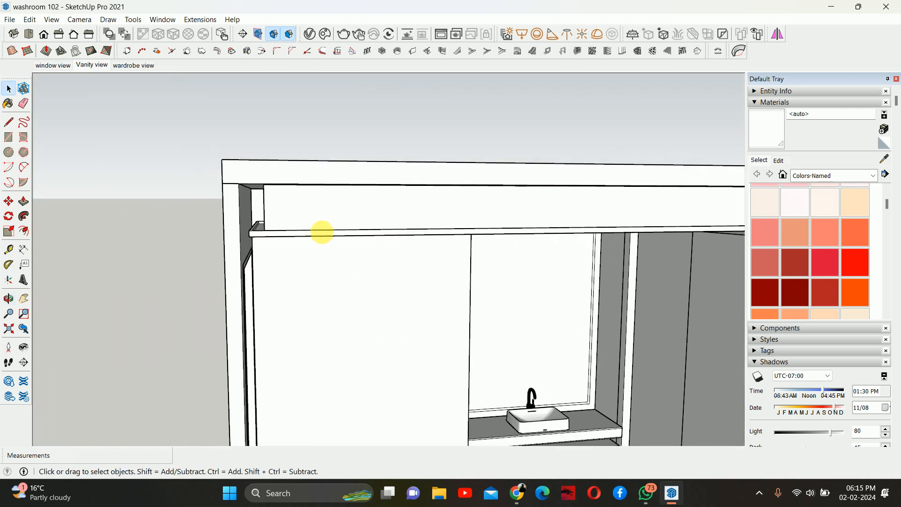
middle_drag(321, 232, 252, 201)
middle_drag(382, 216, 423, 281)
click(514, 492)
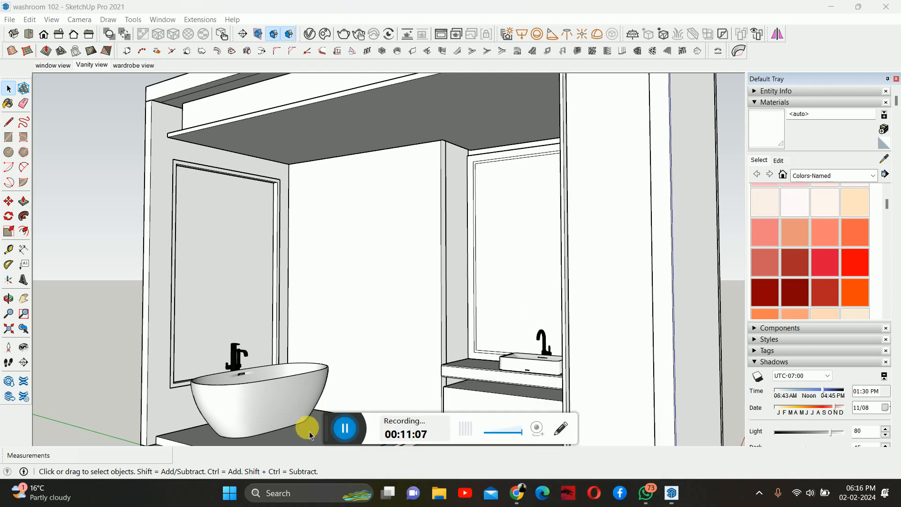
scroll(458, 278, down, 4)
middle_drag(444, 274, 541, 275)
middle_drag(515, 216, 435, 290)
scroll(435, 290, up, 5)
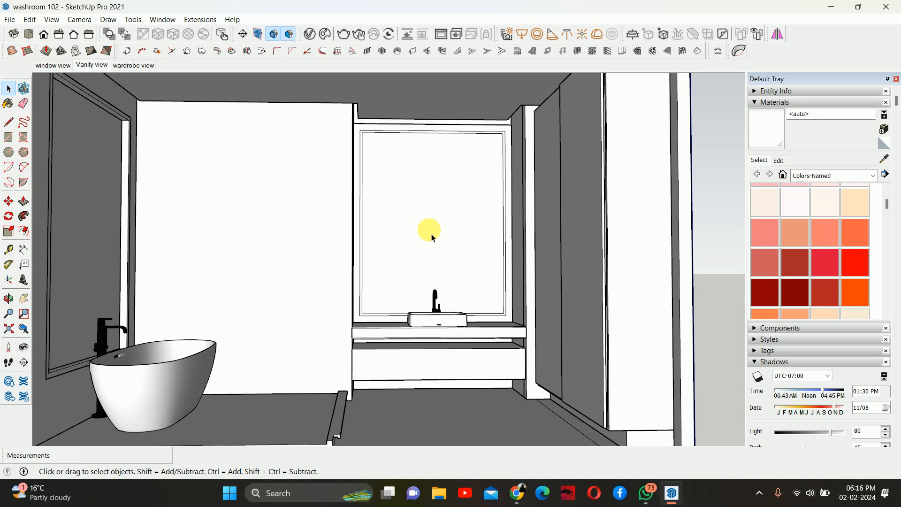
scroll(432, 236, down, 5)
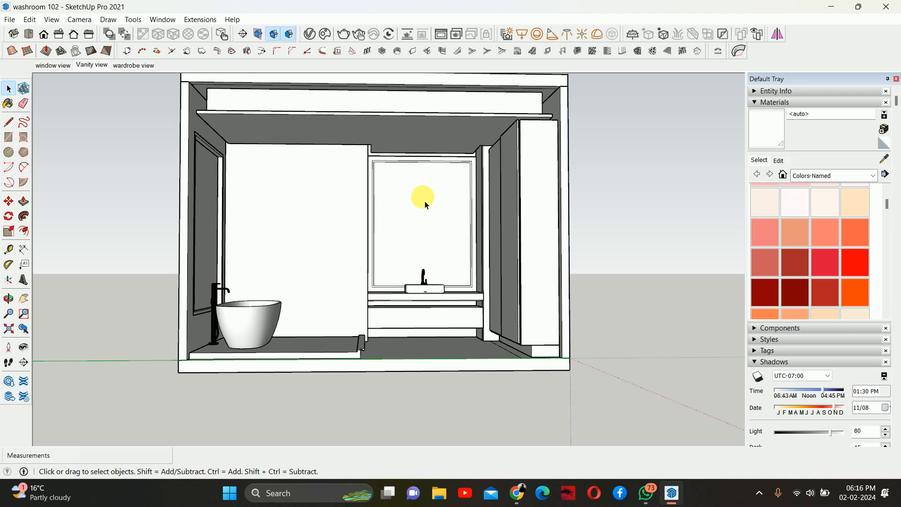
scroll(425, 195, up, 2)
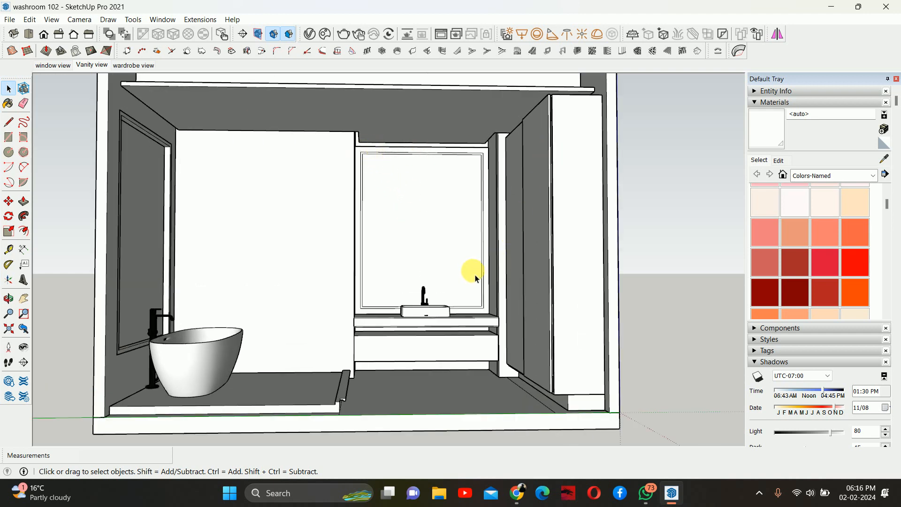
scroll(389, 328, up, 2)
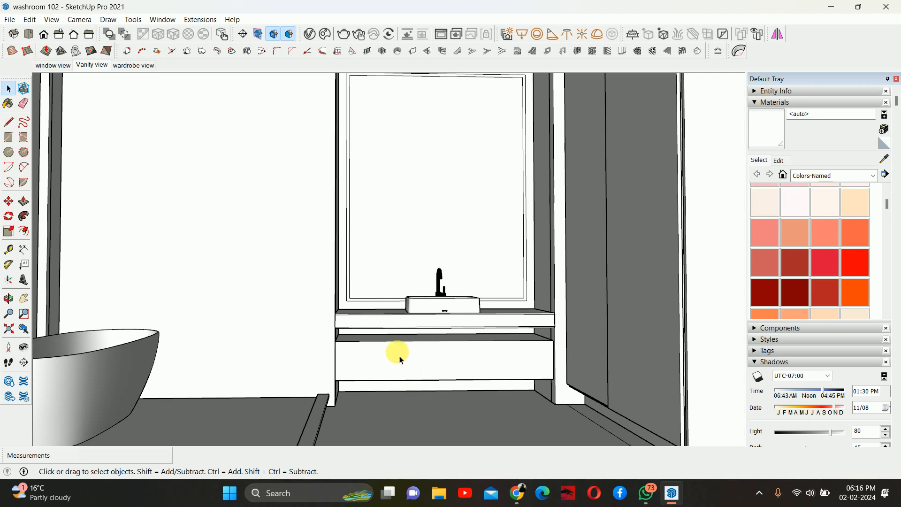
scroll(431, 293, down, 2)
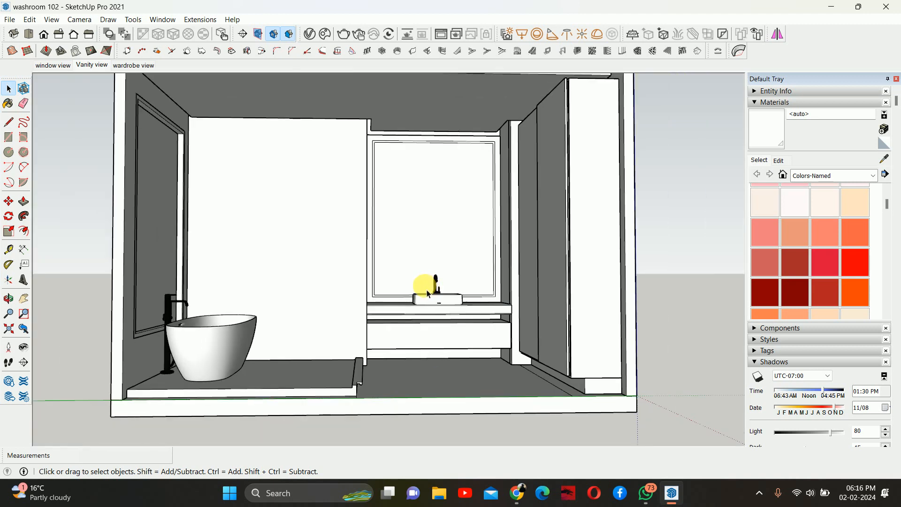
scroll(406, 250, down, 2)
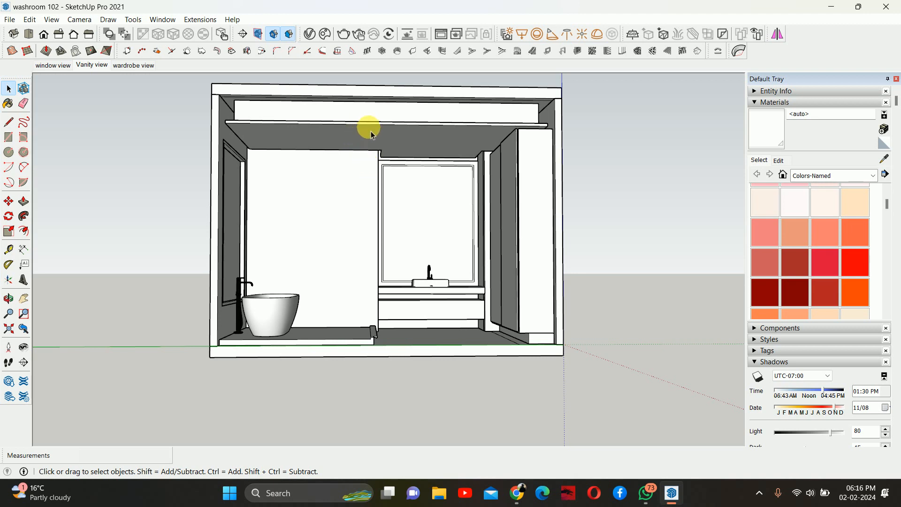
- Open the V-Ray Asset Editor and browse the Emissive category of the material library
click(310, 36)
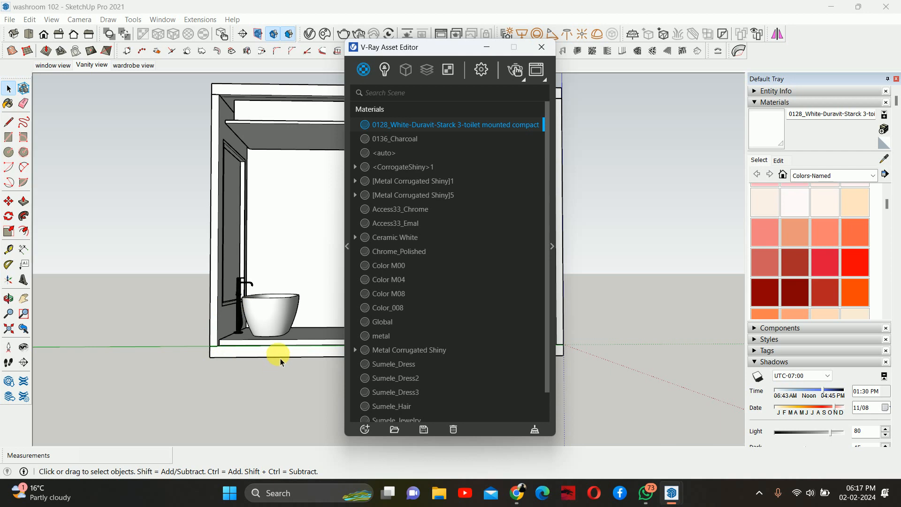
click(346, 244)
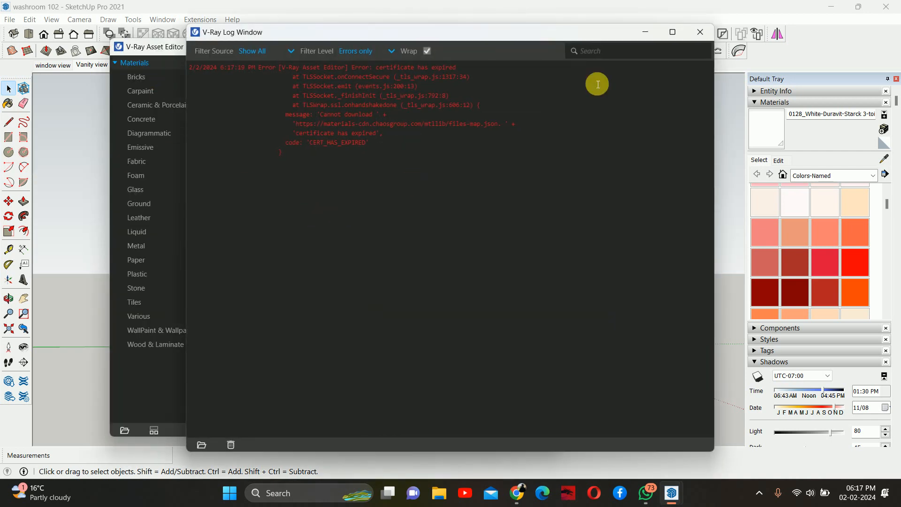
click(700, 32)
click(287, 177)
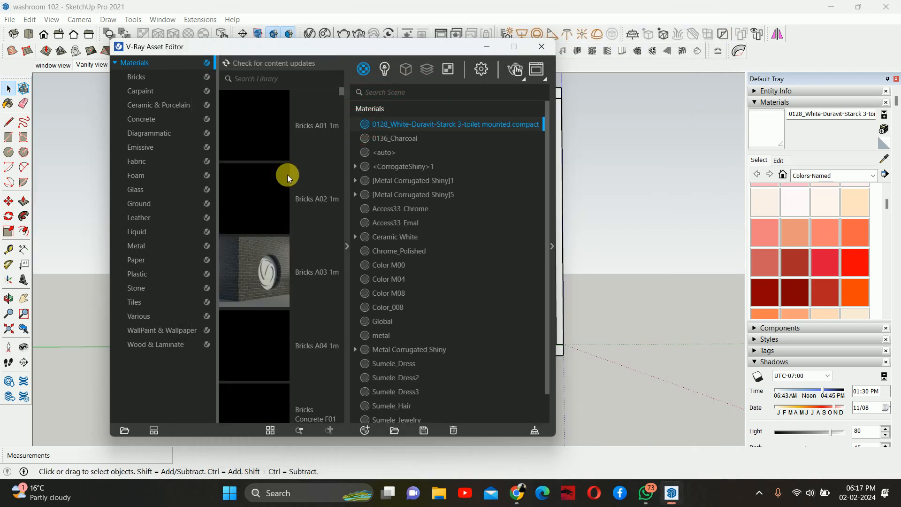
click(145, 147)
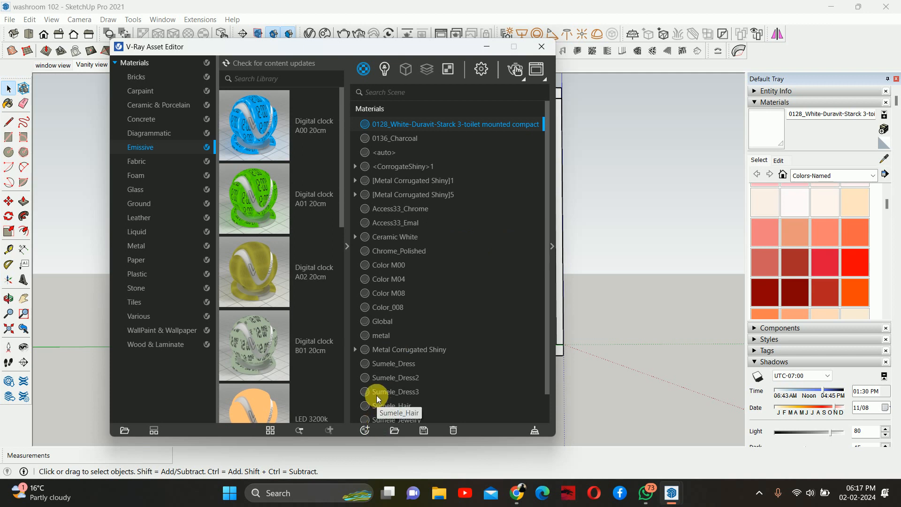
- Create a new Emissive material in the scene and open its settings
click(368, 432)
mouse_move(375, 414)
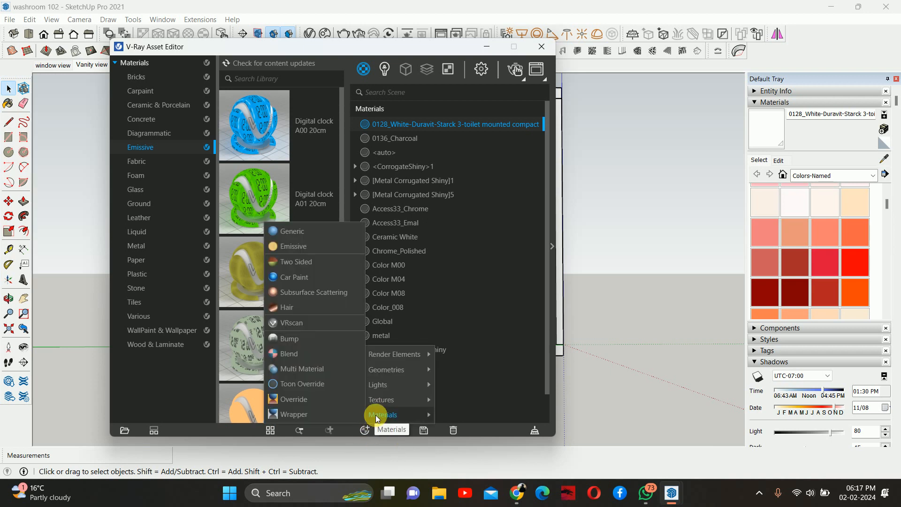
mouse_move(382, 385)
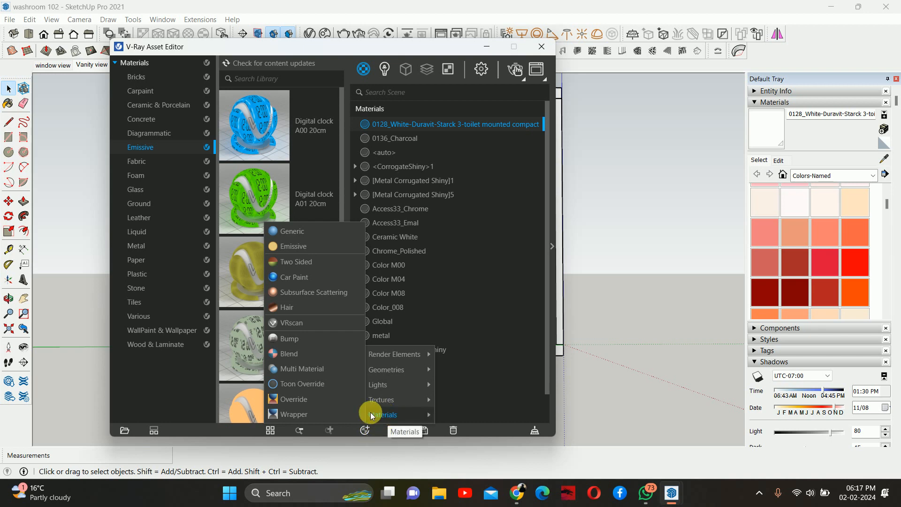
click(303, 246)
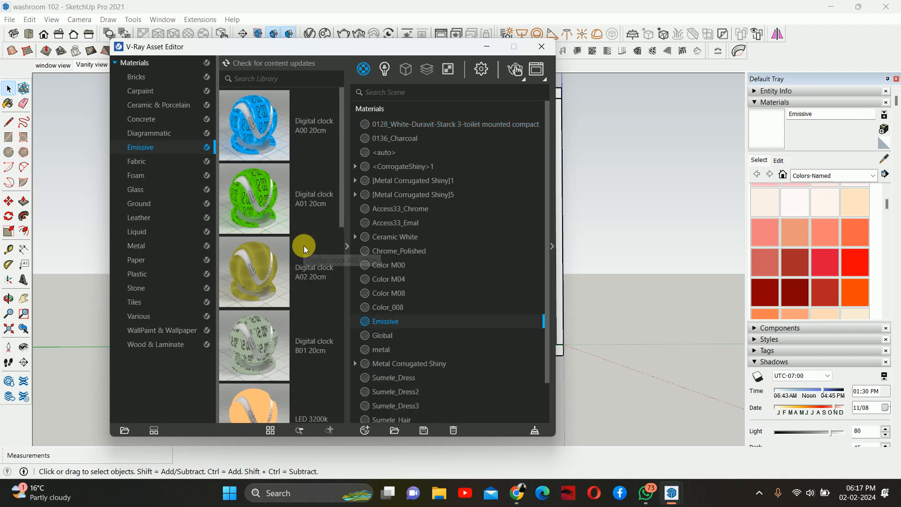
click(552, 246)
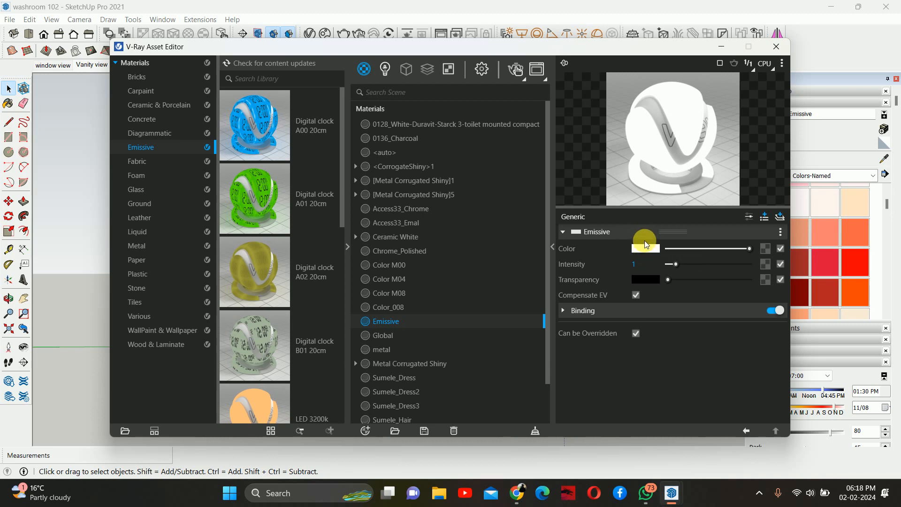
- Open the Emissive material's color picker, shift the hue toward yellow and switch the value range to 0 to 255
click(640, 249)
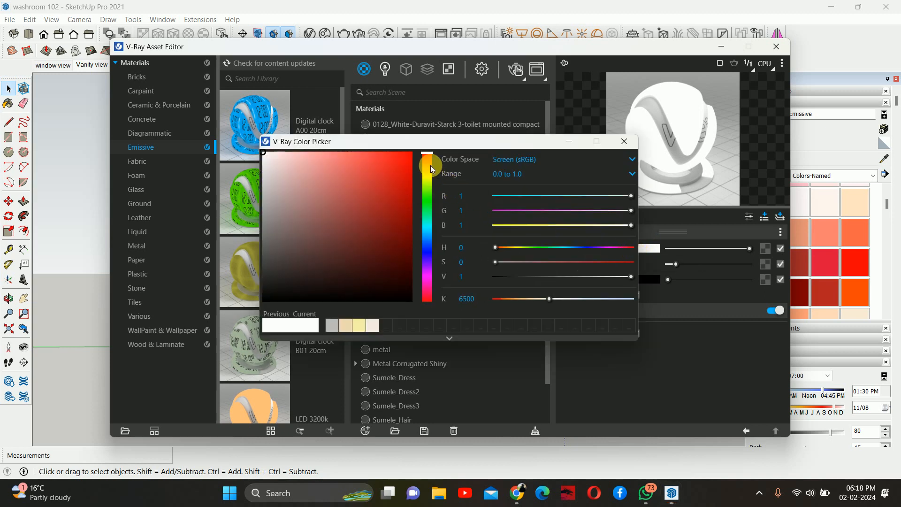
drag(426, 164, 426, 172)
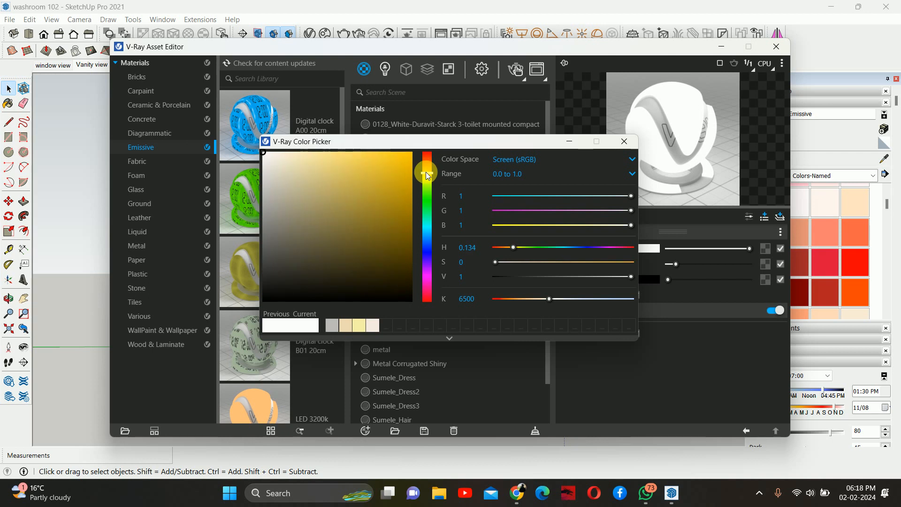
click(511, 173)
click(508, 203)
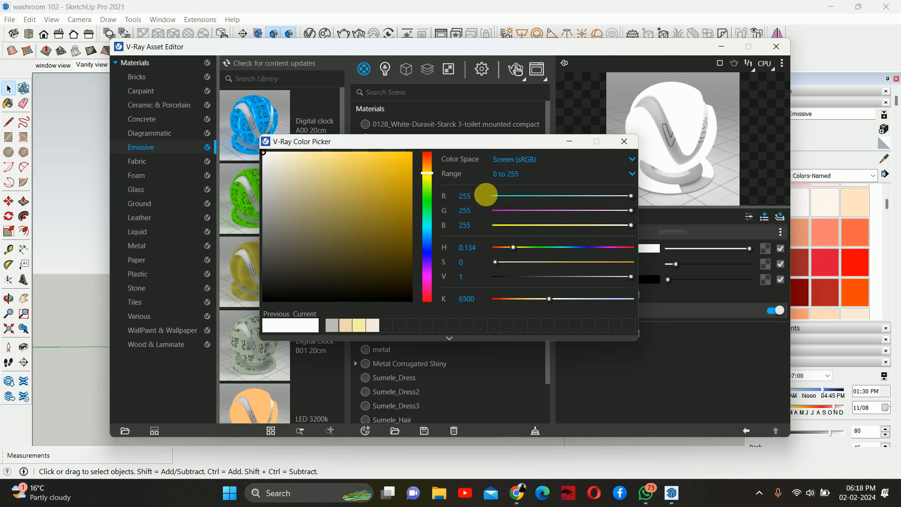
click(516, 160)
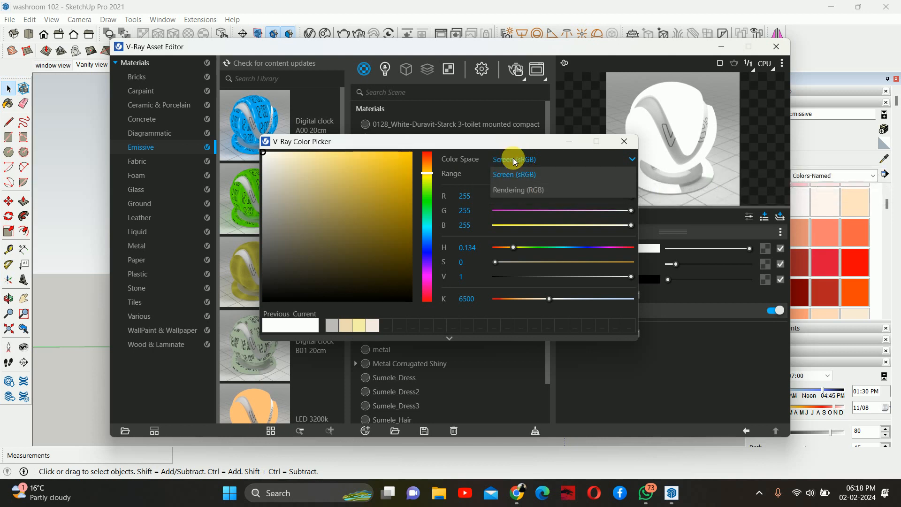
click(513, 158)
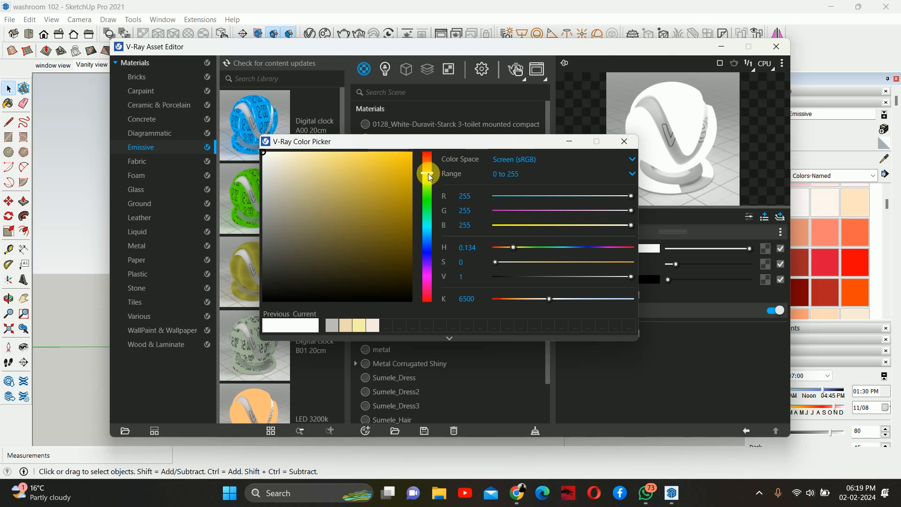
- Pick a pale yellow emissive color of about R253, G247, B178 and close the color picker
drag(430, 177, 429, 179)
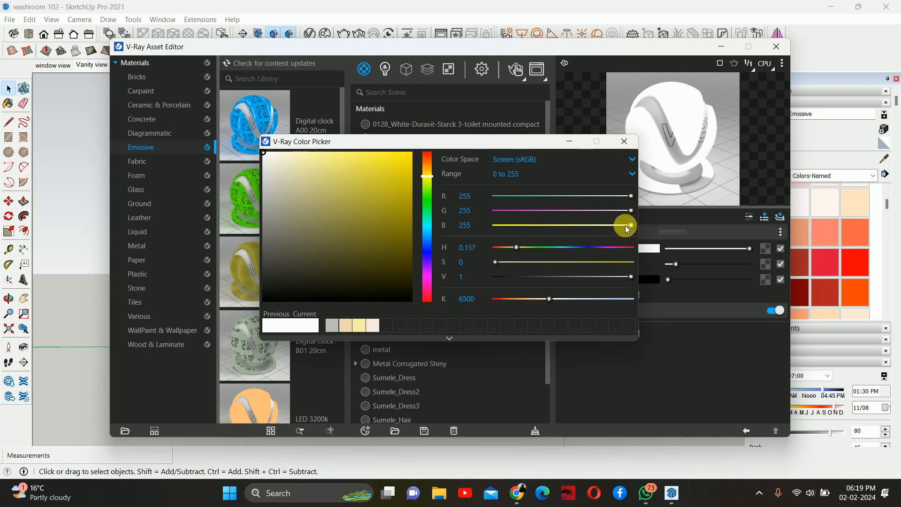
drag(626, 226, 559, 231)
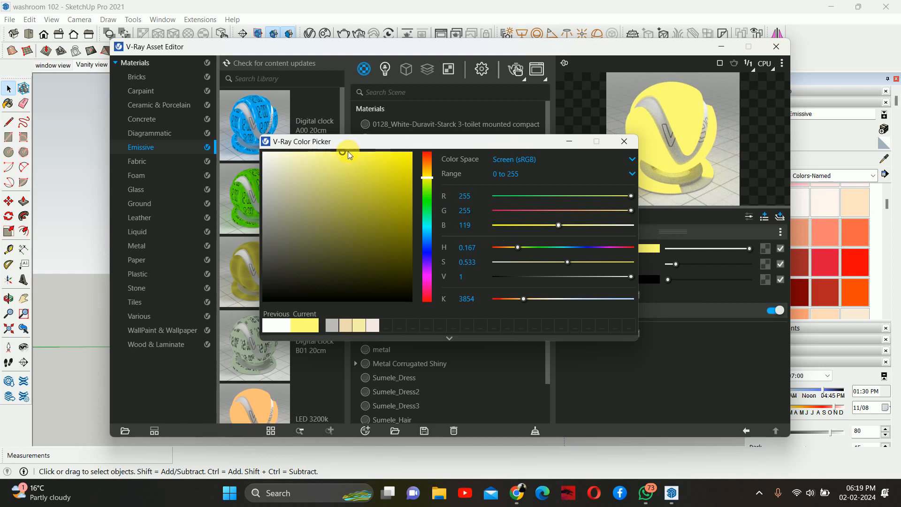
drag(348, 151, 308, 153)
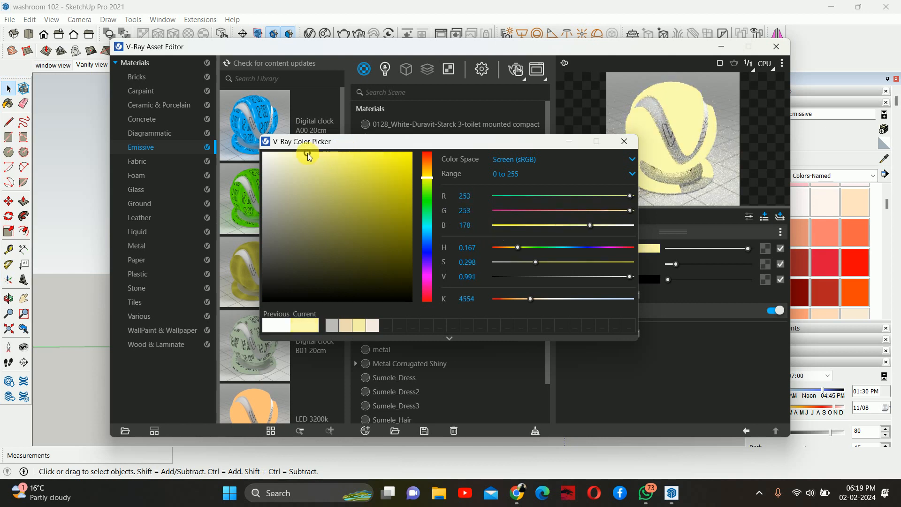
drag(430, 176, 426, 176)
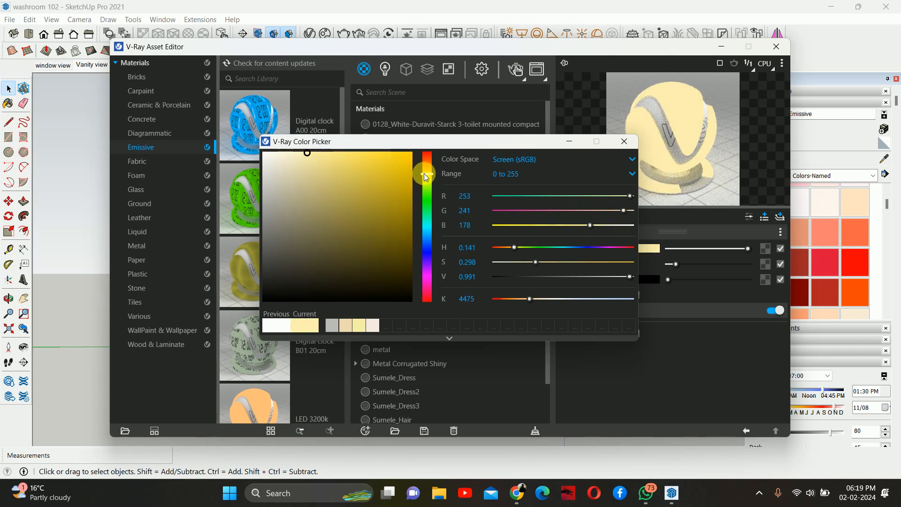
drag(424, 177, 422, 179)
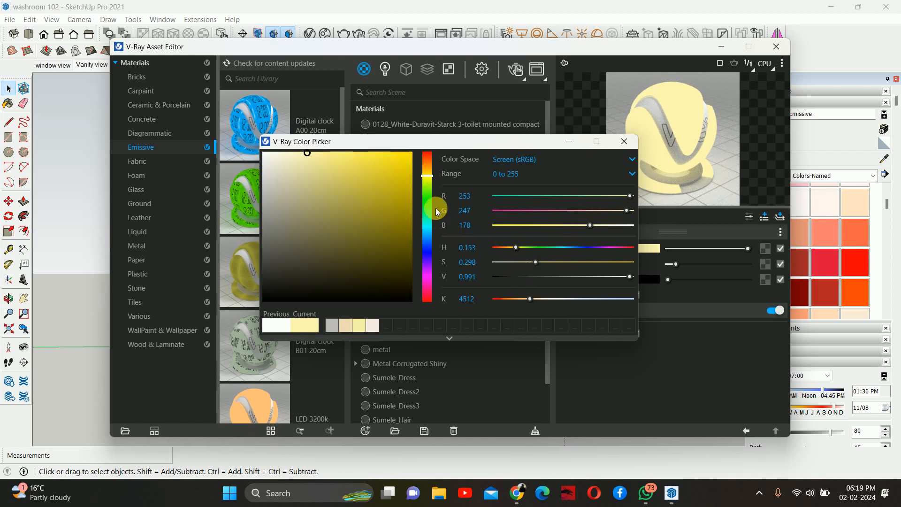
click(623, 142)
- Set the Emissive material's intensity to 1.75
click(647, 265)
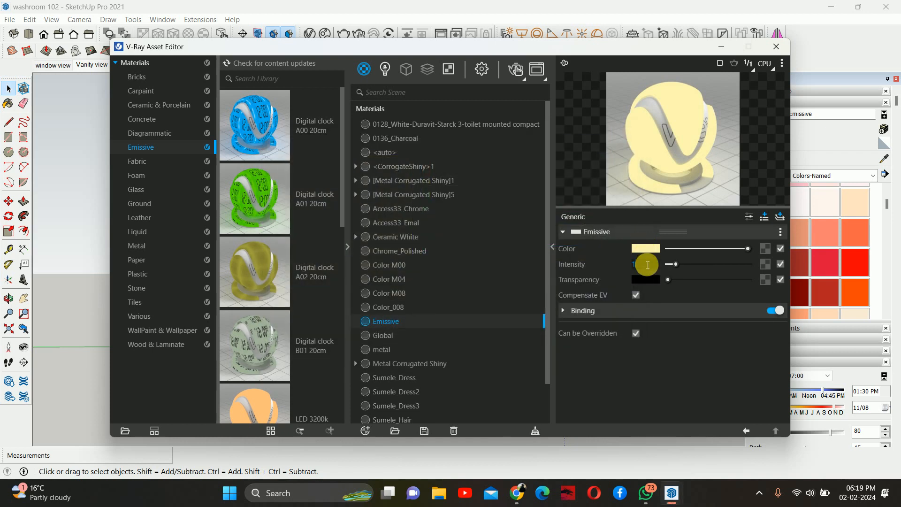
key(Return)
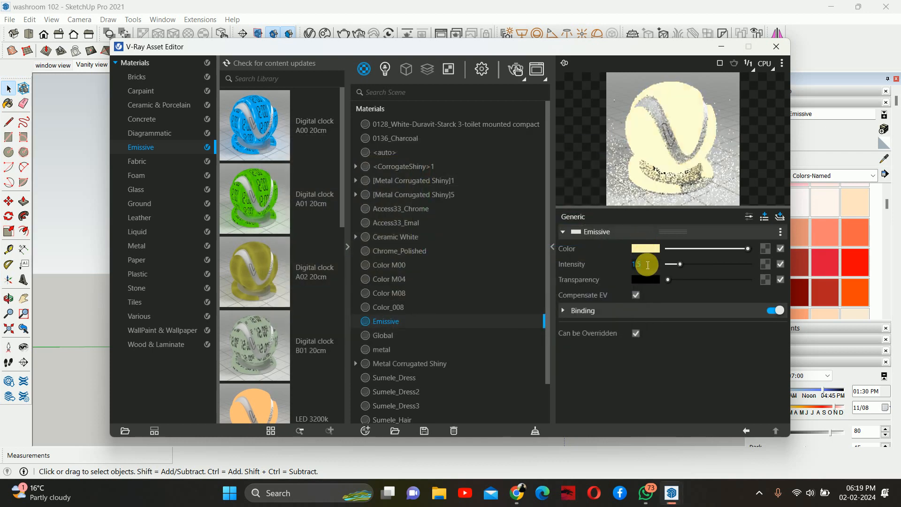
click(651, 266)
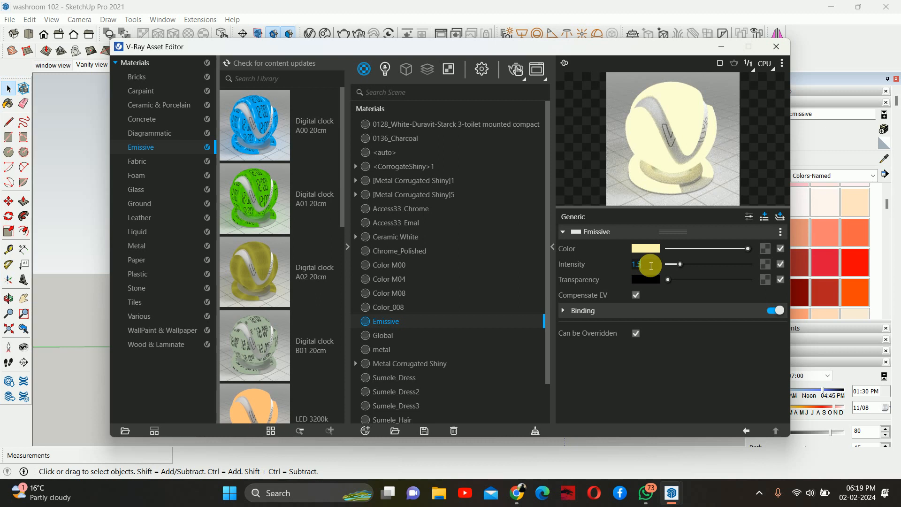
text(1.75)
key(Return)
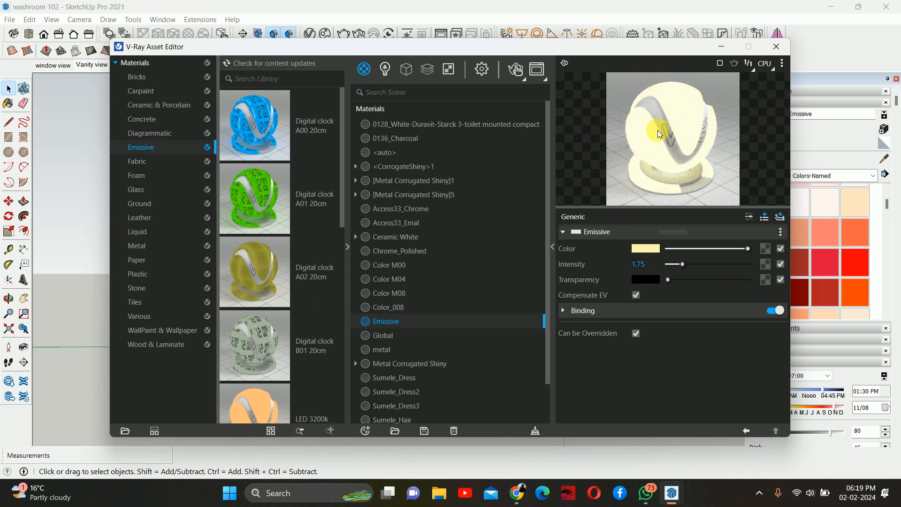
- Apply the Emissive material to the inner cove strip around the vanity mirror frame
click(782, 46)
scroll(359, 294, up, 5)
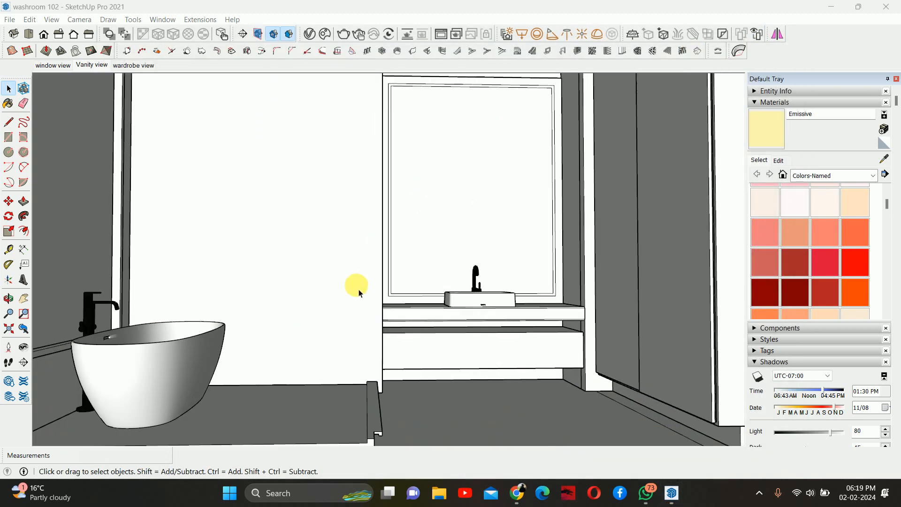
scroll(359, 293, up, 5)
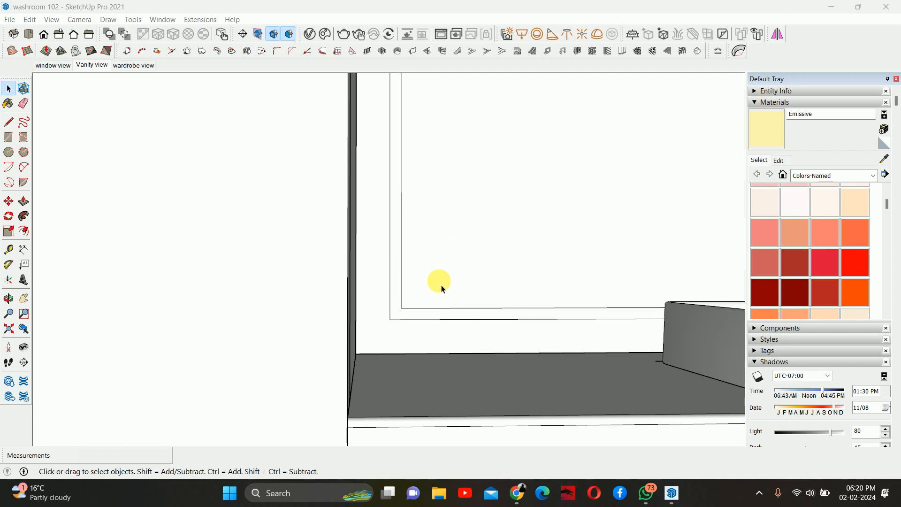
double_click(487, 241)
scroll(487, 241, down, 2)
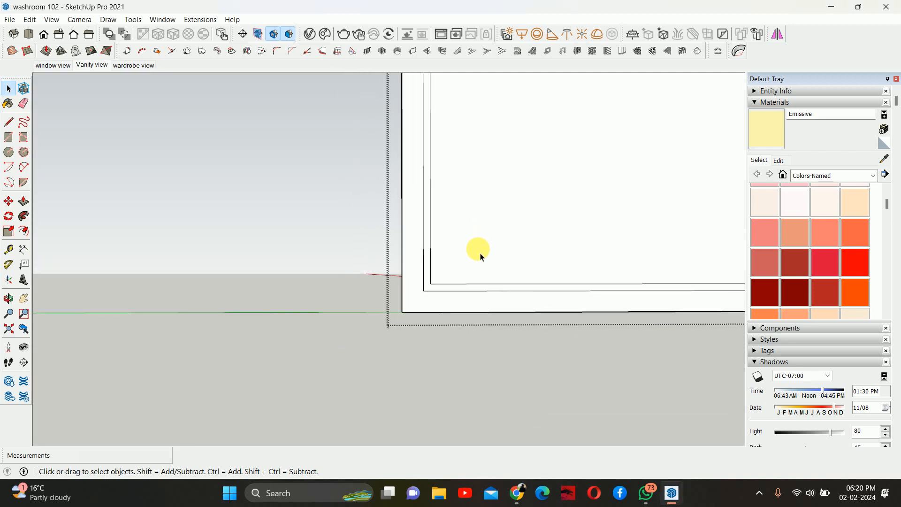
click(768, 130)
scroll(426, 235, up, 1)
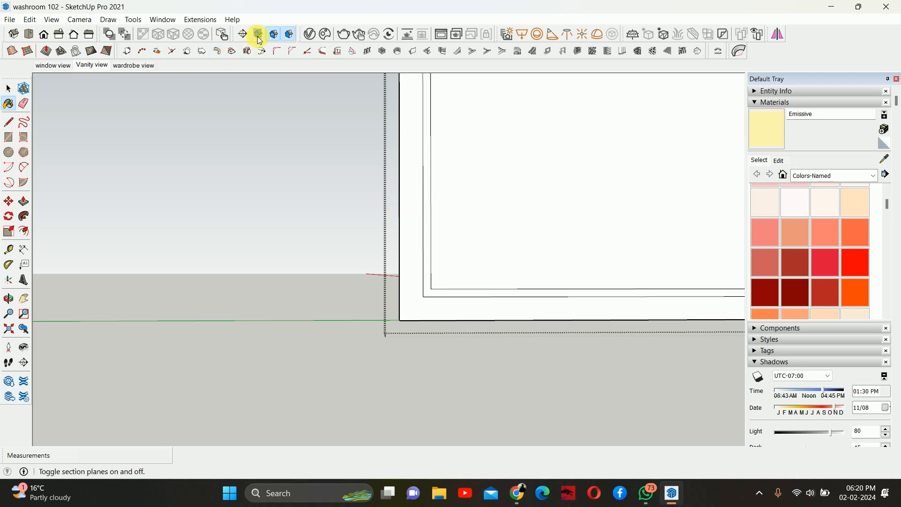
click(307, 33)
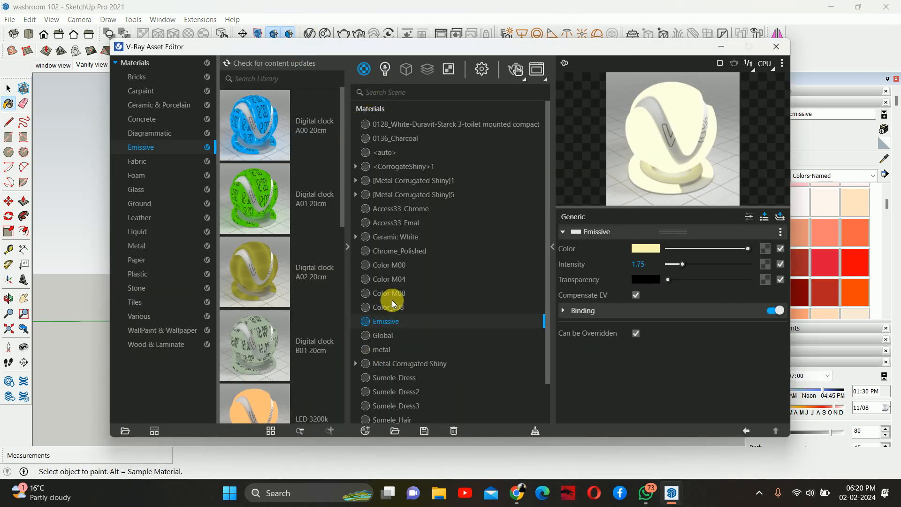
click(720, 48)
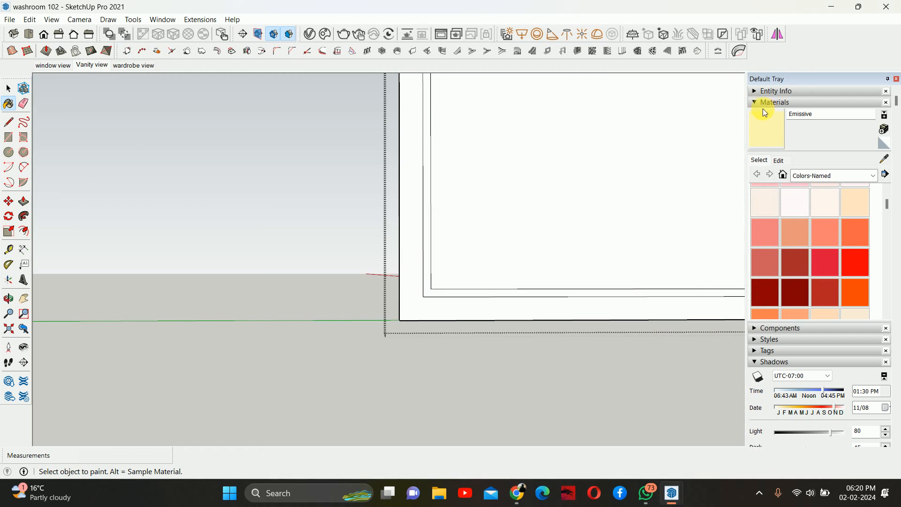
click(432, 191)
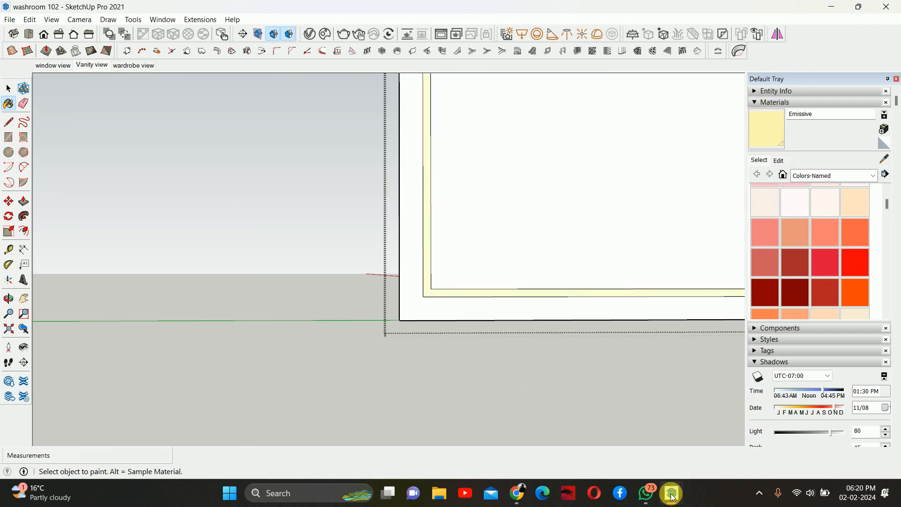
click(518, 488)
click(448, 434)
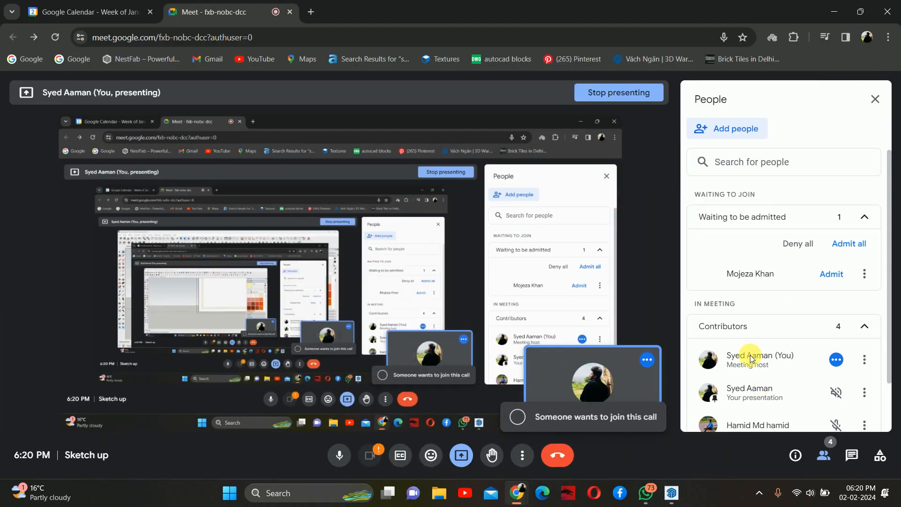
click(830, 273)
click(833, 12)
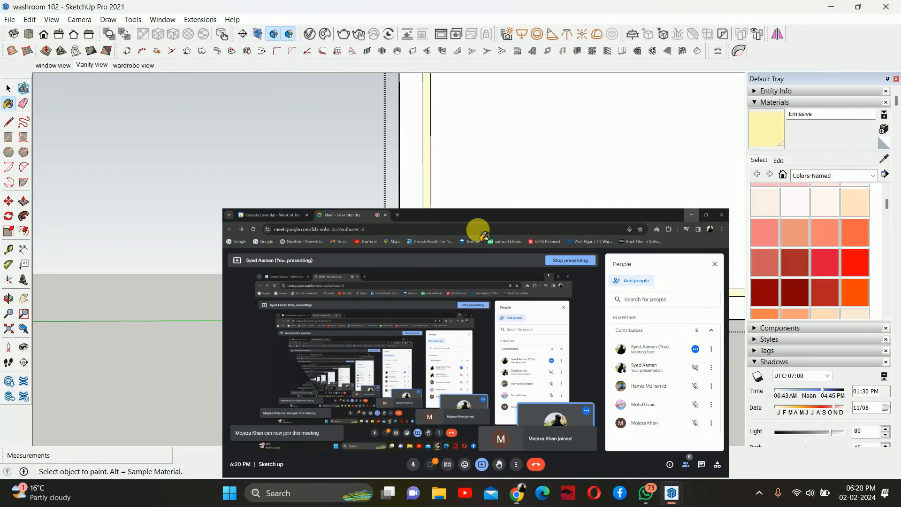
- Configure the V-Ray render settings to the RTX engine, Rapid update effects and the V-Ray denoiser enabled
scroll(440, 249, down, 6)
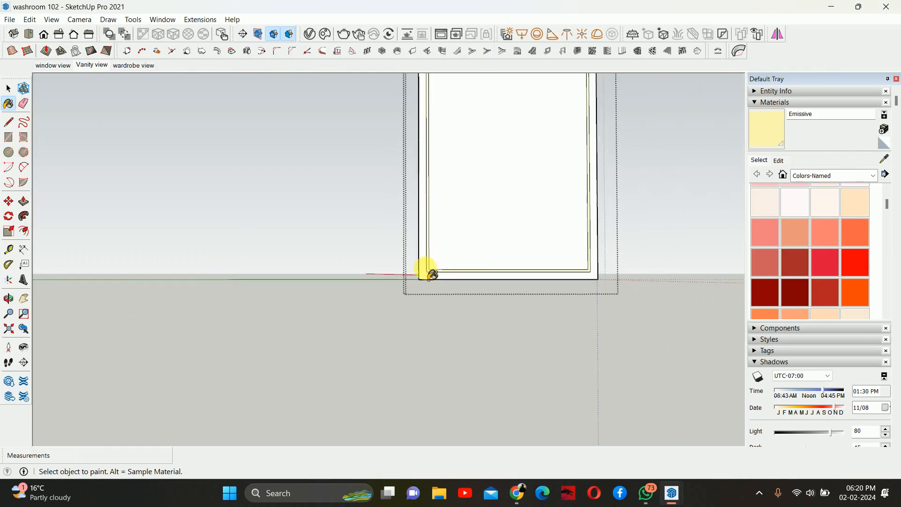
key(space)
key(Escape)
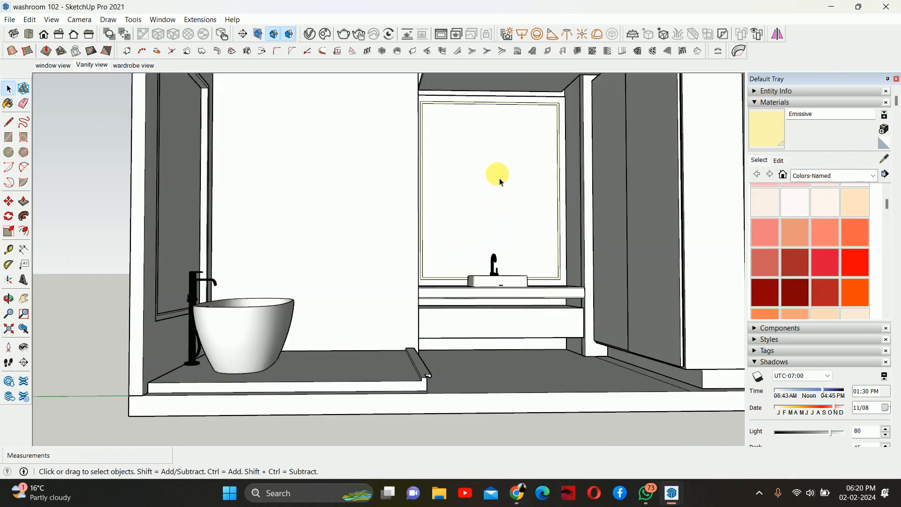
mouse_move(499, 178)
middle_down()
mouse_move(449, 226)
mouse_move(446, 216)
middle_up()
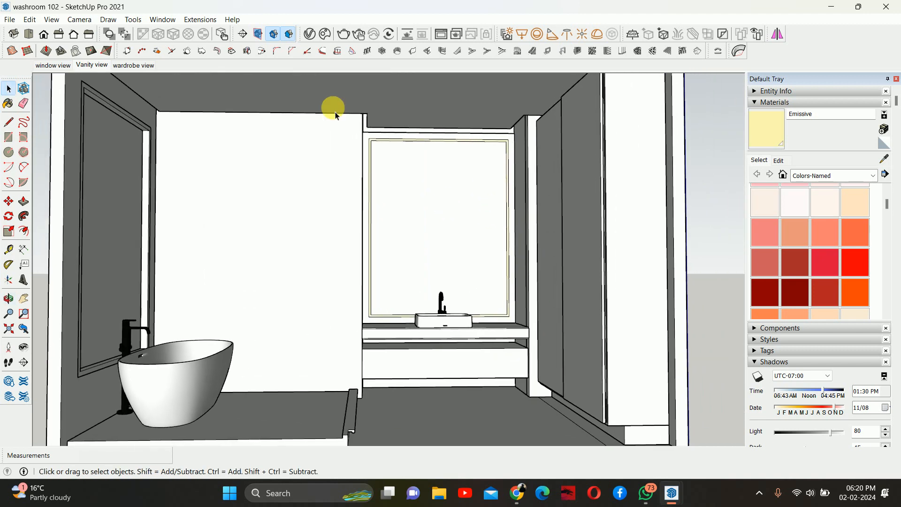
click(309, 34)
click(484, 68)
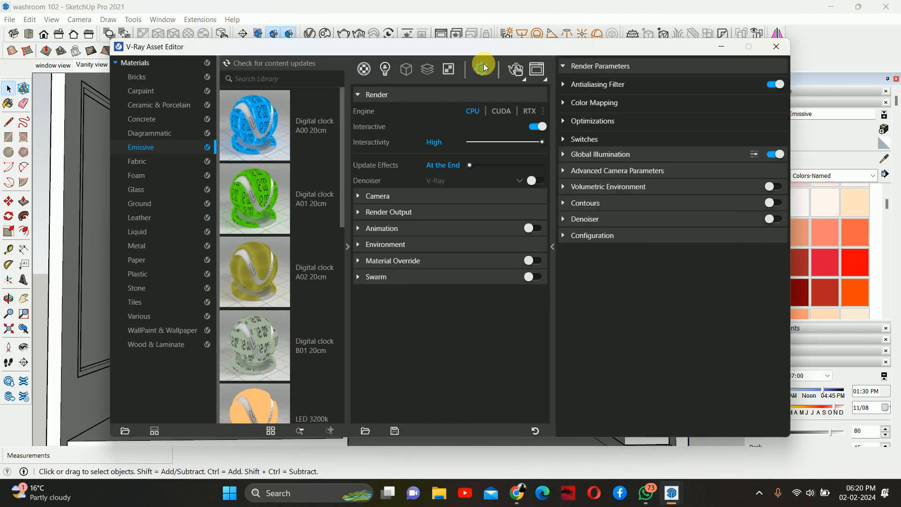
click(528, 107)
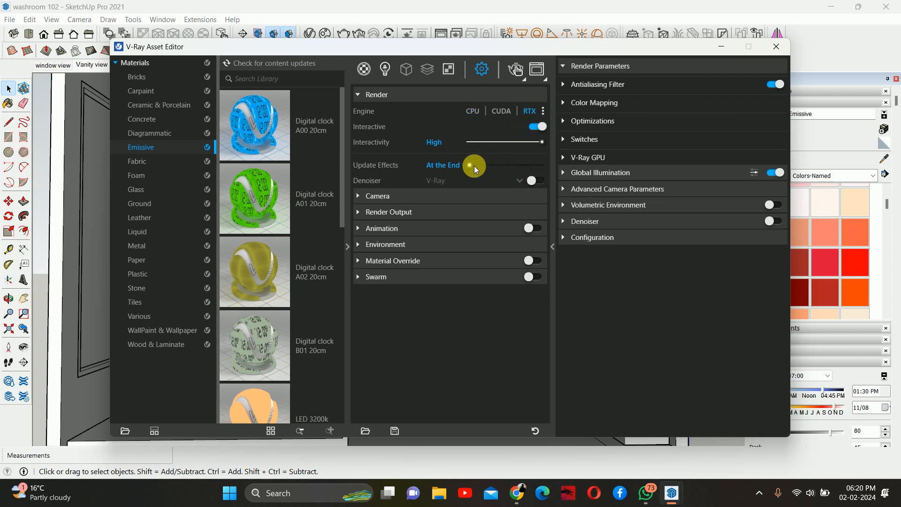
drag(471, 165, 543, 166)
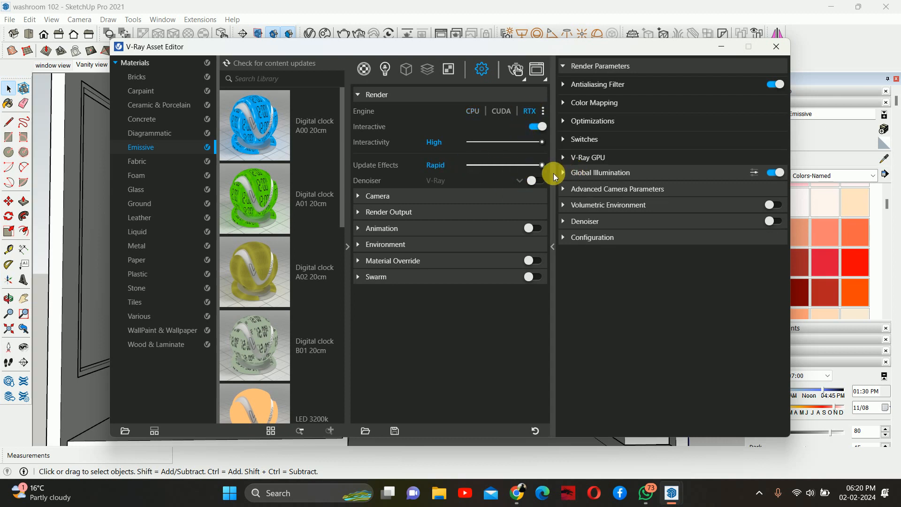
click(536, 181)
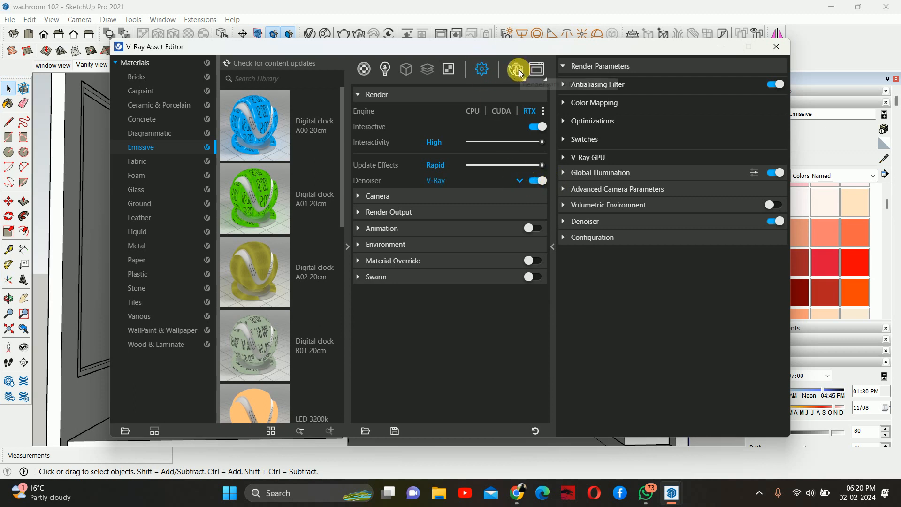
- Run an interactive V-Ray render to preview the cove lighting, then close the frame buffer and asset editor
click(517, 70)
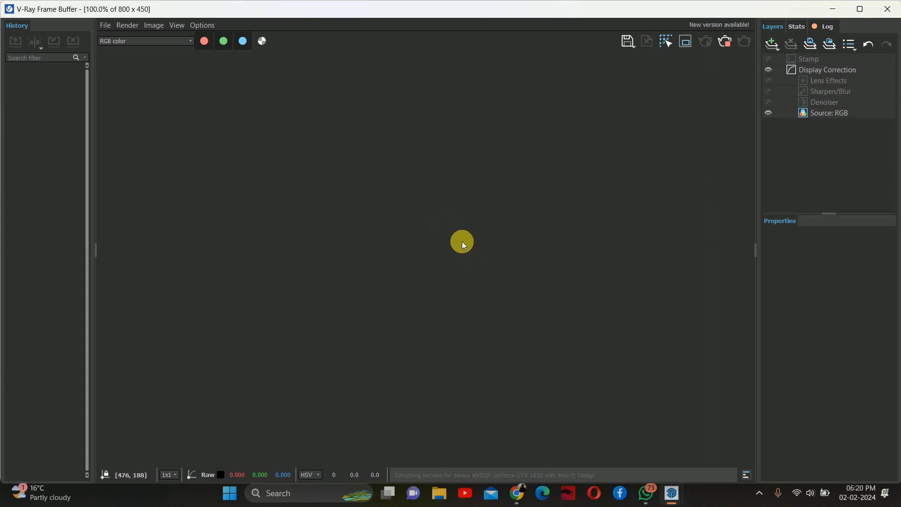
scroll(500, 218, up, 1)
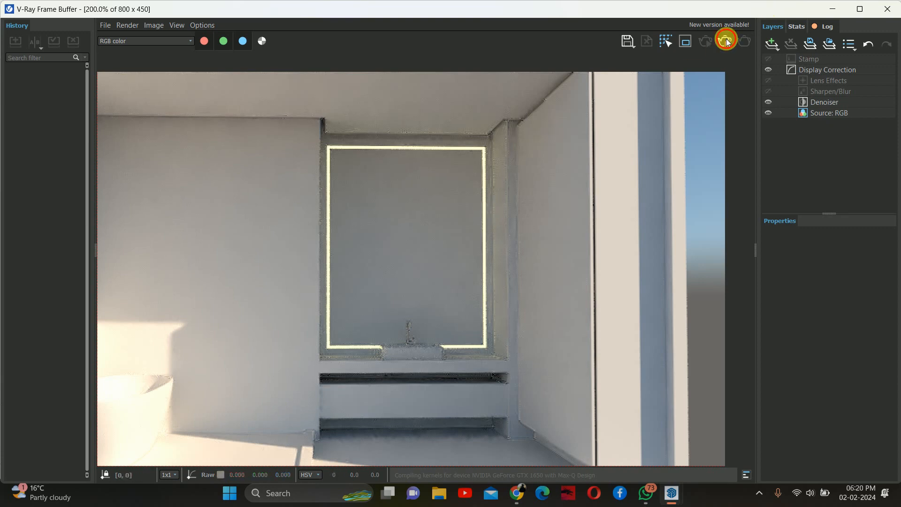
click(887, 9)
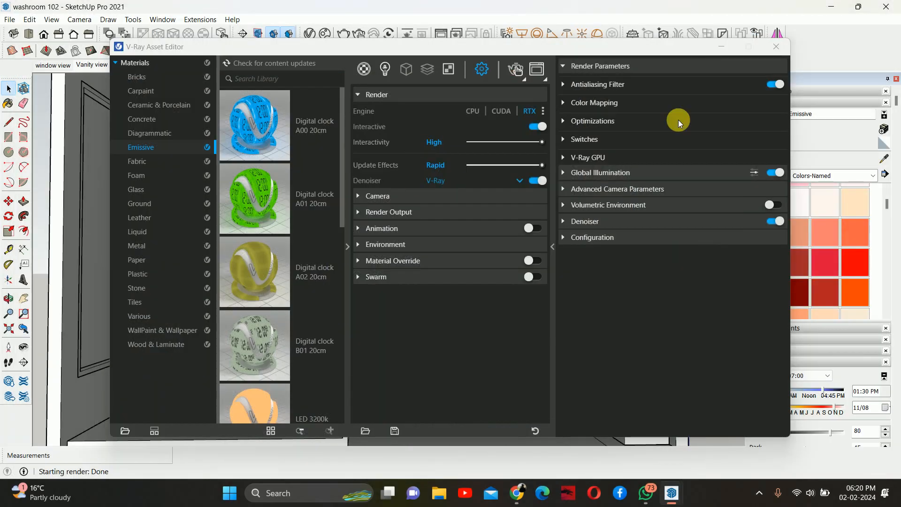
click(776, 47)
scroll(312, 237, down, 5)
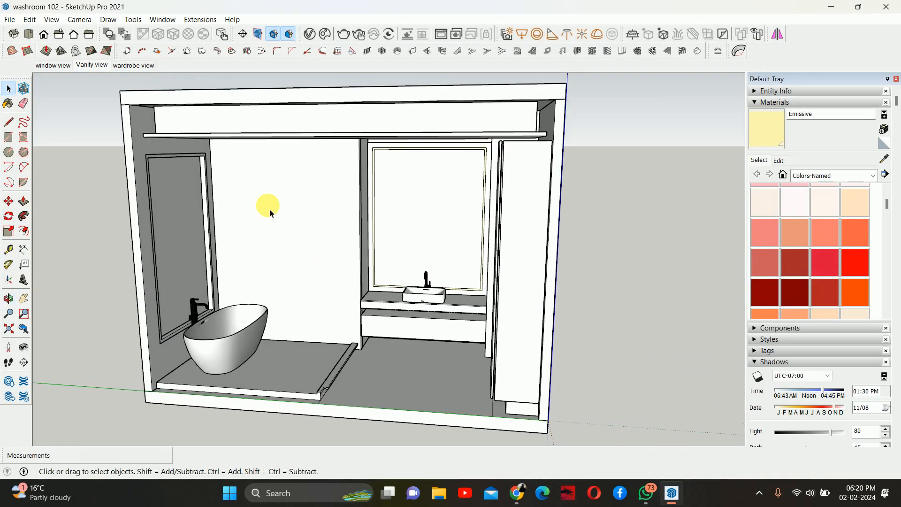
scroll(271, 213, up, 5)
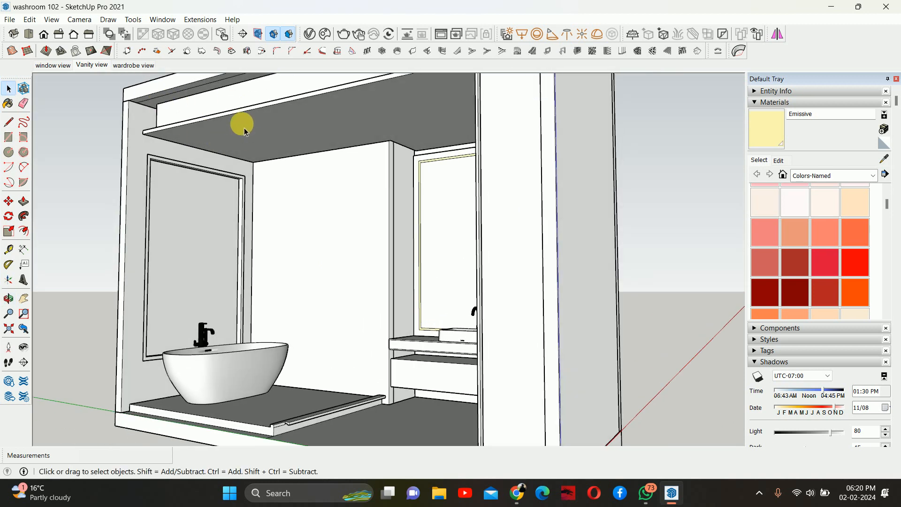
- Paint the Emissive material onto the recessed cove strip running around the ceiling bulkhead
scroll(241, 124, up, 4)
middle_drag(241, 125, 222, 294)
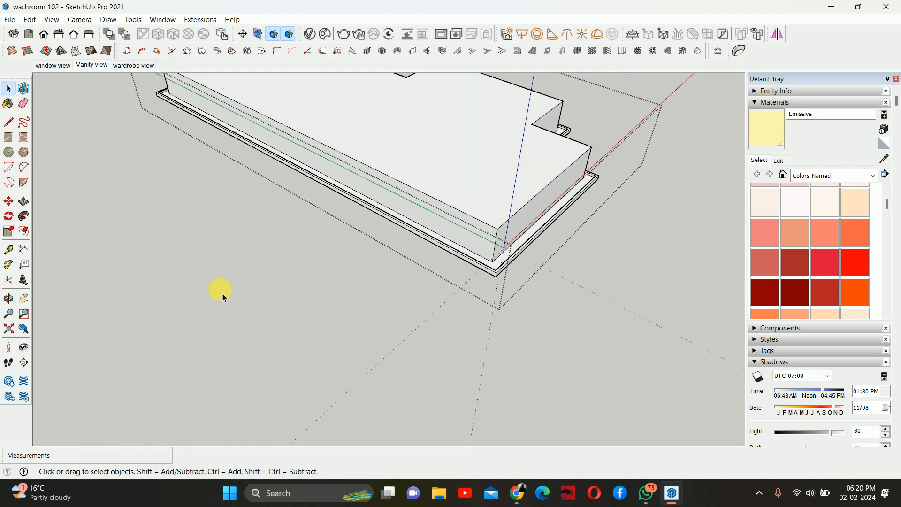
scroll(402, 259, down, 2)
mouse_move(402, 259)
shift+middle_down()
mouse_move(345, 285)
mouse_move(314, 255)
mouse_move(133, 235)
shift+middle_up()
click(767, 126)
scroll(474, 304, up, 4)
scroll(471, 300, up, 3)
scroll(301, 241, up, 6)
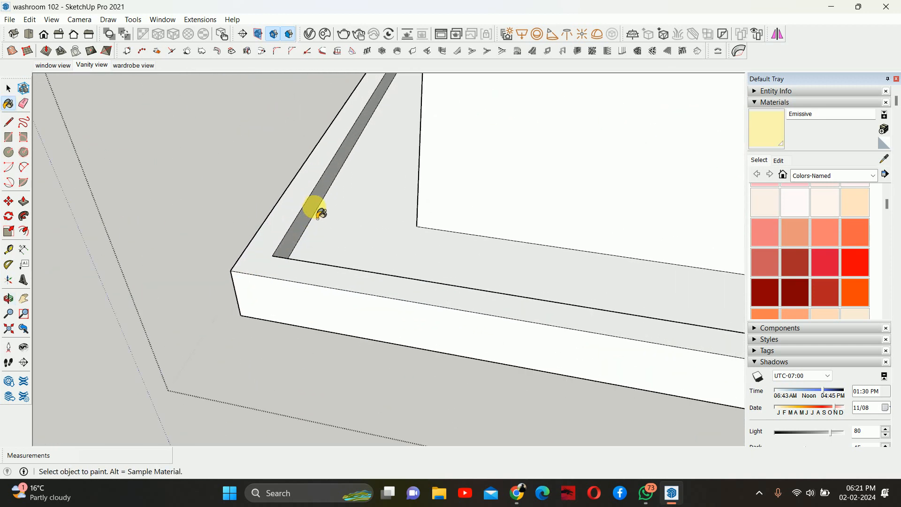
click(319, 212)
mouse_move(306, 207)
middle_down()
mouse_move(596, 269)
mouse_move(497, 218)
middle_up()
scroll(439, 245, up, 3)
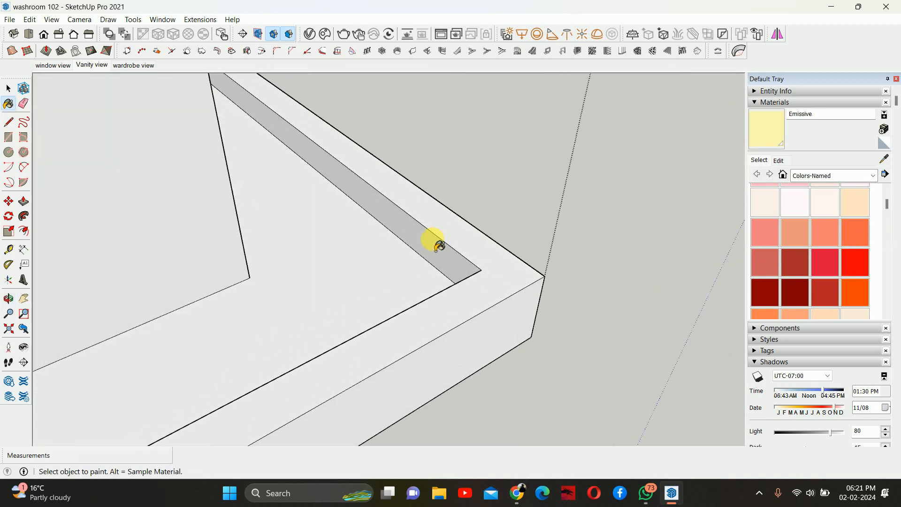
click(439, 245)
mouse_move(440, 245)
middle_down()
mouse_move(336, 221)
mouse_move(213, 277)
mouse_move(557, 245)
middle_up()
scroll(605, 258, up, 3)
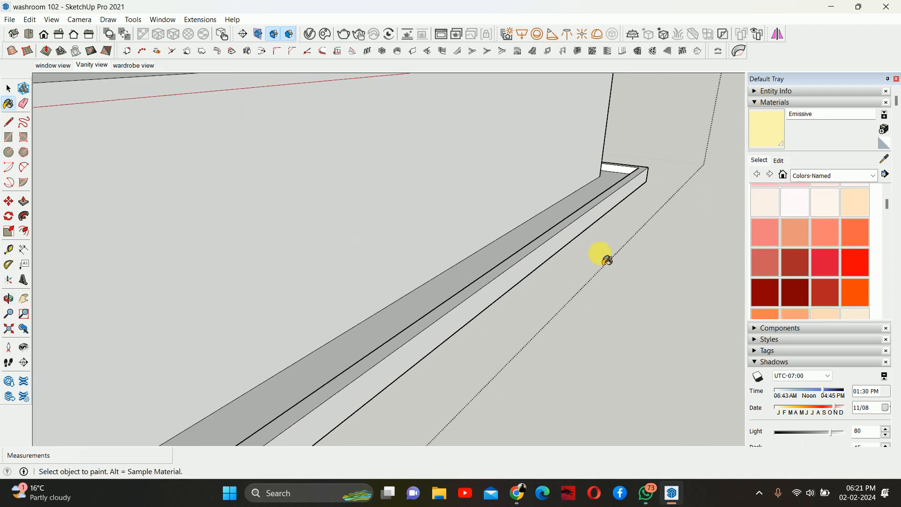
scroll(610, 255, up, 3)
click(629, 139)
mouse_move(629, 139)
middle_down()
mouse_move(412, 177)
mouse_move(636, 202)
mouse_move(76, 195)
mouse_move(89, 149)
mouse_move(268, 199)
middle_up()
scroll(276, 143, up, 3)
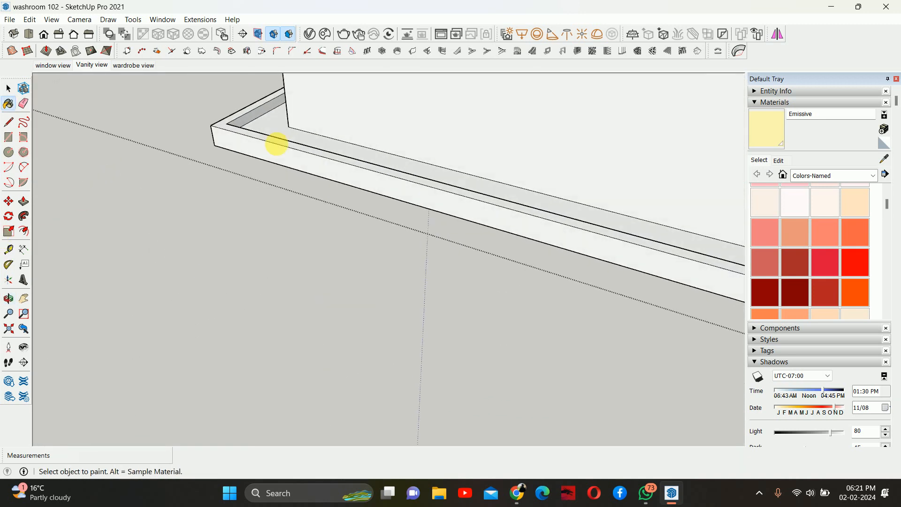
scroll(277, 144, up, 3)
scroll(120, 140, up, 1)
click(155, 139)
mouse_move(155, 139)
middle_down()
mouse_move(659, 220)
mouse_move(424, 285)
middle_up()
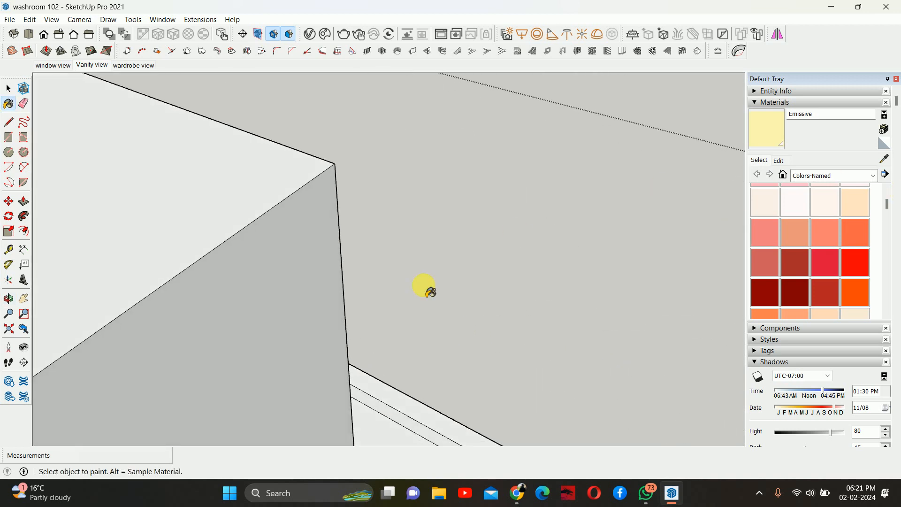
shift+middle_drag(338, 297, 305, 188)
scroll(384, 328, up, 1)
click(384, 329)
mouse_move(384, 329)
middle_down()
mouse_move(74, 266)
mouse_move(312, 224)
middle_up()
scroll(388, 284, up, 1)
click(412, 247)
mouse_move(413, 248)
middle_down()
mouse_move(187, 271)
mouse_move(89, 261)
middle_up()
mouse_move(629, 266)
shift+middle_down()
mouse_move(386, 295)
mouse_move(604, 282)
shift+middle_up()
scroll(581, 256, up, 3)
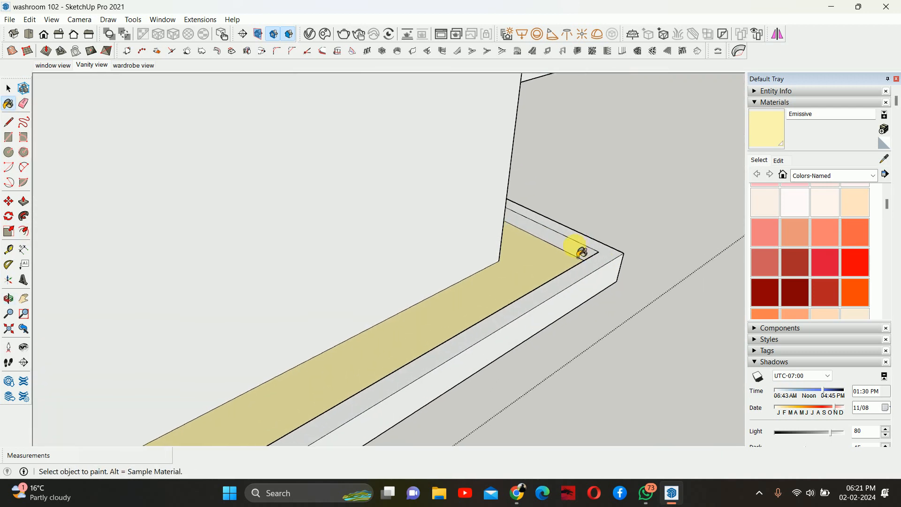
- Orbit around the ceiling bulkhead to inspect the painted cove strip
mouse_move(582, 252)
middle_down()
mouse_move(446, 227)
mouse_move(618, 227)
mouse_move(438, 316)
mouse_move(135, 298)
mouse_move(231, 295)
mouse_move(235, 283)
mouse_move(211, 261)
middle_up()
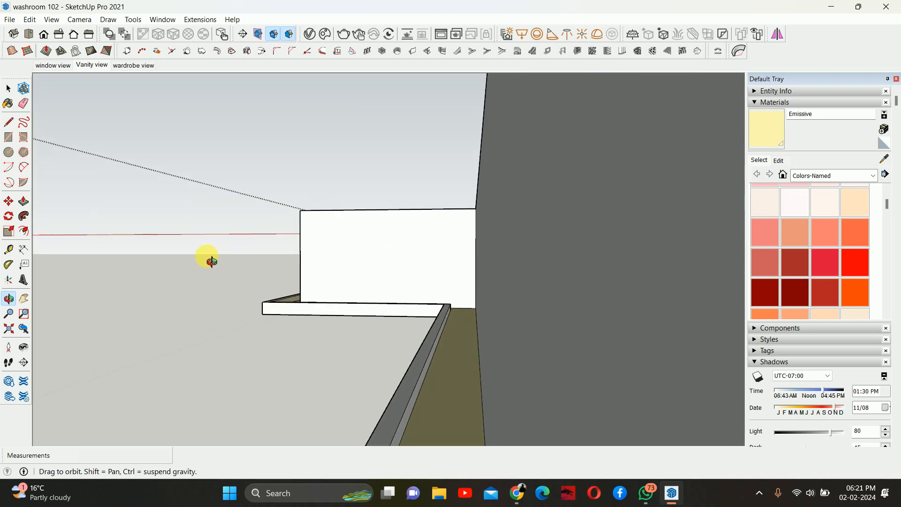
middle_drag(381, 375, 527, 358)
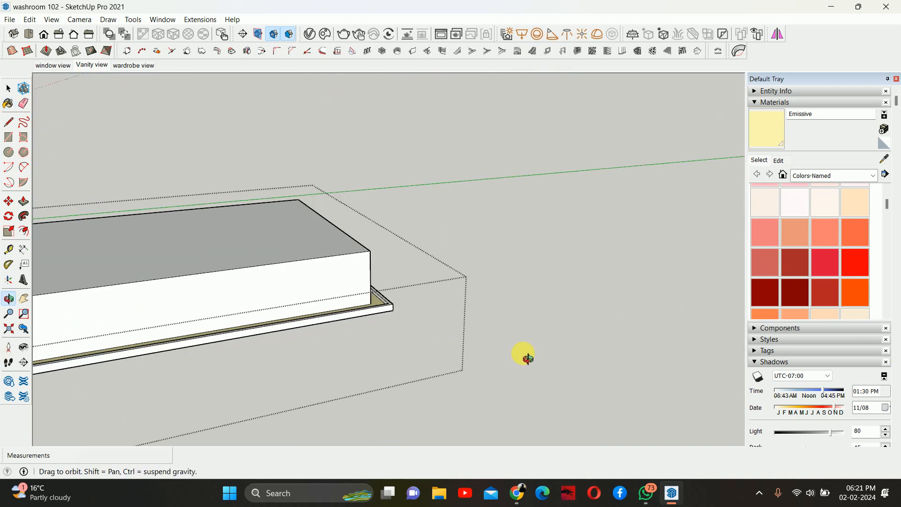
scroll(328, 308, up, 10)
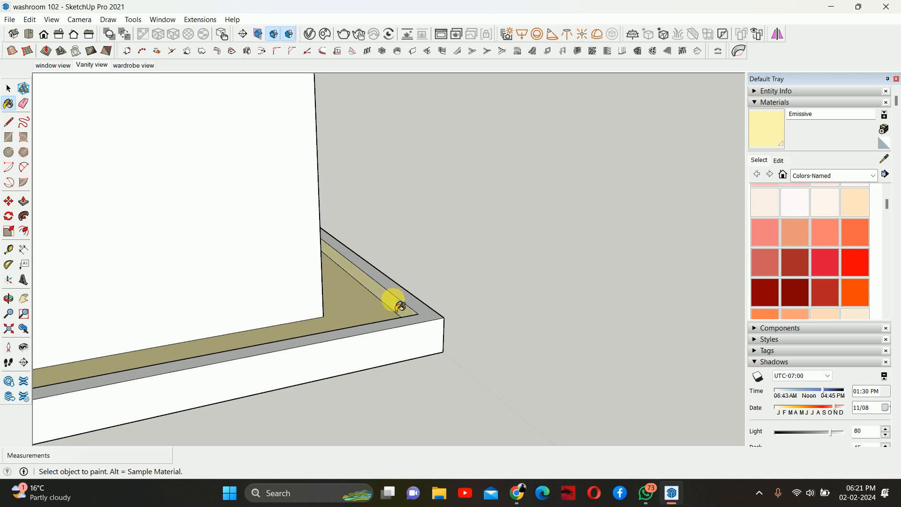
middle_drag(461, 279, 347, 274)
scroll(430, 281, down, 10)
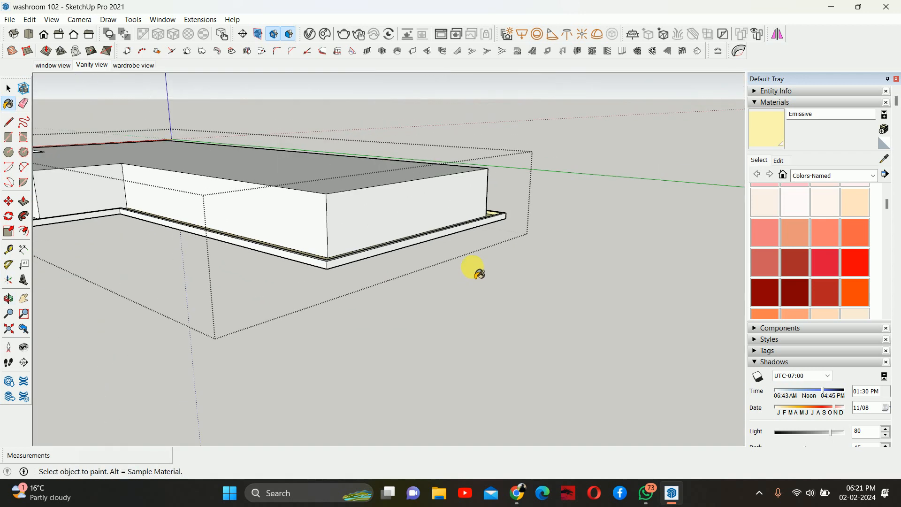
mouse_move(479, 274)
middle_down()
mouse_move(619, 249)
mouse_move(297, 258)
mouse_move(549, 263)
mouse_move(519, 266)
mouse_move(378, 180)
middle_up()
scroll(549, 263, up, 2)
key(space)
key(Escape)
middle_drag(427, 248, 362, 112)
- Return to the Vanity view scene and start an interactive V-Ray render to preview the cove lighting
click(93, 65)
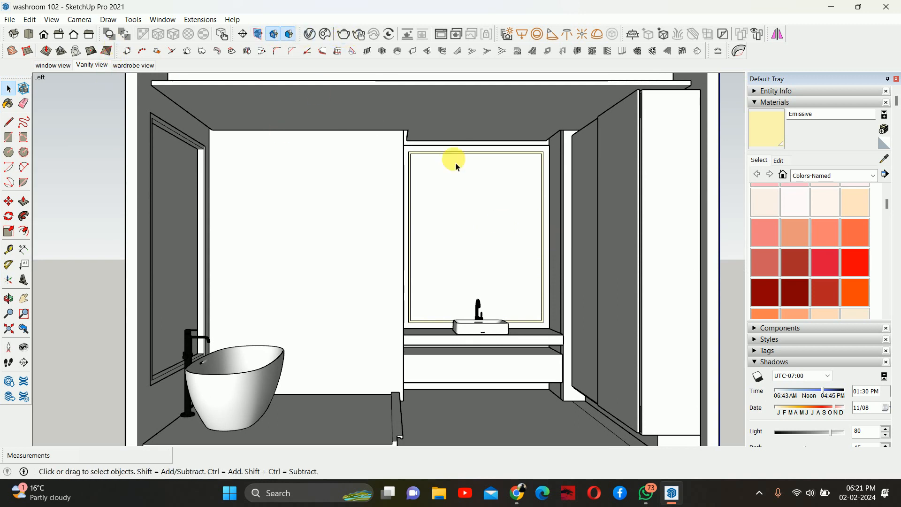
scroll(489, 185, up, 2)
middle_drag(489, 185, 488, 175)
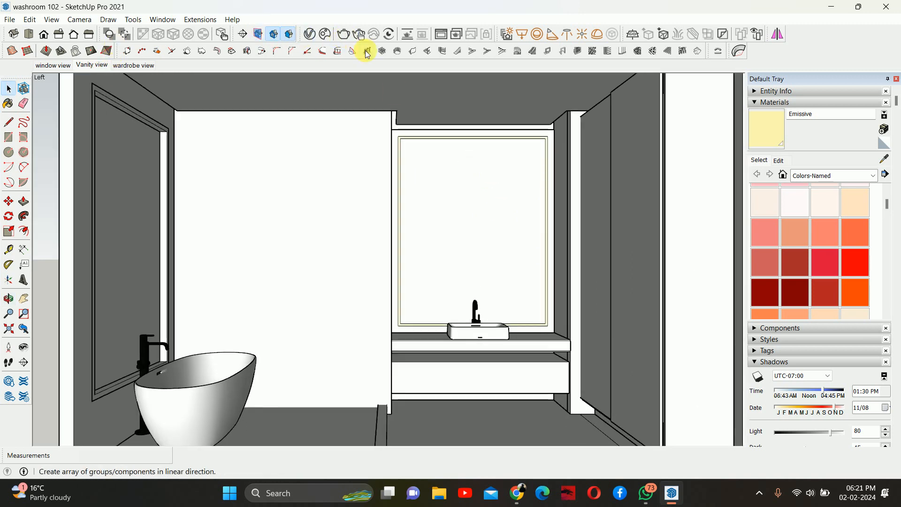
click(359, 36)
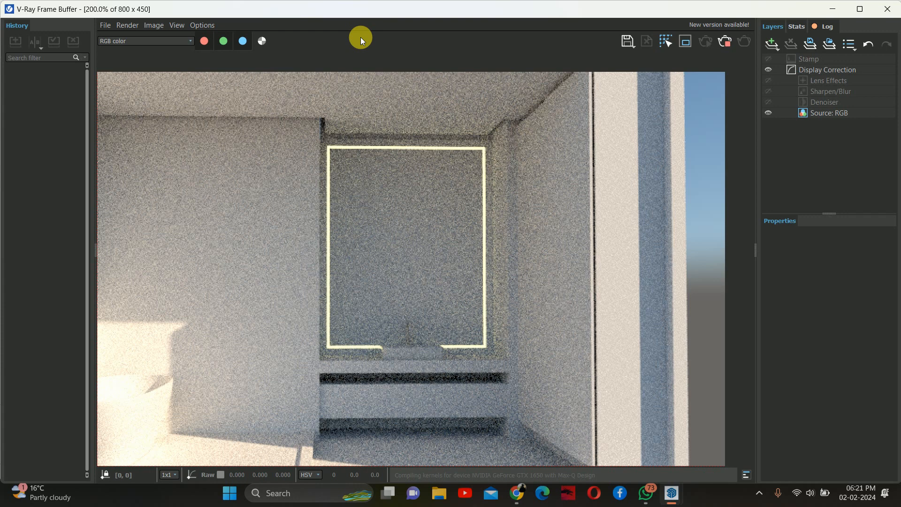
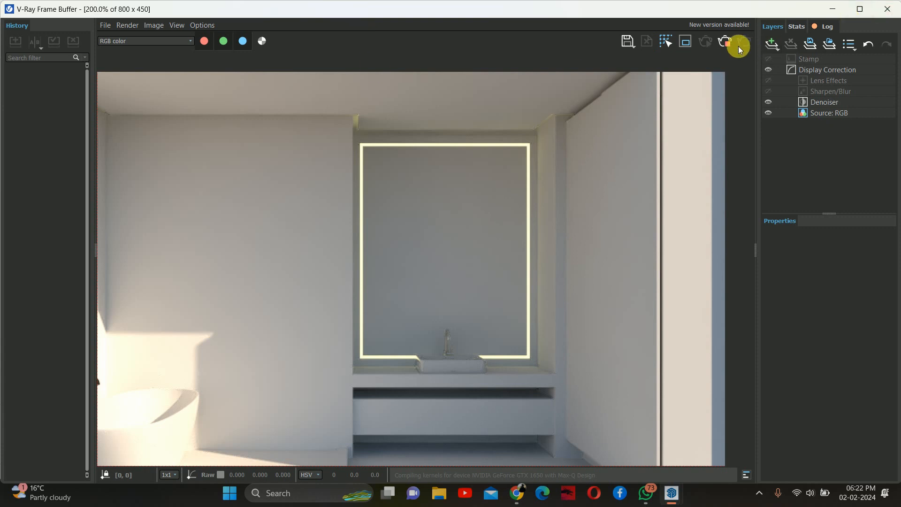
- Stop the interactive render and close the frame buffer window
click(724, 45)
click(884, 8)
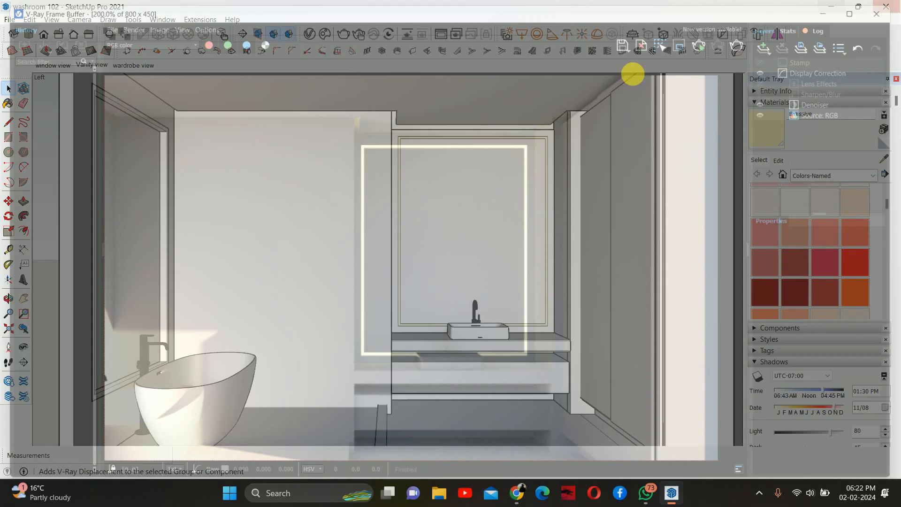
- Open the ceiling bulkhead group, isolate it, and push/pull the cove strip's end faces at the corner about 20 mm
shift+middle_drag(518, 115, 426, 201)
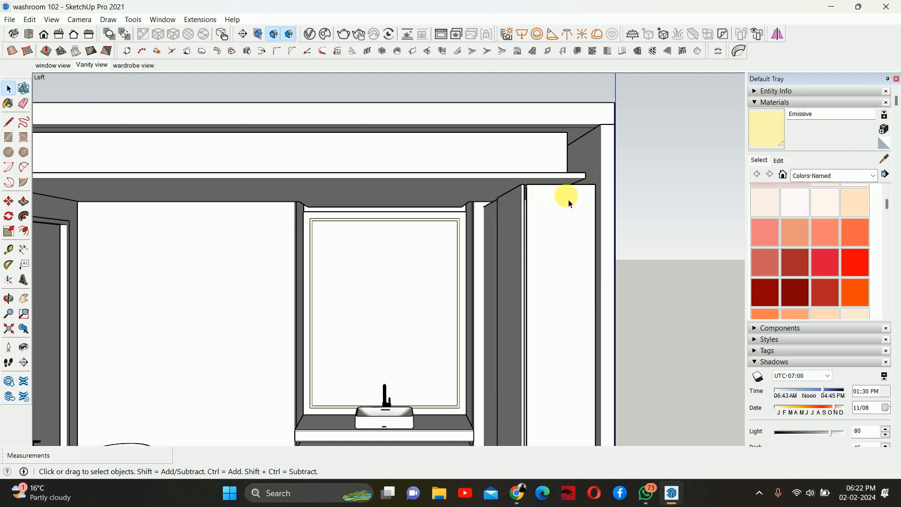
click(513, 196)
click(493, 182)
double_click(492, 181)
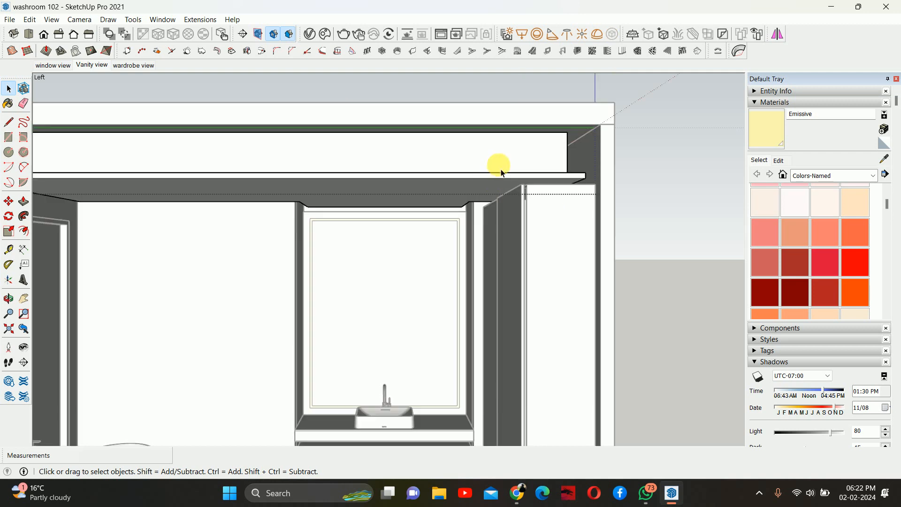
key(i)
middle_drag(502, 174, 614, 265)
scroll(509, 262, up, 6)
key(p)
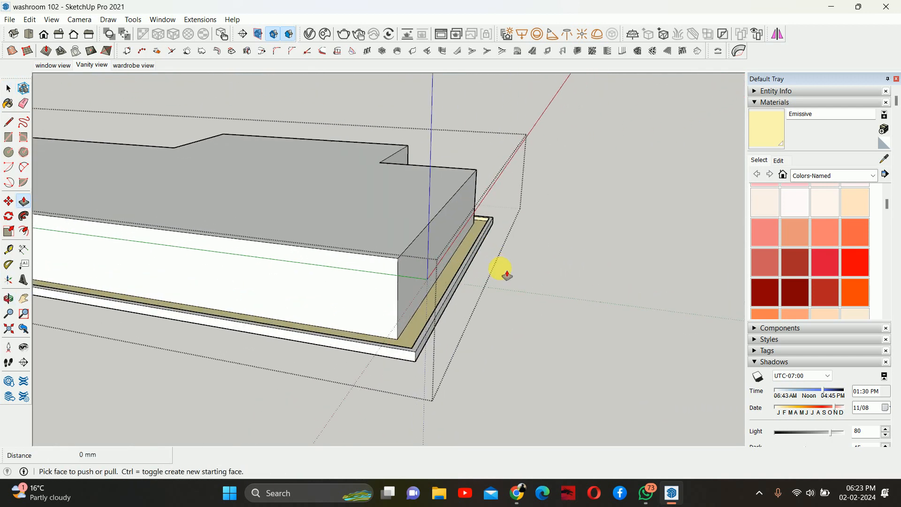
scroll(470, 263, up, 2)
click(398, 253)
click(388, 351)
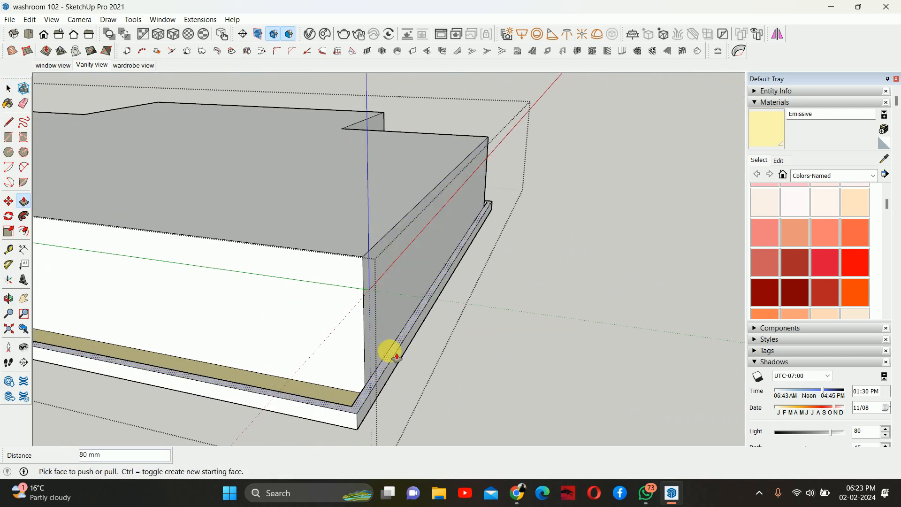
click(388, 351)
click(380, 377)
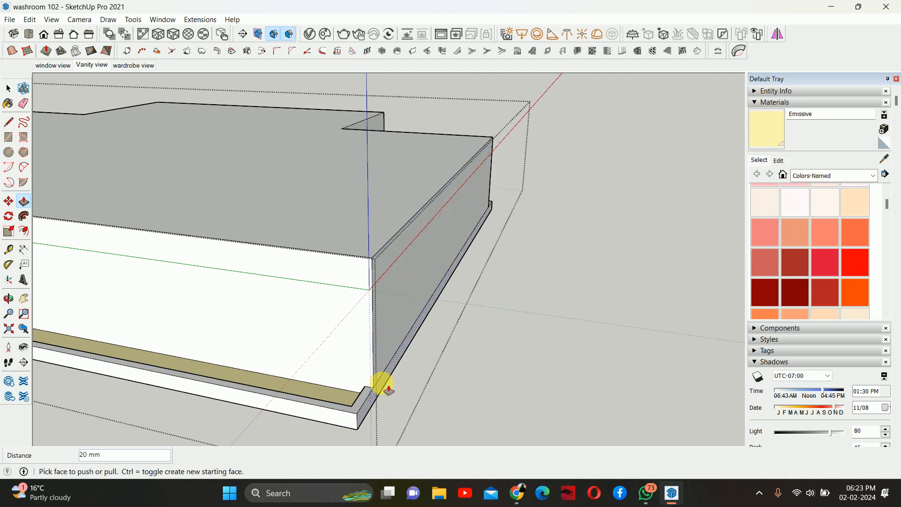
- Select the cove strip's end edge at the bulkhead's side and move it 50 mm
middle_drag(390, 358, 225, 305)
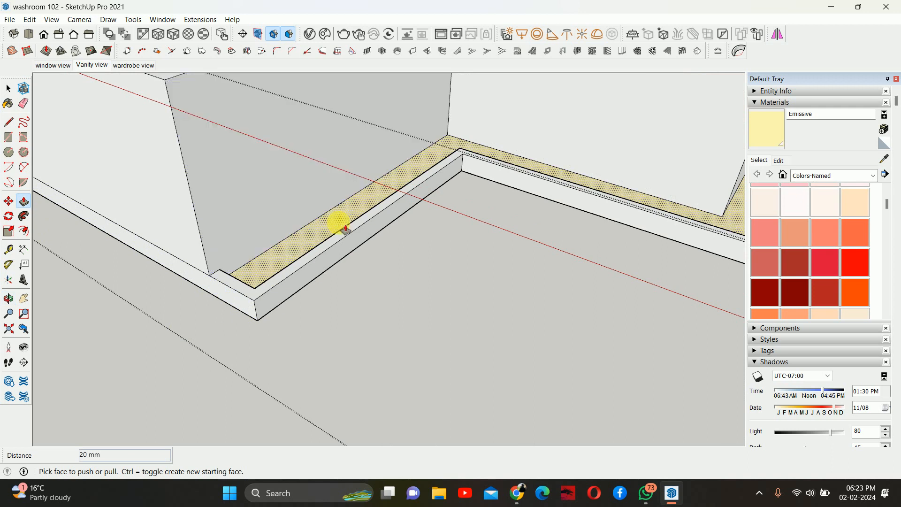
middle_drag(338, 221, 300, 286)
scroll(432, 266, down, 4)
middle_drag(441, 261, 472, 214)
scroll(501, 195, down, 5)
key(space)
drag(465, 133, 545, 300)
scroll(460, 188, up, 2)
middle_drag(462, 188, 459, 380)
middle_drag(460, 294, 431, 175)
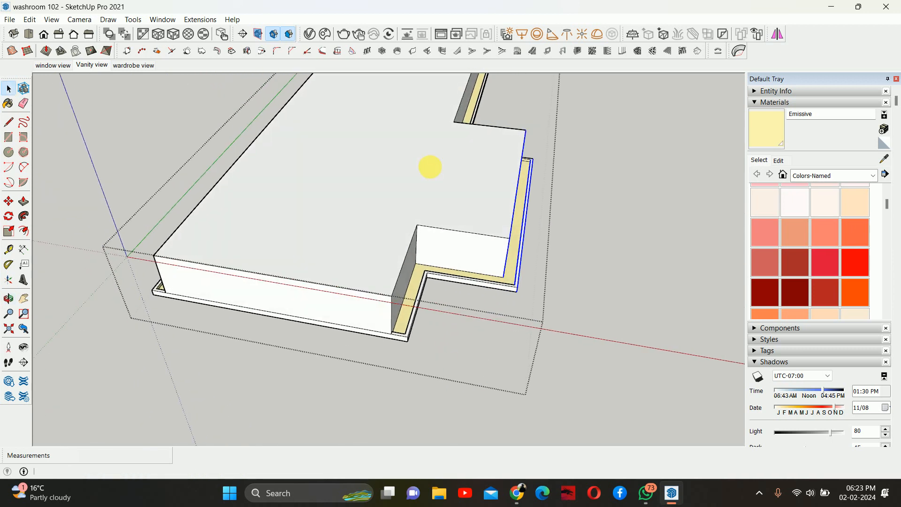
key(m)
middle_drag(515, 252, 509, 237)
click(509, 238)
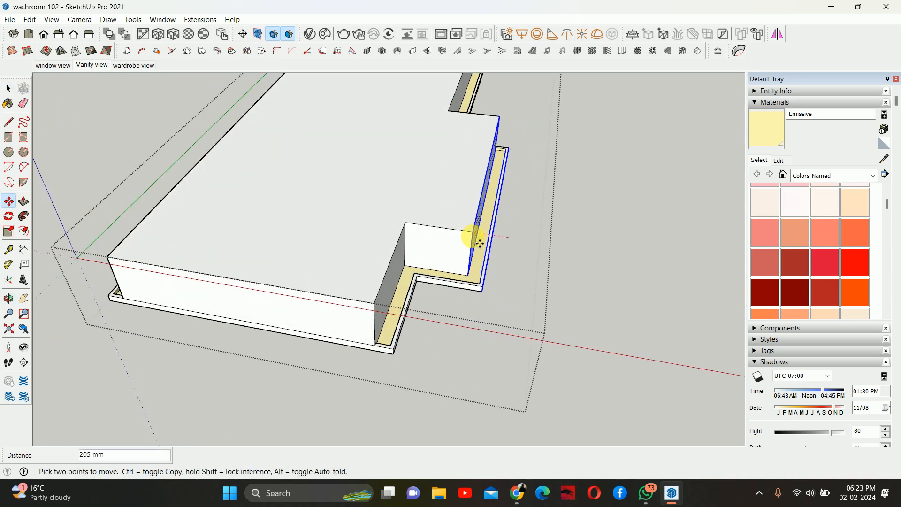
text(50)
key(Return)
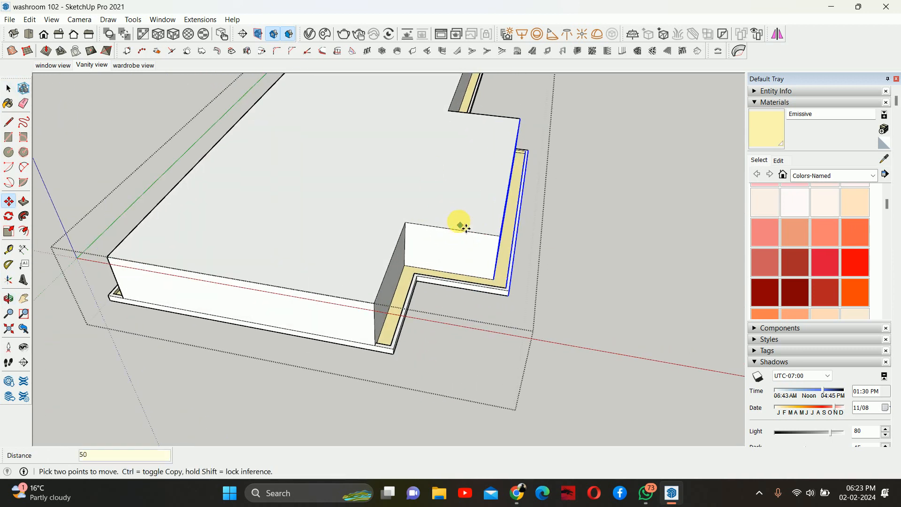
- Select the narrow strip edge along the bulkhead's side and move it 5 mm along the red axis
middle_drag(460, 221, 487, 145)
key(space)
drag(461, 102, 544, 302)
key(m)
click(503, 247)
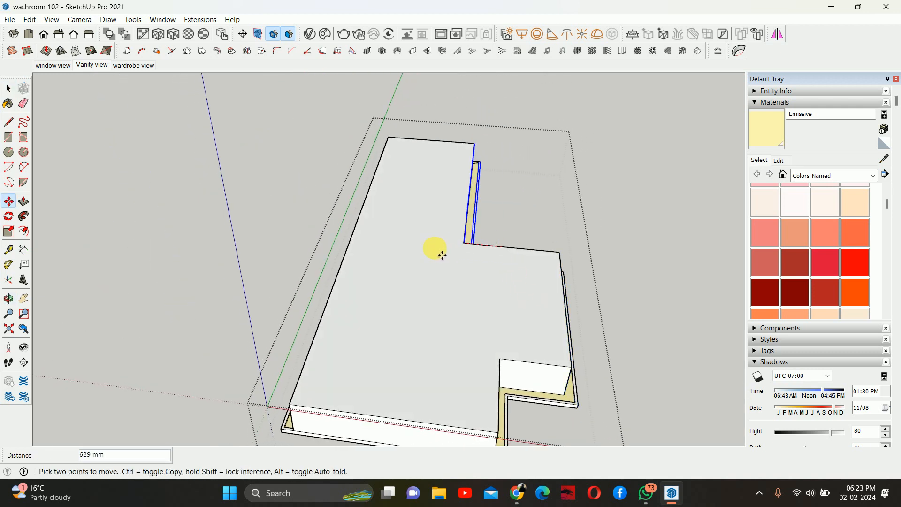
text(50)
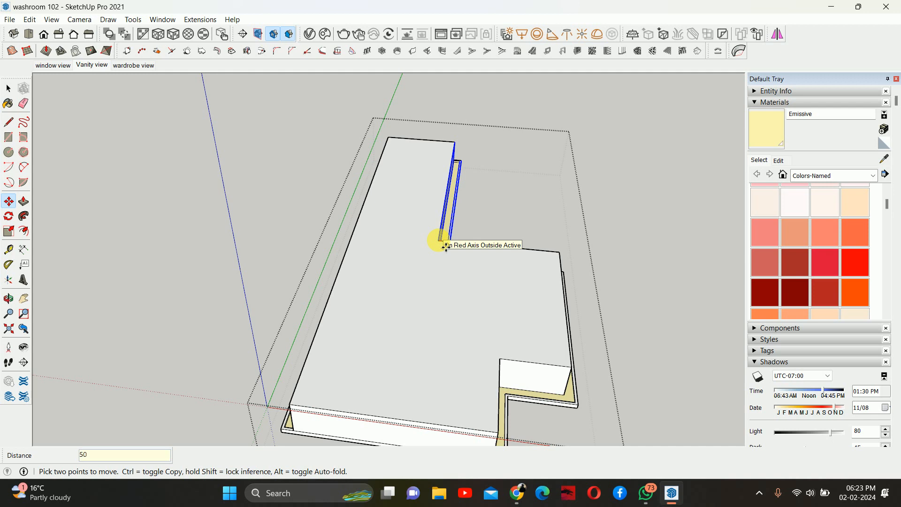
key(Return)
- Select the strip edge at the bulkhead's end and move it 5 mm along the green axis
key(space)
drag(344, 102, 645, 205)
middle_drag(488, 181, 558, 271)
key(m)
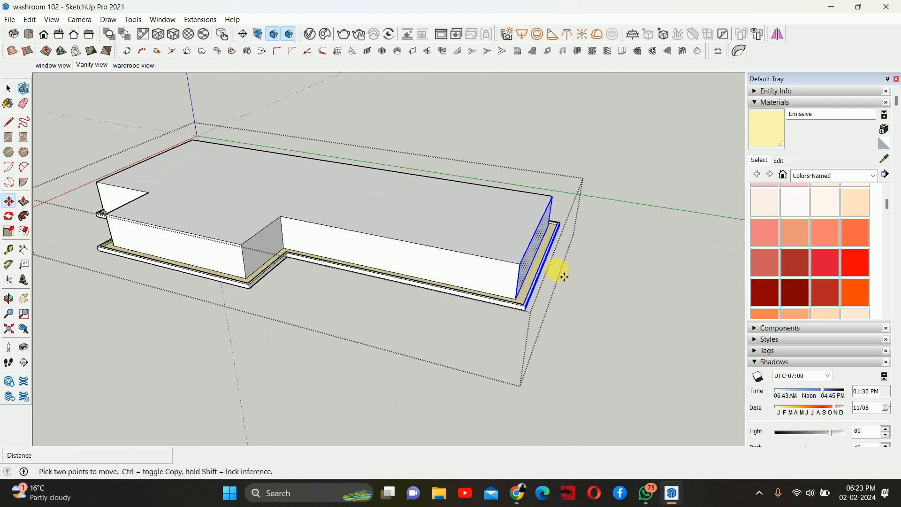
click(517, 266)
text(50)
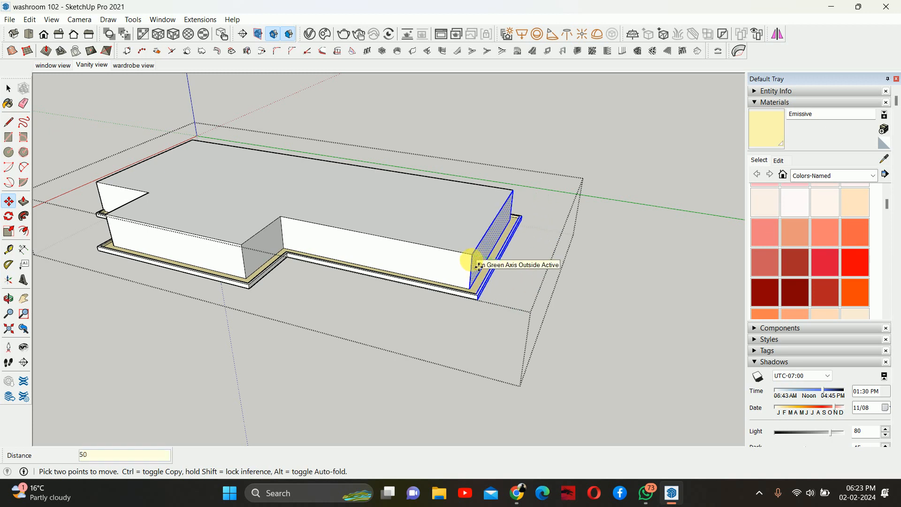
key(Return)
- Select the remaining side strip edge and move it 50 mm outward
middle_drag(553, 257, 590, 284)
key(space)
drag(518, 147, 673, 460)
key(m)
click(519, 323)
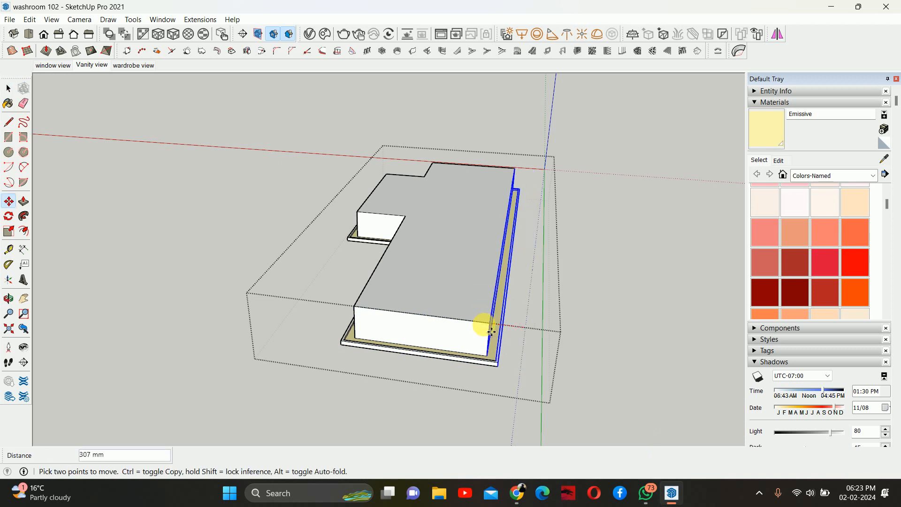
key(Escape)
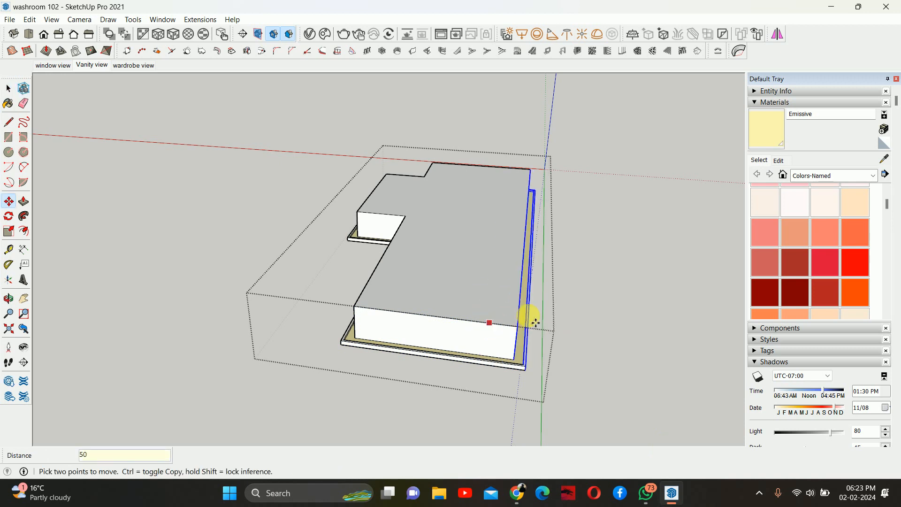
- Switch back to the Vanity view scene, run an interactive V-Ray render, and close the frame buffer
key(space)
click(581, 292)
middle_drag(606, 304, 328, 141)
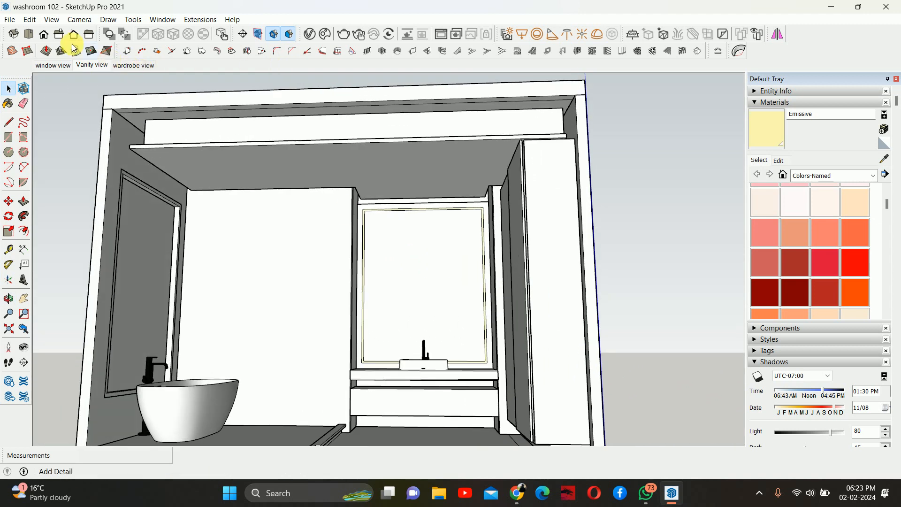
click(86, 66)
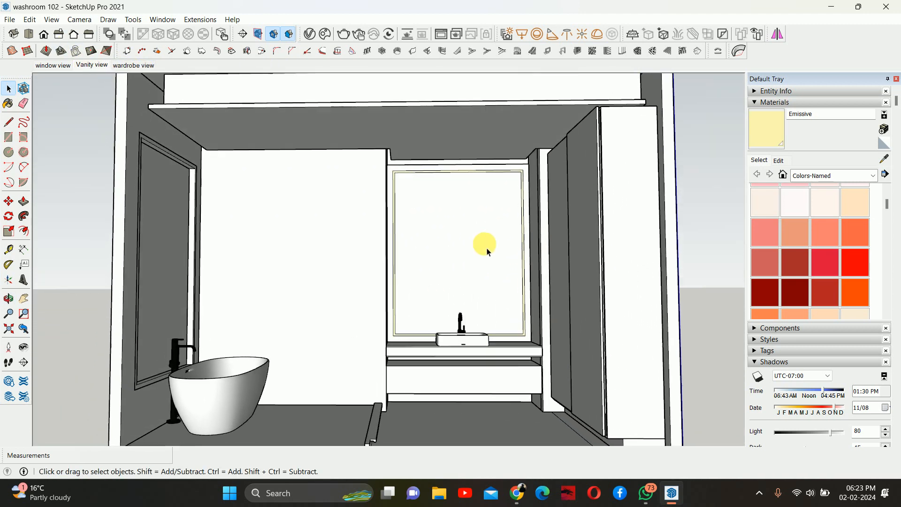
click(363, 35)
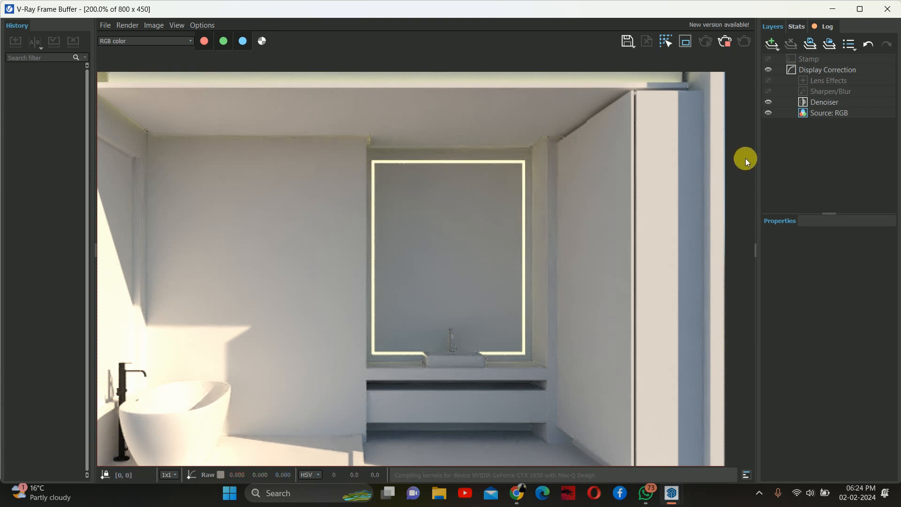
click(887, 9)
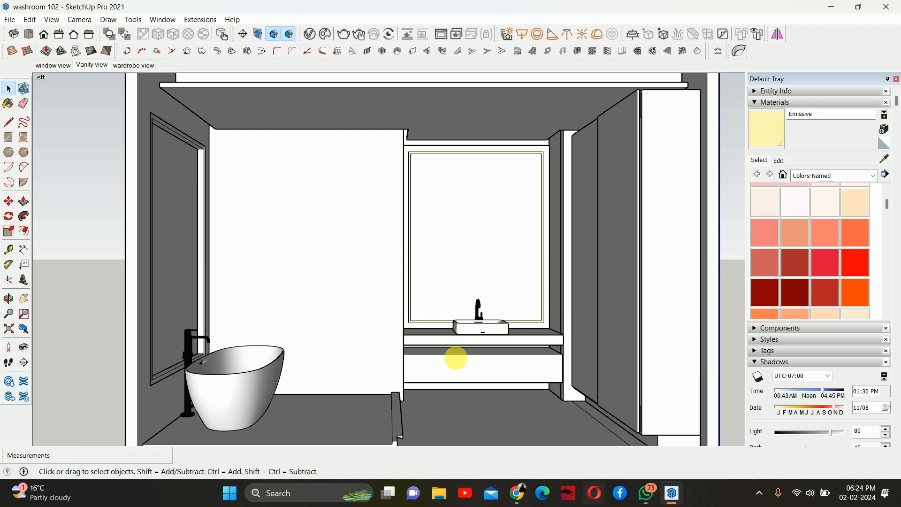
- In the V-Ray asset editor, duplicate the Emissive material and set the copy's intensity to 5
click(310, 34)
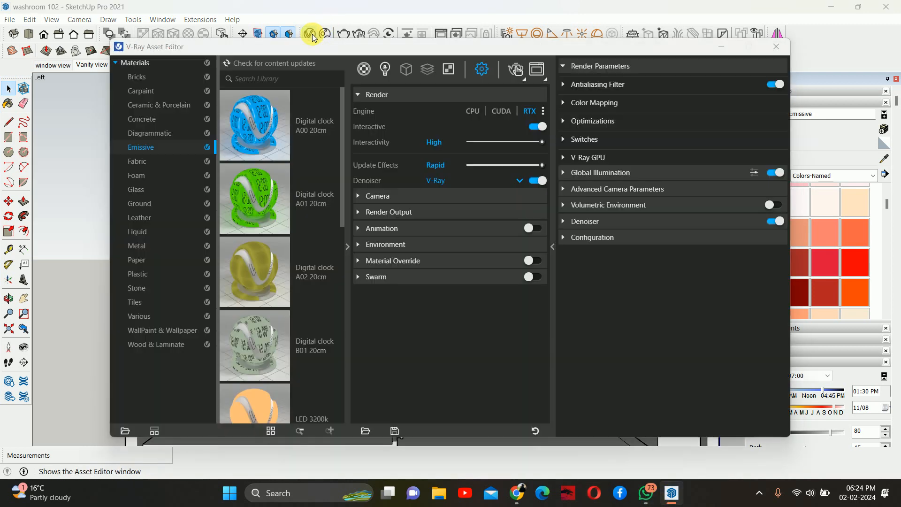
click(364, 72)
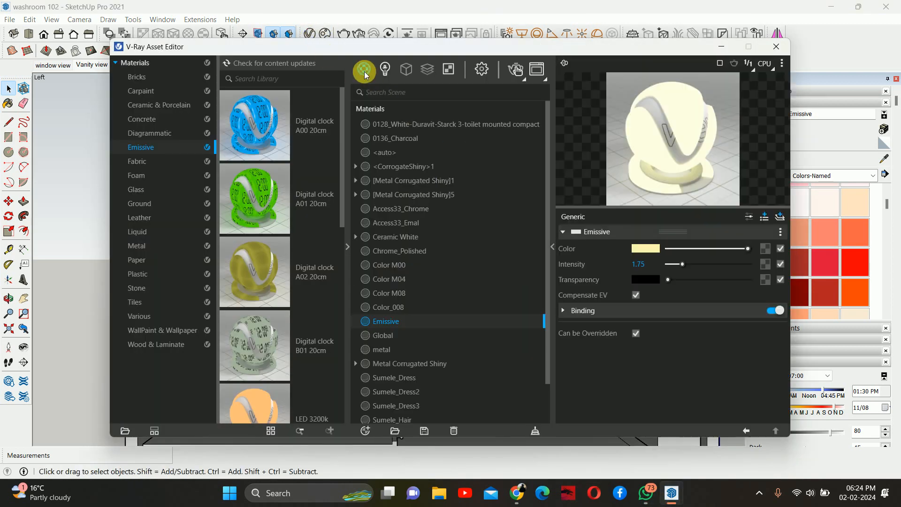
right_click(391, 320)
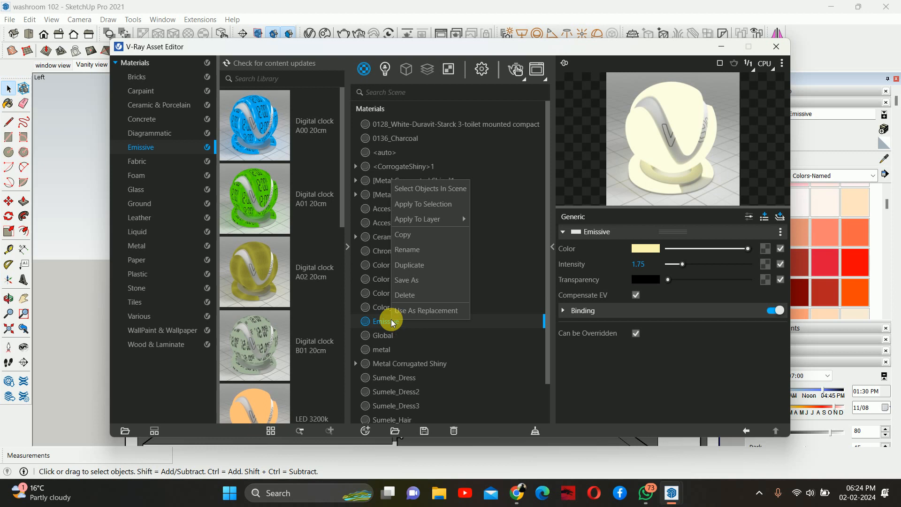
click(412, 264)
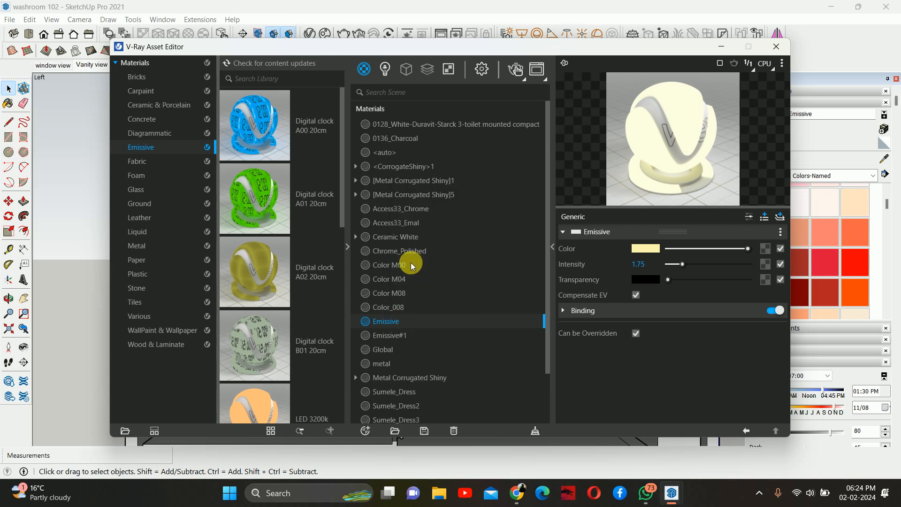
click(392, 335)
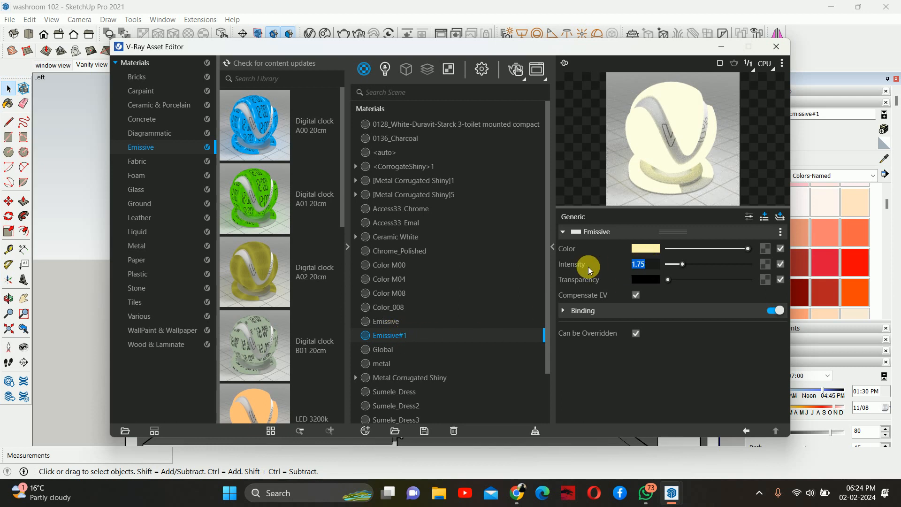
text(5)
key(Return)
- Set the duplicated emissive material's colour to R 255, G 240, B 72 and close the asset editor
click(654, 248)
mouse_move(364, 159)
mouse_down()
mouse_move(387, 157)
mouse_move(370, 152)
mouse_up()
click(428, 177)
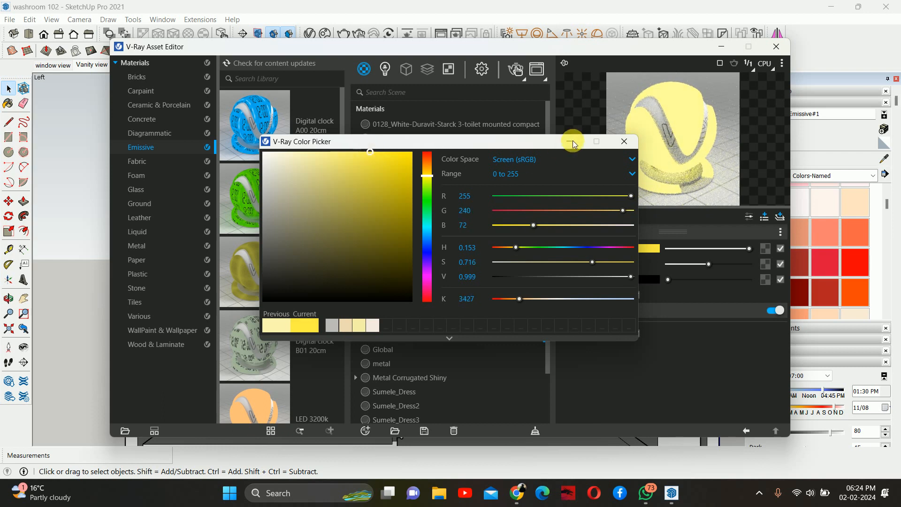
click(624, 141)
click(776, 46)
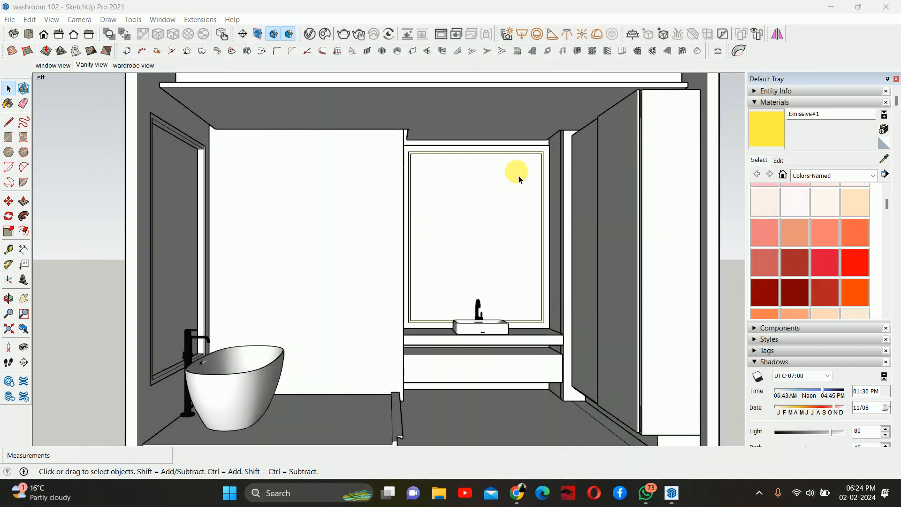
- Enter the bulkhead group and repaint every face of the cove strip with the duplicated emissive material
middle_drag(507, 190, 458, 205)
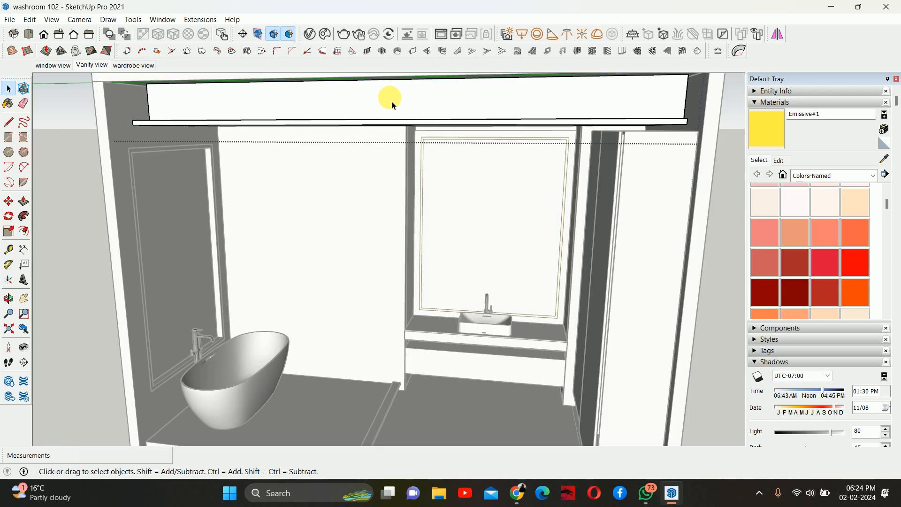
middle_drag(388, 96, 446, 150)
click(443, 130)
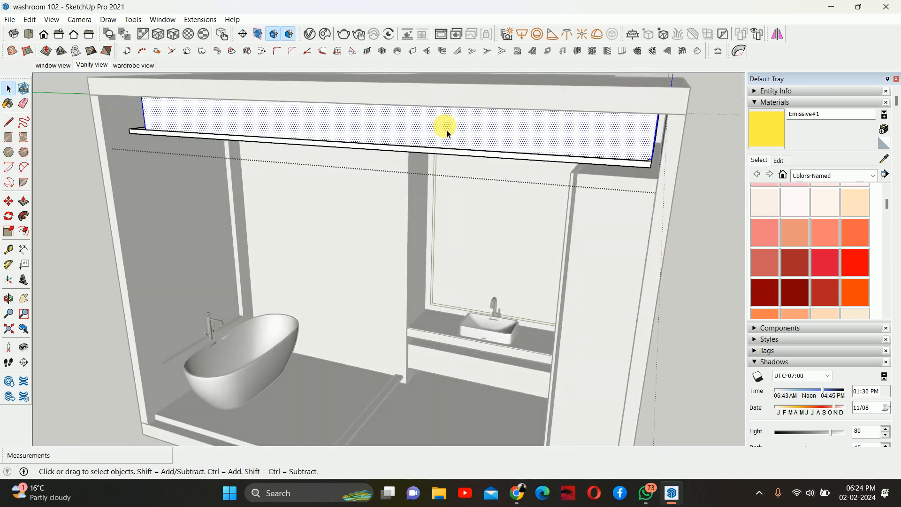
key(i)
middle_drag(558, 155, 410, 224)
key(Escape)
double_click(509, 154)
scroll(442, 227, down, 2)
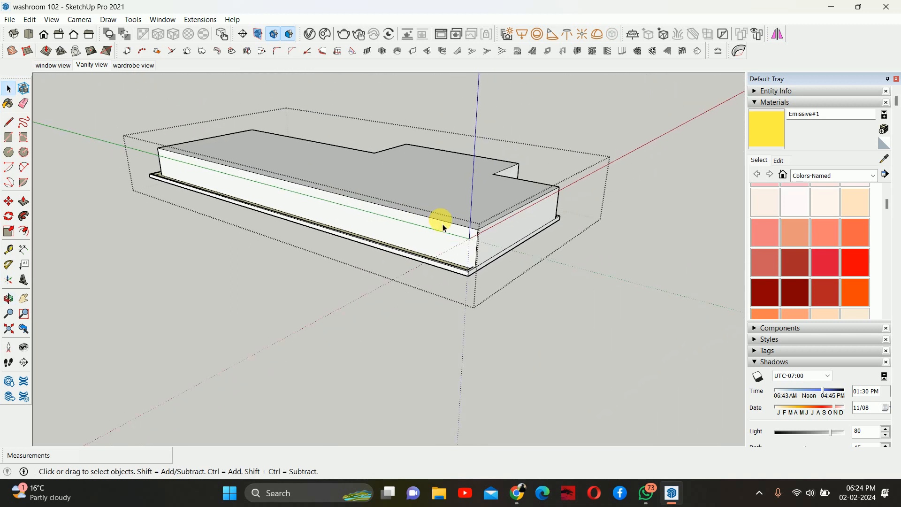
scroll(434, 248, up, 2)
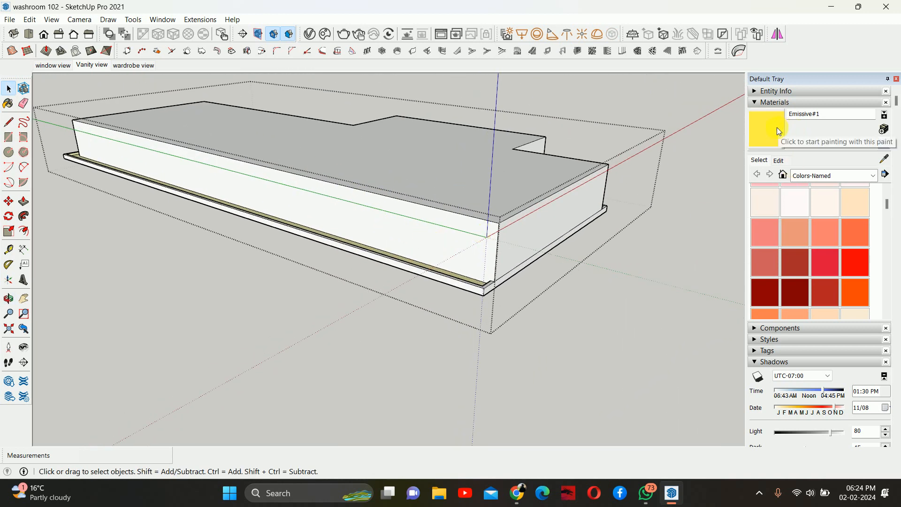
middle_drag(410, 226, 387, 334)
scroll(458, 321, up, 4)
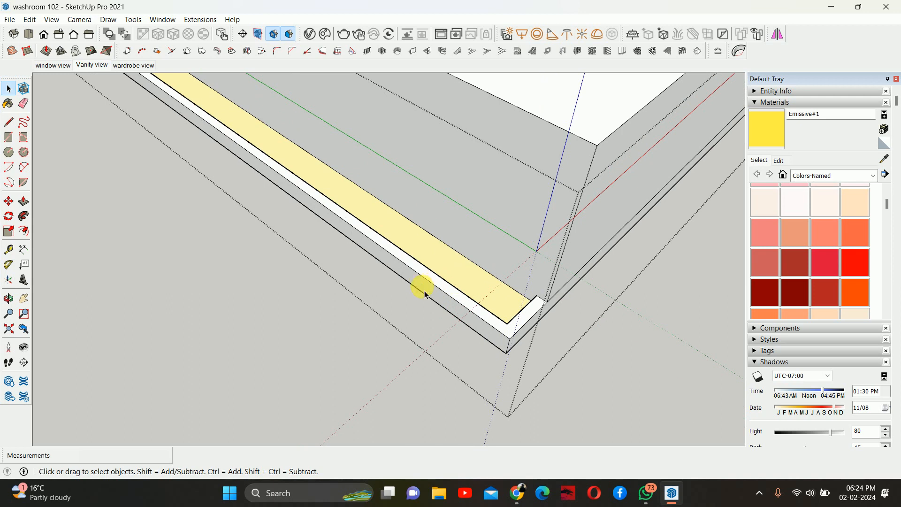
click(764, 124)
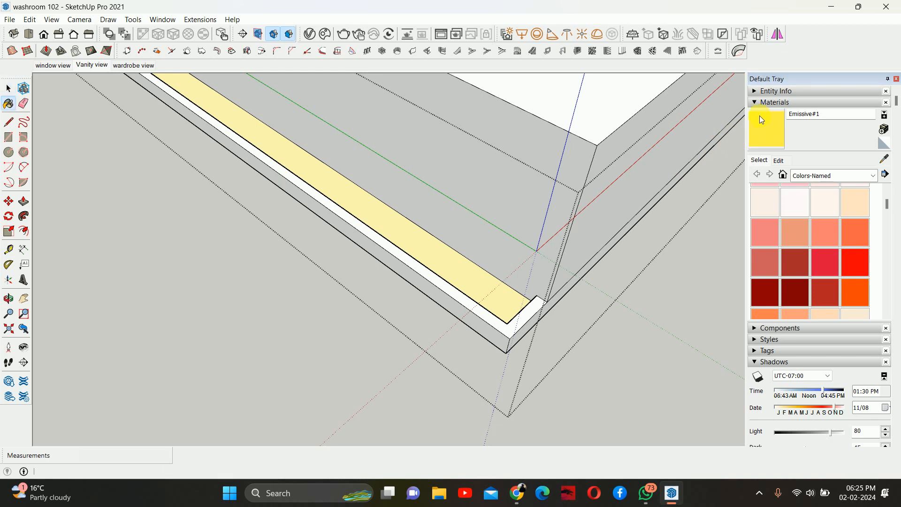
click(437, 259)
key(shift)
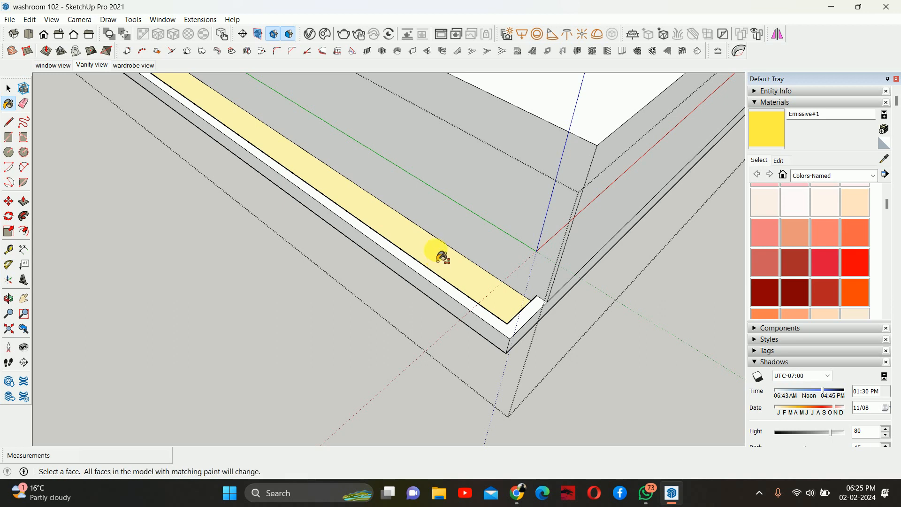
shift+click(440, 255)
mouse_move(454, 266)
middle_down()
mouse_move(402, 239)
mouse_move(314, 167)
mouse_move(230, 125)
mouse_move(276, 131)
middle_up()
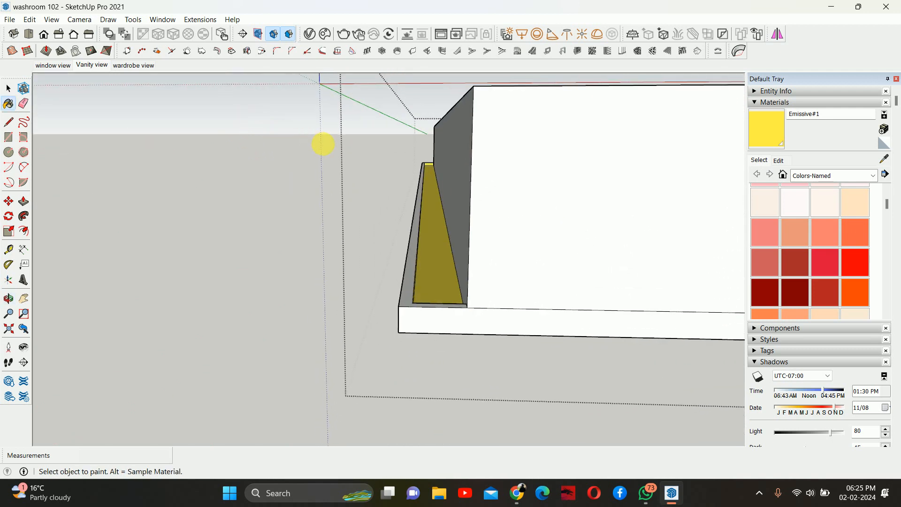
- Orbit around the bulkhead to inspect the cove strip's painted faces and sample its emissive material
middle_drag(354, 157, 526, 168)
middle_drag(893, 204, 898, 204)
scroll(241, 154, down, 2)
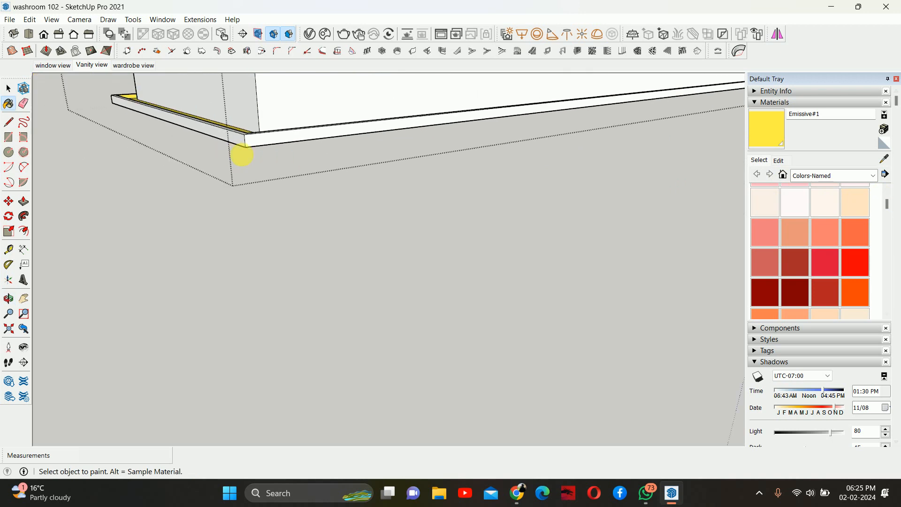
middle_drag(241, 155, 447, 191)
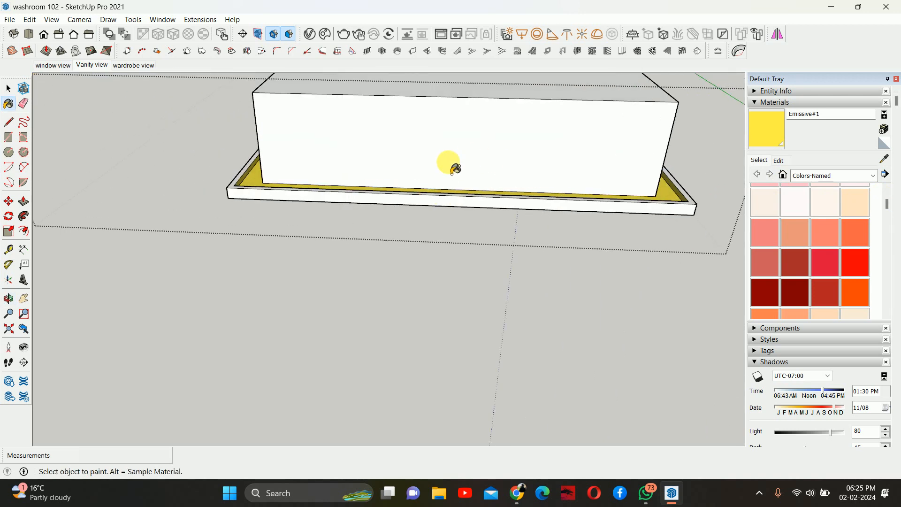
mouse_move(421, 172)
middle_down()
mouse_move(524, 197)
mouse_move(514, 194)
middle_up()
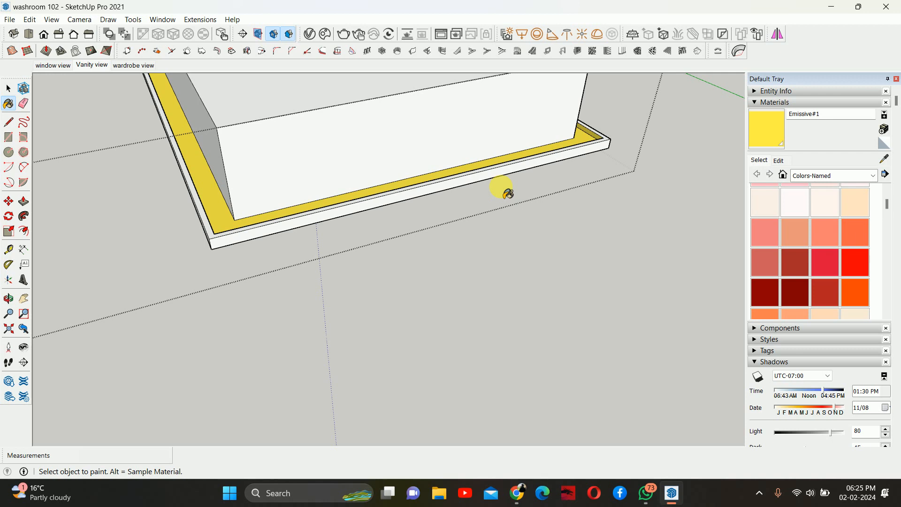
middle_drag(374, 173, 296, 196)
scroll(390, 227, down, 2)
middle_drag(453, 241, 488, 277)
click(884, 158)
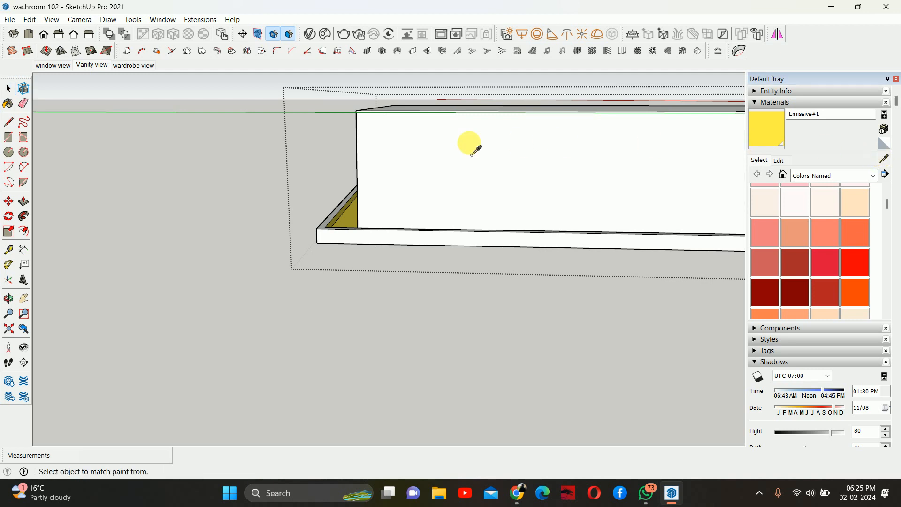
scroll(348, 210, up, 3)
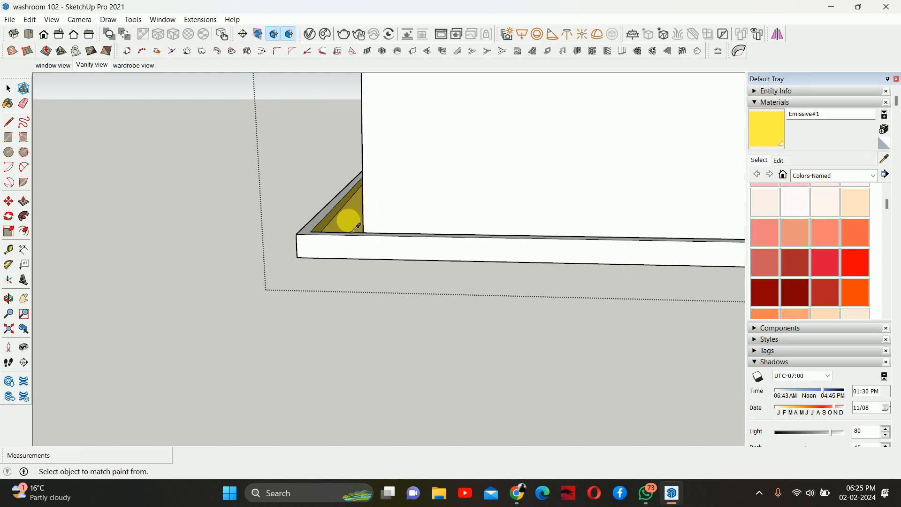
click(360, 209)
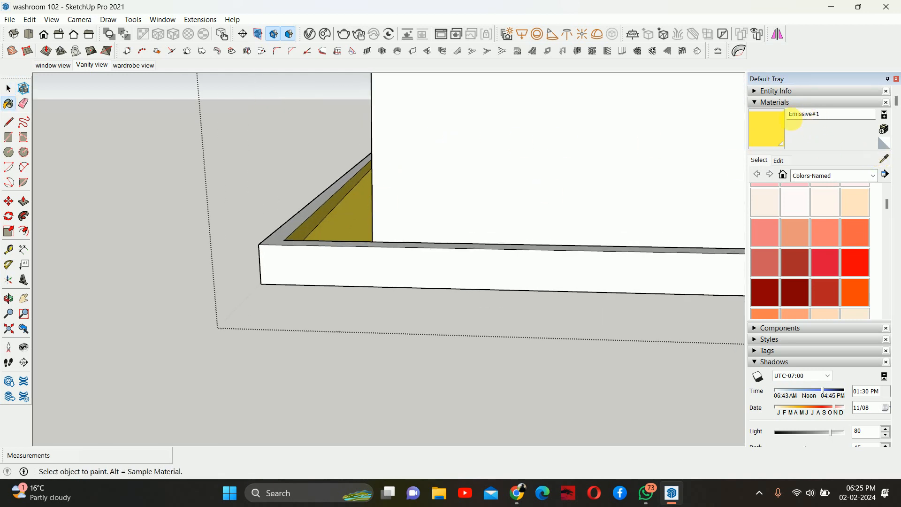
- Navigate to the strip around the vanity mirror and sample its material
scroll(542, 168, down, 1)
scroll(539, 170, down, 3)
shift+middle_drag(596, 221, 403, 137)
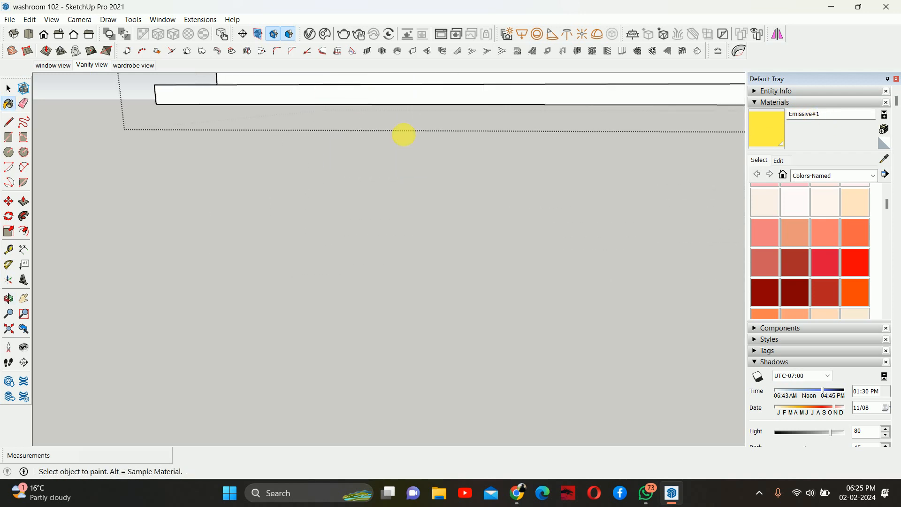
scroll(531, 218, down, 4)
shift+middle_drag(530, 218, 394, 175)
key(i)
shift+middle_drag(553, 249, 434, 188)
scroll(464, 258, up, 5)
scroll(387, 256, up, 3)
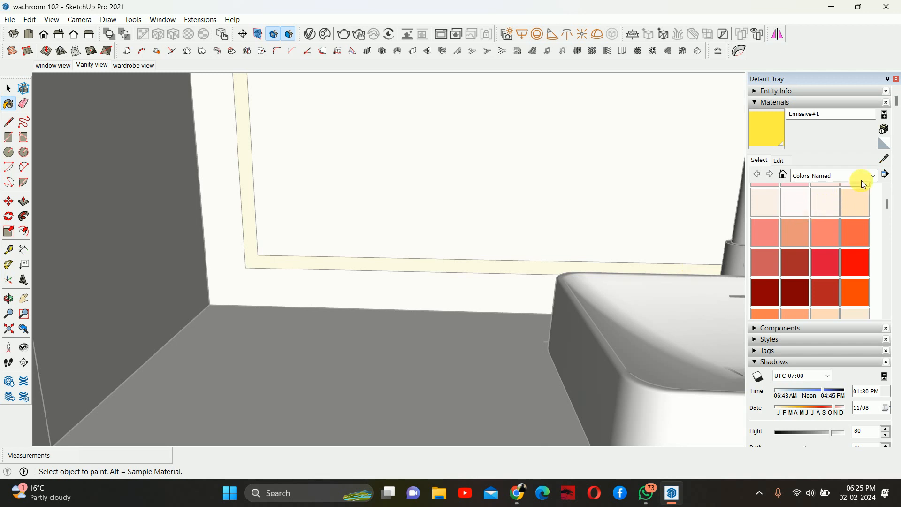
alt+click(477, 275)
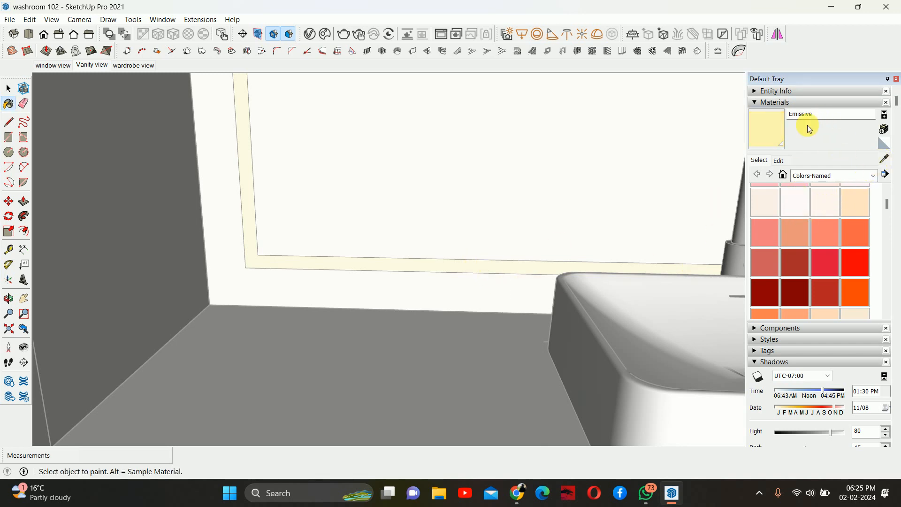
- Return to the Vanity view scene, start an interactive V-Ray render, and close the frame buffer
key(space)
scroll(417, 199, down, 10)
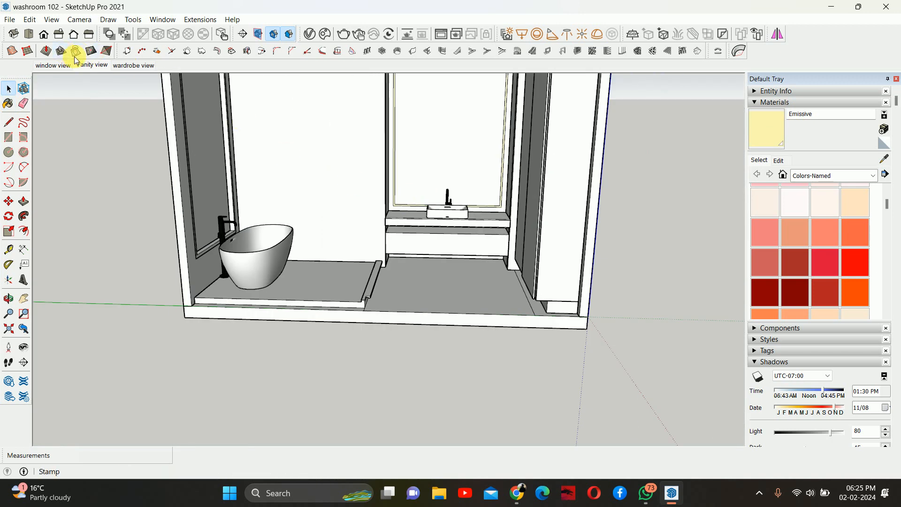
click(92, 64)
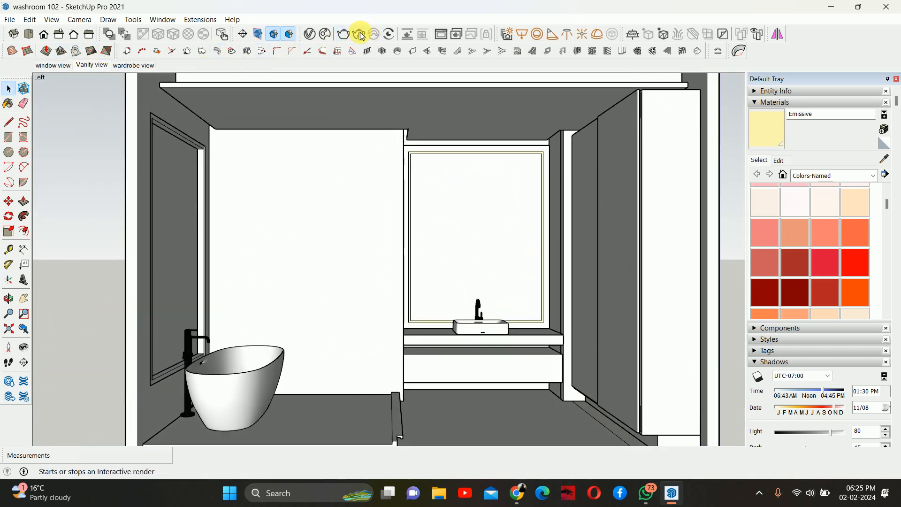
click(358, 33)
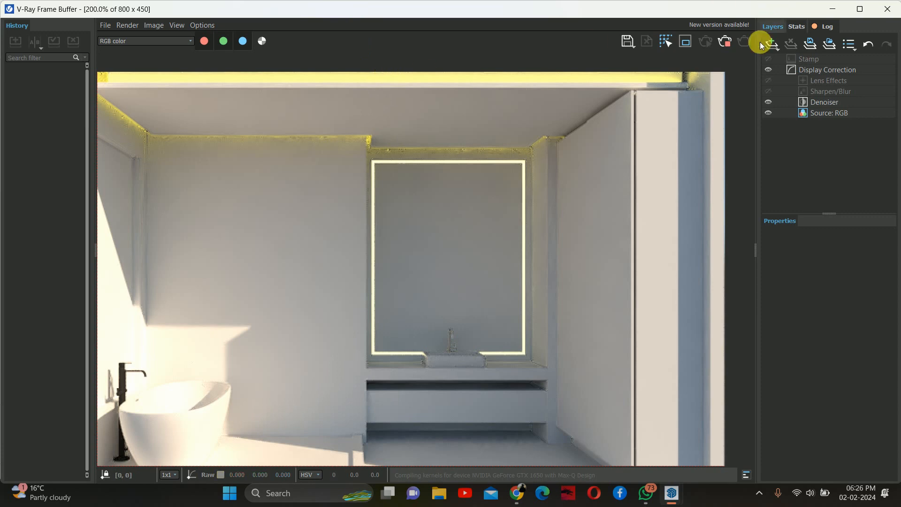
click(887, 9)
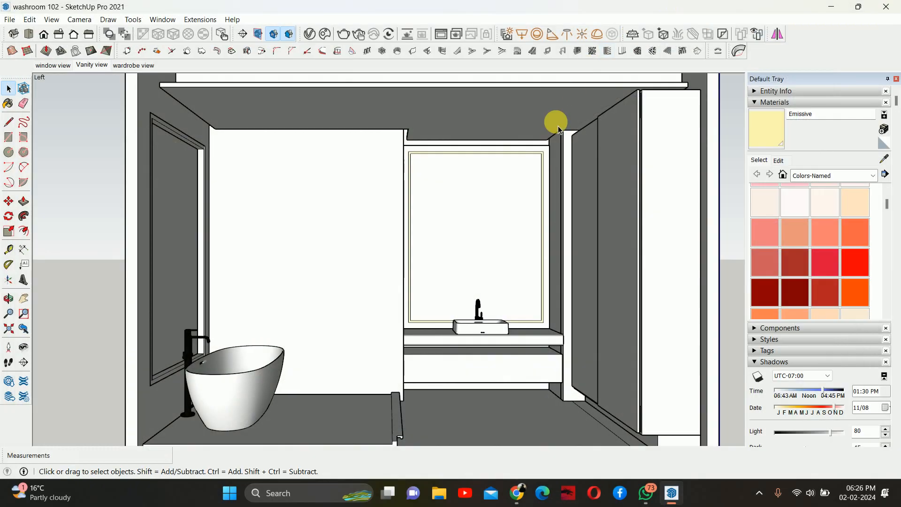
- Open the V-Ray asset editor and add the Glass material from the library's Glass category to the scene
click(309, 33)
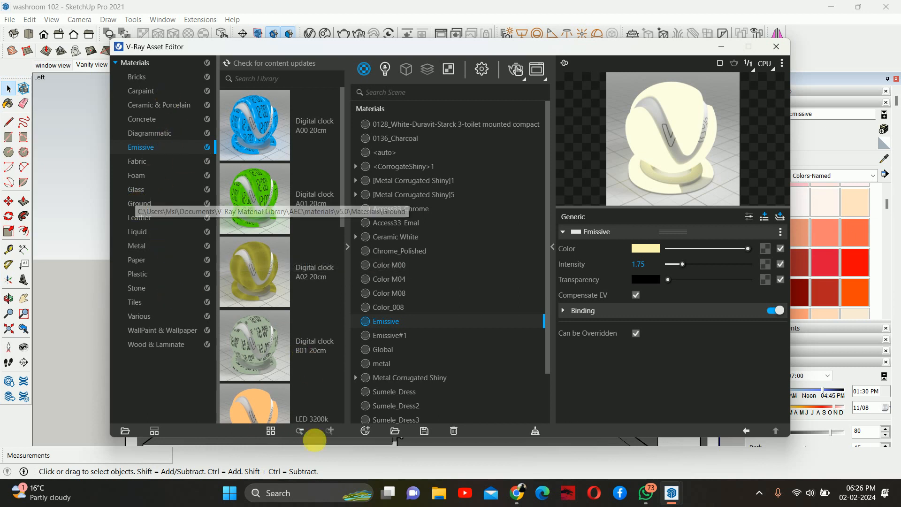
click(364, 431)
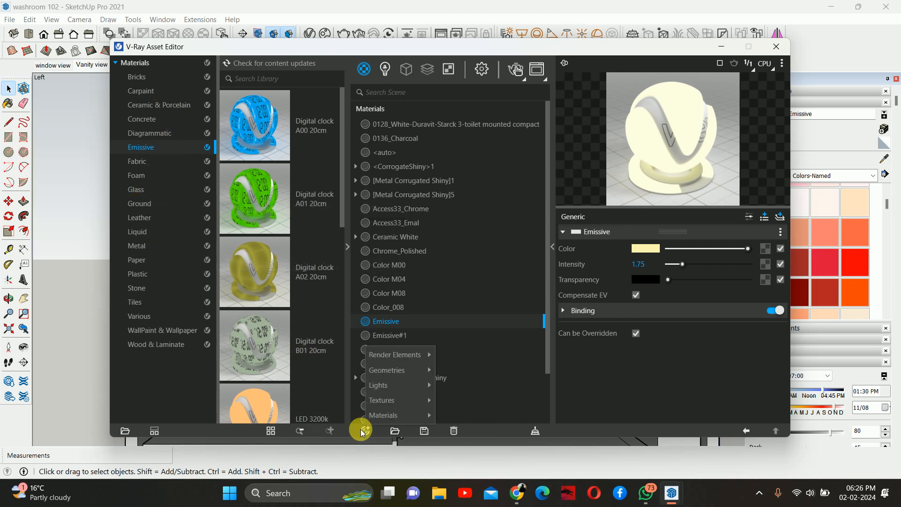
mouse_move(378, 418)
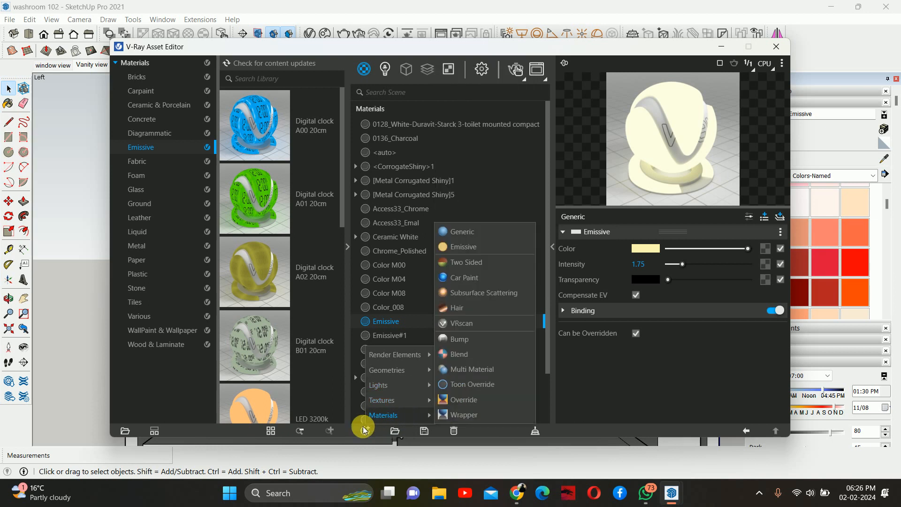
click(137, 174)
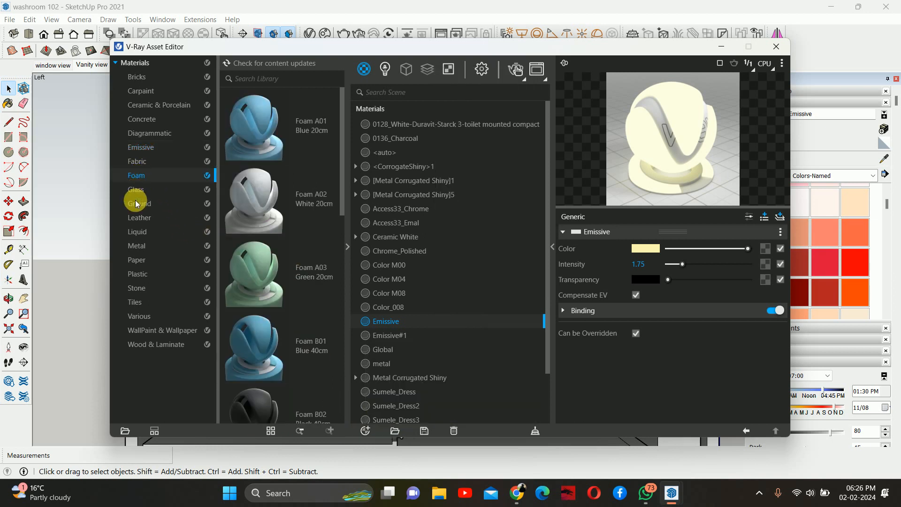
click(136, 189)
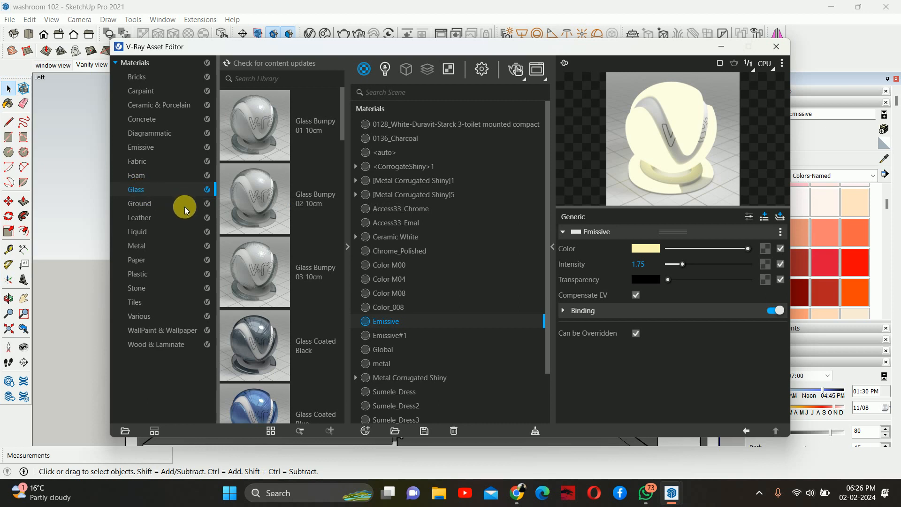
scroll(296, 196, down, 15)
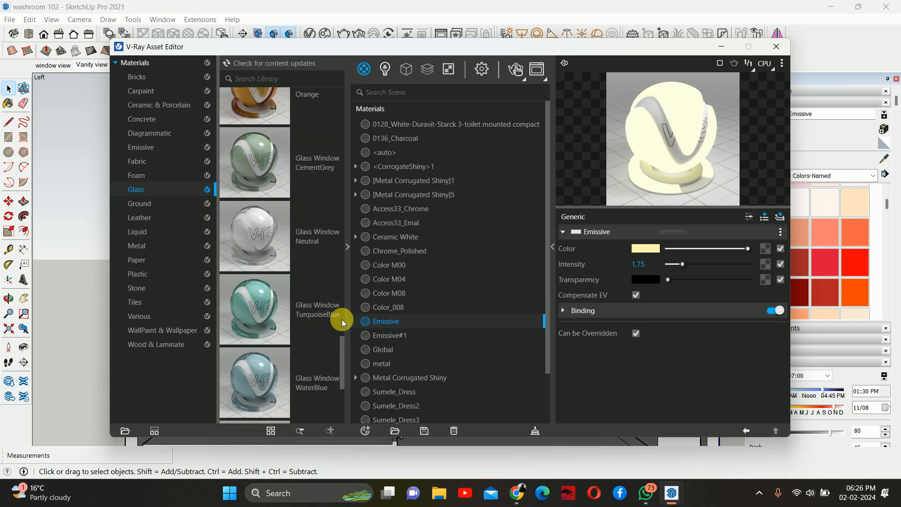
scroll(328, 342, down, 5)
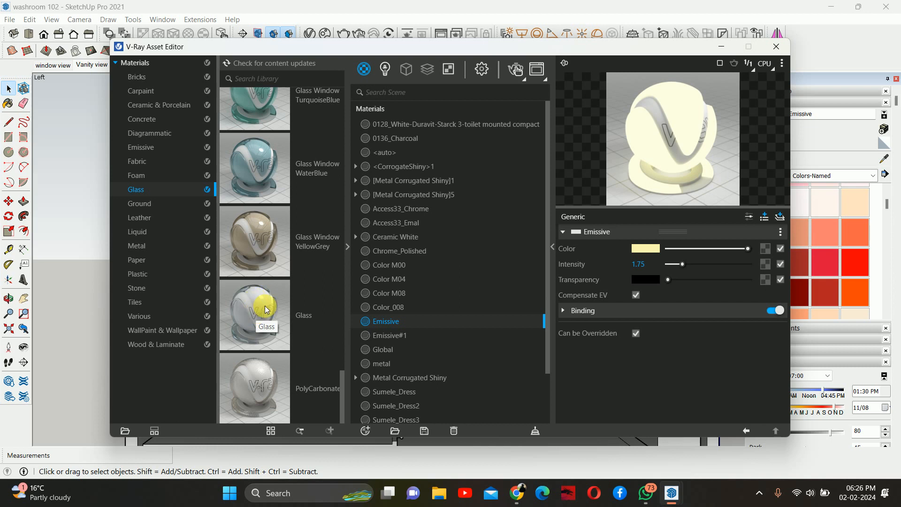
drag(256, 311, 416, 326)
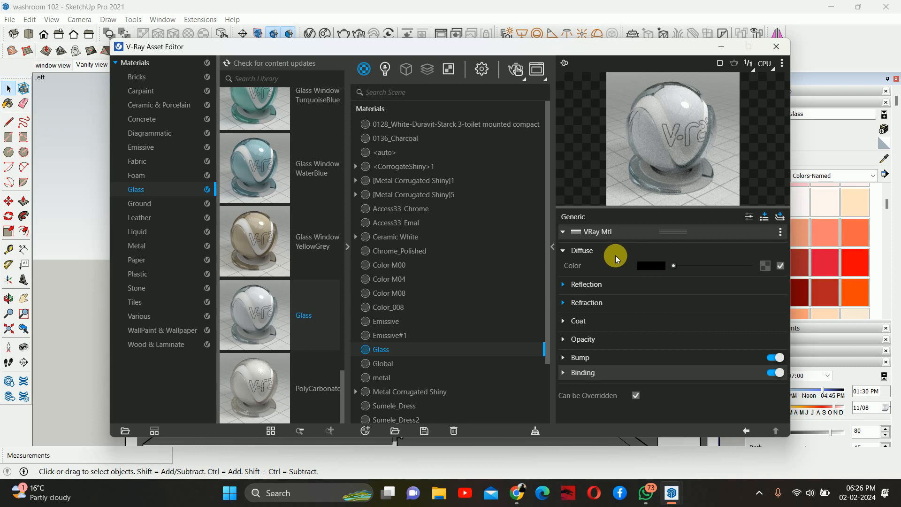
- Set the Glass material's reflection colour to full white and its reflection glossiness to 1
click(584, 286)
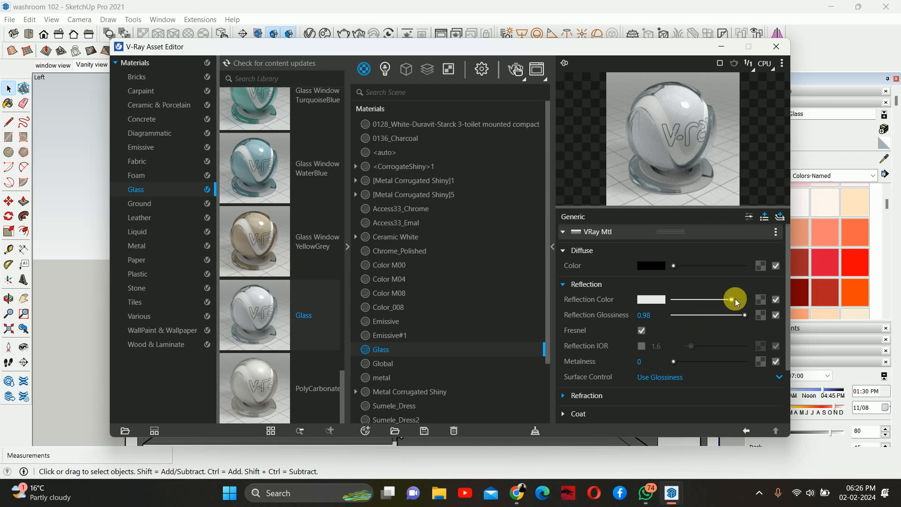
drag(732, 299, 746, 300)
click(647, 316)
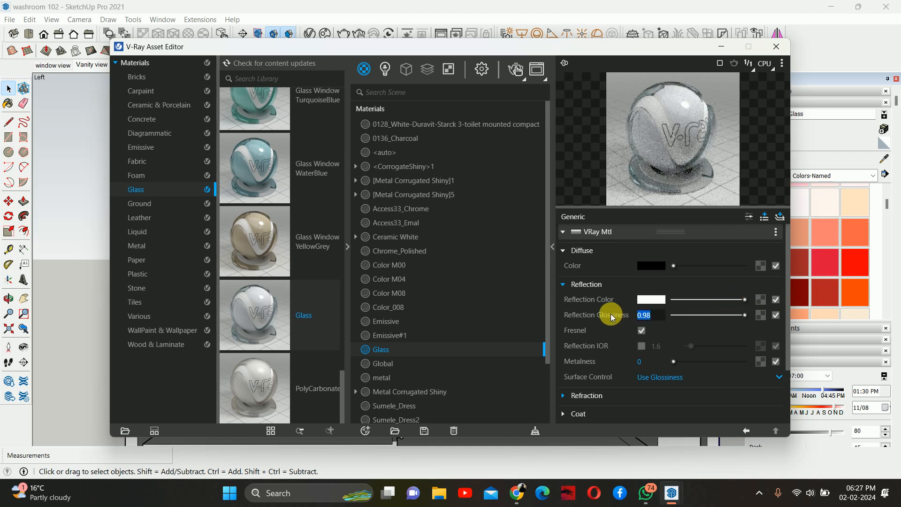
text(1)
key(Return)
- Turn off Fresnel for the Glass material's reflection and close the asset editor
click(570, 283)
click(567, 282)
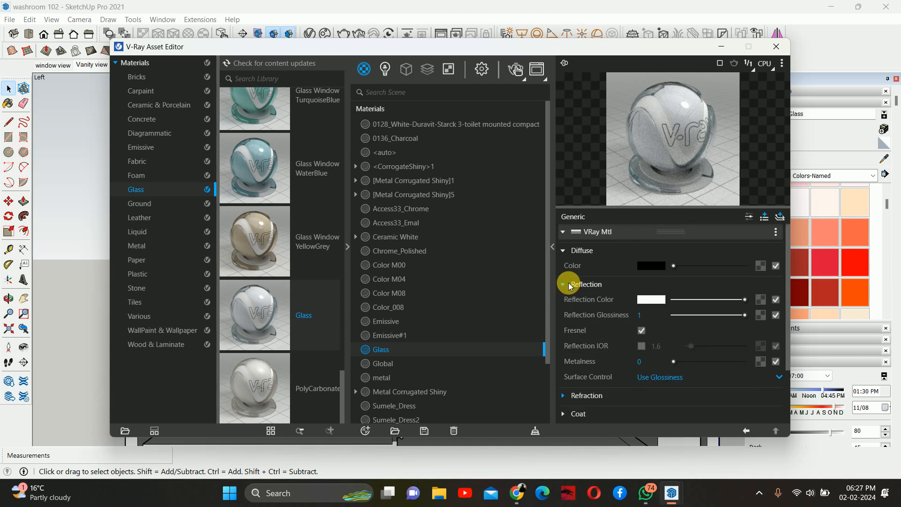
click(642, 331)
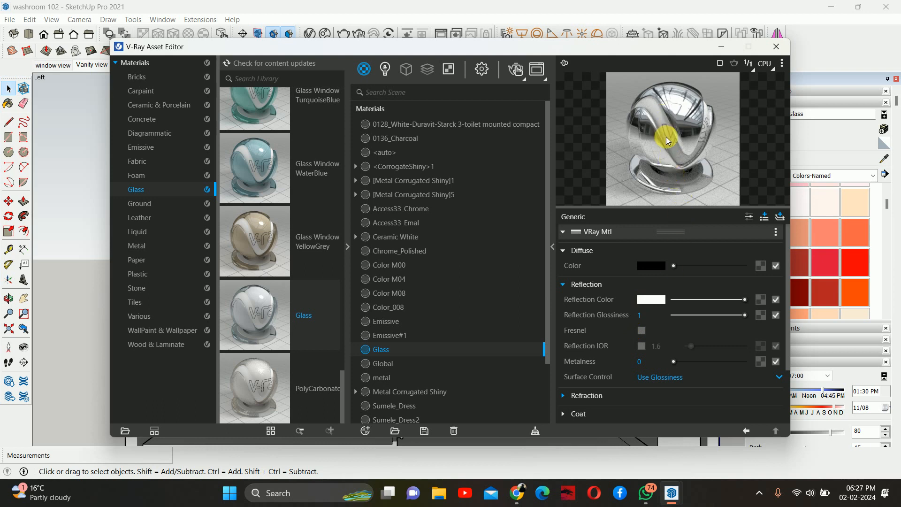
click(776, 46)
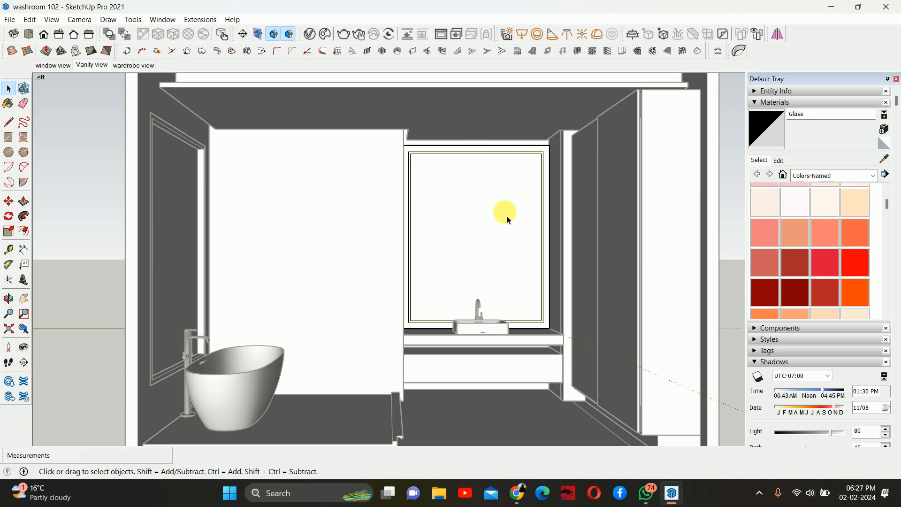
- Enter the mirror group, paint the mirror face with the Glass material, and exit the group
double_click(503, 216)
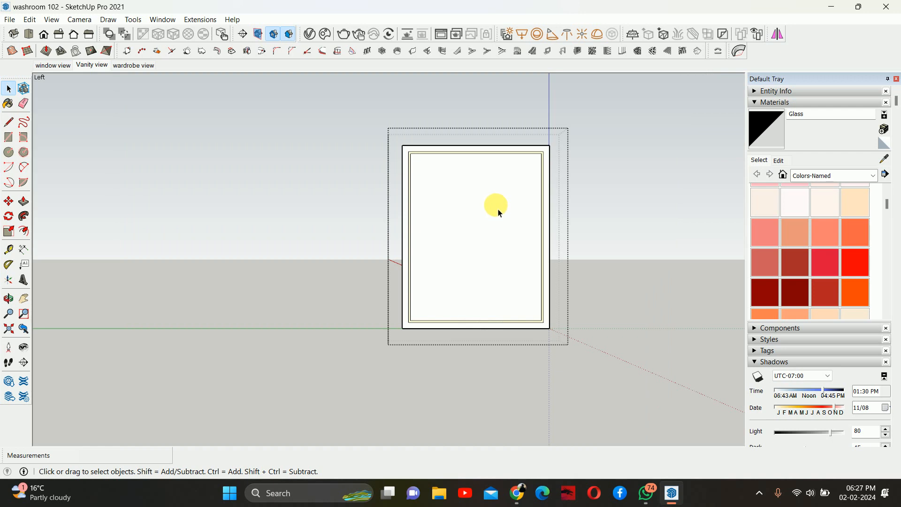
click(766, 129)
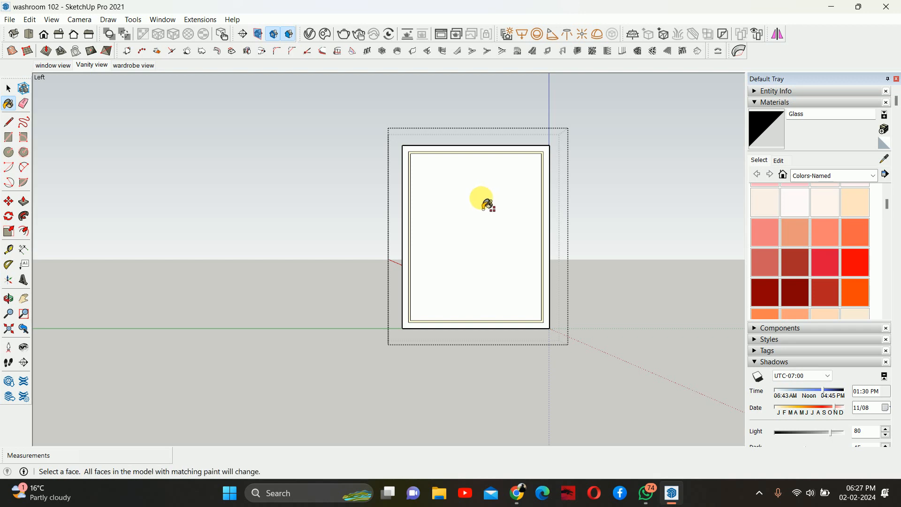
shift+click(479, 205)
key(space)
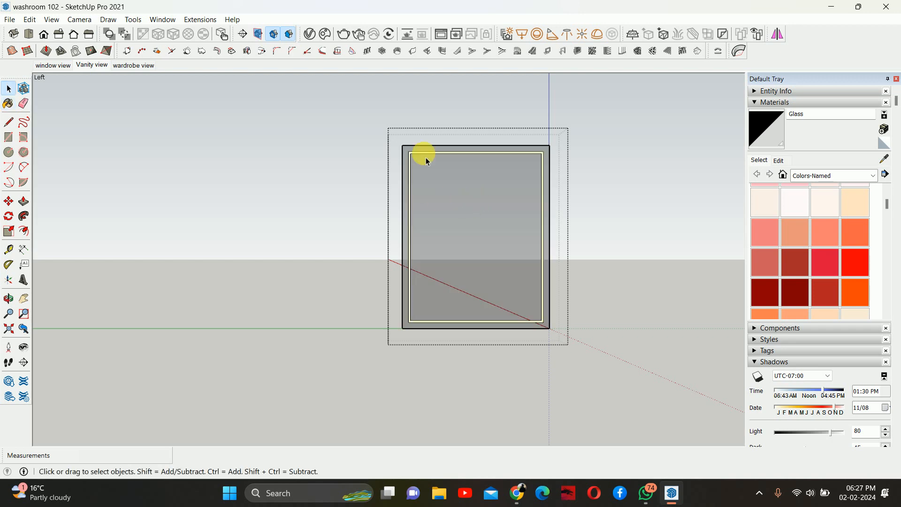
key(Escape)
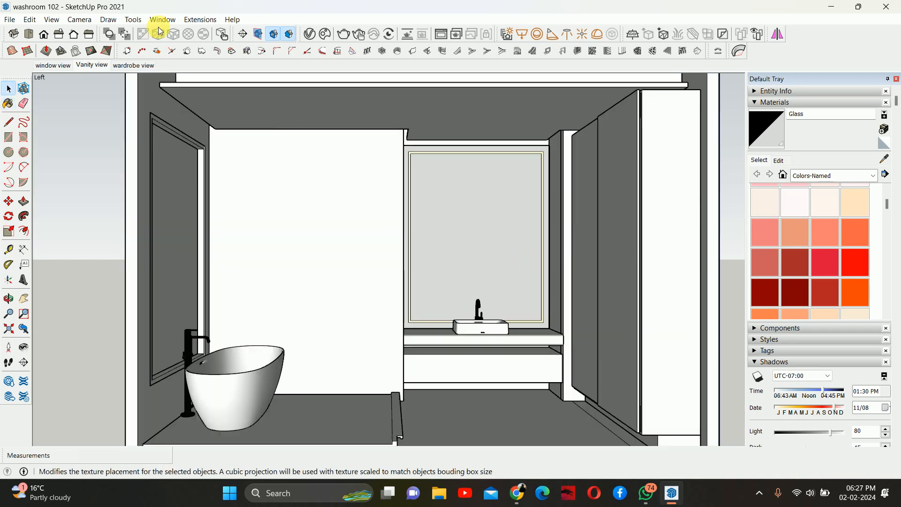
- Run an interactive V-Ray render, zoom in to review the mirror, stop it, and close the frame buffer
click(357, 35)
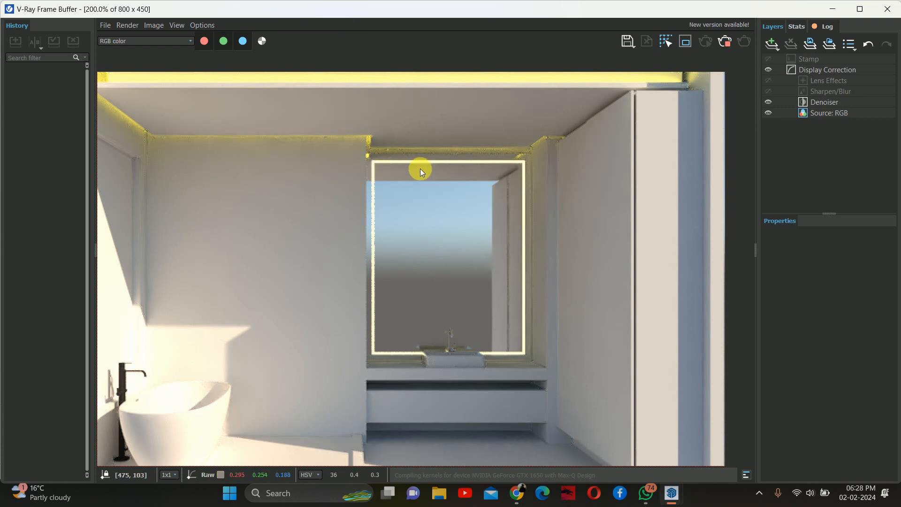
scroll(489, 349, up, 2)
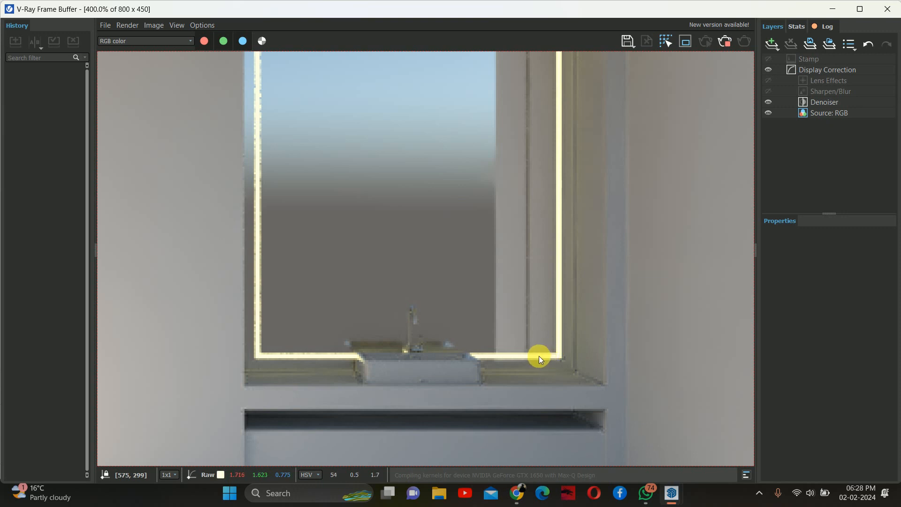
click(725, 41)
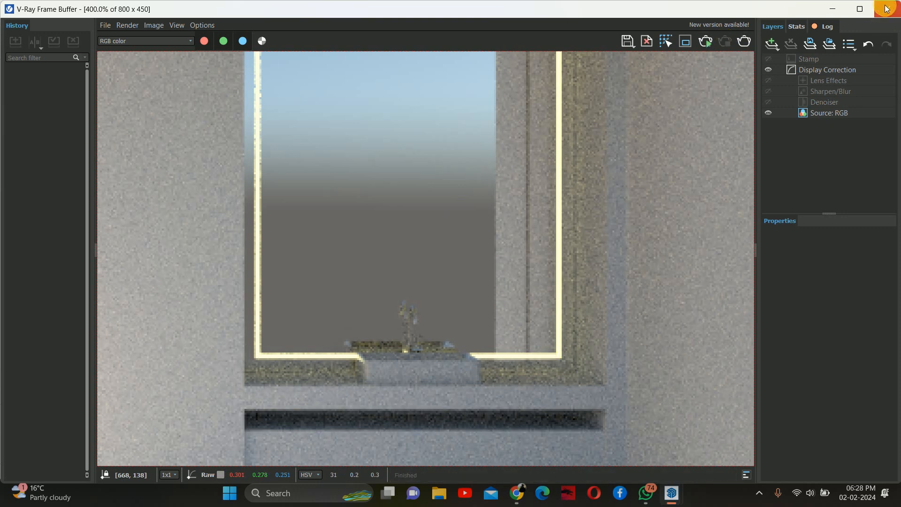
click(886, 9)
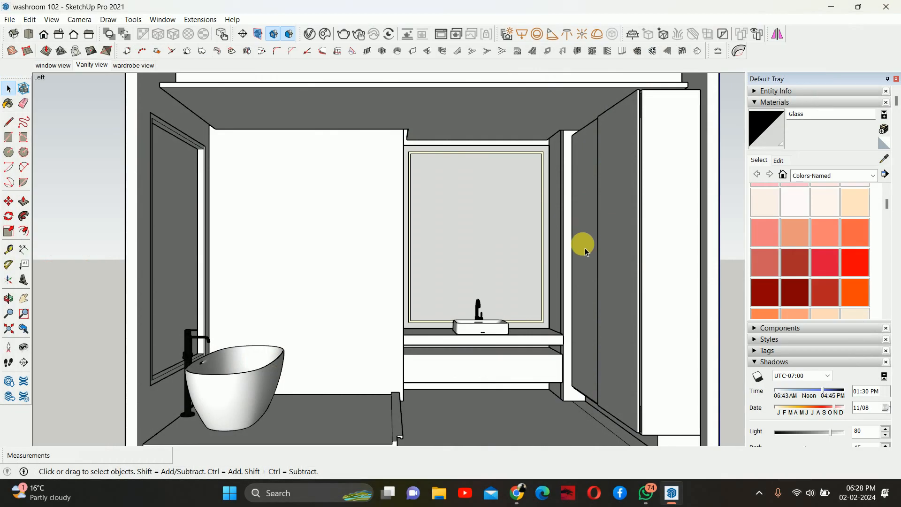
- Open the asset editor, select the Emissive material and set its intensity to 2
click(308, 32)
click(389, 321)
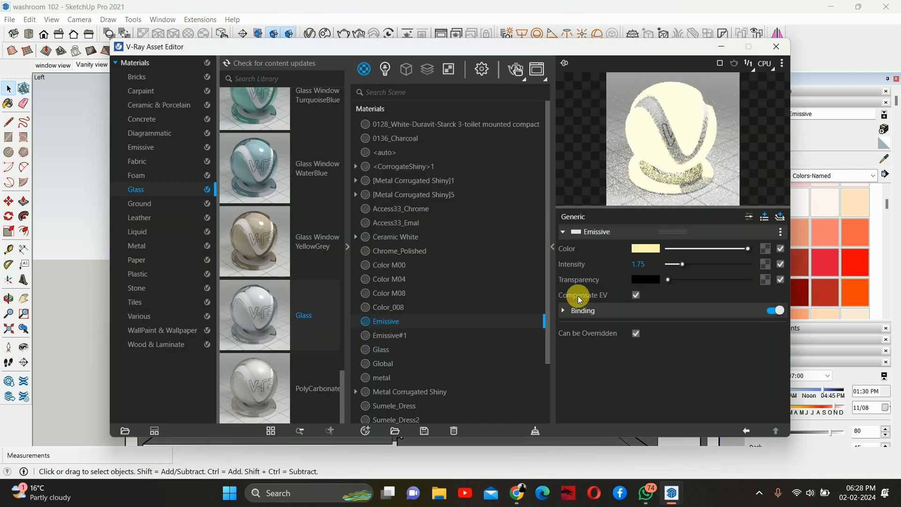
double_click(638, 263)
text(2)
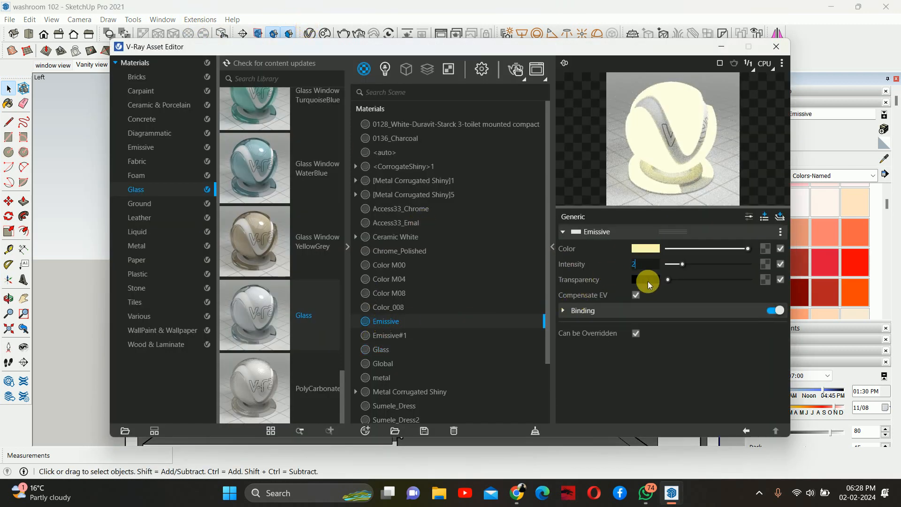
- Set the Emissive colour to RGB 254, 246, 163 in the colour picker and close the asset editor
click(638, 244)
click(641, 246)
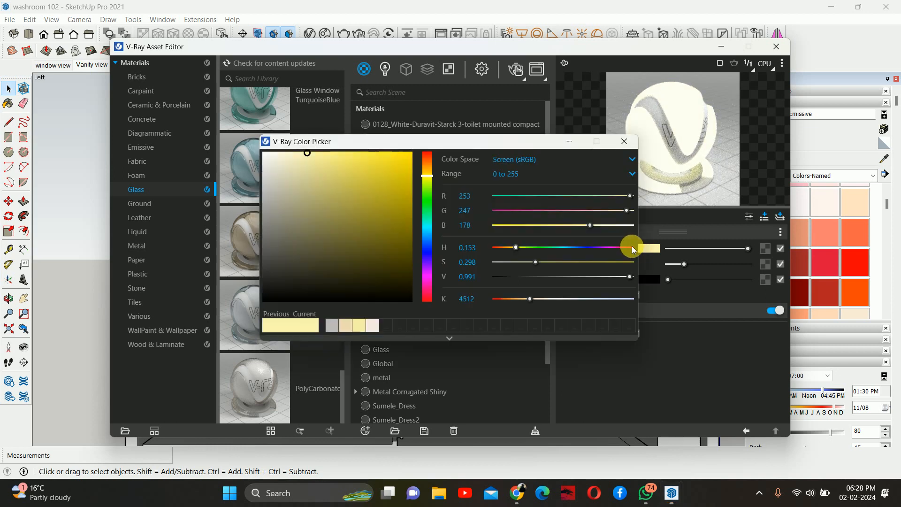
click(646, 247)
click(643, 247)
click(316, 153)
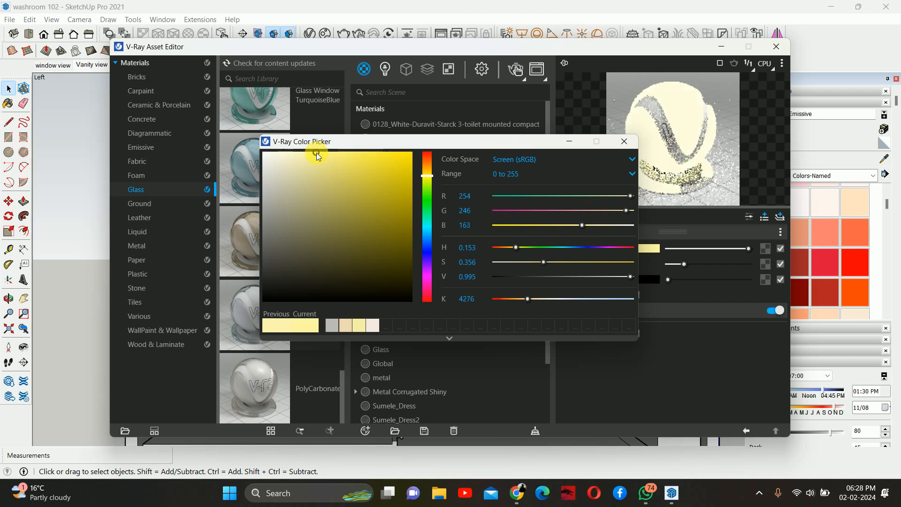
click(624, 141)
click(775, 47)
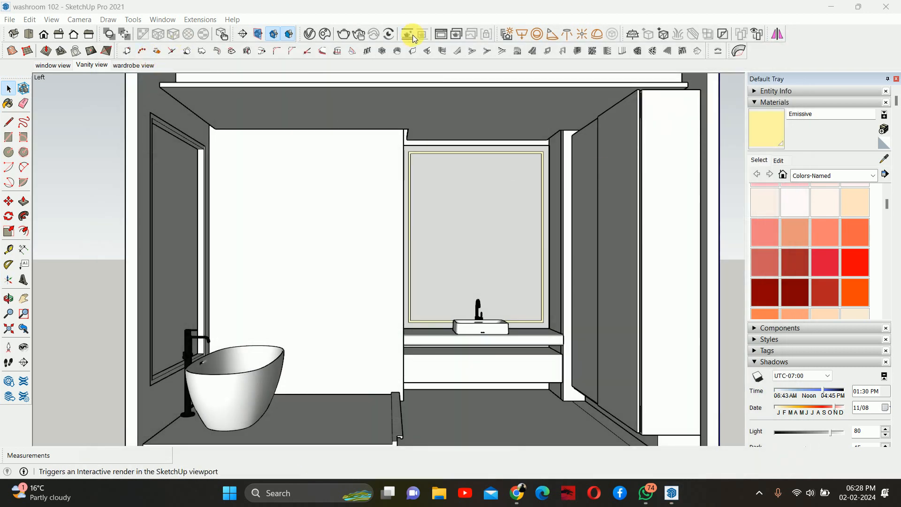
- Run an interactive V-Ray render, zoom in to review the mirror lighting, and close the frame buffer
click(360, 36)
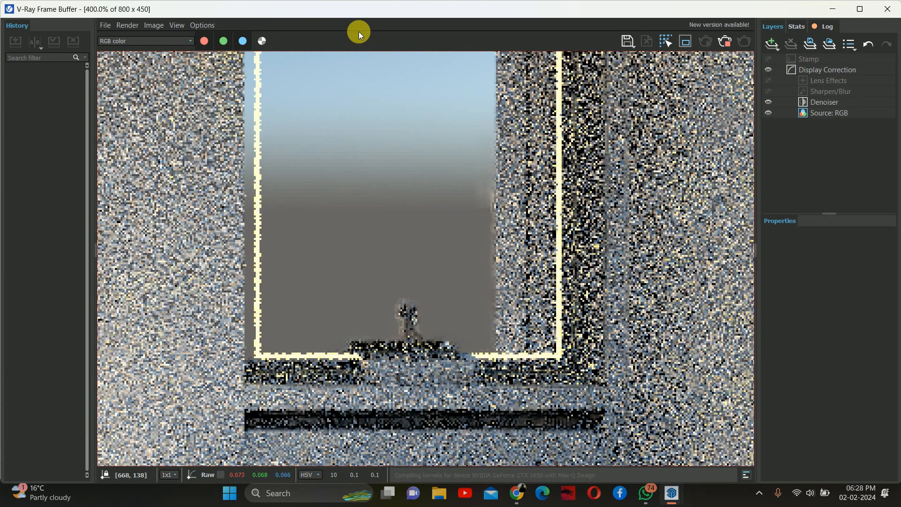
scroll(565, 246, down, 1)
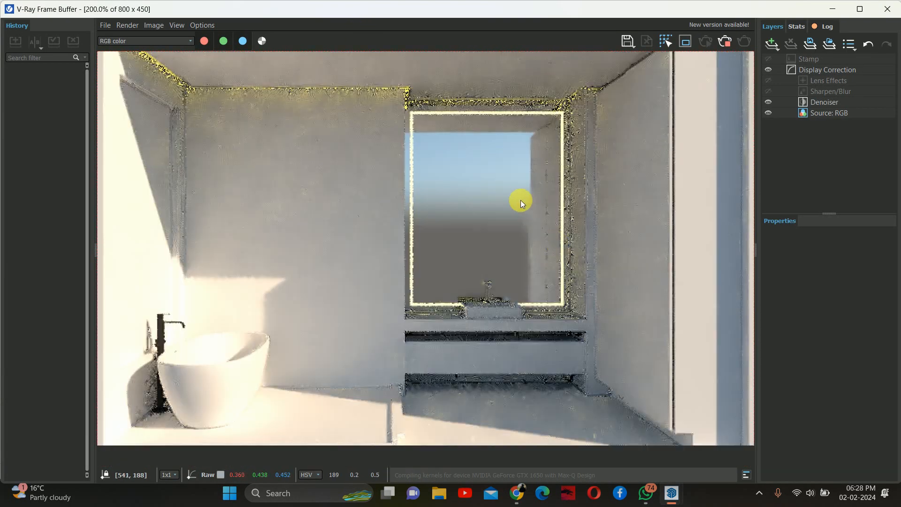
scroll(519, 319, up, 1)
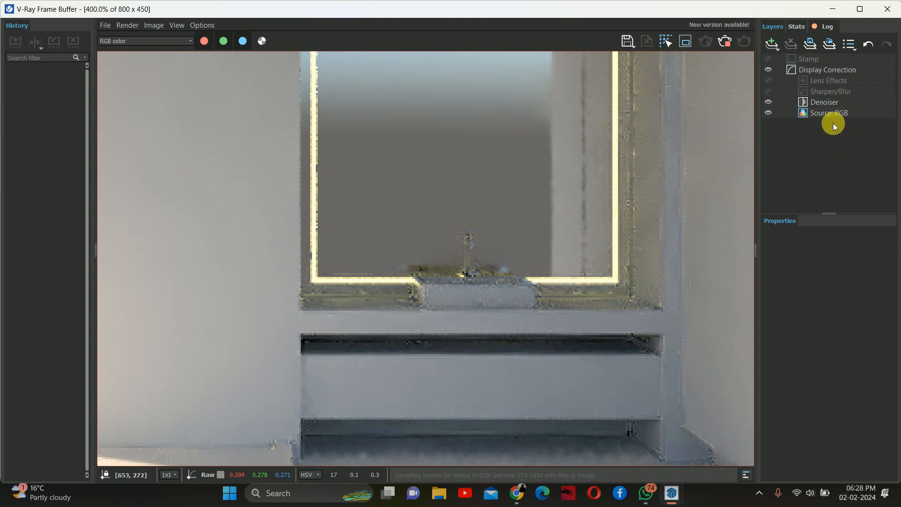
scroll(564, 168, down, 1)
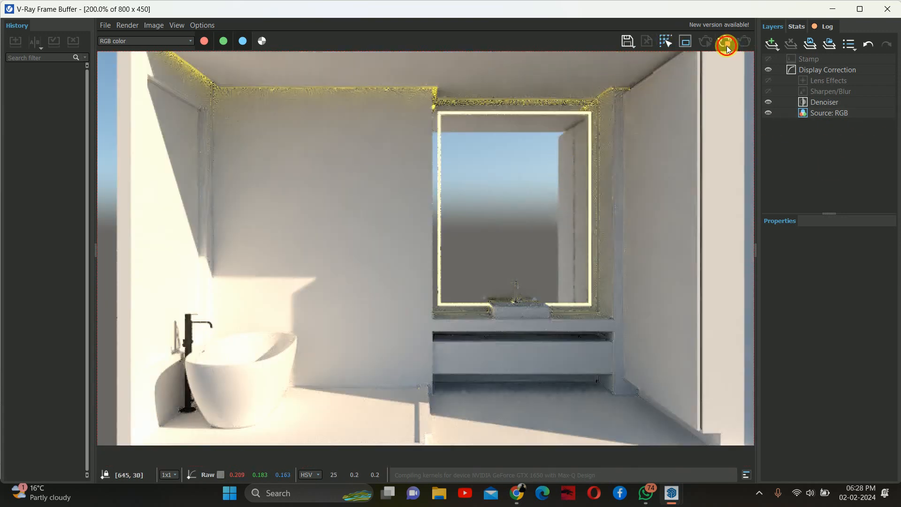
click(874, 13)
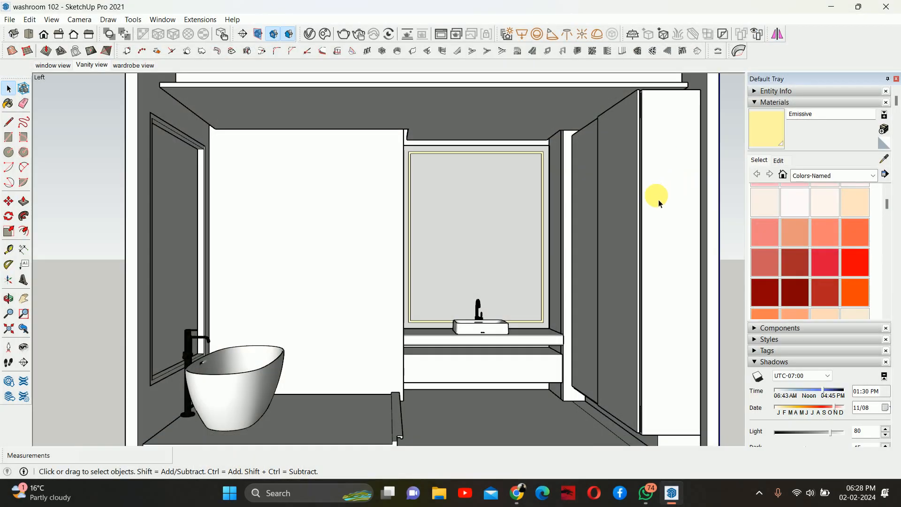
- Enter the vanity group and paint the recessed strip beneath the countertop with the Emissive material
scroll(519, 316, up, 4)
mouse_move(496, 380)
middle_down()
mouse_move(639, 319)
mouse_move(545, 336)
mouse_move(578, 332)
mouse_move(563, 338)
middle_up()
scroll(500, 338, up, 3)
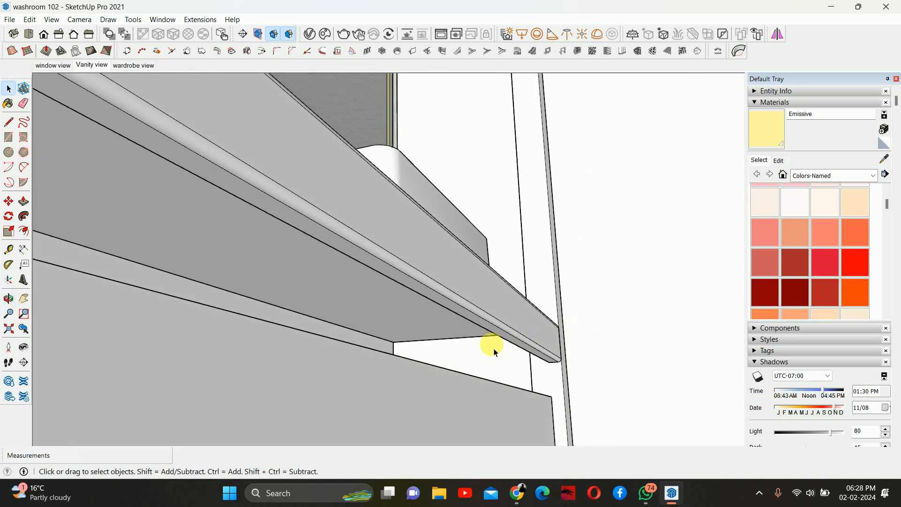
middle_drag(492, 316, 650, 315)
double_click(474, 340)
click(766, 117)
mouse_move(543, 338)
middle_down()
mouse_move(469, 374)
mouse_move(594, 380)
mouse_move(537, 375)
middle_up()
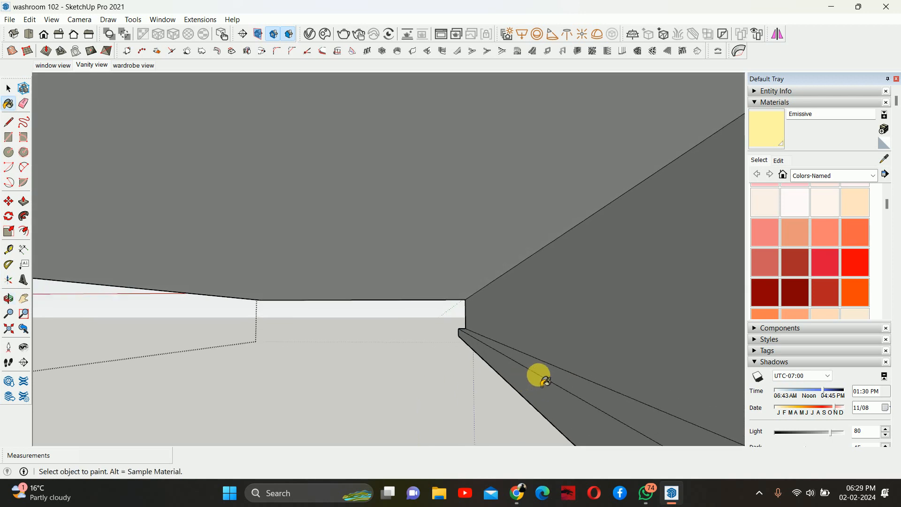
click(550, 374)
click(558, 340)
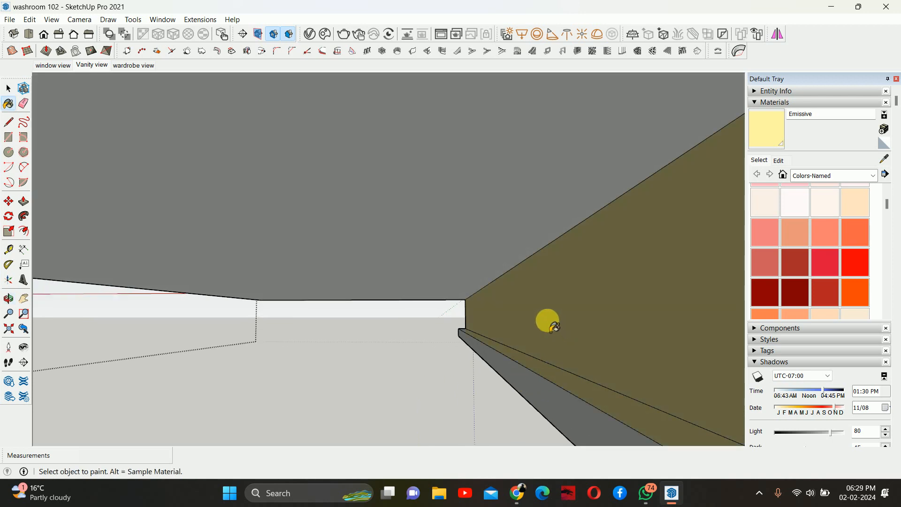
- Copy the strip's edge about 50 mm to split off a new face, and paint that face Emissive
middle_drag(545, 318, 541, 296)
key(space)
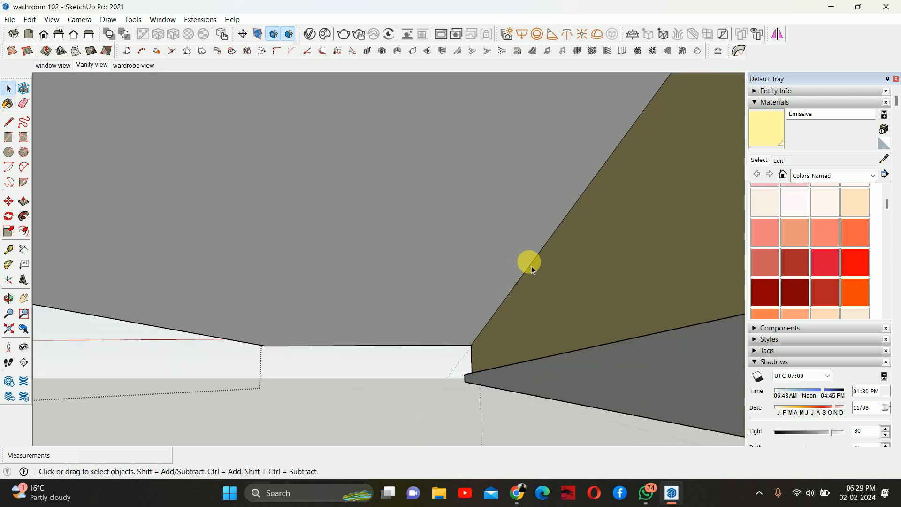
click(526, 261)
click(512, 295)
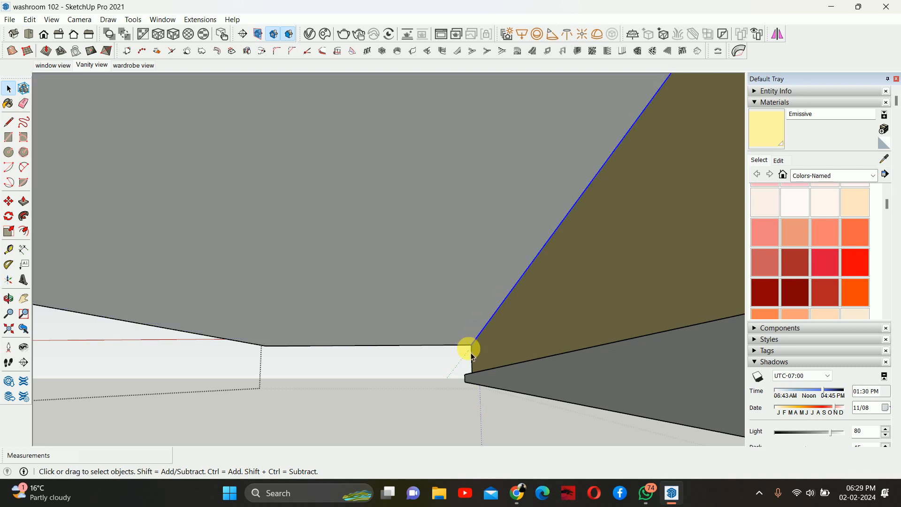
key(m)
key(ctrl)
click(471, 346)
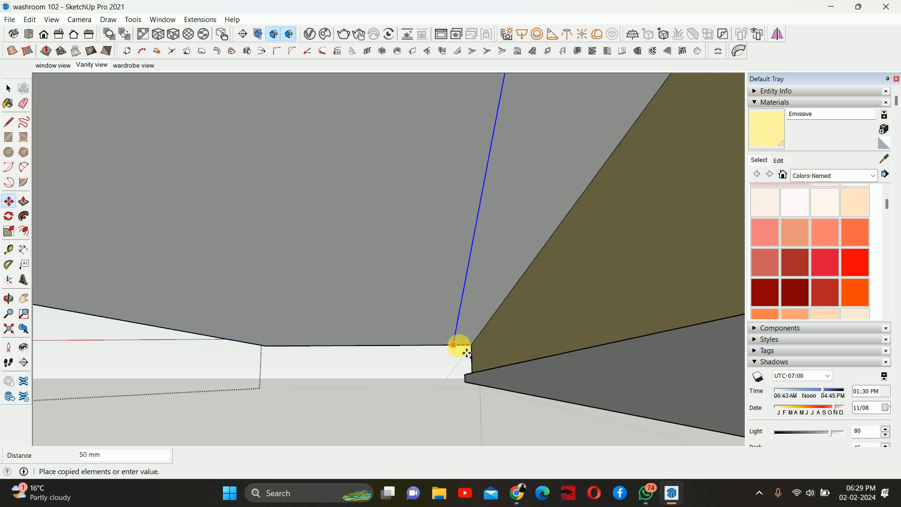
click(466, 353)
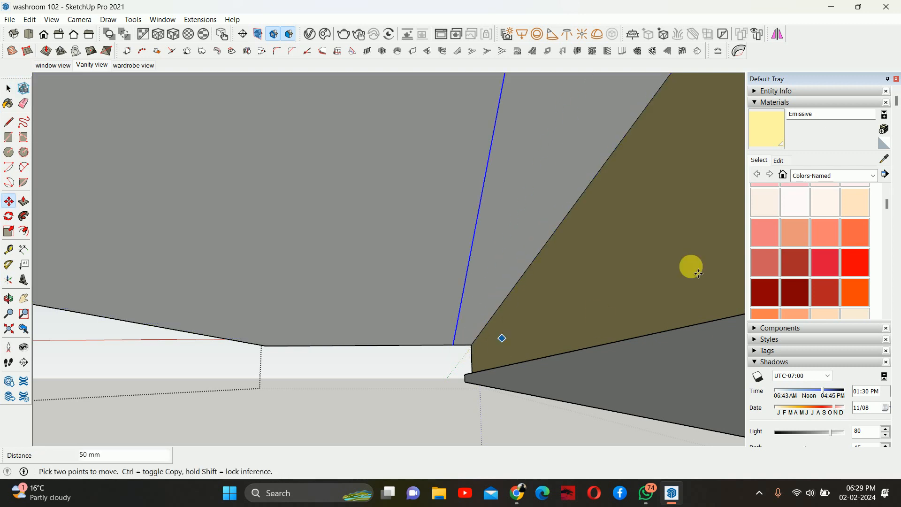
key(b)
click(502, 190)
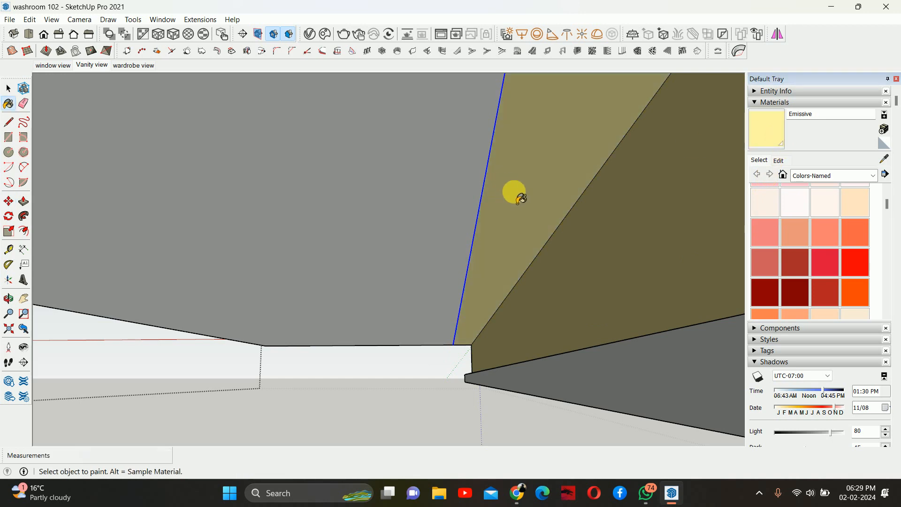
- Return to the Vanity view, run an interactive render, and inspect the glowing strip under the countertop before stopping it
mouse_move(530, 205)
middle_down()
mouse_move(391, 206)
mouse_move(402, 208)
middle_up()
key(space)
scroll(403, 211, down, 5)
scroll(413, 221, down, 2)
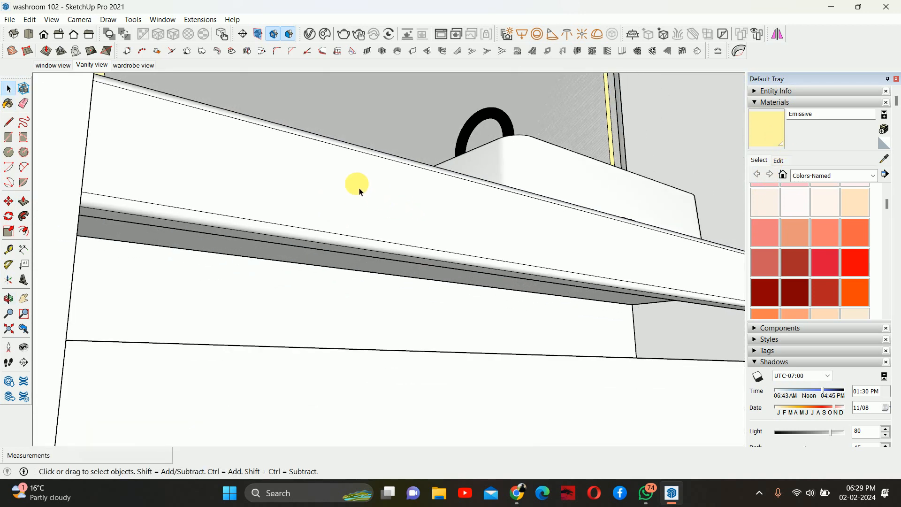
click(99, 68)
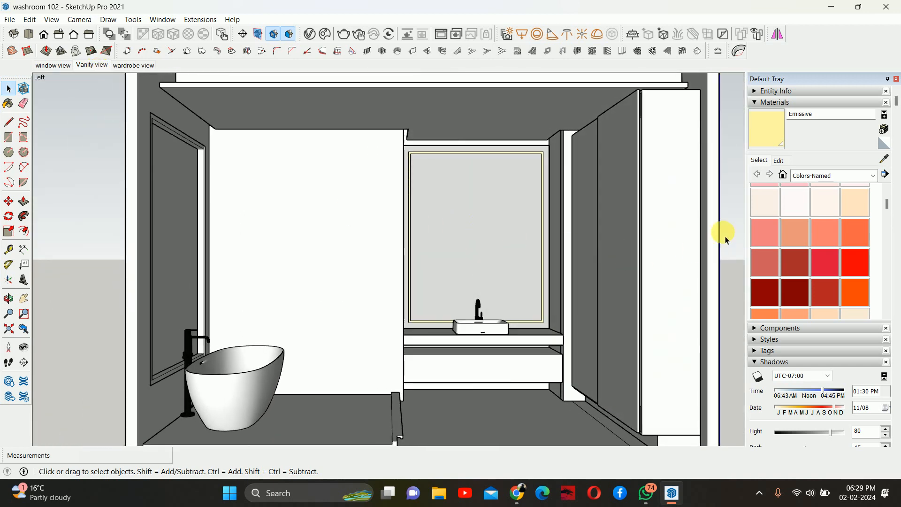
shift+middle_drag(382, 133, 380, 115)
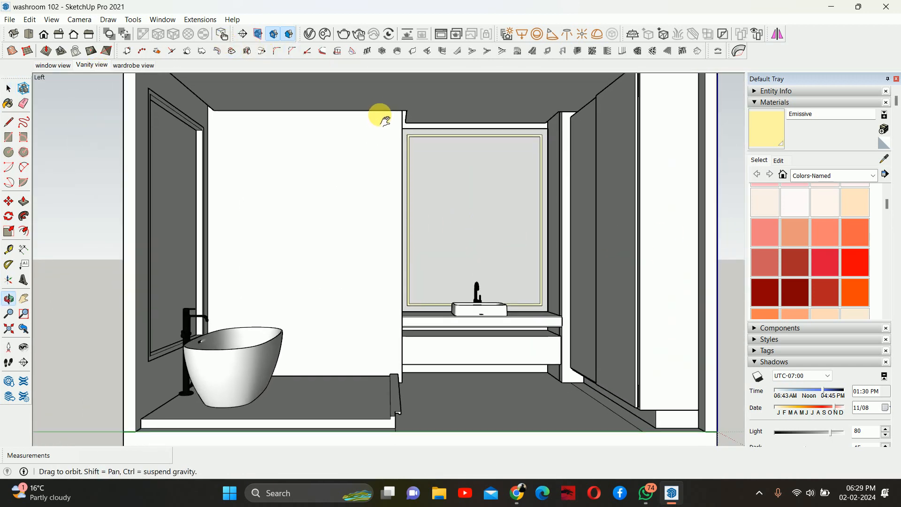
click(358, 35)
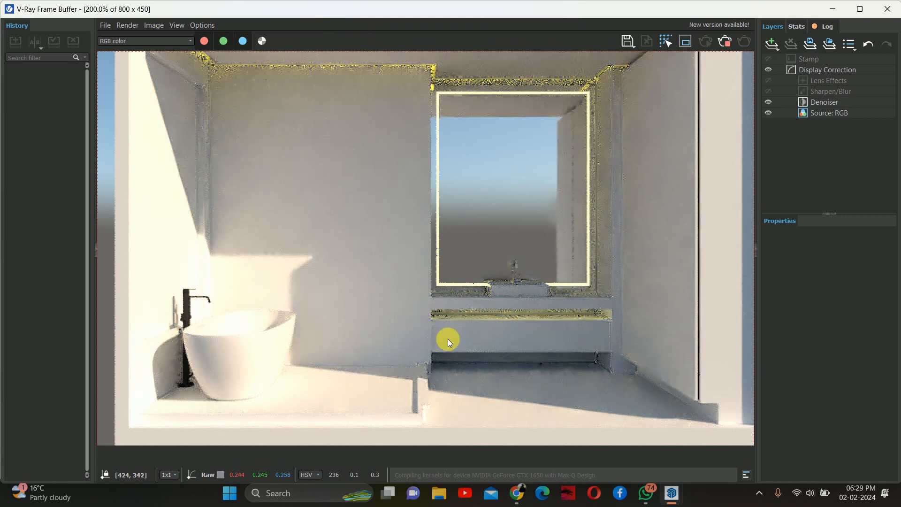
scroll(544, 370, up, 2)
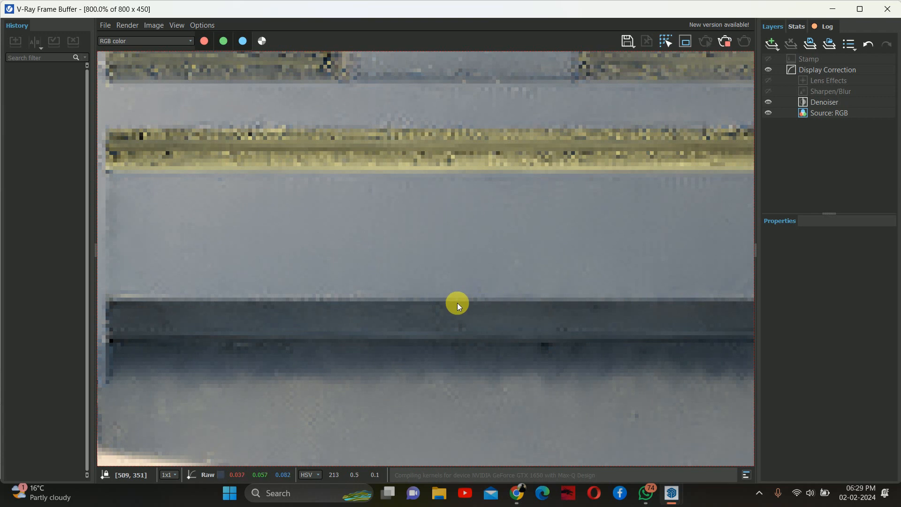
scroll(458, 302, down, 1)
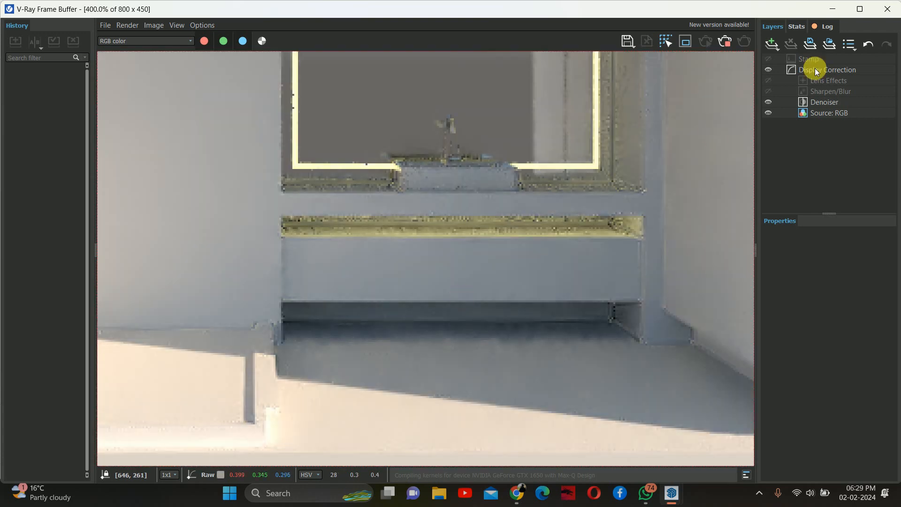
click(730, 41)
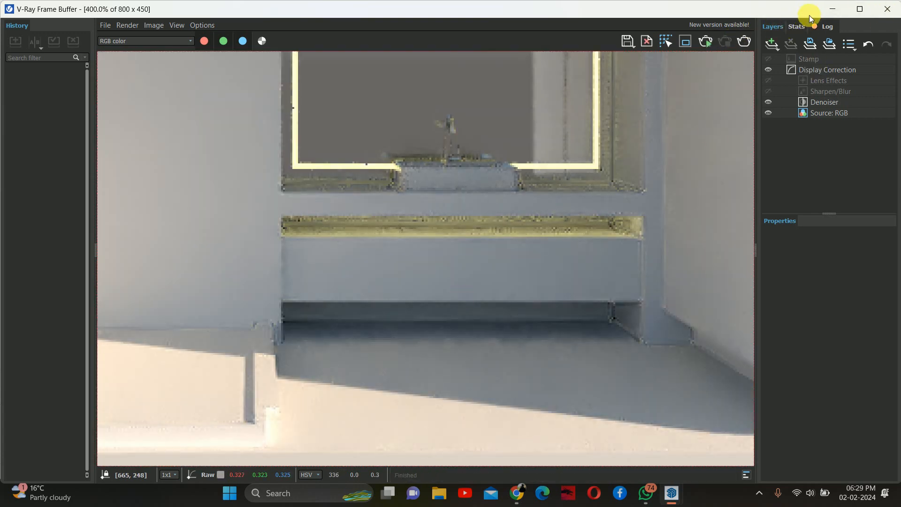
click(860, 7)
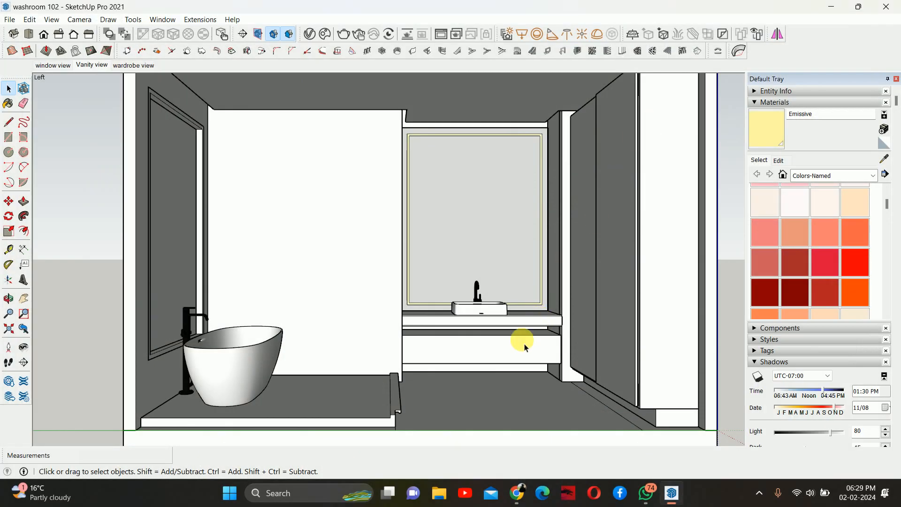
- Copy the right edge of the vanity box's sloped face 20 mm inward
scroll(478, 350, up, 2)
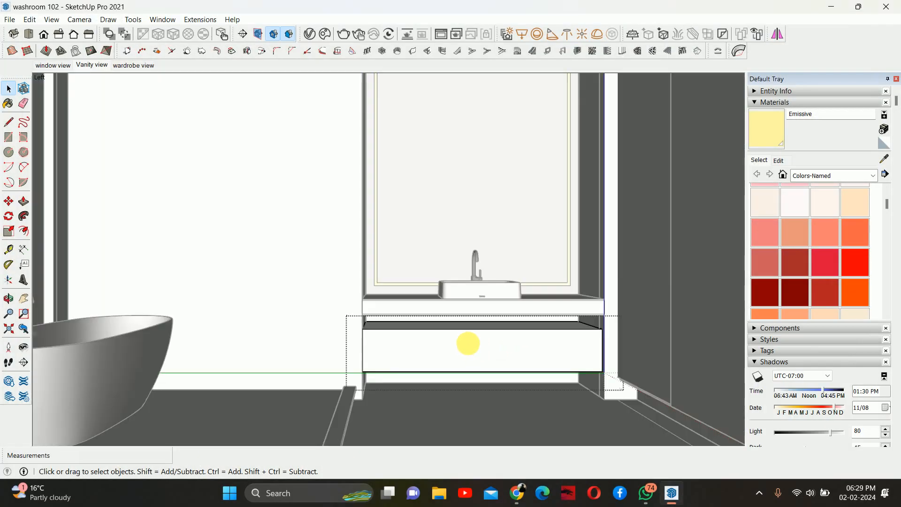
middle_drag(466, 346, 539, 395)
scroll(458, 302, up, 3)
middle_drag(458, 301, 508, 262)
click(507, 258)
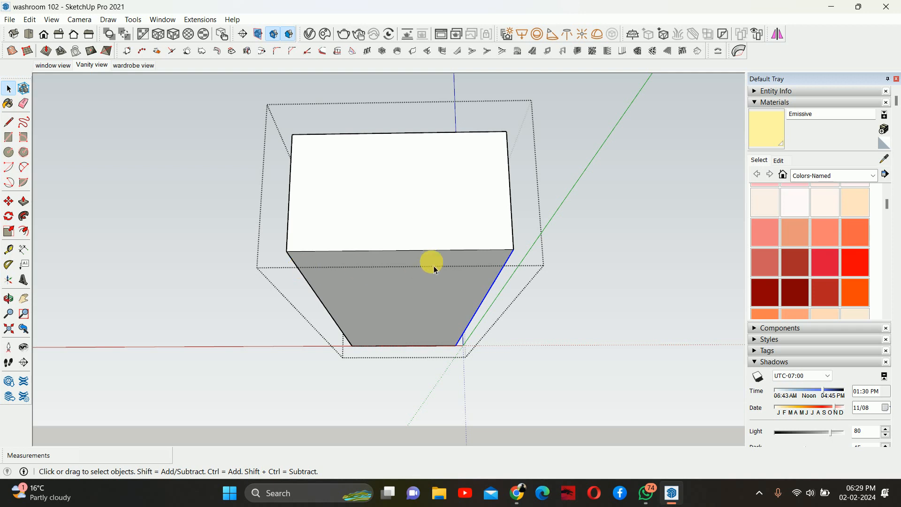
key(m)
click(511, 250)
key(ctrl)
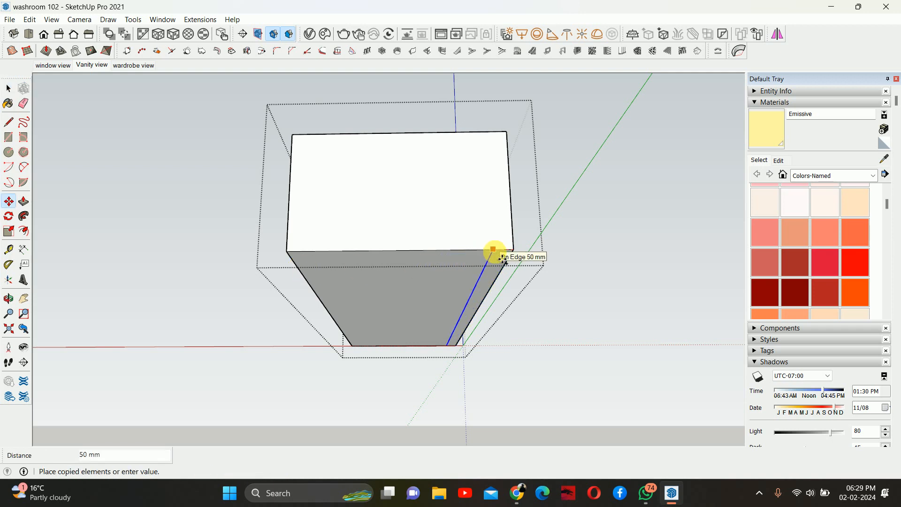
text(20)
key(Return)
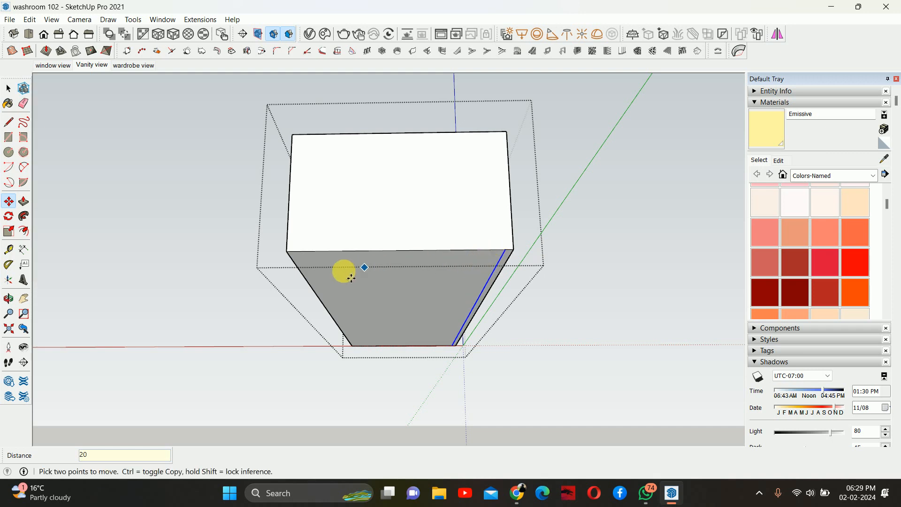
- Copy the left edge of the sloped face about 45 mm inward
key(space)
click(299, 274)
key(m)
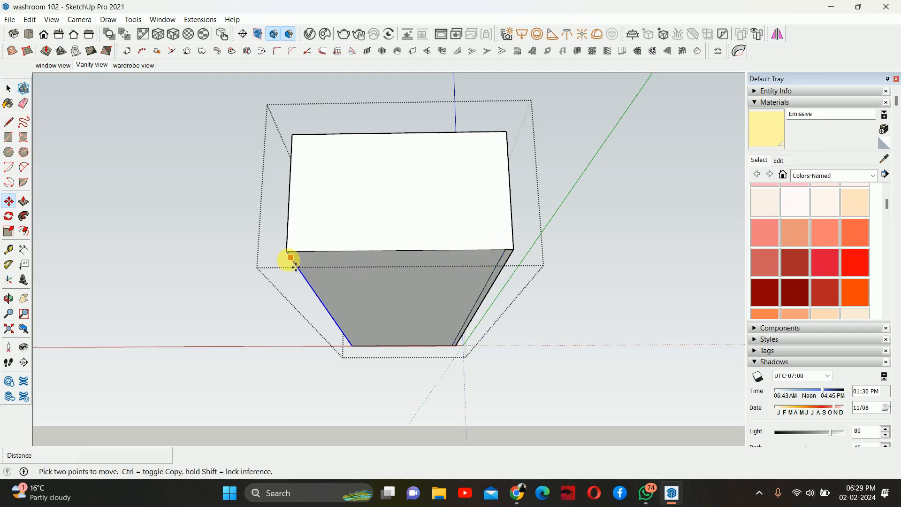
click(288, 252)
key(ctrl)
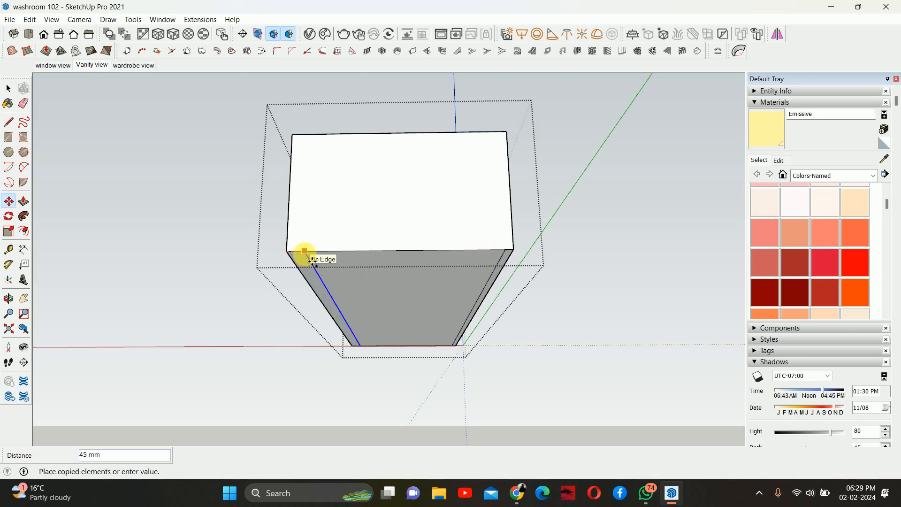
click(304, 252)
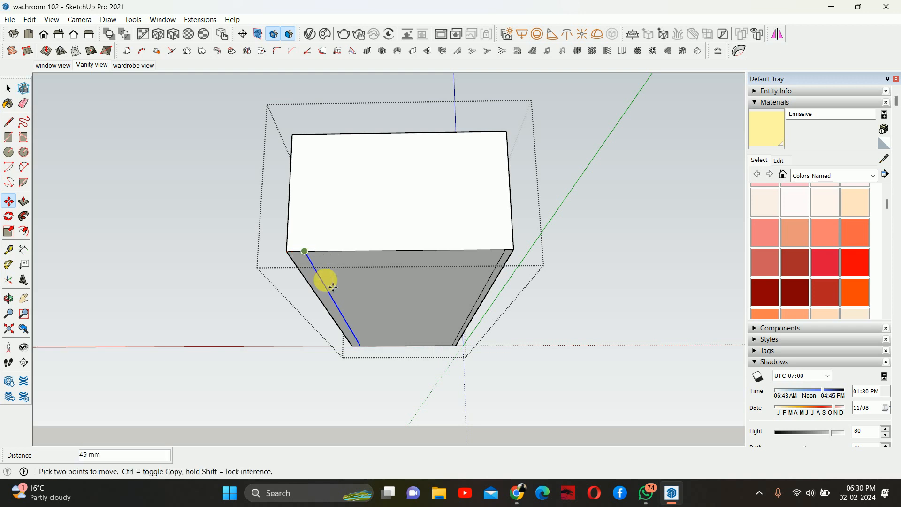
key(space)
- Paint the new left strip on the vanity box's sloped face with the Emissive material
key(b)
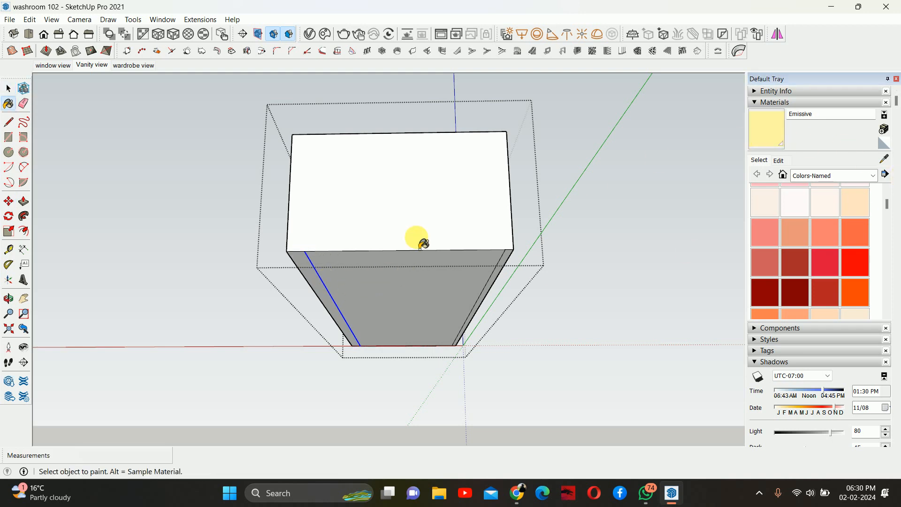
key(space)
click(757, 137)
scroll(429, 302, up, 3)
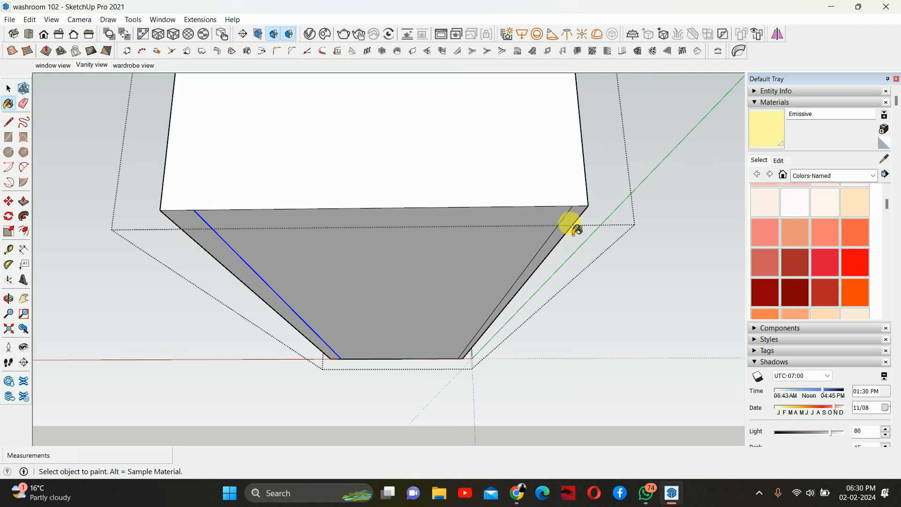
click(212, 245)
key(space)
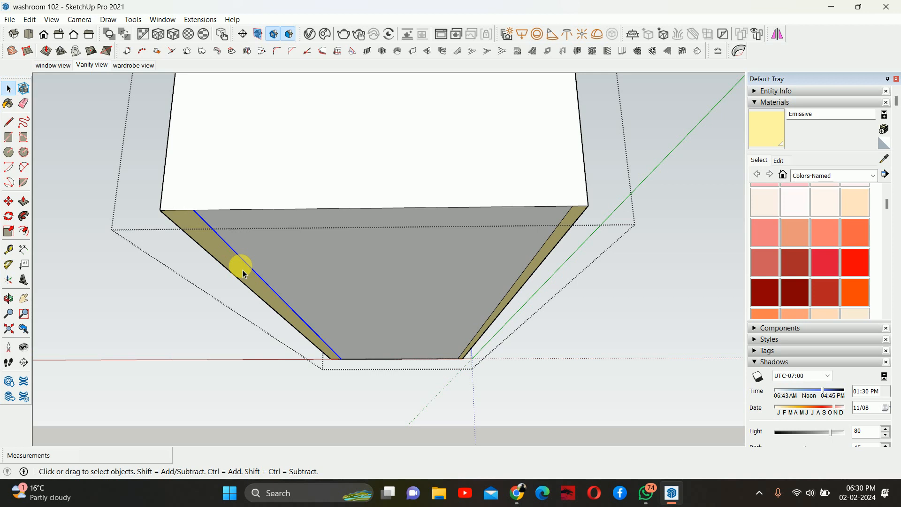
- Push the left Emissive strip about 8 mm into the sloped face
key(p)
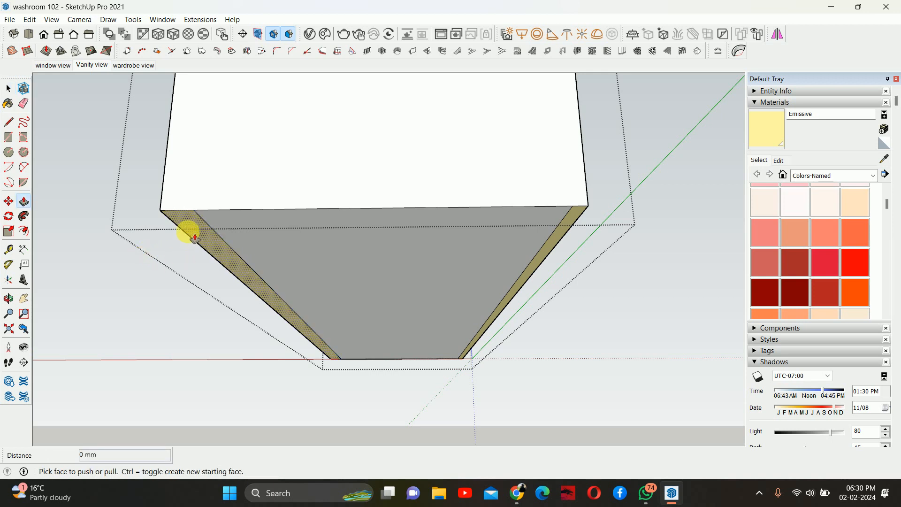
drag(201, 233, 201, 229)
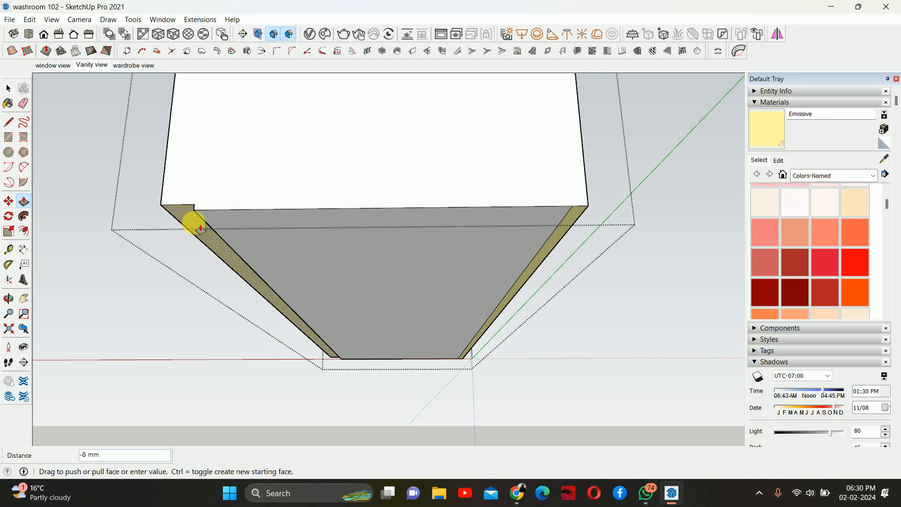
key(Return)
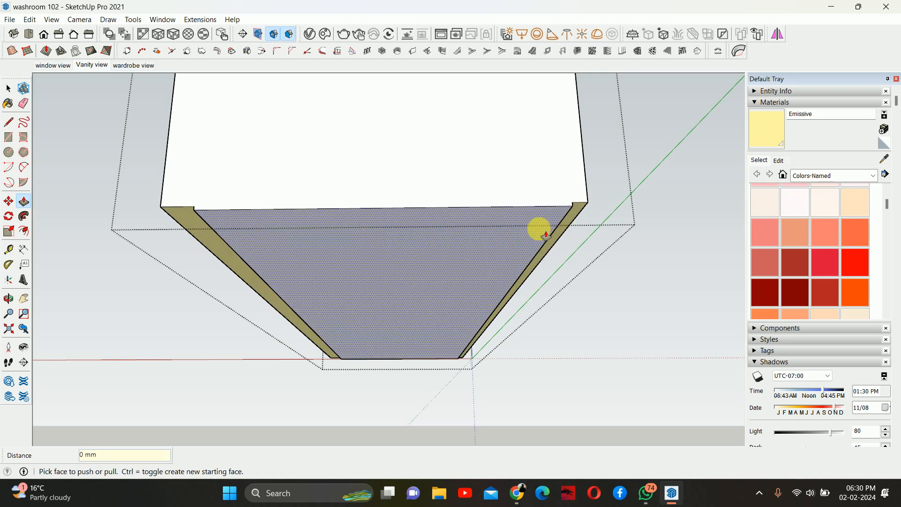
- Move the inner edge of the right strip 10 mm along the sloped face
key(space)
scroll(580, 220, up, 2)
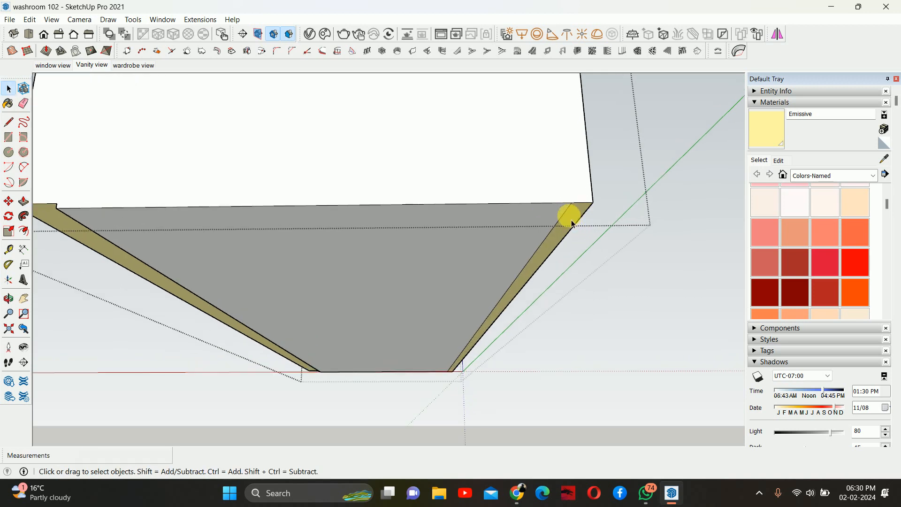
click(566, 211)
key(m)
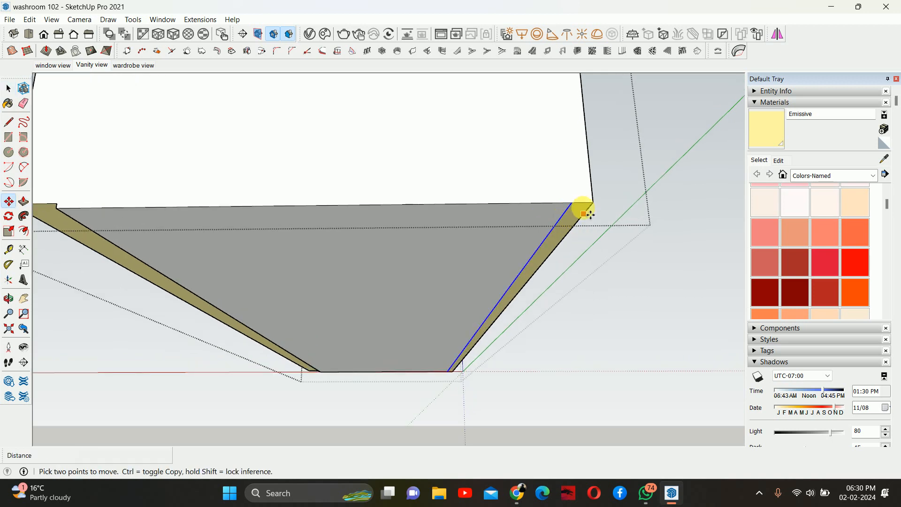
click(573, 204)
text(10)
key(Return)
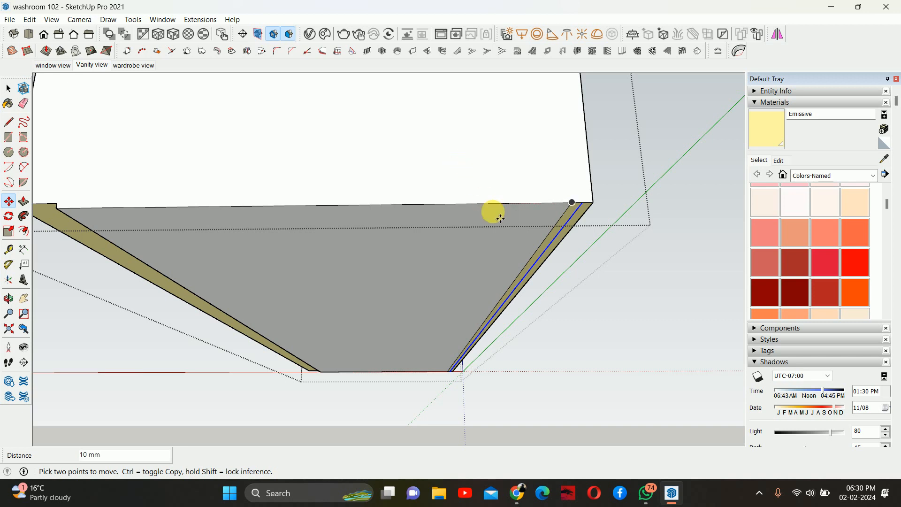
key(space)
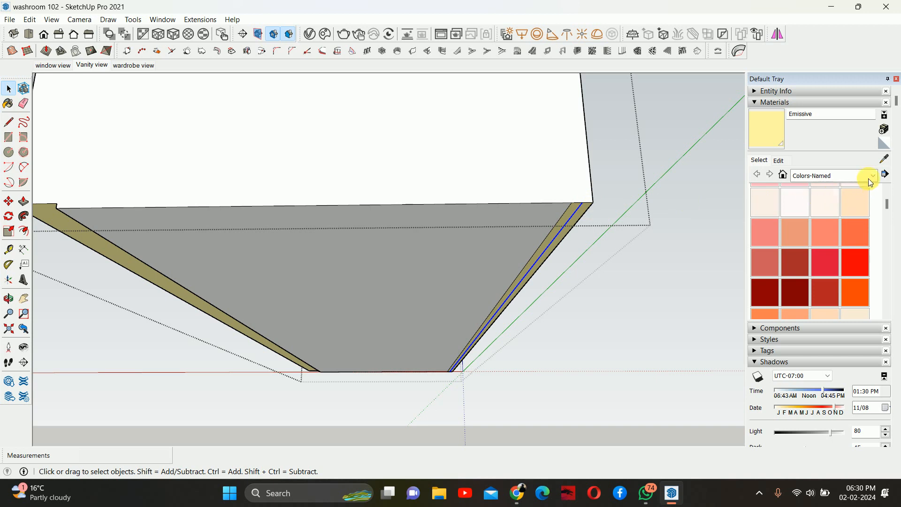
- Sample the Default material from the vanity box's sloped face
click(884, 159)
click(578, 223)
middle_drag(578, 222, 577, 211)
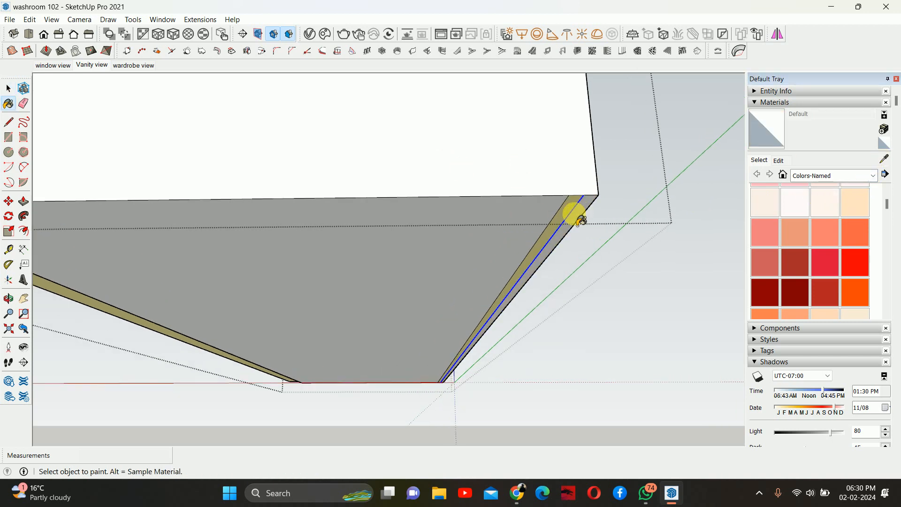
- Move the right strip's edge another 10 mm across the sloped face
key(space)
click(569, 201)
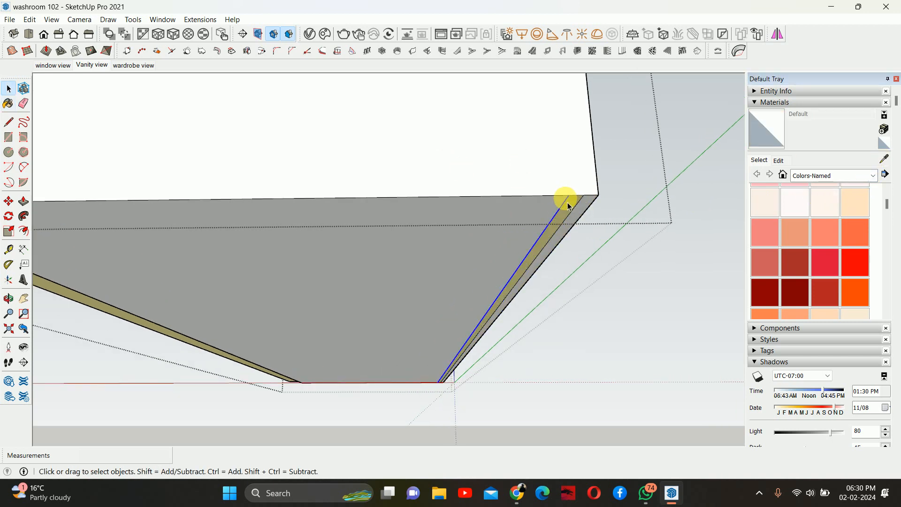
key(m)
click(568, 199)
click(559, 203)
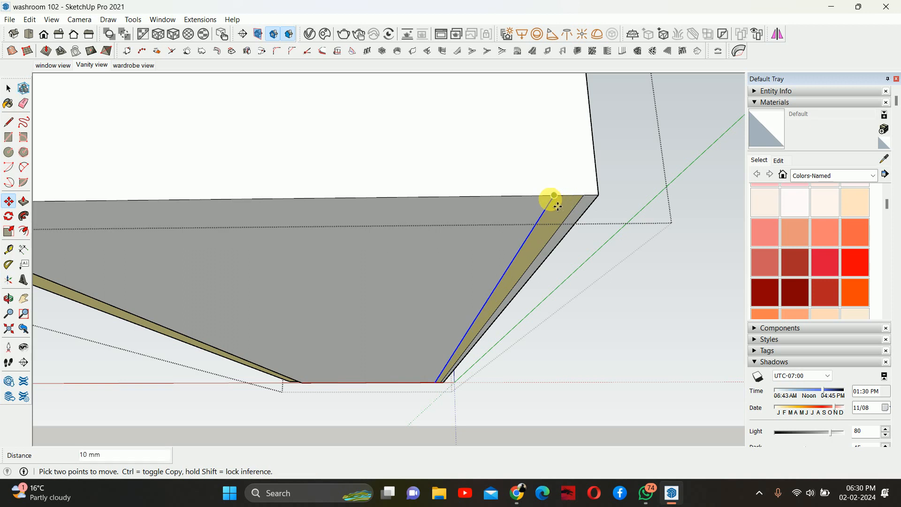
- Push/pull the right strip 5 mm
key(p)
click(563, 209)
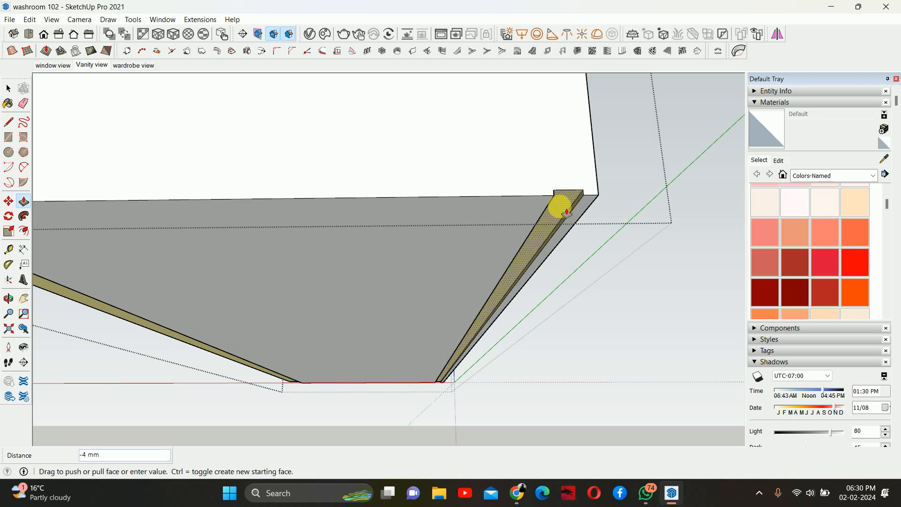
key(Return)
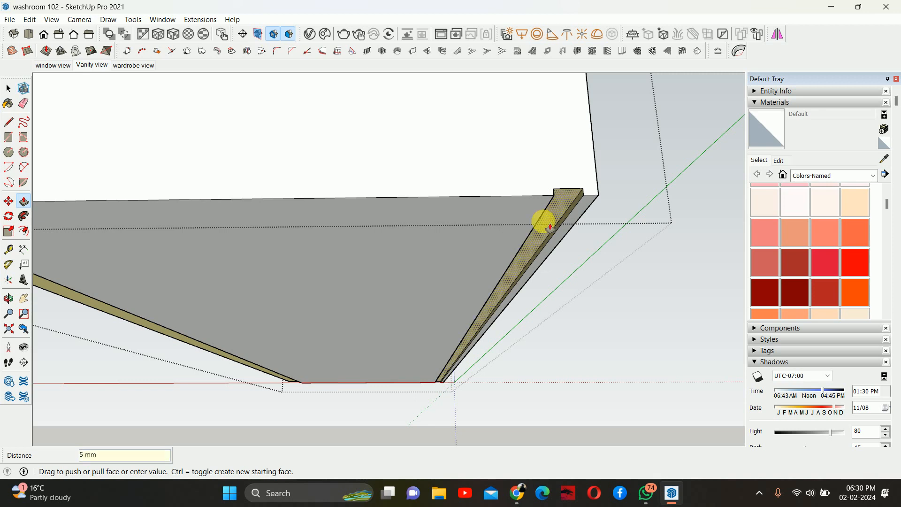
- Pull the left strip out to the same height as the right strip
scroll(476, 238, down, 2)
middle_drag(448, 241, 197, 227)
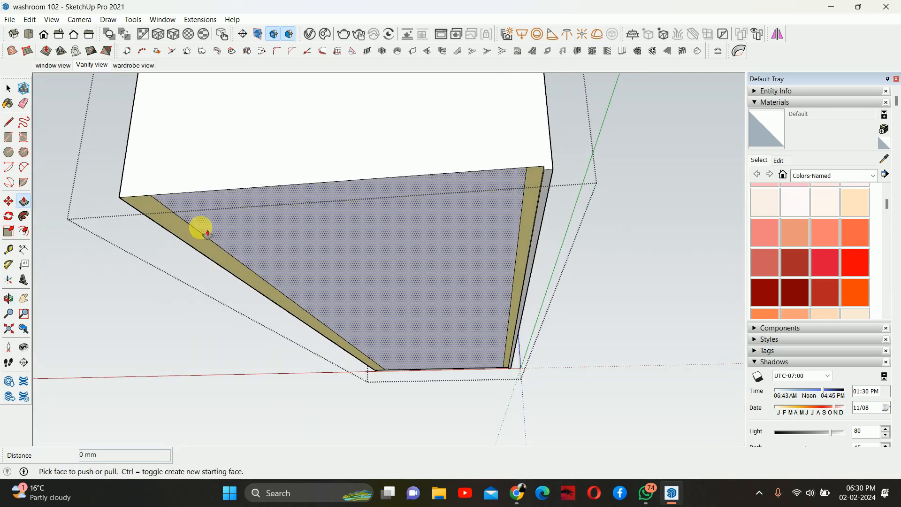
click(183, 226)
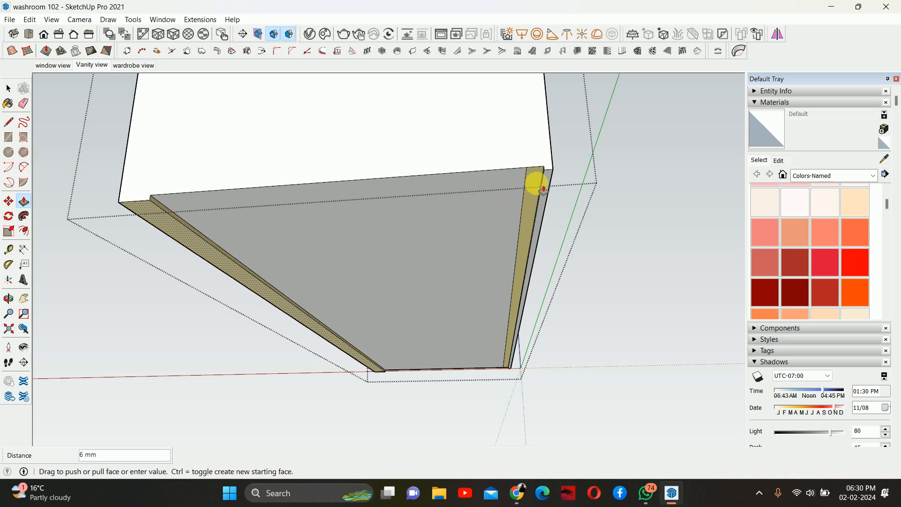
click(552, 172)
middle_drag(418, 198, 179, 125)
key(space)
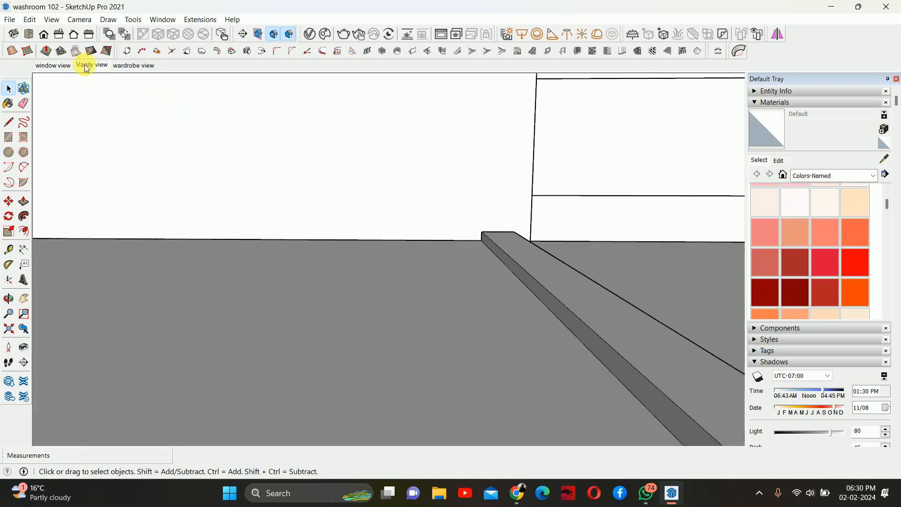
- Return to the Vanity view, run an interactive render, inspect the vanity strips, and close the frame buffer
click(86, 67)
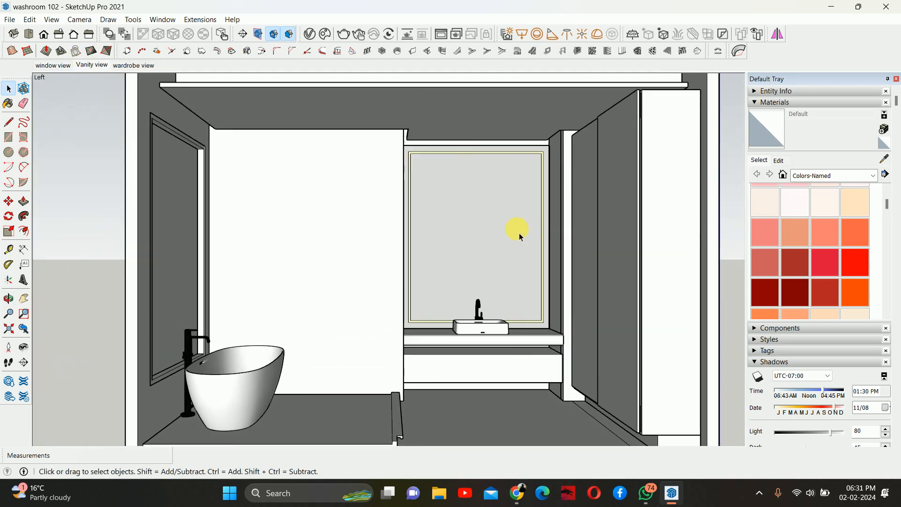
click(356, 34)
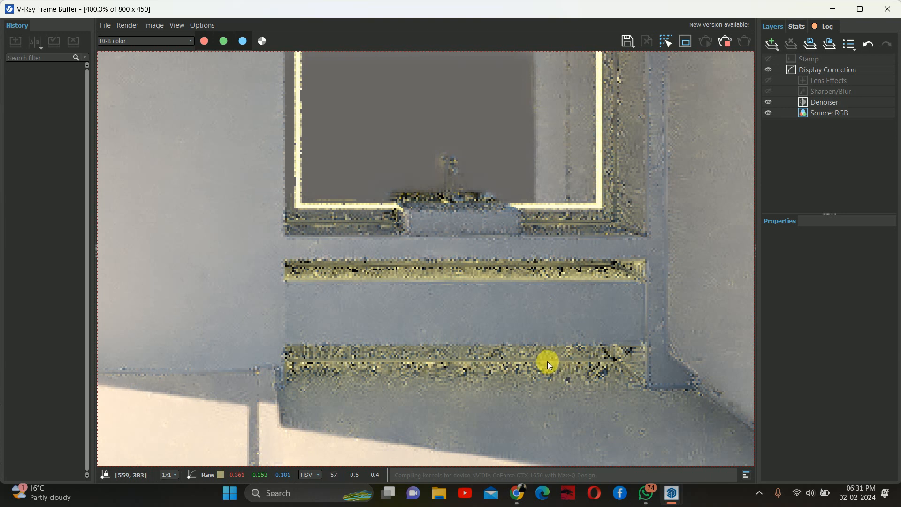
scroll(544, 361, down, 1)
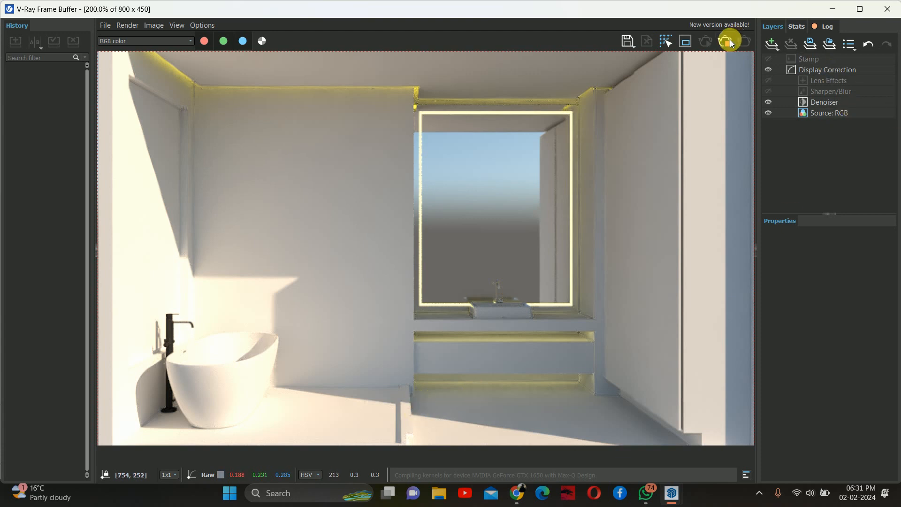
click(887, 9)
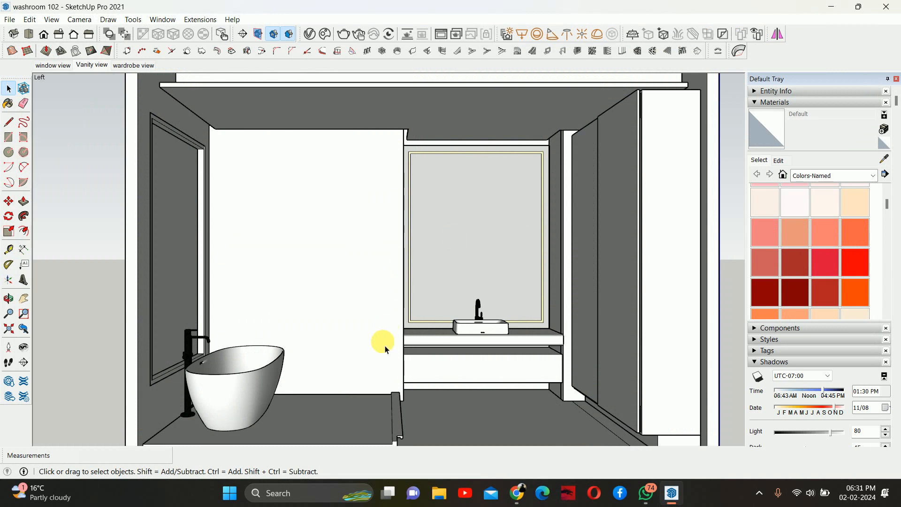
- Sample the Emissive material from the mirror's light strip
scroll(384, 350, up, 10)
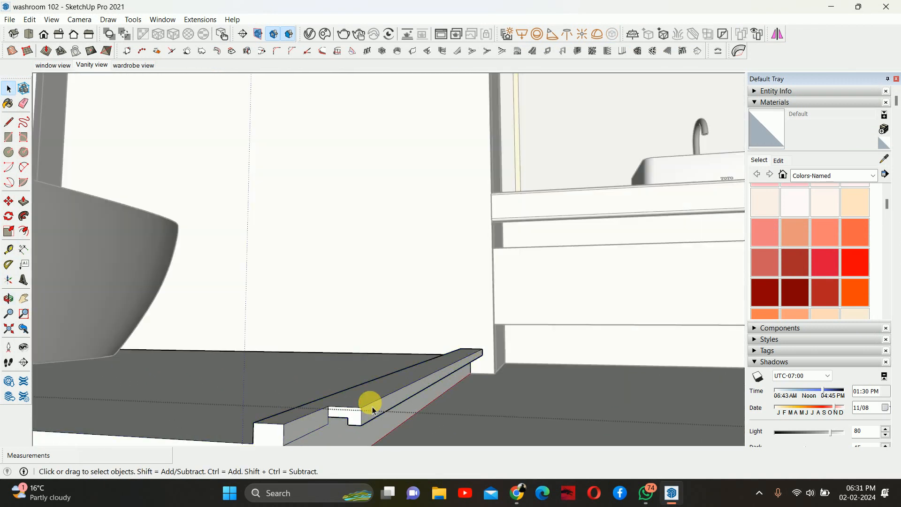
middle_drag(372, 406, 441, 285)
scroll(420, 258, up, 4)
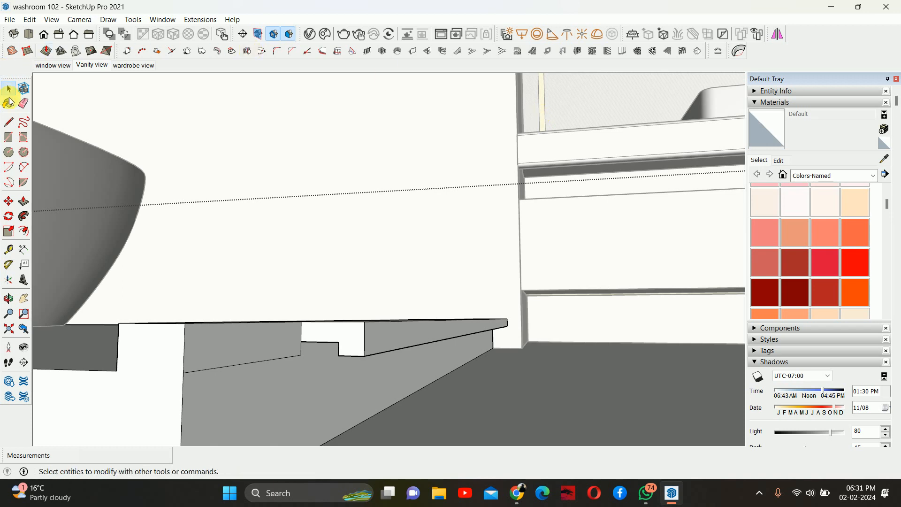
click(17, 123)
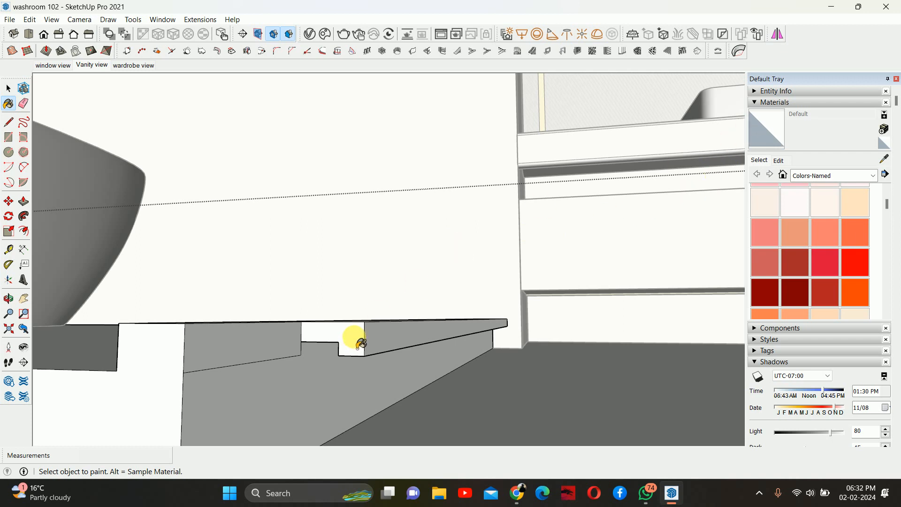
key(alt)
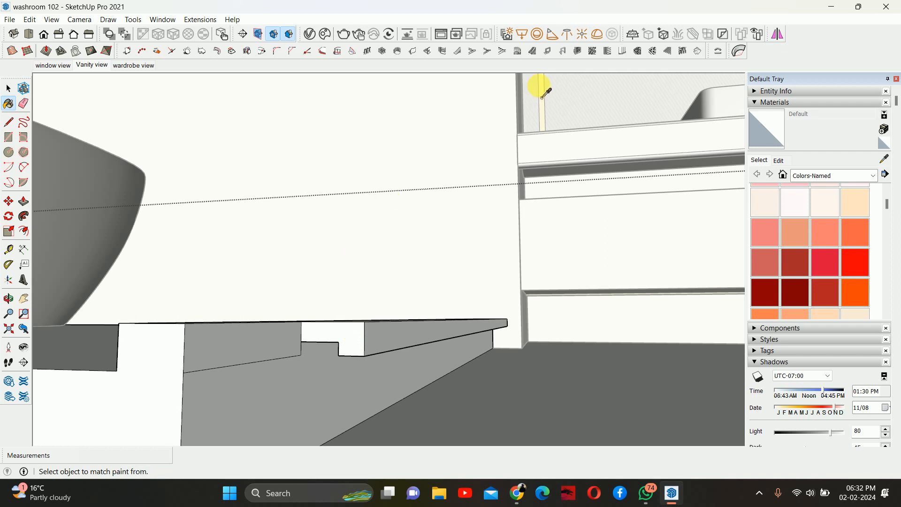
alt+scroll(549, 108, up, 2)
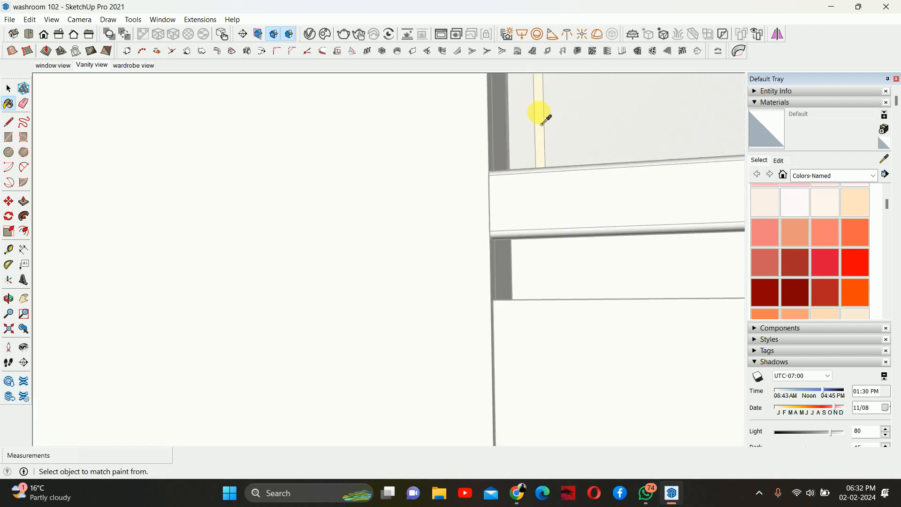
alt+click(546, 120)
- Paint the recessed face of the floor step's notch beside the tub with Emissive
scroll(547, 129, down, 5)
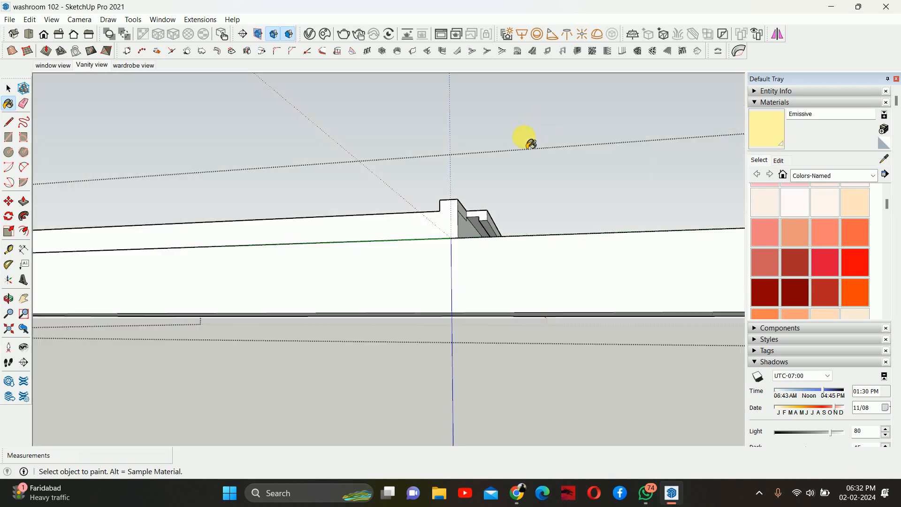
middle_drag(508, 183, 503, 212)
scroll(492, 221, up, 6)
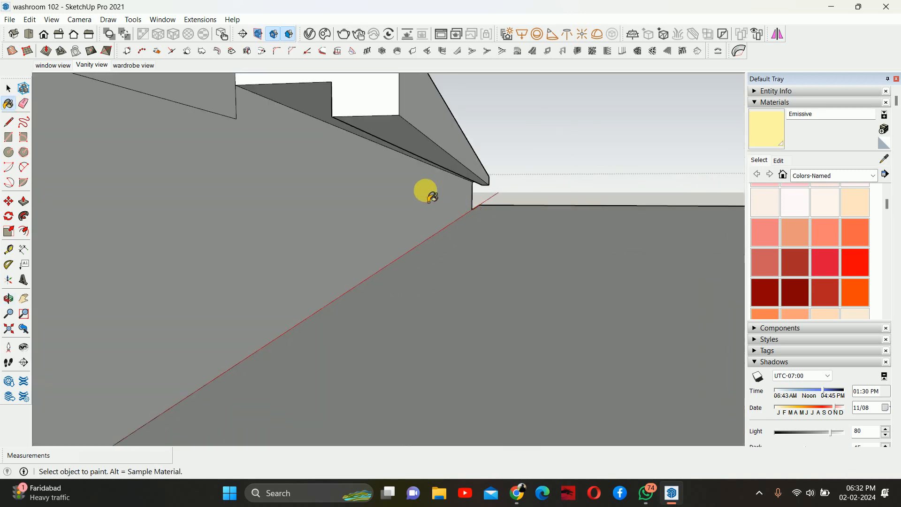
middle_drag(426, 193, 439, 169)
click(465, 125)
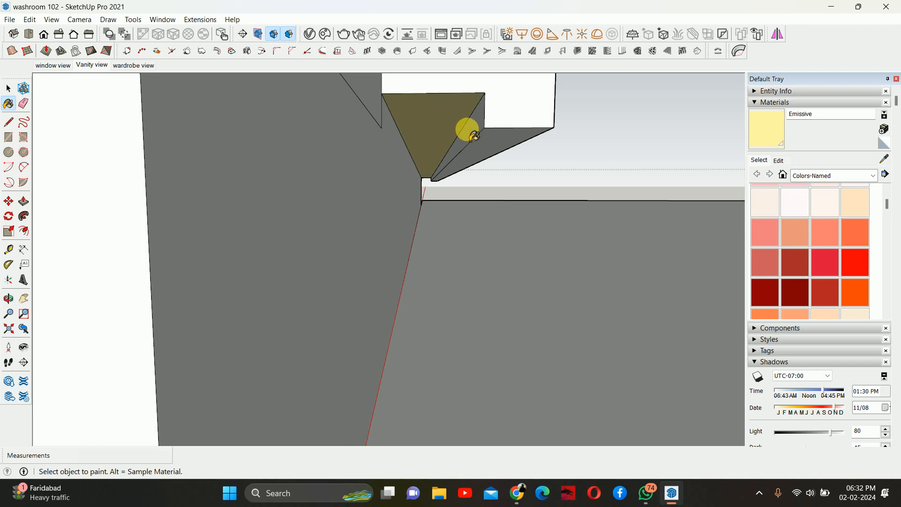
middle_drag(474, 135, 422, 139)
scroll(422, 139, down, 8)
key(space)
- Switch to the window view, run an interactive render, and inspect the glowing floor strip
scroll(495, 172, down, 3)
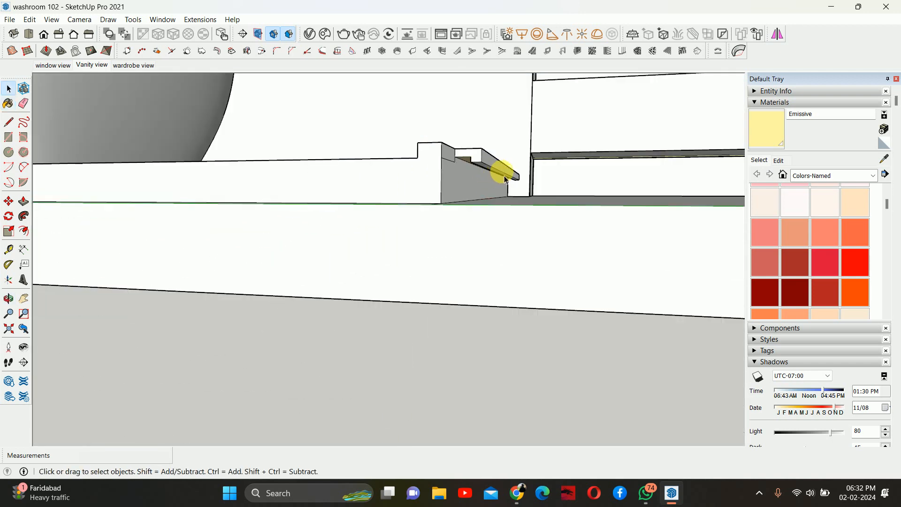
middle_drag(464, 185, 422, 225)
scroll(478, 215, down, 5)
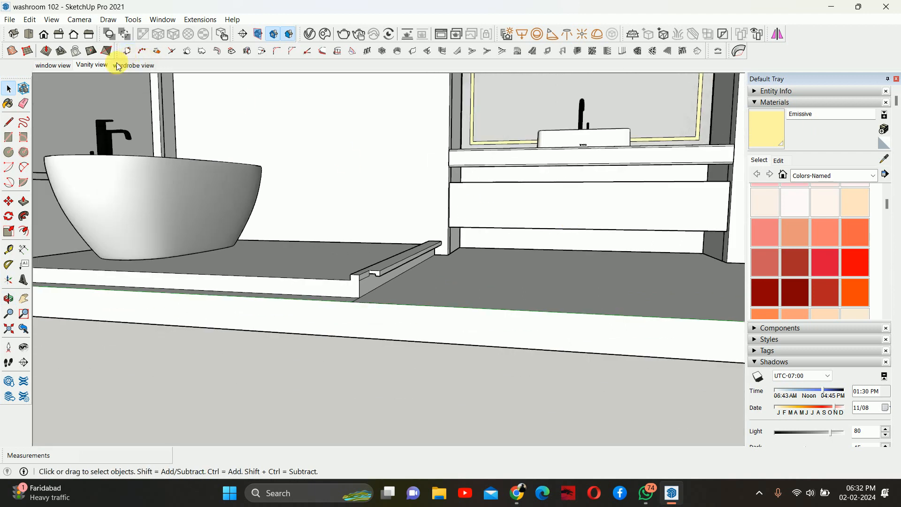
click(53, 67)
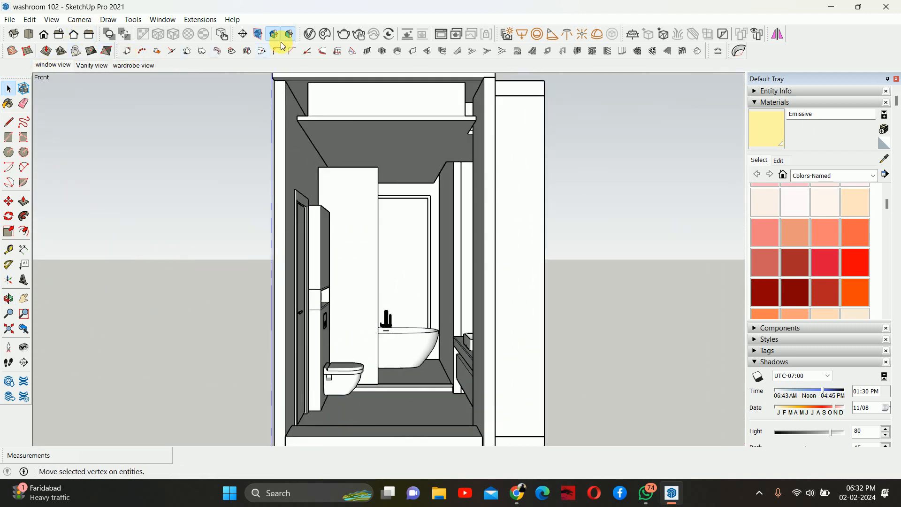
click(347, 34)
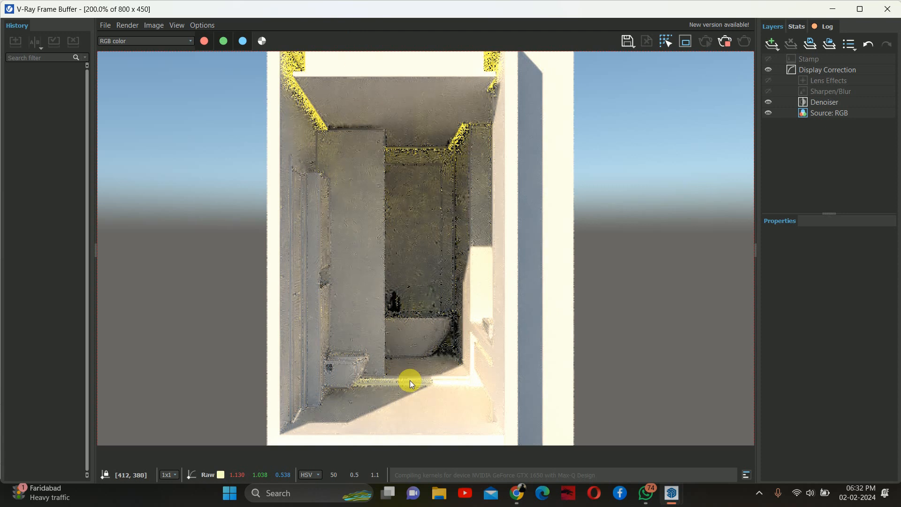
scroll(411, 379, up, 4)
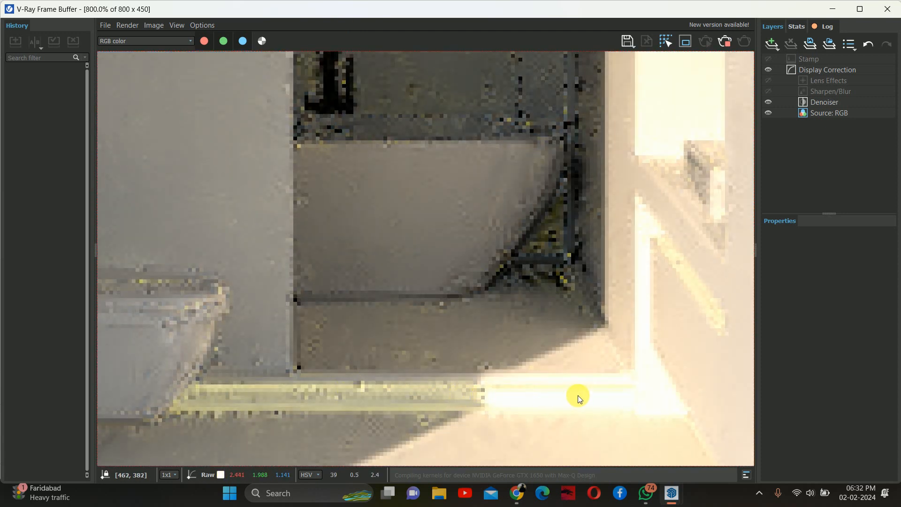
- Copy the front edge of the niche ceiling above the toilet back about 20 mm to split off a strip
scroll(563, 361, down, 4)
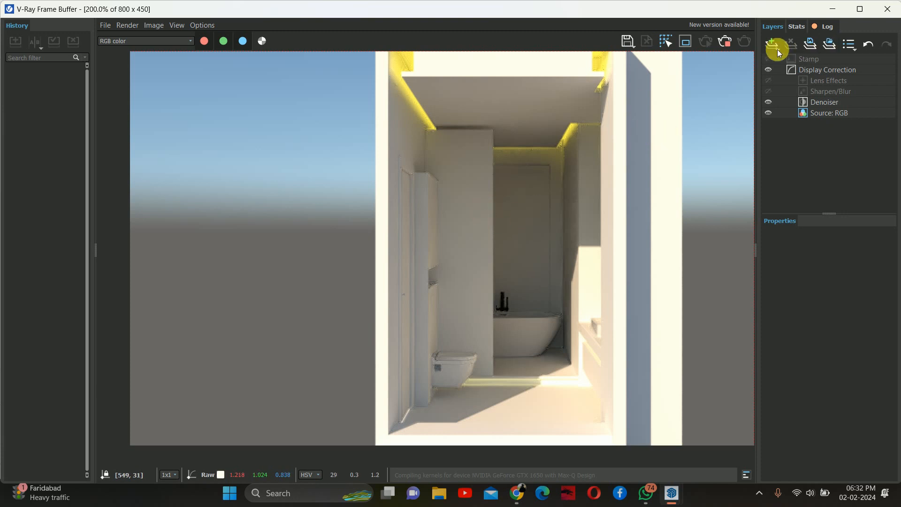
click(887, 9)
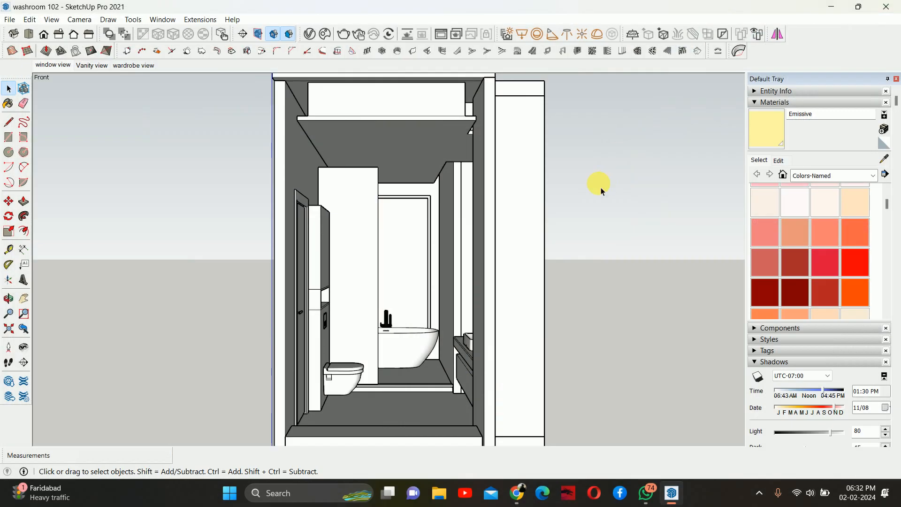
middle_drag(408, 268, 344, 362)
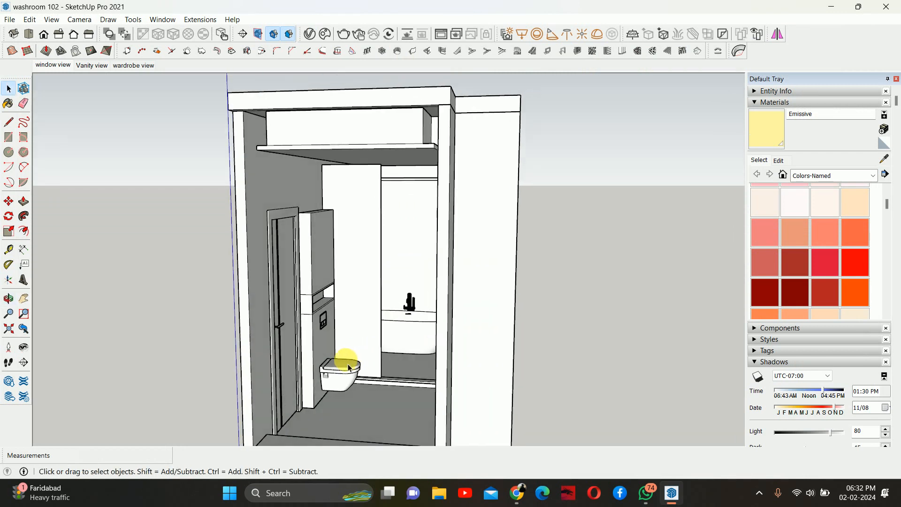
scroll(313, 417, up, 3)
scroll(312, 414, up, 3)
middle_drag(312, 414, 327, 350)
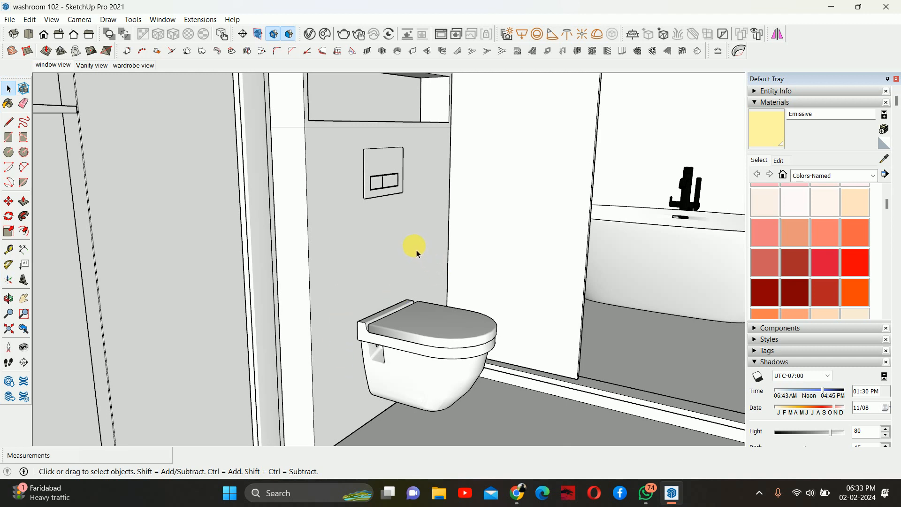
scroll(414, 247, down, 5)
middle_drag(412, 245, 410, 196)
scroll(471, 157, up, 3)
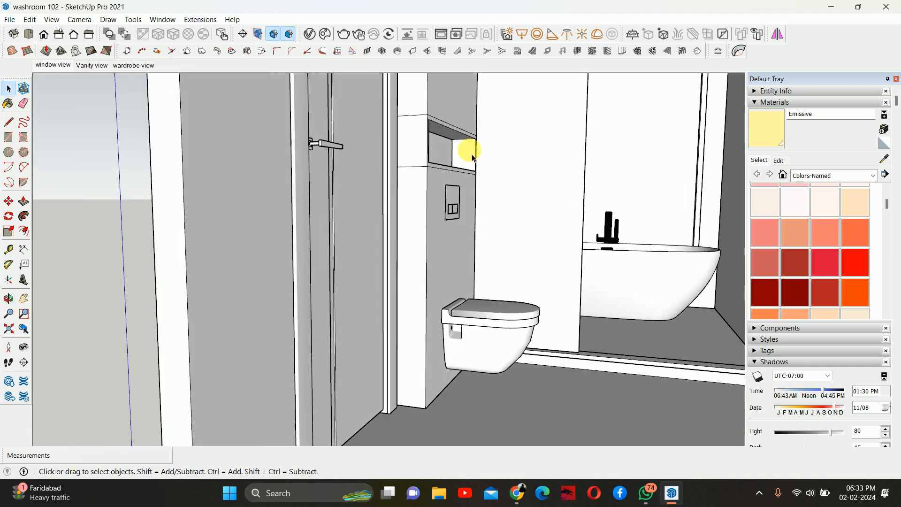
scroll(469, 152, up, 2)
scroll(445, 140, up, 1)
scroll(448, 153, up, 1)
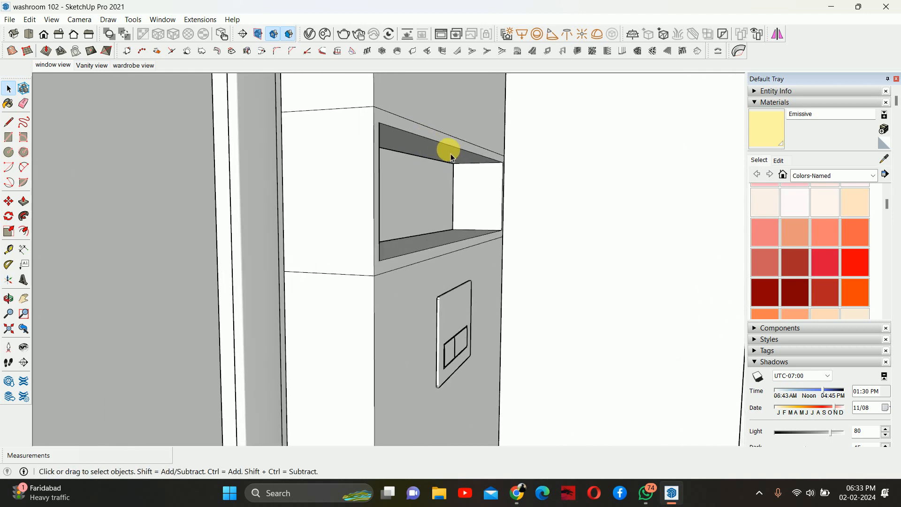
double_click(450, 154)
middle_drag(448, 154, 469, 123)
scroll(462, 137, up, 1)
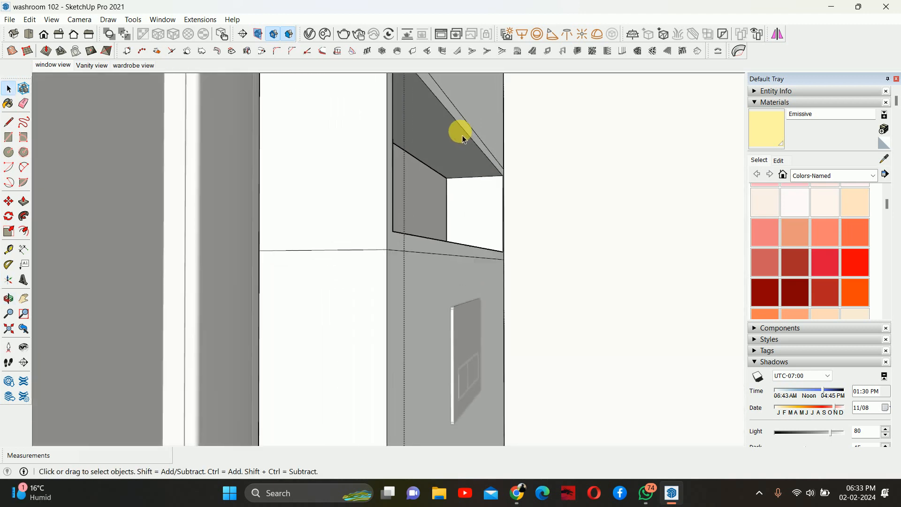
scroll(463, 140, up, 1)
key(m)
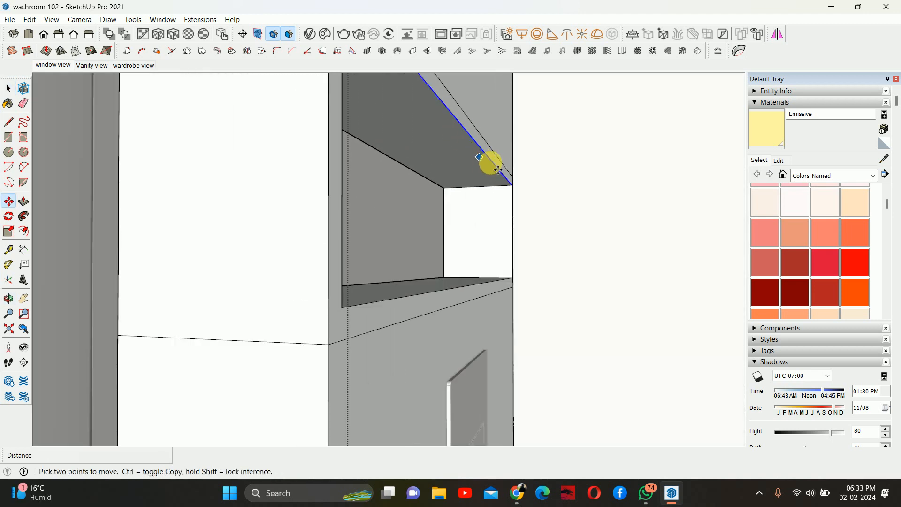
scroll(498, 169, up, 2)
click(516, 200)
key(ctrl)
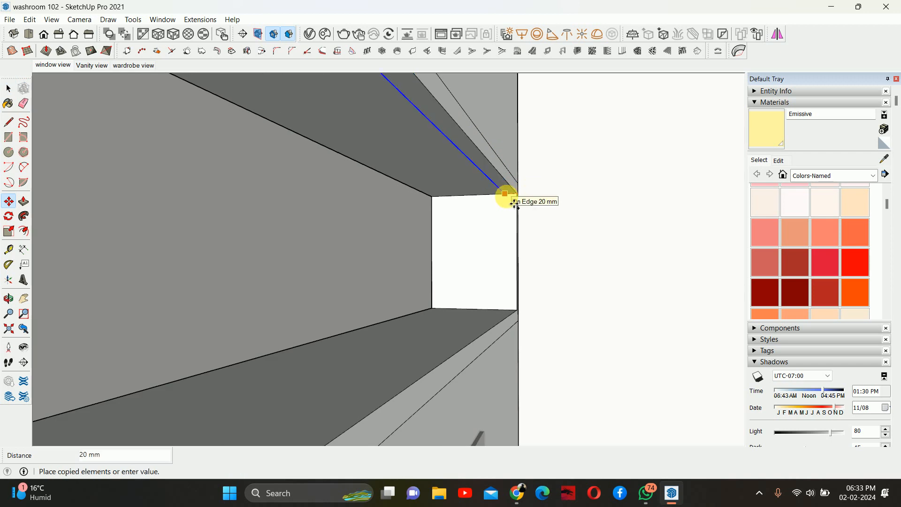
click(506, 196)
key(space)
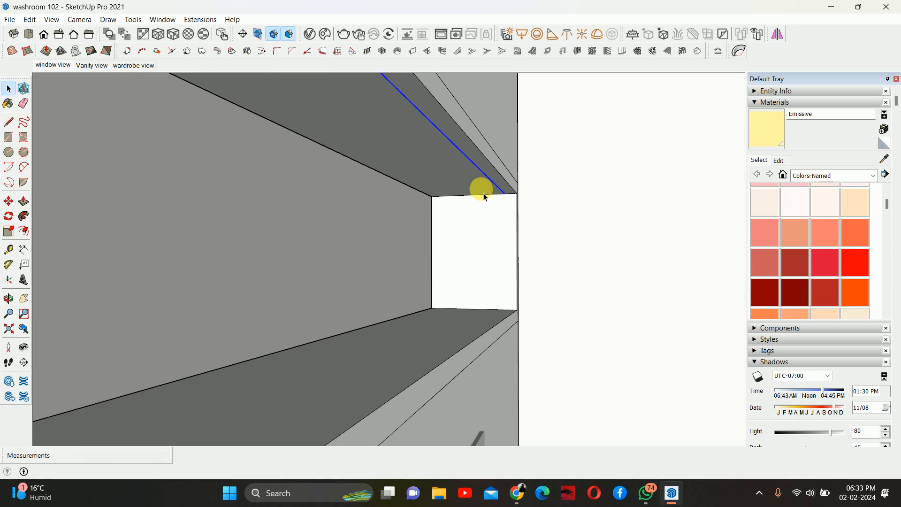
- Push the new strip 10 mm up into the niche ceiling to form a recess
key(p)
click(470, 172)
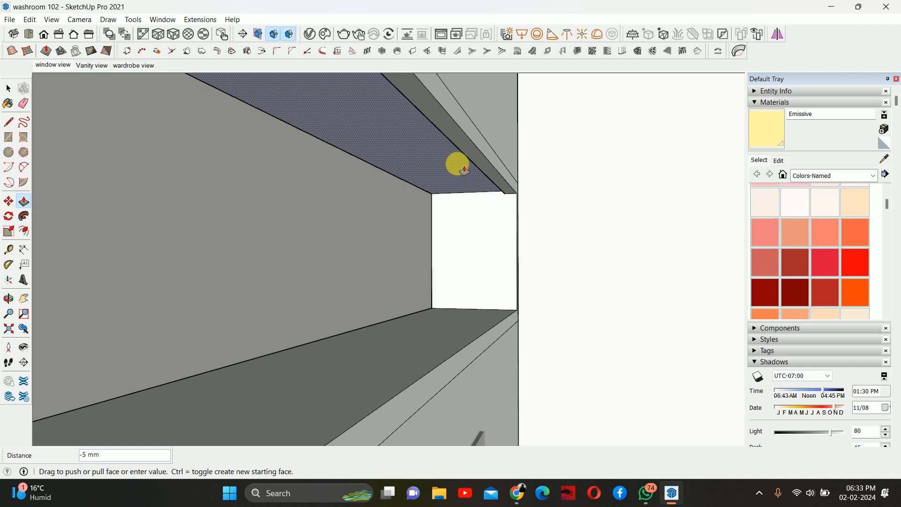
text(10)
key(Return)
- Paint the recessed strip in the niche ceiling with the Emissive material
middle_drag(479, 174, 569, 191)
scroll(491, 181, up, 3)
scroll(493, 181, down, 2)
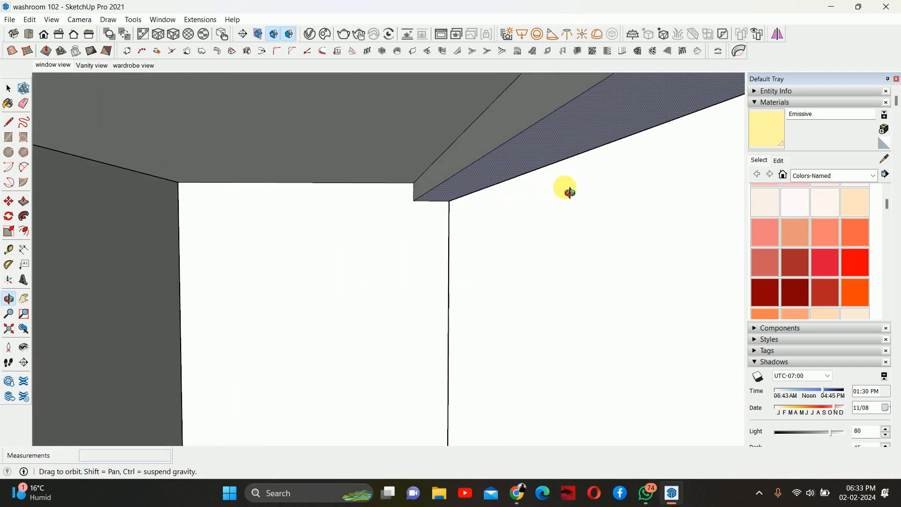
click(764, 126)
click(532, 115)
key(space)
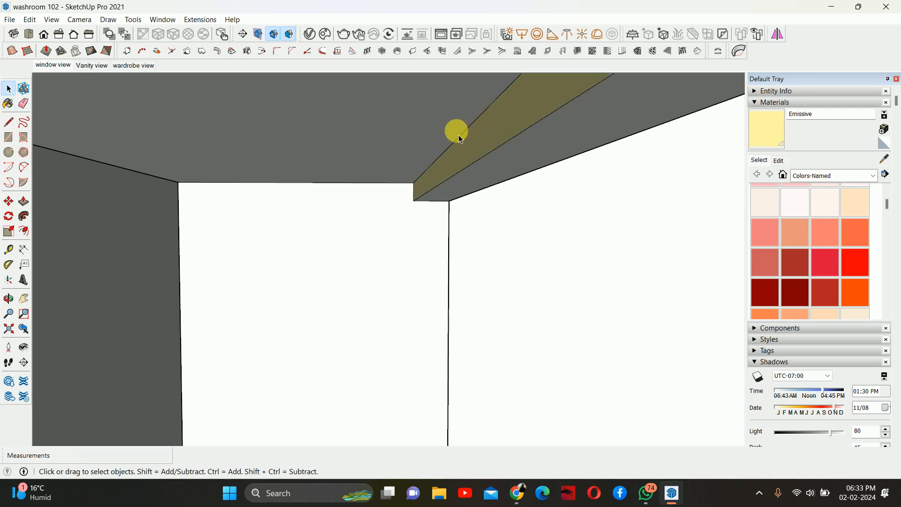
- Copy the recessed strip's inner edge 5 mm along the niche ceiling
click(459, 140)
key(m)
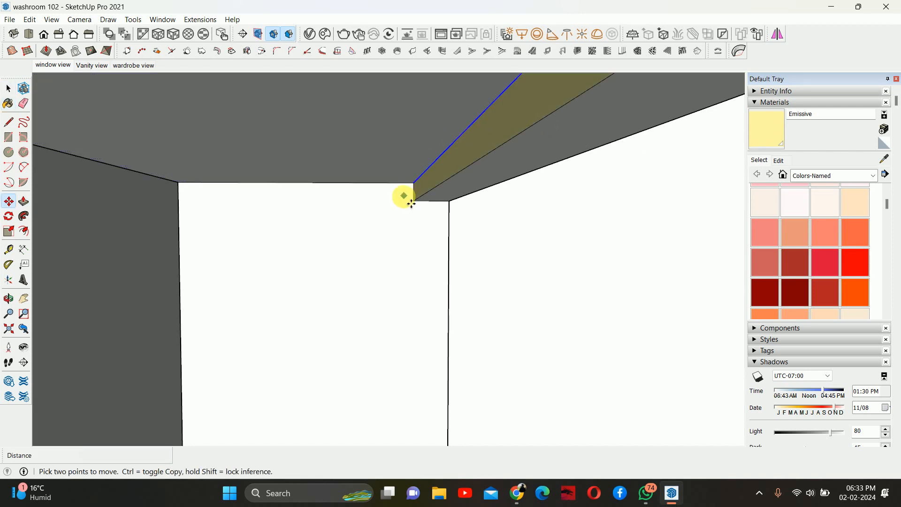
key(ctrl)
click(413, 183)
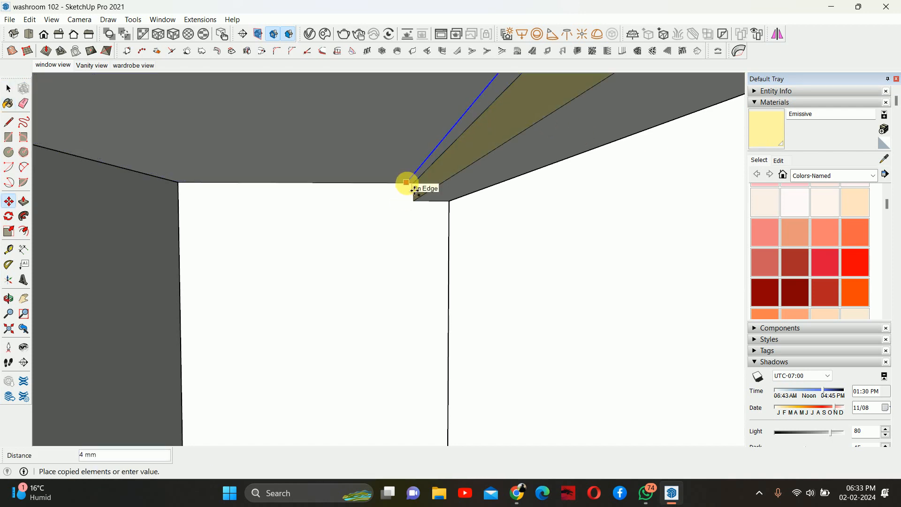
key(Return)
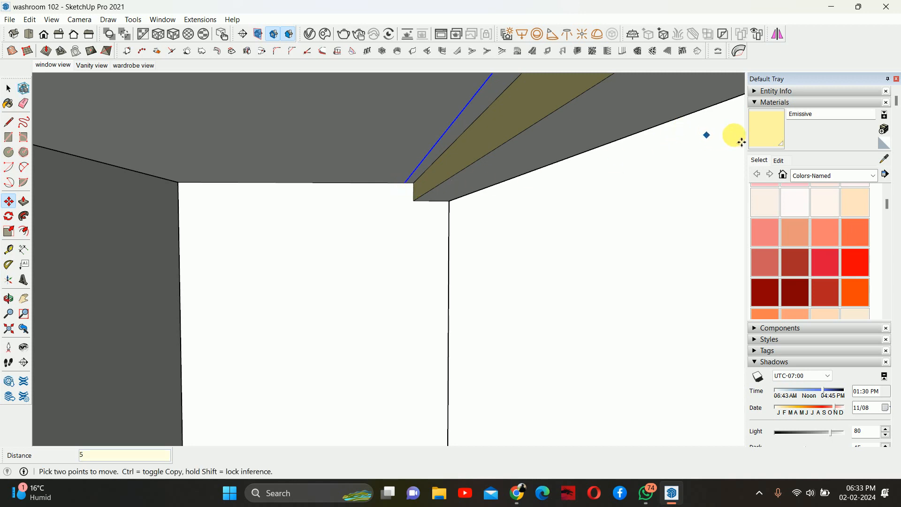
click(766, 127)
mouse_move(498, 110)
middle_down()
mouse_move(287, 126)
mouse_move(275, 138)
middle_up()
key(space)
- Copy an edge at the niche's other ceiling corner 10 mm to mark another light strip
scroll(495, 167, down, 6)
scroll(495, 187, down, 5)
middle_drag(486, 184, 530, 147)
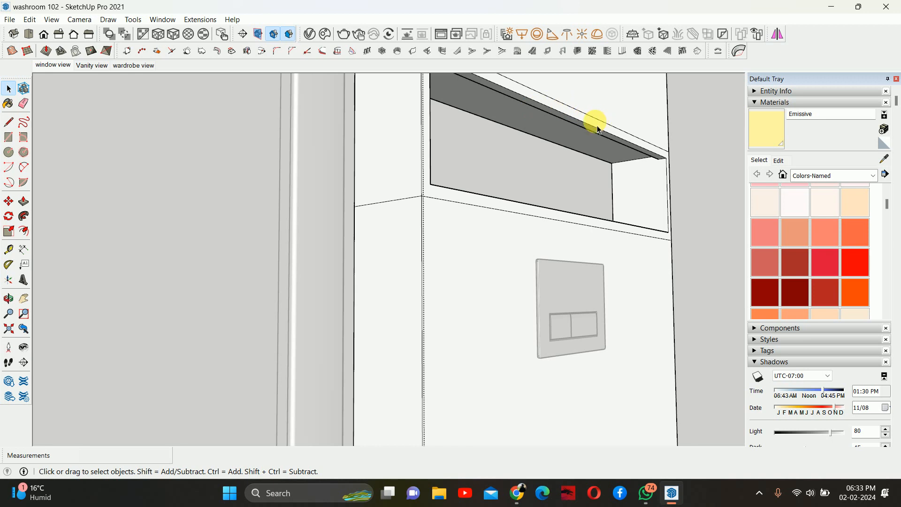
middle_drag(595, 130, 549, 137)
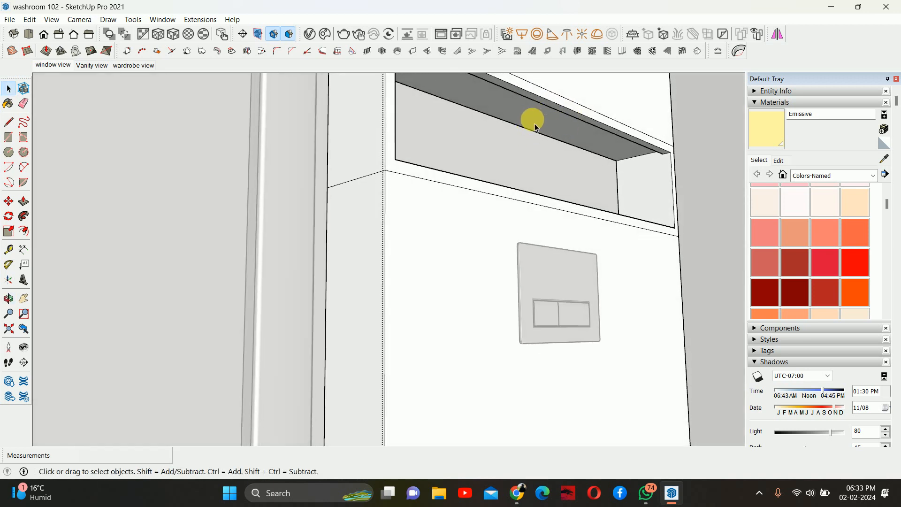
scroll(533, 151, down, 2)
middle_drag(533, 151, 539, 174)
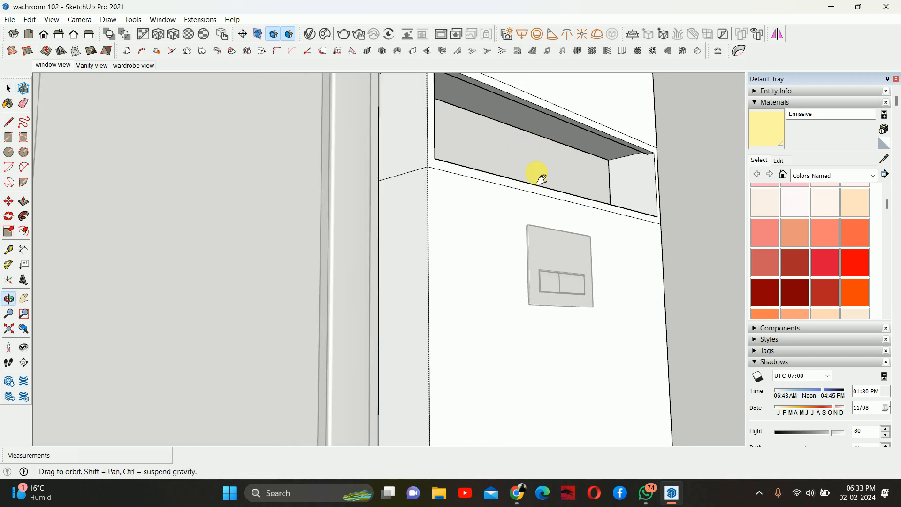
scroll(557, 203, down, 3)
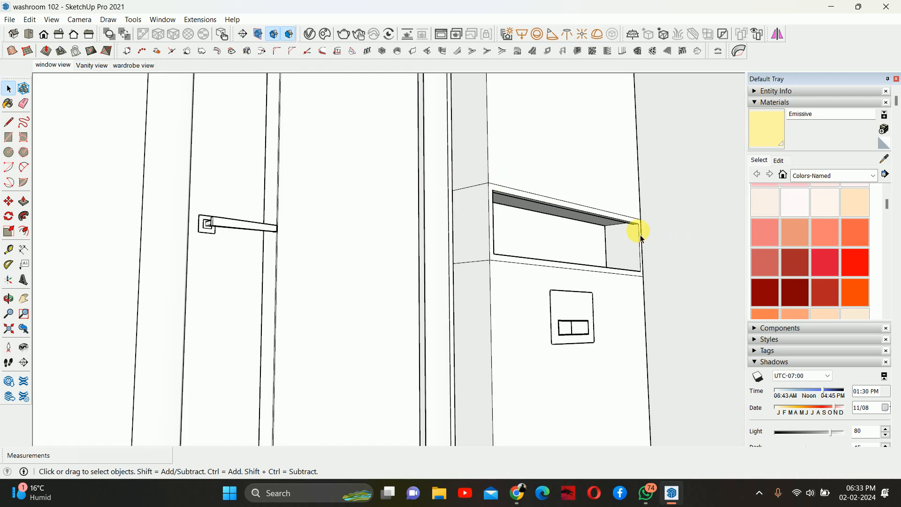
scroll(639, 252, down, 4)
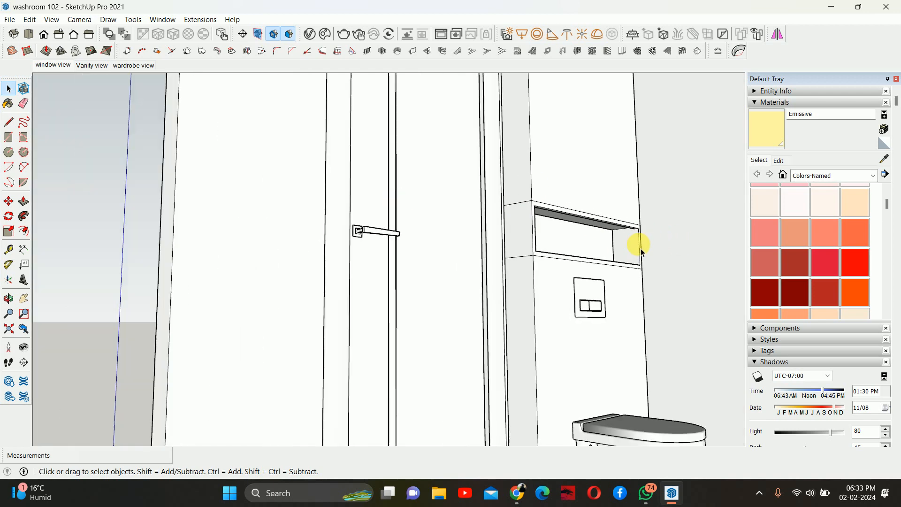
scroll(584, 301, down, 2)
shift+middle_drag(585, 303, 766, 309)
scroll(610, 289, up, 4)
middle_drag(643, 293, 478, 271)
scroll(529, 246, up, 2)
click(530, 249)
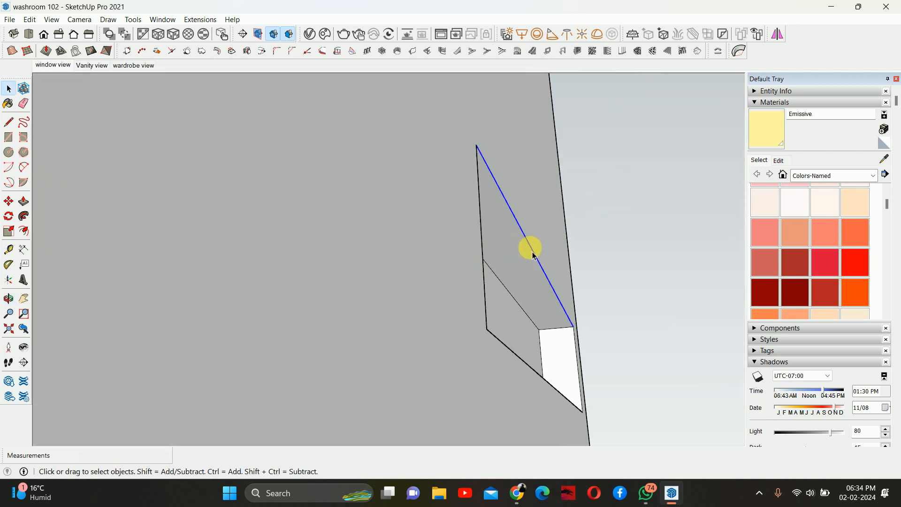
key(m)
scroll(581, 336, up, 2)
key(ctrl)
click(586, 346)
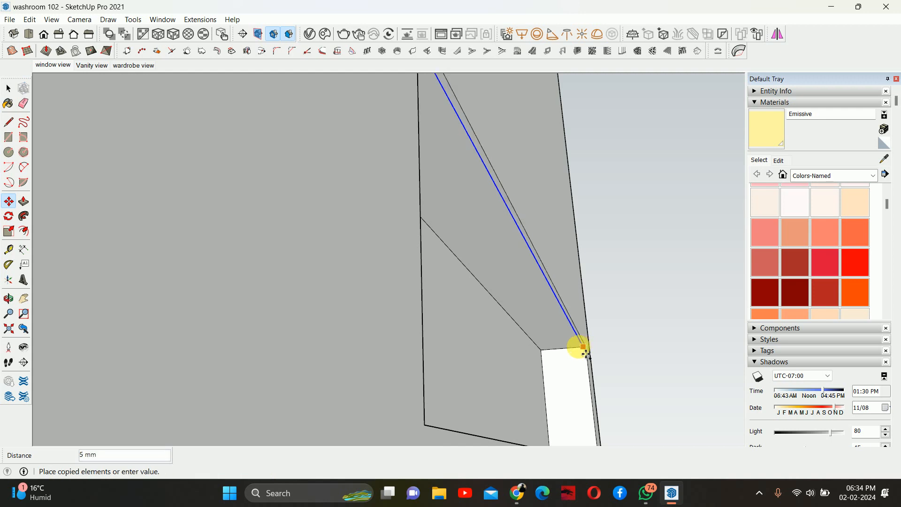
scroll(584, 354, up, 2)
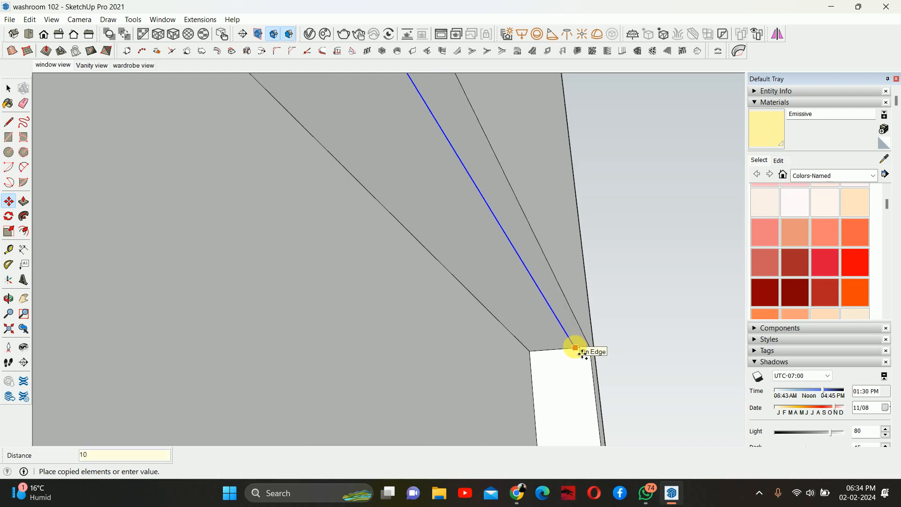
key(Escape)
scroll(574, 345, up, 2)
key(ctrl)
click(594, 348)
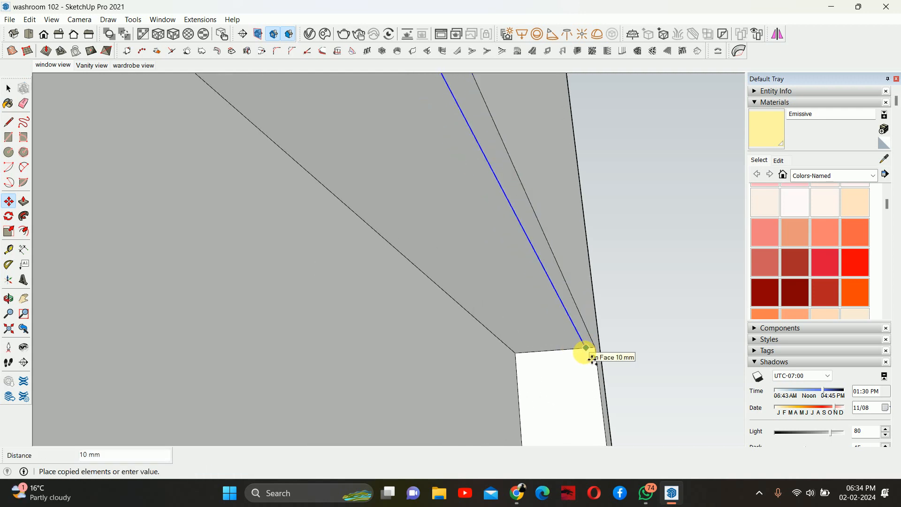
click(593, 360)
- Push the newly marked strip 10 mm into the surface to form a recess
key(p)
click(523, 325)
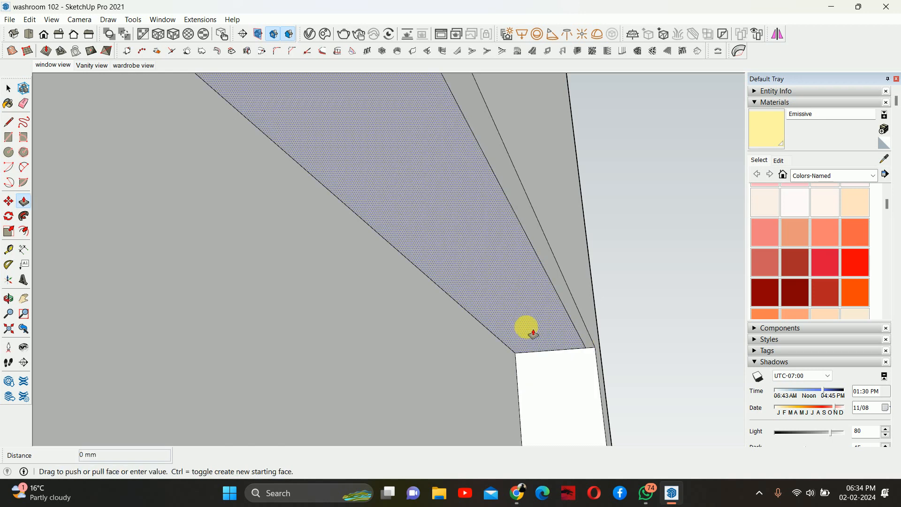
text(10)
key(Return)
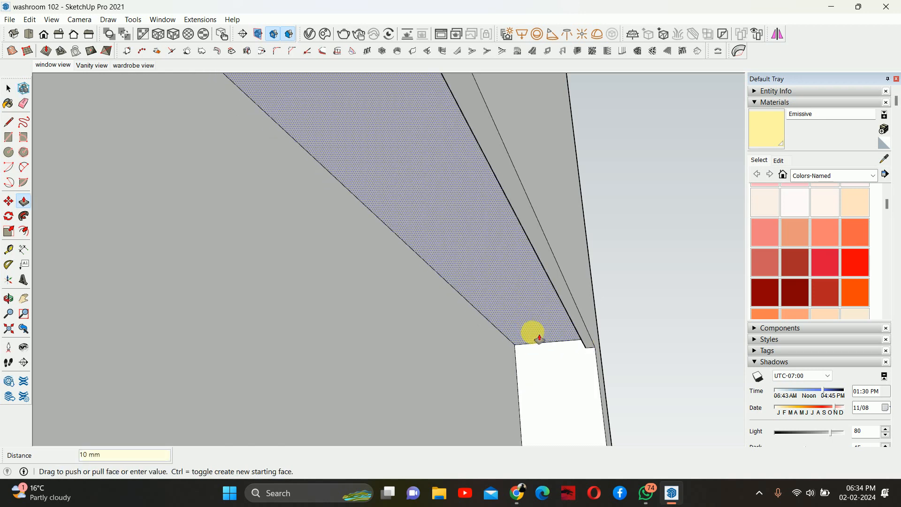
- Copy the new recess's edge 5 mm along the ceiling
middle_drag(568, 336, 575, 337)
key(space)
scroll(575, 334, up, 1)
click(576, 331)
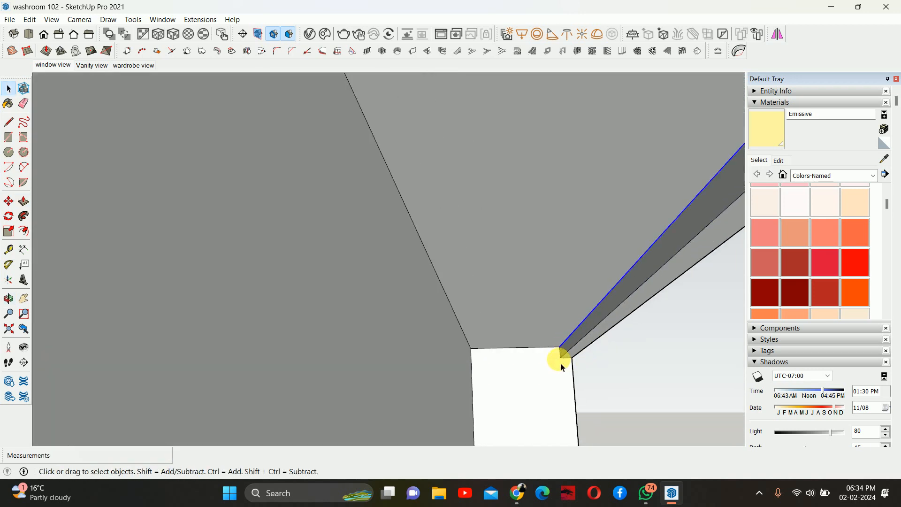
key(m)
scroll(558, 365, up, 2)
key(ctrl)
click(561, 346)
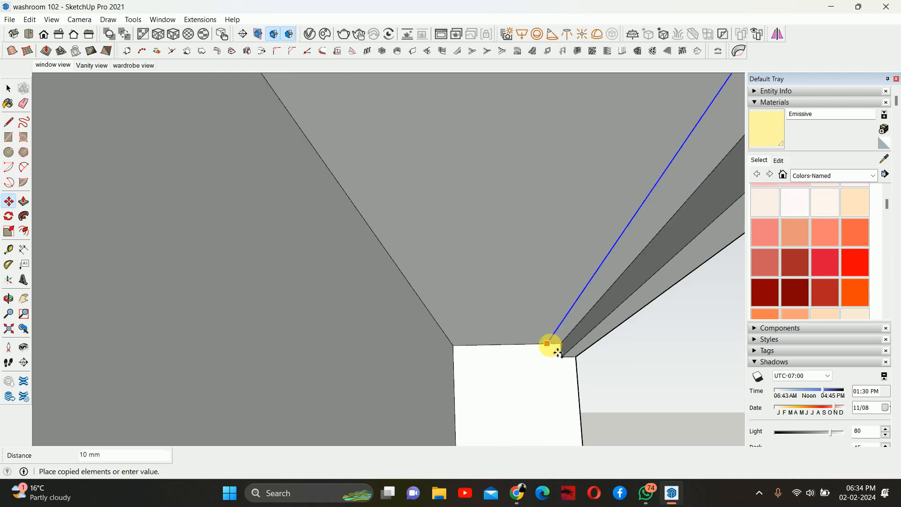
click(555, 346)
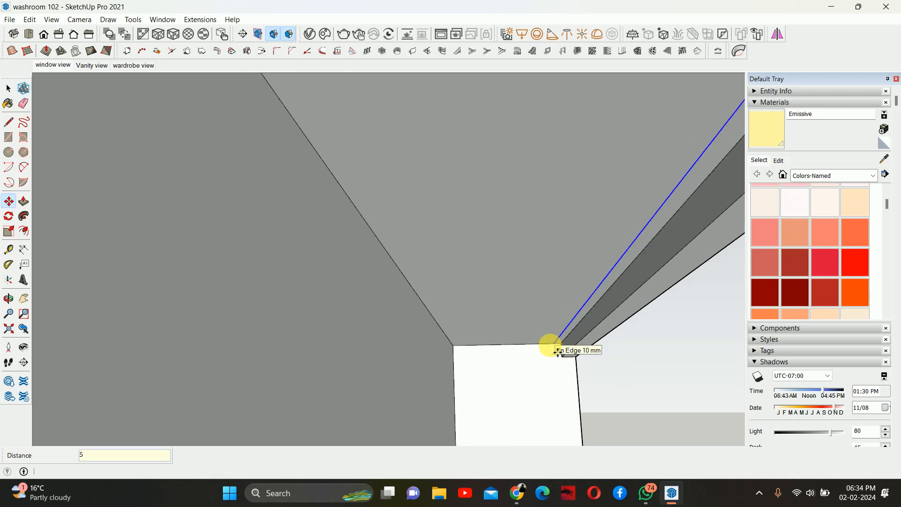
- Paint the new recessed strip with the Emissive material
click(765, 130)
click(659, 232)
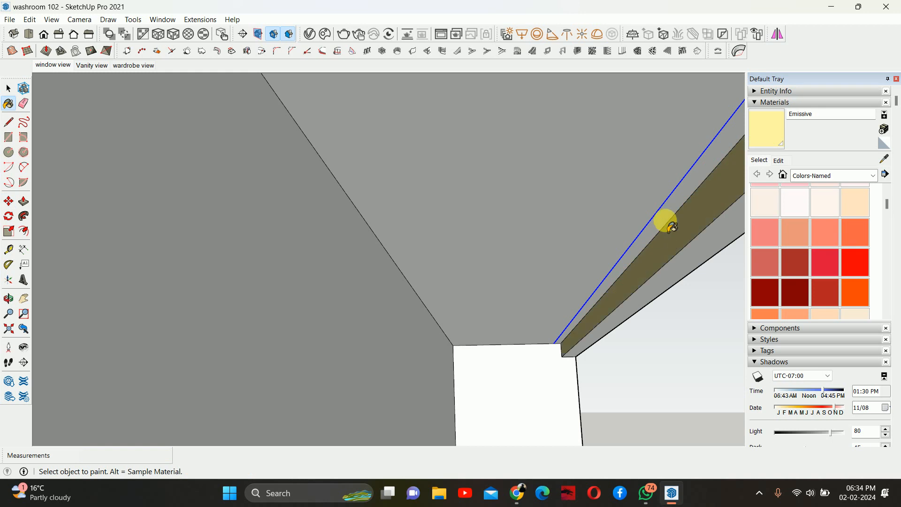
mouse_move(663, 217)
middle_down()
mouse_move(581, 241)
mouse_move(605, 233)
middle_up()
key(space)
scroll(610, 240, down, 10)
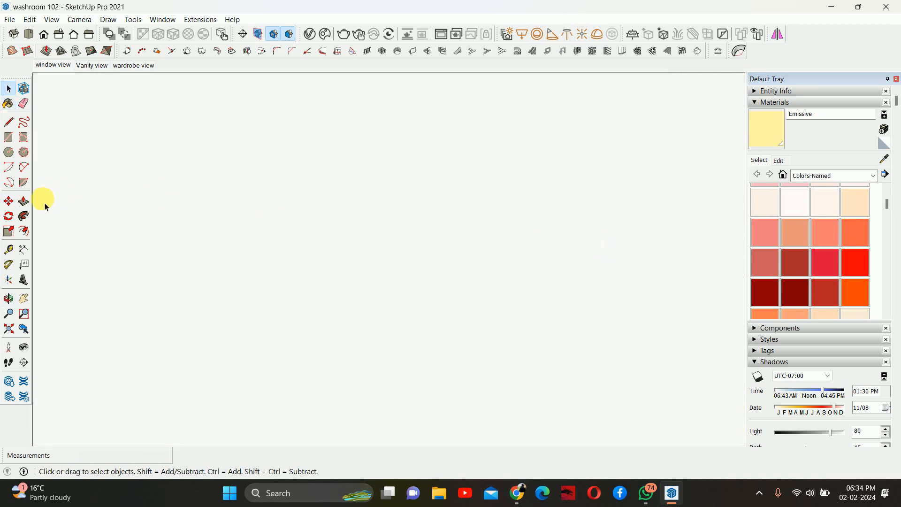
- Return to the window view and run an interactive V-Ray render to check the new niche light strips
click(8, 328)
middle_drag(294, 257, 580, 255)
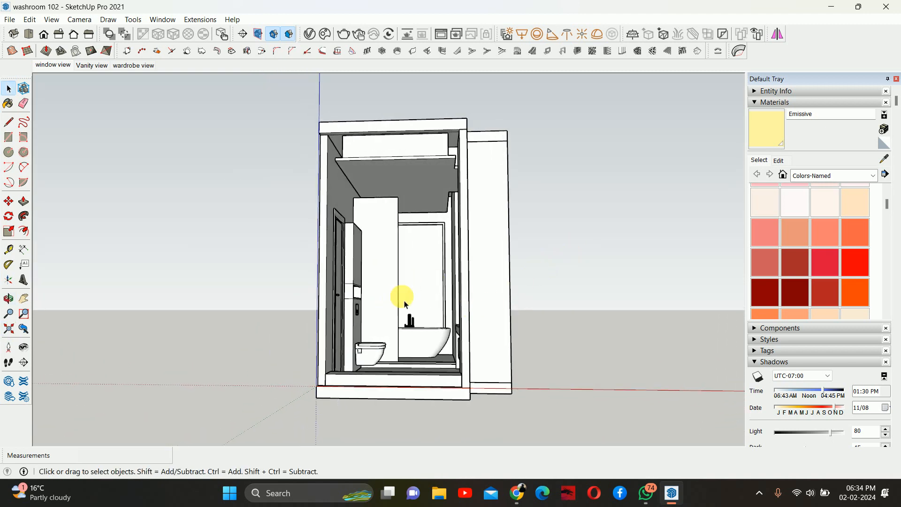
scroll(402, 294, up, 5)
shift+middle_drag(402, 294, 432, 273)
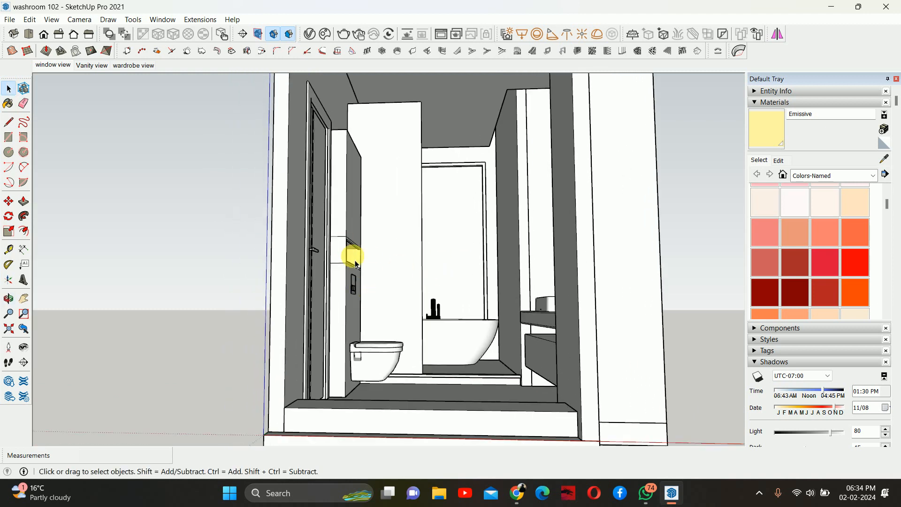
shift+middle_drag(373, 256, 402, 263)
click(53, 65)
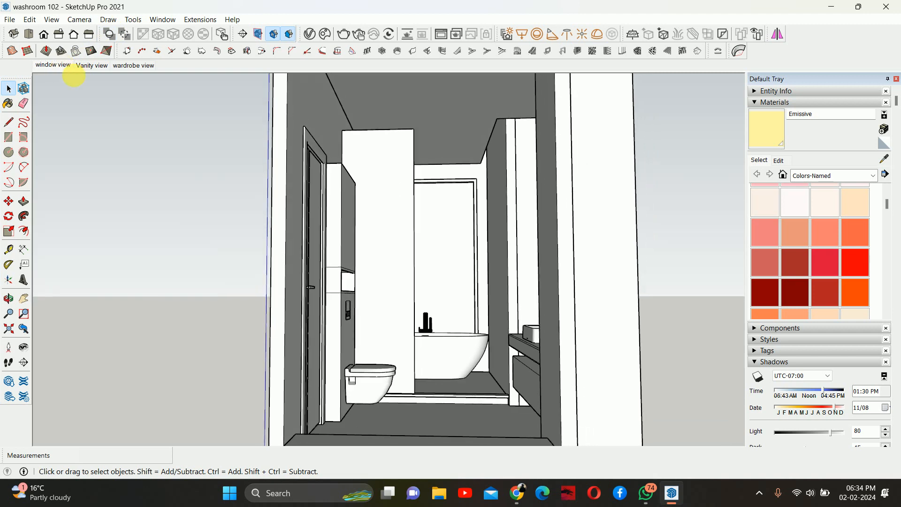
shift+middle_drag(314, 211, 367, 184)
key(space)
key(z)
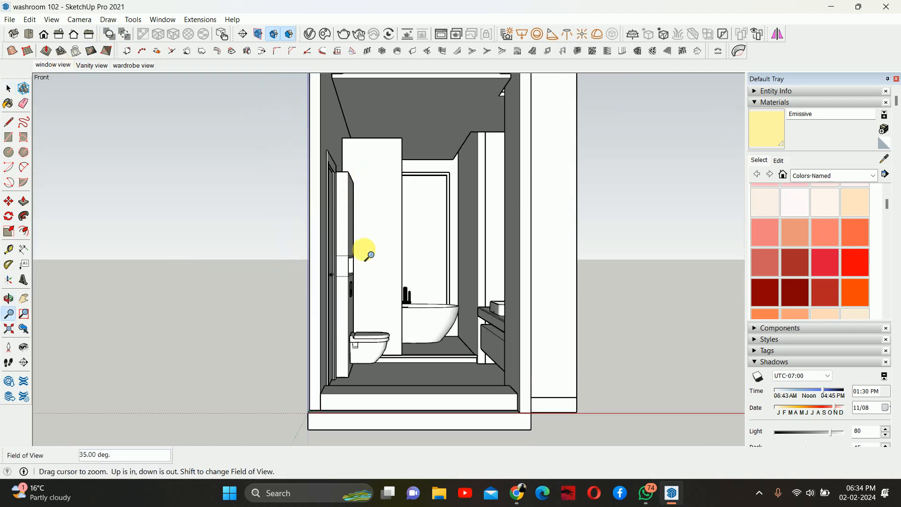
drag(362, 249, 372, 211)
shift+middle_drag(372, 211, 412, 223)
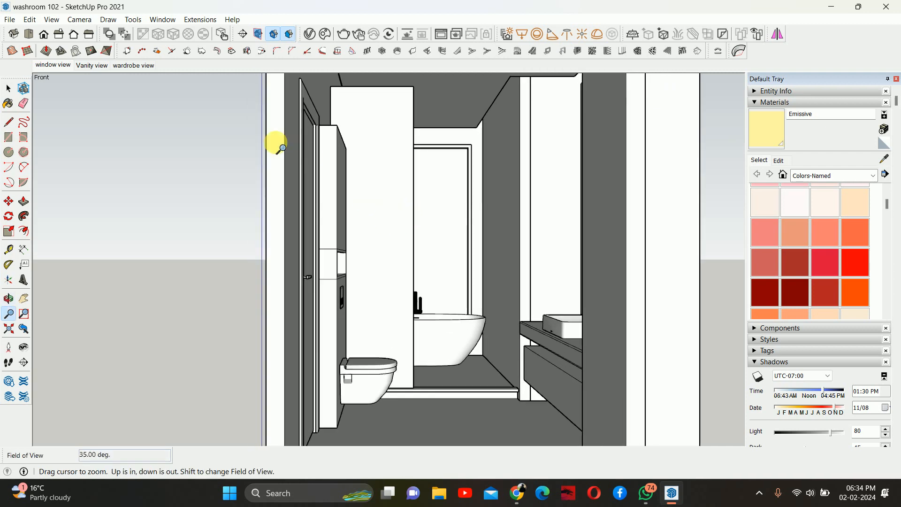
click(360, 36)
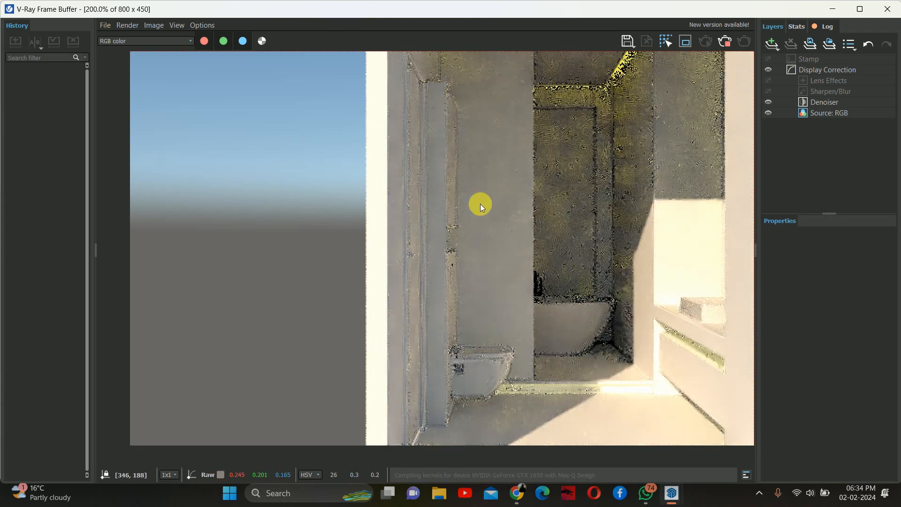
click(728, 41)
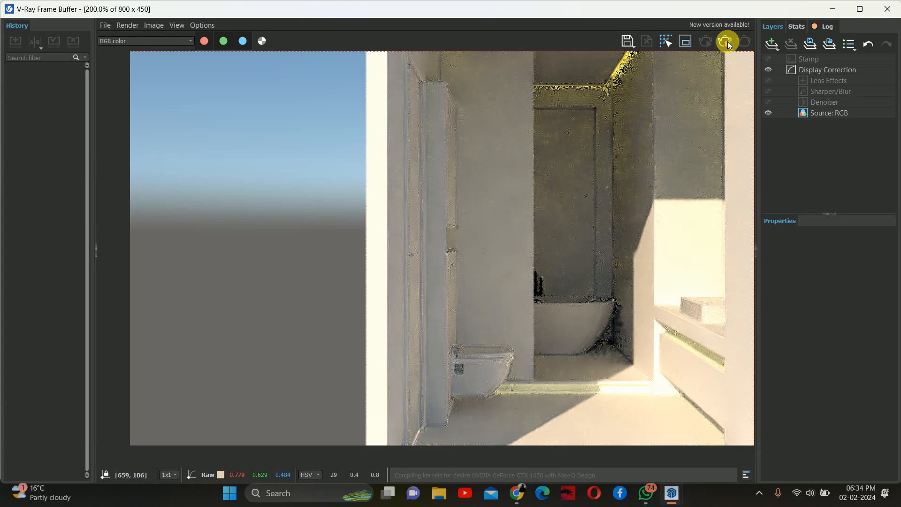
click(889, 10)
- Render a closer angle of the toilet niche interactively and zoom into the render to inspect its lighting
middle_drag(495, 203, 438, 216)
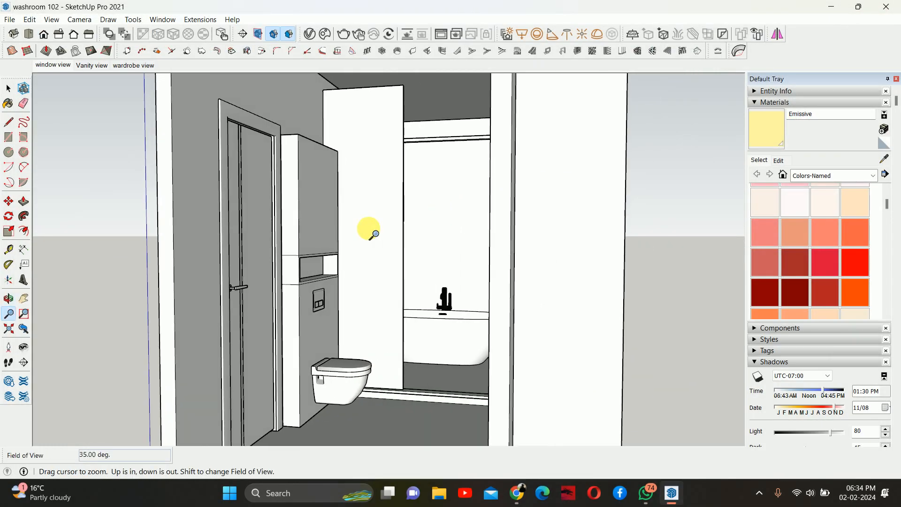
shift+middle_drag(368, 229, 534, 187)
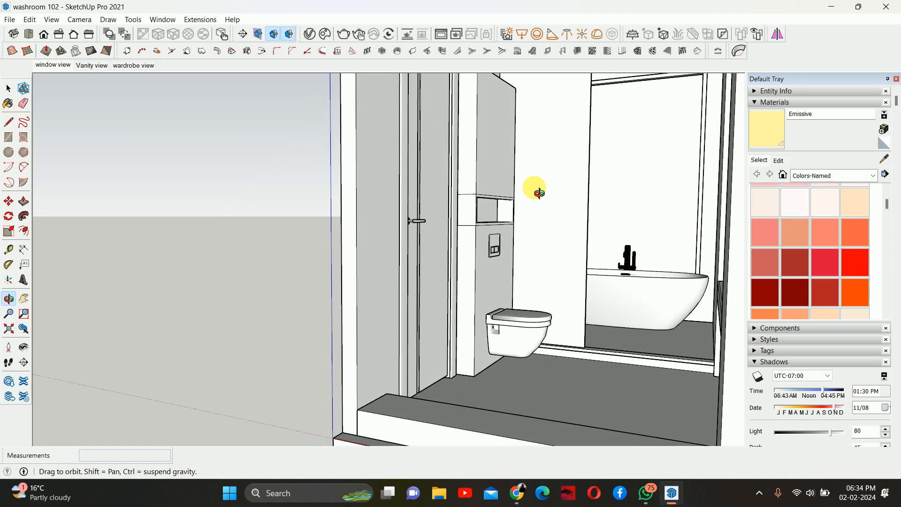
click(359, 34)
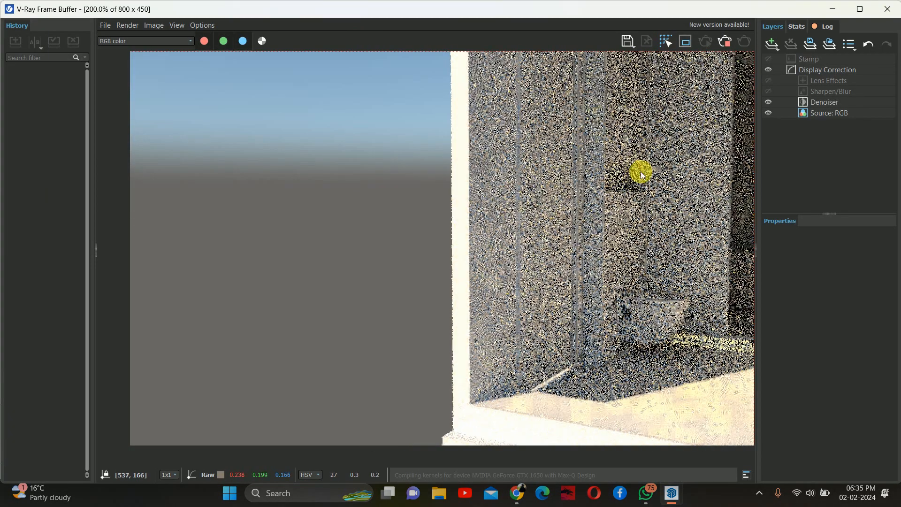
scroll(642, 174, up, 2)
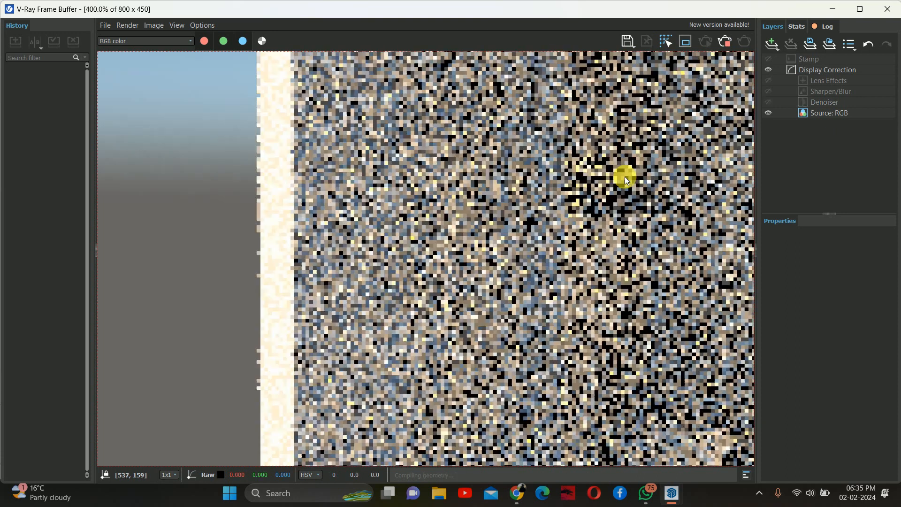
scroll(601, 180, down, 2)
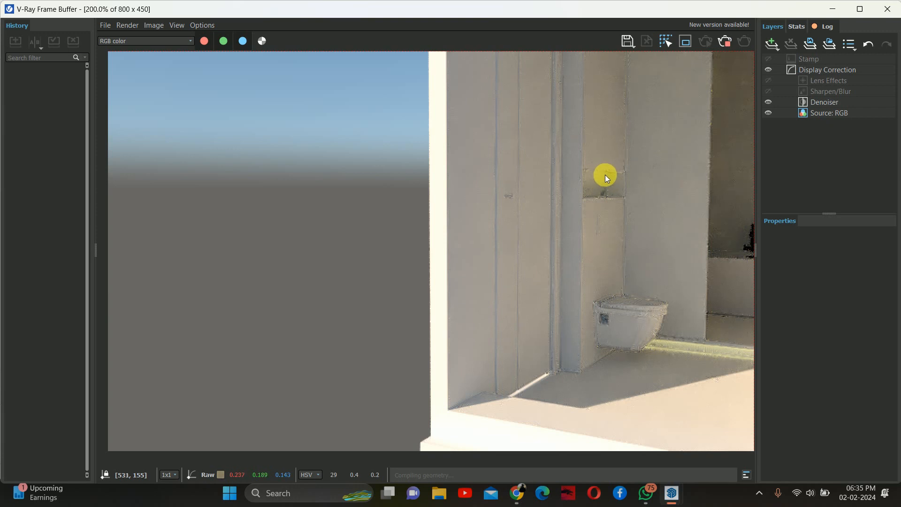
scroll(595, 174, down, 1)
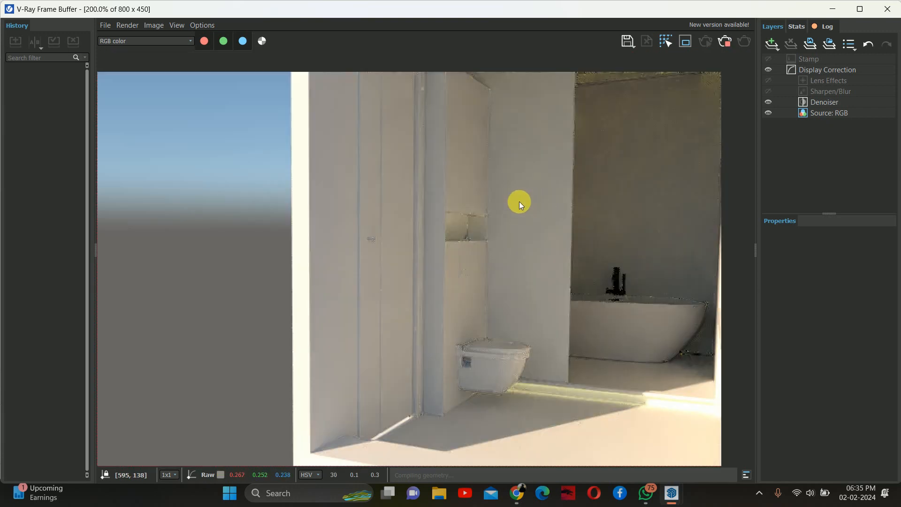
scroll(491, 198, down, 2)
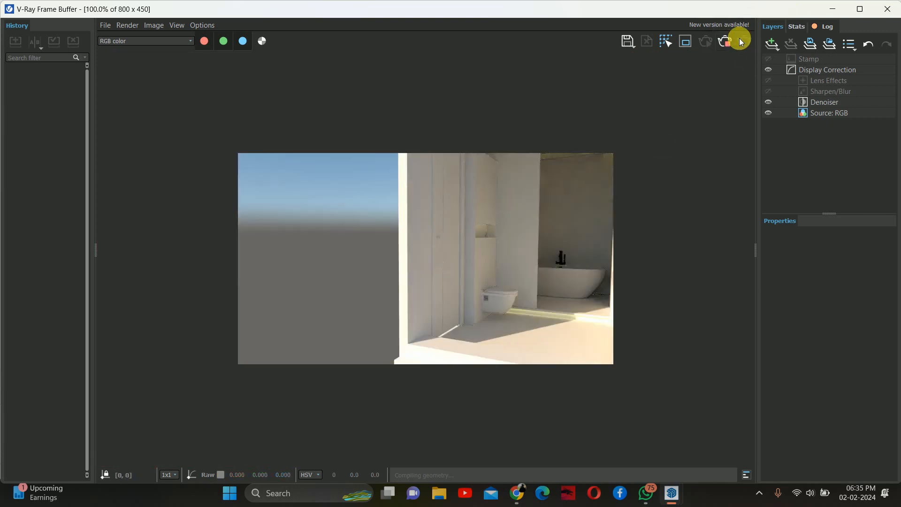
click(887, 9)
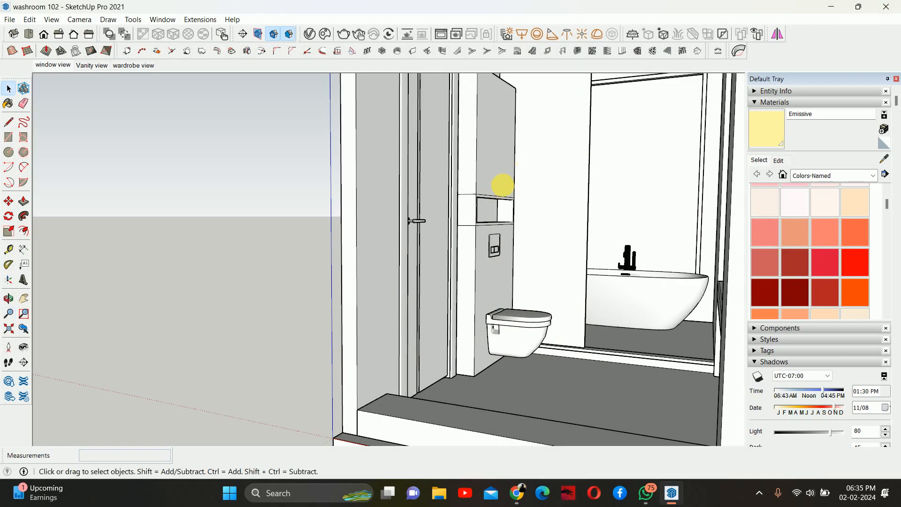
- Measure the emissive strip's width at the niche's ceiling corner with the Tape Measure
scroll(502, 185, up, 6)
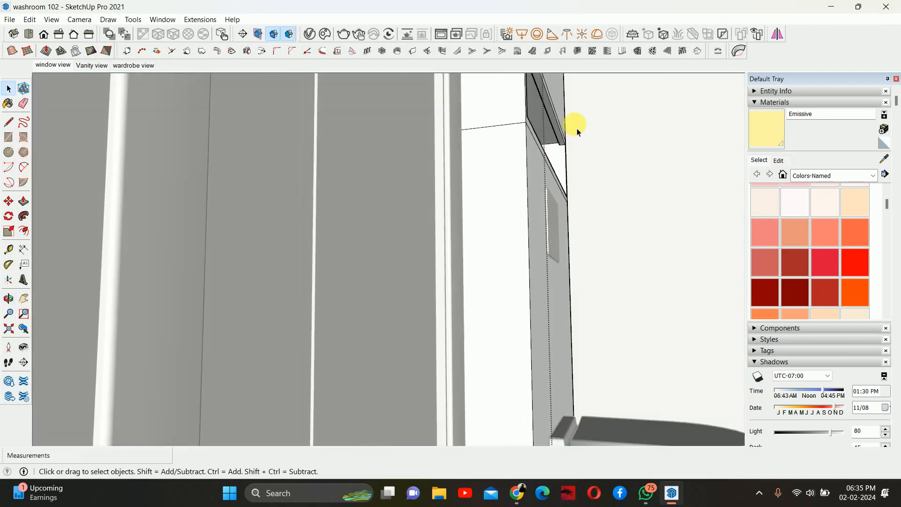
middle_drag(578, 132, 581, 173)
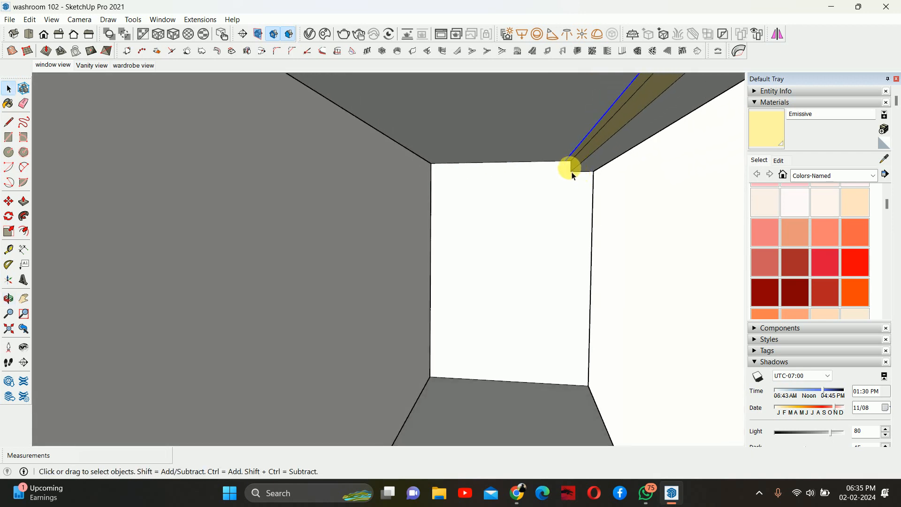
scroll(571, 179, up, 1)
key(m)
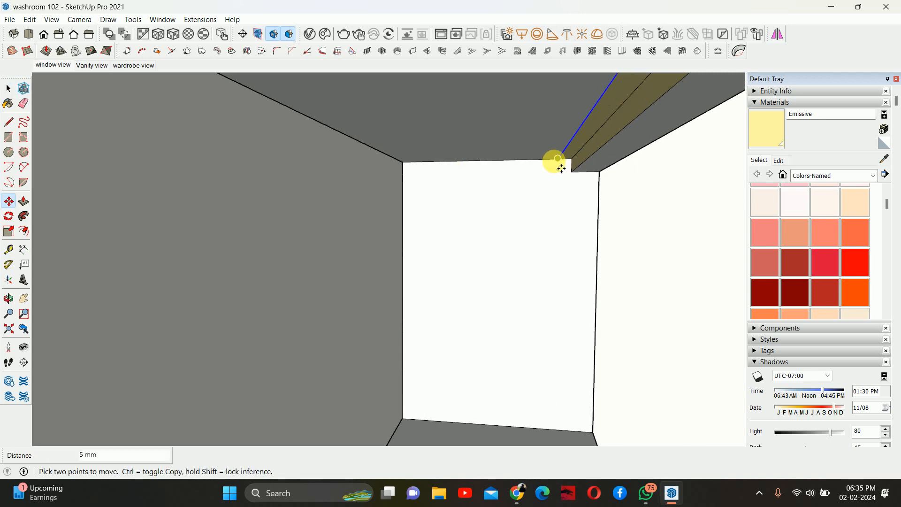
middle_drag(555, 164, 581, 139)
key(t)
click(586, 140)
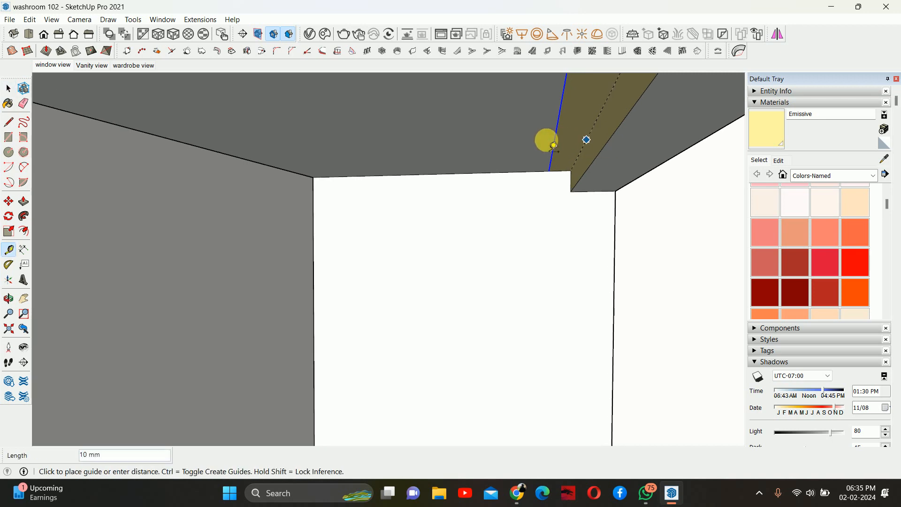
key(space)
middle_drag(560, 145, 443, 185)
scroll(440, 183, down, 2)
click(556, 182)
scroll(486, 190, down, 4)
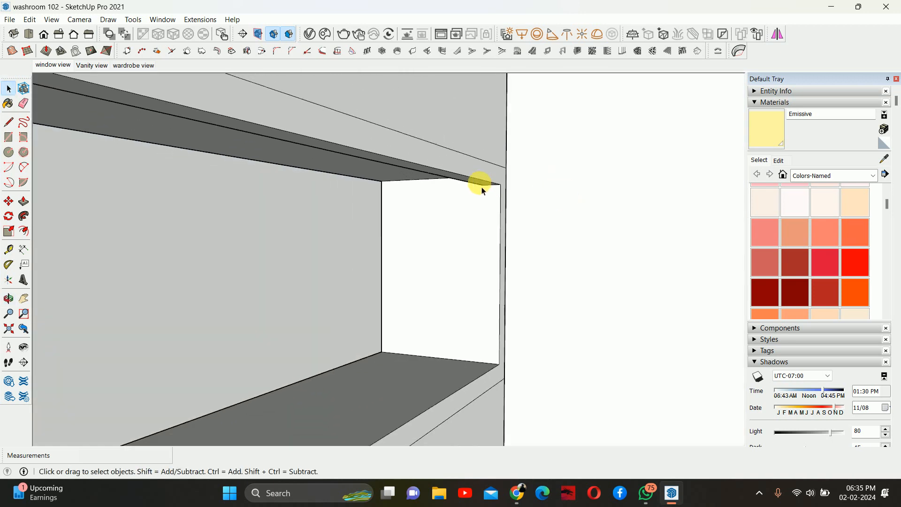
scroll(506, 212, down, 4)
- Try to move the edge of the strip at the niche's ceiling corner 5 mm
scroll(474, 195, up, 4)
middle_drag(503, 164, 580, 108)
double_click(505, 196)
middle_drag(504, 196, 78, 195)
scroll(516, 190, up, 5)
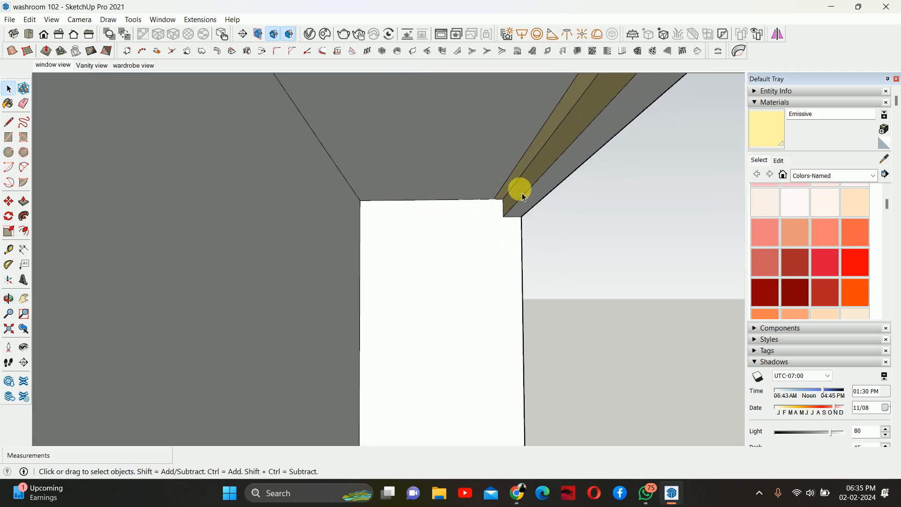
click(498, 204)
key(m)
scroll(495, 211, up, 2)
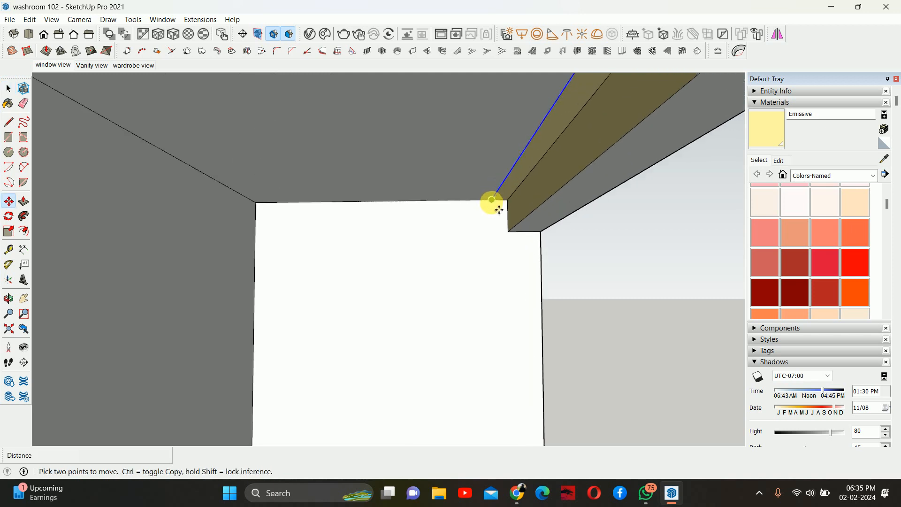
click(508, 201)
click(493, 202)
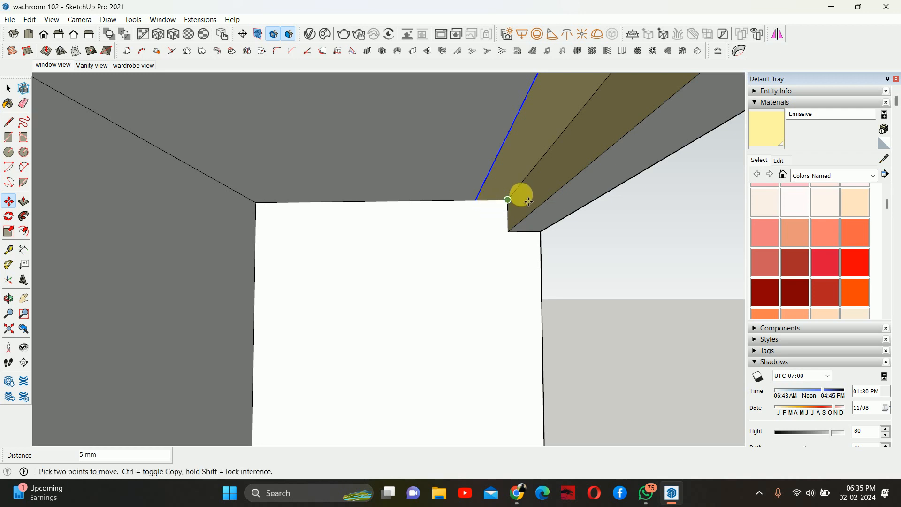
middle_drag(521, 195, 370, 191)
scroll(450, 196, down, 2)
key(space)
scroll(469, 200, down, 5)
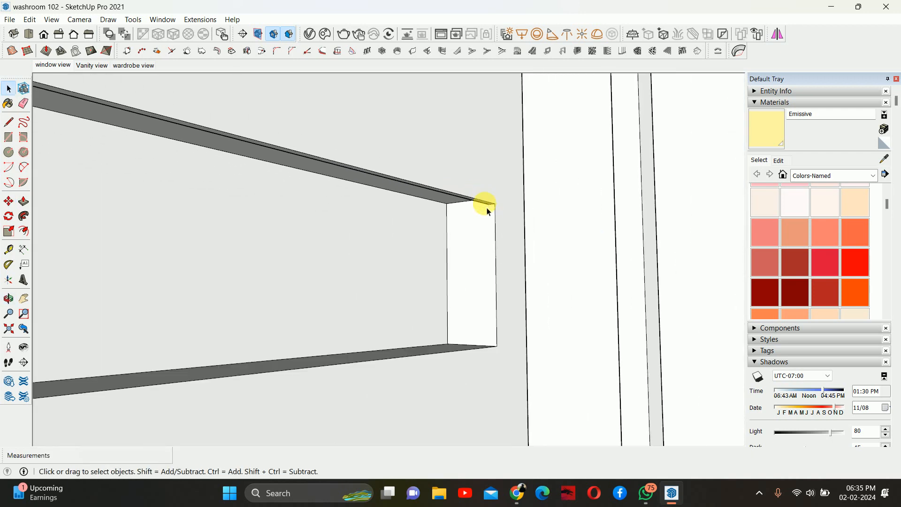
scroll(469, 211, up, 8)
scroll(475, 211, down, 2)
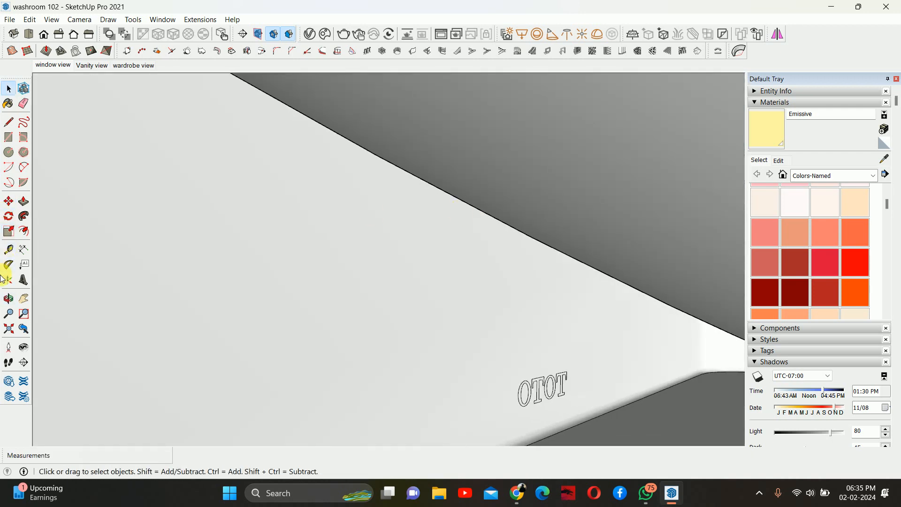
- Zoom in on the toilet and shower niches and run an interactive render to check their light strips
click(47, 66)
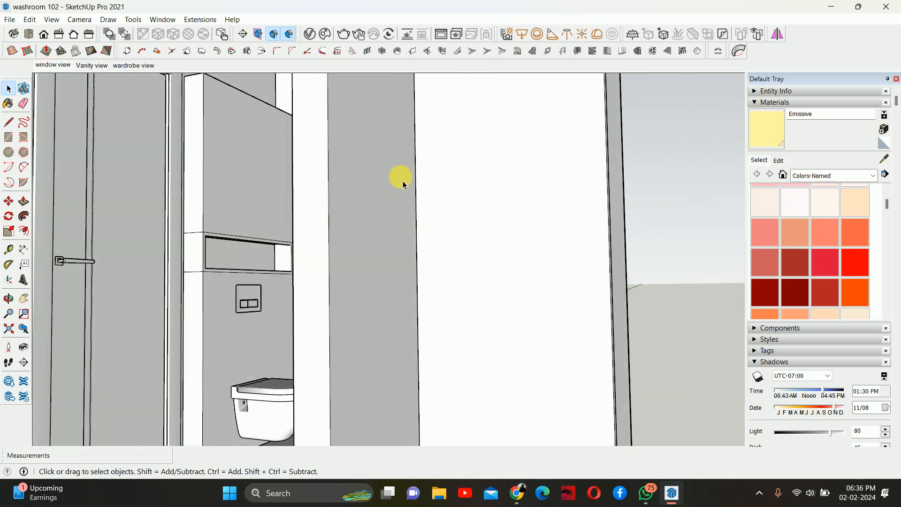
scroll(337, 311, up, 7)
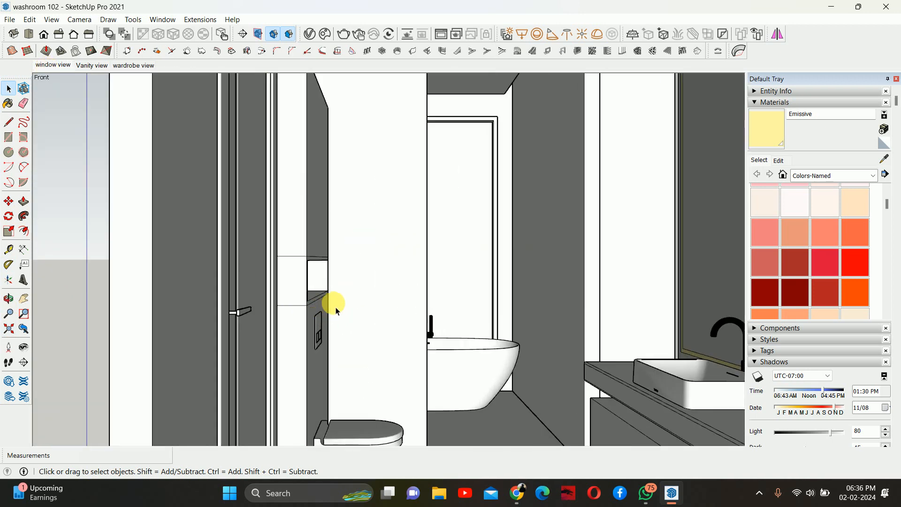
middle_drag(335, 307, 352, 221)
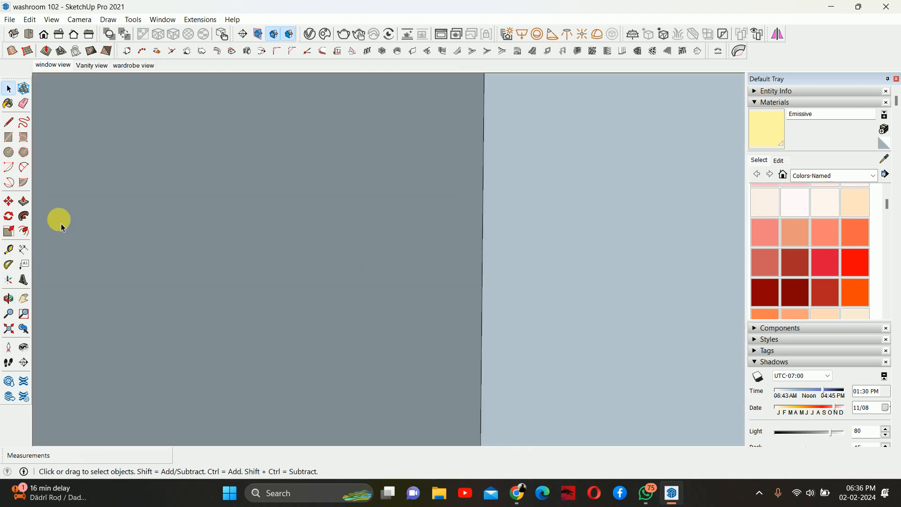
click(23, 330)
middle_drag(281, 263, 322, 241)
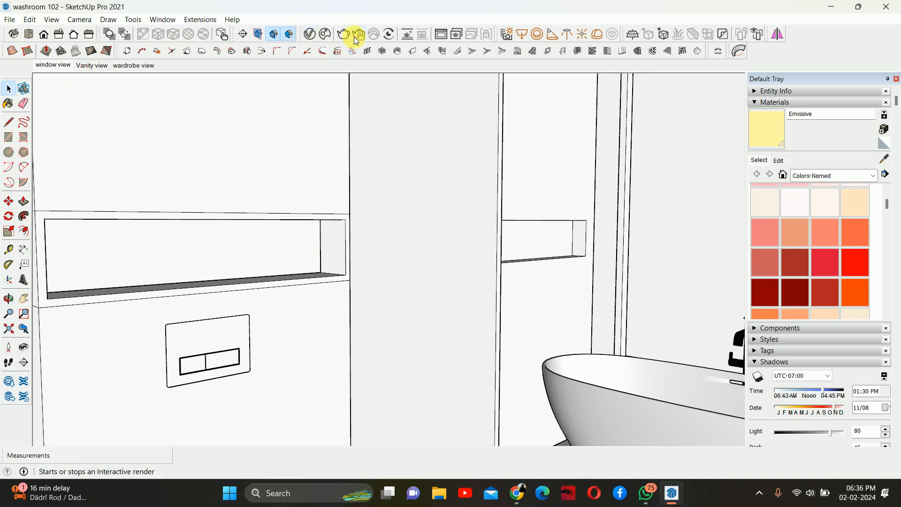
click(356, 35)
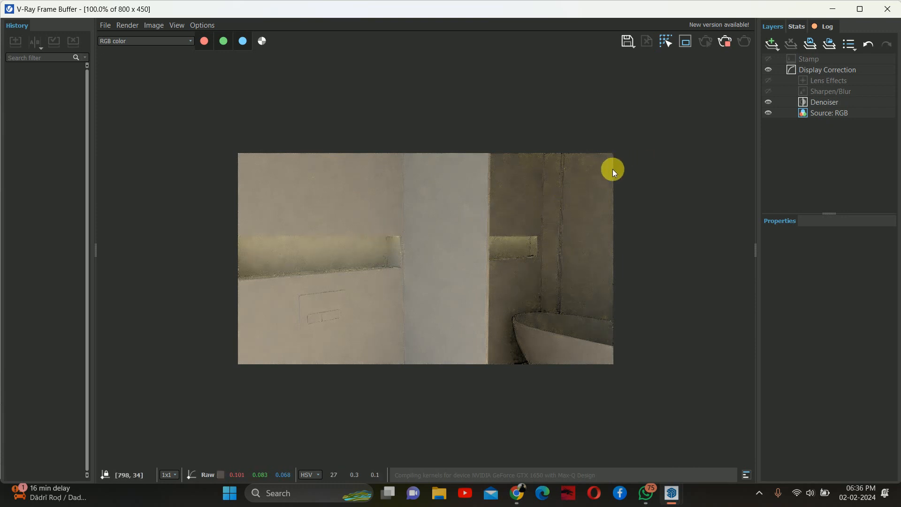
click(723, 42)
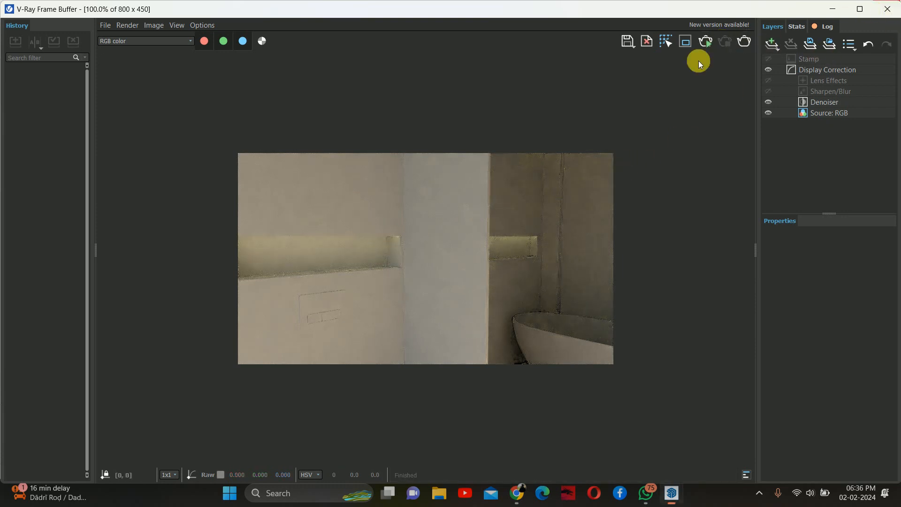
- Orbit around the washroom to examine the vanity cabinet area
mouse_move(416, 156)
middle_down()
mouse_move(531, 190)
mouse_move(533, 252)
middle_up()
scroll(531, 225, down, 10)
scroll(533, 251, up, 8)
middle_drag(465, 247, 501, 271)
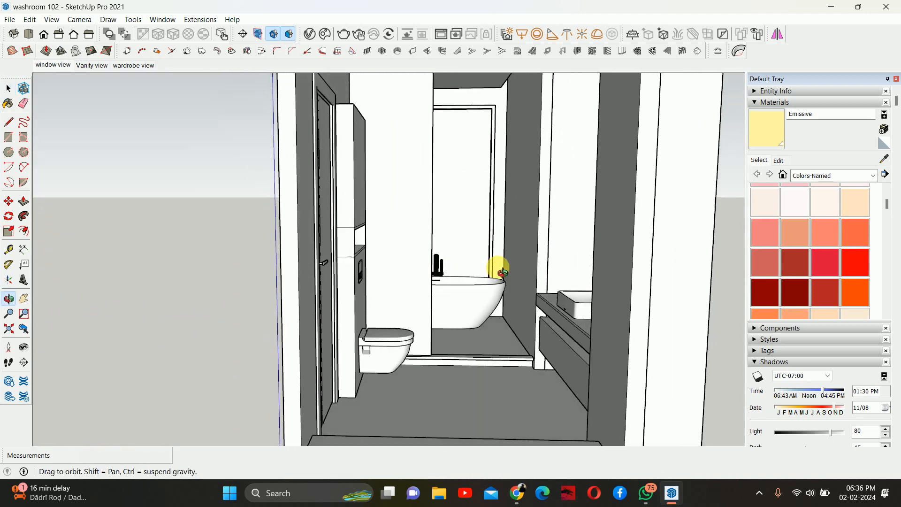
middle_drag(400, 353, 335, 342)
scroll(336, 342, up, 4)
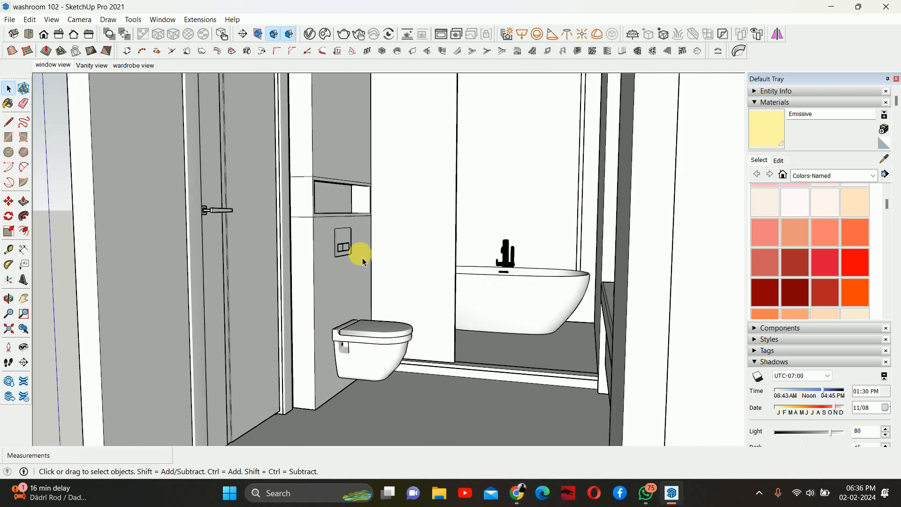
scroll(382, 254, down, 4)
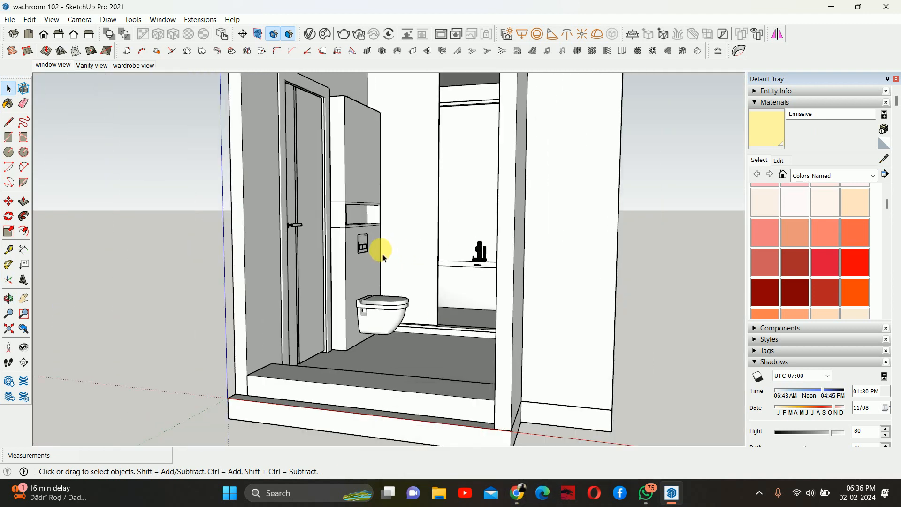
middle_drag(382, 255, 546, 281)
scroll(546, 281, up, 3)
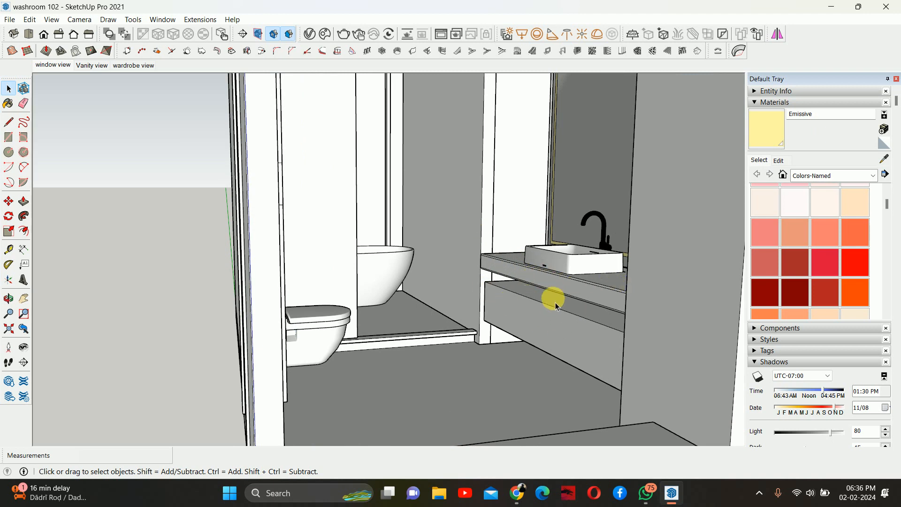
- Switch to the Google Meet browser window and close the People panel
mouse_move(518, 496)
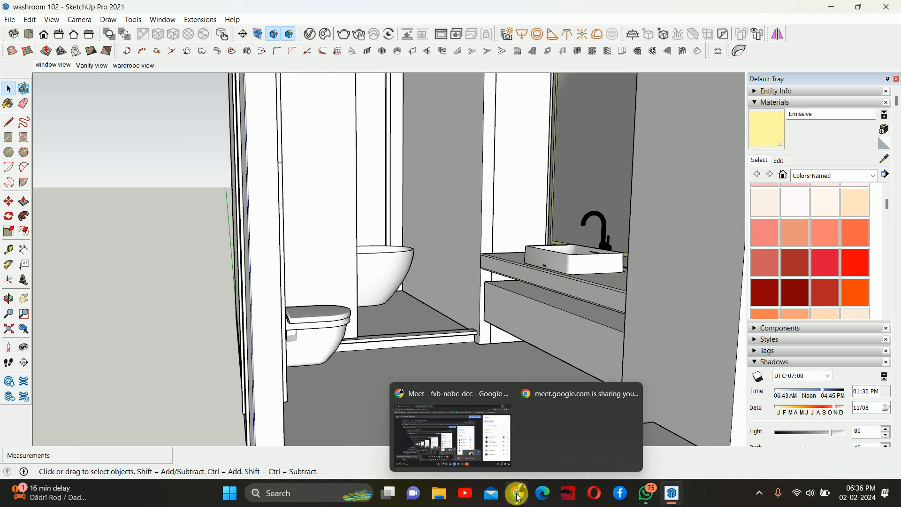
click(474, 428)
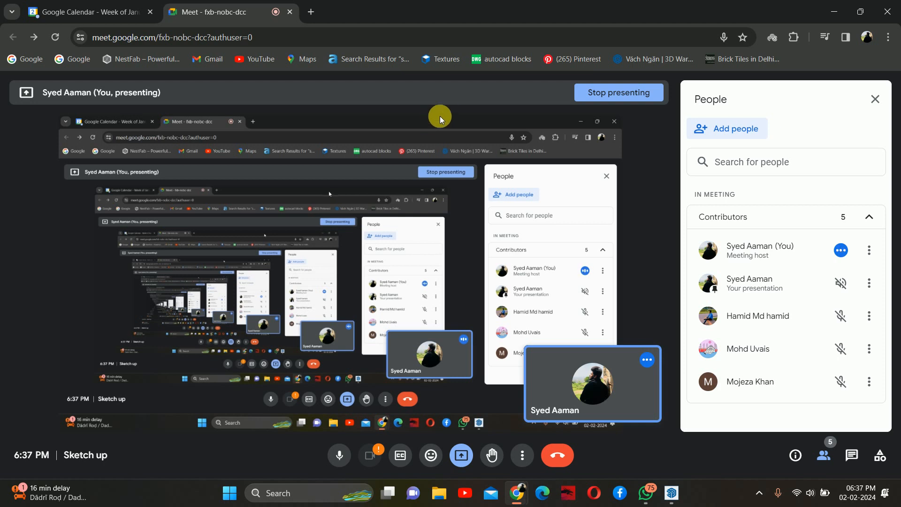
click(875, 99)
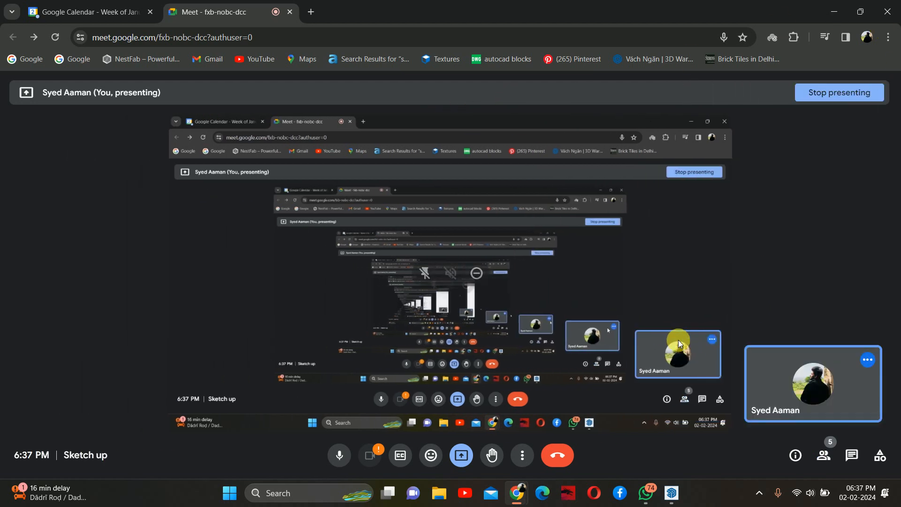
- Open 3D Warehouse in a new tab, search for hand fauset, and check the Models, Catalogs and Collections results
click(310, 12)
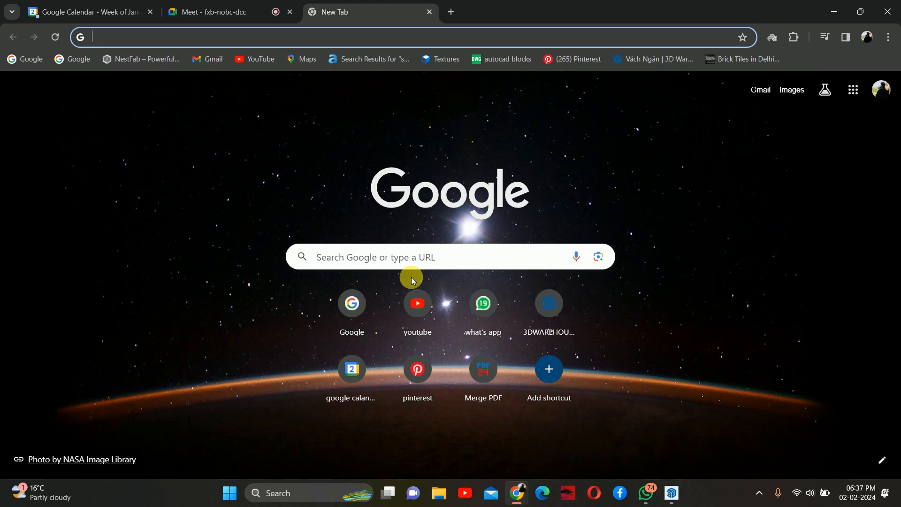
click(547, 305)
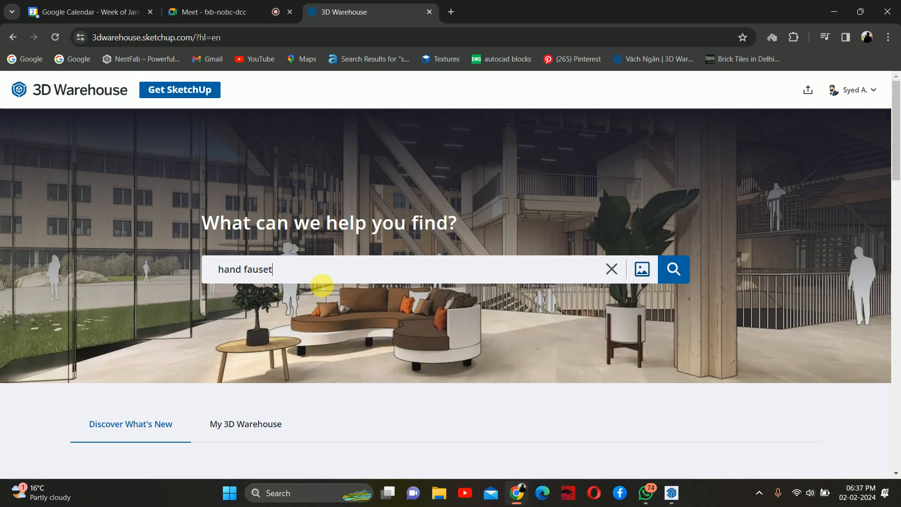
key(Return)
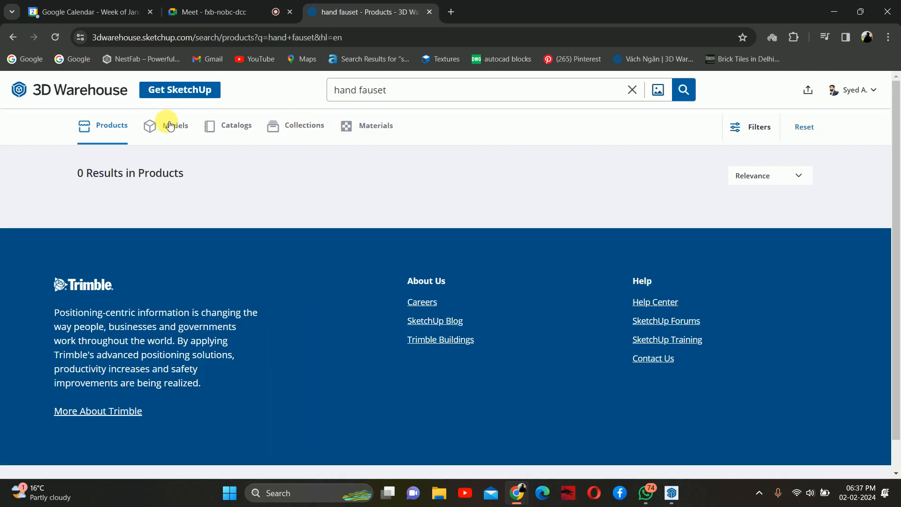
click(170, 126)
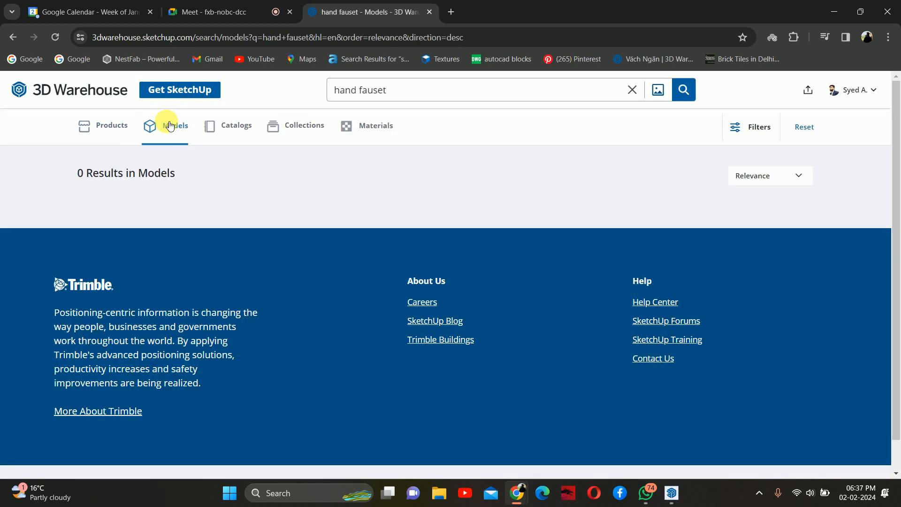
click(238, 127)
click(303, 129)
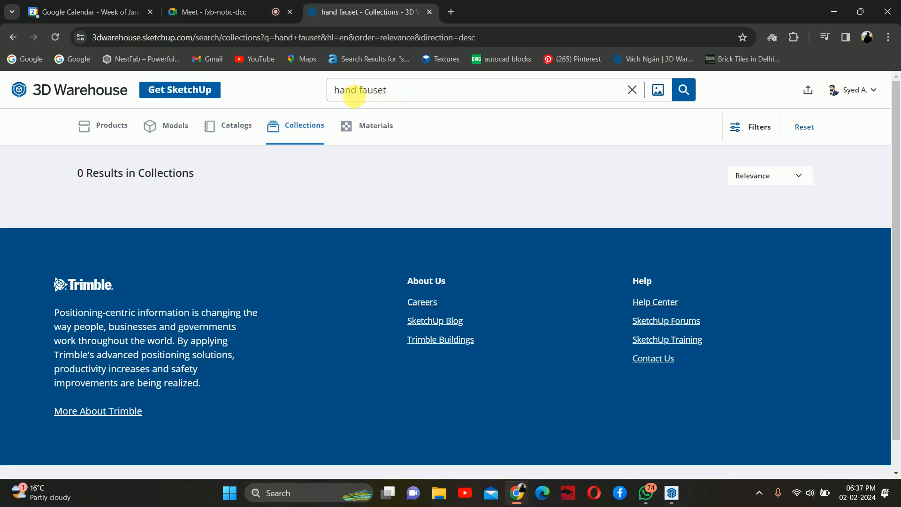
- Shorten the search to fauset and browse the model results
drag(361, 91, 269, 99)
key(Return)
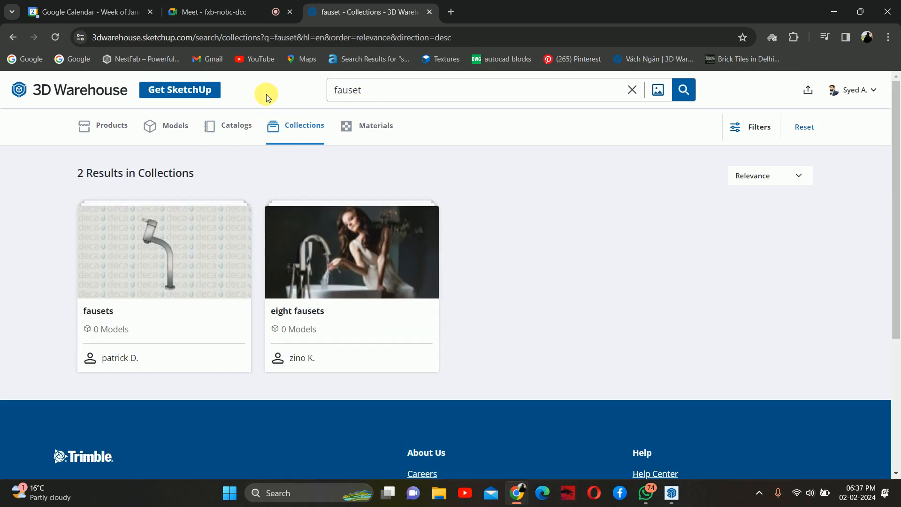
click(176, 124)
scroll(323, 236, down, 4)
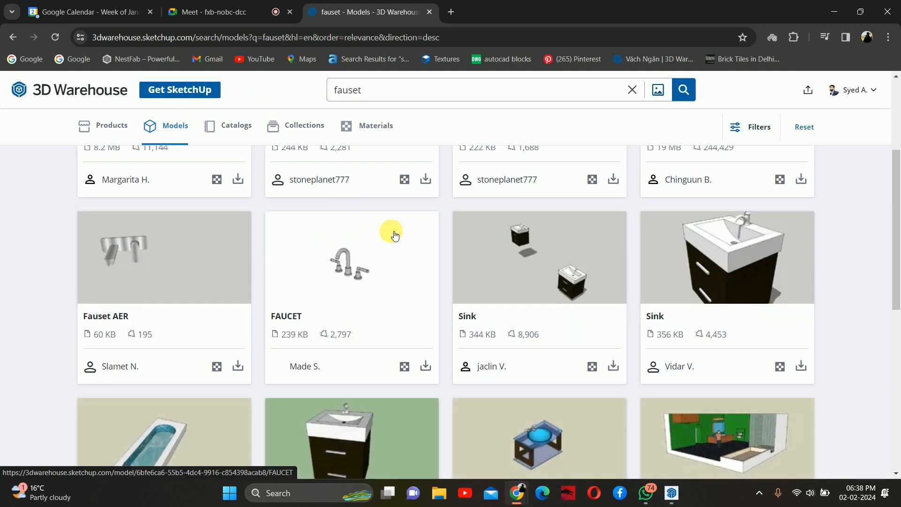
scroll(399, 234, down, 2)
scroll(407, 226, up, 4)
scroll(407, 223, up, 3)
- Search 3D Warehouse for wc and browse the model results
double_click(345, 90)
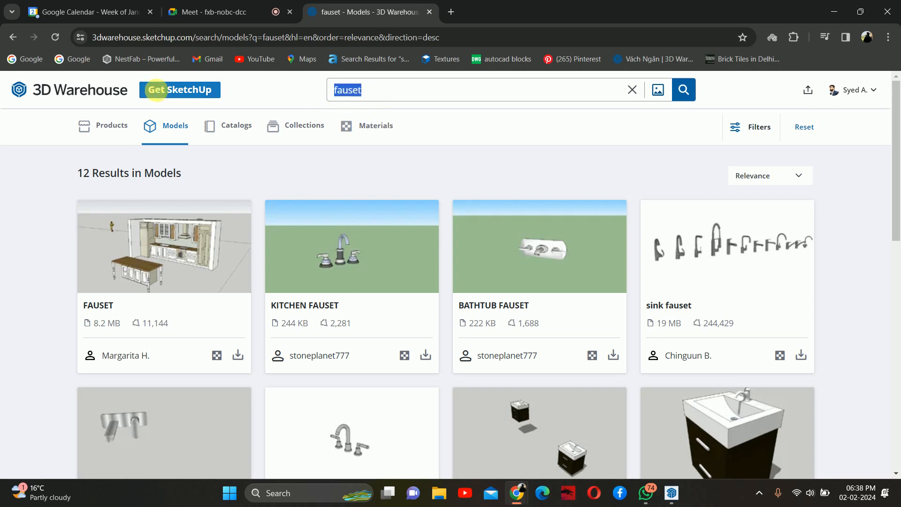
text(wc)
key(Return)
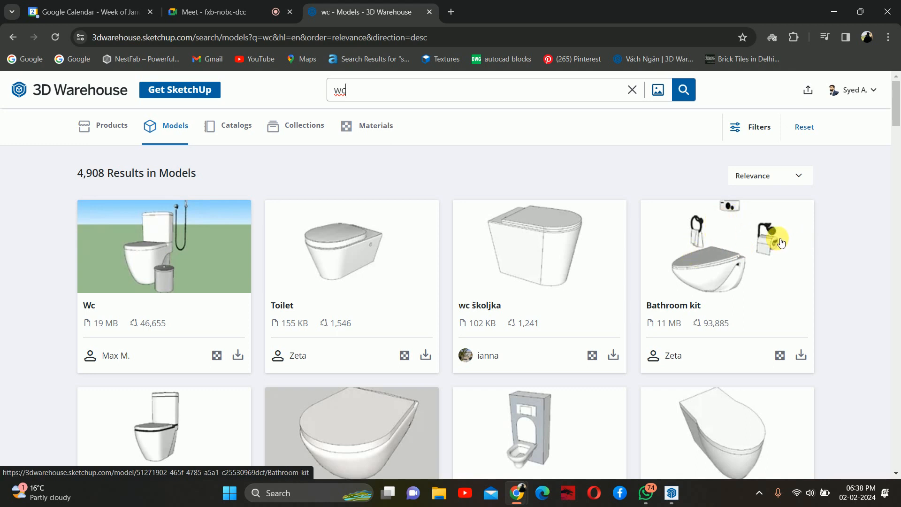
scroll(180, 237, down, 6)
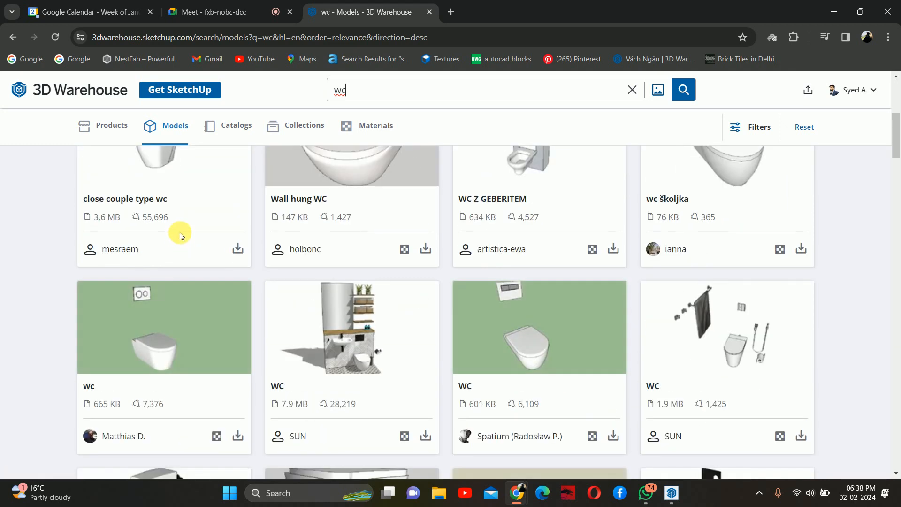
scroll(740, 328, down, 5)
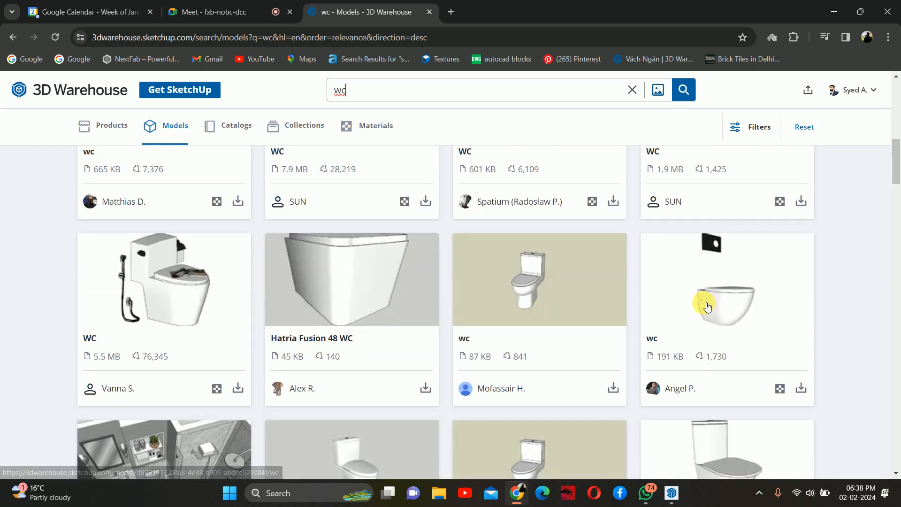
scroll(703, 305, down, 6)
scroll(688, 306, up, 10)
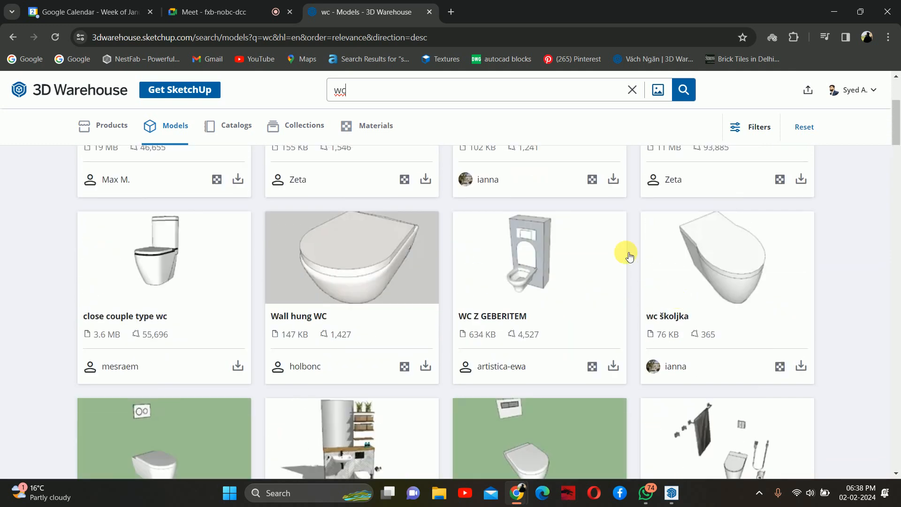
scroll(365, 169, up, 3)
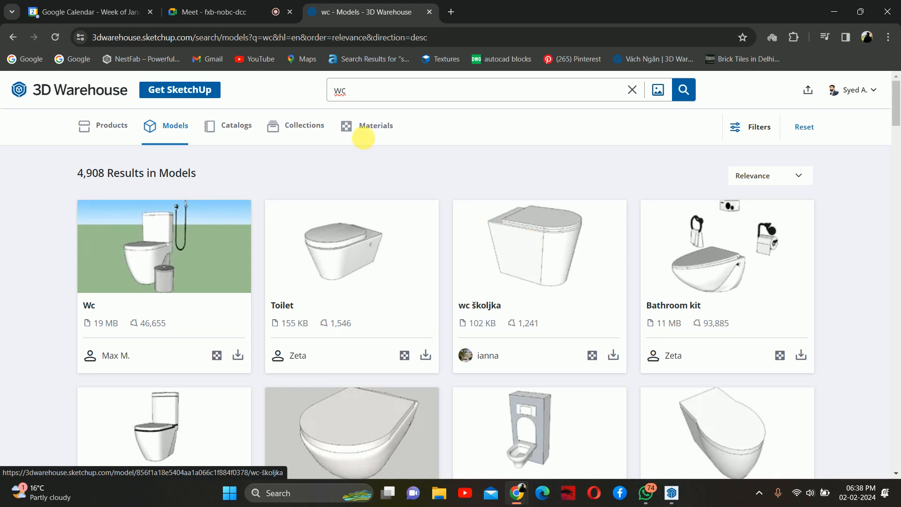
- Search 3D Warehouse for jet spray and browse the model results
text(j)
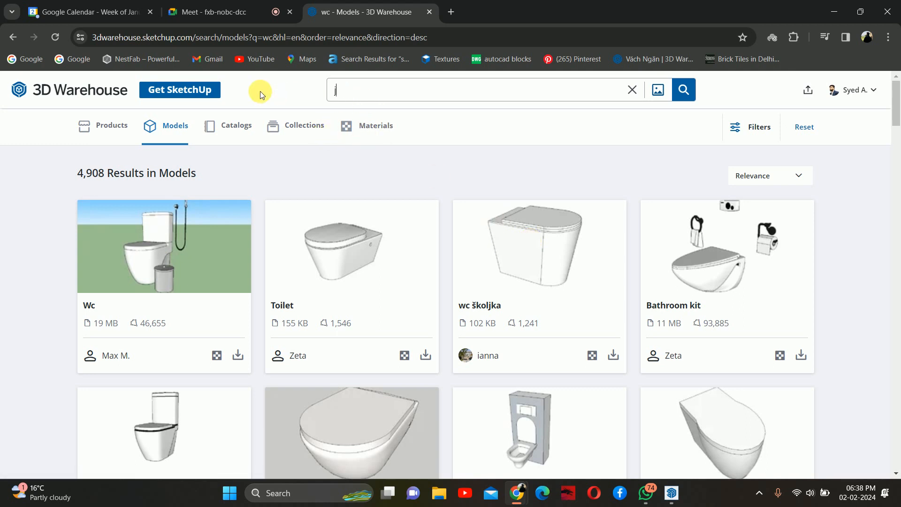
text(et spray)
key(Return)
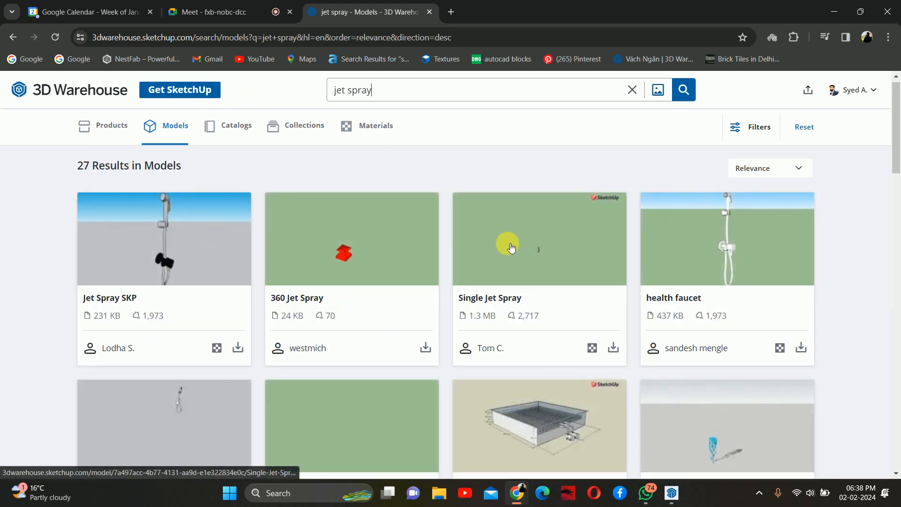
scroll(502, 244, down, 4)
scroll(197, 300, down, 5)
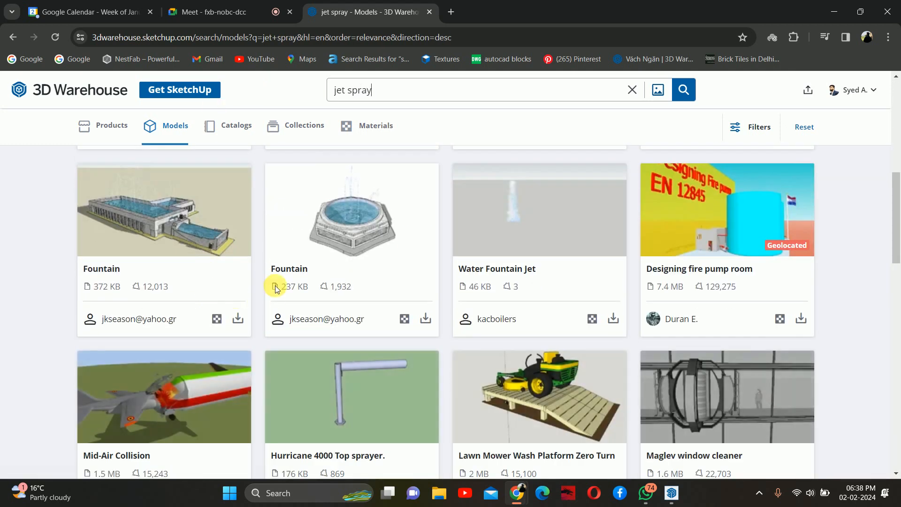
scroll(241, 249, down, 10)
scroll(262, 267, down, 3)
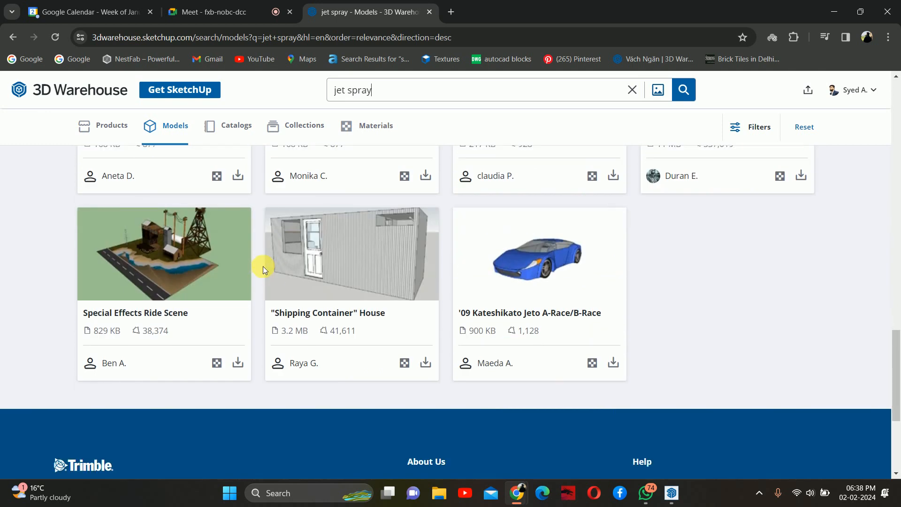
scroll(278, 267, up, 6)
scroll(403, 294, up, 5)
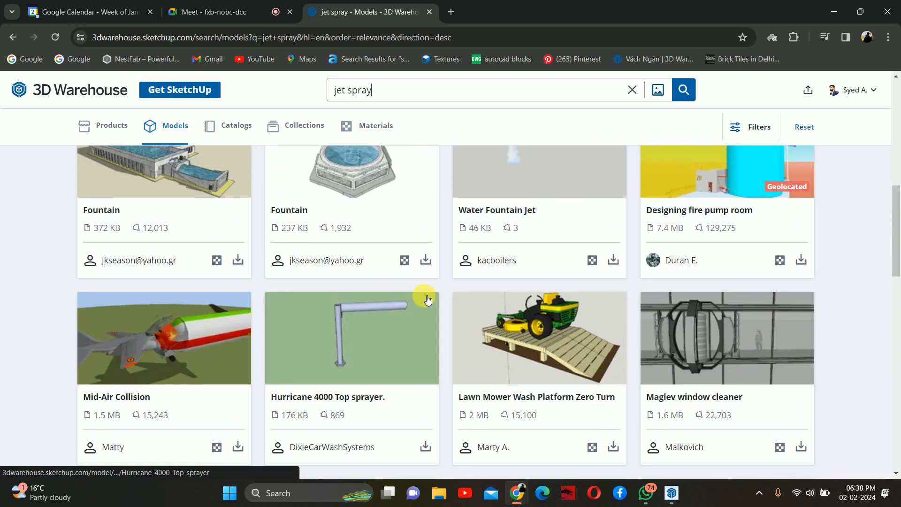
scroll(436, 298, up, 5)
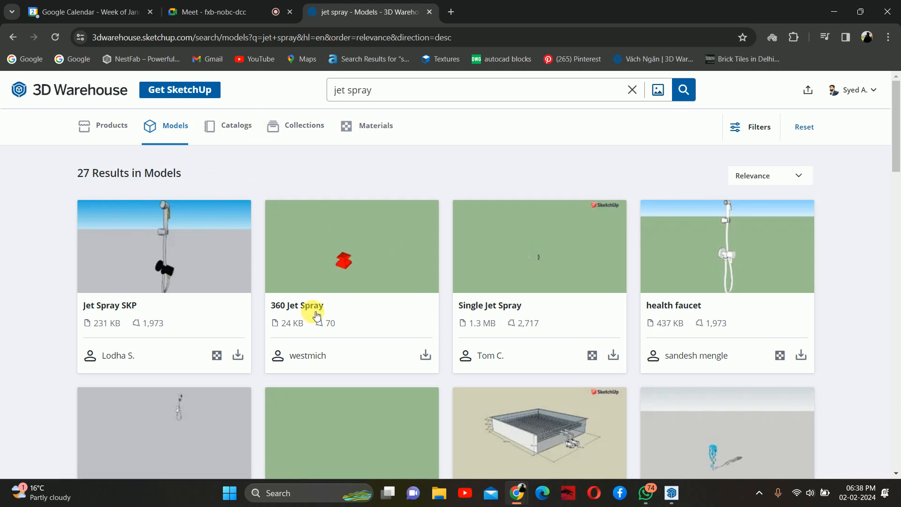
- Open the Jet Spray collection and download the Bidet, Shower spray, Grohe - Sena model as a SketchUp file
click(299, 127)
click(186, 259)
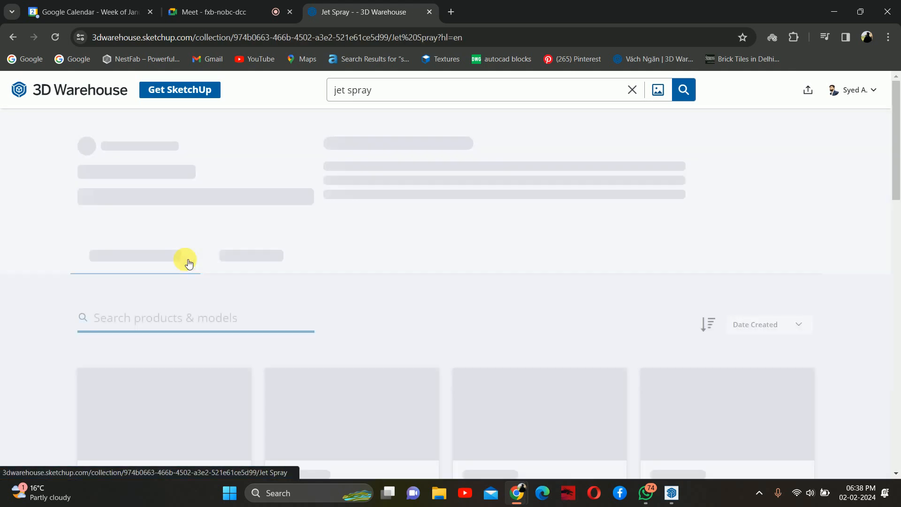
scroll(219, 271, down, 3)
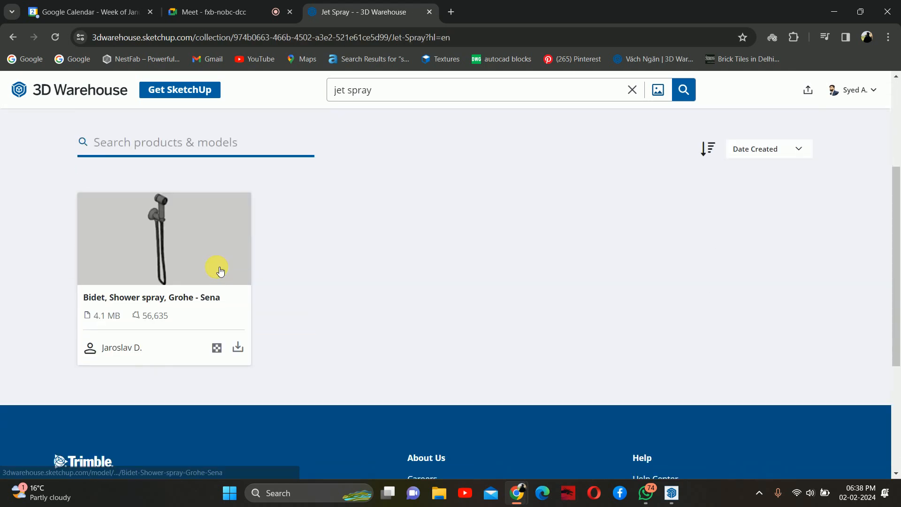
click(238, 347)
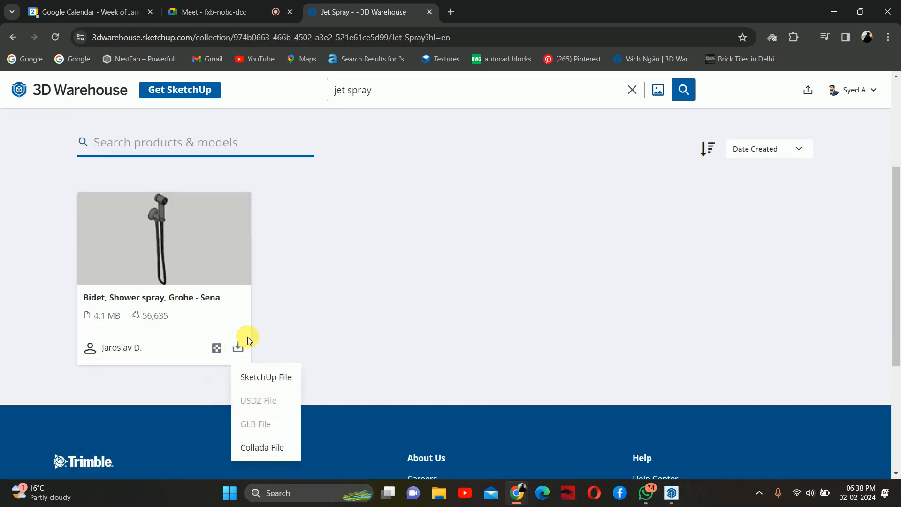
click(263, 375)
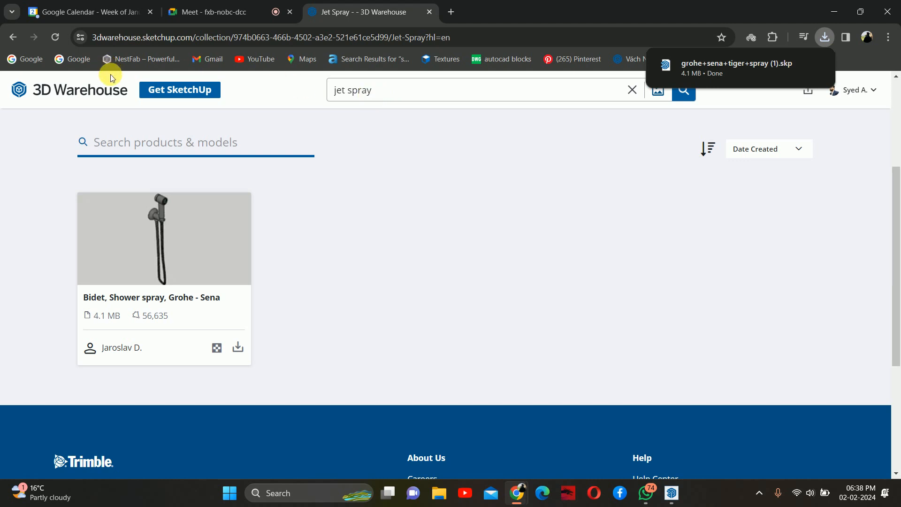
- Search 3D Warehouse for toilet paper
click(382, 94)
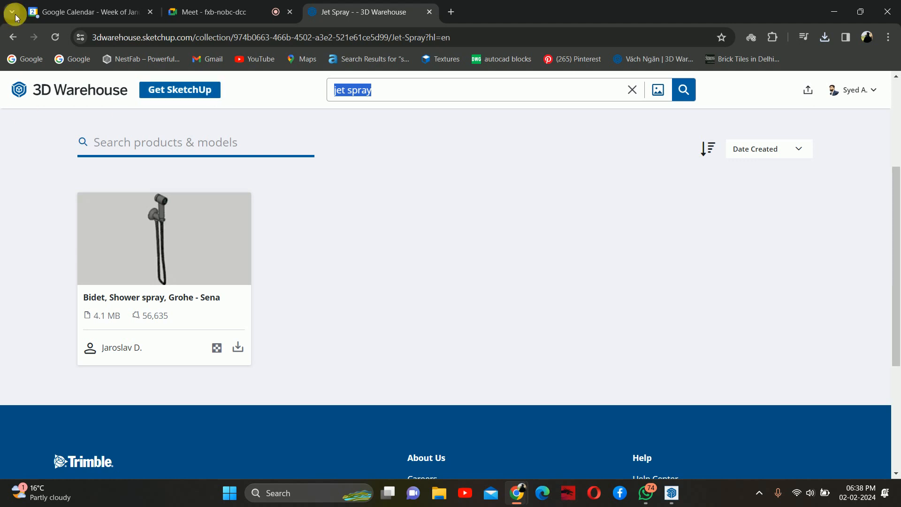
click(12, 37)
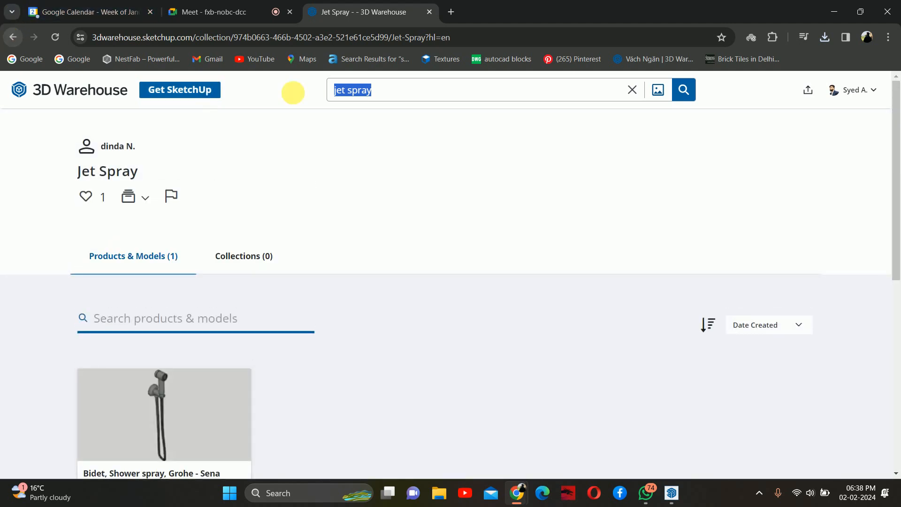
text(toilet pp)
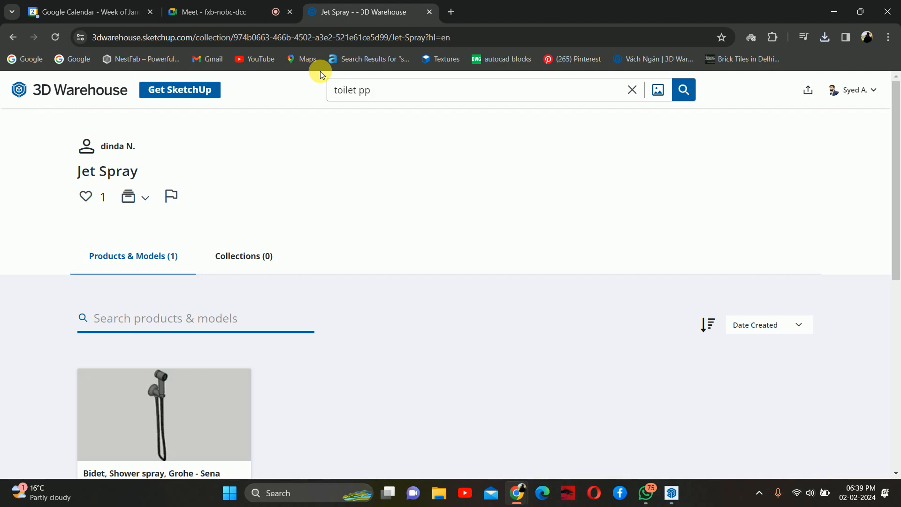
key(BackSpace)
text(aper)
key(Return)
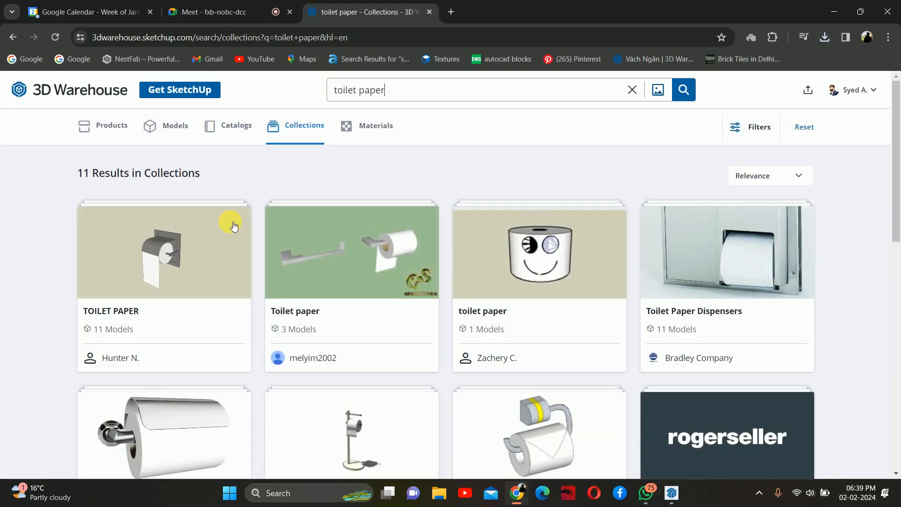
- Open the toilet paper roll collection and download its Toilet holder model as a SketchUp file
scroll(287, 278, down, 3)
scroll(365, 325, down, 3)
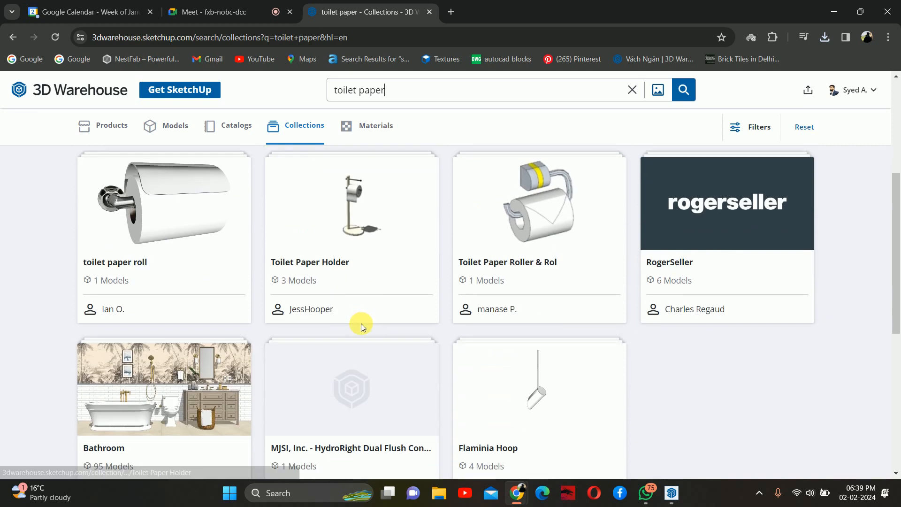
click(177, 248)
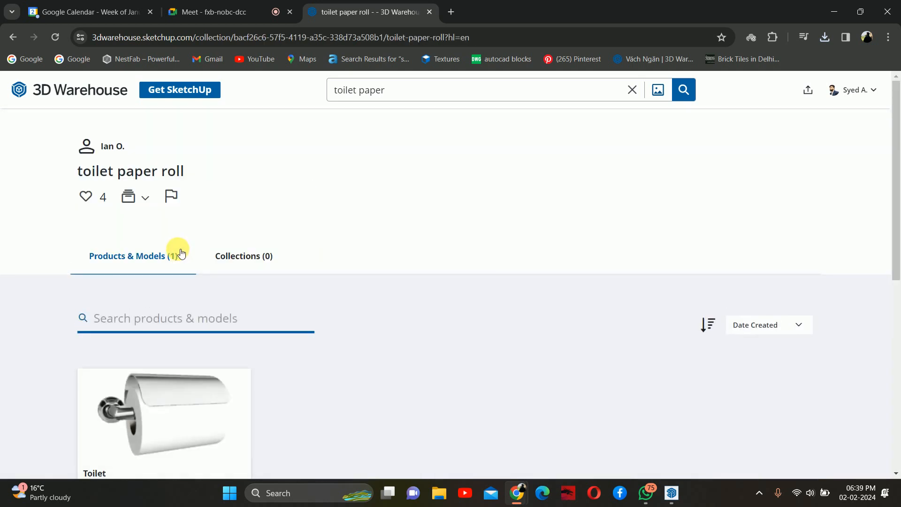
scroll(200, 291, down, 5)
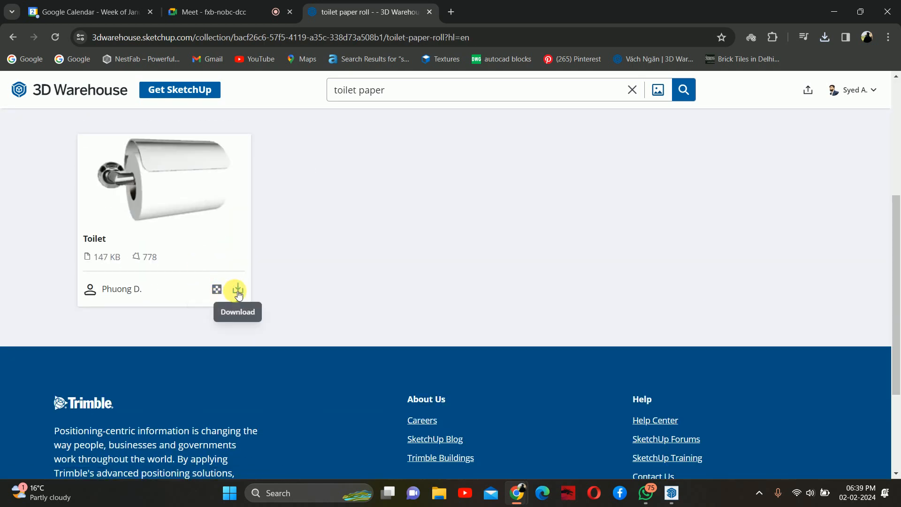
click(239, 289)
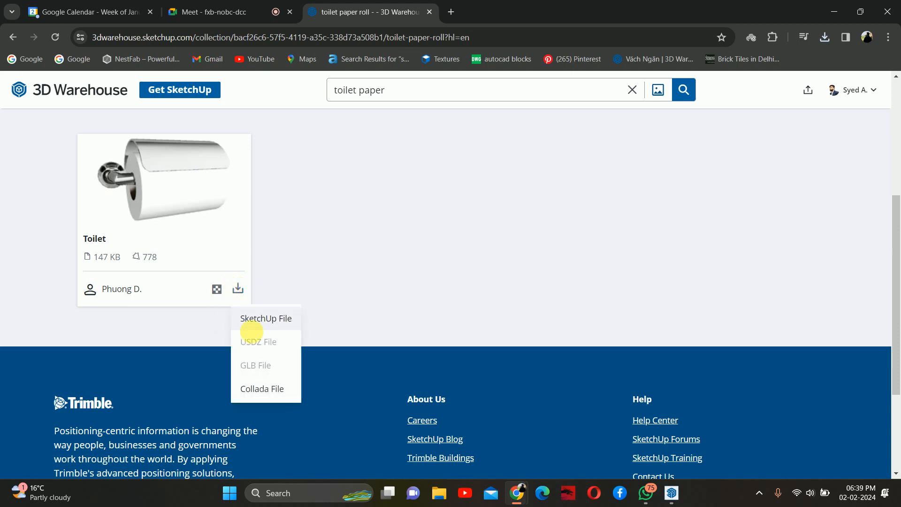
click(275, 319)
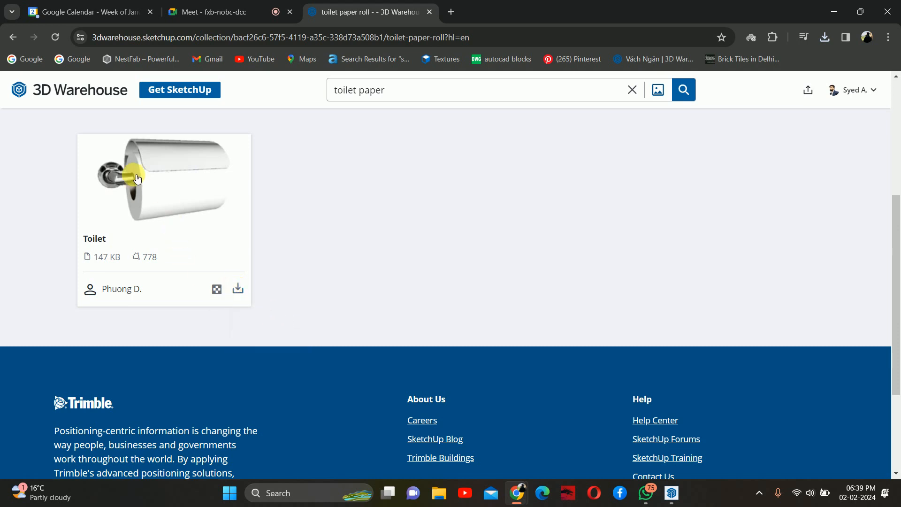
- Browse the toilet paper model results and download the TOILET PAPER HOLDER model as a SketchUp file
click(13, 37)
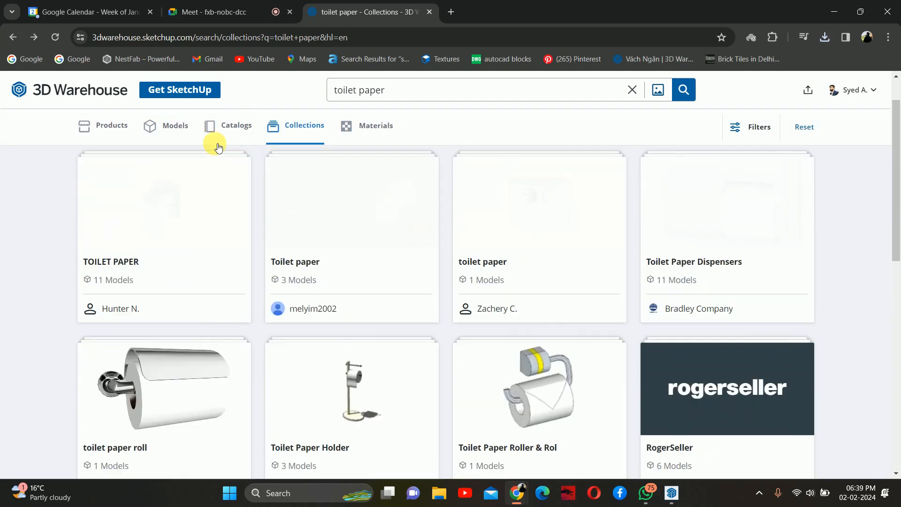
click(174, 124)
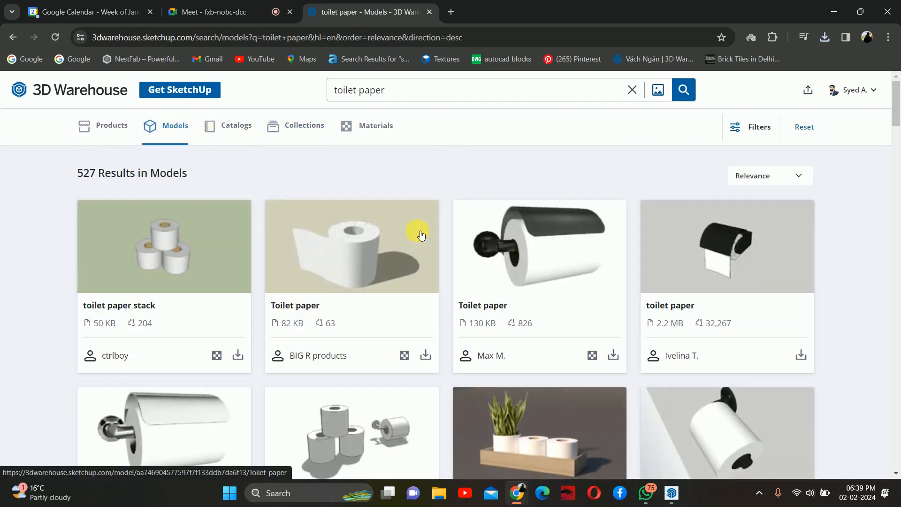
scroll(600, 273, down, 4)
scroll(605, 273, down, 3)
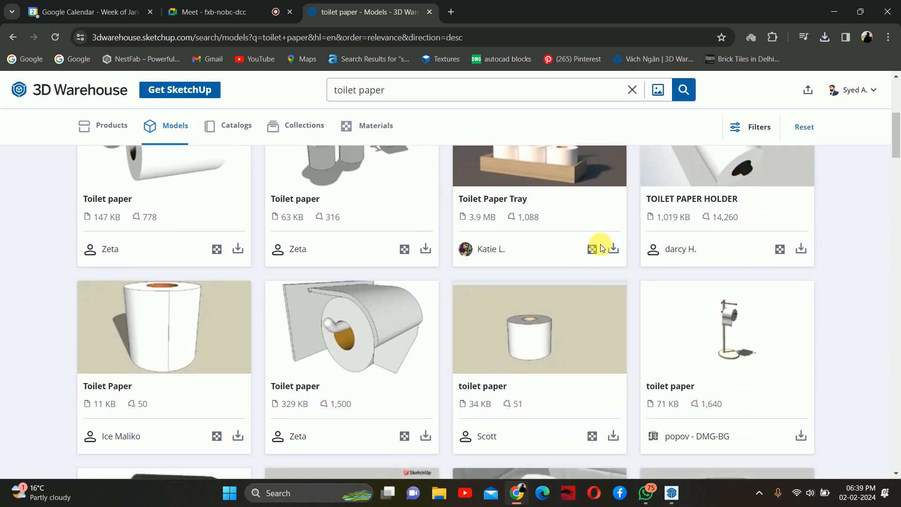
scroll(599, 250, down, 5)
scroll(597, 252, down, 6)
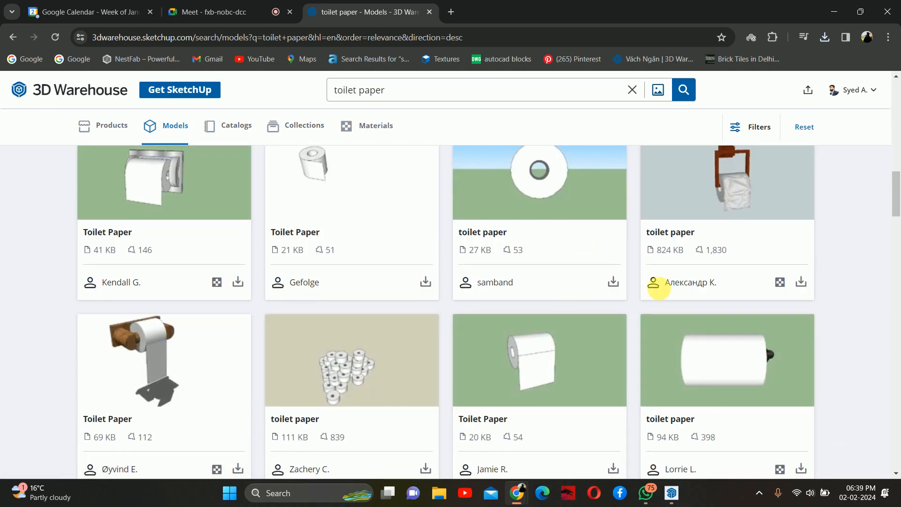
scroll(622, 282, down, 4)
scroll(597, 273, down, 6)
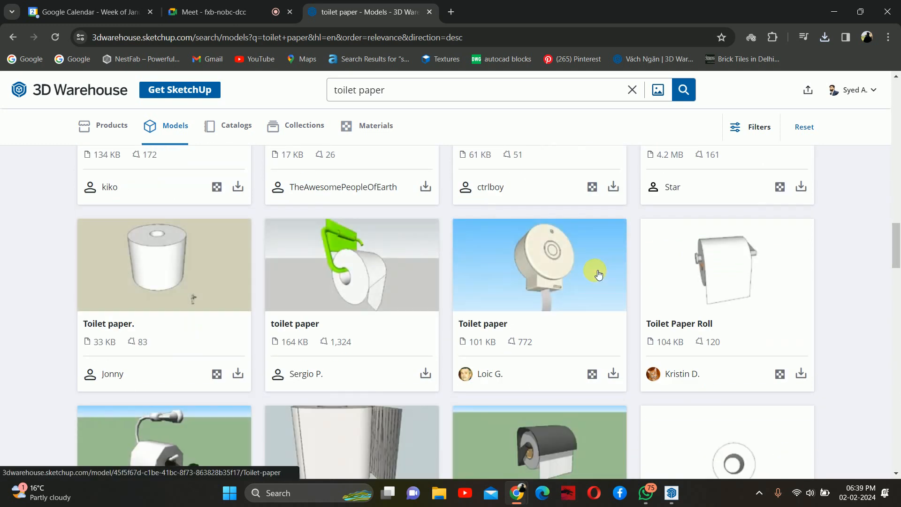
scroll(597, 271, down, 5)
scroll(595, 268, down, 5)
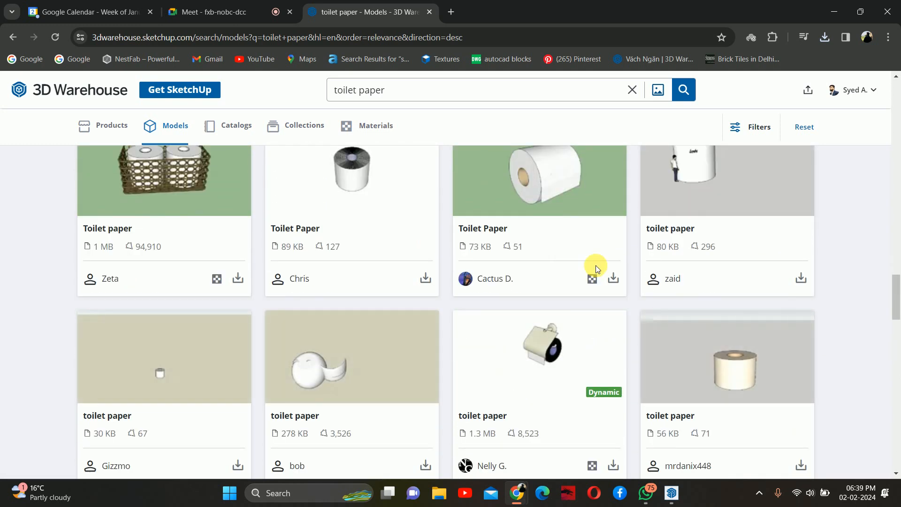
scroll(595, 265, down, 7)
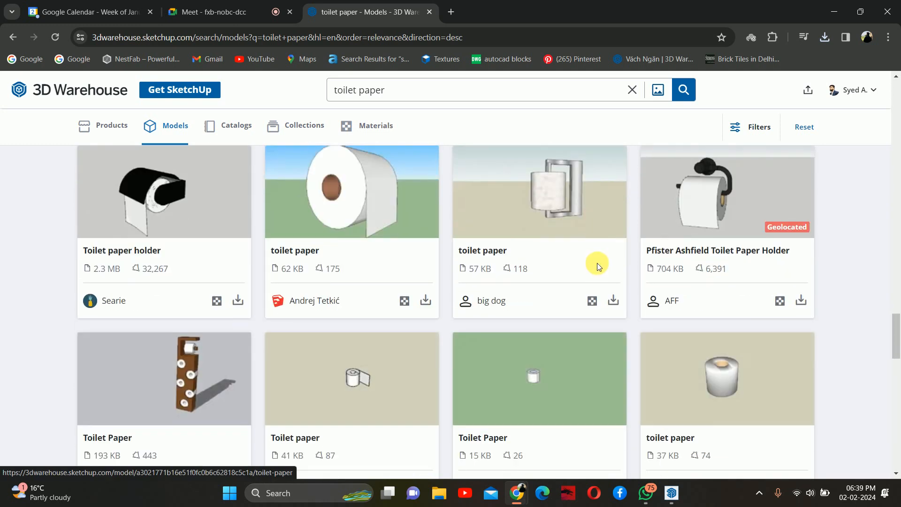
scroll(597, 265, down, 5)
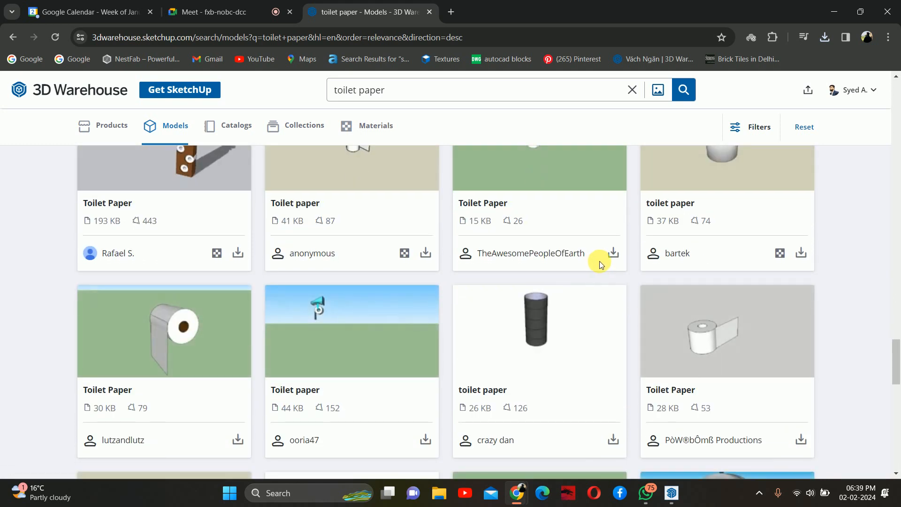
scroll(598, 261, up, 10)
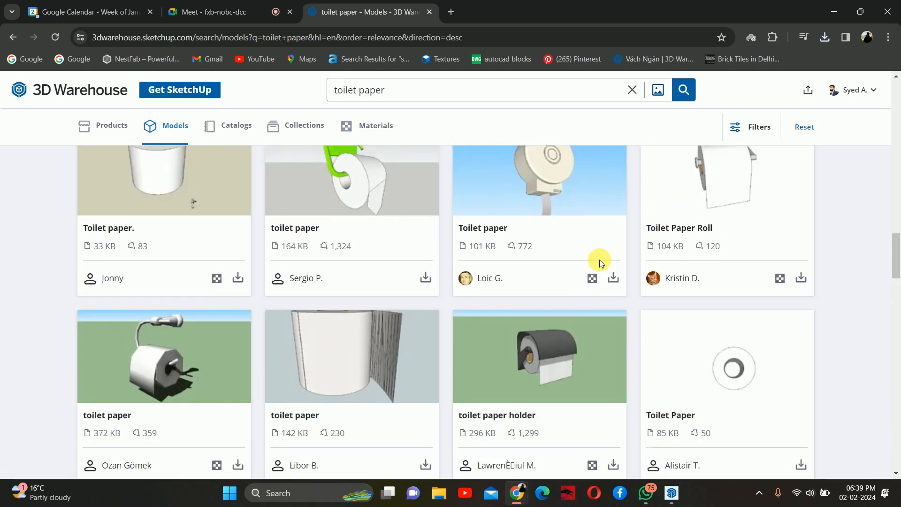
scroll(598, 261, up, 15)
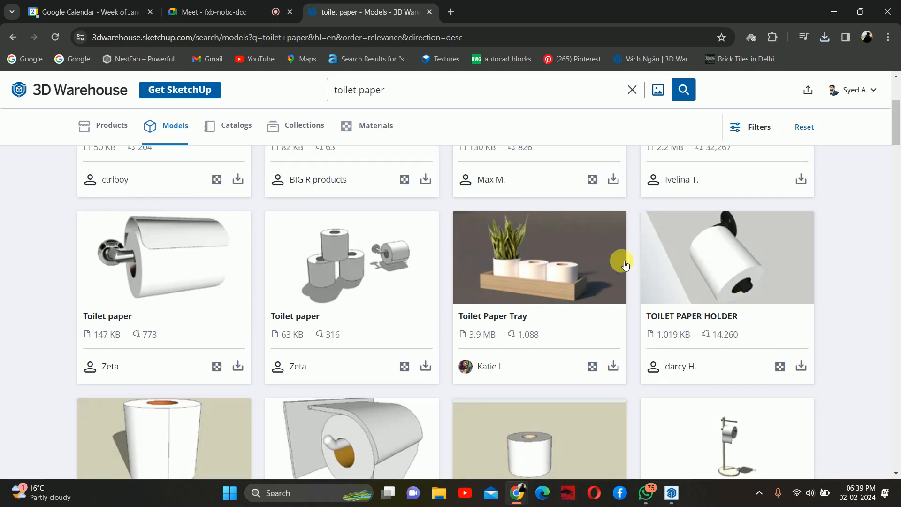
click(801, 366)
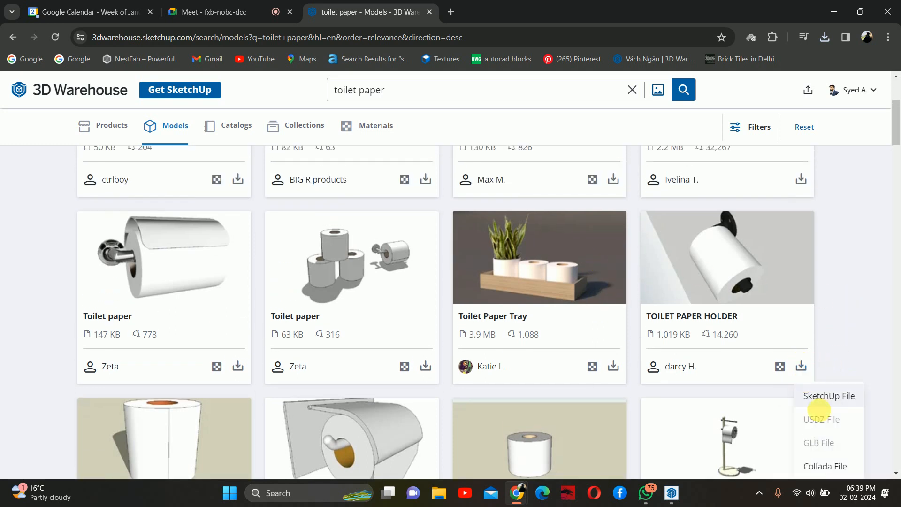
click(826, 396)
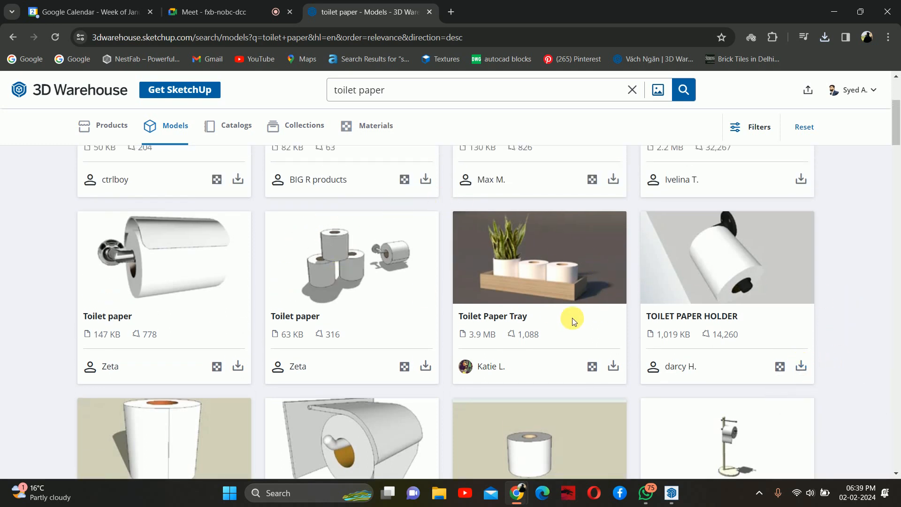
- Search 3D Warehouse for towel and download the TOWELL model as a SketchUp file
scroll(378, 261, up, 1)
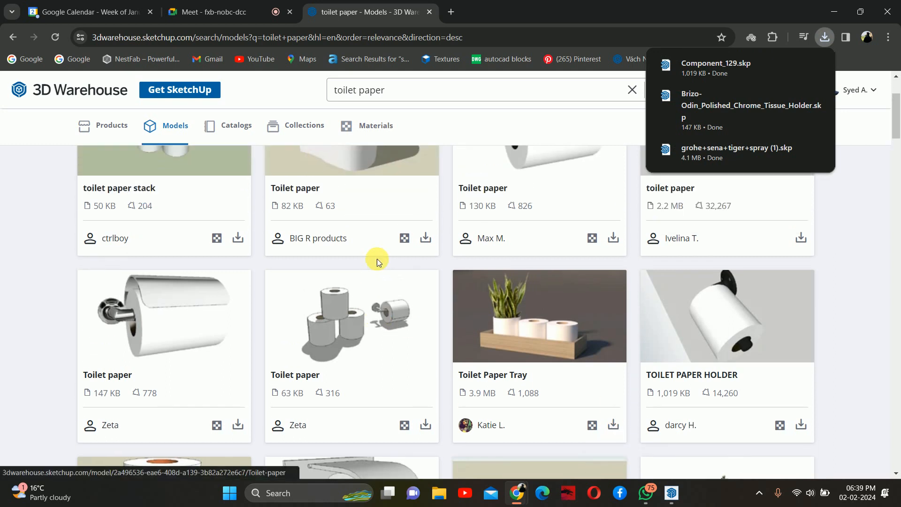
scroll(377, 261, up, 2)
click(394, 92)
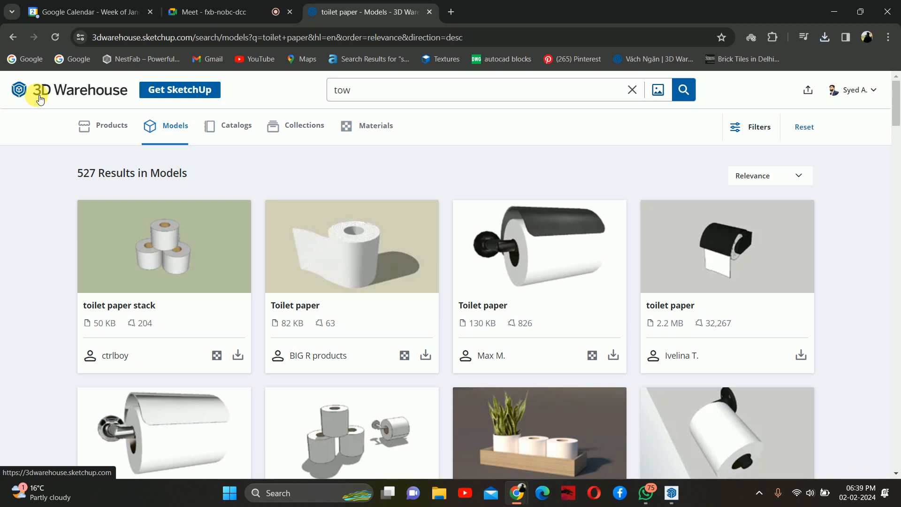
key(Return)
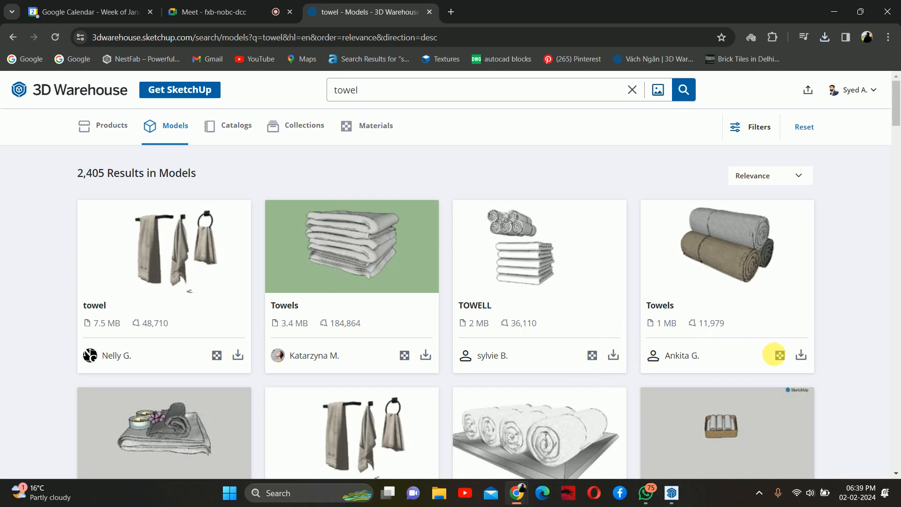
click(613, 356)
click(629, 384)
- Browse the towel results and download the first towel model, with towels on a bar and ring, as a SketchUp file
scroll(452, 217, down, 1)
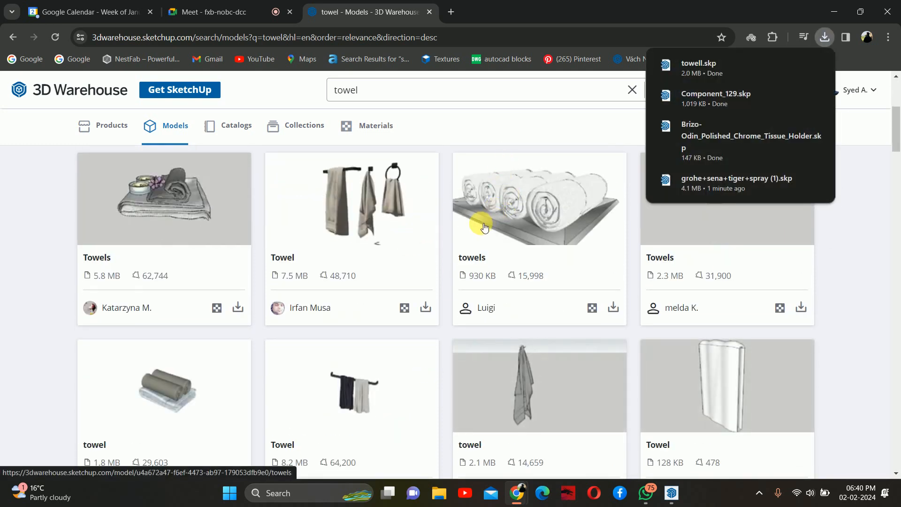
scroll(470, 228, down, 4)
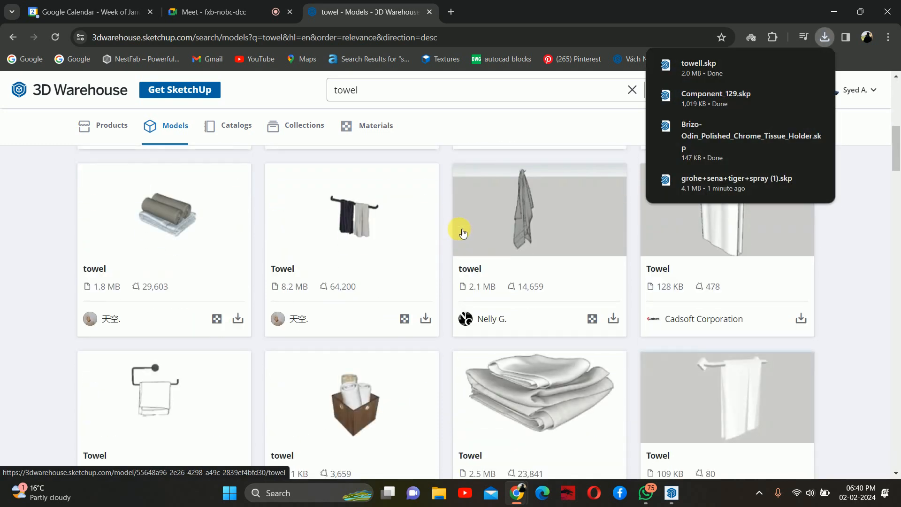
scroll(399, 263, down, 4)
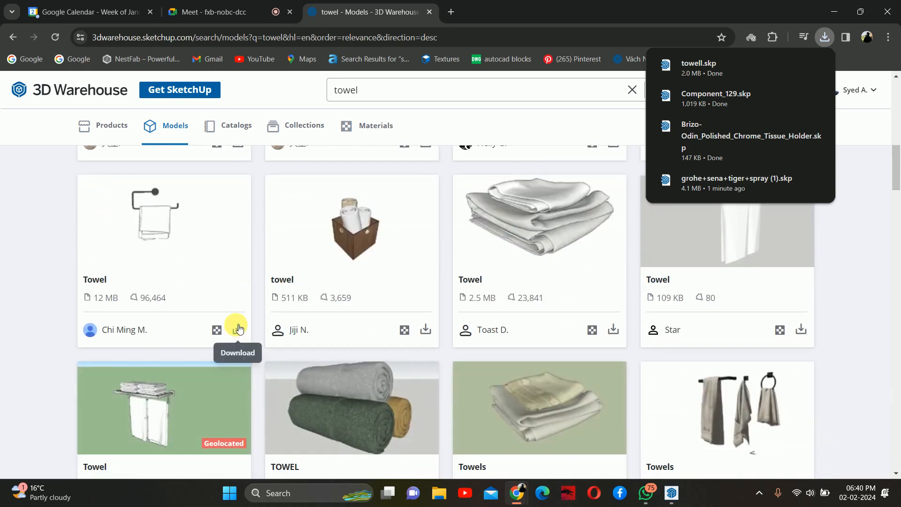
click(241, 329)
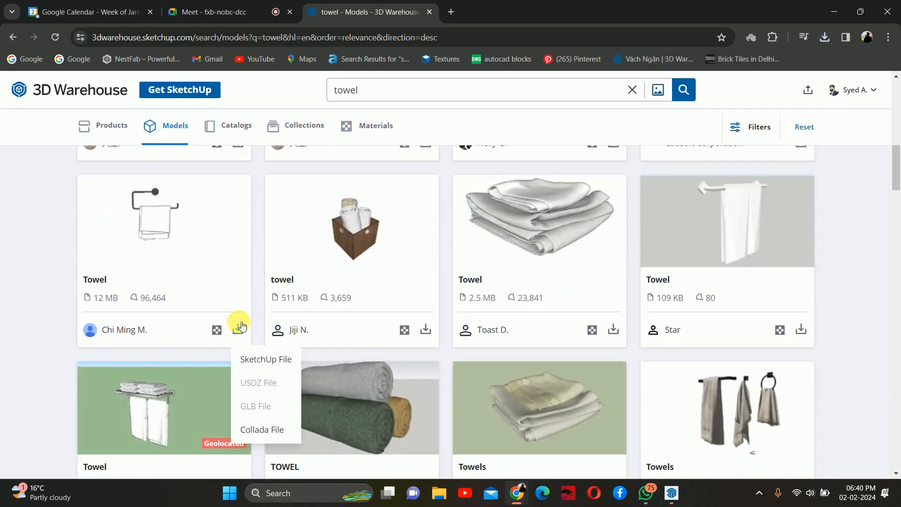
click(24, 223)
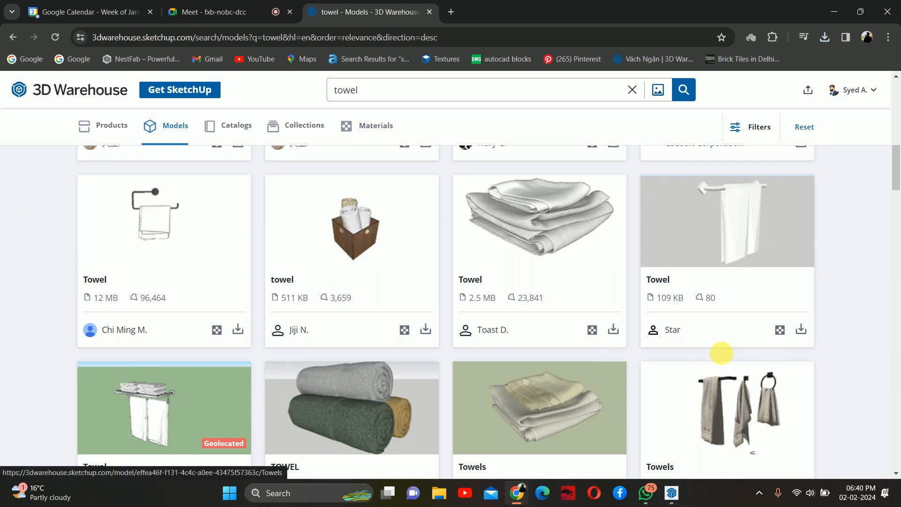
scroll(404, 298, down, 5)
scroll(405, 298, up, 5)
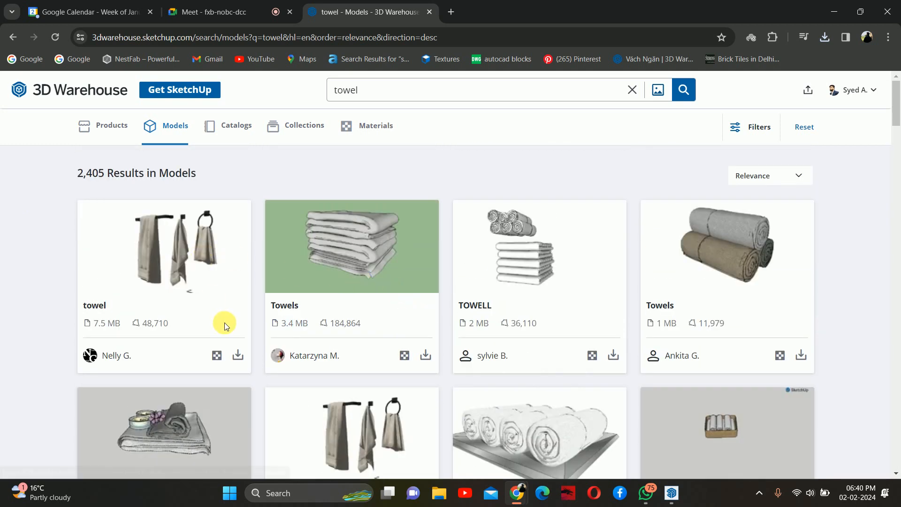
click(245, 359)
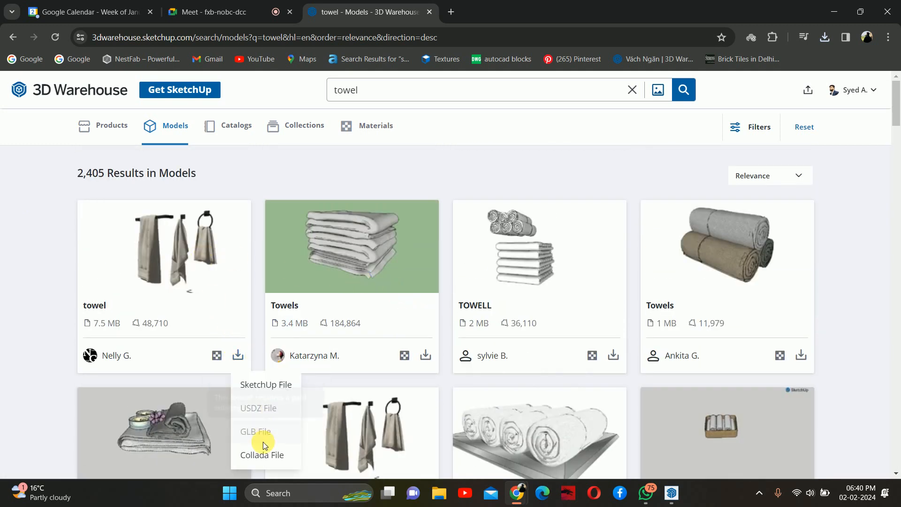
click(257, 275)
- Download the Towels model with folded towels and candles as a SketchUp file
scroll(253, 272, down, 2)
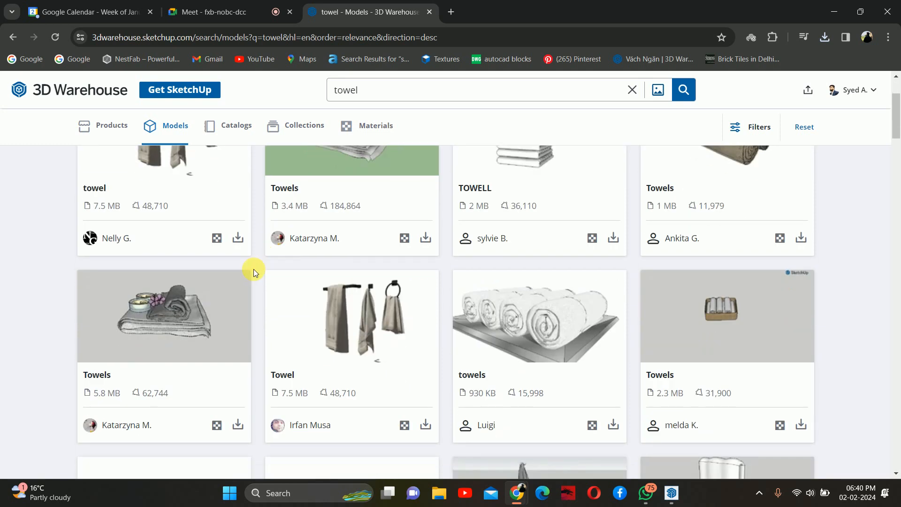
click(235, 426)
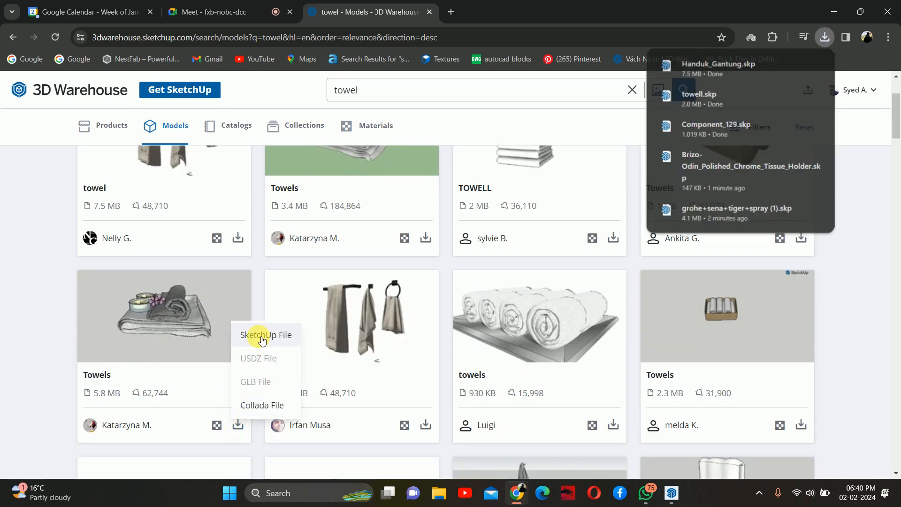
click(262, 336)
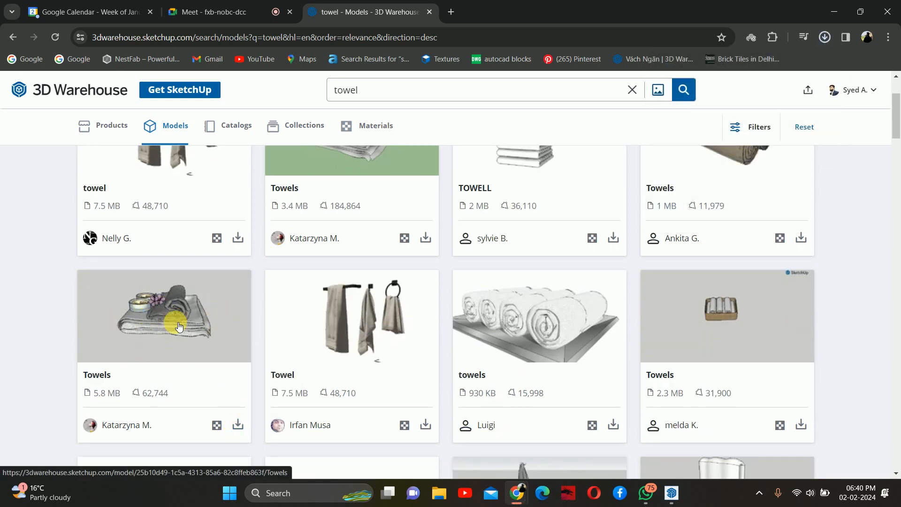
- Scroll through the towel model results and load more of them
scroll(249, 333, up, 3)
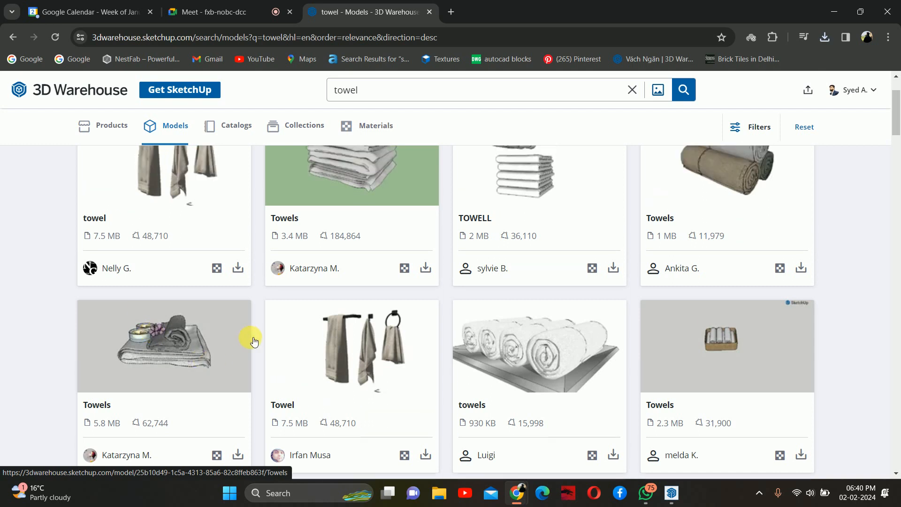
scroll(251, 334, down, 10)
scroll(279, 342, down, 10)
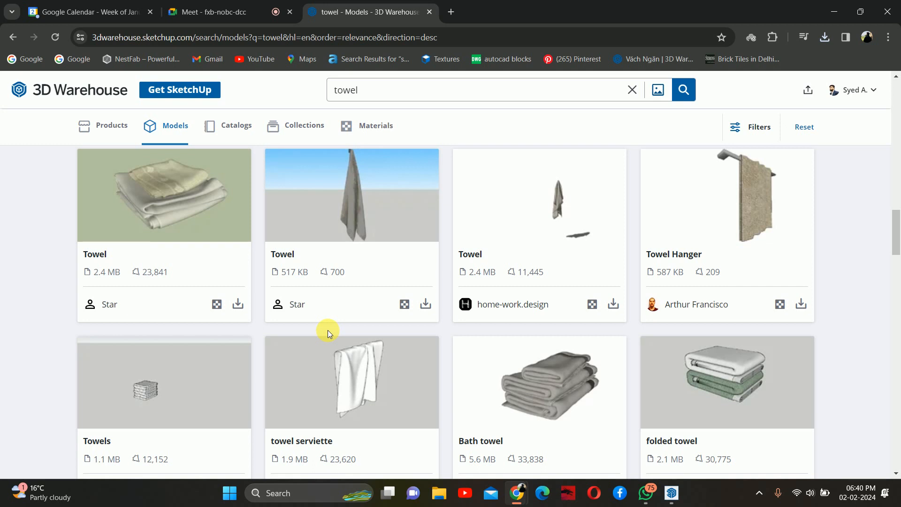
scroll(328, 329, down, 10)
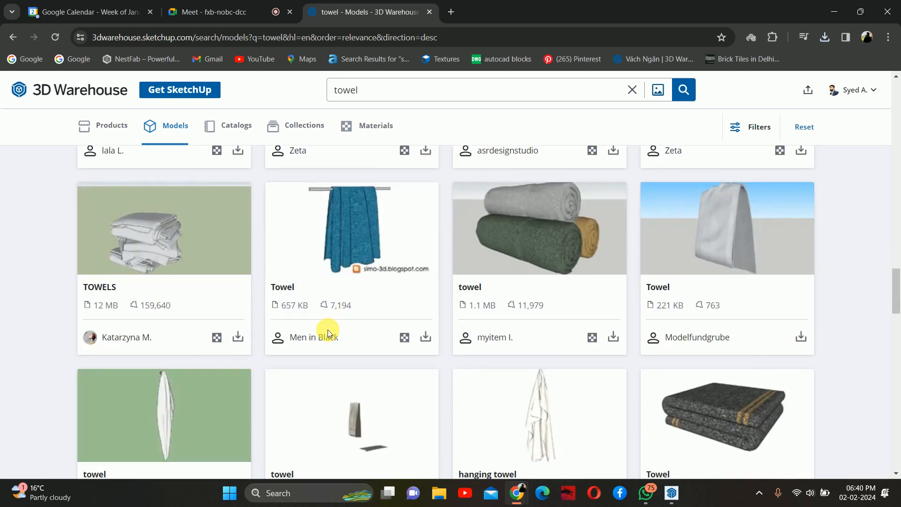
scroll(328, 329, down, 5)
scroll(331, 333, down, 1)
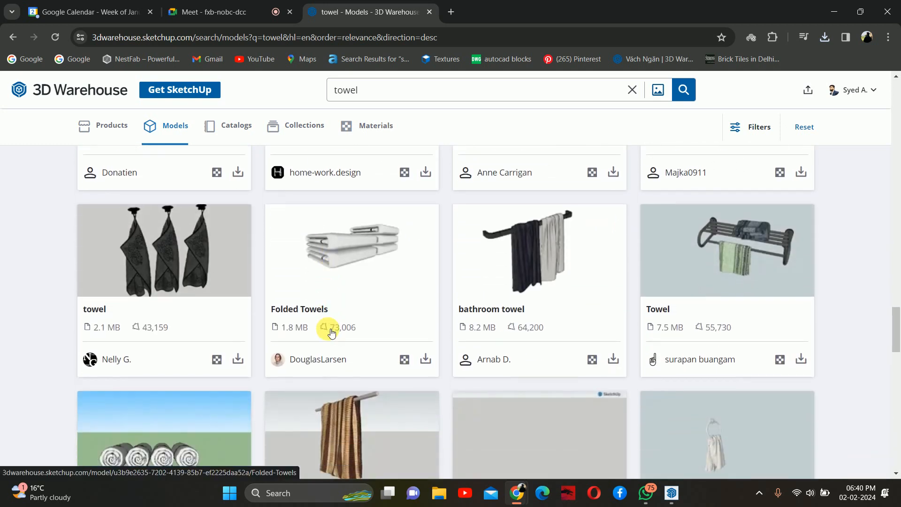
scroll(331, 333, down, 3)
scroll(331, 334, down, 9)
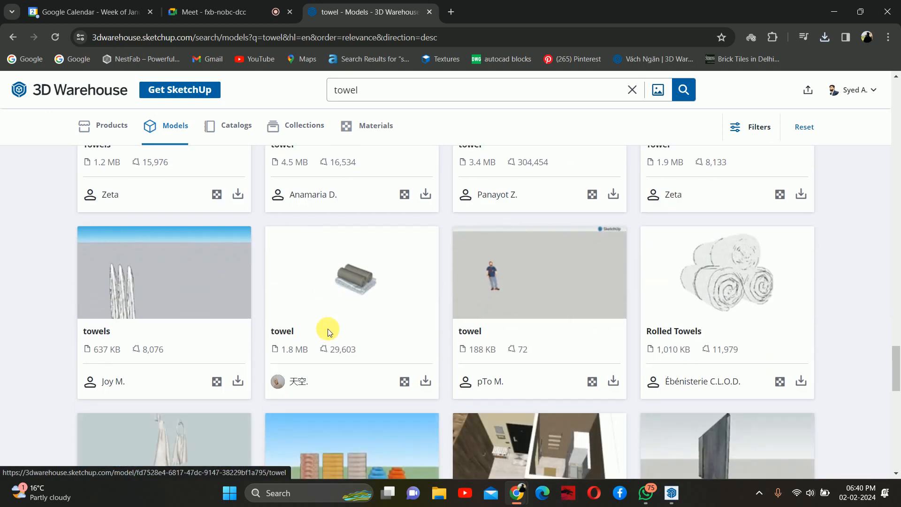
scroll(331, 333, down, 4)
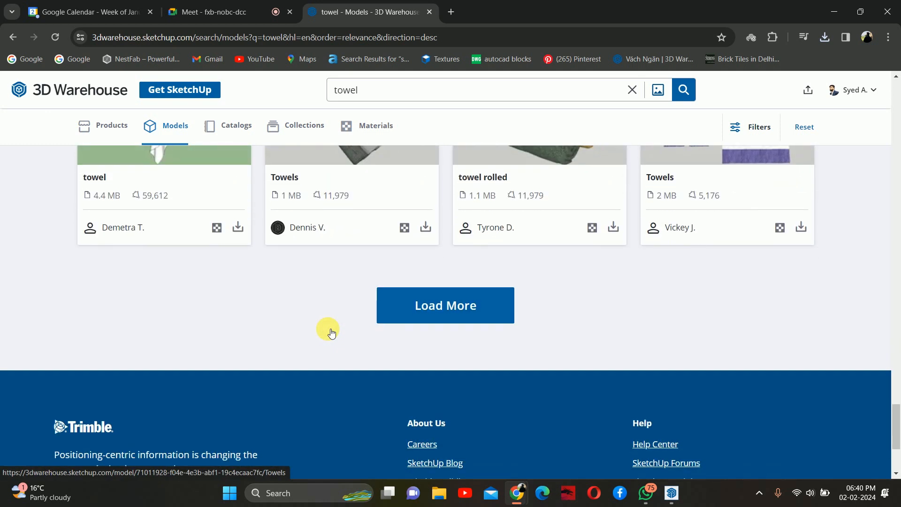
click(404, 312)
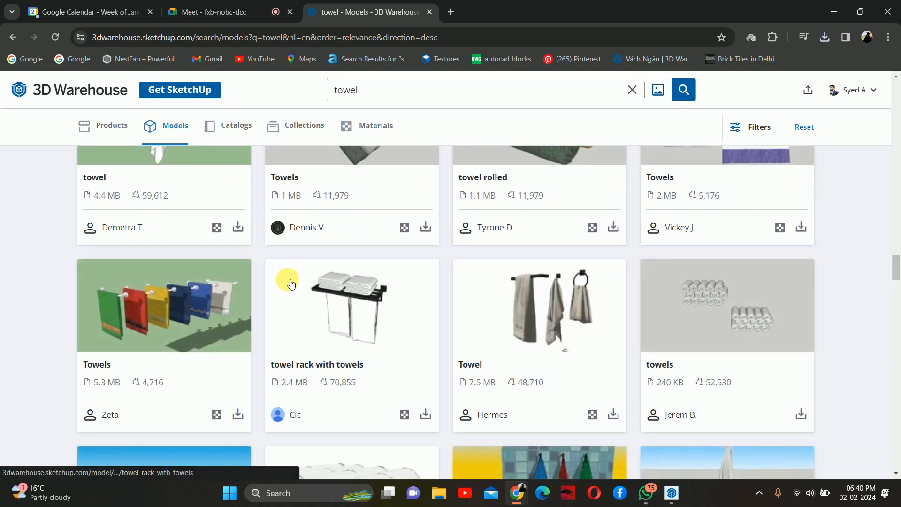
- Switch the towel search to collections and browse them
scroll(425, 298, up, 3)
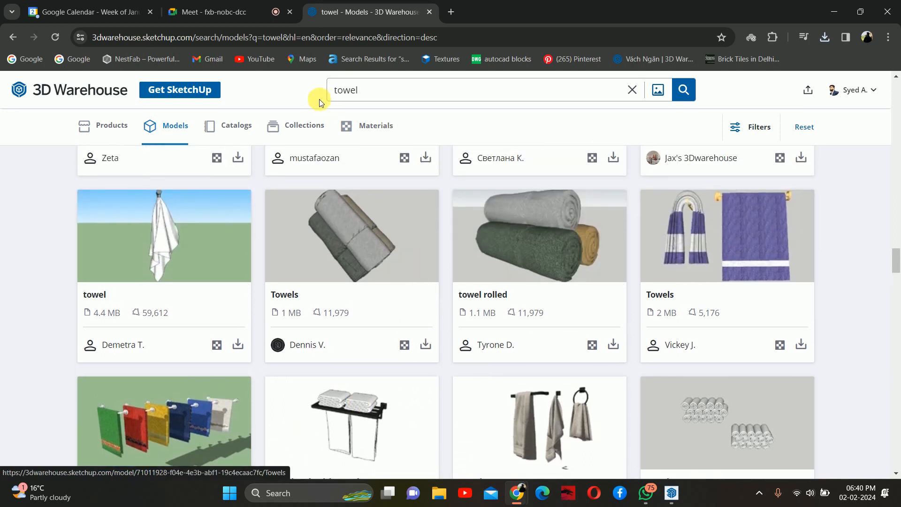
click(295, 125)
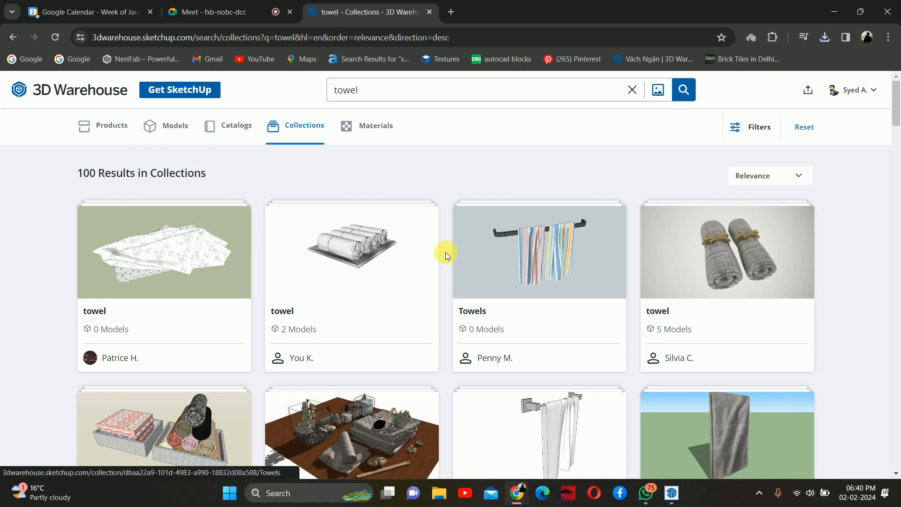
scroll(446, 255, down, 2)
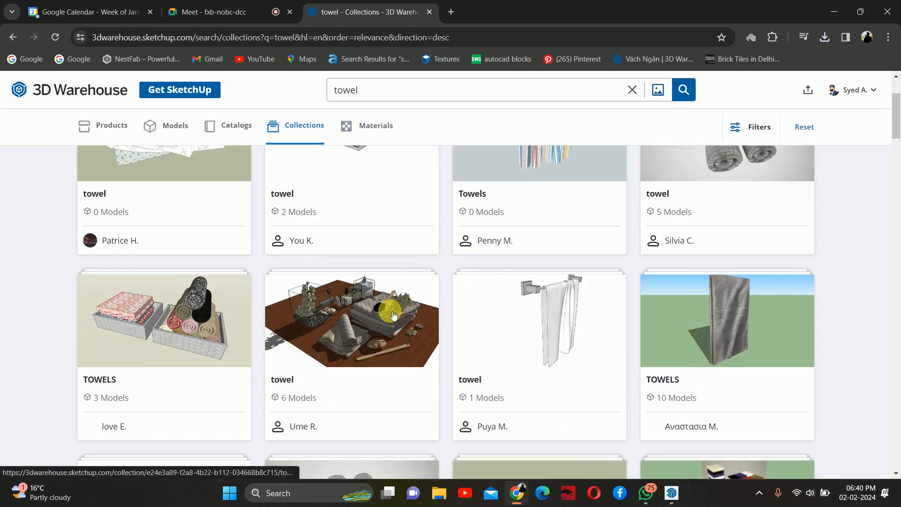
- Open Ume R.'s six-model towel collection and download towel_m14 as a SketchUp file
click(381, 308)
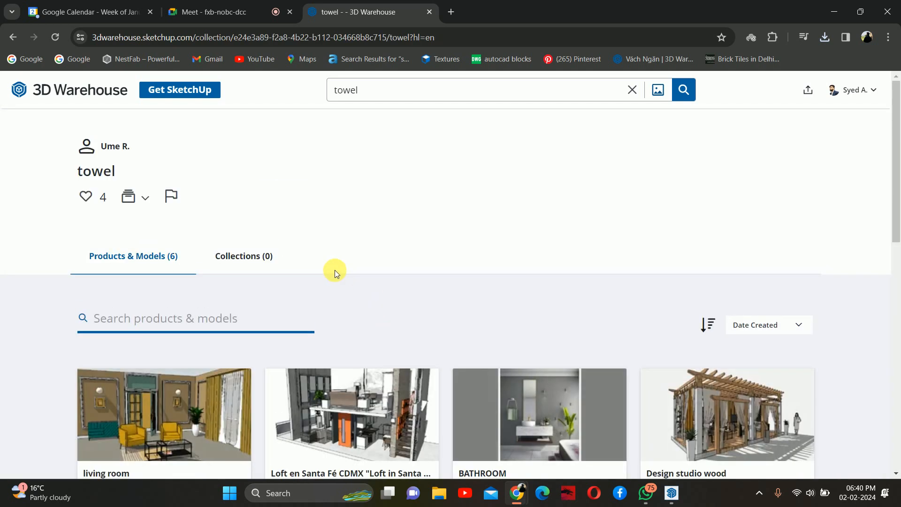
scroll(334, 269, down, 3)
scroll(394, 277, down, 5)
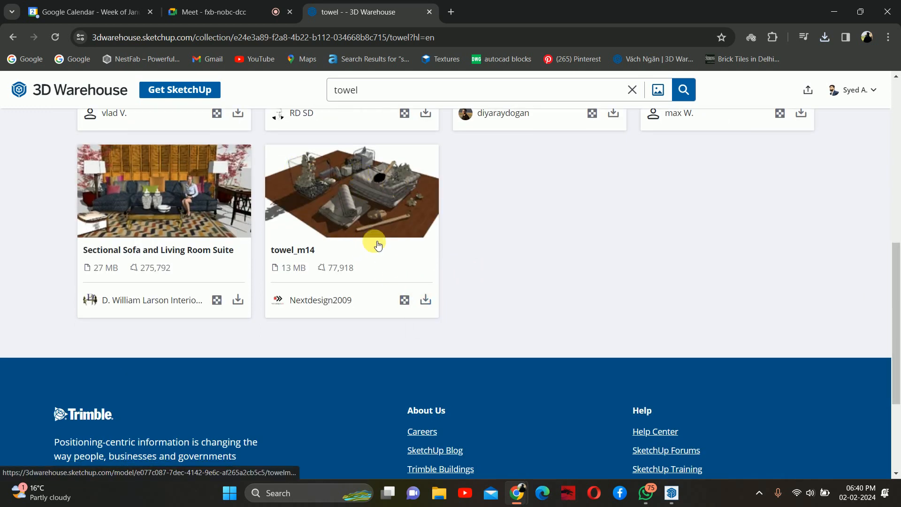
click(425, 300)
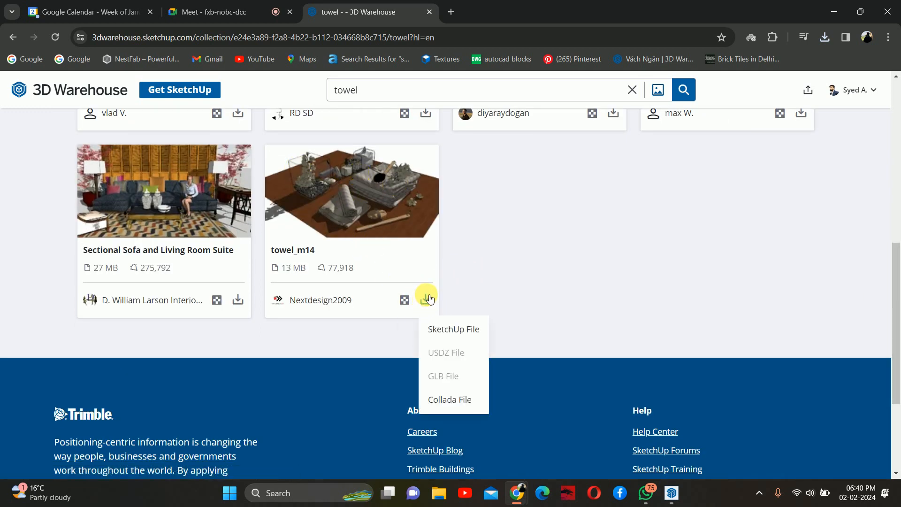
click(438, 328)
- Return to the towel collection search results and browse through them
scroll(210, 200, up, 4)
scroll(169, 140, up, 1)
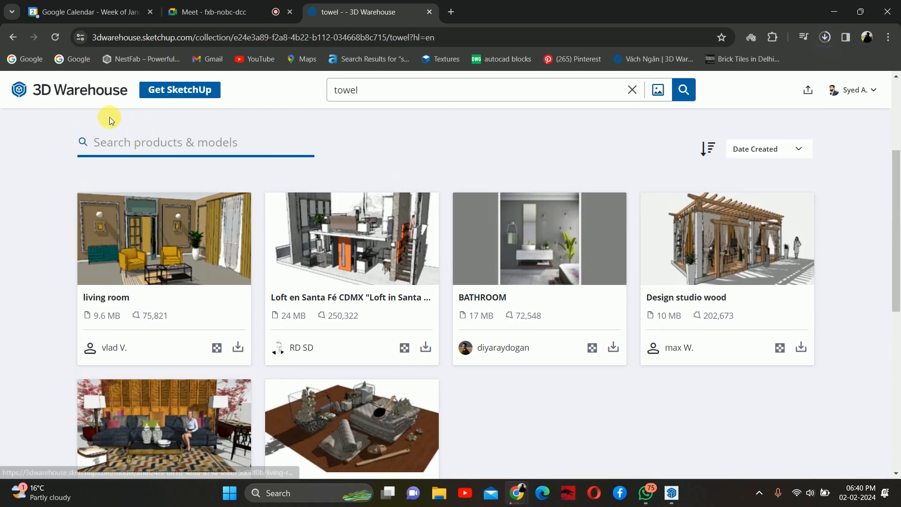
click(14, 37)
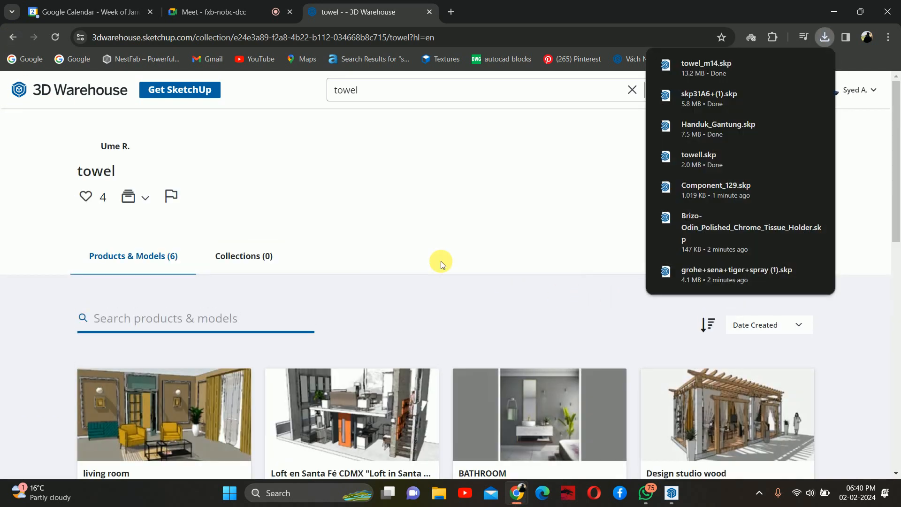
scroll(440, 265, down, 5)
scroll(441, 277, down, 5)
scroll(449, 288, up, 8)
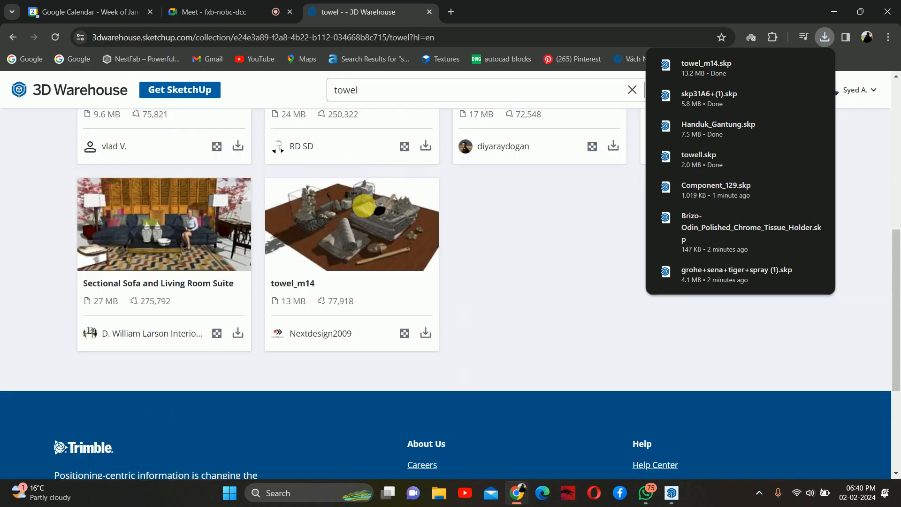
click(14, 36)
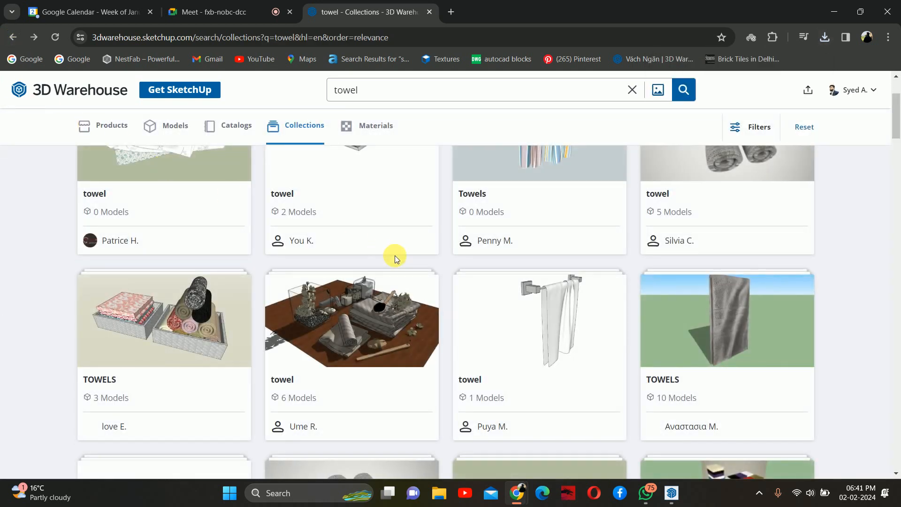
scroll(415, 263, down, 2)
scroll(423, 263, down, 4)
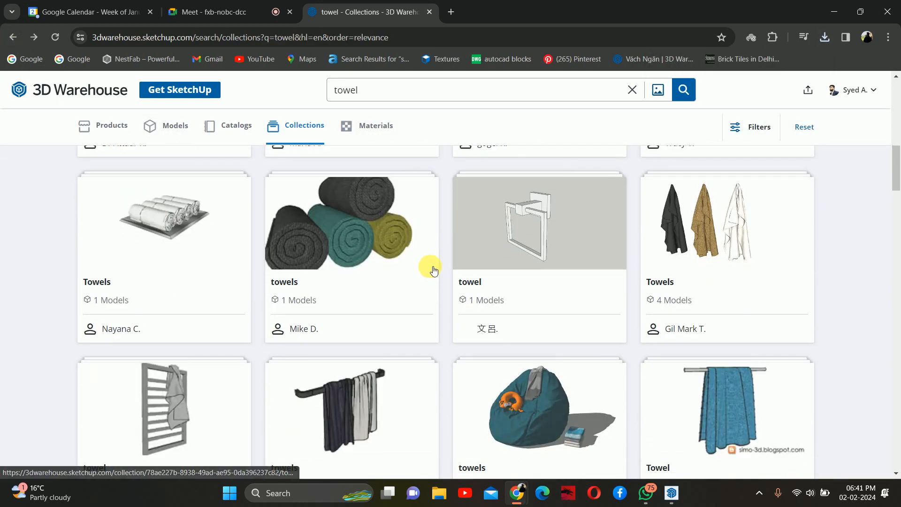
scroll(441, 273, up, 1)
scroll(442, 272, up, 10)
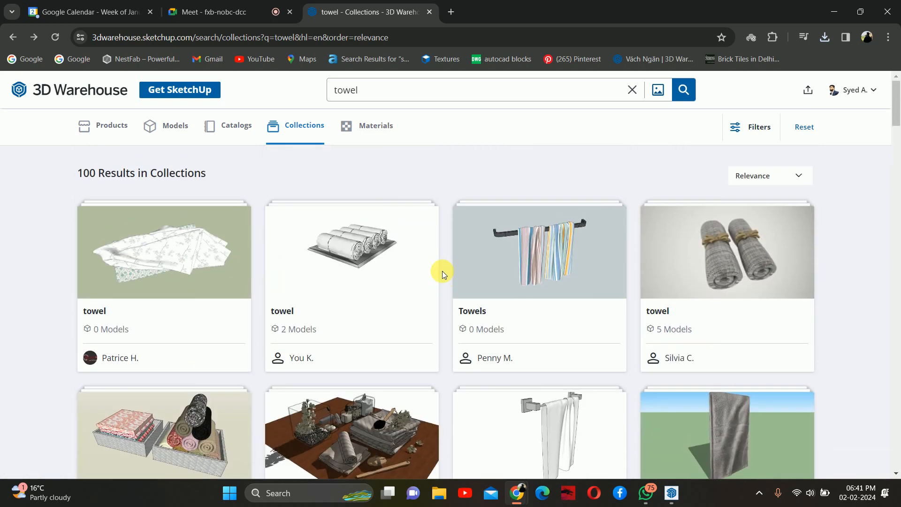
- Open the two-model towel collection and download Bandeja c/ Toalhas as a SketchUp file
click(352, 268)
scroll(346, 264, down, 3)
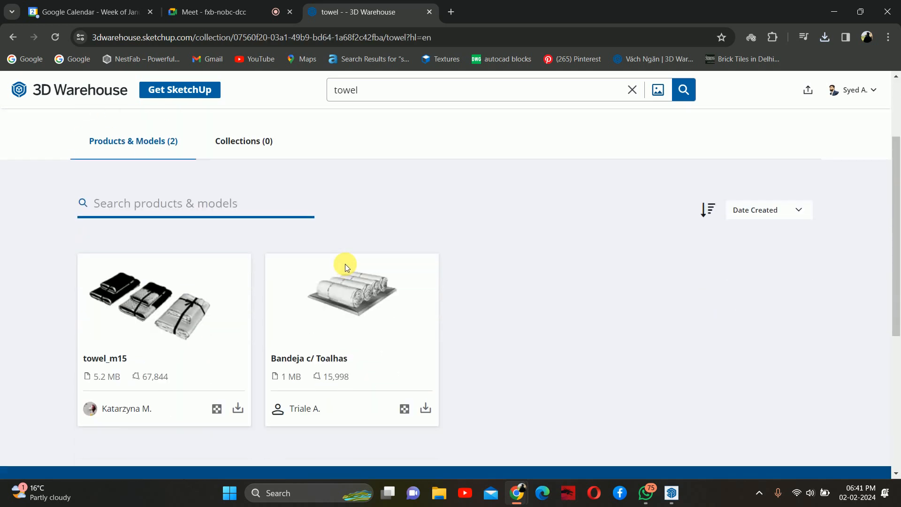
scroll(375, 290, down, 1)
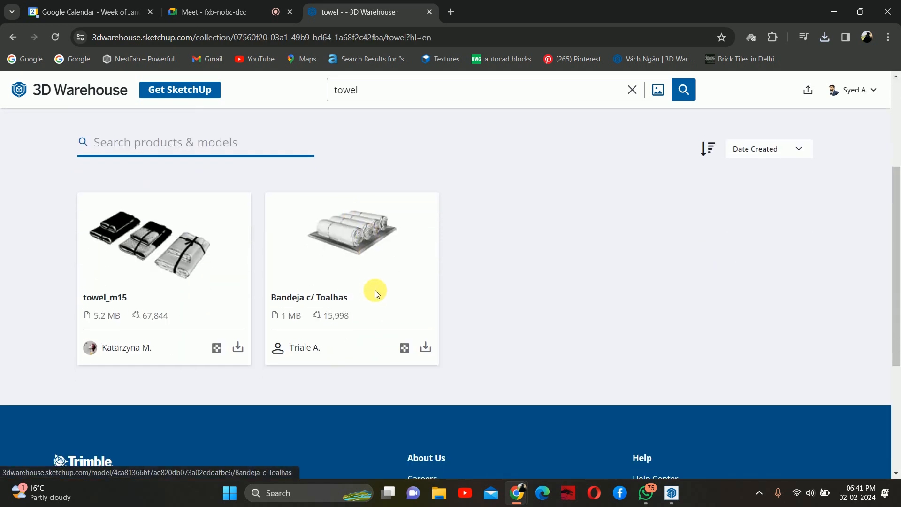
click(425, 347)
click(452, 378)
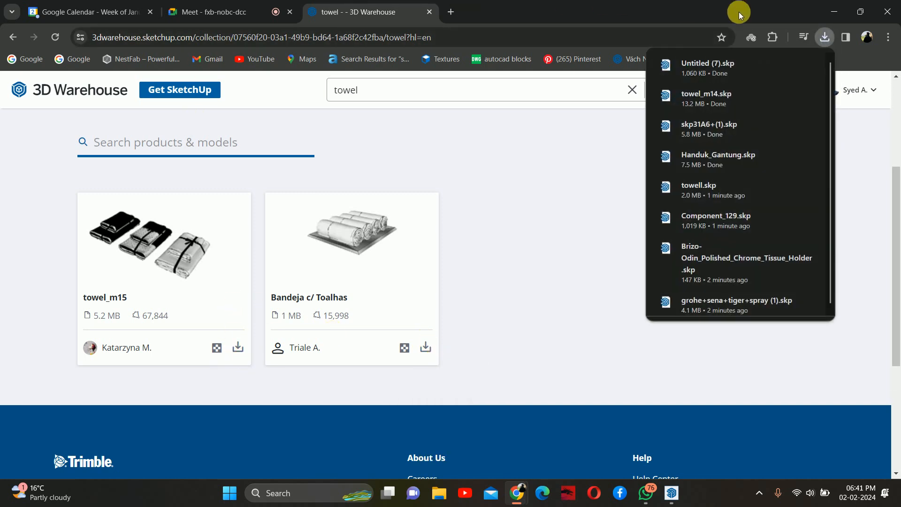
- Switch to SketchUp and import a downloaded towel model into the washroom scene
click(829, 15)
mouse_move(486, 89)
middle_down()
mouse_move(465, 205)
mouse_move(338, 245)
mouse_move(312, 276)
middle_up()
scroll(312, 276, up, 2)
click(10, 19)
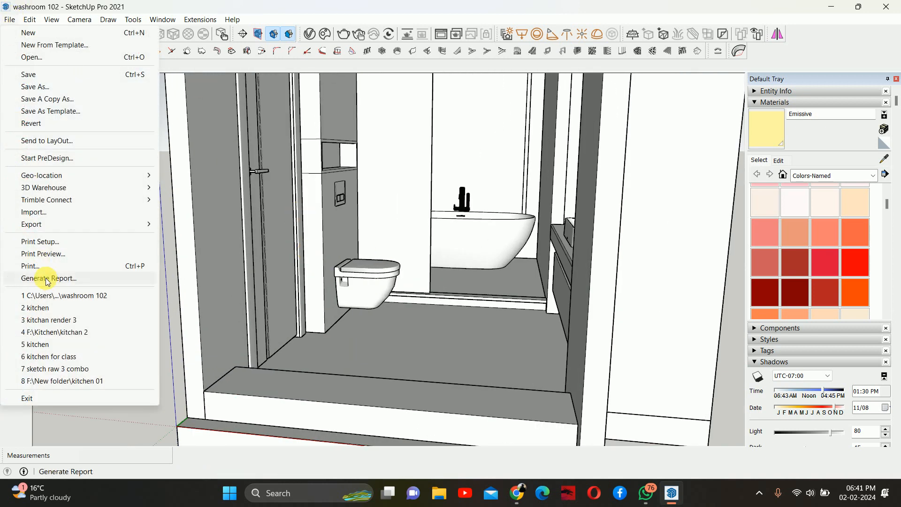
click(59, 212)
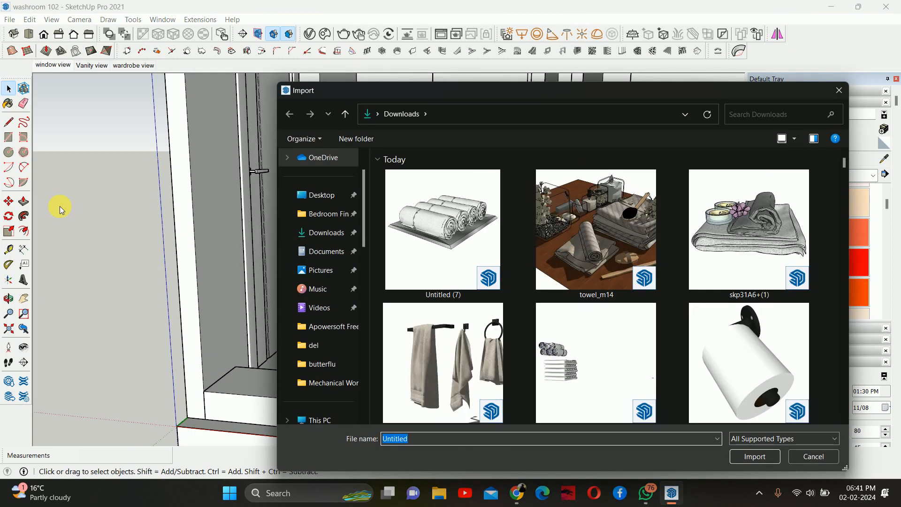
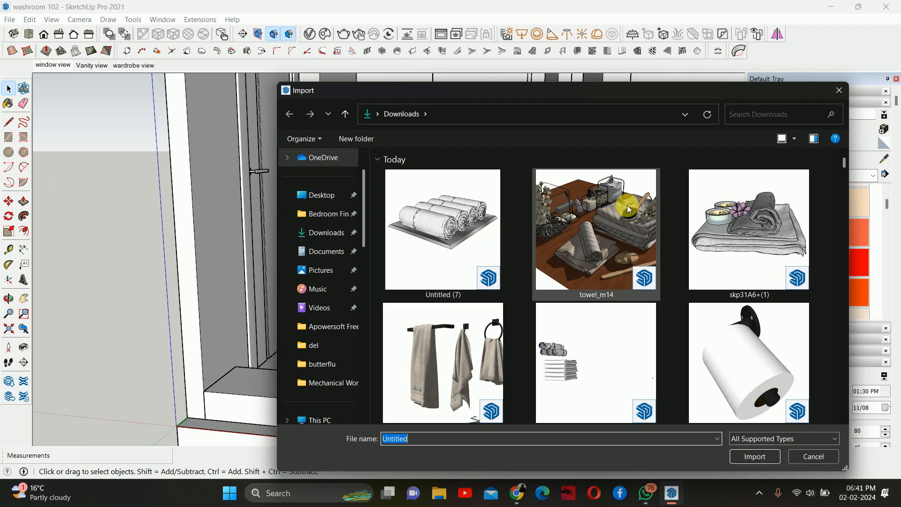
- Import the grohe+sena+tiger+spray (1) jet-spray model from the Downloads folder
scroll(585, 288, down, 3)
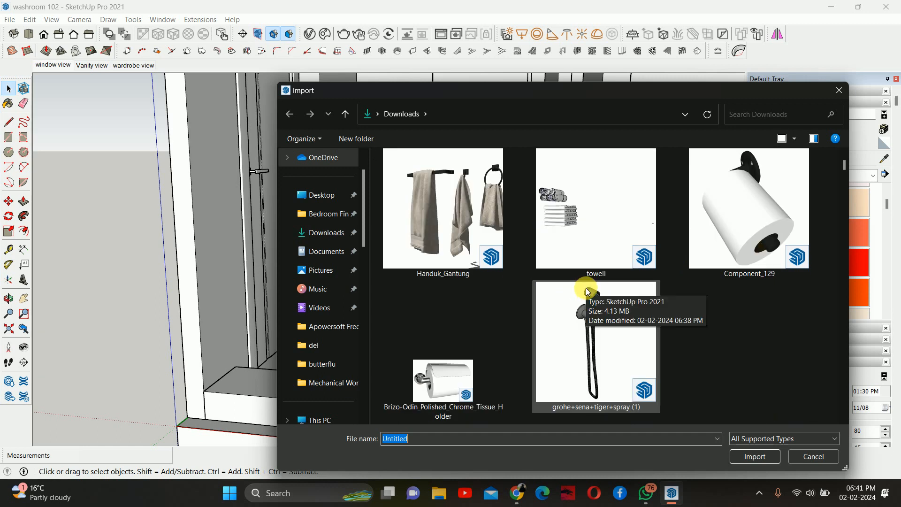
click(562, 314)
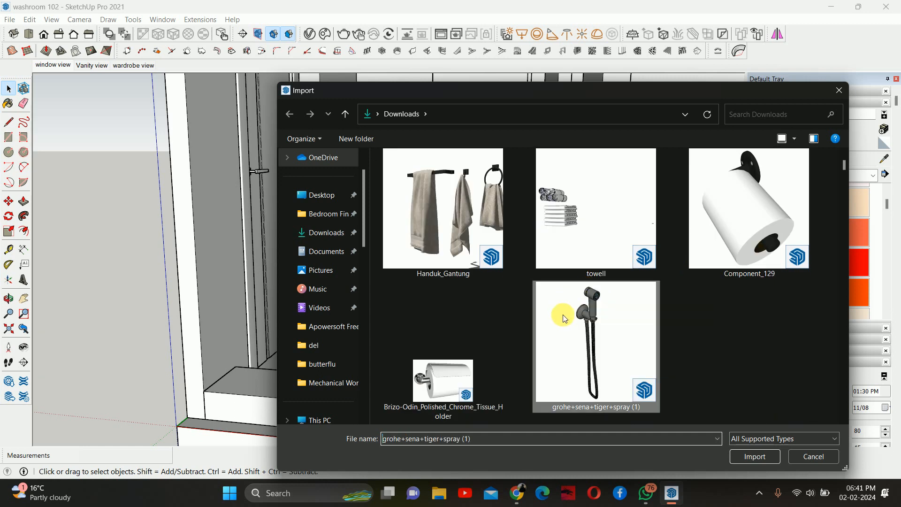
click(753, 458)
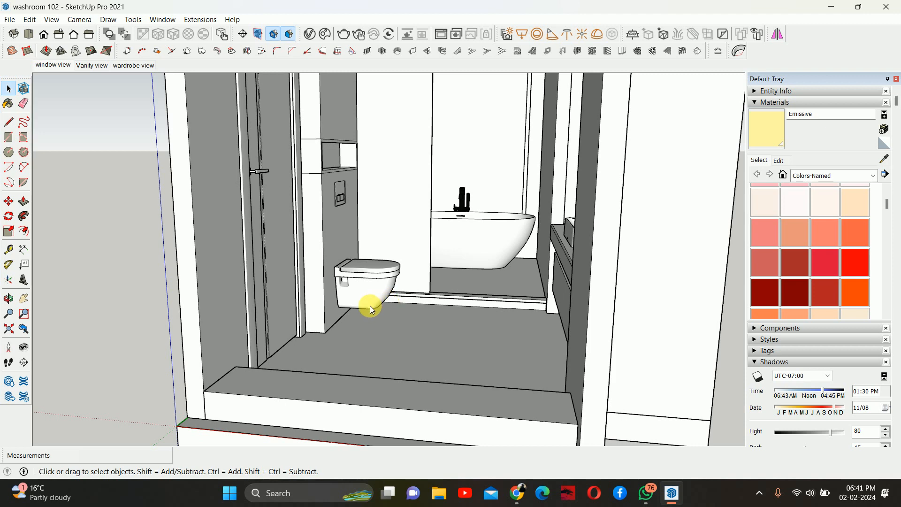
- Place the jet spray on the floor beside the wall-hung toilet
key(ctrl+v)
scroll(369, 308, down, 1)
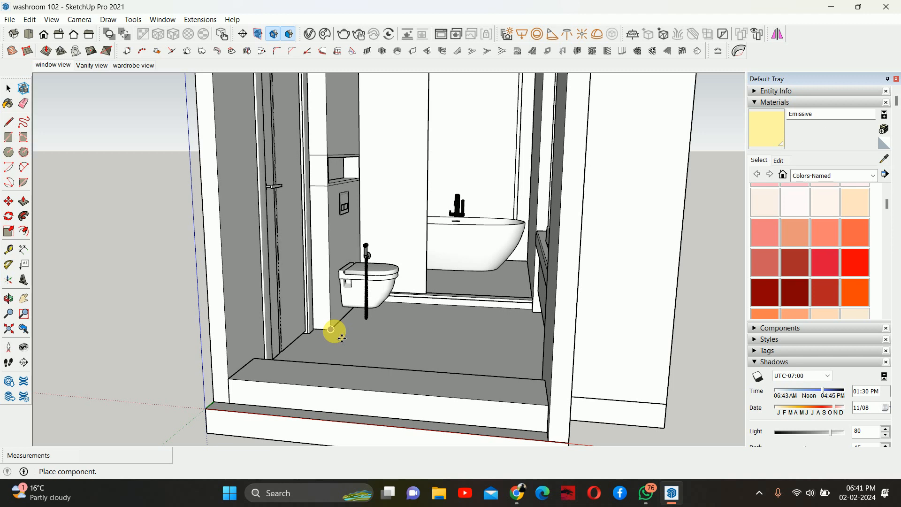
click(330, 330)
- Rotate the jet spray on the floor so it faces out from the wall
scroll(356, 338, up, 2)
scroll(378, 332, up, 5)
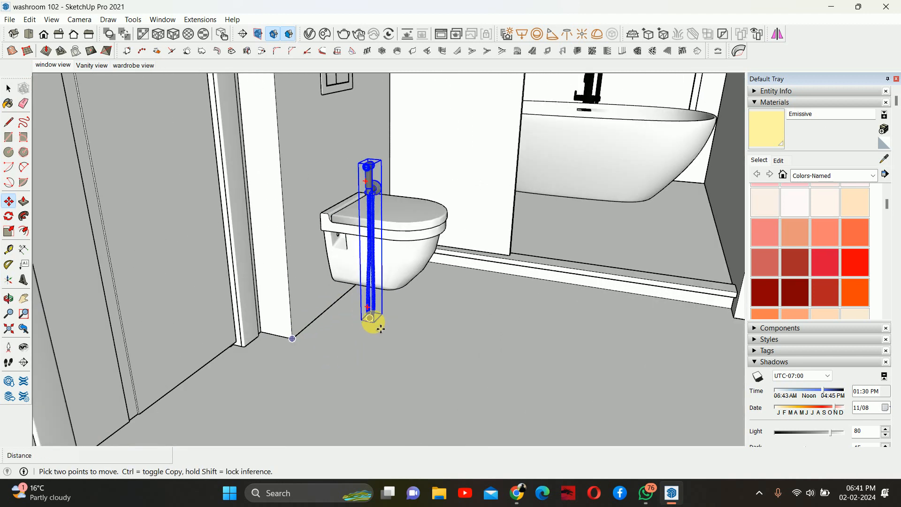
key(q)
scroll(370, 323, up, 4)
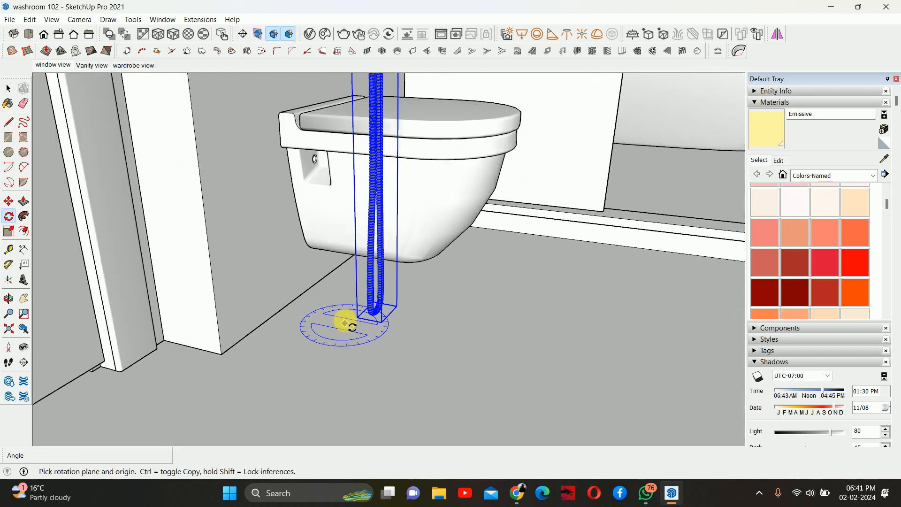
click(359, 317)
click(449, 335)
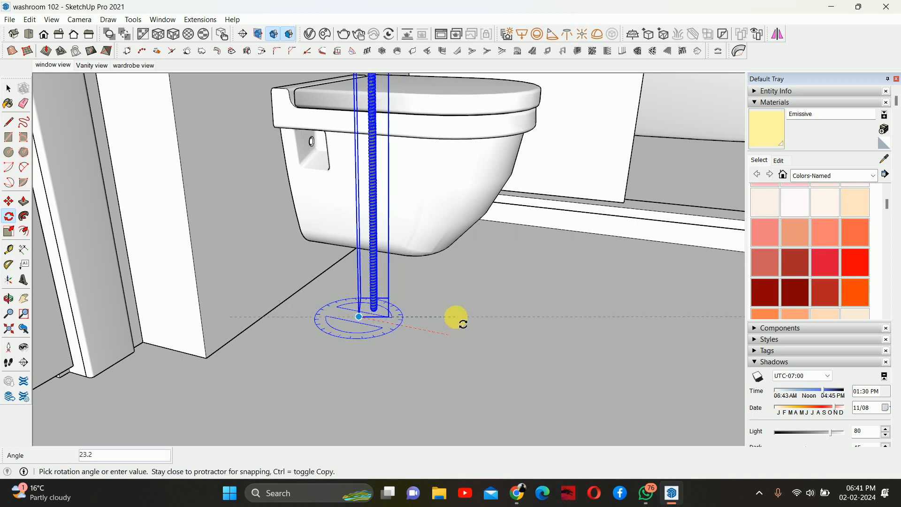
click(455, 318)
middle_drag(328, 316, 418, 305)
- Move the jet spray 125 toward the wall beside the toilet
key(m)
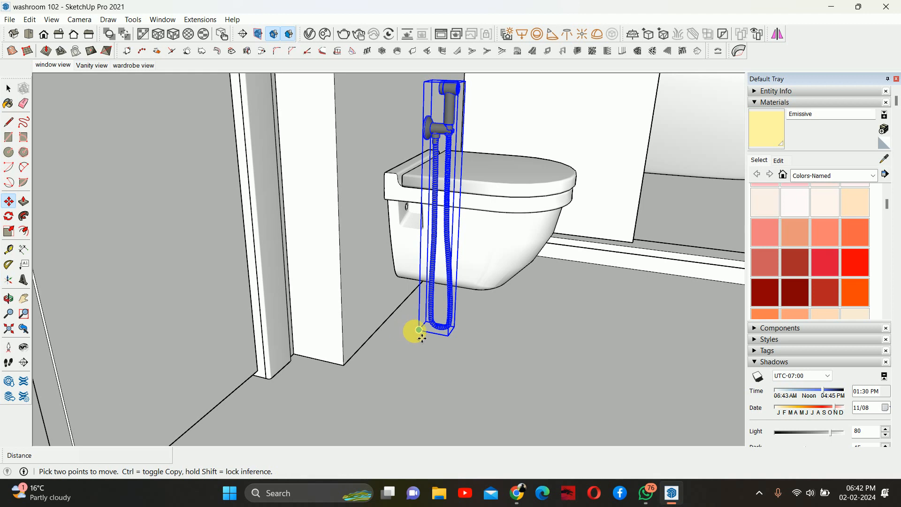
click(419, 330)
click(346, 362)
middle_drag(402, 358, 338, 374)
click(309, 373)
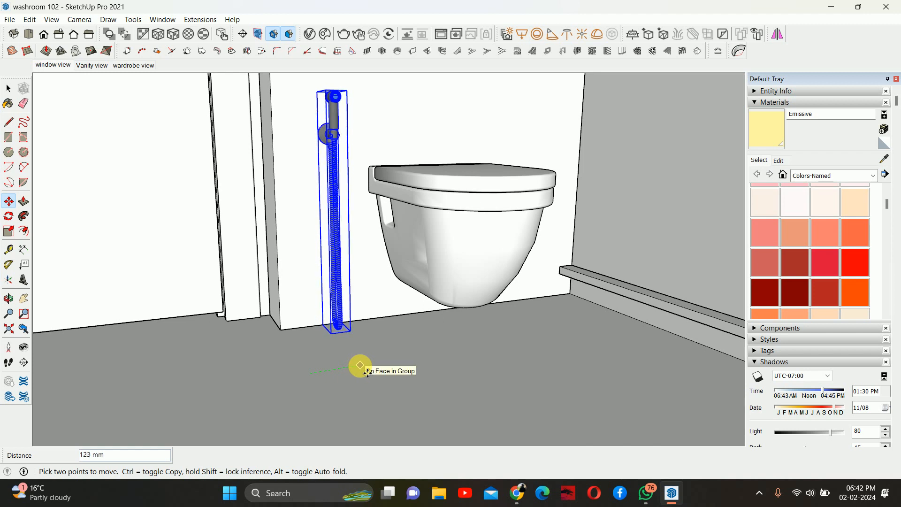
middle_drag(367, 368, 332, 362)
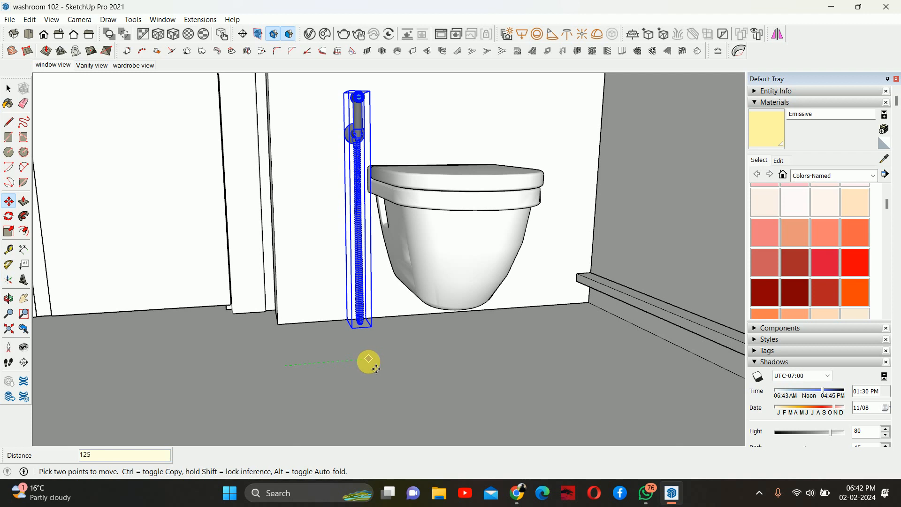
key(Return)
- Lift the jet spray up the wall beside the toilet, entering a distance of 1
middle_drag(348, 366, 381, 368)
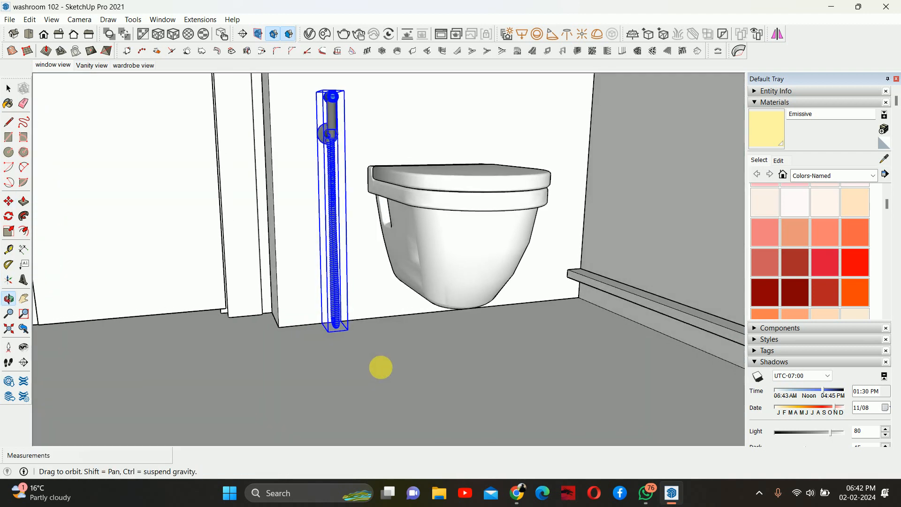
click(318, 302)
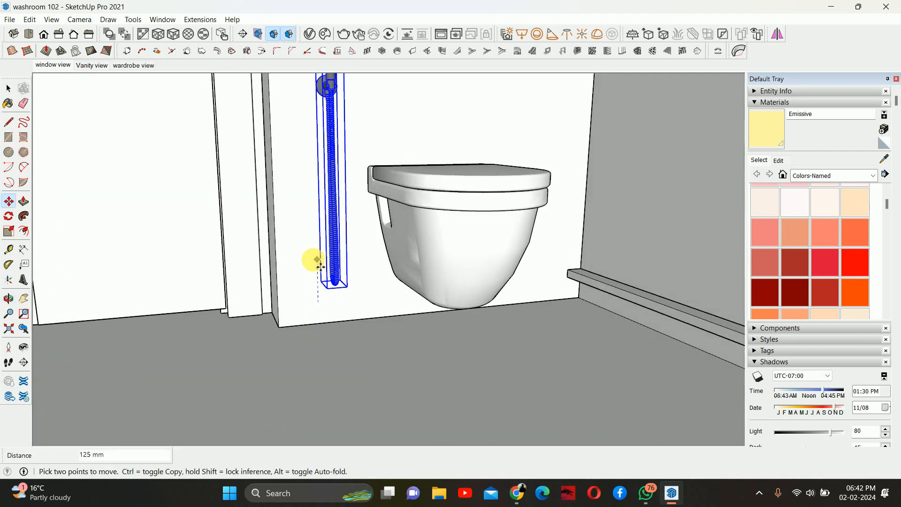
text(150)
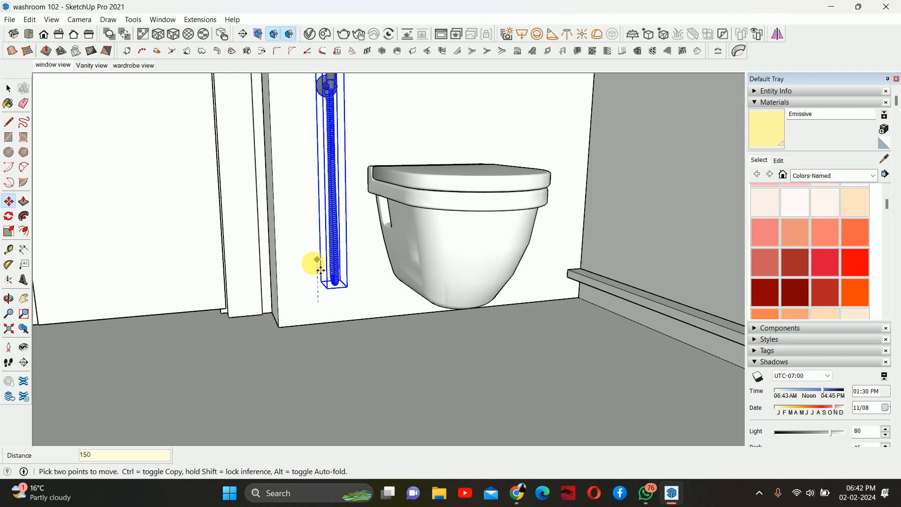
key(Return)
- Examine the jet spray's position next to the toilet from different angles
middle_drag(374, 274, 449, 297)
key(space)
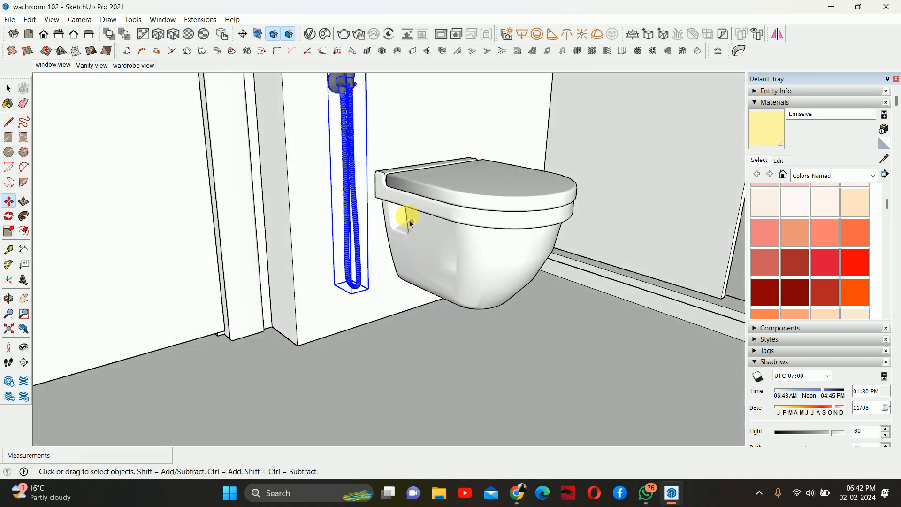
scroll(407, 219, down, 4)
click(9, 327)
middle_drag(283, 295, 431, 259)
scroll(242, 342, up, 3)
scroll(388, 278, up, 3)
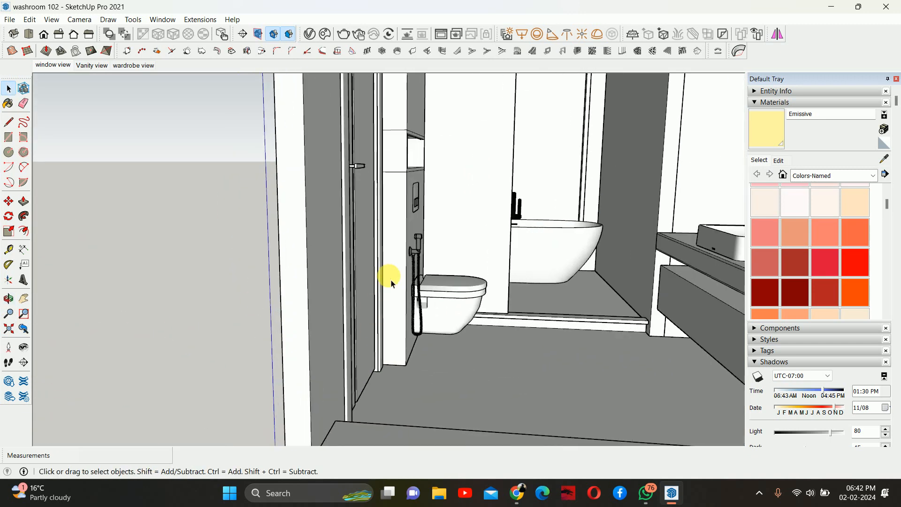
scroll(466, 294, up, 3)
middle_drag(466, 294, 223, 308)
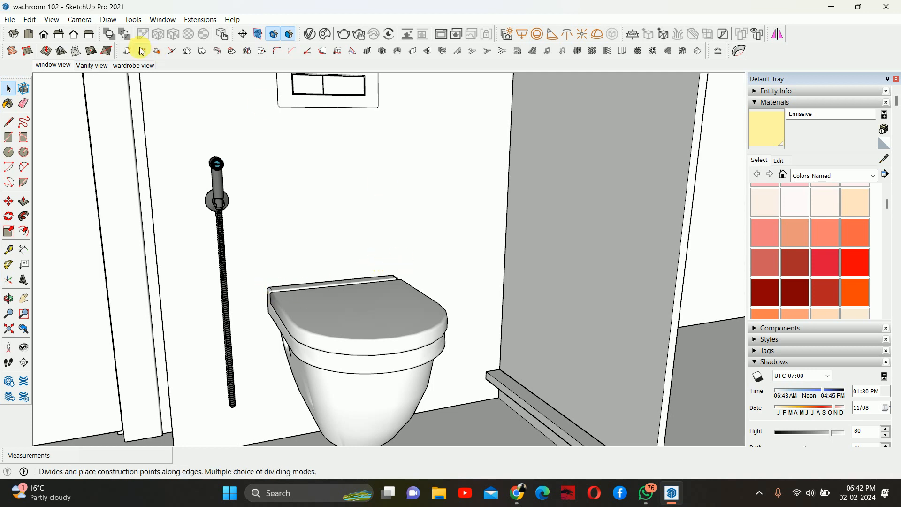
- Import the Component_129 toilet-paper holder model from the Downloads folder
click(10, 19)
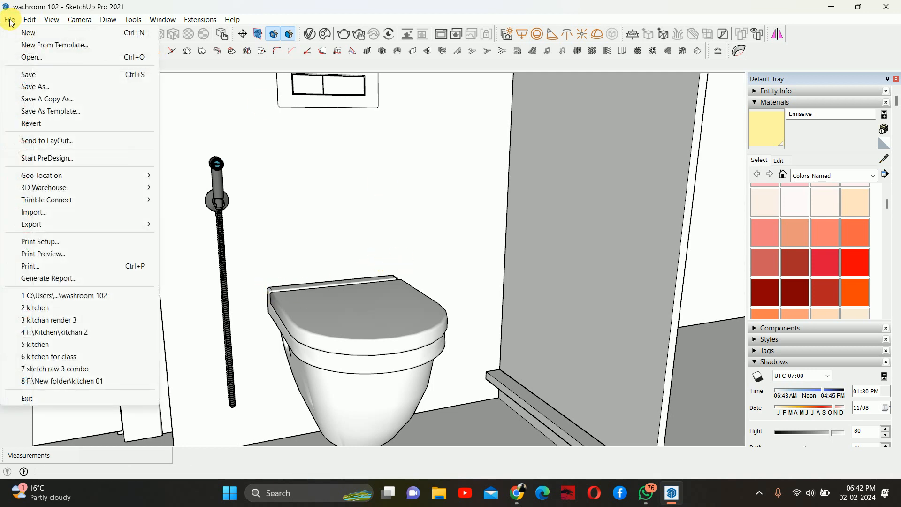
click(52, 212)
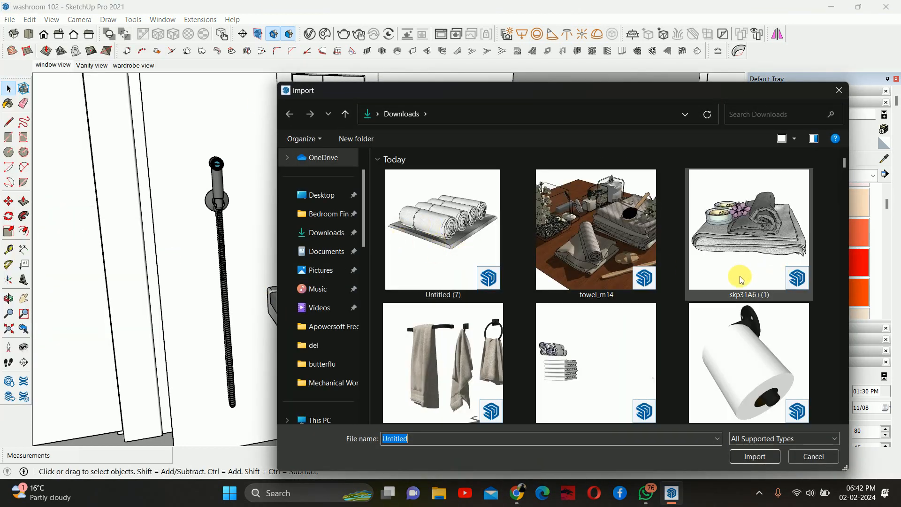
scroll(724, 323, down, 3)
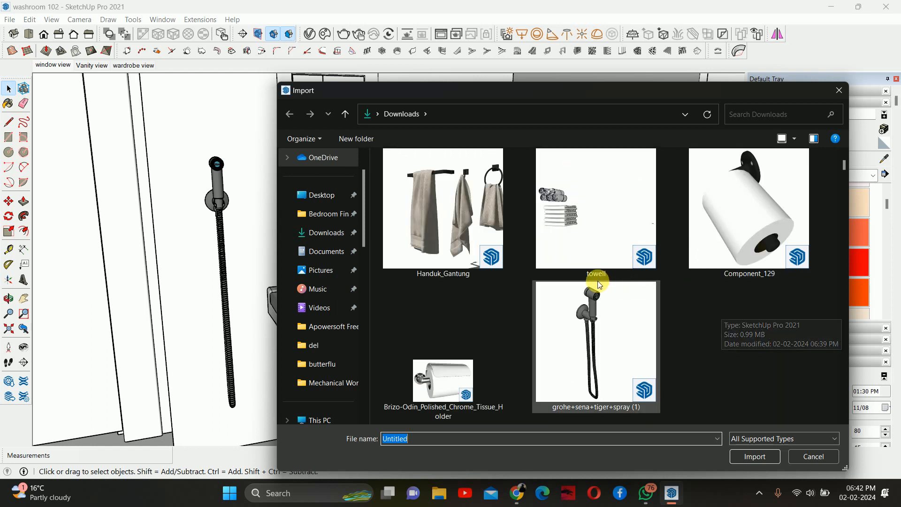
click(713, 267)
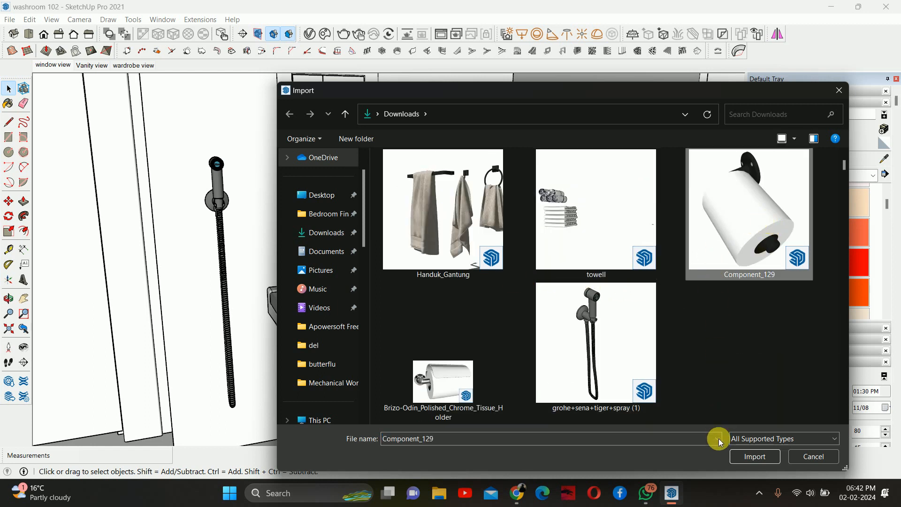
click(751, 454)
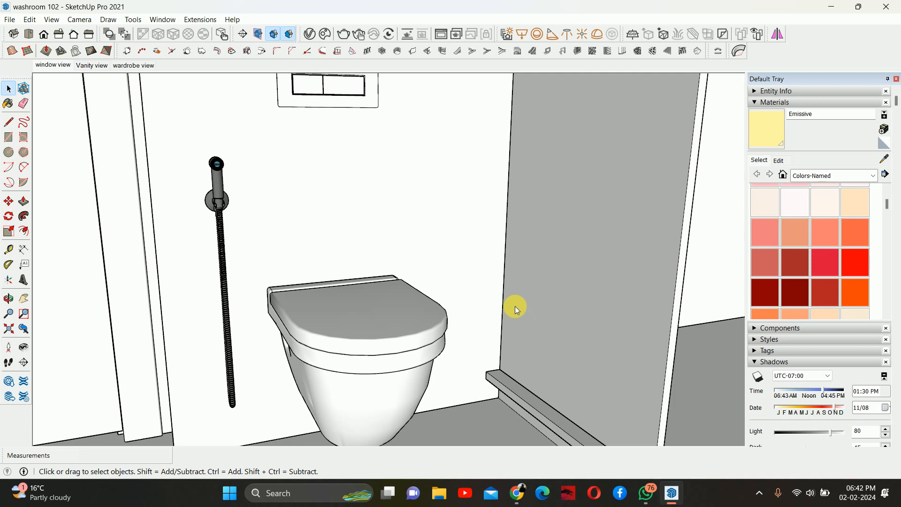
- Place the toilet-paper holder on the floor in the corner beside the toilet
scroll(397, 288, down, 2)
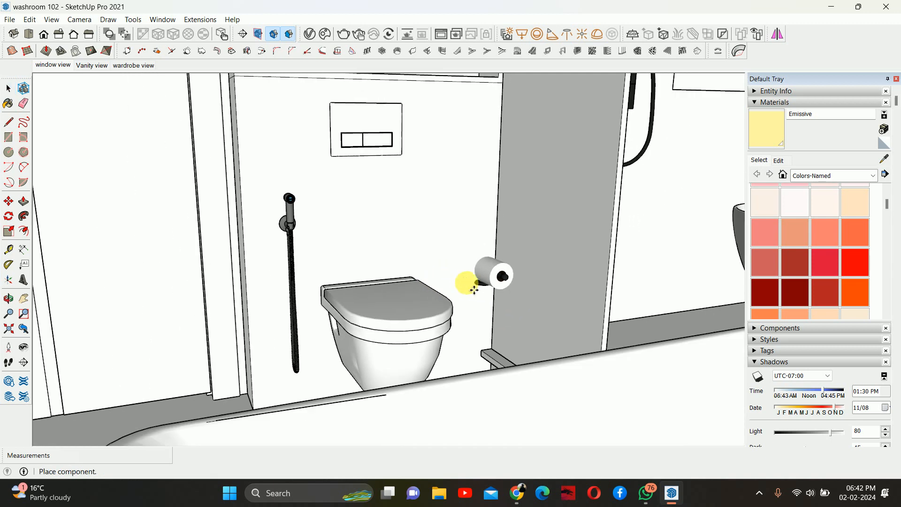
middle_drag(418, 275, 519, 305)
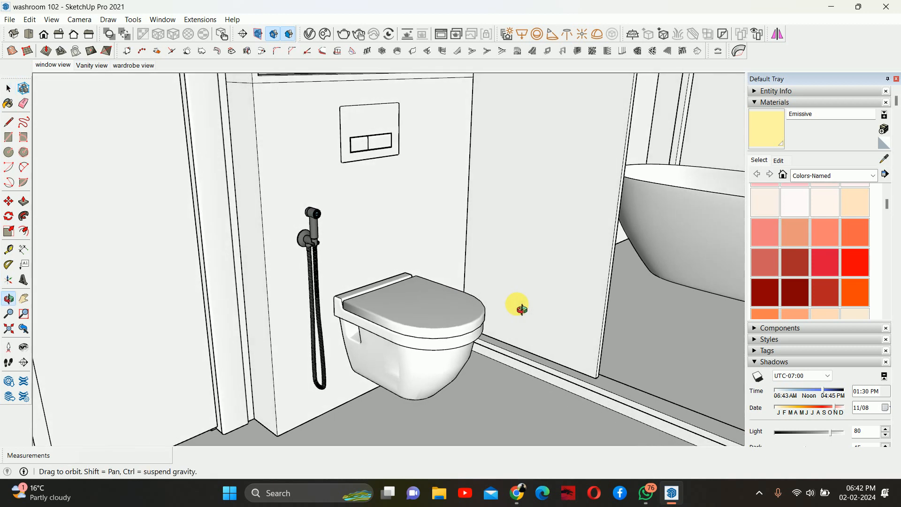
mouse_move(464, 284)
middle_down()
mouse_move(483, 252)
mouse_move(458, 274)
middle_up()
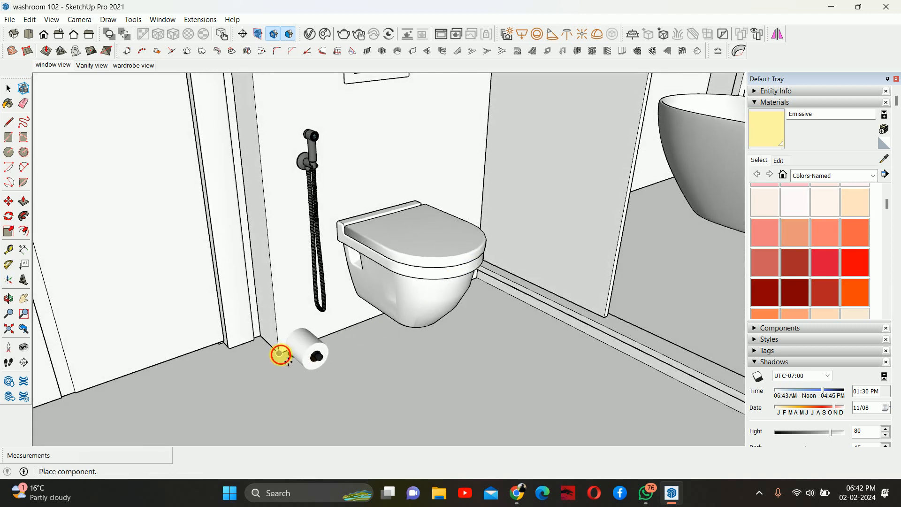
click(295, 354)
- Rotate the toilet-paper holder on the floor plane next to the wall
scroll(300, 350, up, 3)
middle_drag(330, 342, 340, 368)
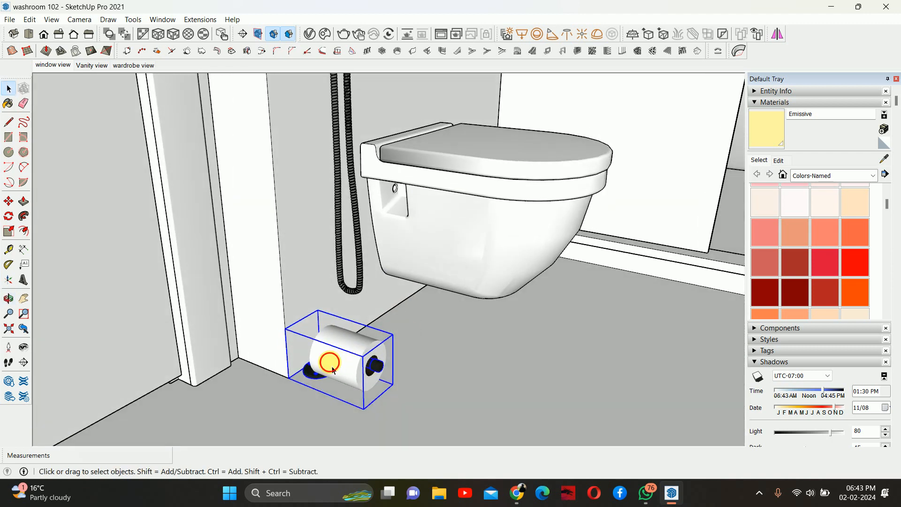
key(q)
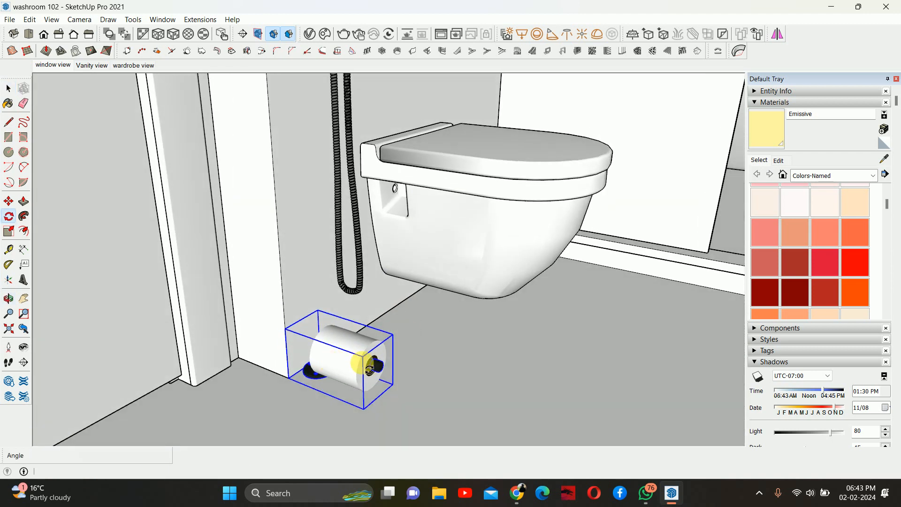
click(285, 328)
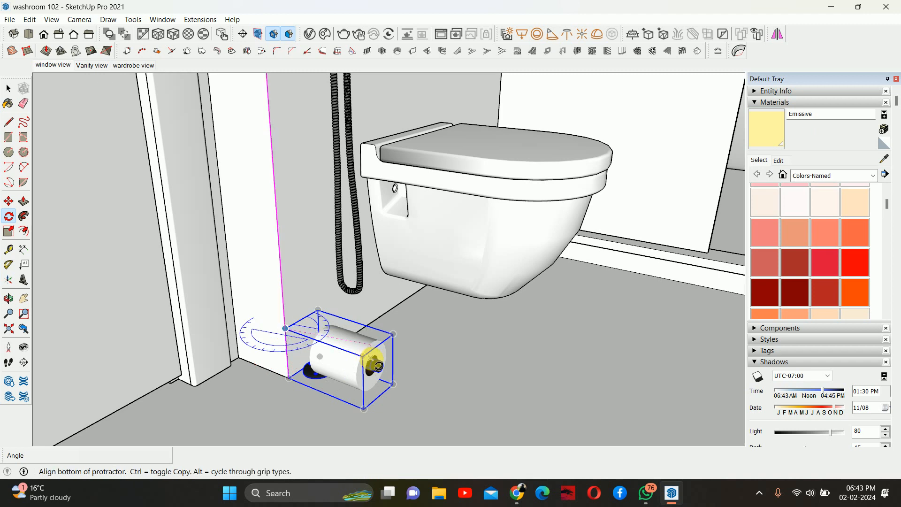
middle_drag(322, 356, 435, 284)
key(space)
- Rotate the toilet-paper holder 90° to stand it up against the wall
scroll(376, 342, up, 4)
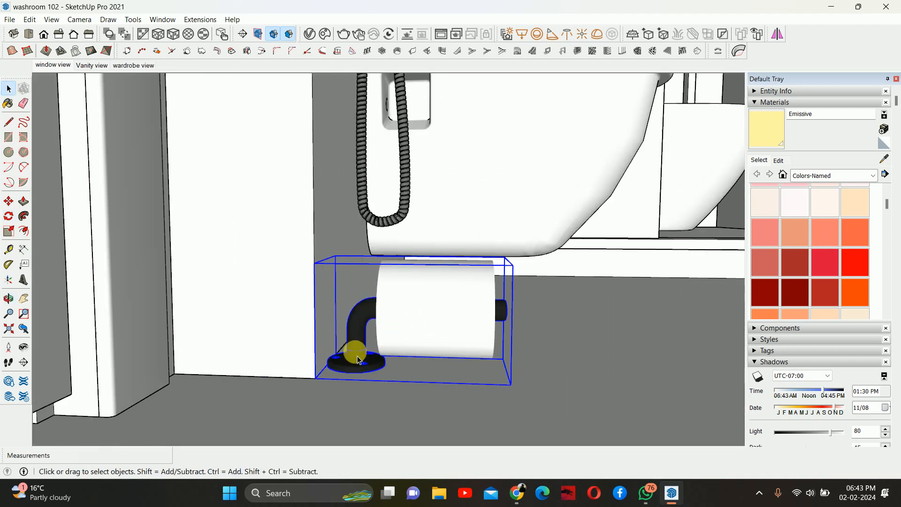
mouse_move(344, 360)
middle_down()
mouse_move(332, 411)
mouse_move(334, 352)
middle_up()
key(q)
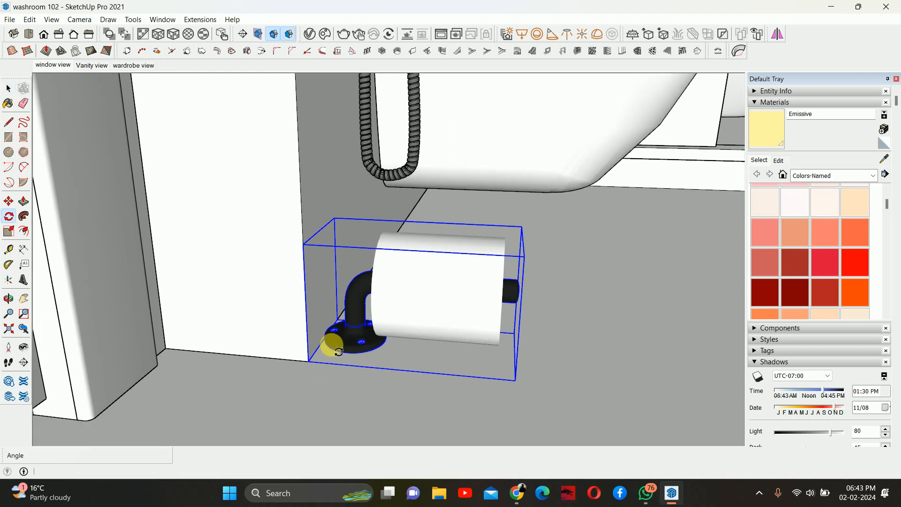
key(Up)
click(308, 361)
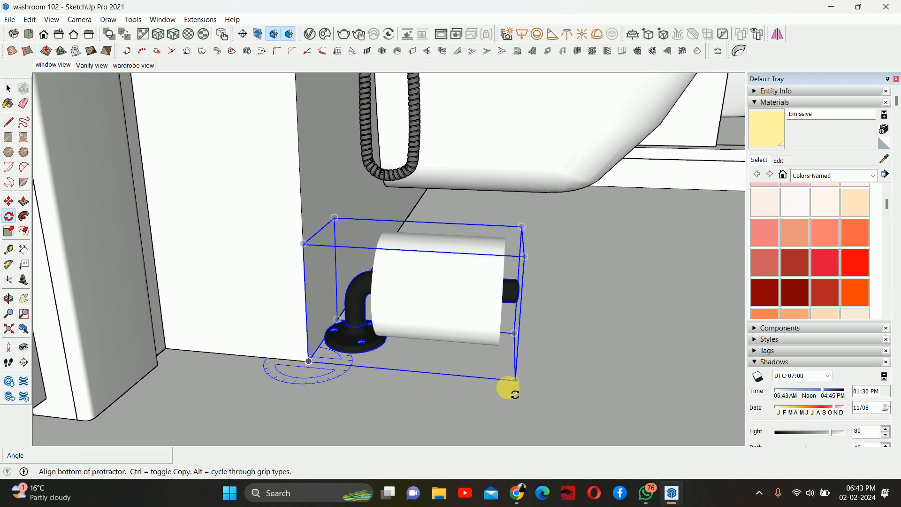
click(515, 380)
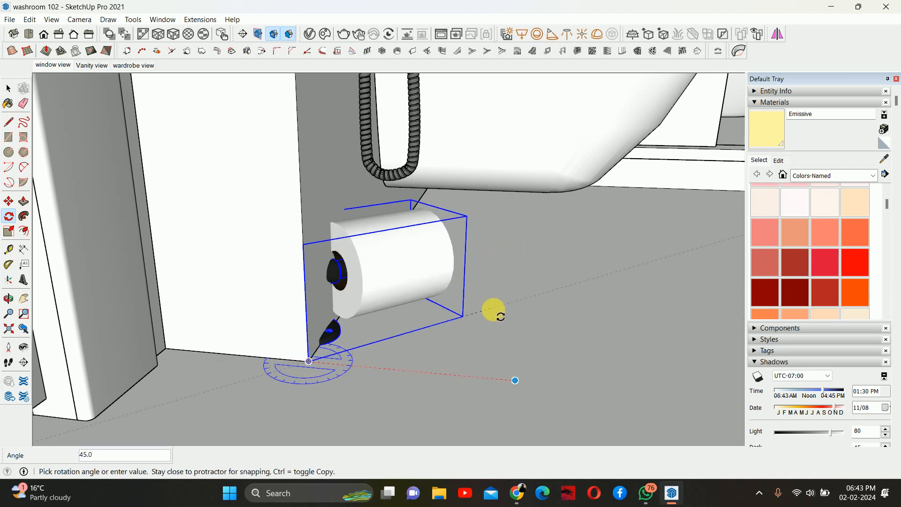
text(90)
key(Return)
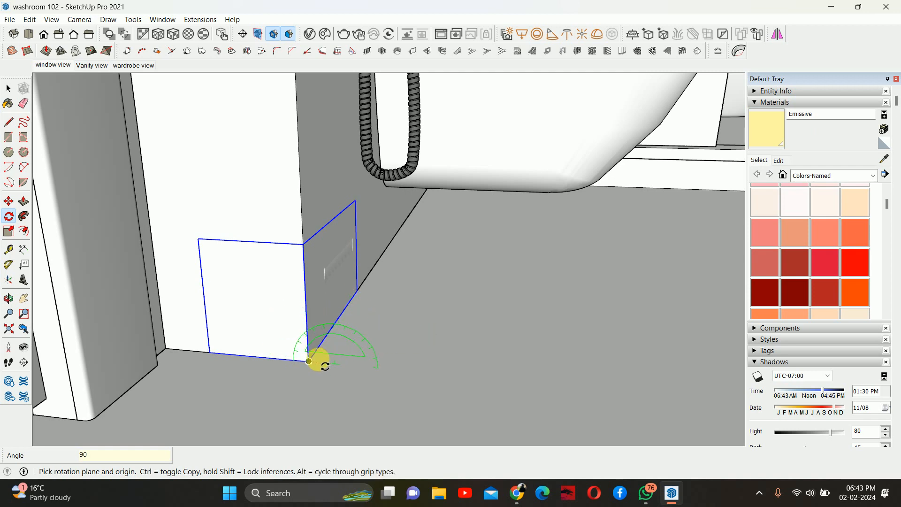
- Rotate the toilet-paper holder 90° about another axis so its mounting plate sits on the wall
drag(309, 361, 303, 244)
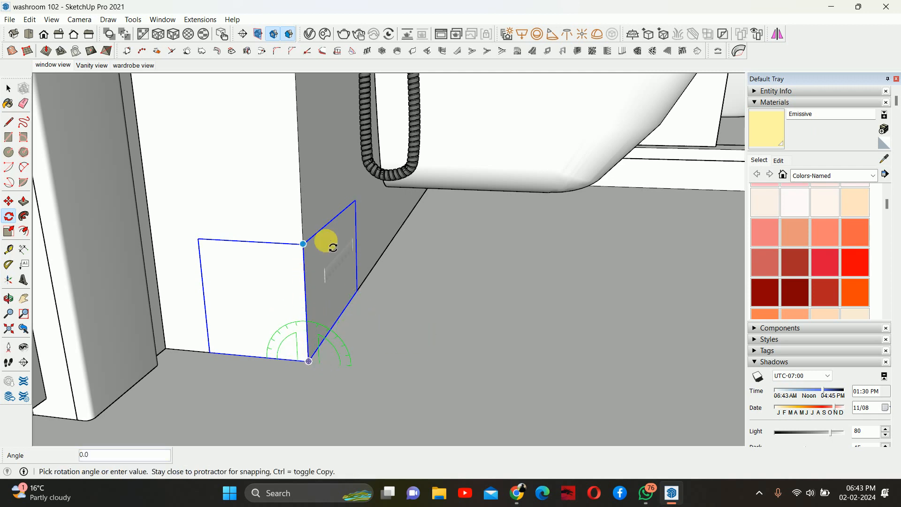
click(435, 302)
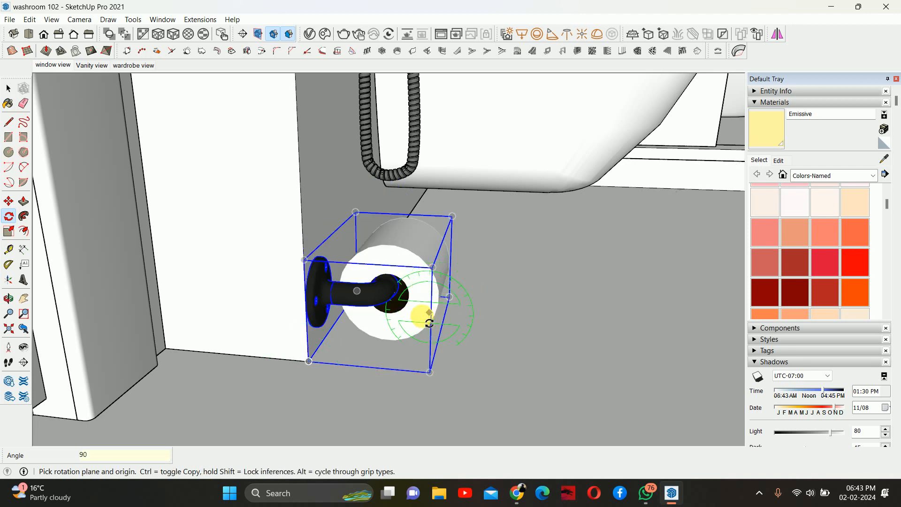
middle_drag(422, 311, 241, 297)
key(space)
- Flip the toilet-paper holder along its green axis
right_click(385, 281)
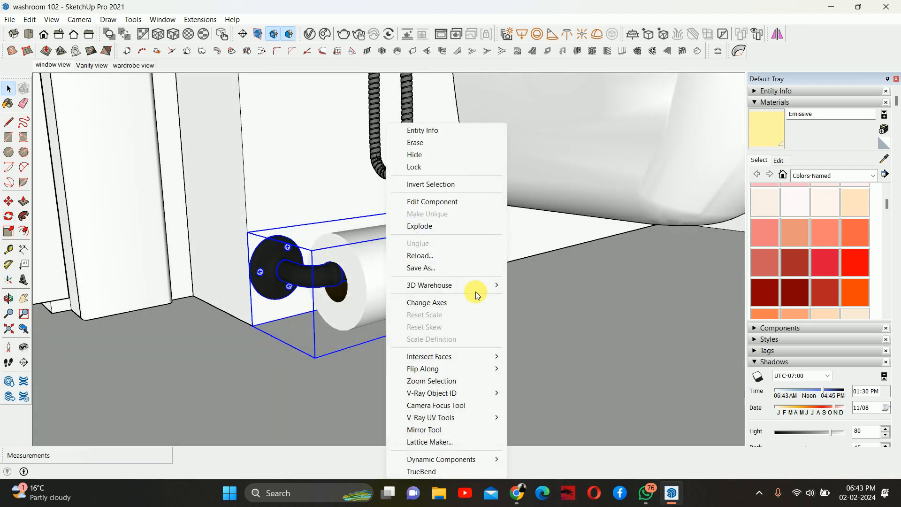
mouse_move(425, 369)
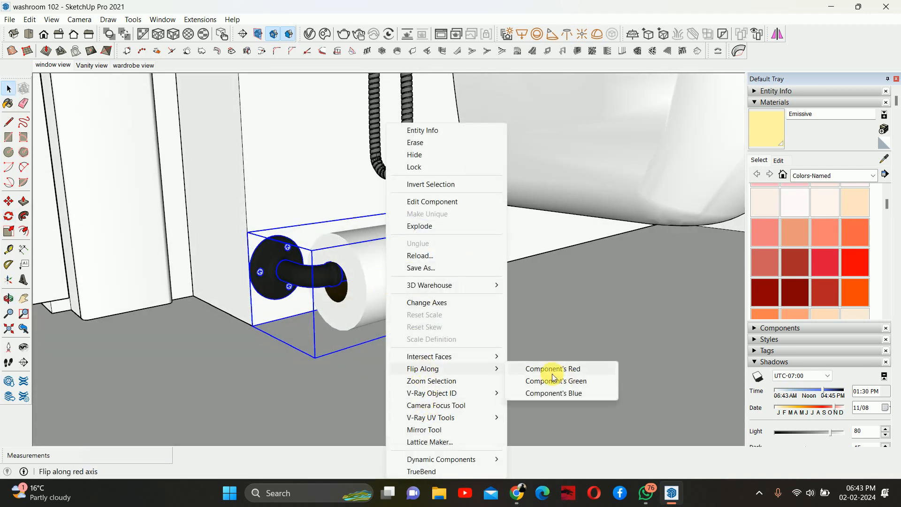
click(535, 380)
key(z)
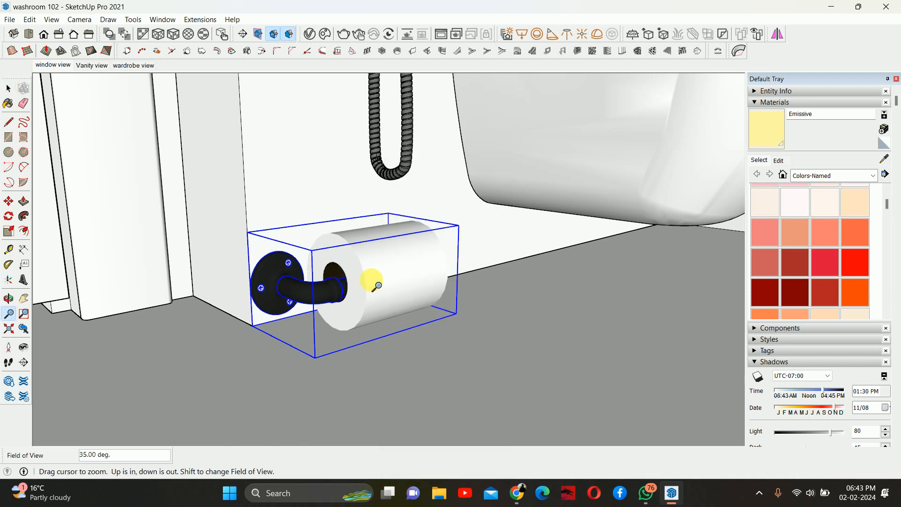
right_click(377, 274)
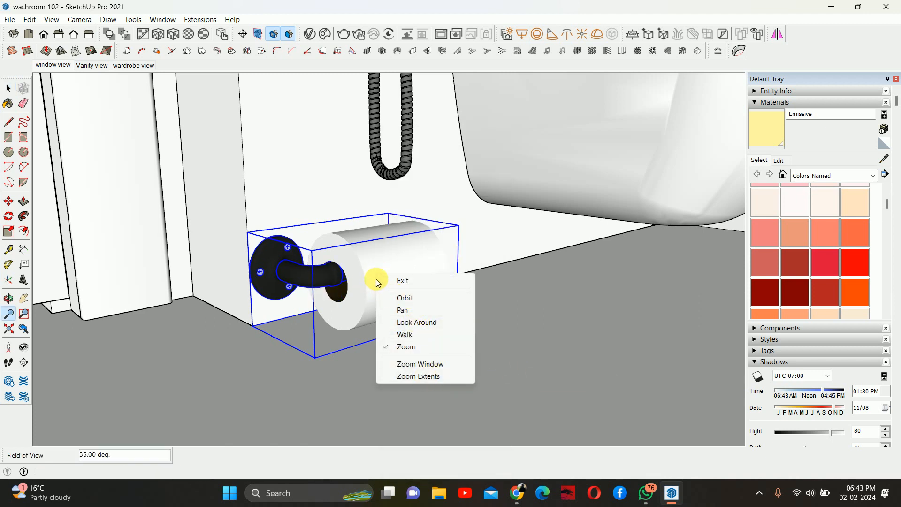
right_click(376, 258)
click(430, 334)
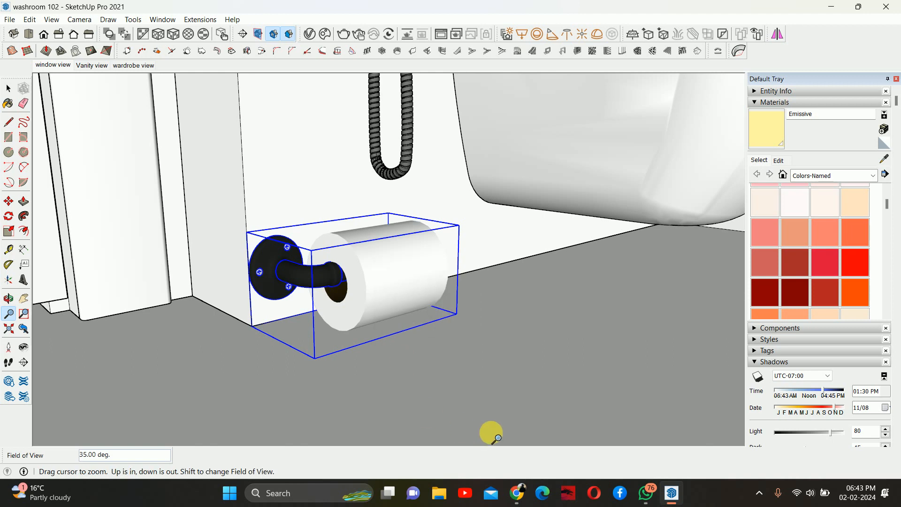
- Flip the toilet-paper holder along its red axis
key(space)
right_click(396, 289)
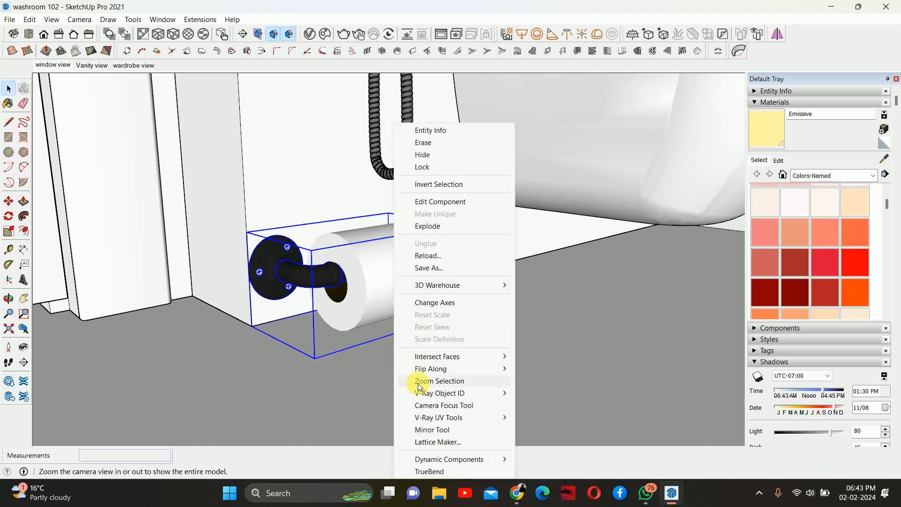
mouse_move(440, 370)
click(558, 369)
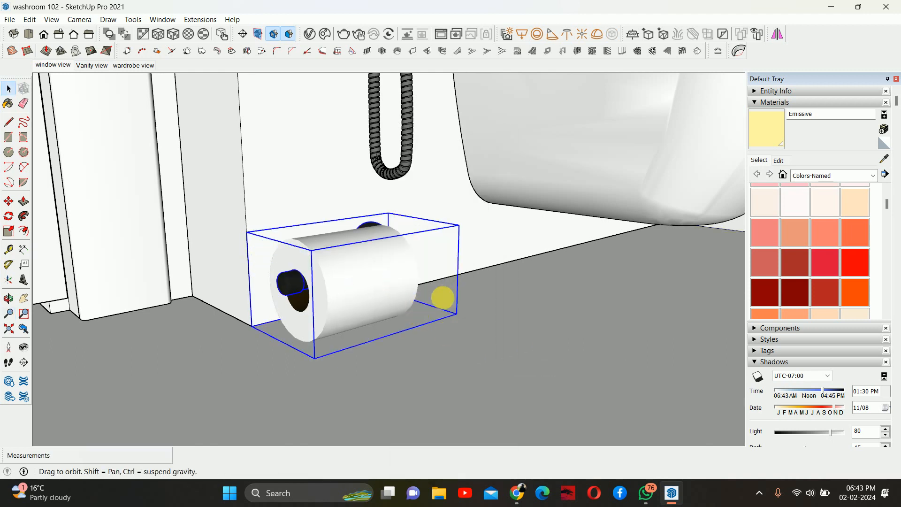
- Move the toilet-paper holder along the wall into the corner, shifting it 150 mm
middle_drag(440, 297, 484, 297)
key(m)
click(368, 292)
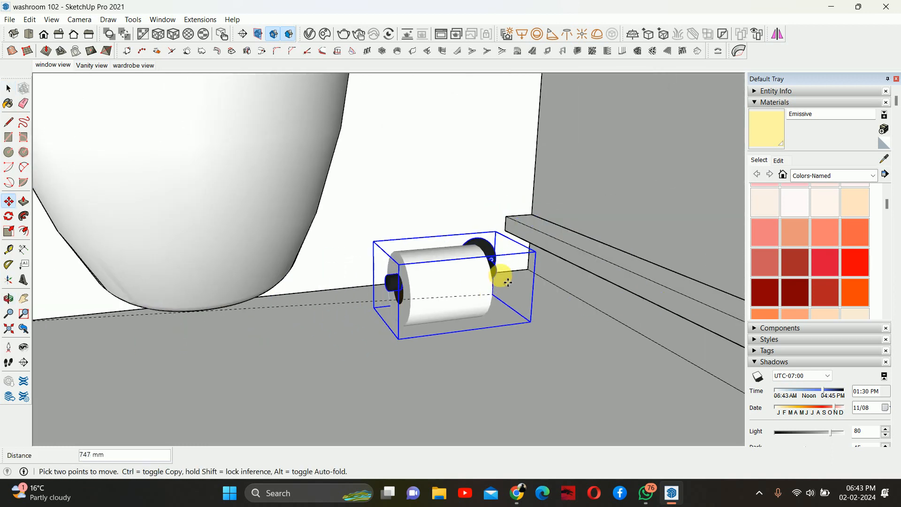
click(529, 275)
middle_drag(512, 330, 486, 355)
scroll(486, 355, up, 1)
click(493, 349)
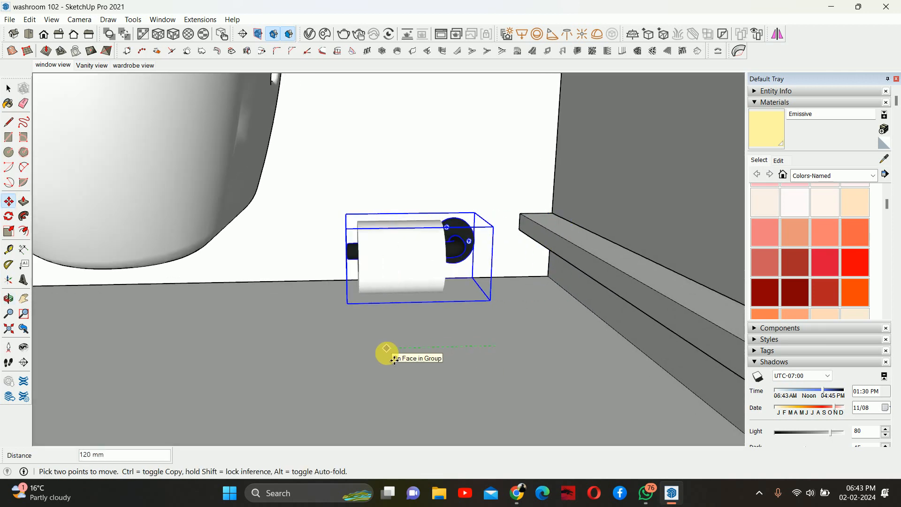
key(Return)
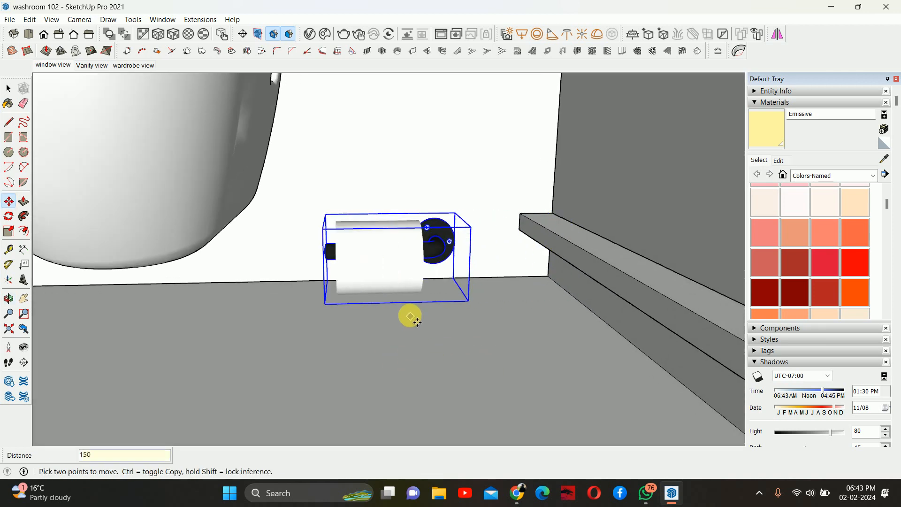
- Flip the toilet-paper holder along its red axis again
key(space)
right_click(391, 254)
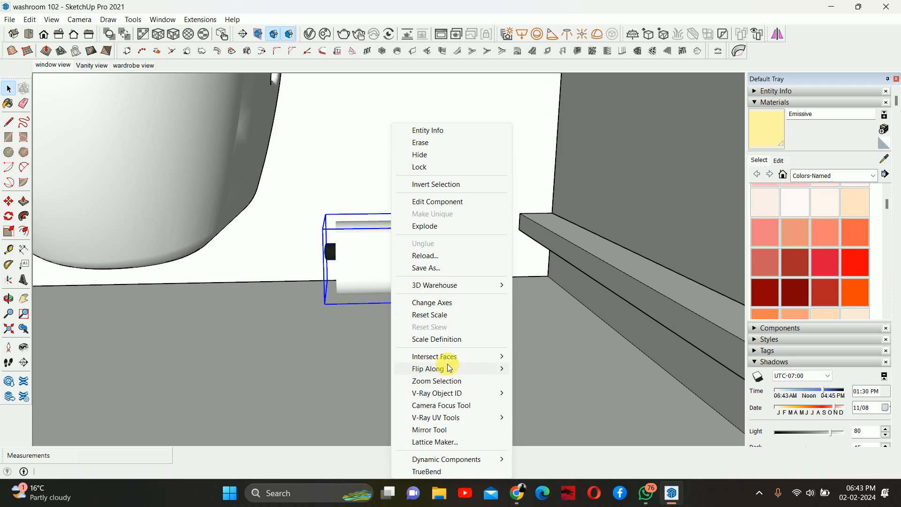
mouse_move(449, 367)
click(560, 367)
scroll(408, 276, up, 3)
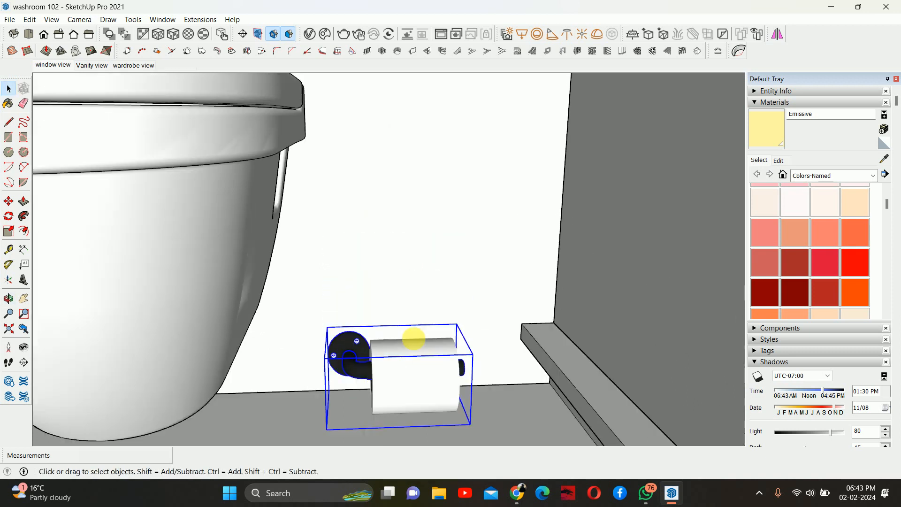
scroll(417, 323, down, 5)
- Move the toilet-paper holder up the wall to mounting height beside the toilet
key(m)
click(431, 253)
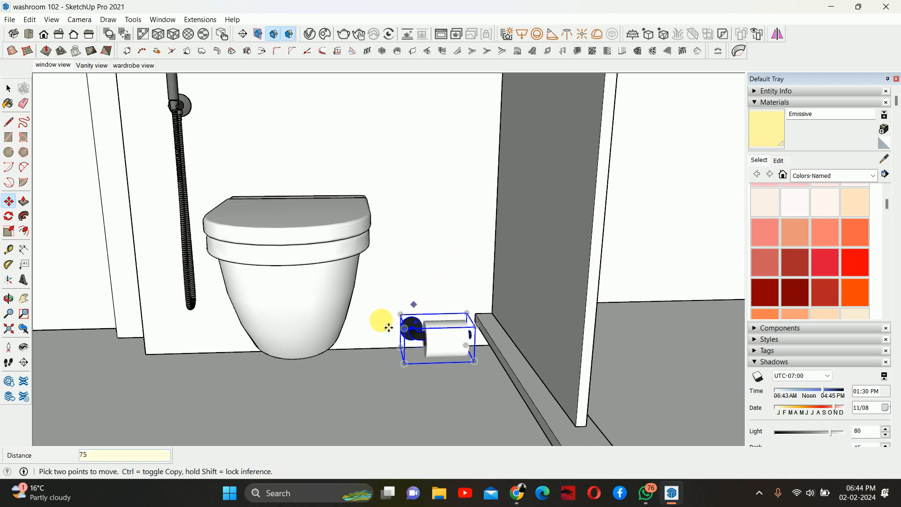
middle_drag(381, 321, 432, 286)
click(398, 343)
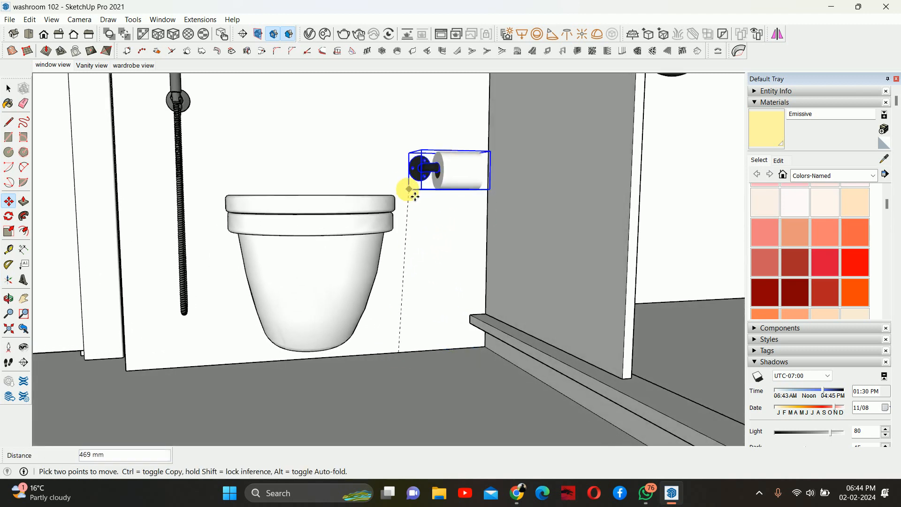
middle_drag(400, 170, 398, 210)
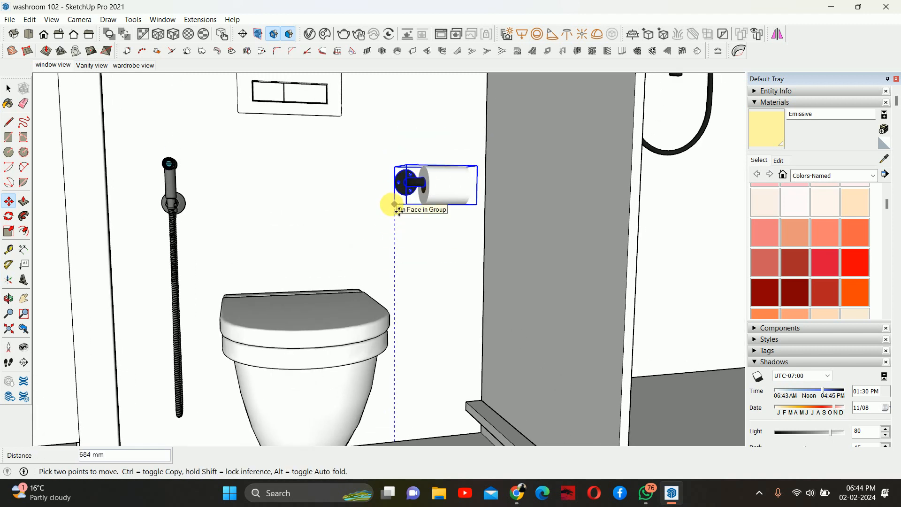
key(Return)
- Move the toilet-paper holder 50 mm along the blue axis
middle_drag(385, 216, 417, 208)
drag(418, 208, 410, 256)
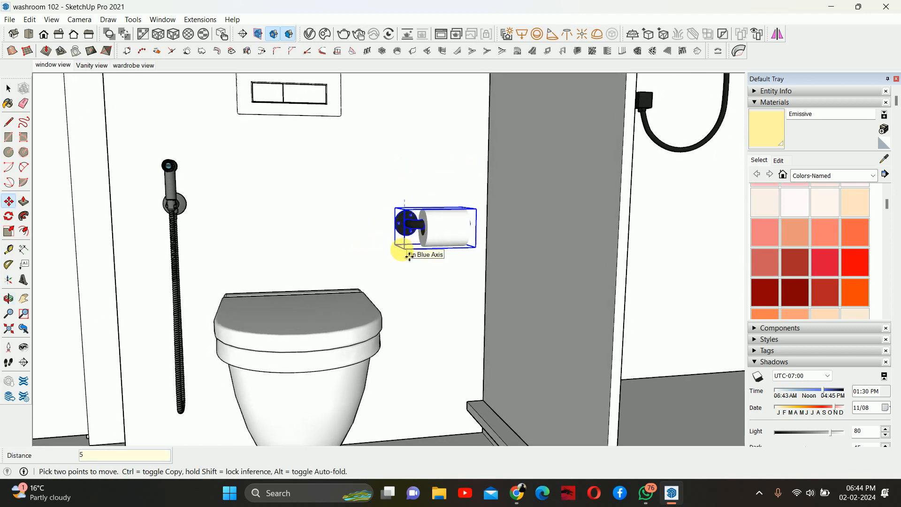
key(Return)
- Select the jet spray and move it 25 mm up along the wall
mouse_move(424, 249)
middle_down()
mouse_move(469, 258)
mouse_move(302, 250)
mouse_move(428, 255)
mouse_move(382, 251)
middle_up()
key(space)
click(306, 237)
mouse_move(306, 237)
middle_down()
mouse_move(294, 222)
mouse_move(312, 234)
middle_up()
key(m)
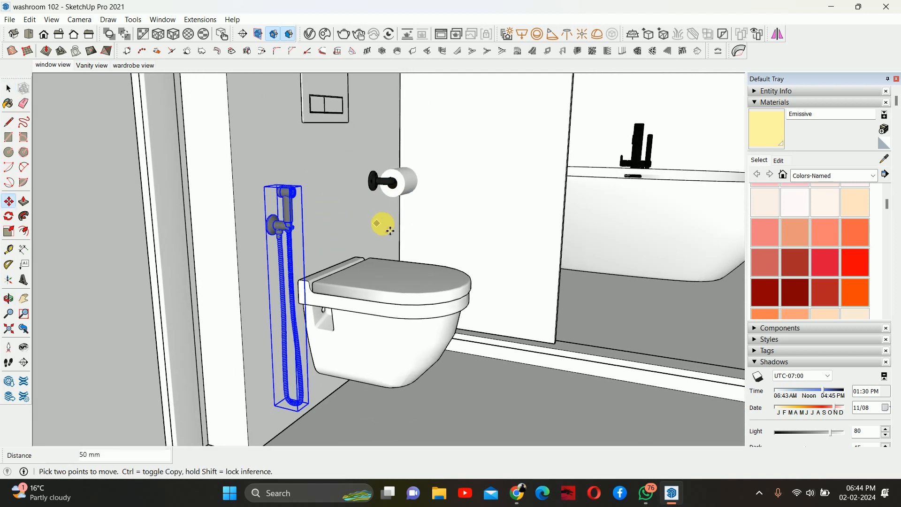
click(330, 226)
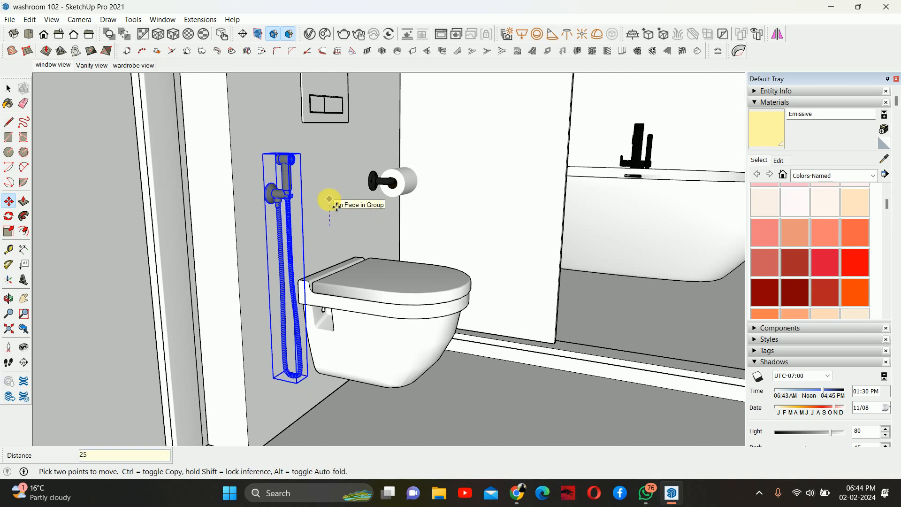
key(Return)
- Orbit around the washroom to inspect the placed toilet-paper holder and jet spray
key(space)
scroll(370, 233, down, 6)
click(117, 257)
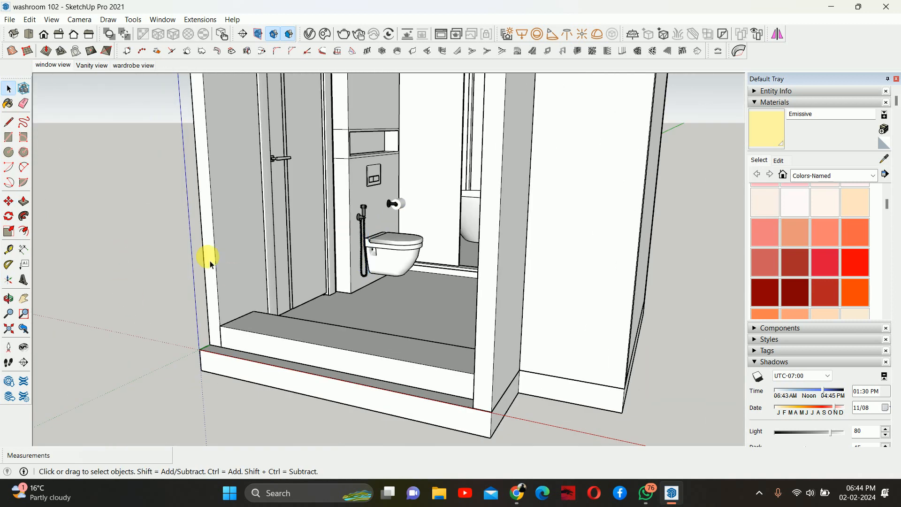
middle_drag(209, 264, 338, 225)
scroll(394, 229, up, 3)
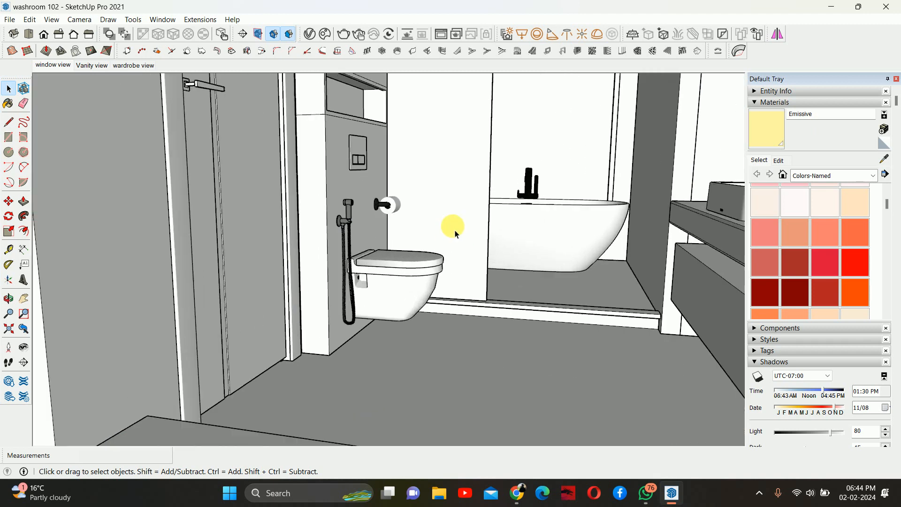
middle_drag(455, 234, 394, 300)
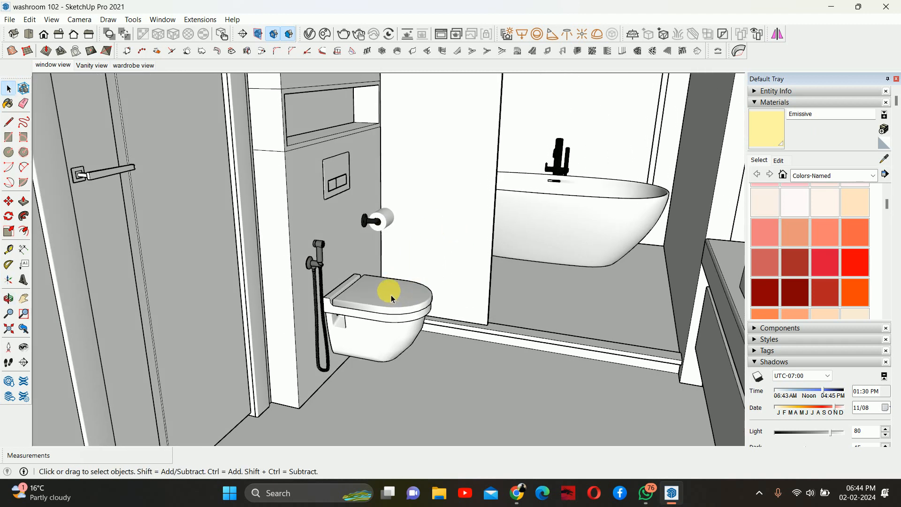
middle_drag(341, 281, 379, 263)
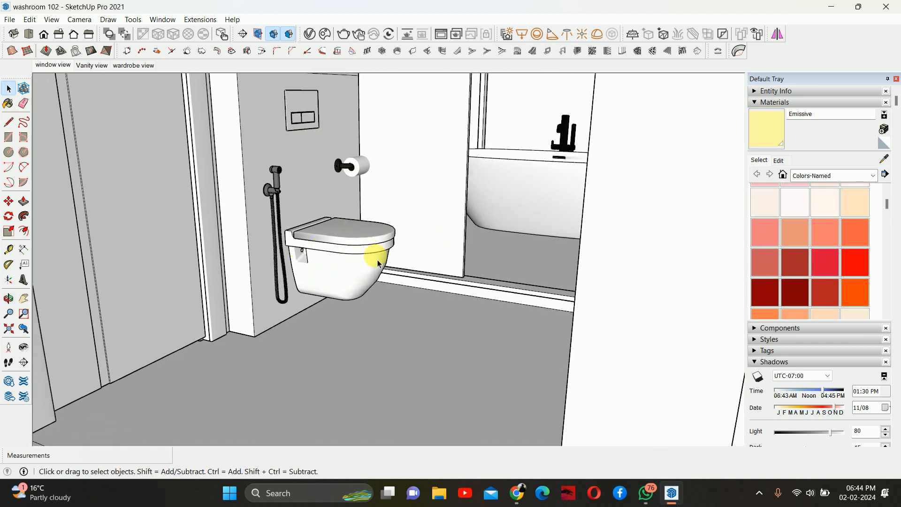
middle_drag(307, 270, 327, 297)
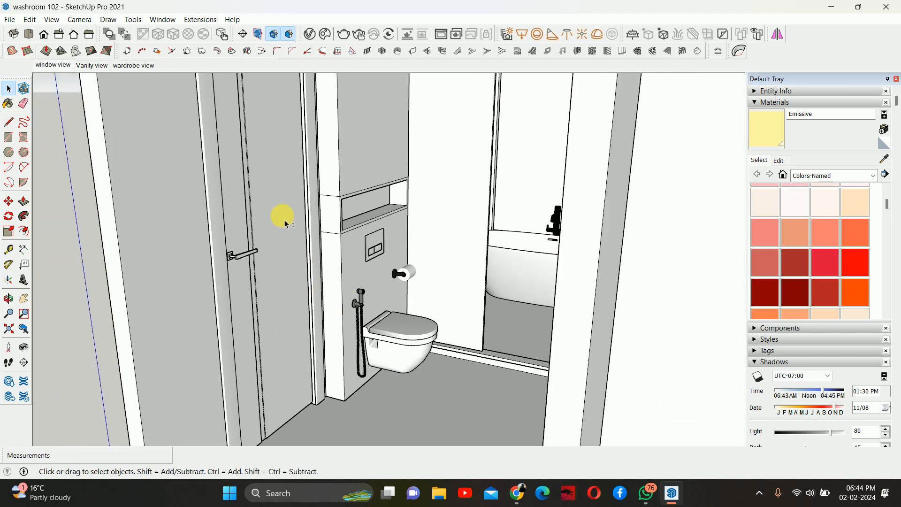
middle_drag(285, 224, 372, 225)
- In the Vanity view scene, hide the holder and jet spray showing through the vanity and update the scene
click(86, 70)
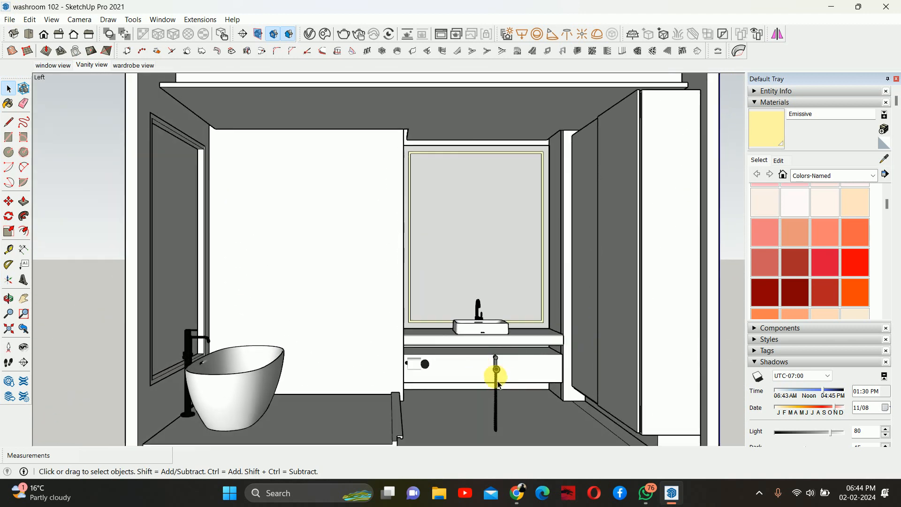
click(488, 374)
right_click(420, 371)
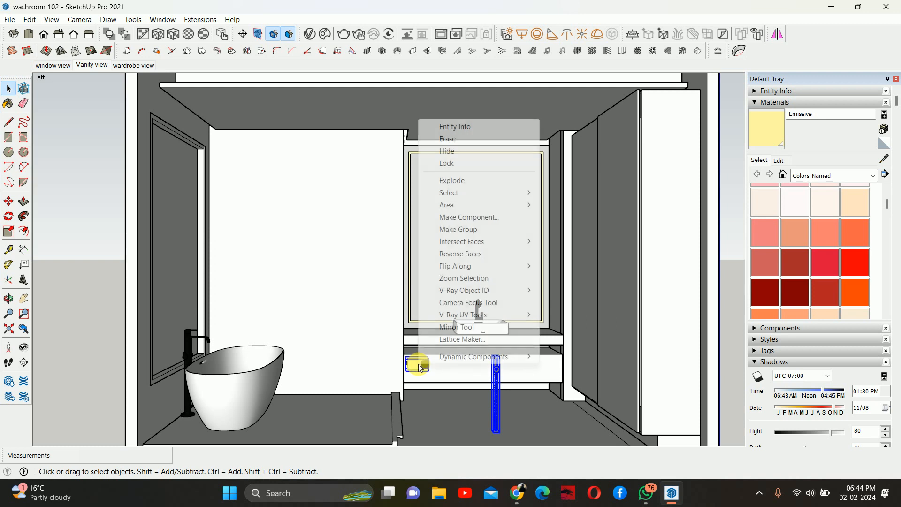
click(464, 151)
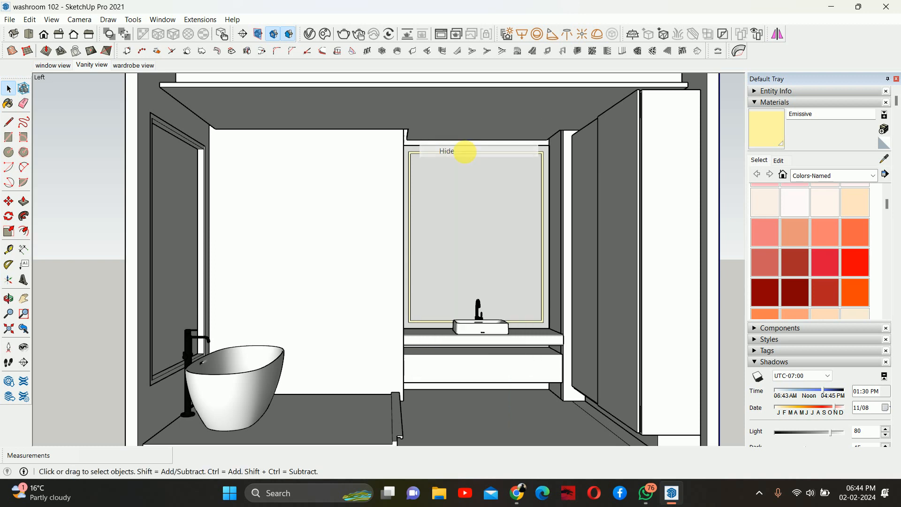
right_click(85, 70)
click(115, 113)
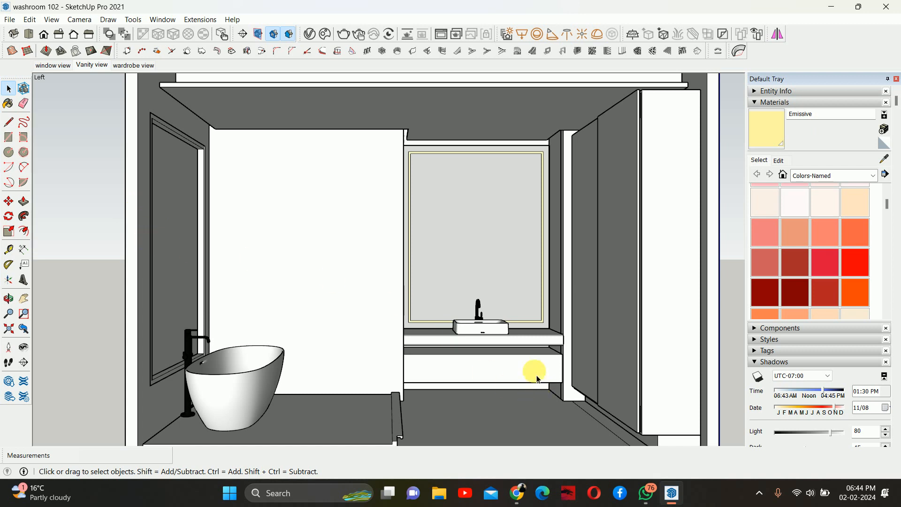
- Zoom and orbit around the vanity to examine the counter and drawer unit
scroll(537, 379, up, 7)
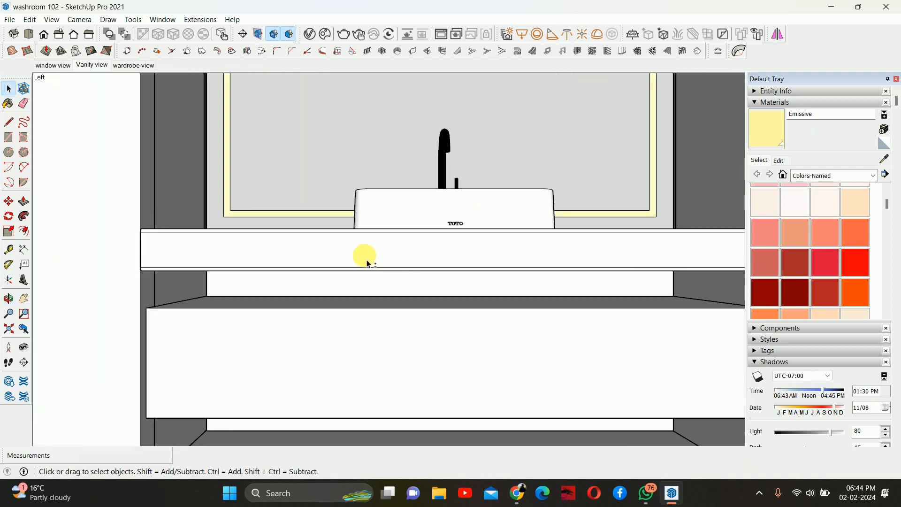
scroll(441, 206, down, 6)
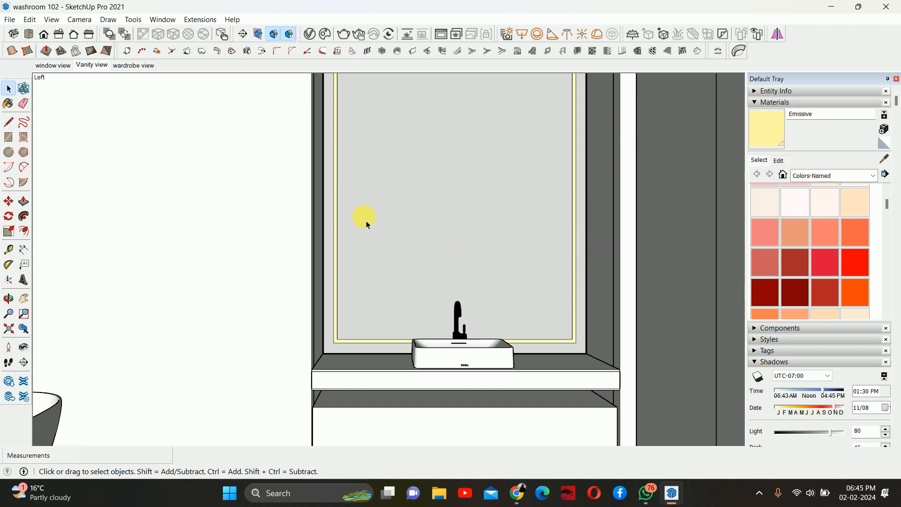
middle_drag(368, 224, 314, 217)
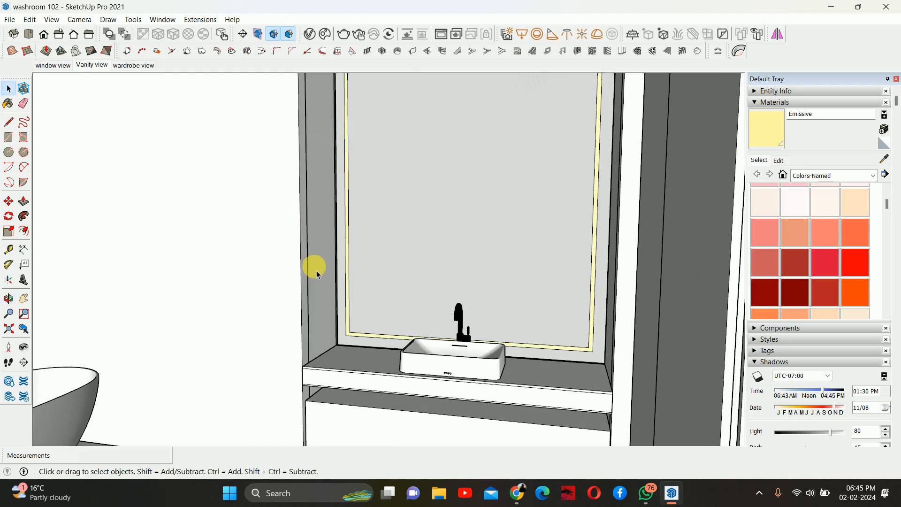
middle_drag(317, 274, 473, 256)
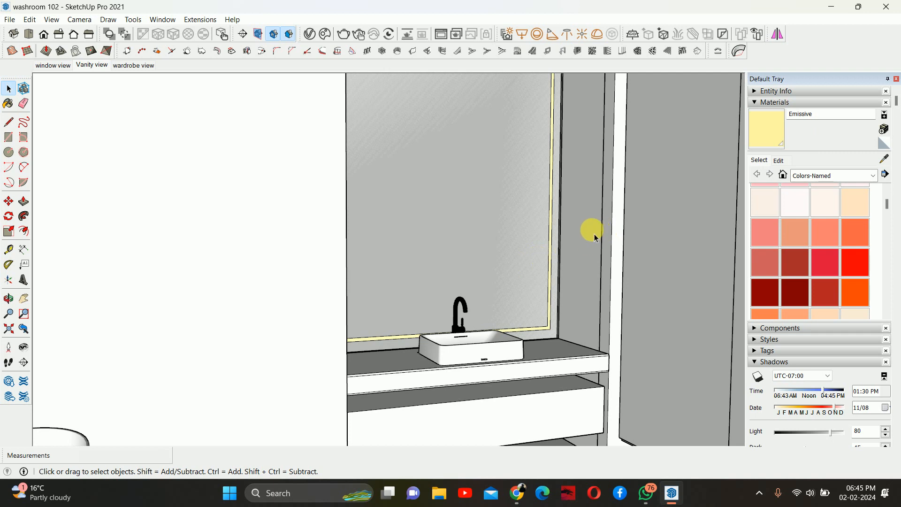
middle_drag(560, 249, 552, 271)
middle_drag(544, 358, 502, 282)
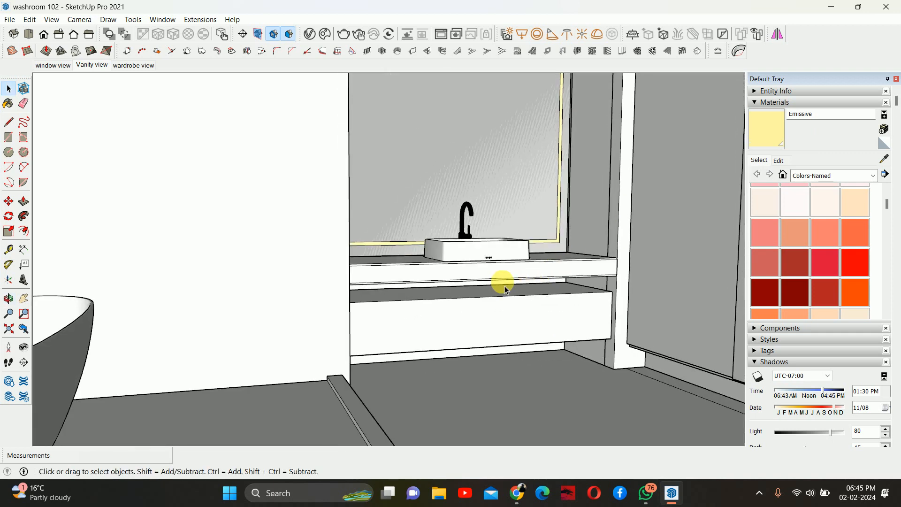
scroll(479, 294, up, 5)
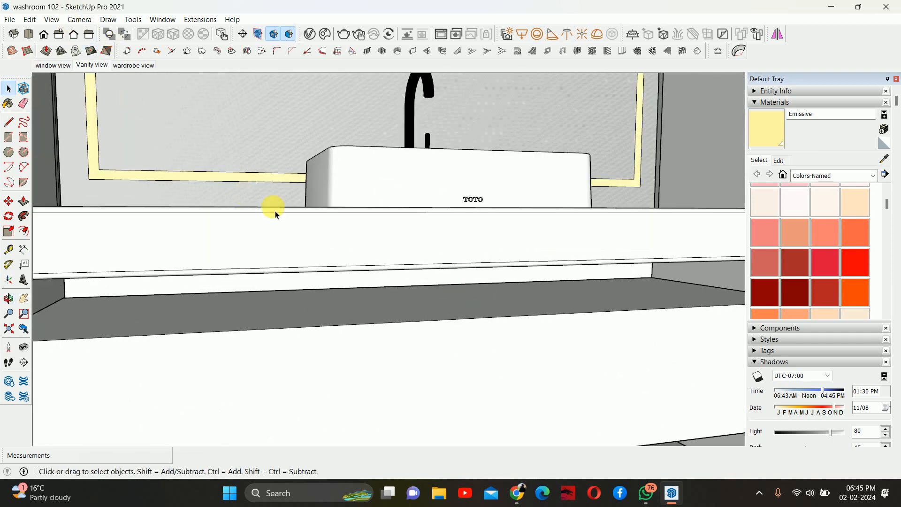
scroll(276, 214, down, 1)
shift+middle_drag(284, 300, 302, 196)
scroll(329, 246, down, 5)
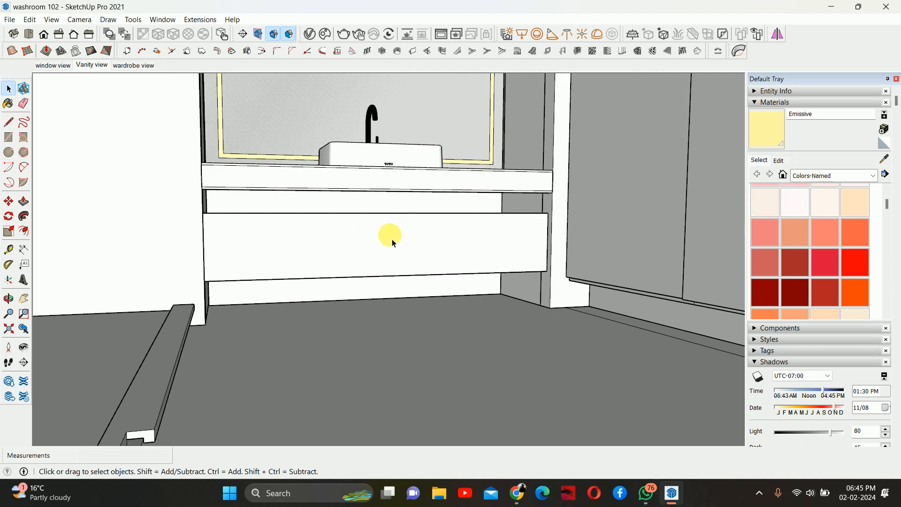
middle_drag(393, 243, 313, 253)
- Divide the vanity drawer front into three equal panels by copying its edge across to the other end with a /3 array
key(t)
scroll(209, 245, up, 2)
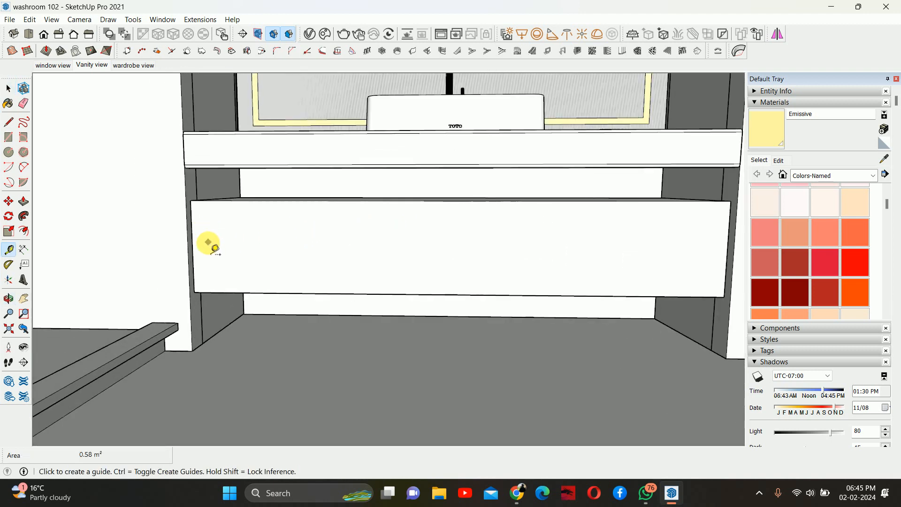
click(192, 234)
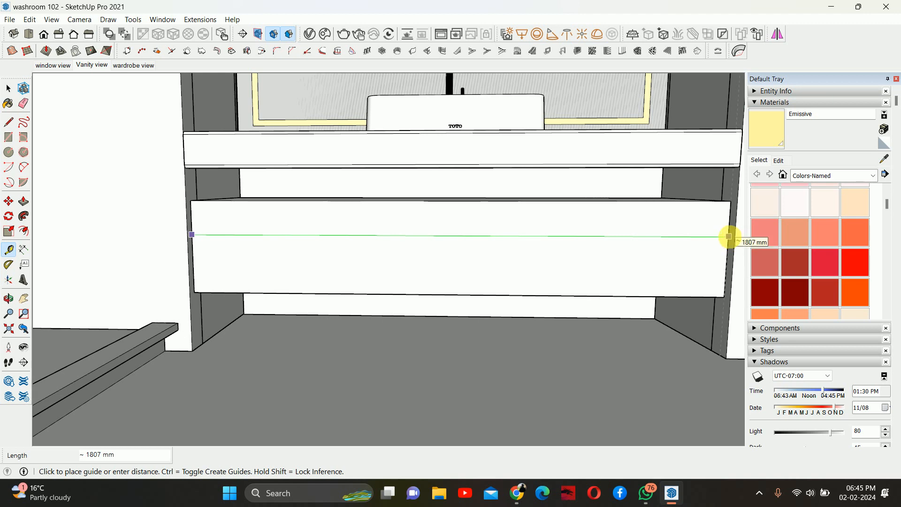
key(space)
double_click(471, 237)
middle_drag(426, 243, 446, 232)
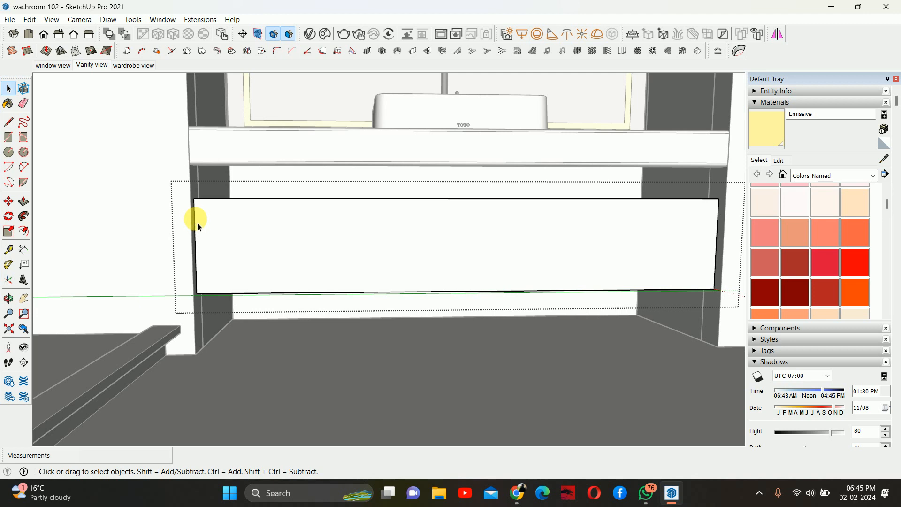
key(m)
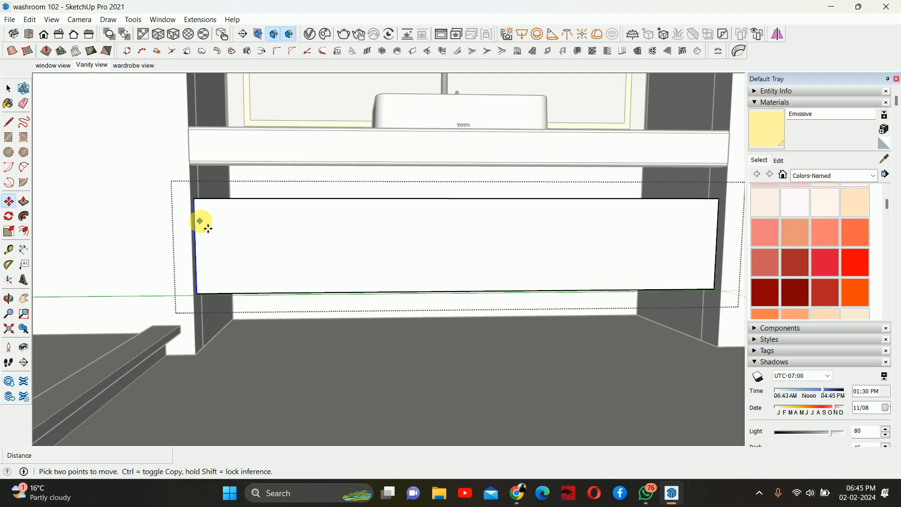
click(194, 198)
key(ctrl)
middle_drag(460, 215, 510, 187)
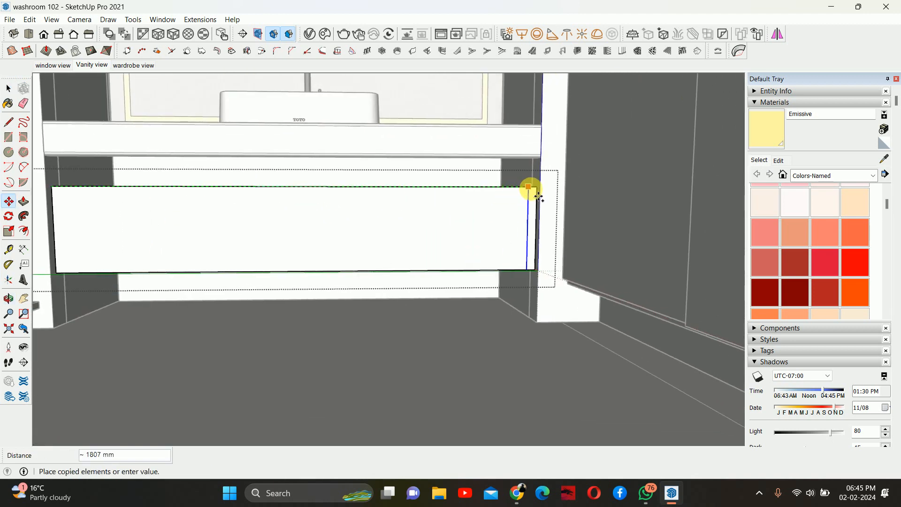
click(532, 188)
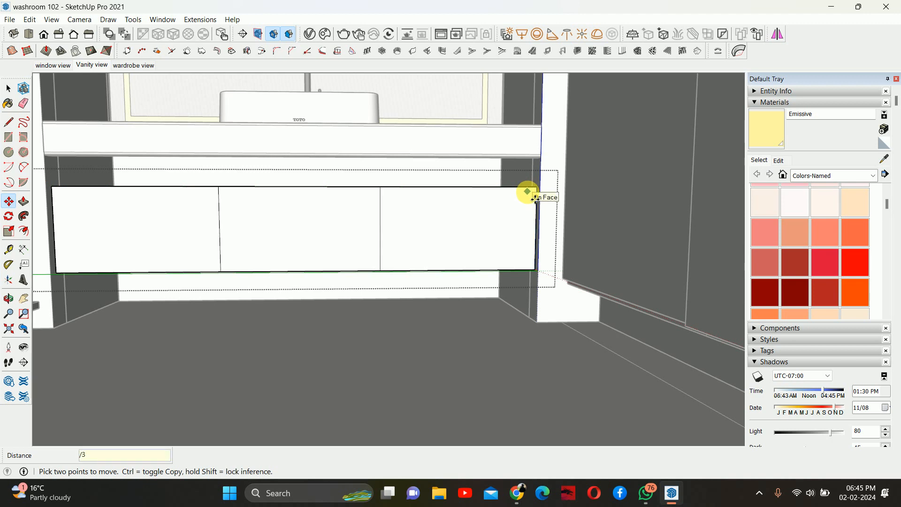
- Offset the outline of each drawer panel inward by 10 mm
scroll(354, 142, down, 2)
scroll(281, 267, down, 1)
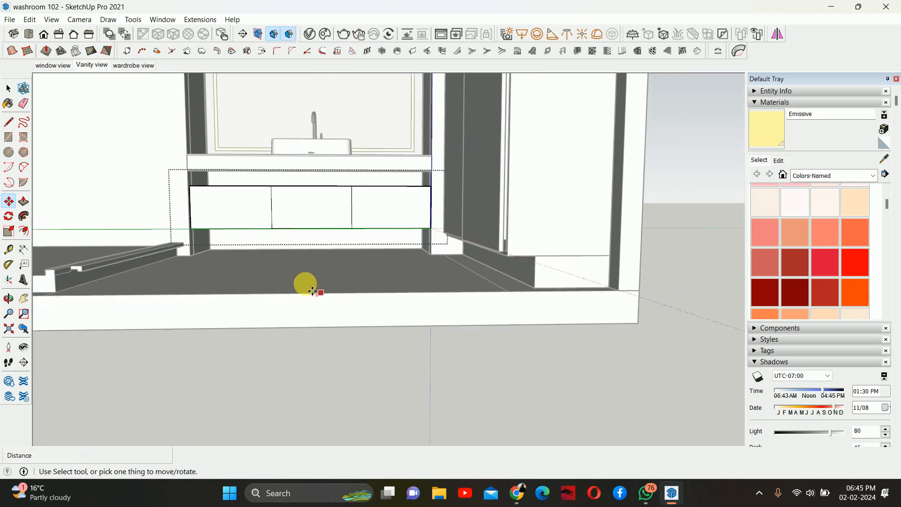
middle_drag(313, 291, 352, 249)
key(space)
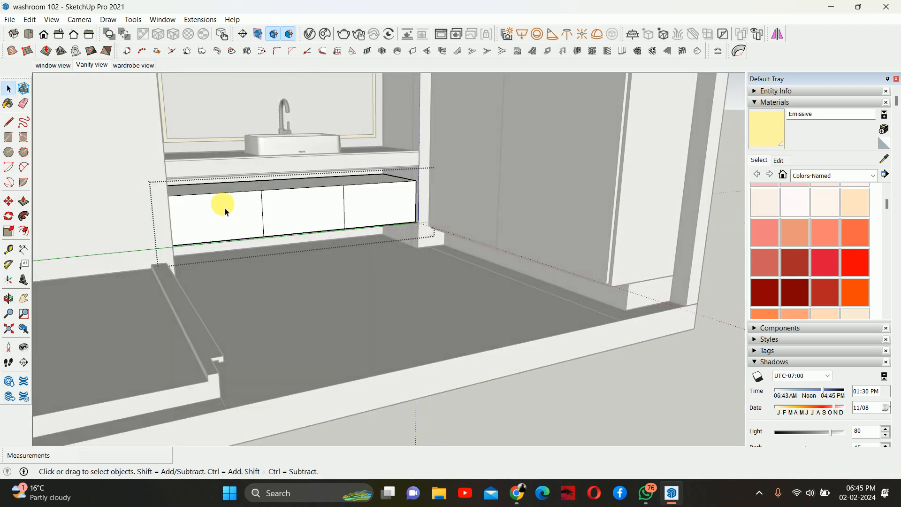
click(223, 213)
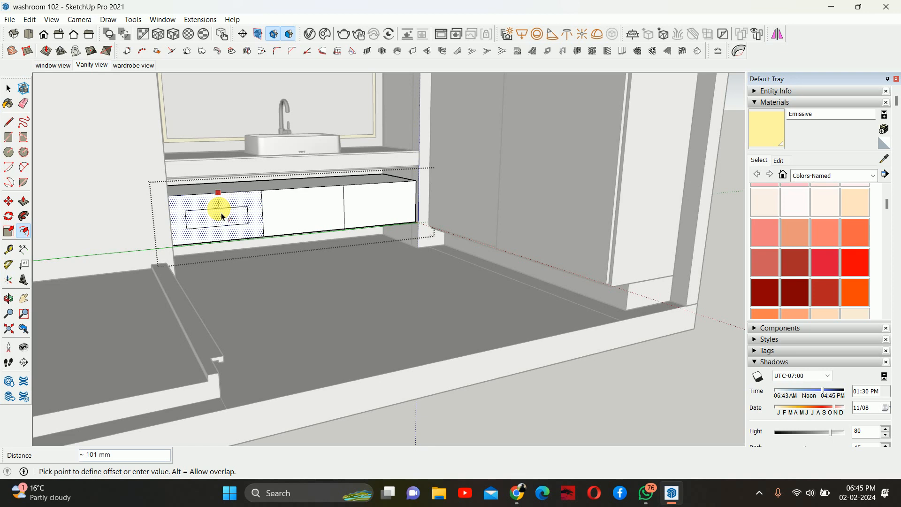
key(Return)
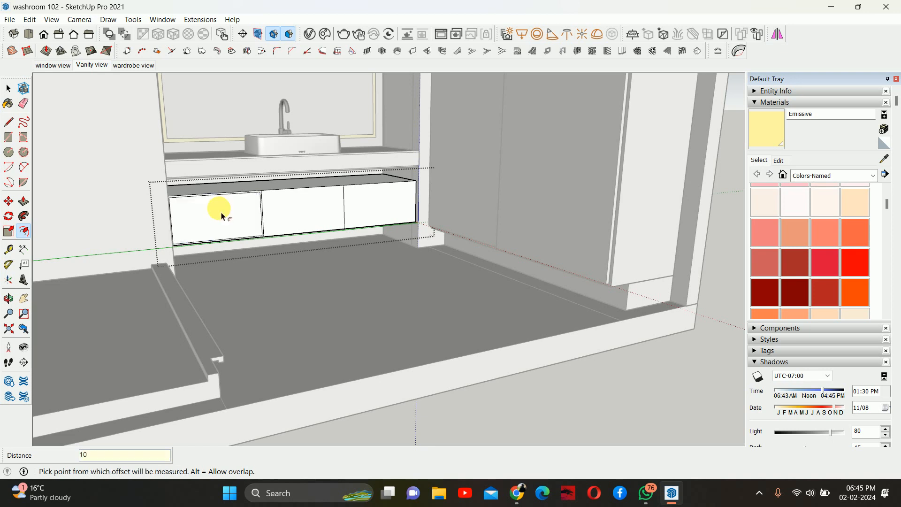
double_click(306, 202)
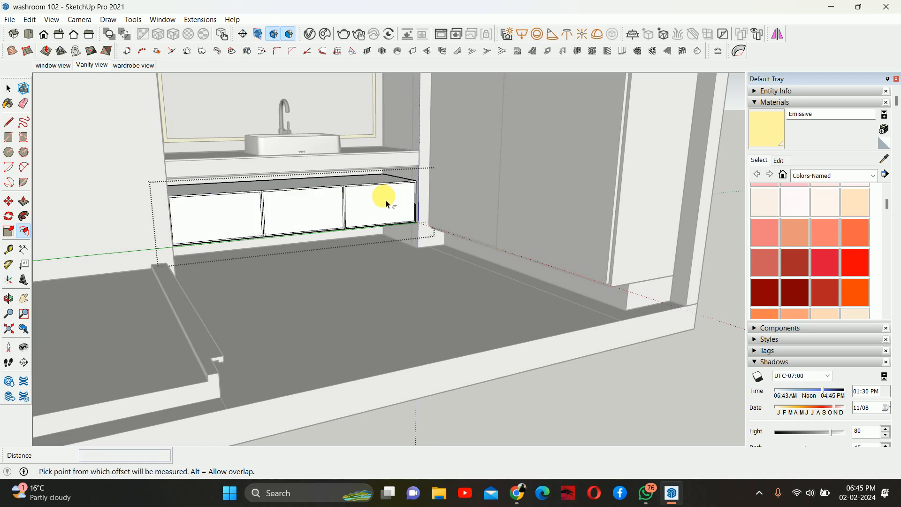
middle_drag(382, 197, 238, 226)
key(space)
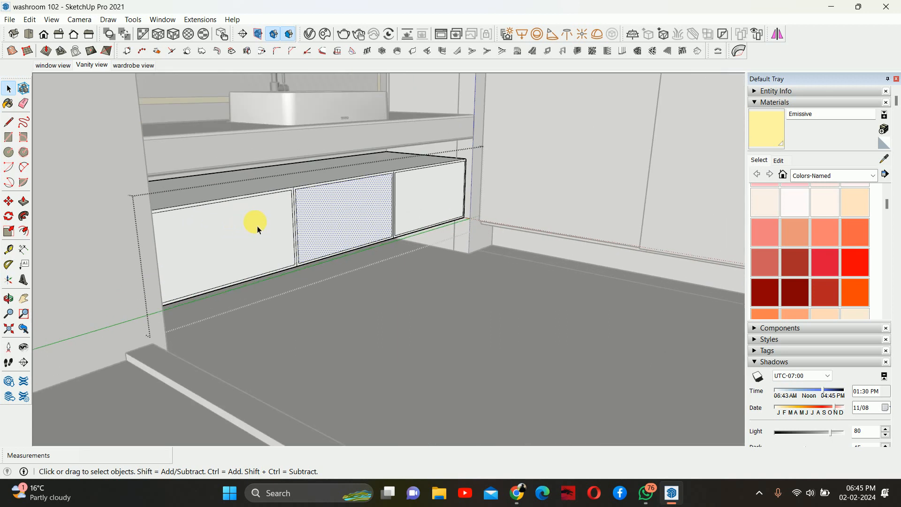
- Push the inner faces of all three panels back to hollow them into open compartments
key(p)
click(257, 226)
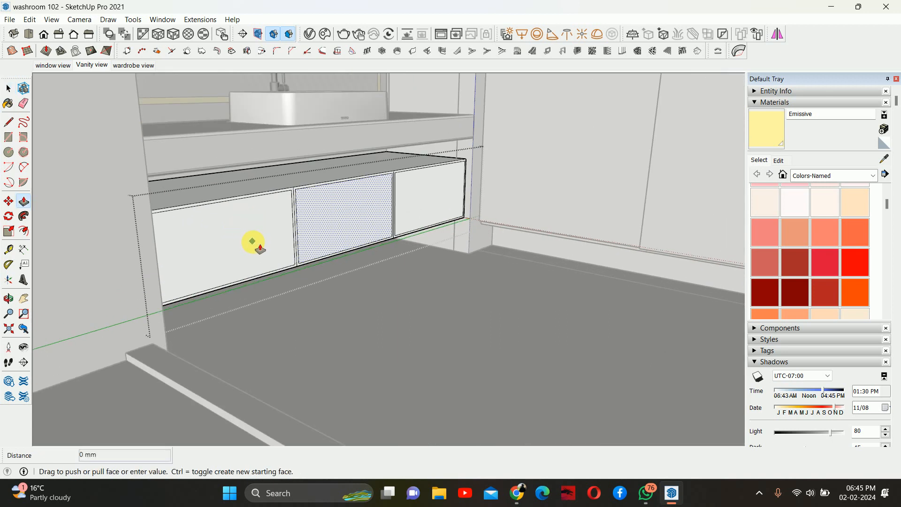
middle_drag(243, 239, 204, 194)
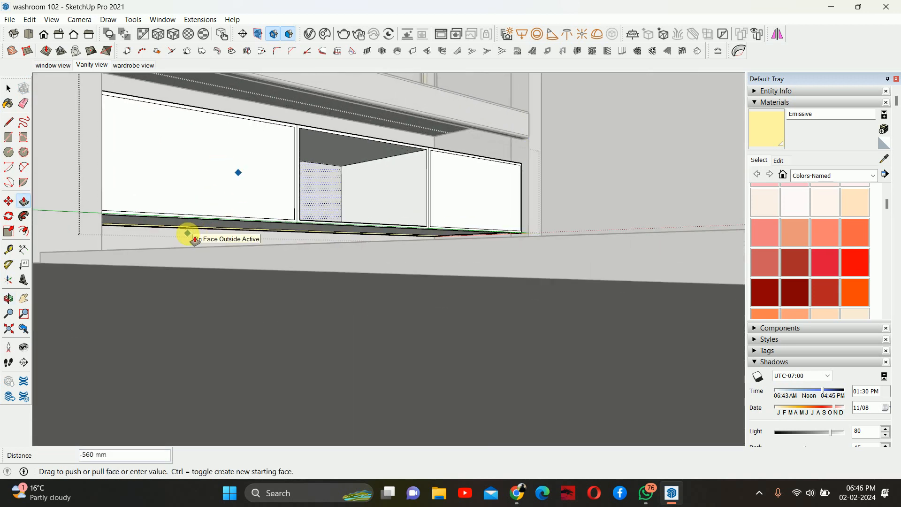
click(187, 233)
middle_drag(348, 219, 406, 235)
click(422, 225)
click(423, 224)
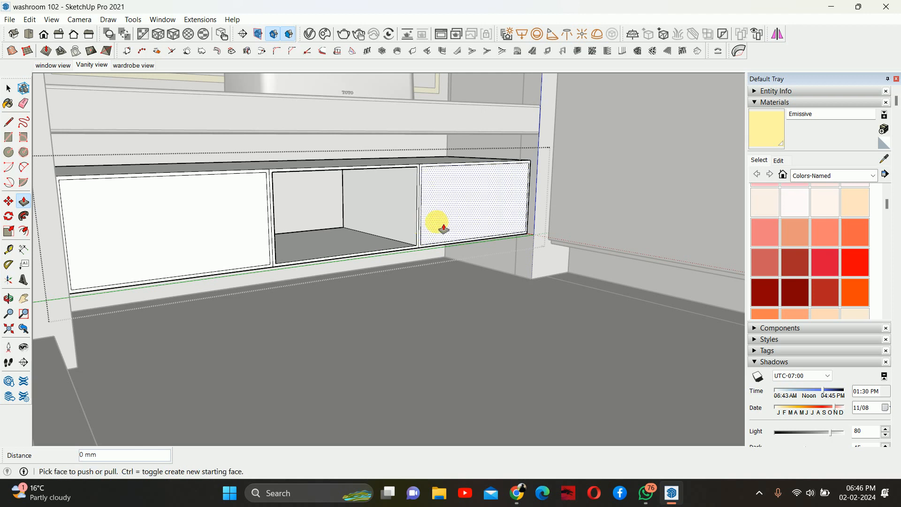
double_click(443, 228)
double_click(203, 221)
middle_drag(205, 221, 272, 238)
scroll(232, 214, up, 3)
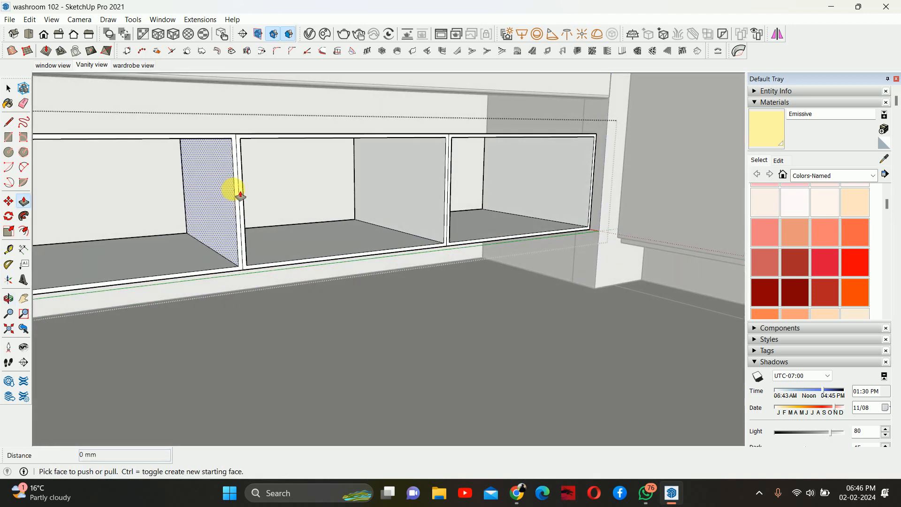
- Draw a rectangle over the first compartment's opening and turn it into a component
key(space)
scroll(221, 191, down, 5)
mouse_move(217, 191)
middle_down()
mouse_move(191, 185)
mouse_move(228, 204)
middle_up()
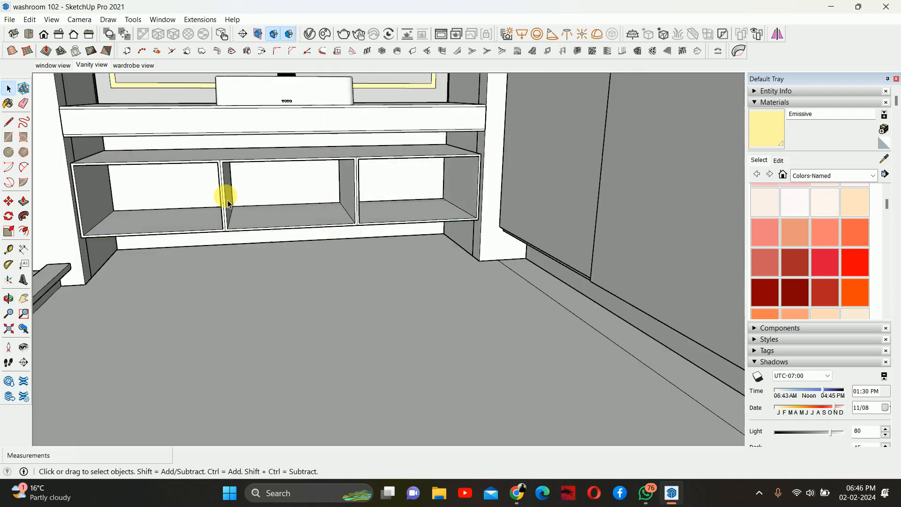
scroll(104, 174, up, 3)
key(r)
scroll(66, 171, up, 3)
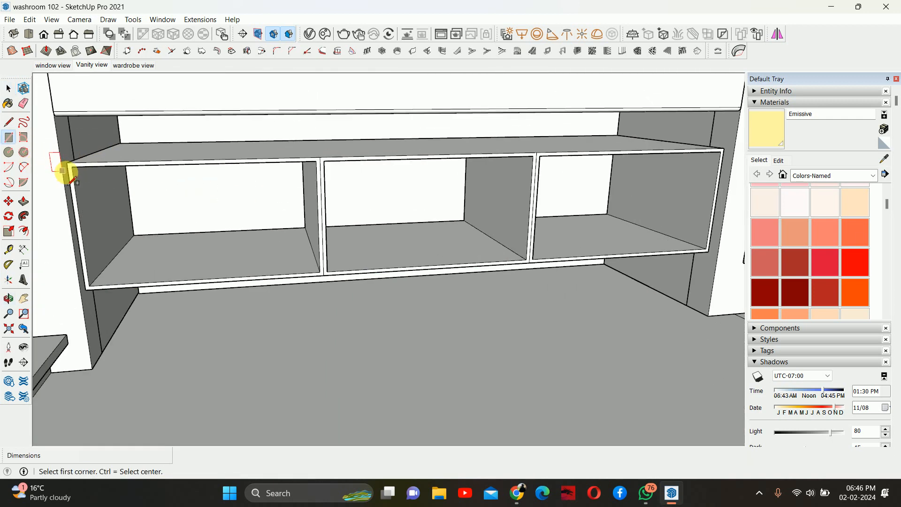
click(68, 163)
scroll(336, 271, up, 3)
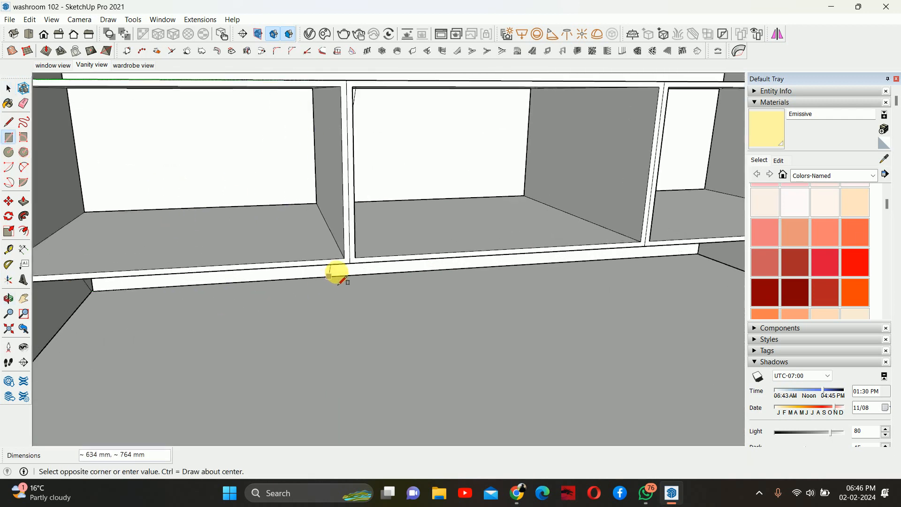
click(350, 261)
scroll(321, 211, down, 3)
key(space)
click(237, 189)
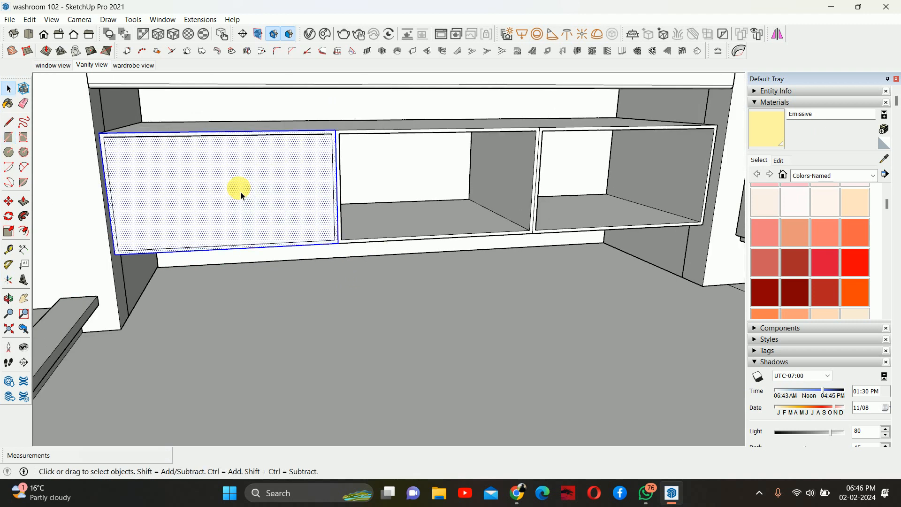
right_click(239, 189)
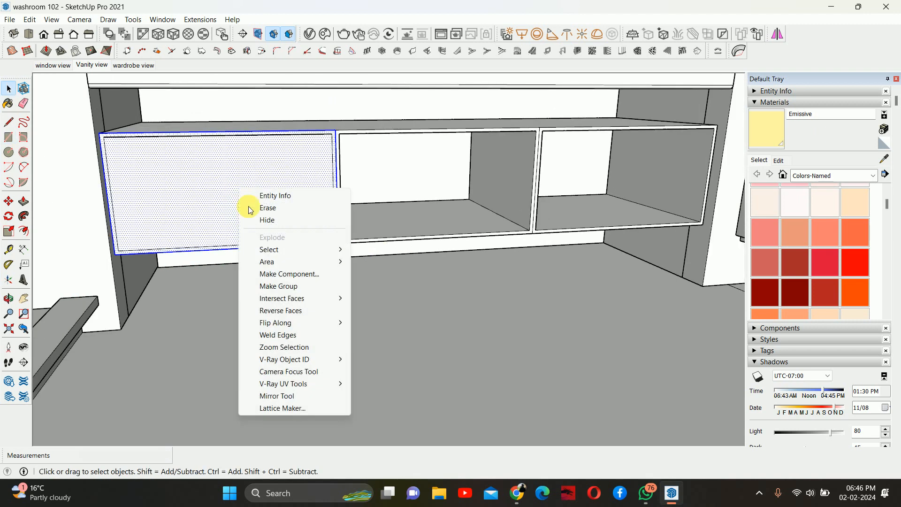
click(286, 275)
click(471, 364)
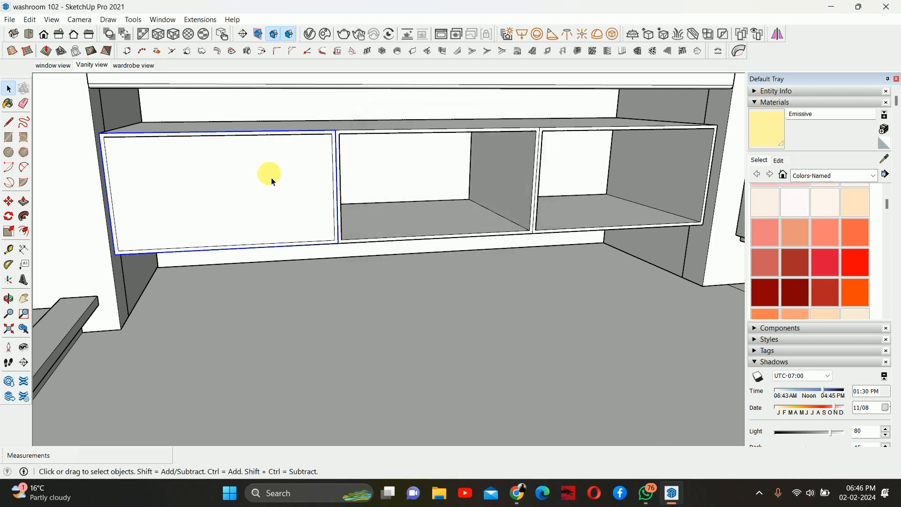
- Push the new door panel out 20 mm to give it thickness
middle_drag(268, 177, 215, 207)
key(p)
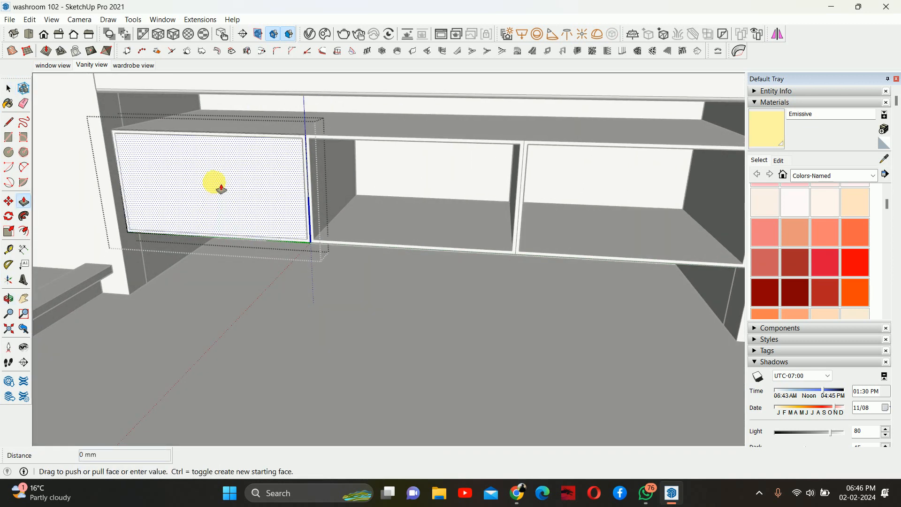
drag(215, 207, 194, 207)
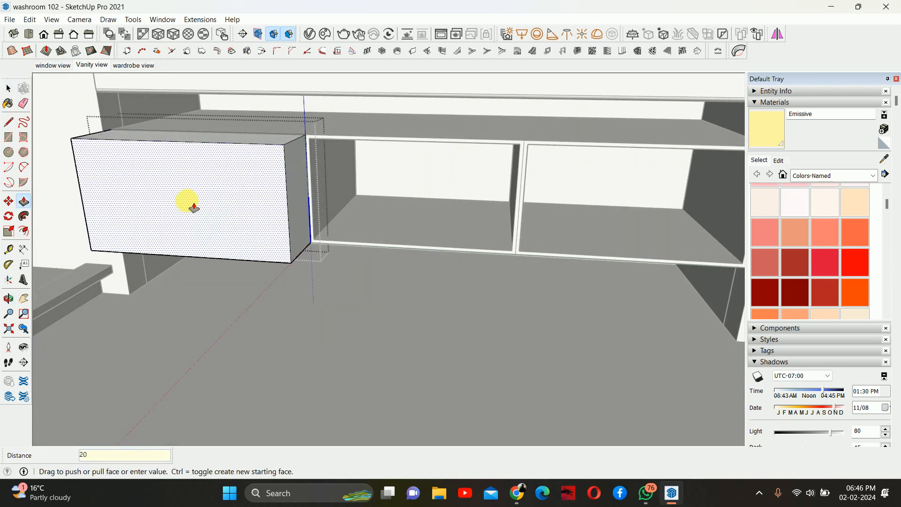
key(Return)
key(space)
key(Escape)
- Copy the door to the next compartment and array it x2 so all three openings get doors
scroll(285, 178, up, 1)
click(278, 168)
middle_drag(278, 167, 251, 192)
key(m)
scroll(89, 141, up, 4)
scroll(176, 208, down, 1)
middle_drag(139, 185, 121, 195)
scroll(122, 211, up, 2)
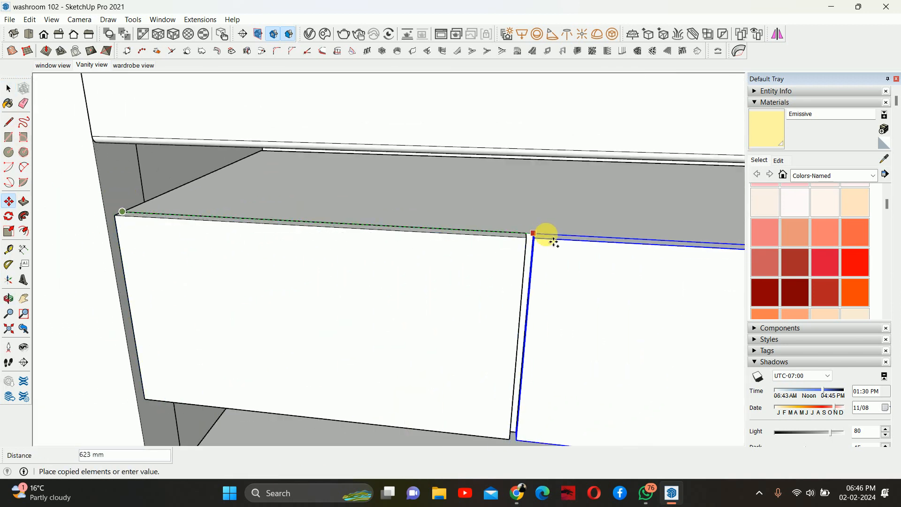
click(525, 233)
scroll(525, 235, down, 3)
middle_drag(526, 242, 169, 210)
scroll(334, 242, down, 2)
text(x2)
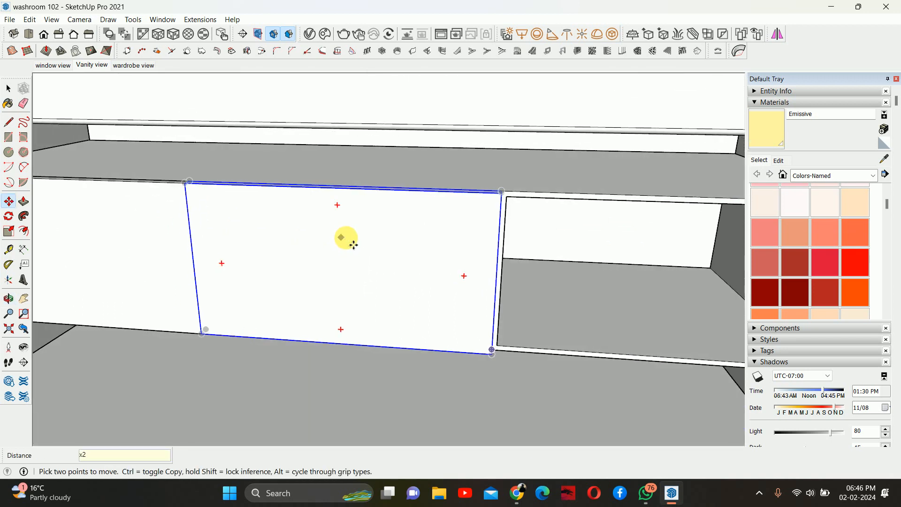
key(Return)
- Open the door component for editing and push its left side face in 2 mm to leave a gap
middle_drag(384, 242, 429, 228)
key(space)
scroll(453, 233, down, 3)
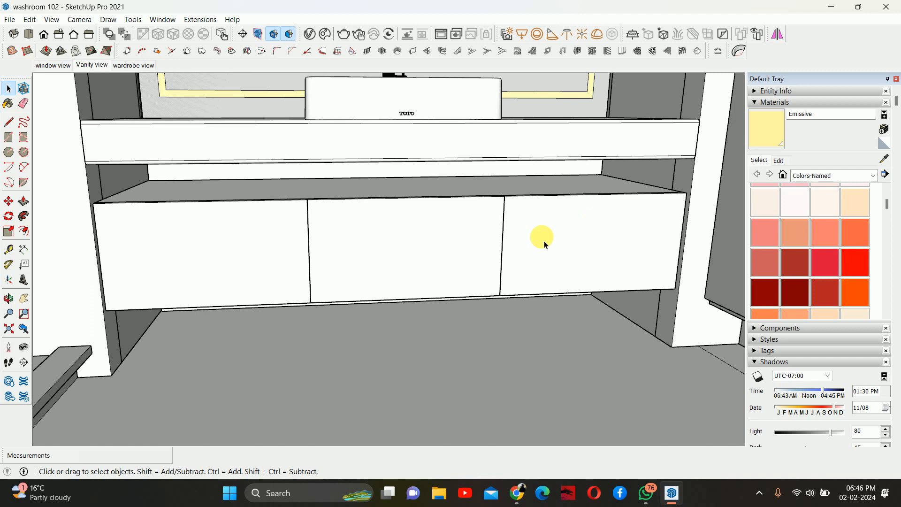
double_click(234, 255)
shift+middle_drag(251, 256, 384, 263)
key(h)
middle_drag(226, 267, 284, 281)
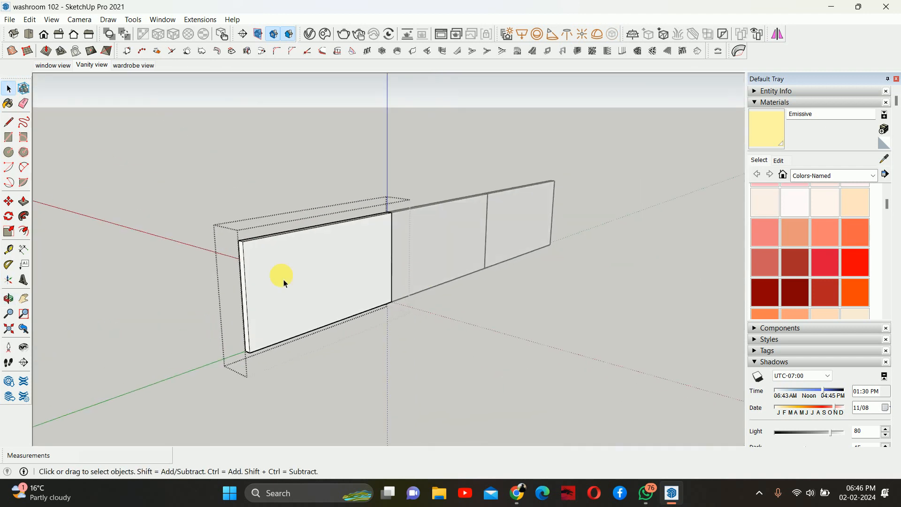
scroll(280, 265, up, 5)
key(p)
click(228, 241)
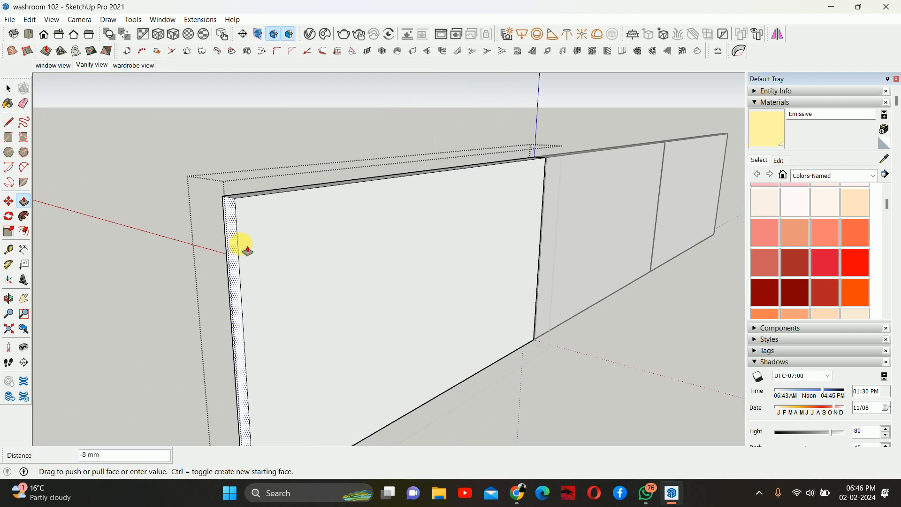
key(Return)
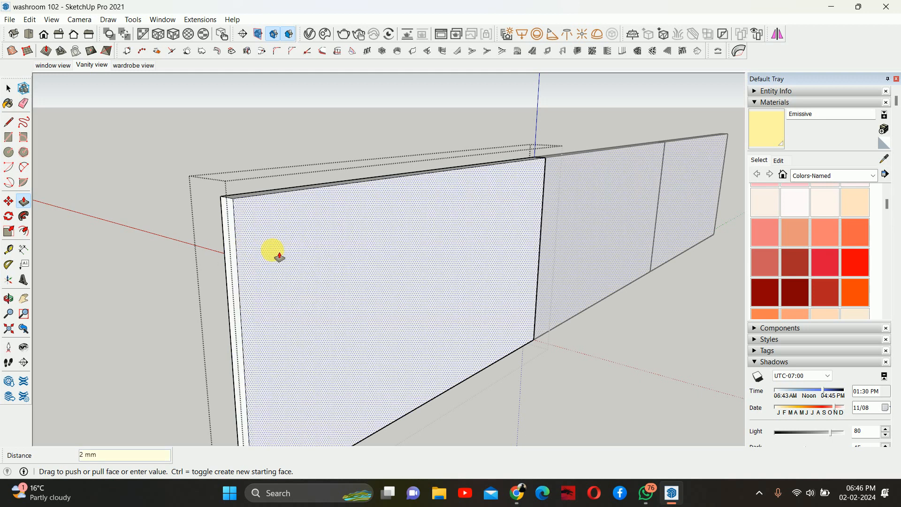
- Push the door's right side face in by 1 mm
middle_drag(460, 230, 65, 228)
scroll(603, 227, up, 3)
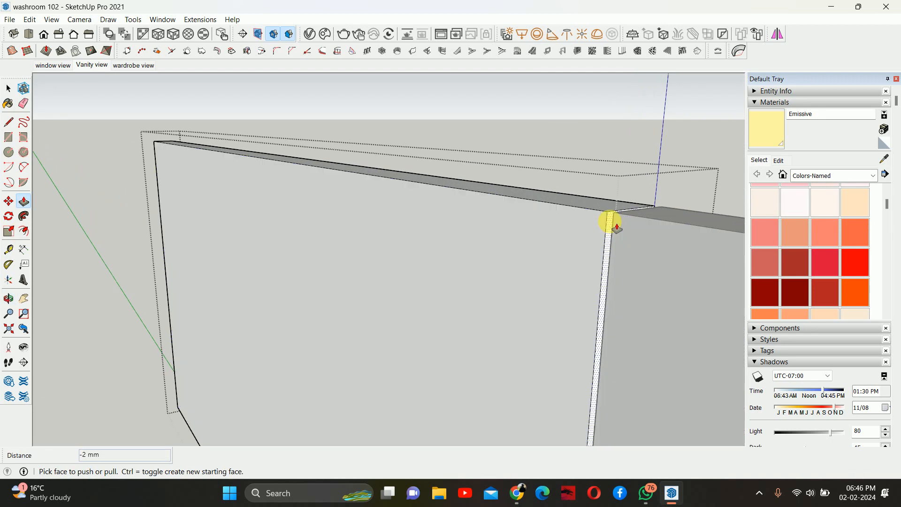
click(615, 227)
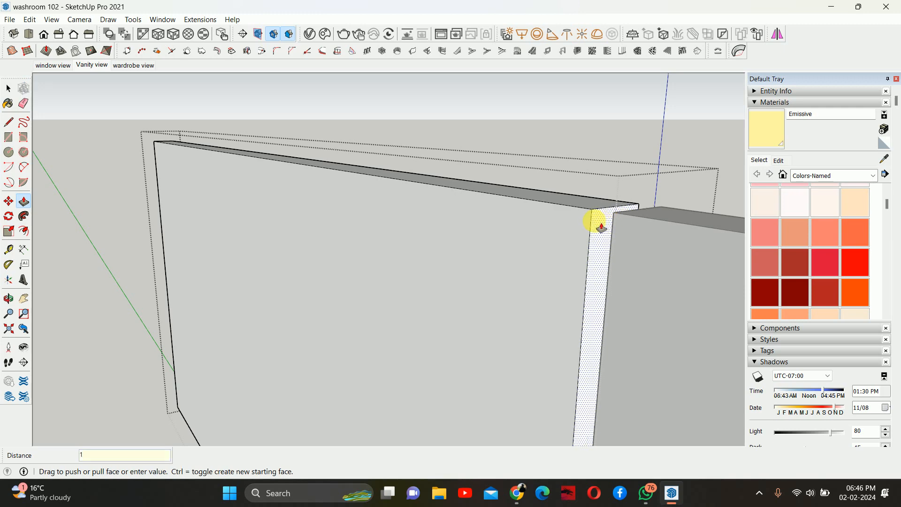
key(Return)
- Zoom and orbit around the door edges to check the gaps between the three doors
middle_drag(601, 228, 680, 243)
scroll(664, 255, down, 1)
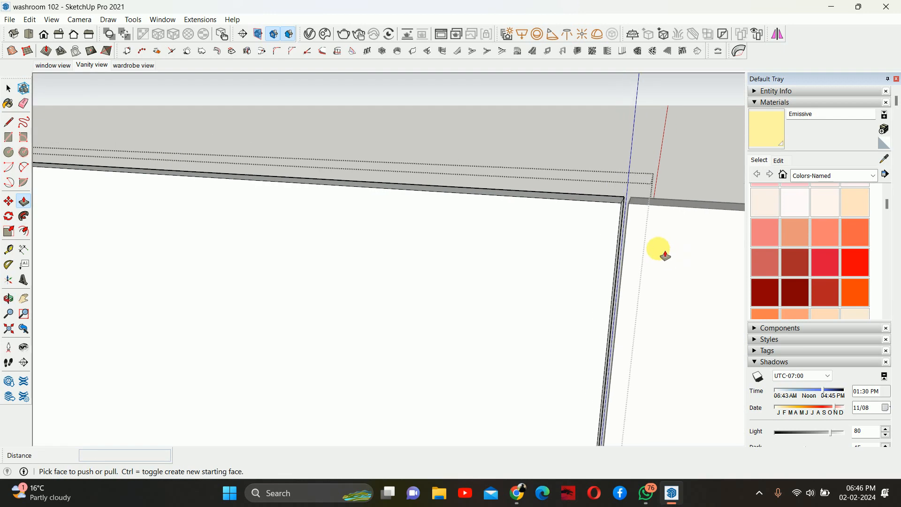
scroll(521, 200, down, 4)
shift+middle_drag(503, 222, 418, 186)
mouse_move(497, 194)
middle_down()
mouse_move(658, 195)
mouse_move(378, 177)
mouse_move(394, 196)
mouse_move(432, 157)
mouse_move(372, 191)
mouse_move(382, 196)
middle_up()
scroll(646, 207, down, 3)
scroll(664, 215, up, 1)
click(665, 216)
scroll(420, 184, down, 3)
double_click(385, 198)
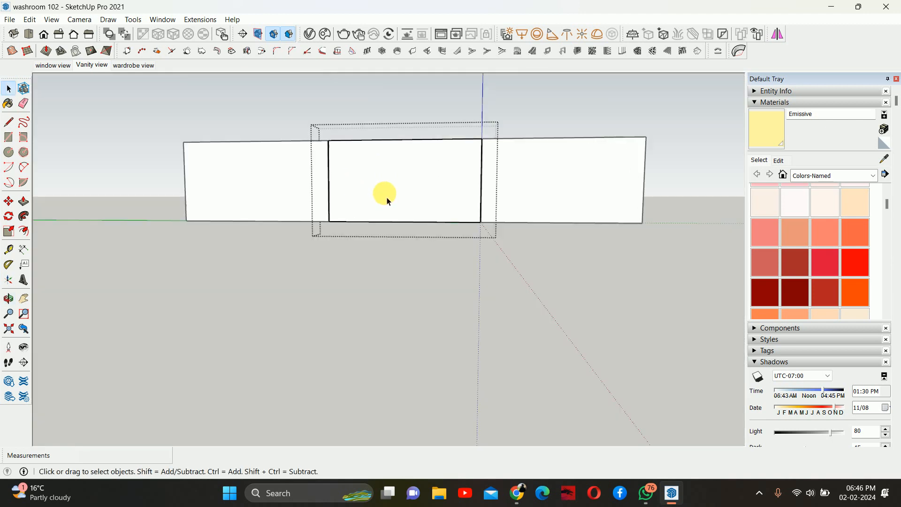
shift+middle_drag(267, 203, 318, 198)
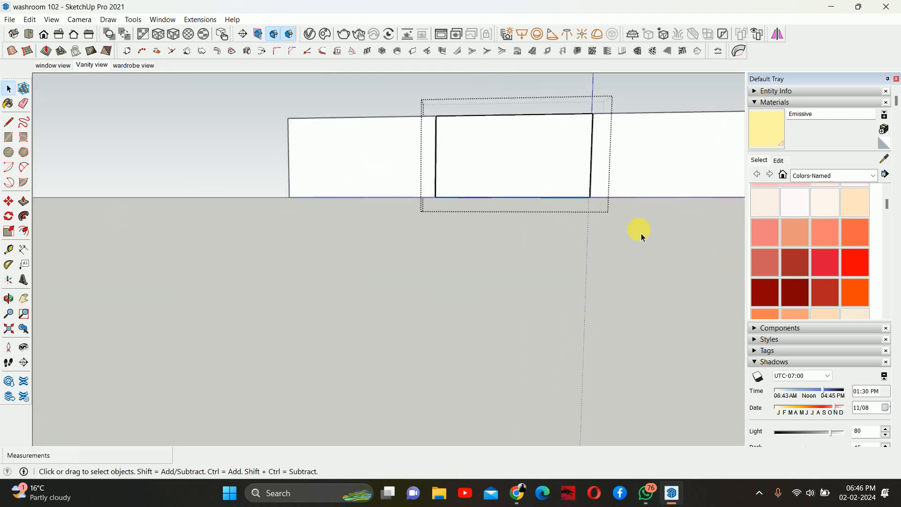
- Move the selected door 1 mm along the blue axis
middle_drag(638, 230, 257, 165)
key(m)
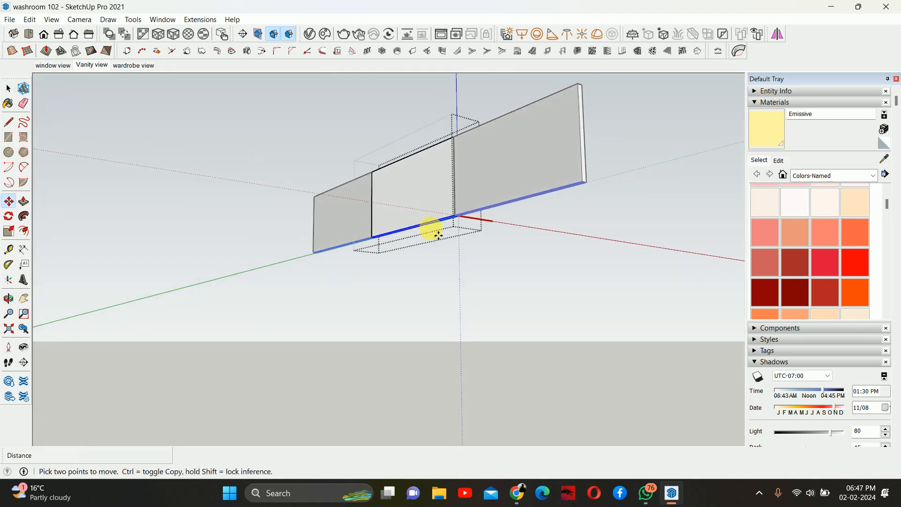
click(420, 196)
text(10)
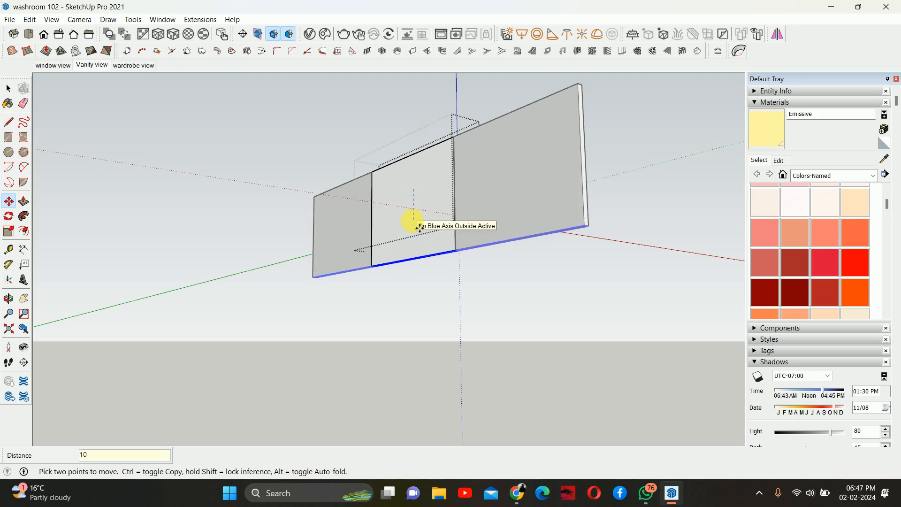
key(Return)
- Orbit around the door and return to the Vanity view scene to inspect the drawer doors
middle_drag(426, 185, 309, 150)
drag(193, 116, 722, 187)
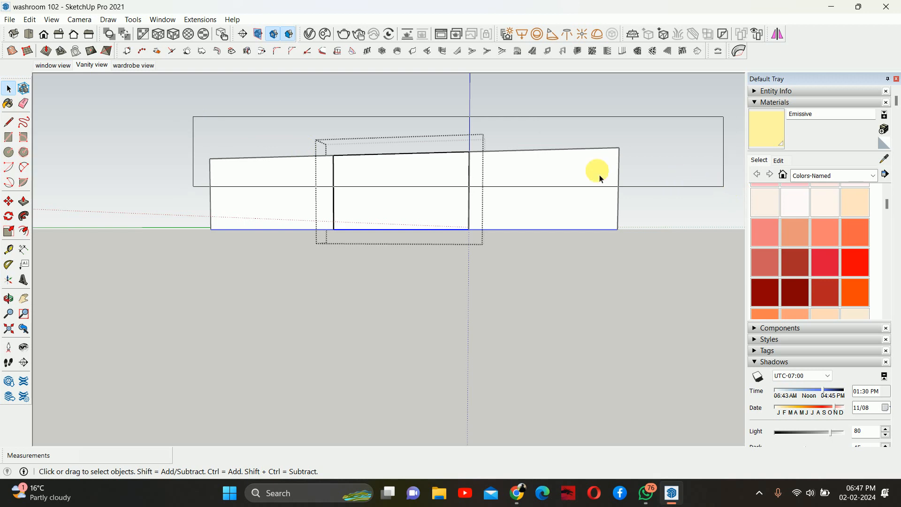
middle_drag(518, 168, 591, 236)
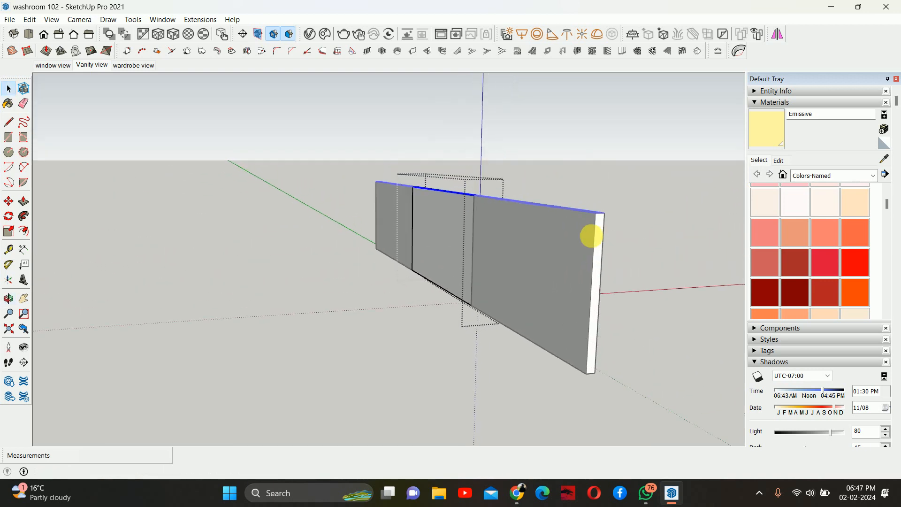
key(Escape)
middle_drag(381, 229, 475, 229)
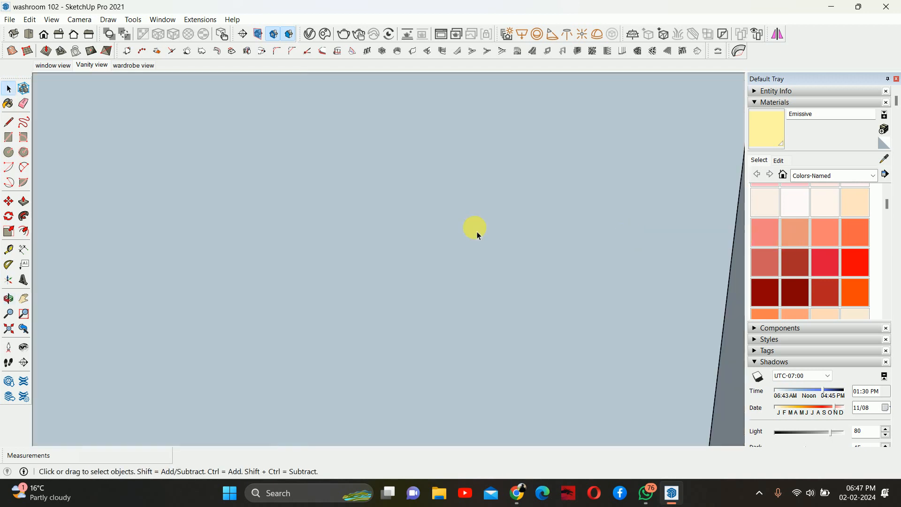
scroll(474, 229, down, 1)
click(94, 65)
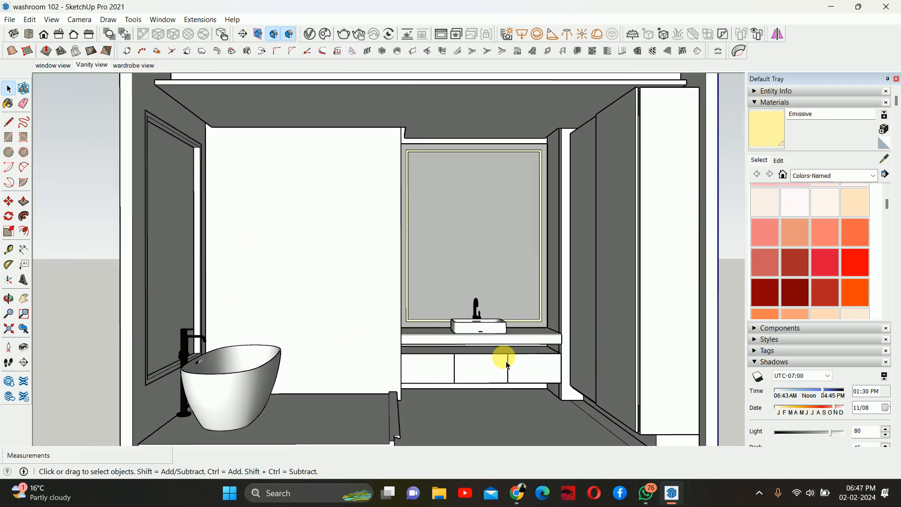
- Open the right-hand door component and try to push-pull one of its faces
double_click(533, 371)
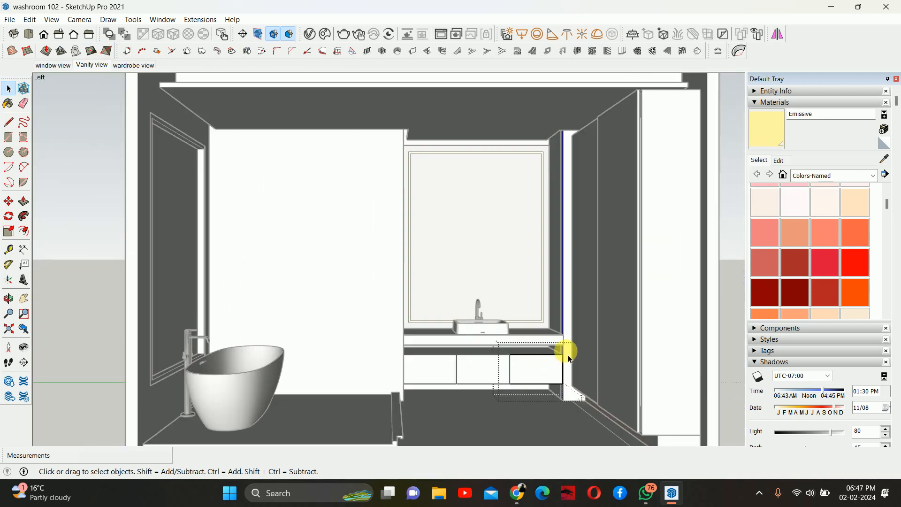
scroll(568, 355, up, 2)
mouse_move(548, 350)
shift+middle_down()
mouse_move(492, 347)
mouse_move(403, 378)
mouse_move(488, 361)
mouse_move(427, 332)
mouse_move(368, 346)
mouse_move(376, 342)
shift+middle_up()
key(h)
scroll(476, 353, up, 4)
key(l)
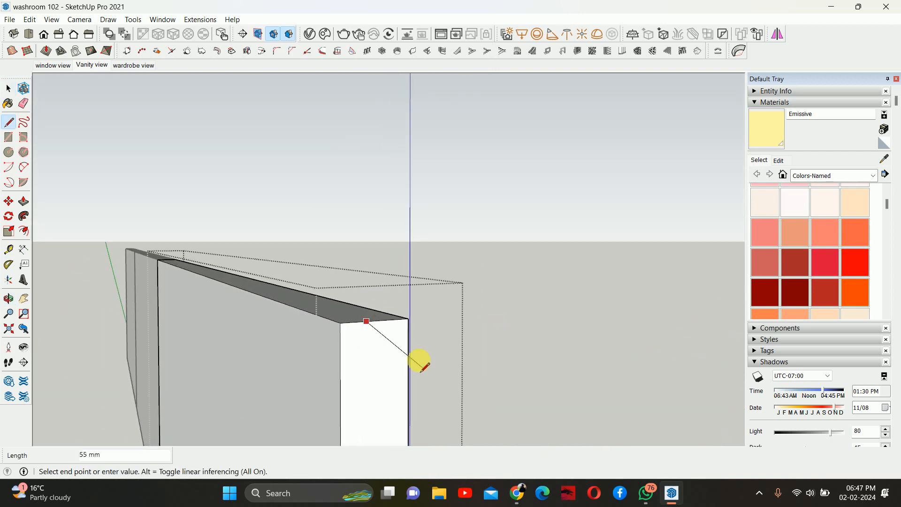
key(p)
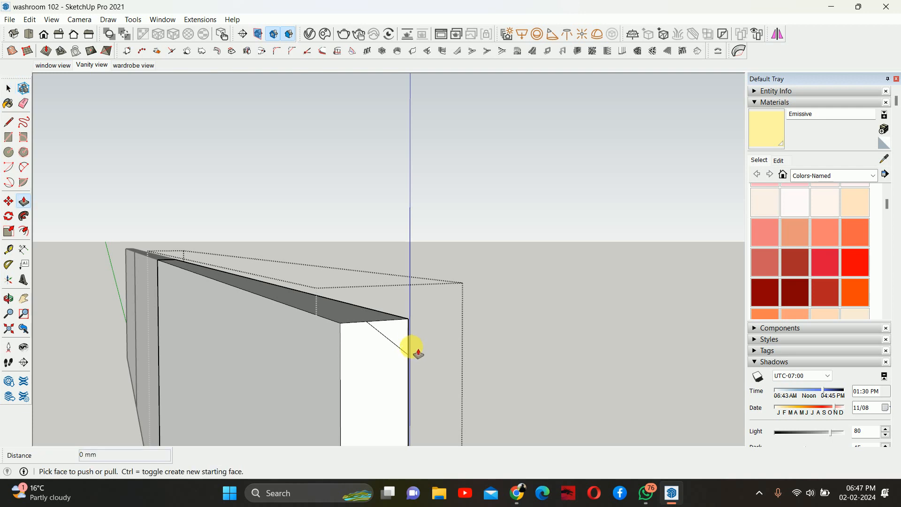
middle_drag(263, 267, 301, 368)
middle_drag(285, 311, 605, 348)
middle_drag(263, 250, 460, 148)
click(239, 206)
key(space)
click(456, 151)
- Zoom and orbit across the vanity front to check the gaps between the three doors
scroll(390, 220, down, 6)
mouse_move(408, 283)
middle_down()
mouse_move(402, 191)
mouse_move(523, 237)
middle_up()
scroll(524, 254, down, 3)
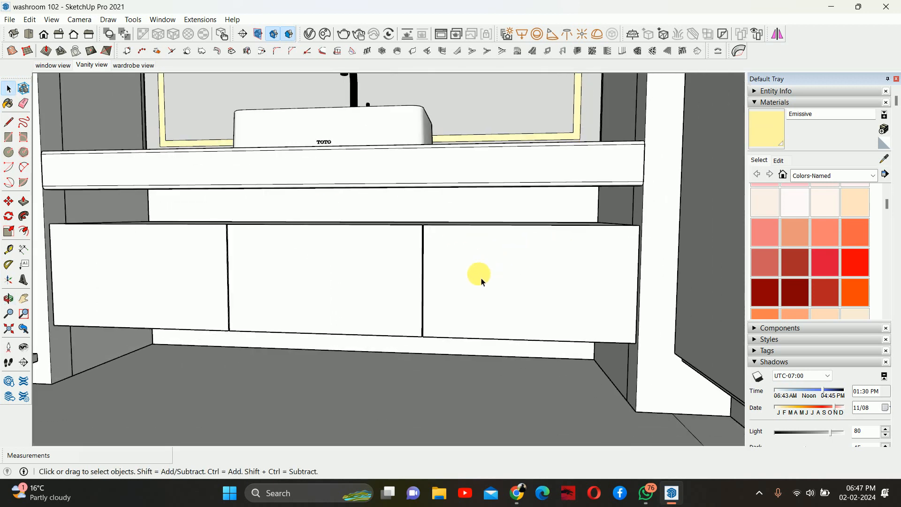
middle_drag(329, 312, 373, 281)
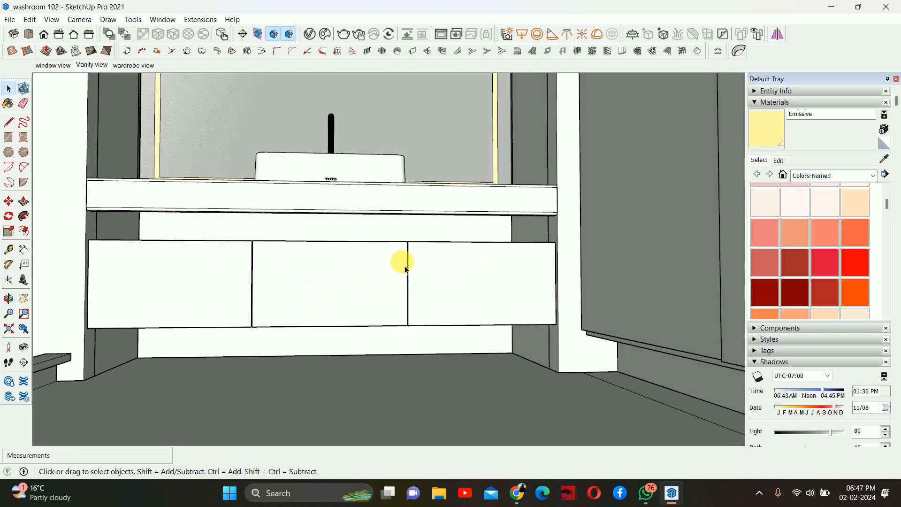
mouse_move(308, 282)
middle_down()
mouse_move(436, 267)
mouse_move(413, 274)
middle_up()
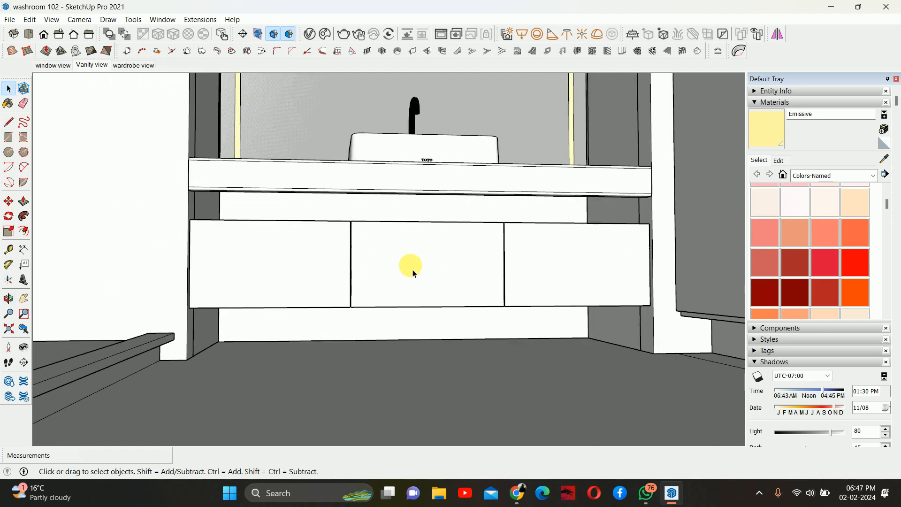
- Open the left door component and push its right side face in by 1 mm
scroll(340, 267, down, 1)
double_click(319, 265)
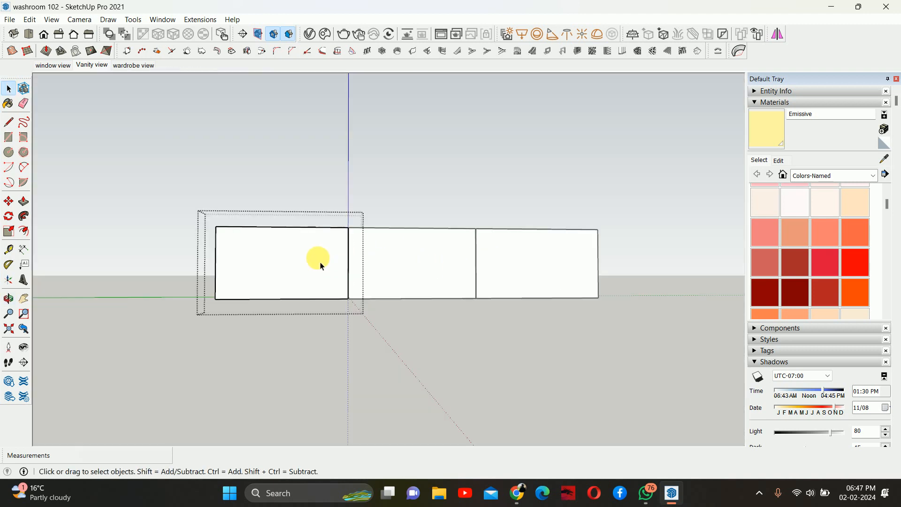
scroll(275, 276, up, 5)
scroll(370, 216, up, 3)
key(p)
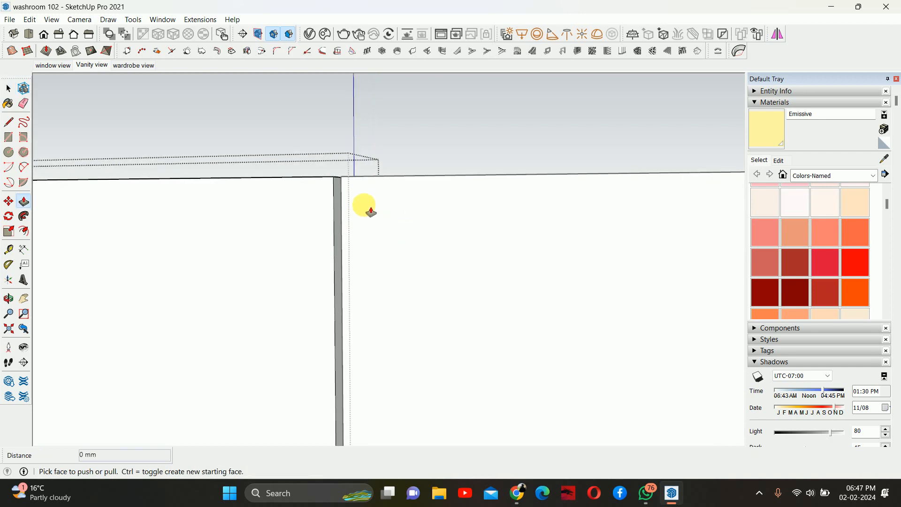
click(341, 192)
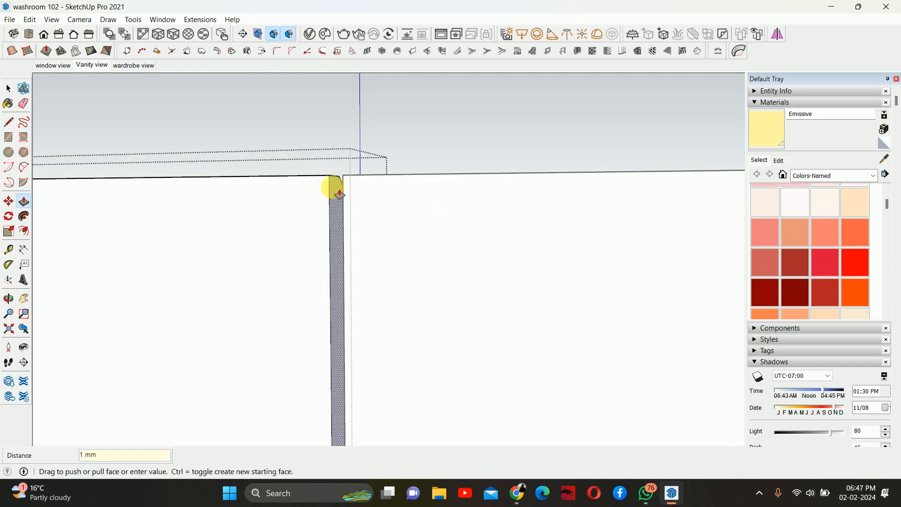
middle_drag(340, 192, 426, 226)
key(space)
click(425, 218)
- Measure the distance from the doors' top edge up to the counter with the Tape Measure
scroll(415, 218, down, 8)
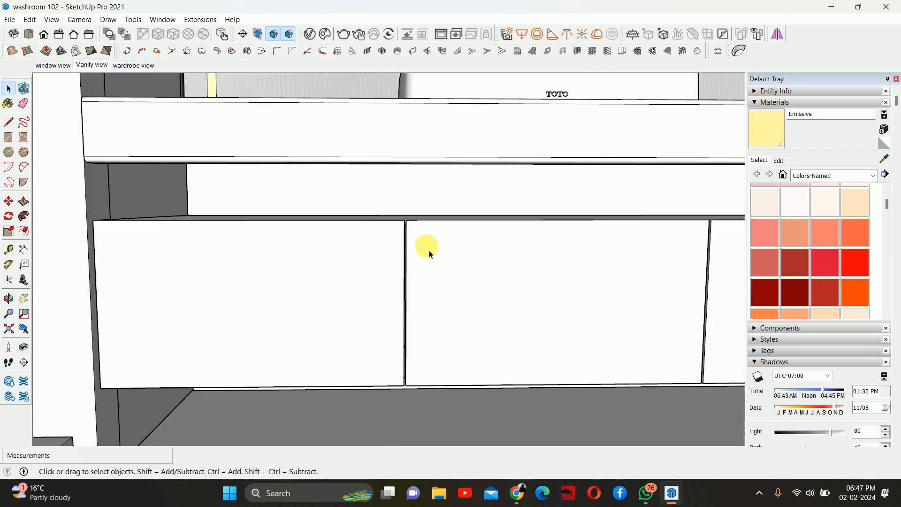
scroll(450, 249, down, 8)
middle_drag(489, 293, 483, 189)
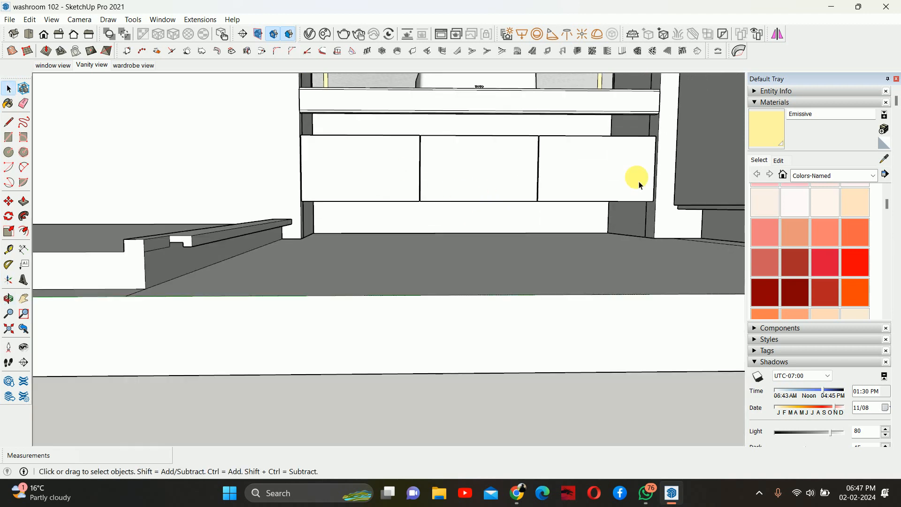
middle_drag(432, 165, 376, 183)
scroll(357, 185, up, 3)
key(t)
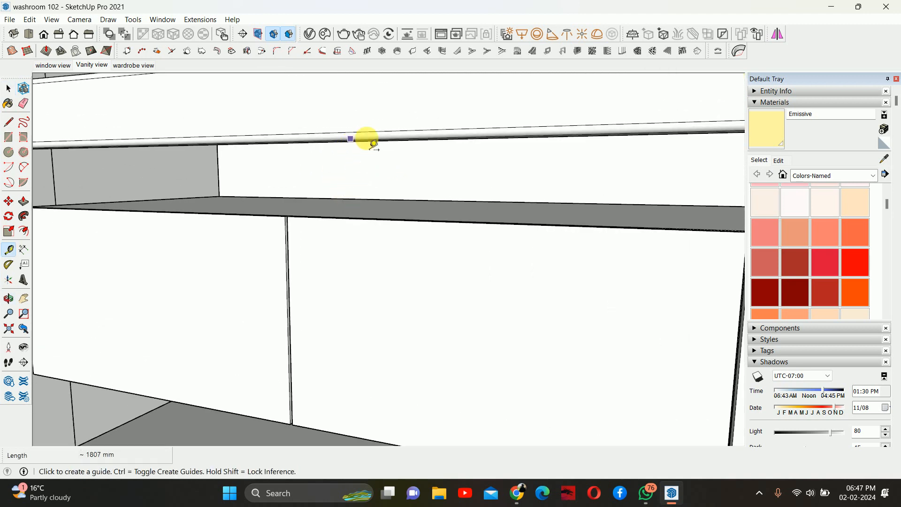
middle_drag(374, 144, 386, 109)
click(380, 98)
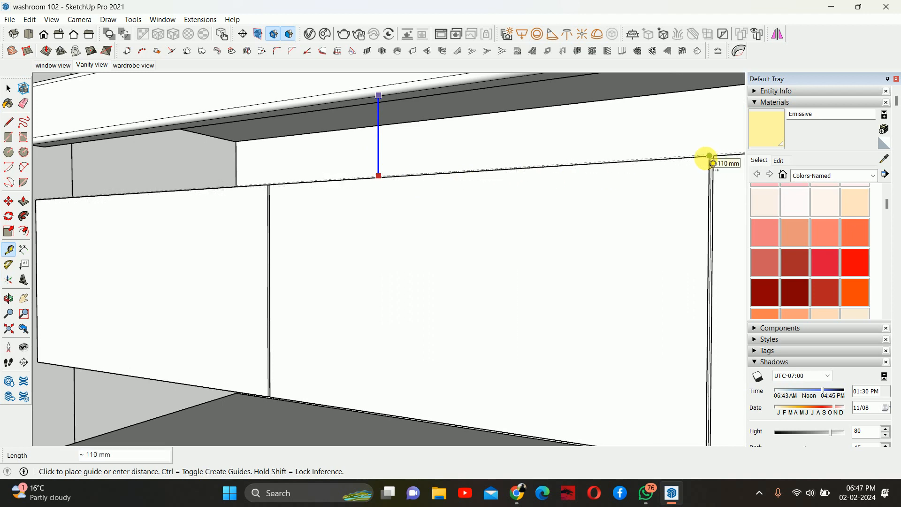
key(space)
scroll(516, 188, down, 1)
middle_drag(515, 189, 627, 254)
scroll(570, 220, down, 1)
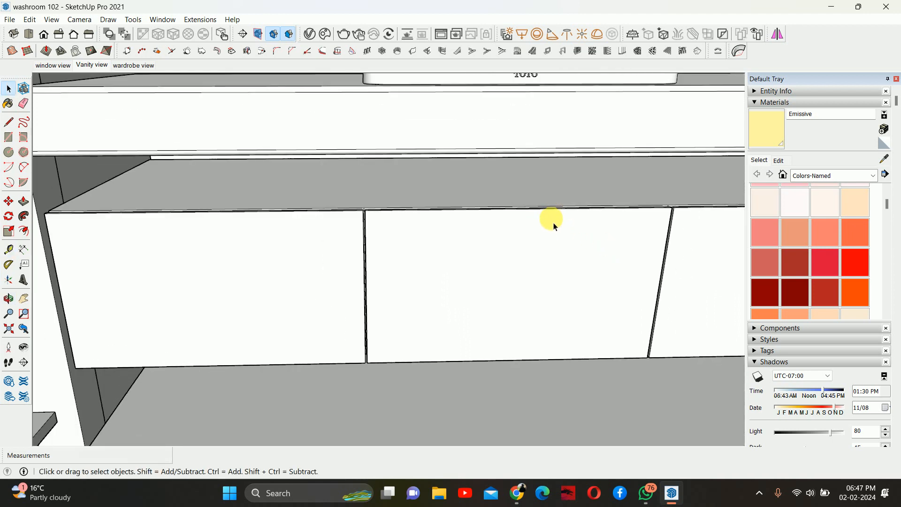
shift+middle_drag(549, 219, 515, 226)
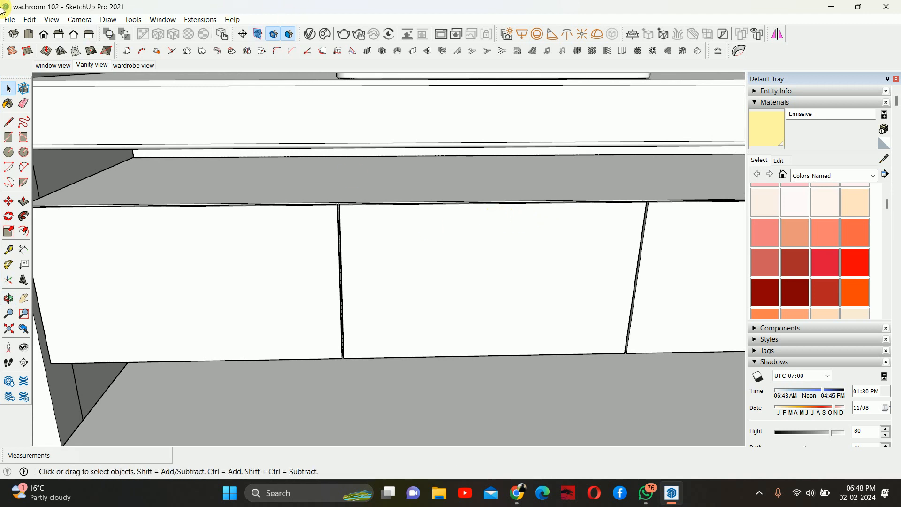
- Import the rolled towels model Untitled (7) from the Downloads folder
click(11, 21)
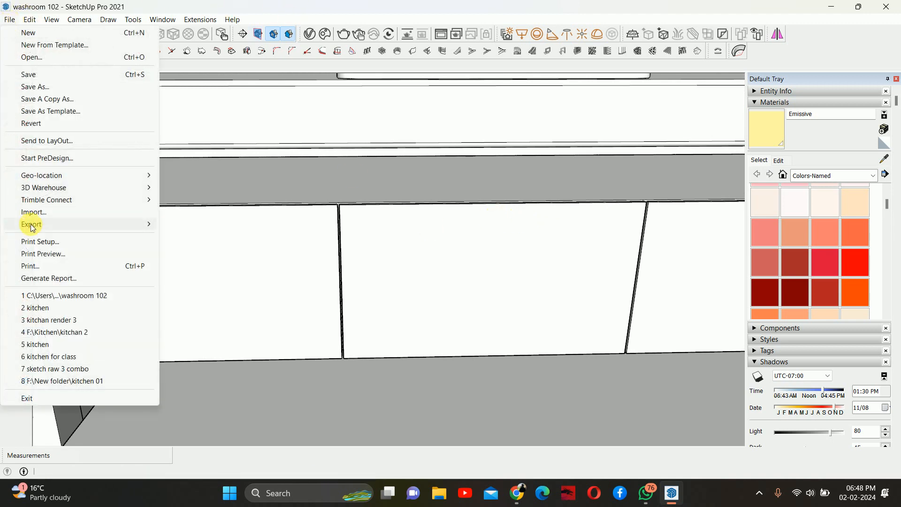
click(44, 213)
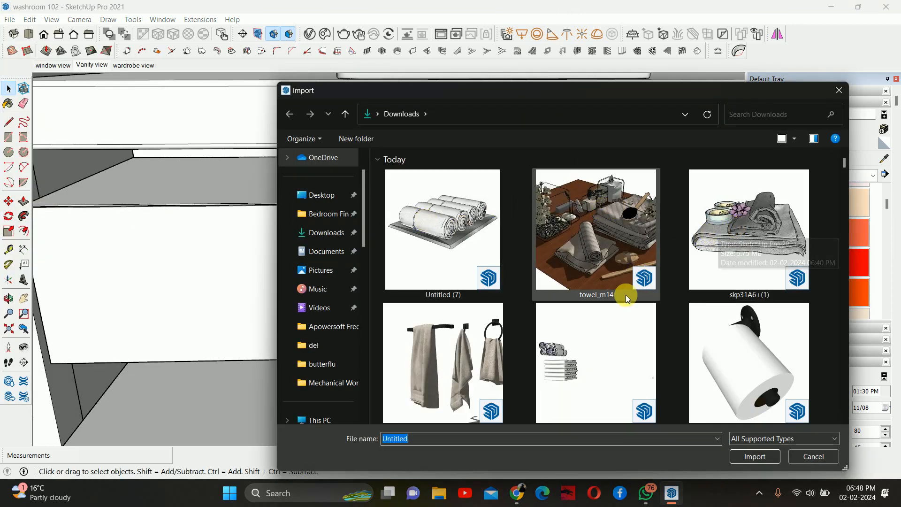
click(437, 216)
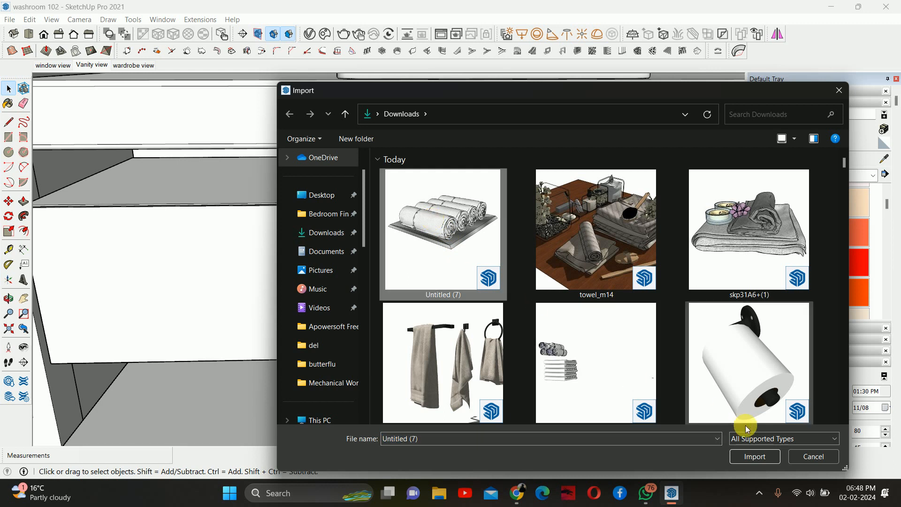
click(763, 456)
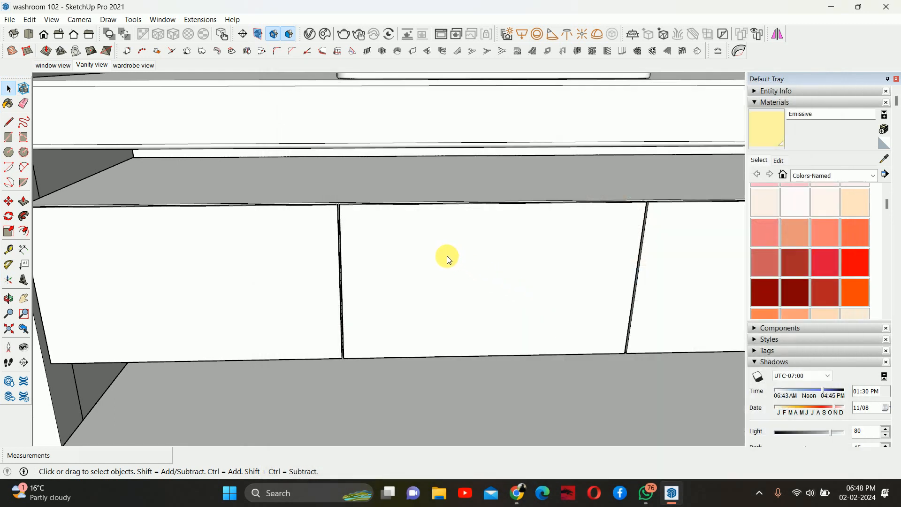
- Place the rolled towels on the open shelf above the doors and move them to the left
scroll(413, 235, down, 5)
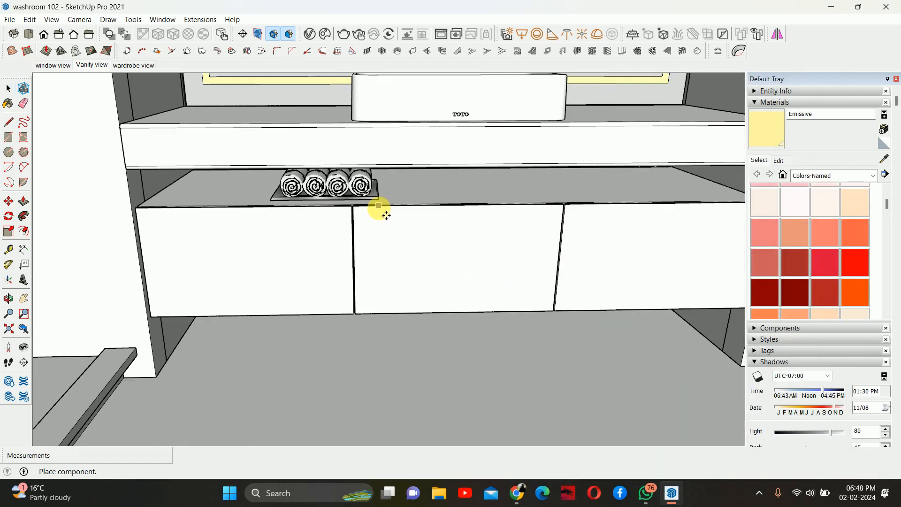
scroll(287, 209, up, 6)
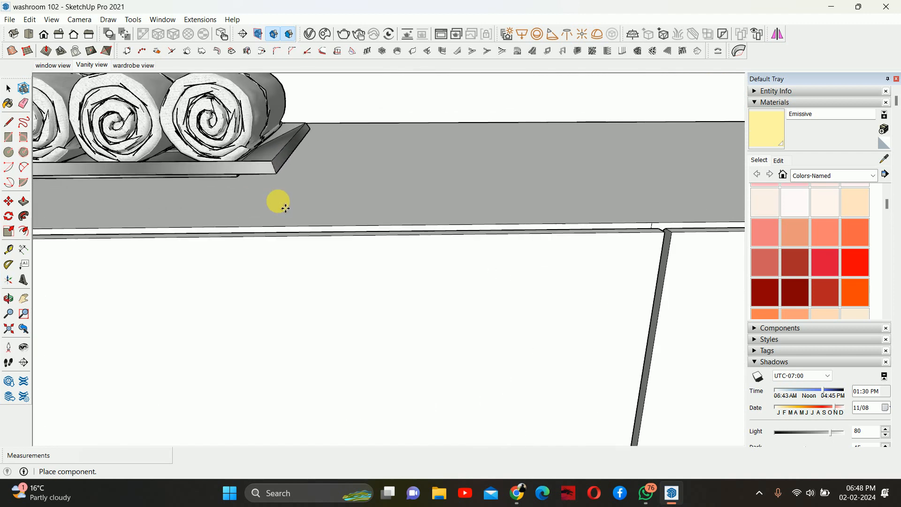
scroll(286, 208, up, 2)
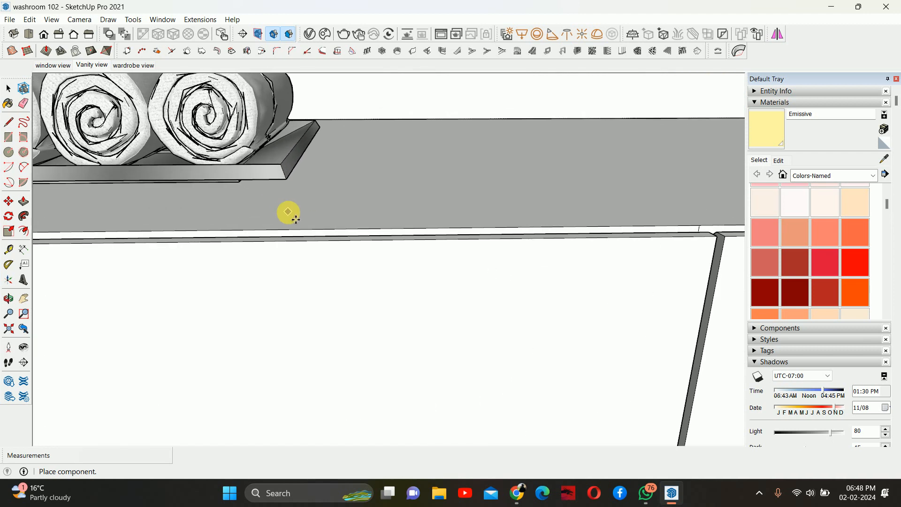
click(296, 223)
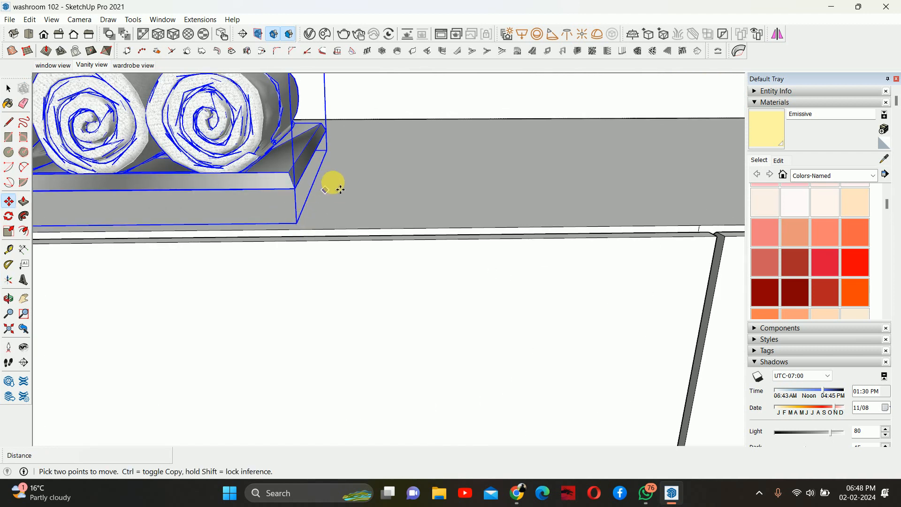
scroll(324, 184, down, 4)
middle_drag(291, 190, 158, 197)
key(space)
- Open the towels component and delete its tray so only the rolled towels remain
scroll(306, 134, up, 4)
scroll(301, 131, up, 2)
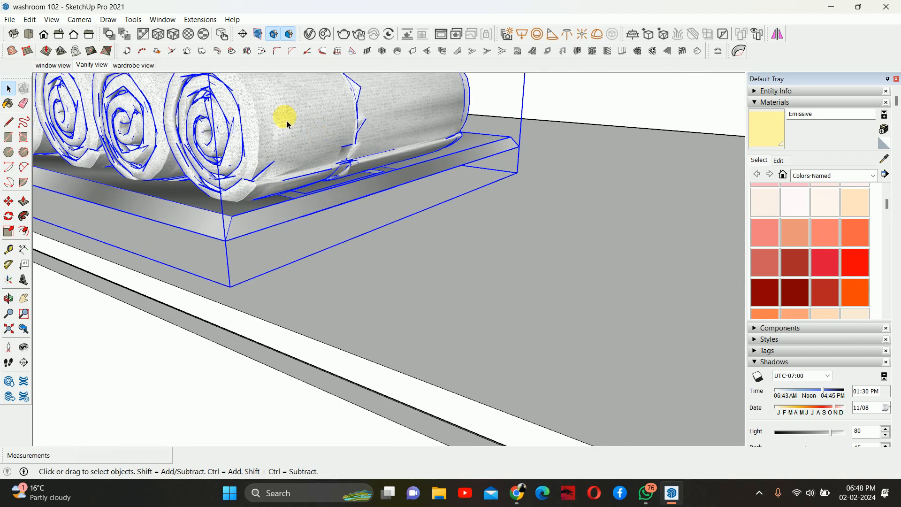
middle_drag(285, 205, 402, 167)
scroll(323, 187, down, 5)
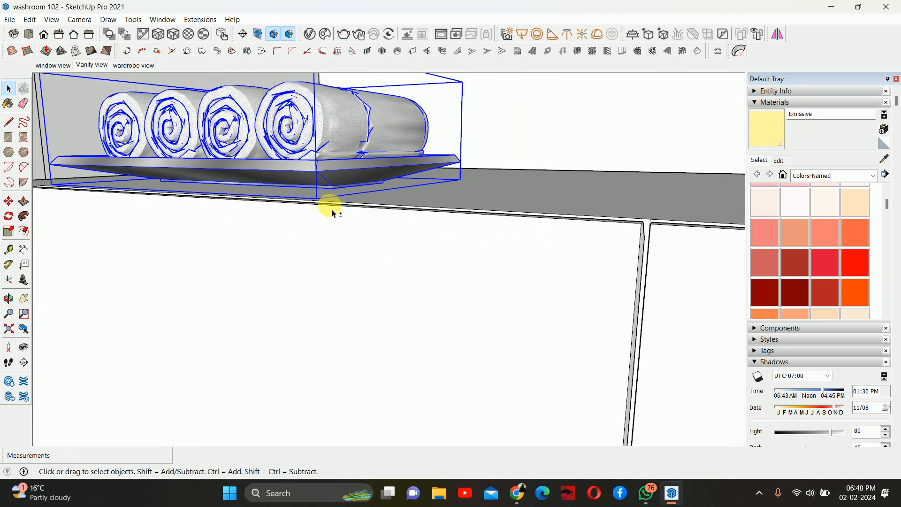
middle_drag(328, 207, 577, 244)
scroll(460, 185, up, 4)
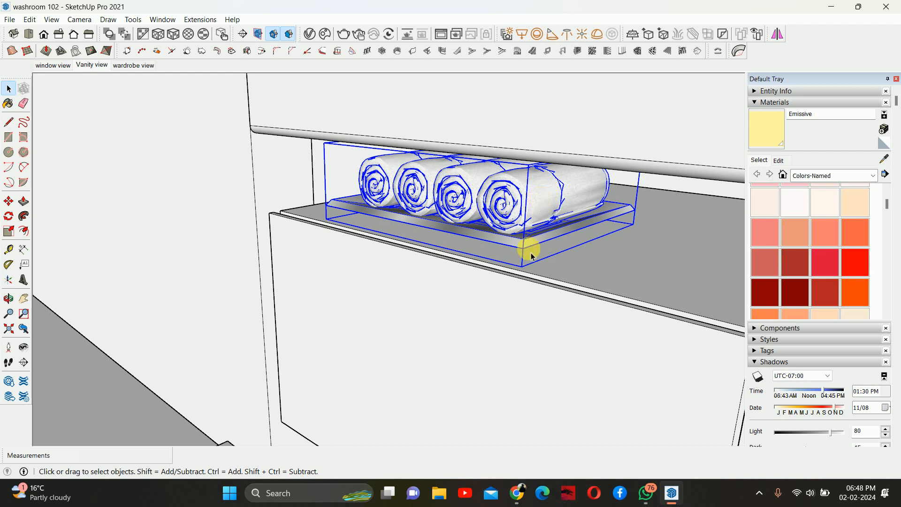
scroll(523, 242, up, 5)
double_click(522, 242)
middle_drag(522, 241, 503, 248)
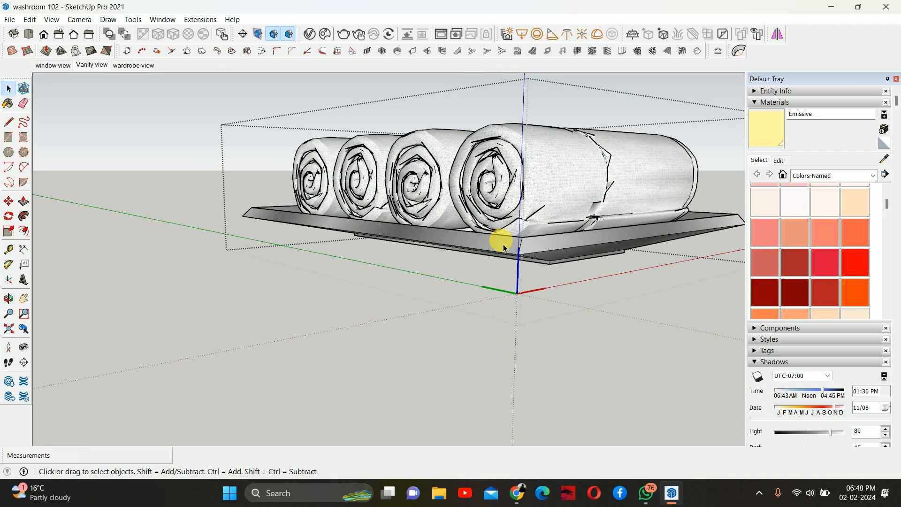
click(503, 244)
double_click(504, 247)
click(504, 248)
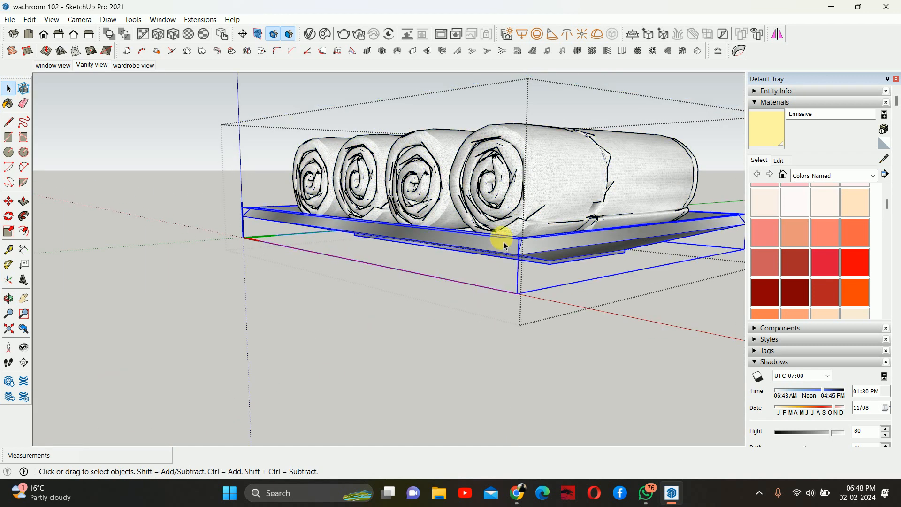
key(Delete)
key(Escape)
key(Escape)
- Move the rolled towels about 18 mm forward on the open shelf
scroll(522, 196, down, 1)
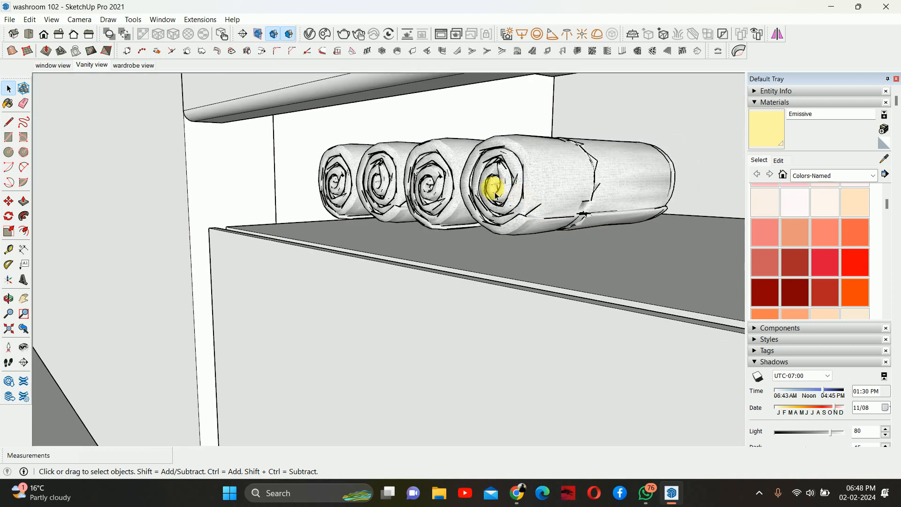
click(496, 196)
middle_drag(513, 217, 550, 237)
mouse_move(556, 206)
mouse_down()
mouse_move(577, 195)
mouse_move(573, 201)
mouse_up()
key(space)
key(m)
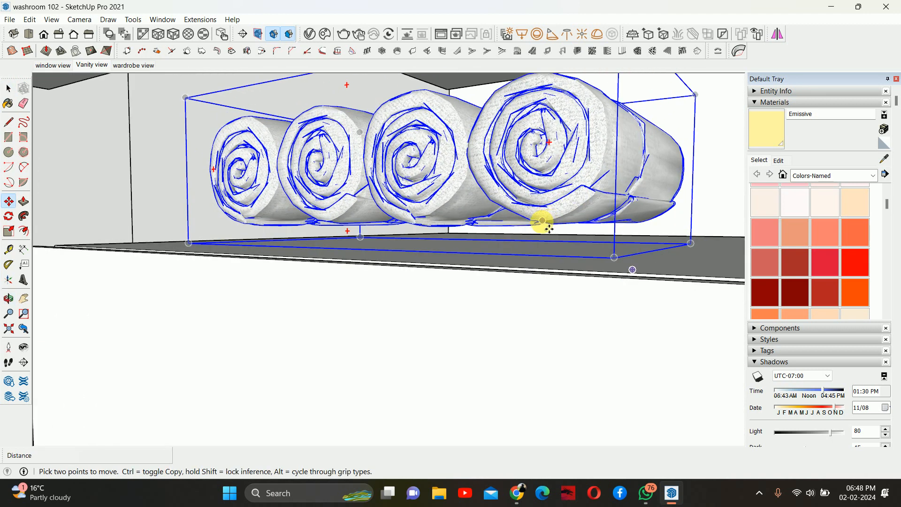
middle_drag(555, 228, 573, 312)
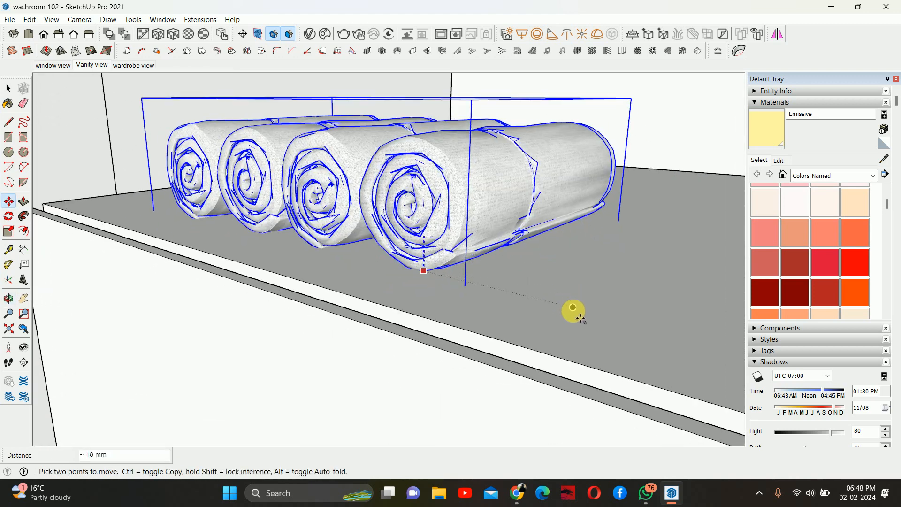
key(space)
scroll(555, 255, down, 4)
middle_drag(463, 237, 467, 165)
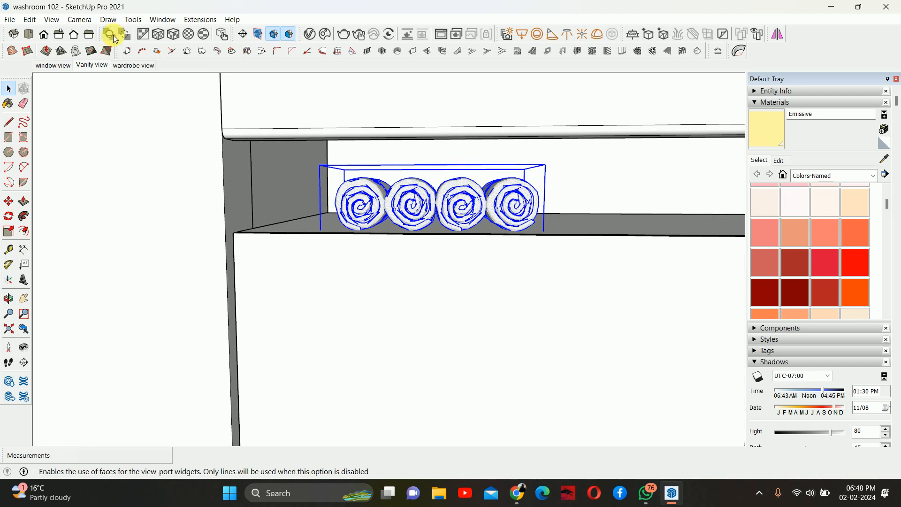
- Import the folded towel stack model from the Downloads folder and place it on the washroom floor
click(15, 18)
click(33, 213)
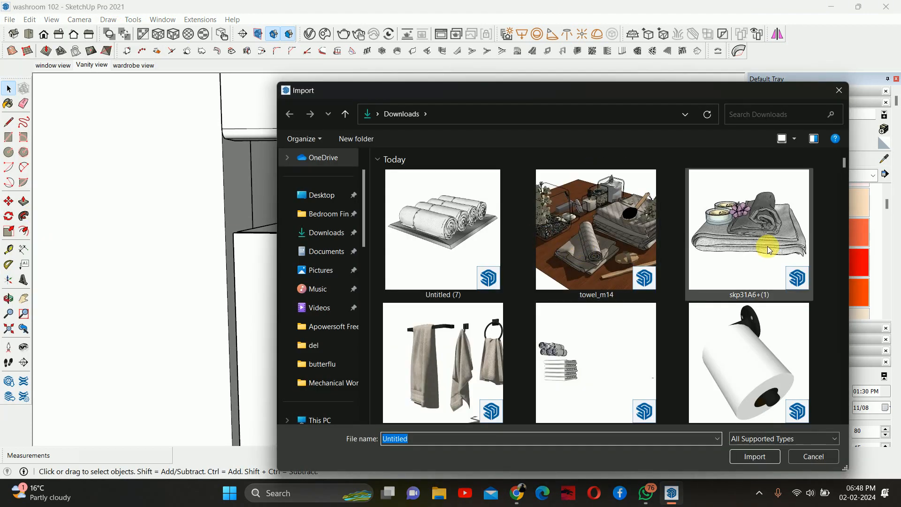
click(596, 359)
click(753, 456)
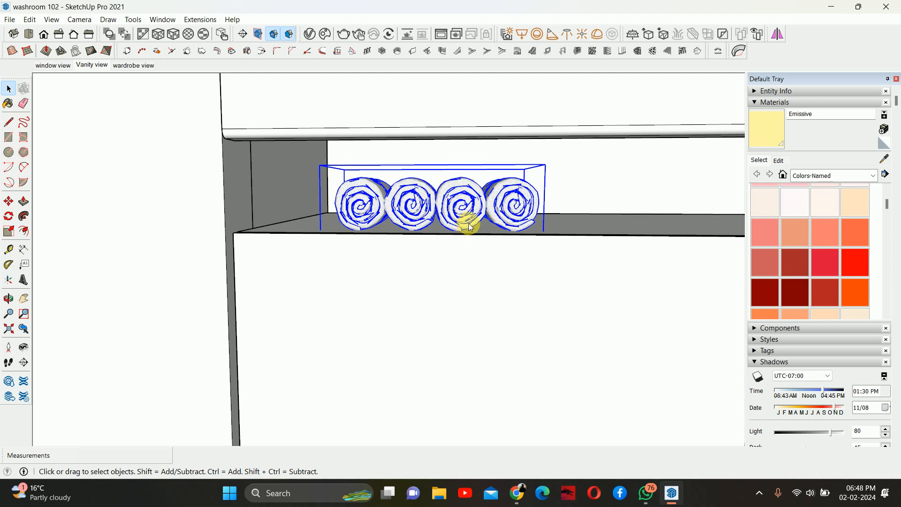
scroll(469, 225, down, 6)
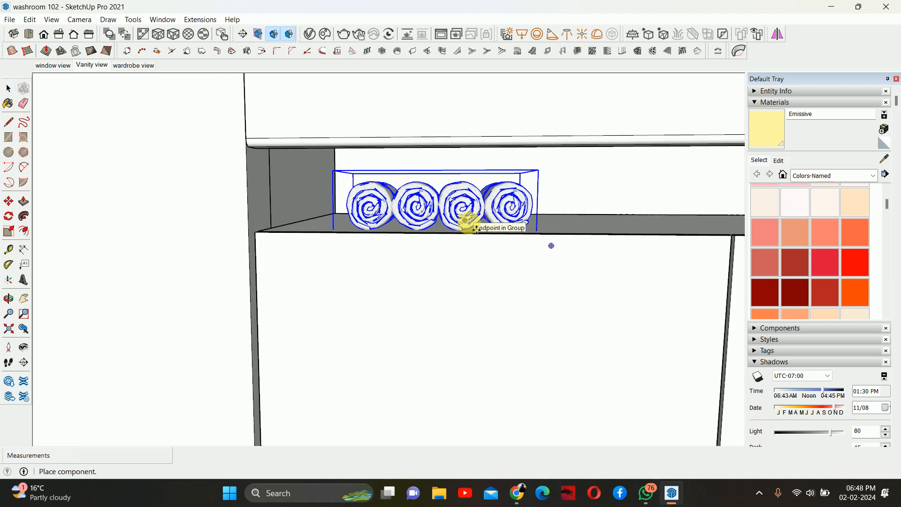
middle_drag(468, 227, 505, 199)
scroll(506, 199, down, 10)
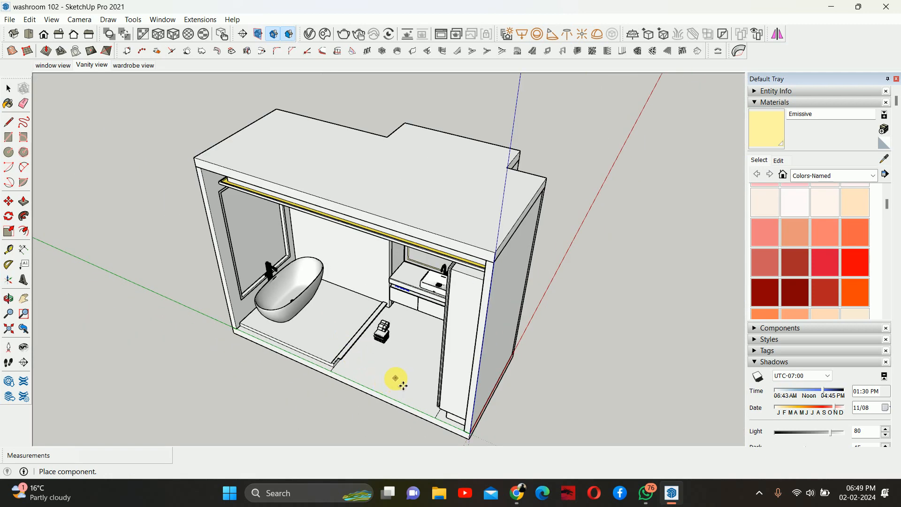
click(395, 378)
- Try to move the towel stack into position near the vanity
scroll(358, 330, up, 12)
middle_drag(397, 297, 561, 249)
scroll(383, 257, up, 5)
scroll(495, 216, down, 5)
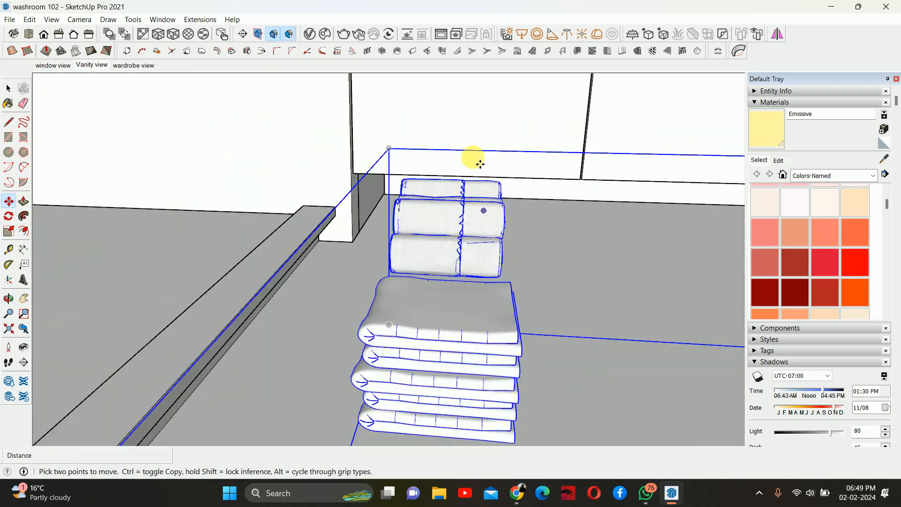
scroll(486, 109, down, 3)
scroll(484, 111, up, 6)
middle_drag(488, 117, 480, 191)
shift+middle_drag(479, 192, 441, 366)
scroll(452, 199, up, 4)
middle_drag(456, 220, 439, 170)
scroll(469, 171, up, 4)
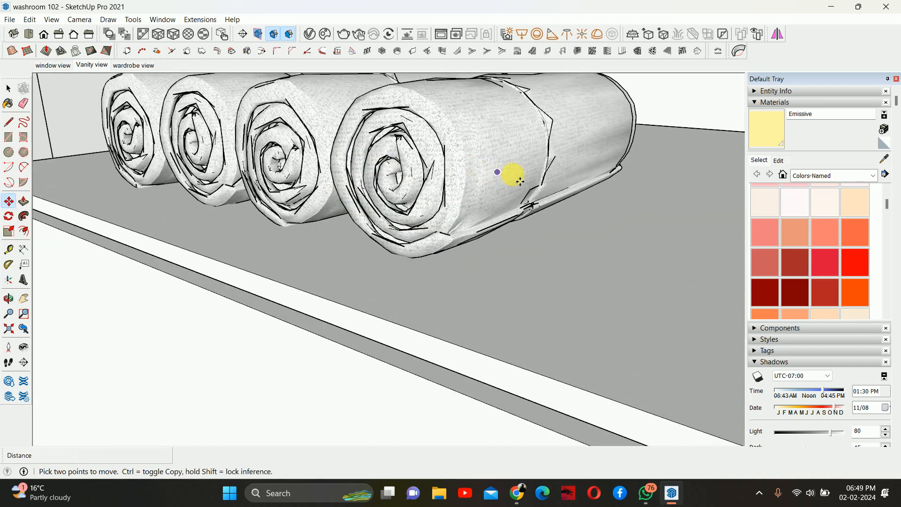
scroll(517, 173, up, 2)
scroll(514, 172, down, 3)
scroll(492, 210, down, 6)
middle_drag(322, 264, 581, 225)
scroll(586, 191, down, 4)
scroll(579, 249, up, 6)
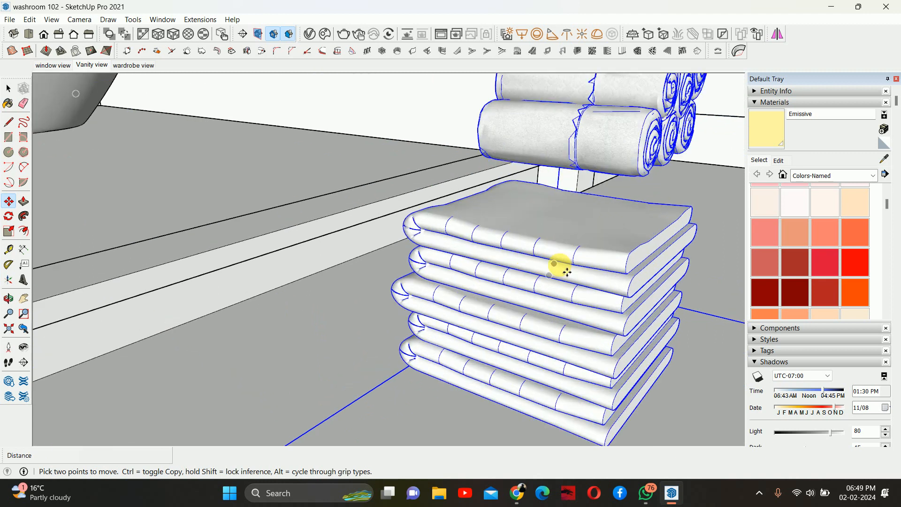
- Delete the imported towel stack
key(space)
scroll(568, 268, down, 3)
key(Delete)
scroll(582, 249, down, 4)
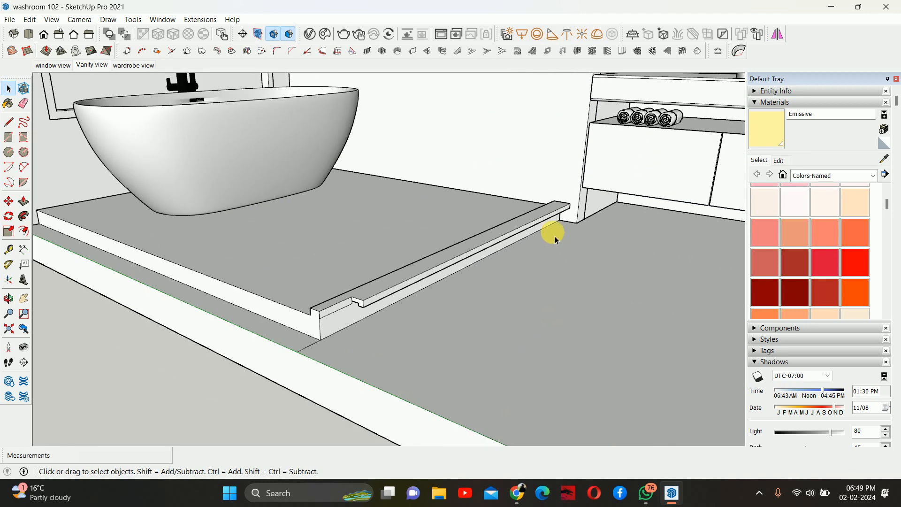
scroll(554, 235, down, 5)
- Switch to the browser and search 3D Warehouse for washroom assesories
mouse_move(517, 492)
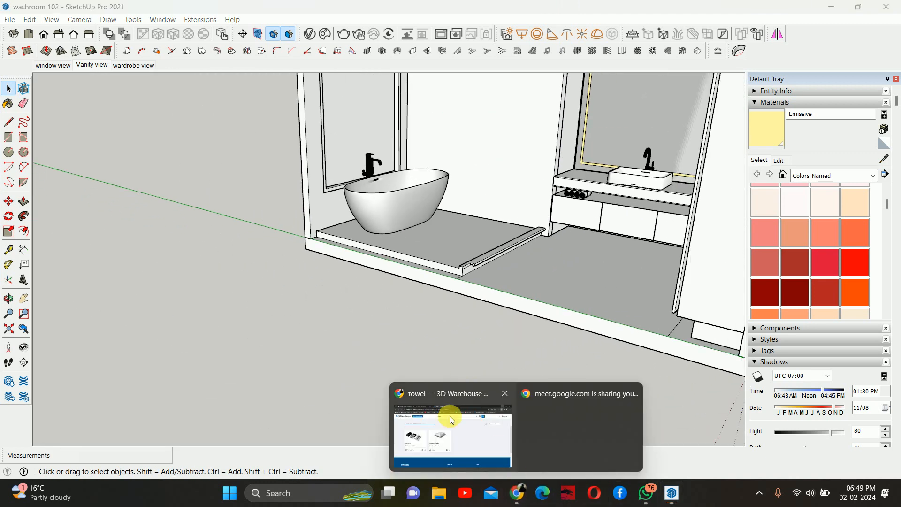
click(451, 419)
drag(372, 100, 201, 96)
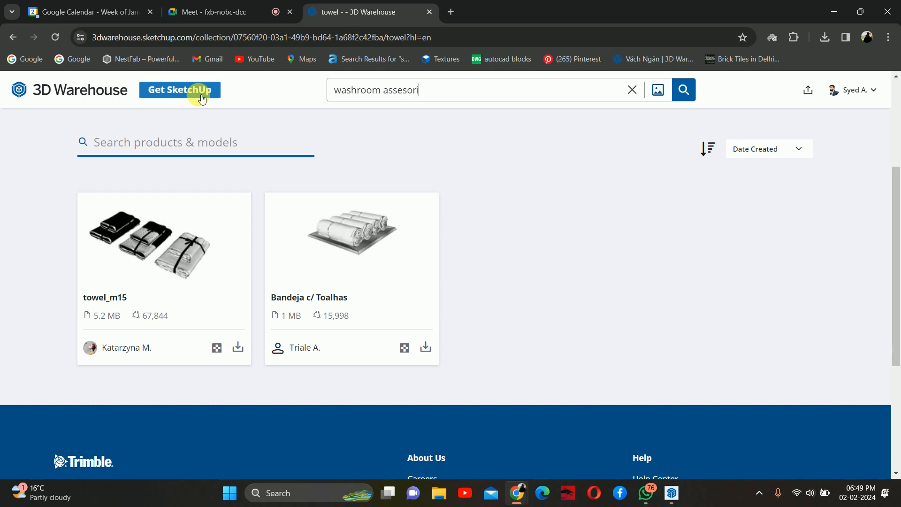
text(washroom assesories)
key(Return)
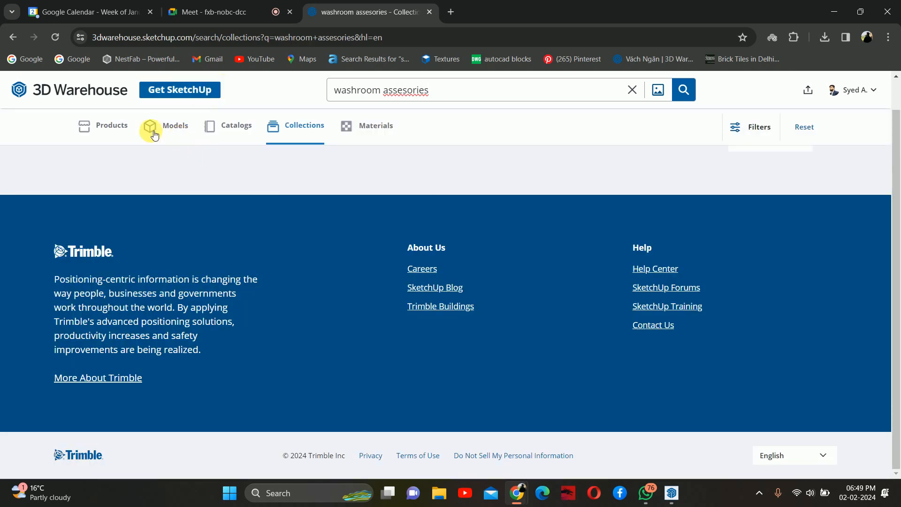
- Correct the search spelling to washroom accessories and run the search again
click(170, 127)
click(126, 136)
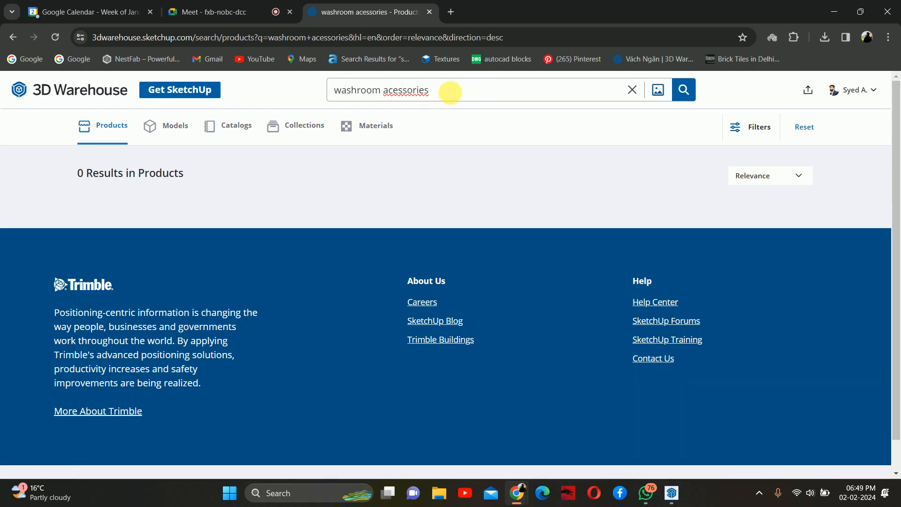
right_click(424, 92)
click(443, 108)
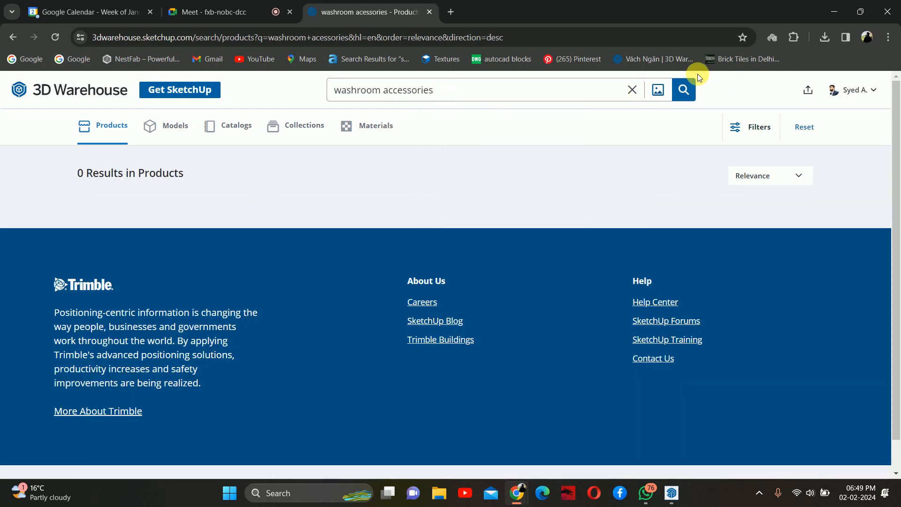
click(684, 89)
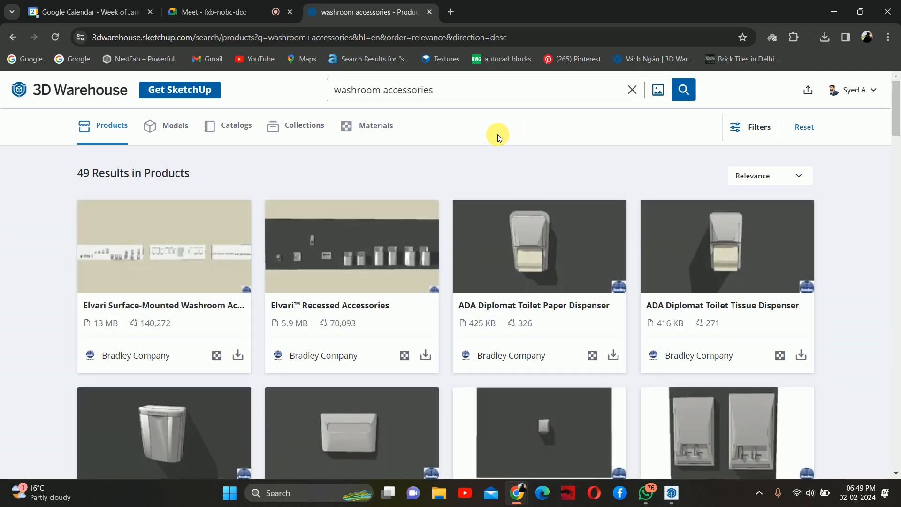
- Browse the Models and Collections results for washroom accessories
click(162, 116)
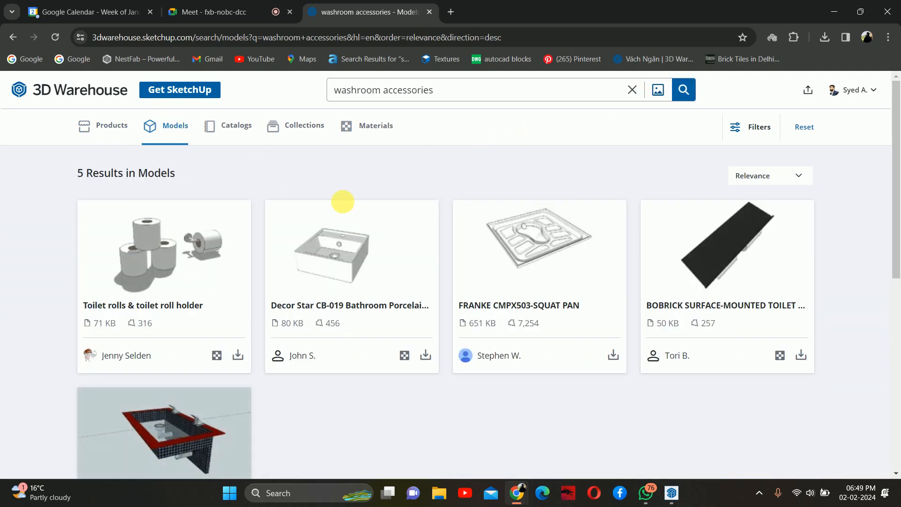
scroll(366, 211, down, 10)
scroll(337, 214, up, 5)
click(296, 119)
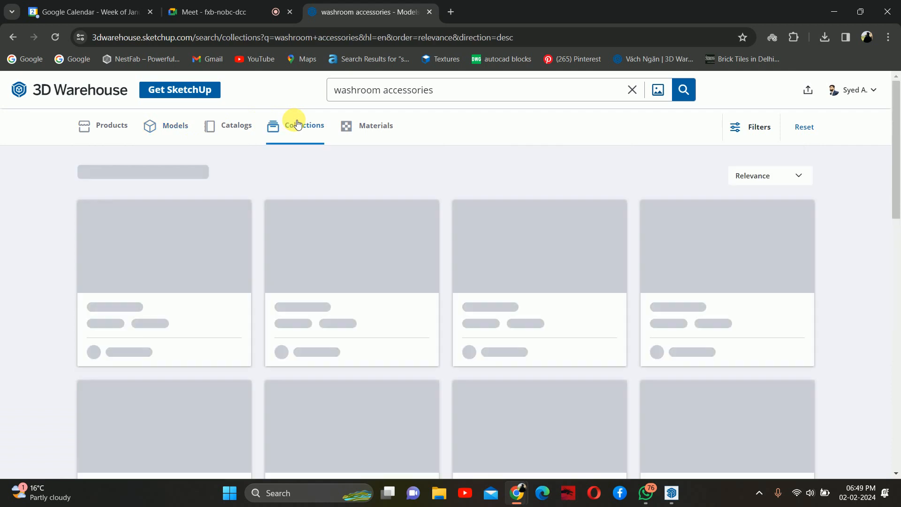
scroll(401, 224, down, 1)
scroll(145, 227, up, 1)
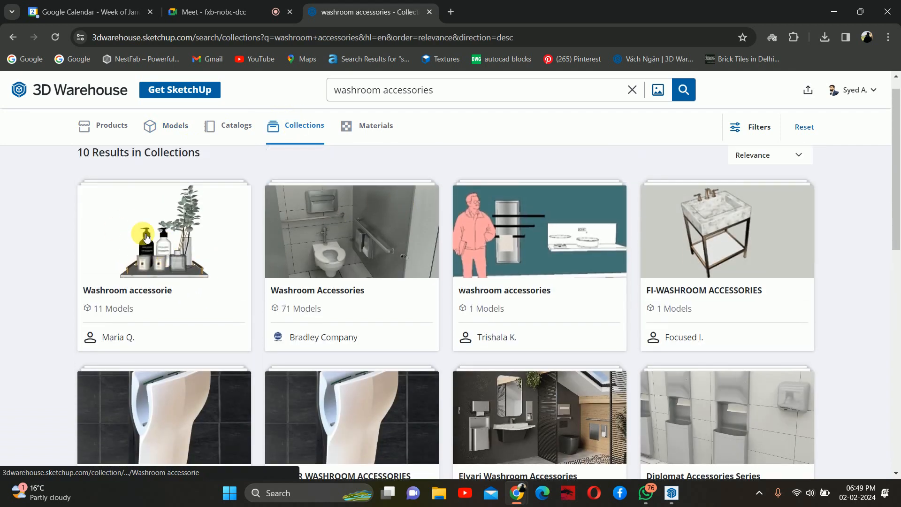
- Open the Washroom accessorie collection and download the 7.8 MB BANDEJA BANHO model as a SketchUp file
click(160, 237)
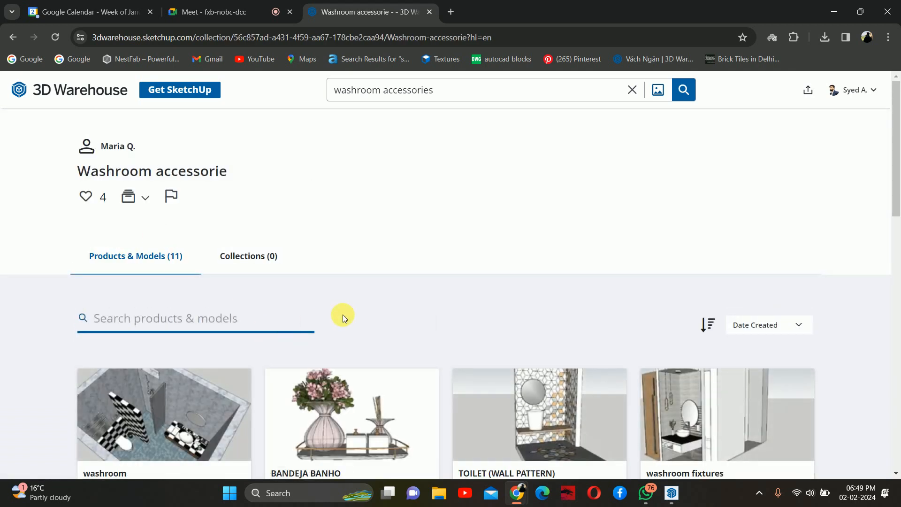
scroll(328, 312, down, 2)
scroll(387, 309, down, 5)
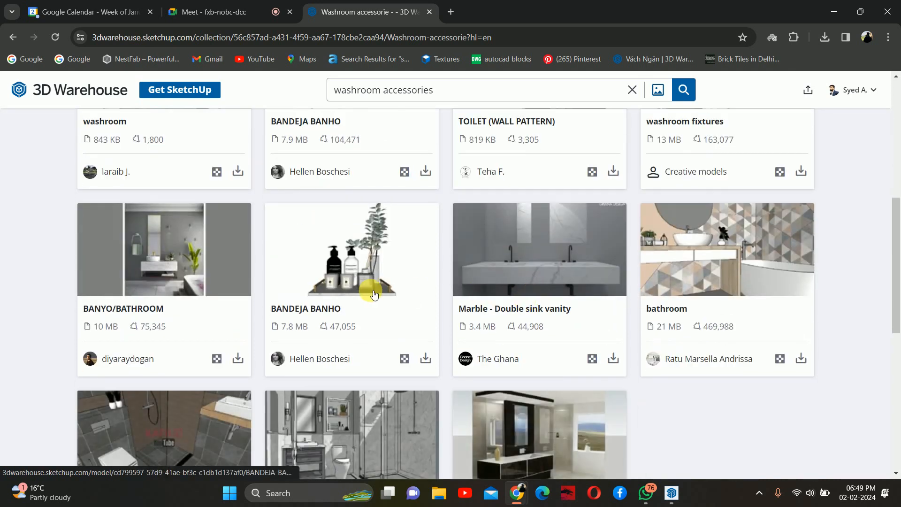
click(425, 358)
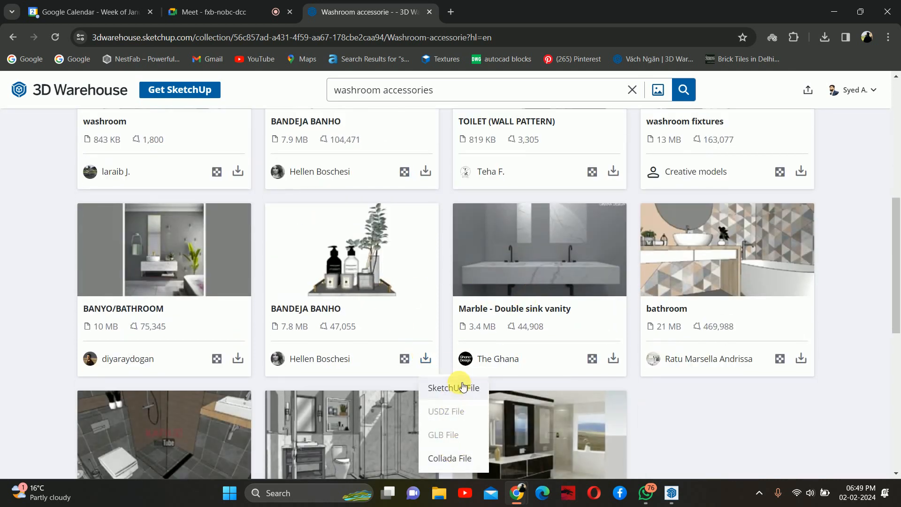
click(425, 358)
- Check the browser's downloads list and return to the collection search results
scroll(362, 275, down, 5)
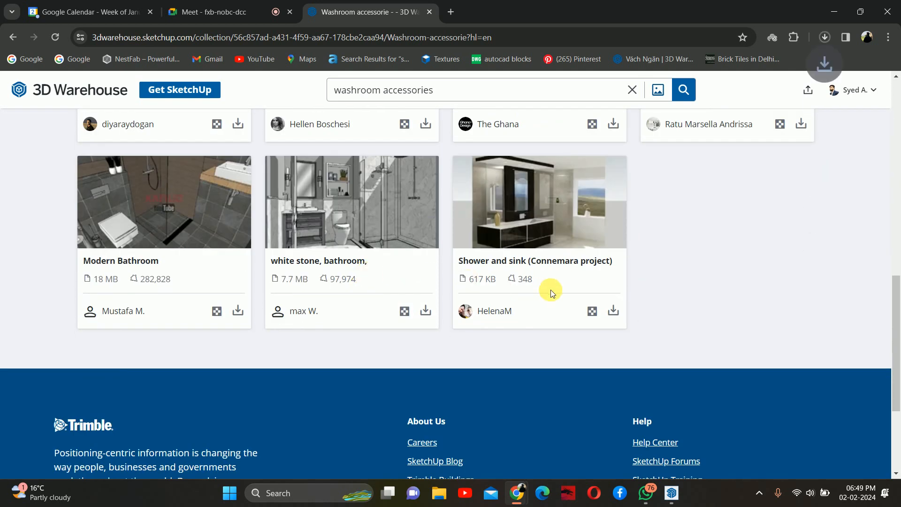
scroll(535, 282, up, 6)
scroll(510, 270, up, 6)
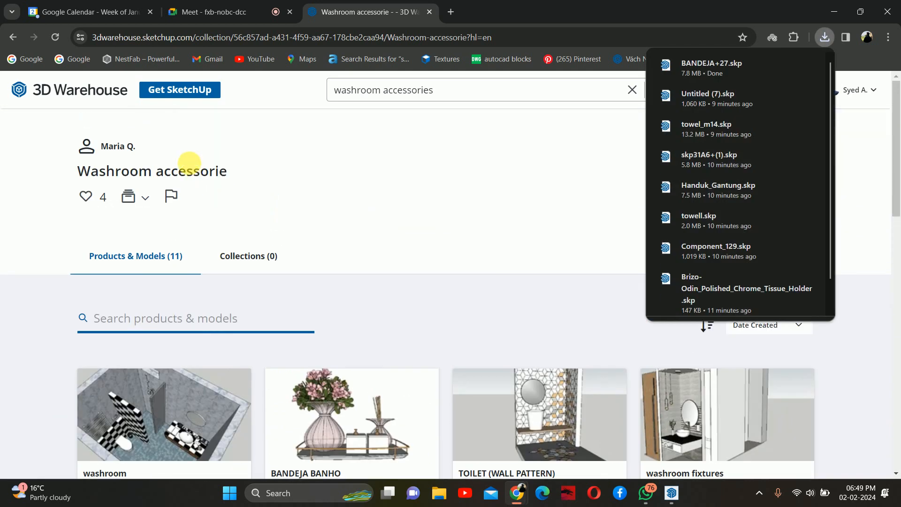
click(10, 37)
scroll(383, 227, down, 7)
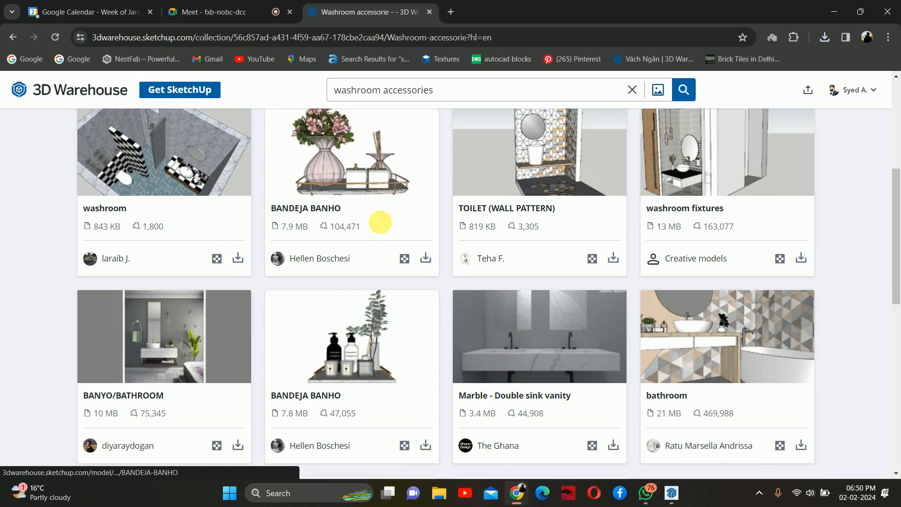
scroll(119, 156, up, 6)
scroll(118, 156, up, 5)
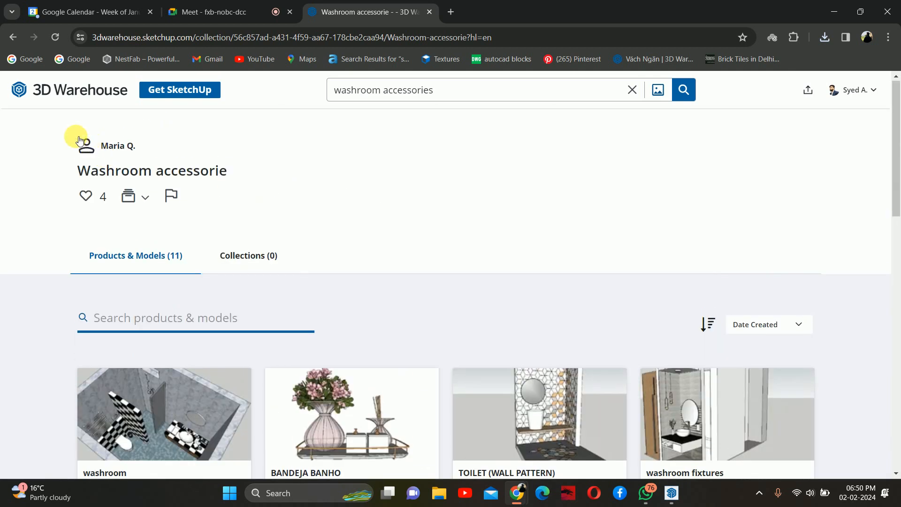
click(13, 37)
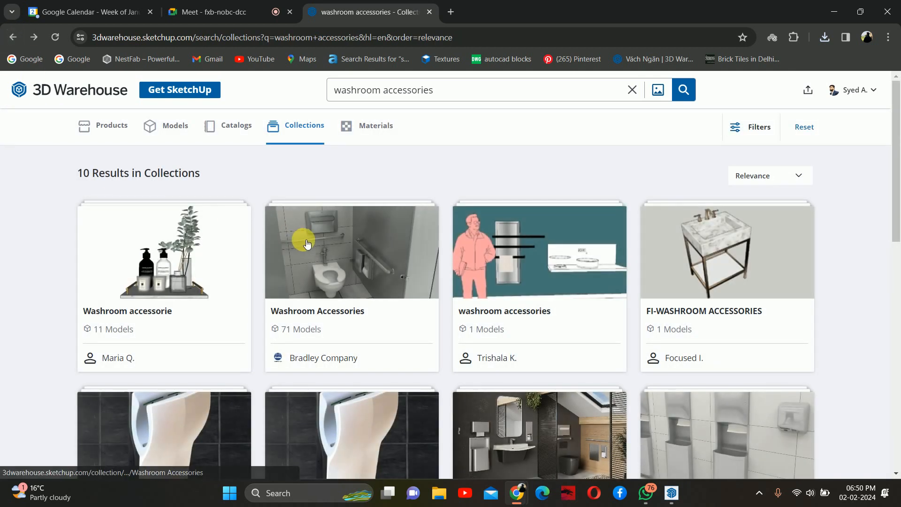
- Browse the Collections, Models and Products results for washroom accessories
scroll(307, 244, down, 5)
scroll(256, 197, up, 5)
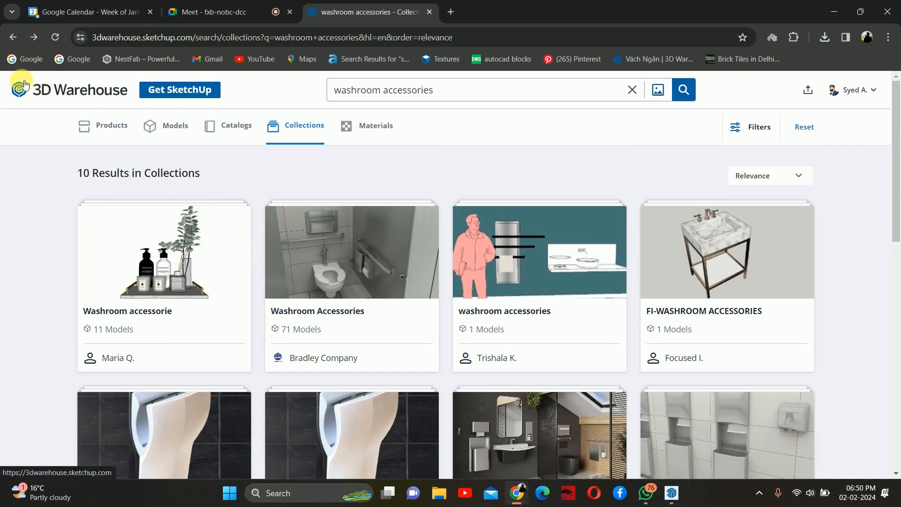
scroll(313, 326, down, 8)
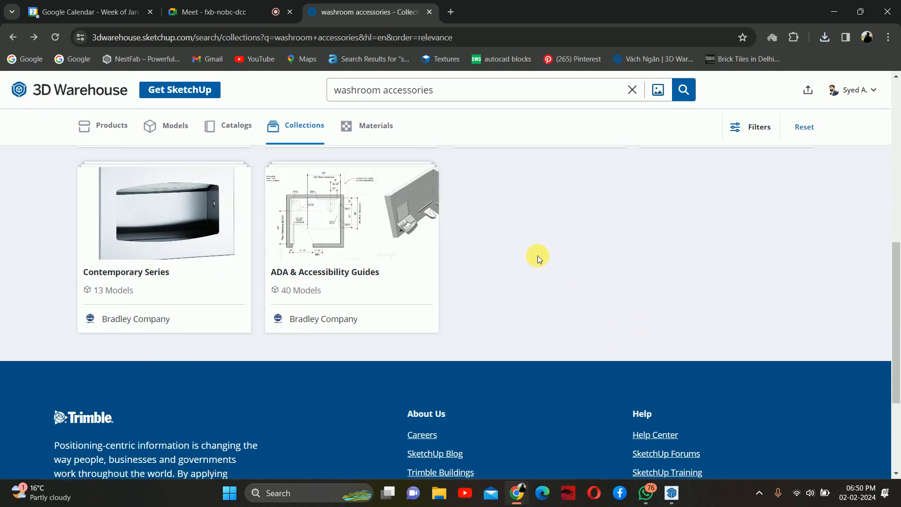
scroll(538, 258, up, 8)
click(161, 123)
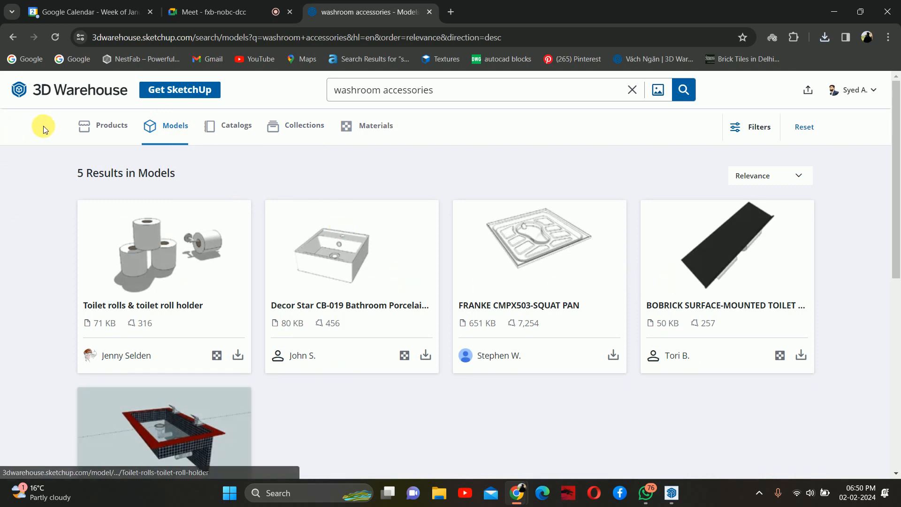
click(90, 126)
scroll(276, 261, down, 12)
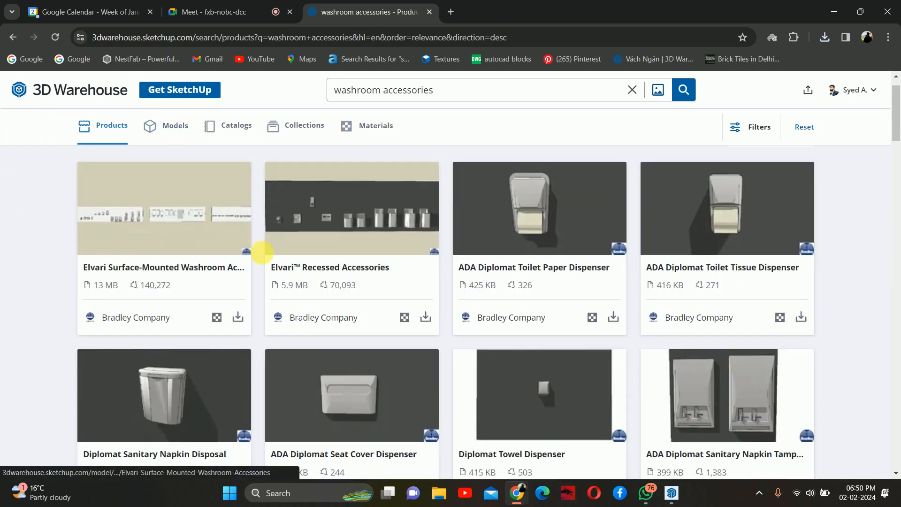
scroll(334, 126, up, 4)
scroll(334, 125, up, 2)
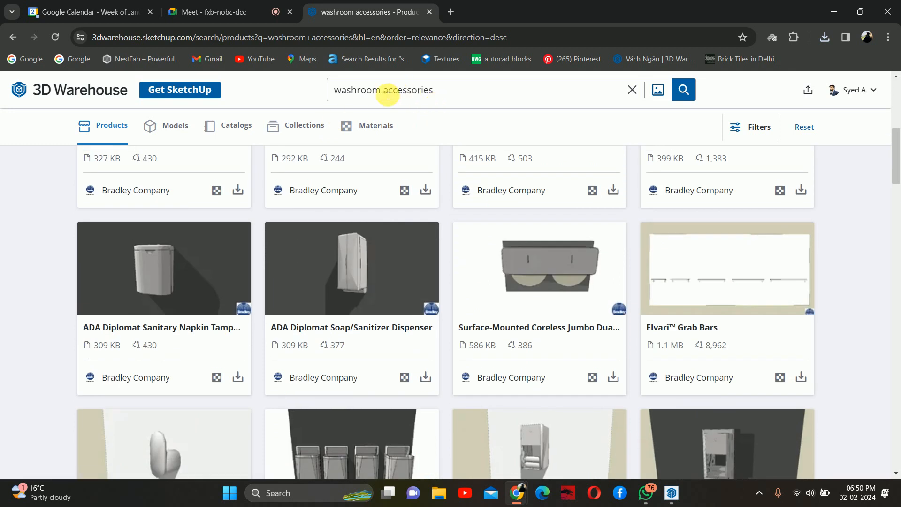
scroll(419, 202, down, 6)
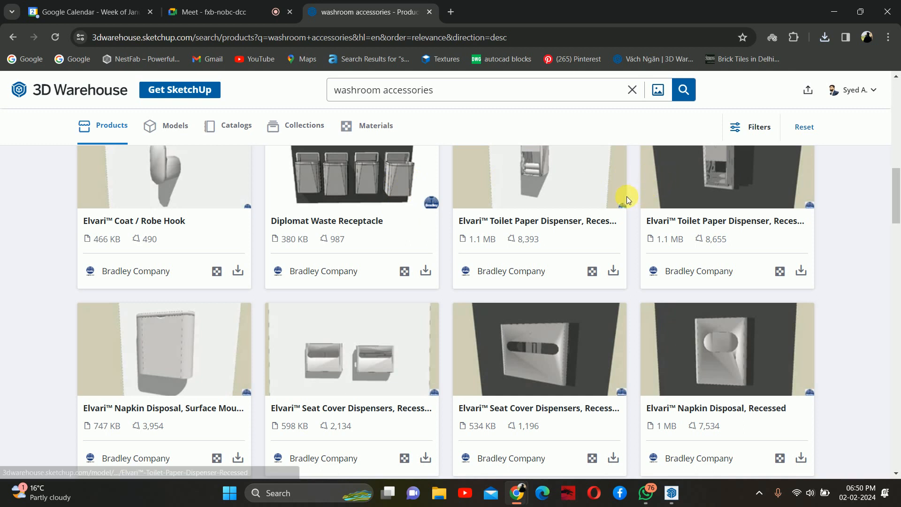
- Change the 3D Warehouse search from washroom accessories to toilet accessories
scroll(471, 216, down, 4)
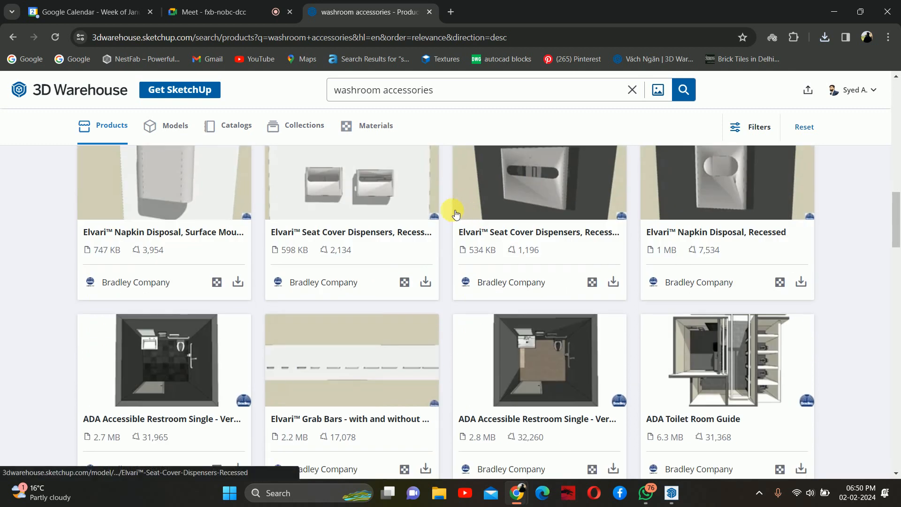
scroll(428, 212, down, 15)
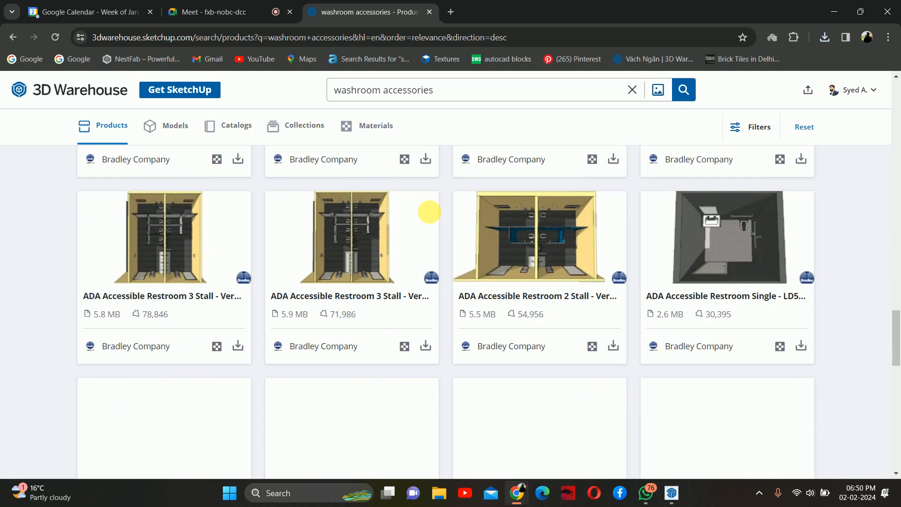
scroll(429, 212, down, 2)
scroll(429, 211, down, 10)
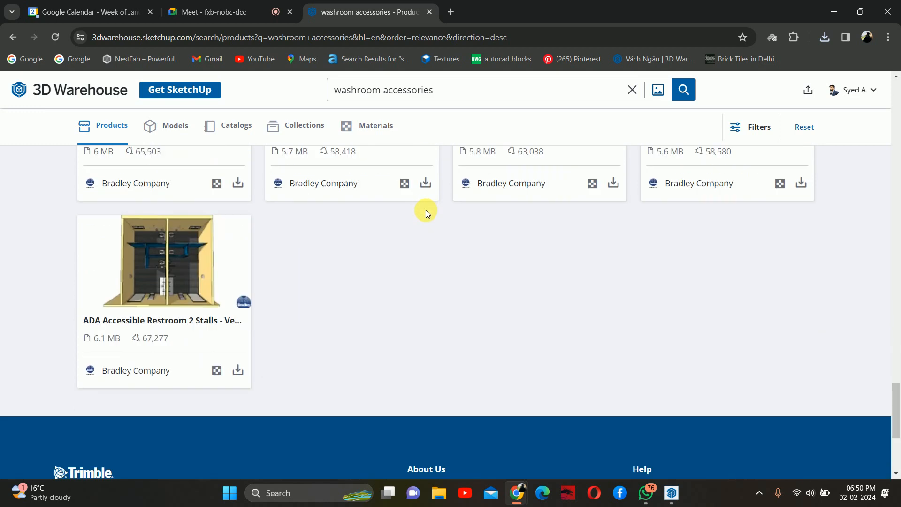
scroll(426, 204, up, 20)
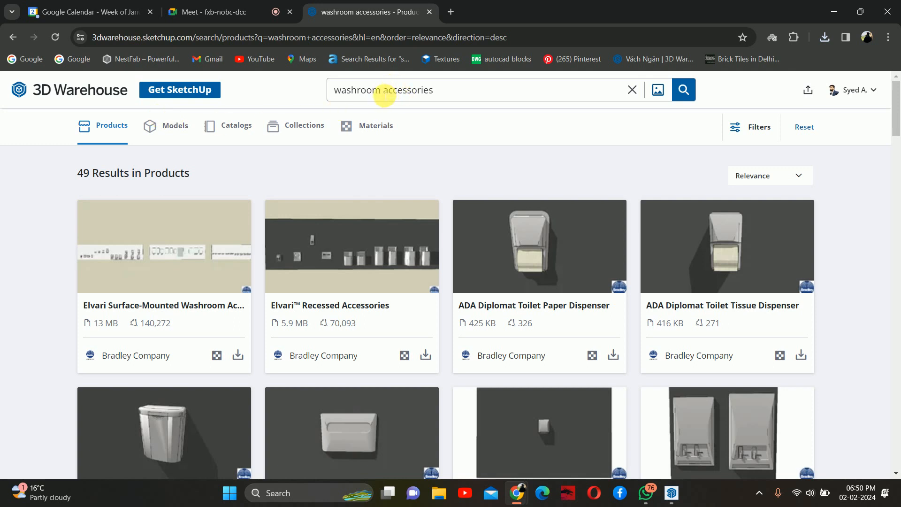
drag(382, 91, 221, 75)
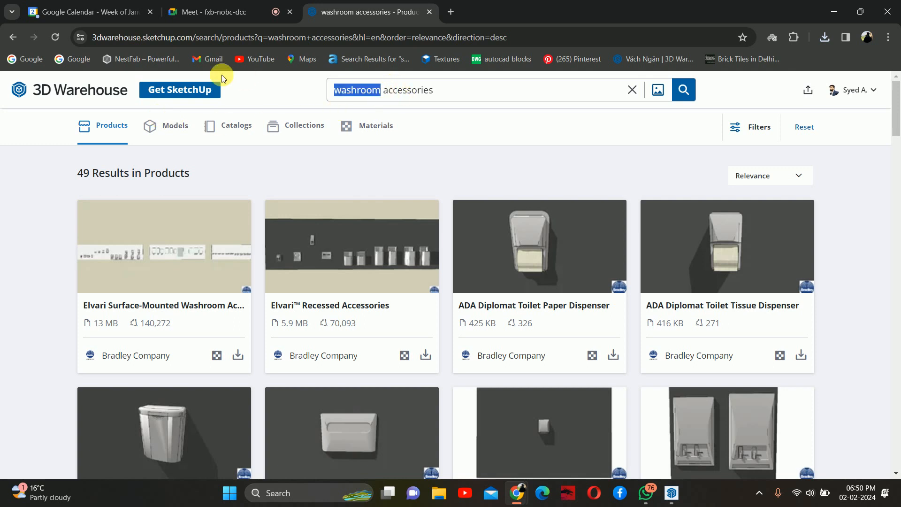
key(Right)
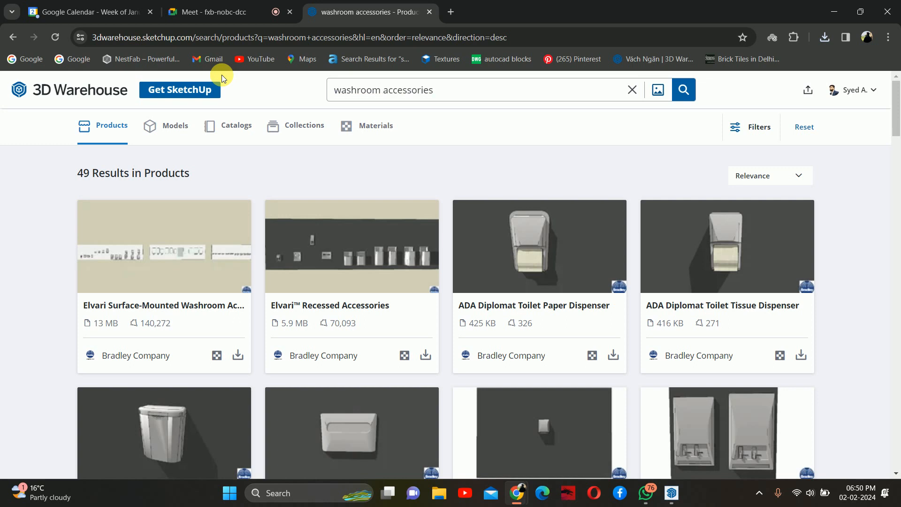
key(BackSpace)
key(BackSpace)
key(BackSpace)
key(BackSpace)
key(BackSpace)
key(BackSpace)
key(BackSpace)
key(BackSpace)
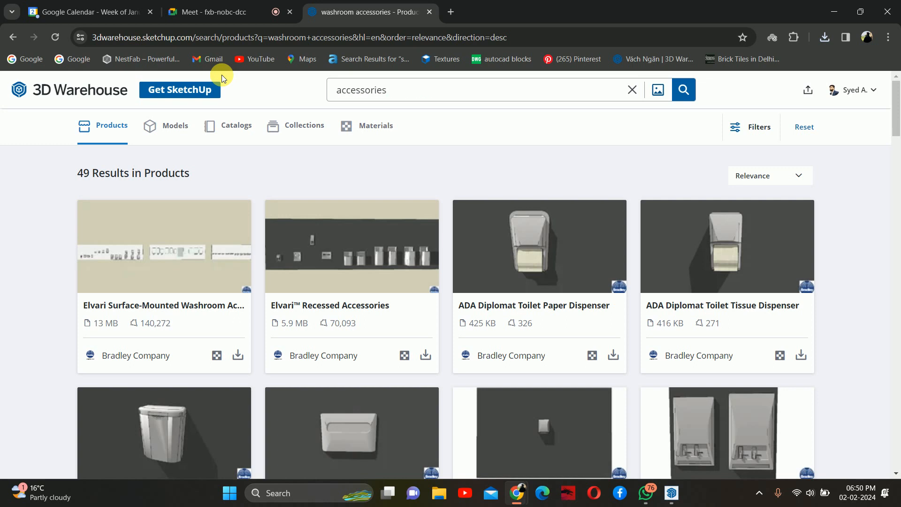
text(toilet)
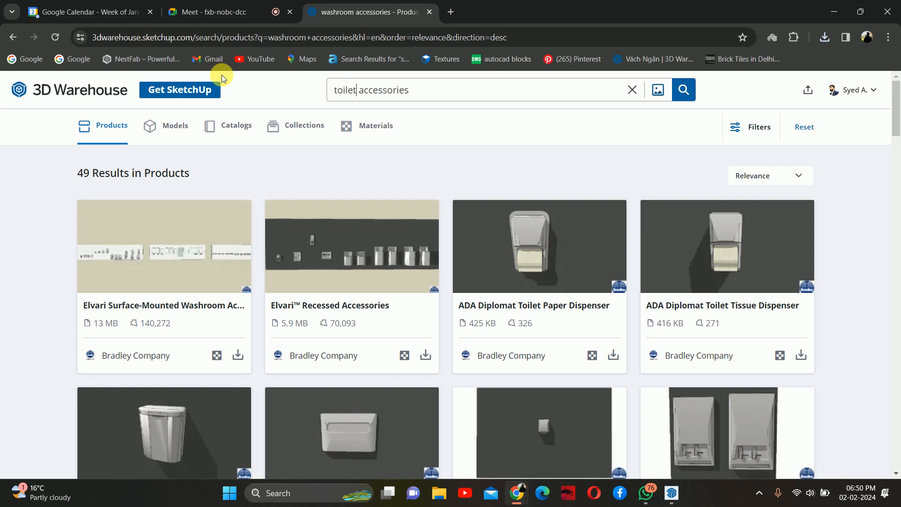
key(Return)
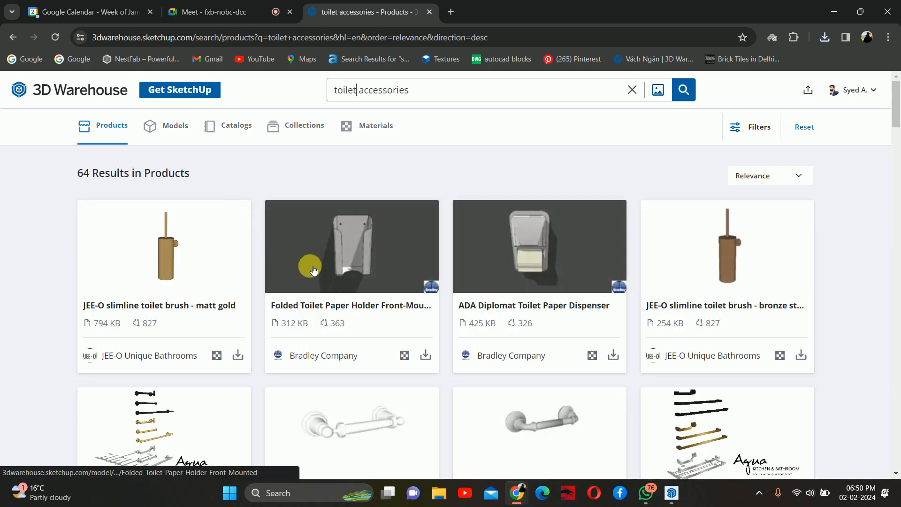
- Switch to the Models results and download the 11 MB toilet accessories model as a SketchUp file
scroll(314, 270, down, 1)
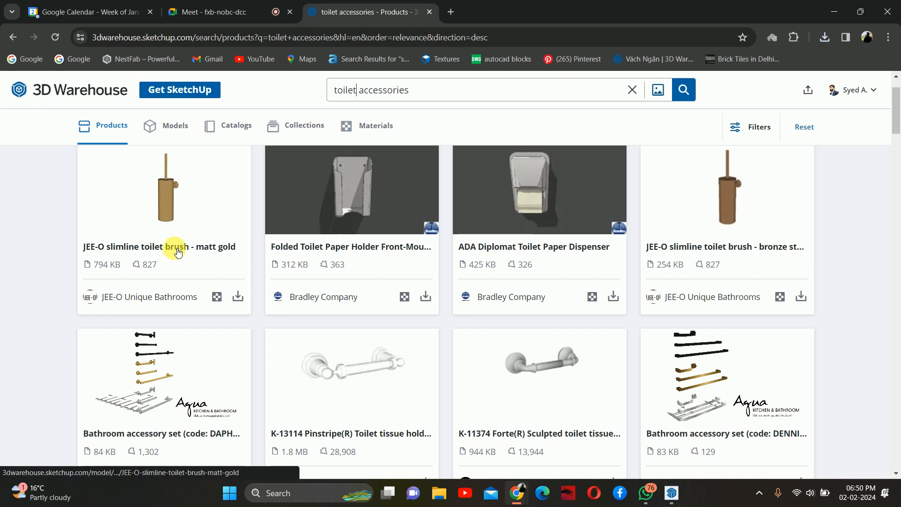
scroll(186, 252, up, 1)
scroll(185, 251, down, 1)
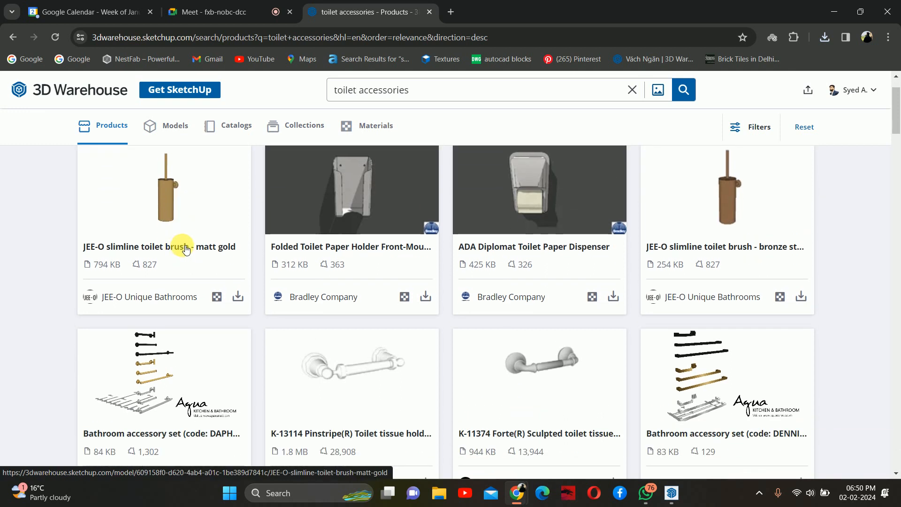
scroll(192, 256, down, 5)
scroll(209, 266, down, 3)
scroll(217, 267, up, 10)
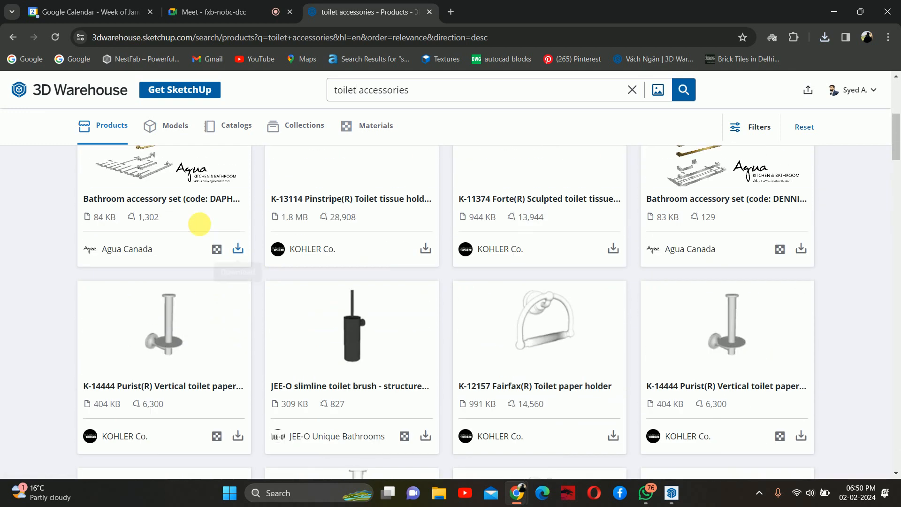
click(164, 139)
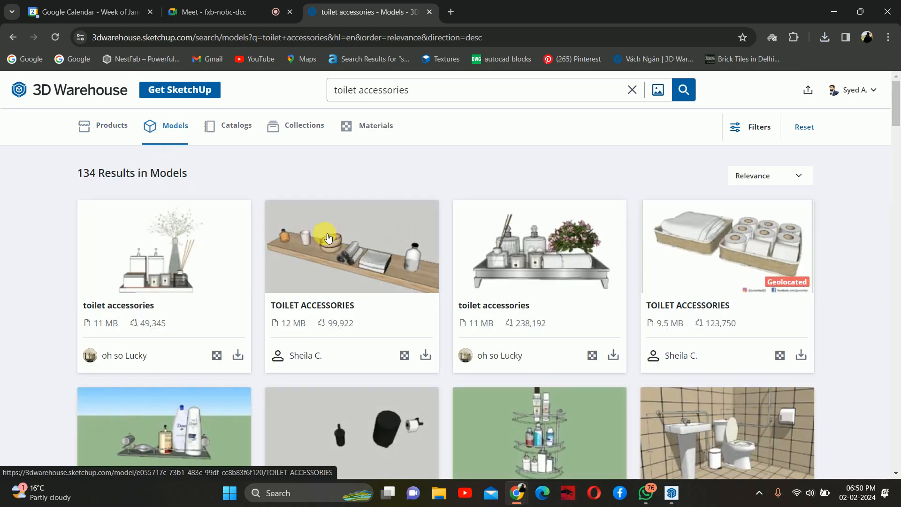
scroll(328, 237, down, 6)
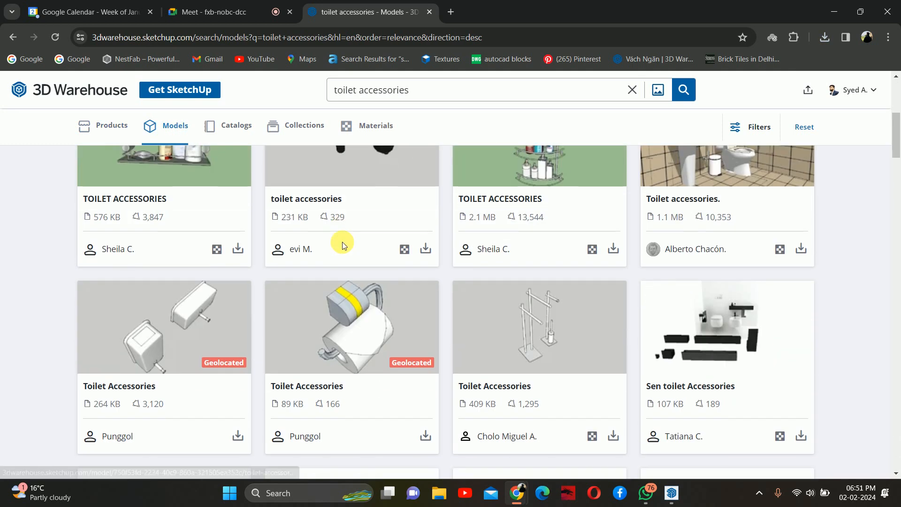
scroll(344, 240, down, 5)
scroll(349, 242, up, 7)
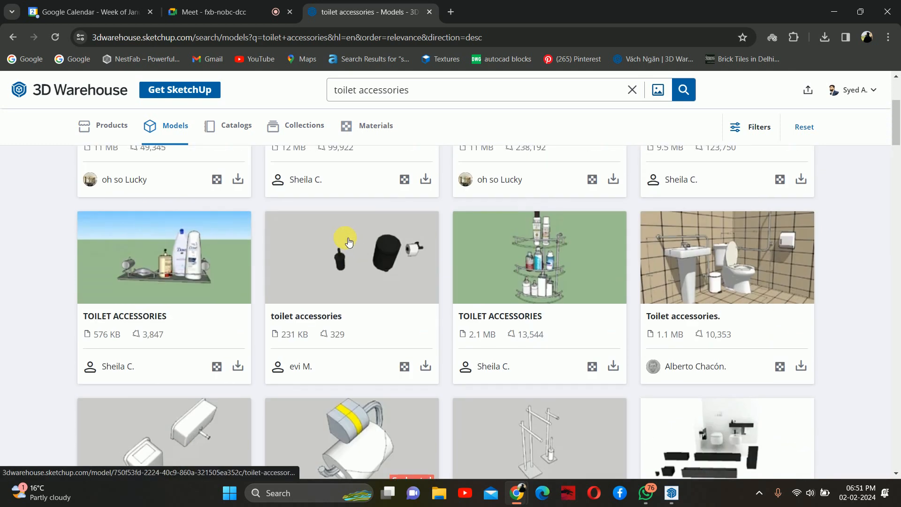
scroll(203, 281, up, 1)
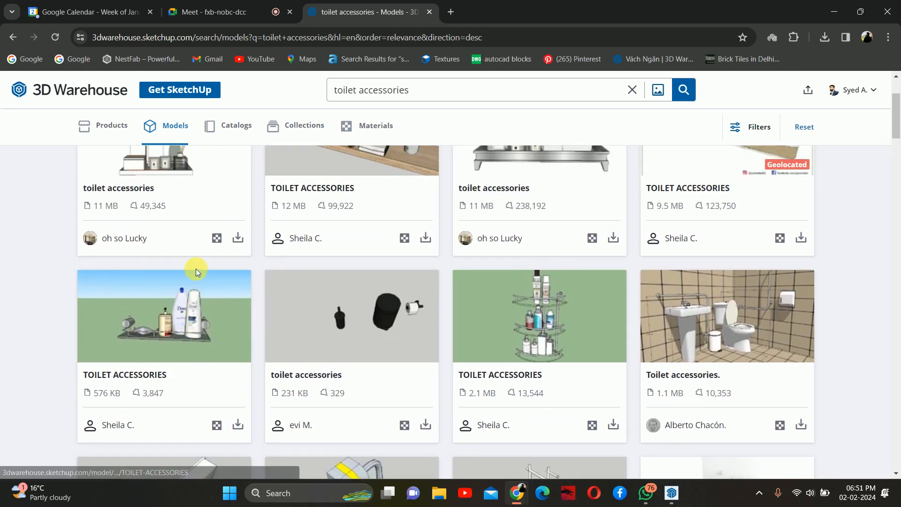
scroll(200, 263, up, 2)
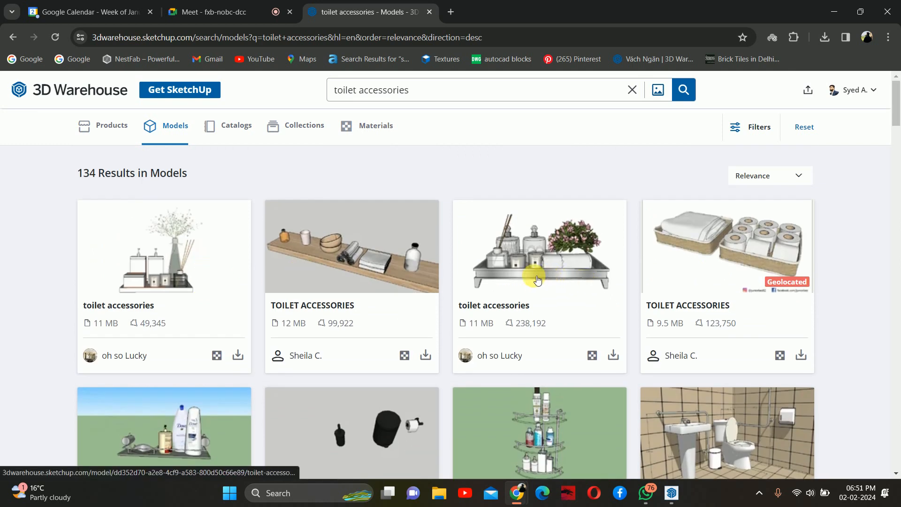
click(238, 355)
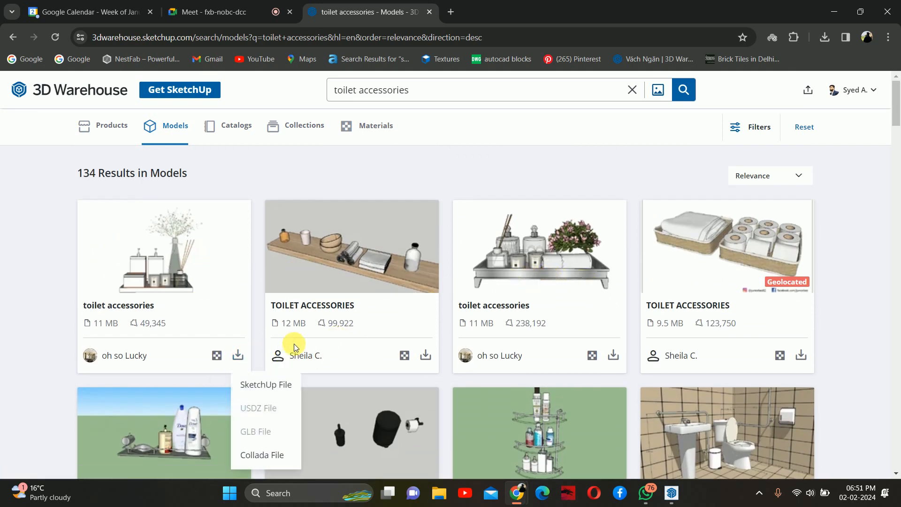
click(274, 384)
- Scroll through the remaining toilet accessories model results
scroll(323, 286, down, 10)
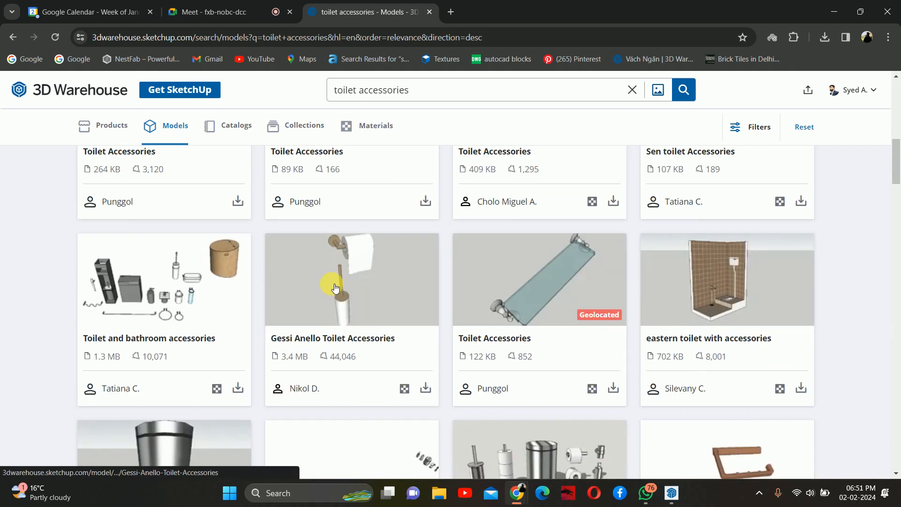
scroll(516, 296, down, 5)
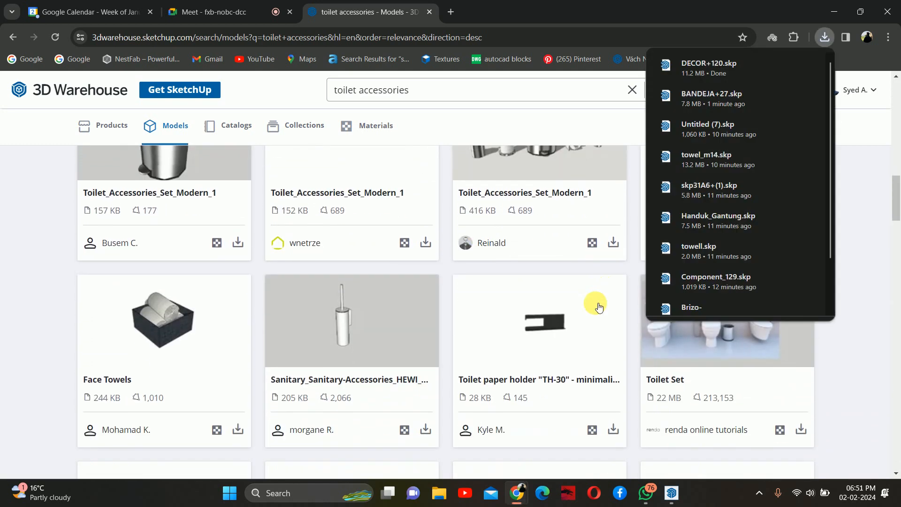
scroll(469, 297, down, 15)
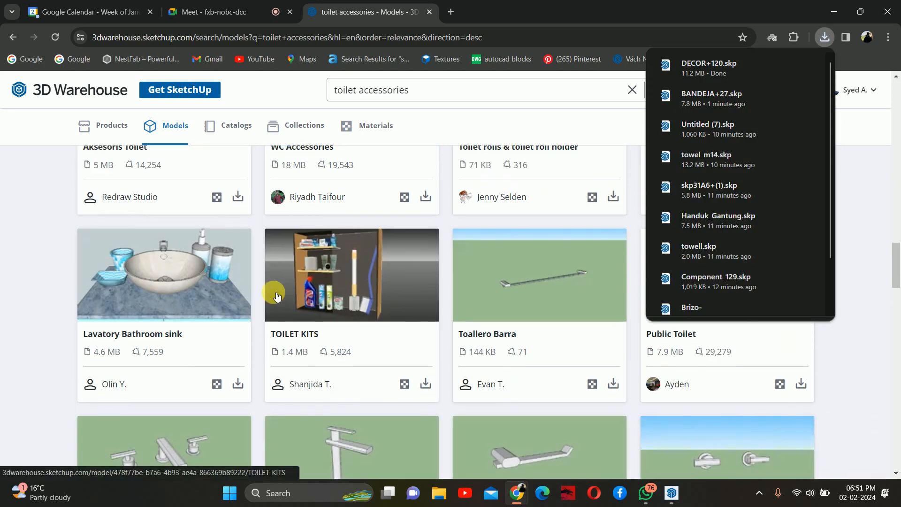
scroll(297, 297, down, 14)
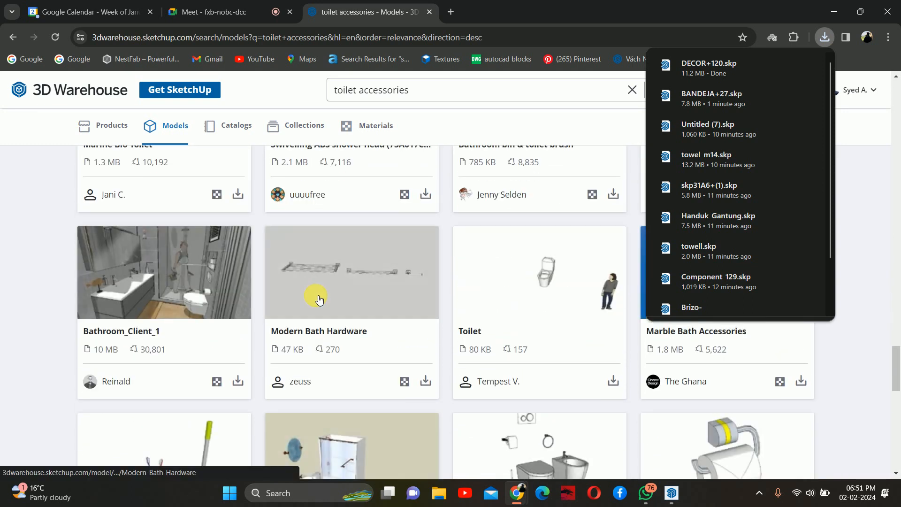
scroll(316, 298, up, 4)
scroll(634, 328, down, 13)
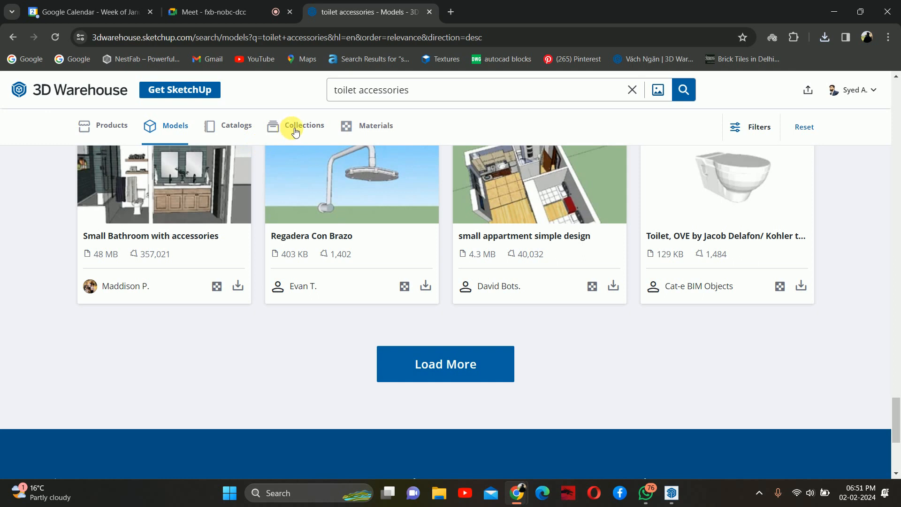
- Open the VSA Design Toilet Accessories collection and download Decoração de banheiro as a SketchUp file
click(297, 125)
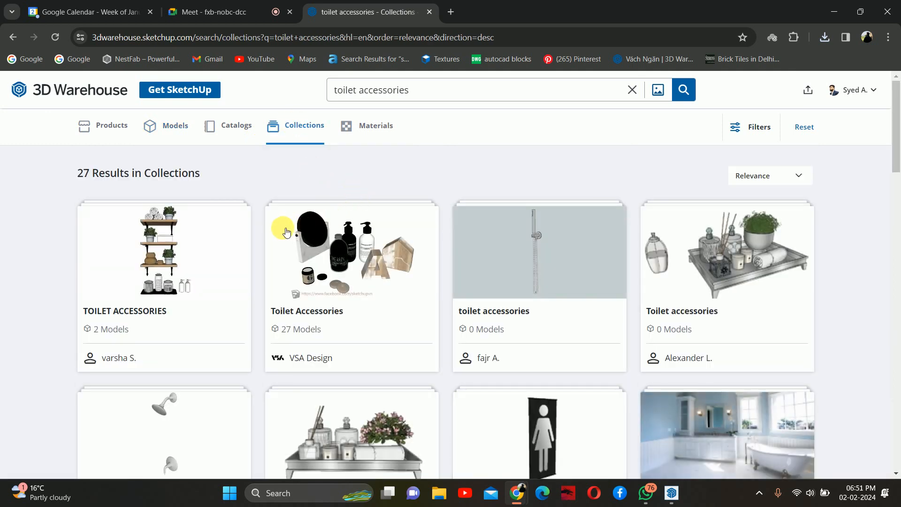
click(378, 276)
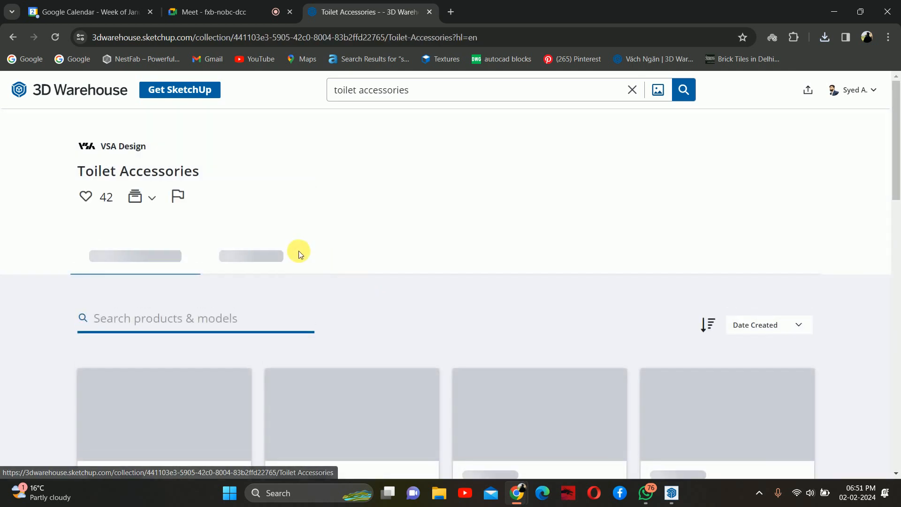
scroll(281, 256, down, 3)
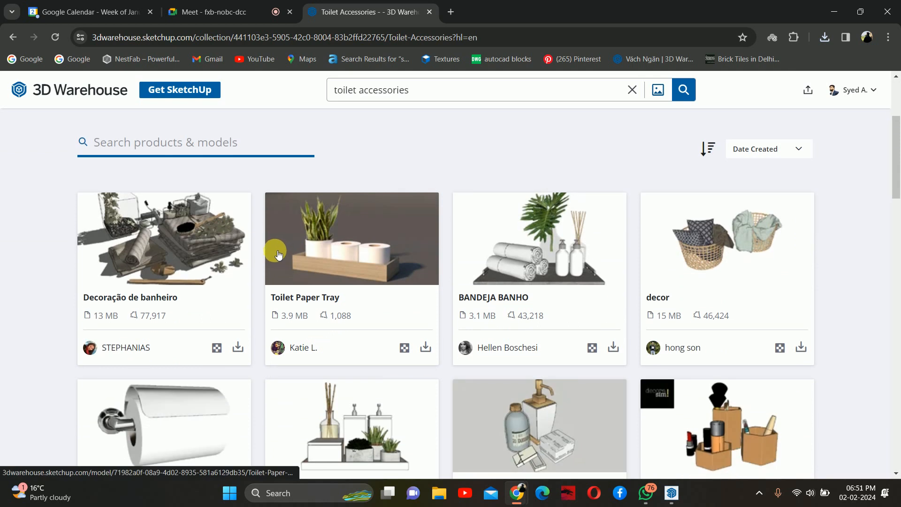
click(238, 347)
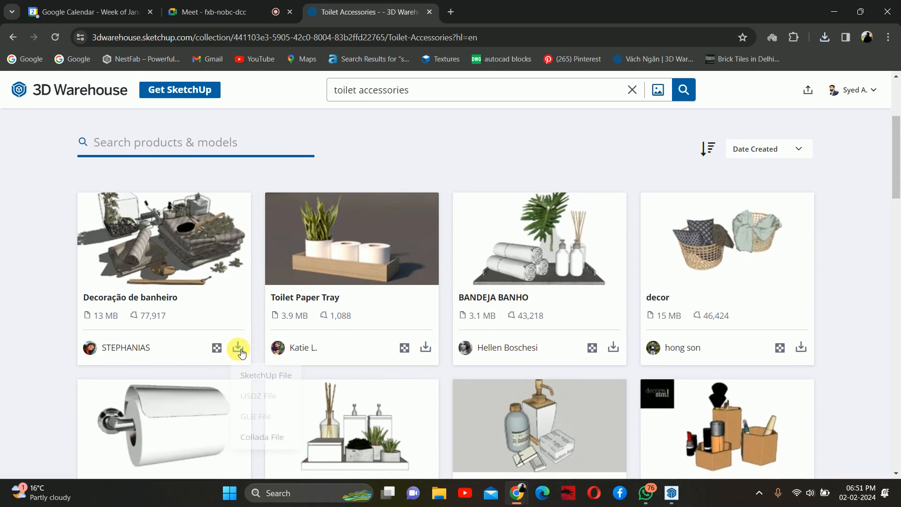
click(276, 378)
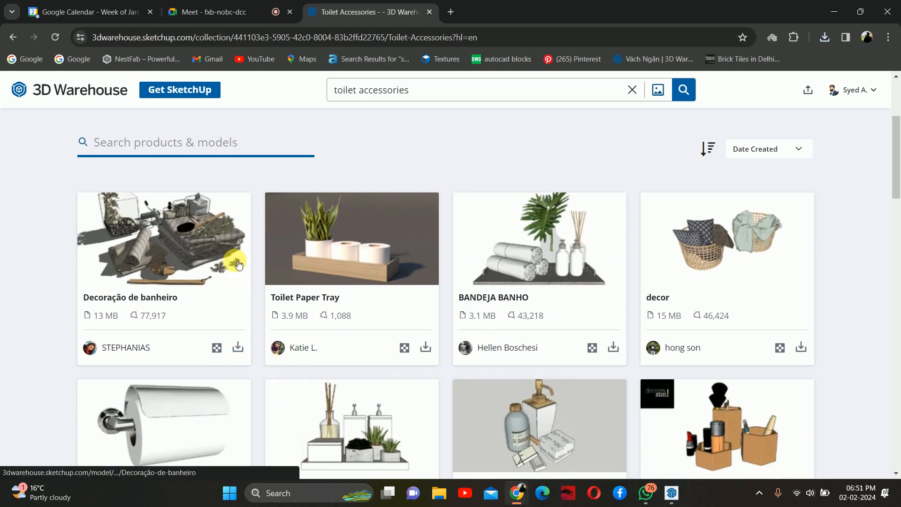
- Download the 3.1 MB BANDEJA BANHO model from the collection as a SketchUp file
scroll(416, 241, down, 1)
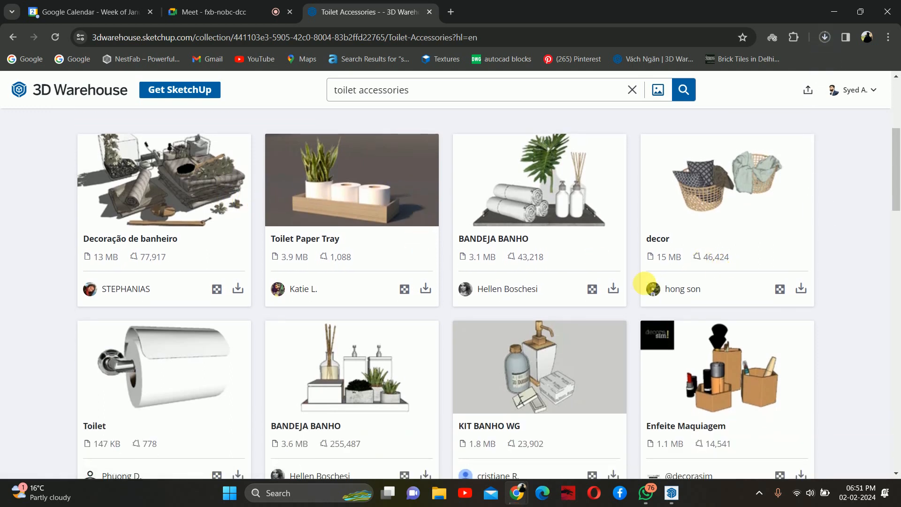
click(613, 288)
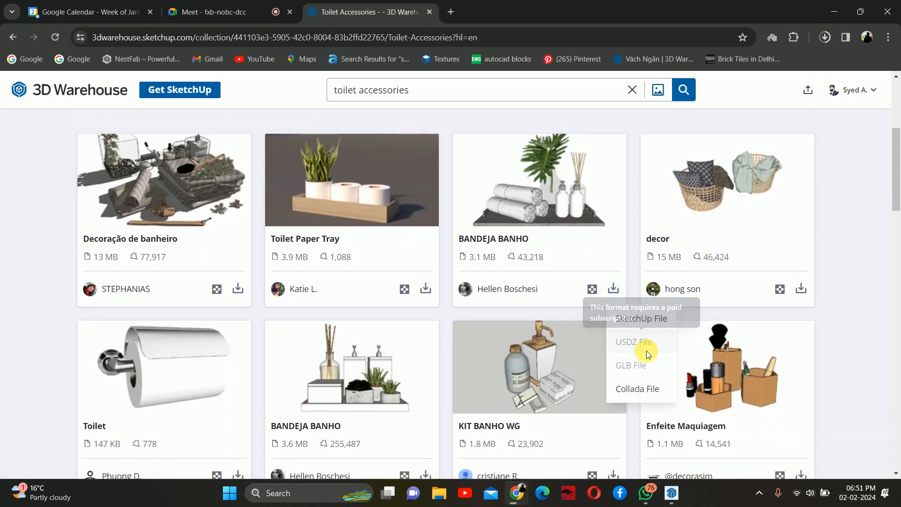
click(637, 319)
scroll(558, 232, down, 5)
click(862, 354)
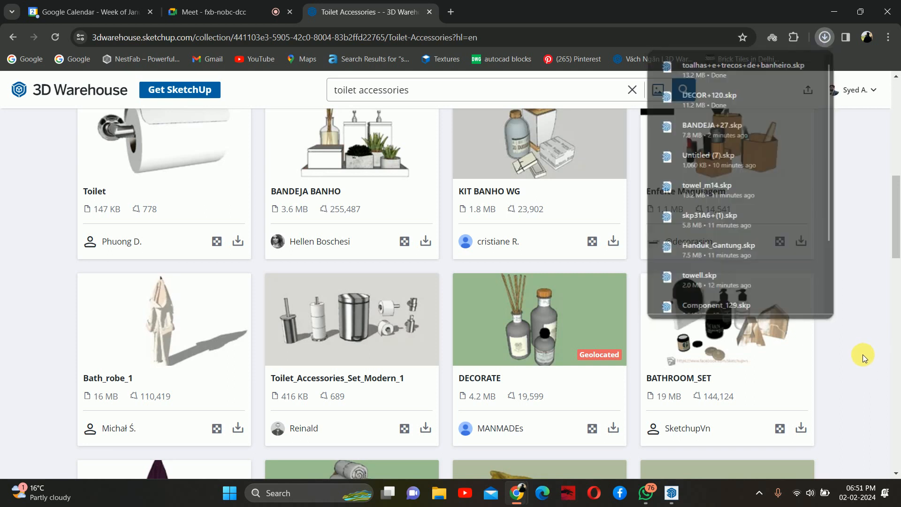
- Browse the remaining models in the Toilet Accessories collection
scroll(429, 245, down, 5)
scroll(461, 241, down, 5)
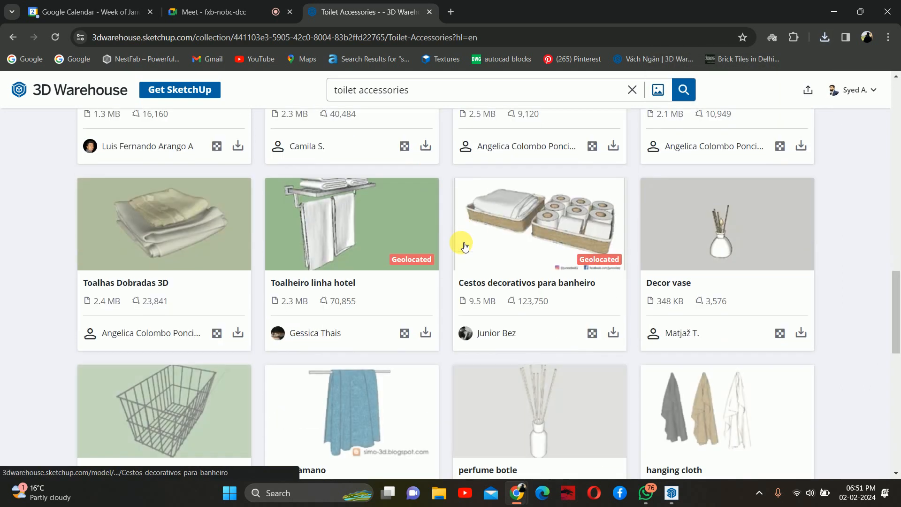
scroll(462, 243, down, 4)
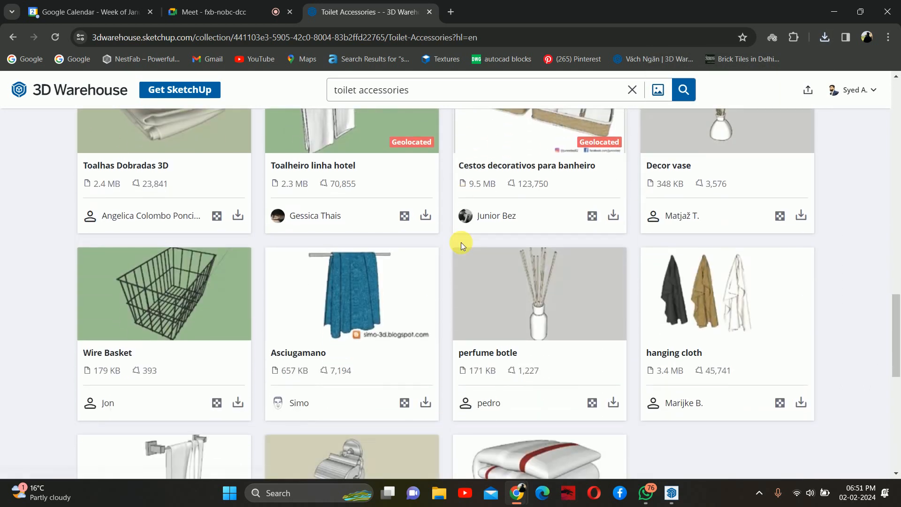
scroll(461, 242, down, 4)
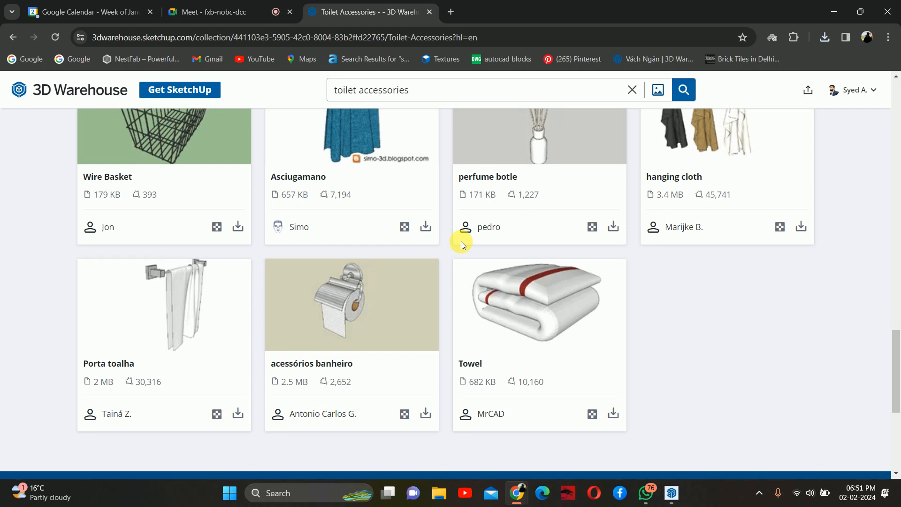
scroll(462, 242, up, 1)
scroll(463, 243, down, 5)
scroll(463, 245, up, 9)
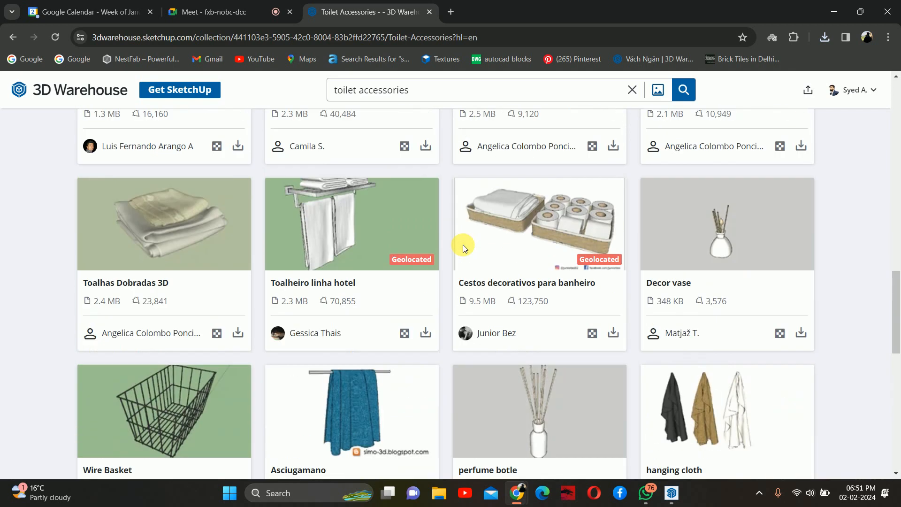
- Download the BATHROOM_SET model from the collection as a SketchUp file
scroll(464, 246, up, 6)
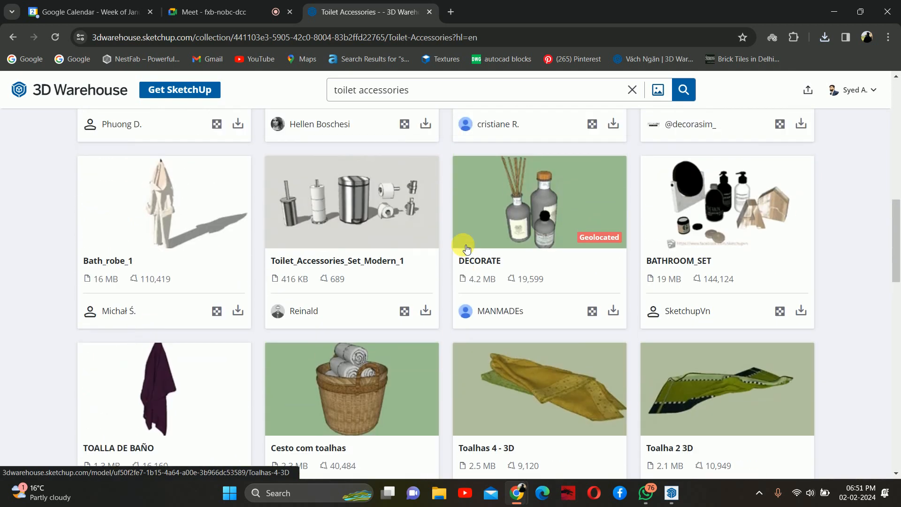
scroll(465, 248, up, 1)
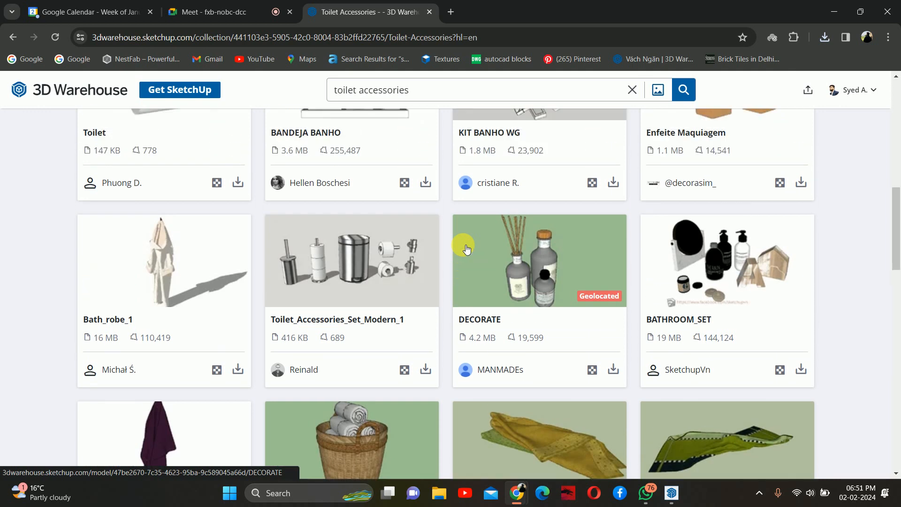
click(803, 371)
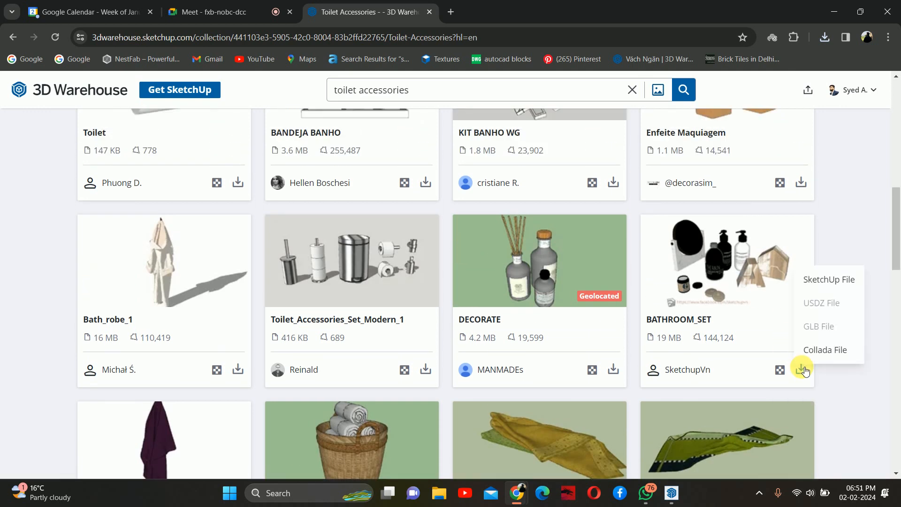
click(817, 286)
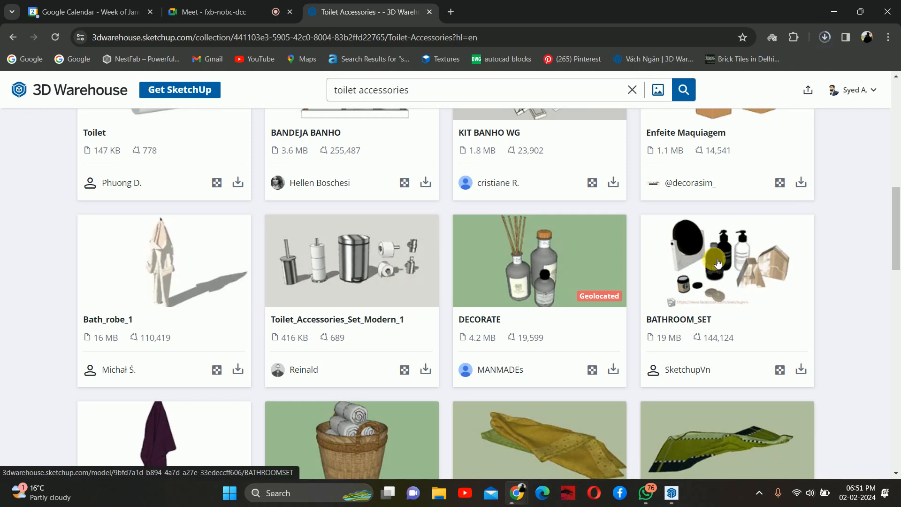
- Browse the models in the Toilet Accessories collection
scroll(595, 259, up, 5)
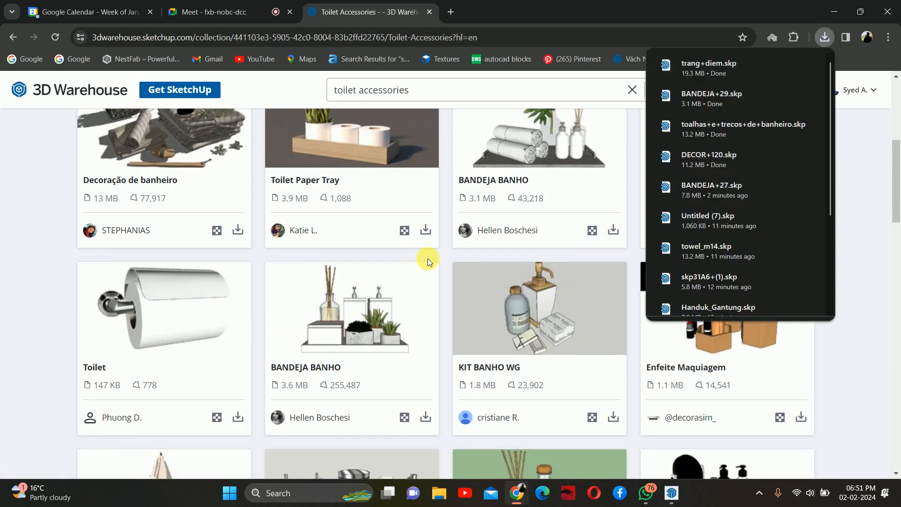
scroll(325, 282, up, 4)
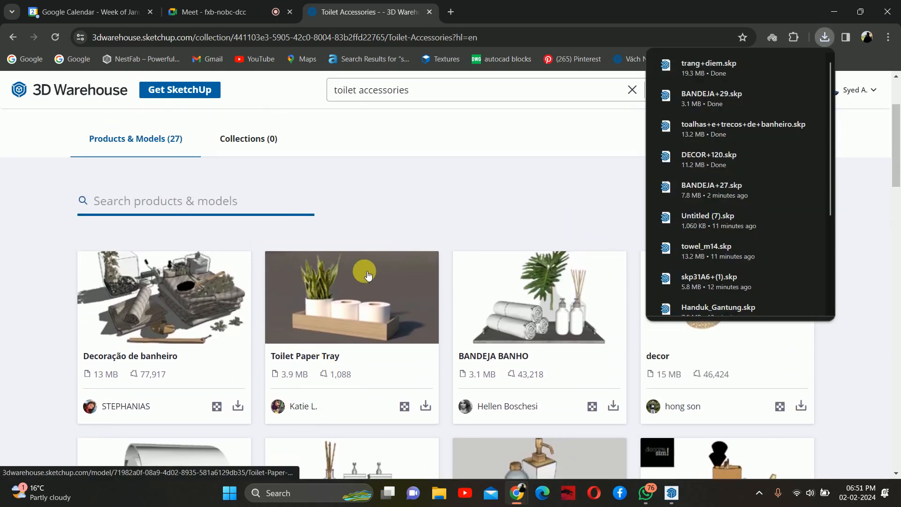
click(19, 231)
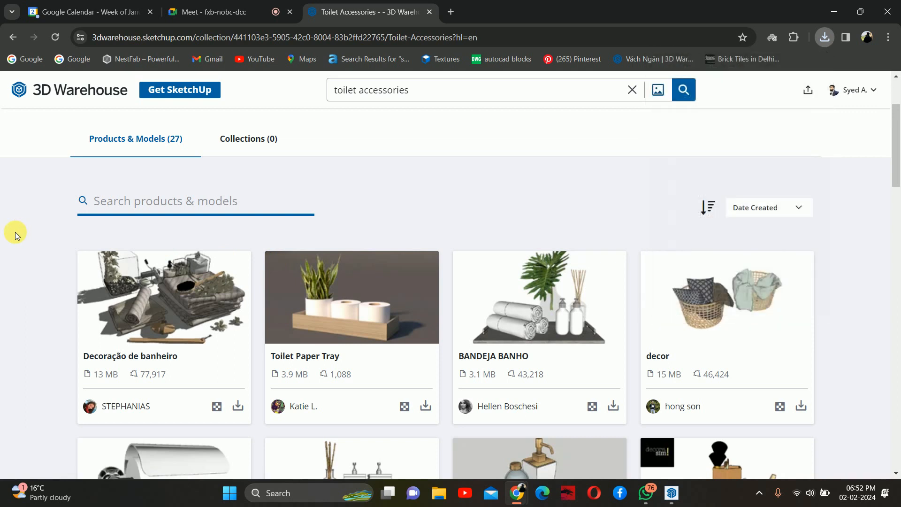
scroll(257, 239, up, 3)
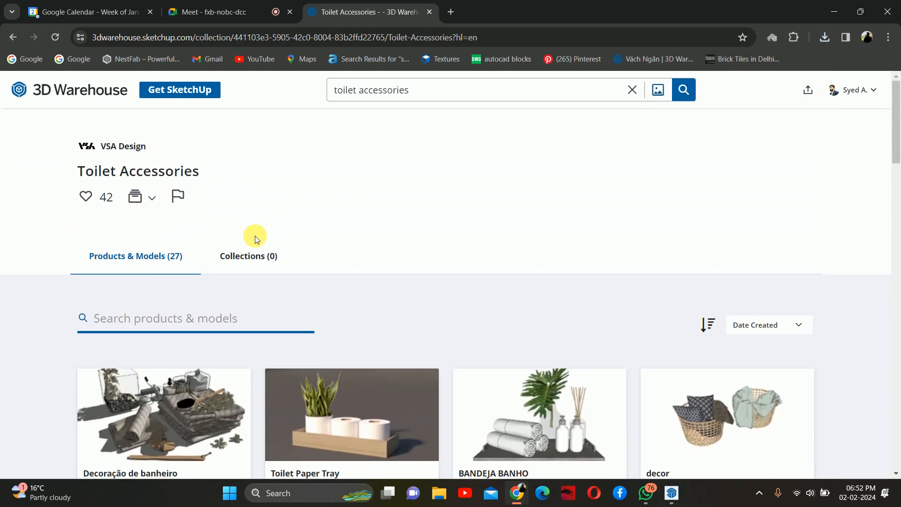
click(10, 39)
scroll(556, 299, down, 3)
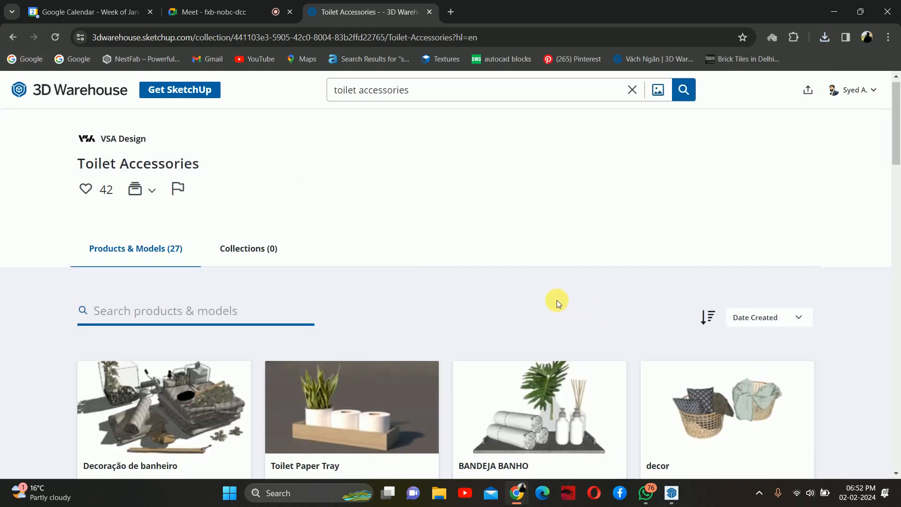
scroll(554, 296, down, 3)
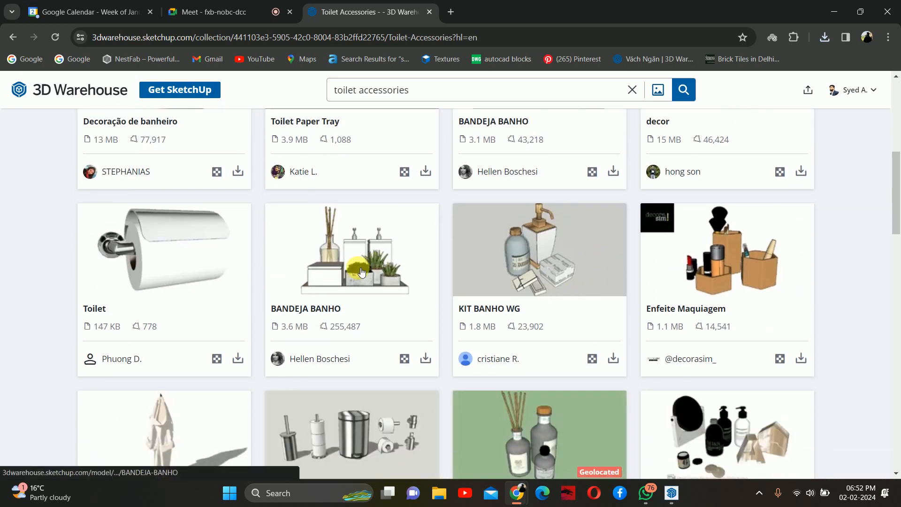
scroll(403, 273, down, 3)
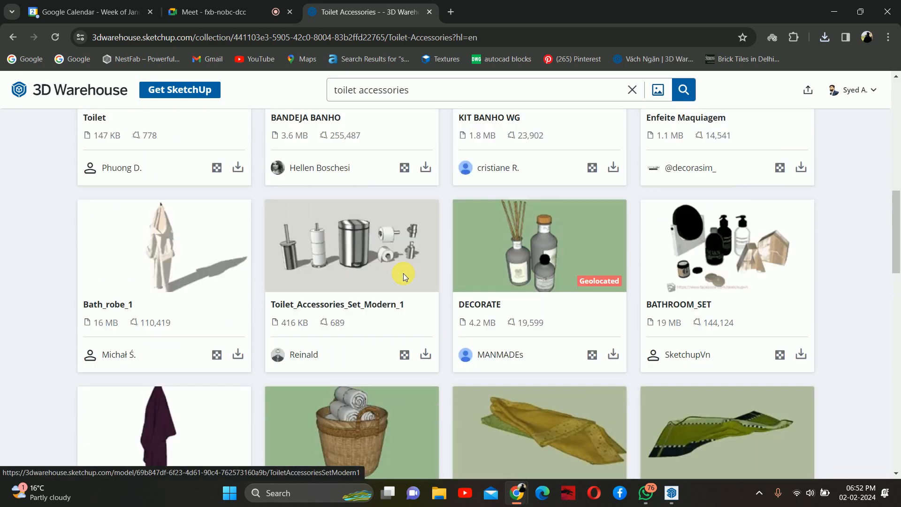
scroll(403, 273, up, 7)
scroll(550, 321, down, 3)
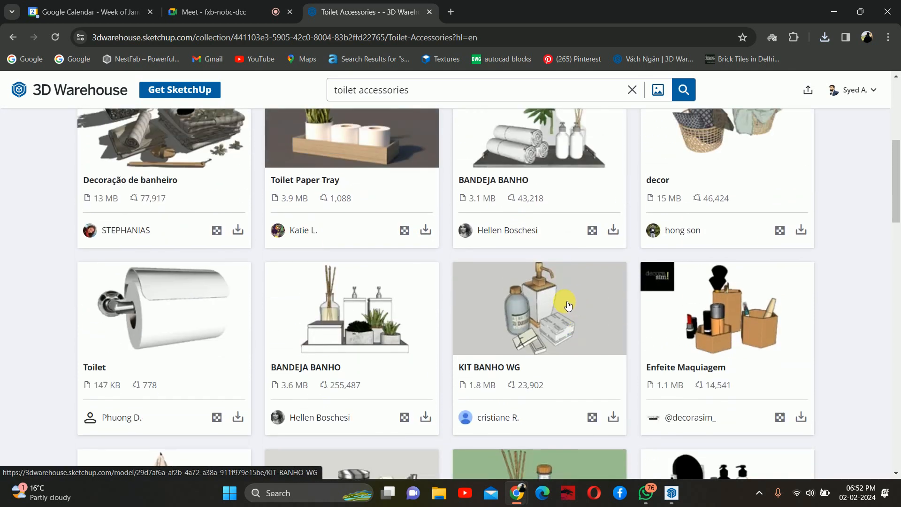
- Download the Toilet Paper Tray model from the collection as a SketchUp file
scroll(568, 305, down, 1)
scroll(565, 303, down, 1)
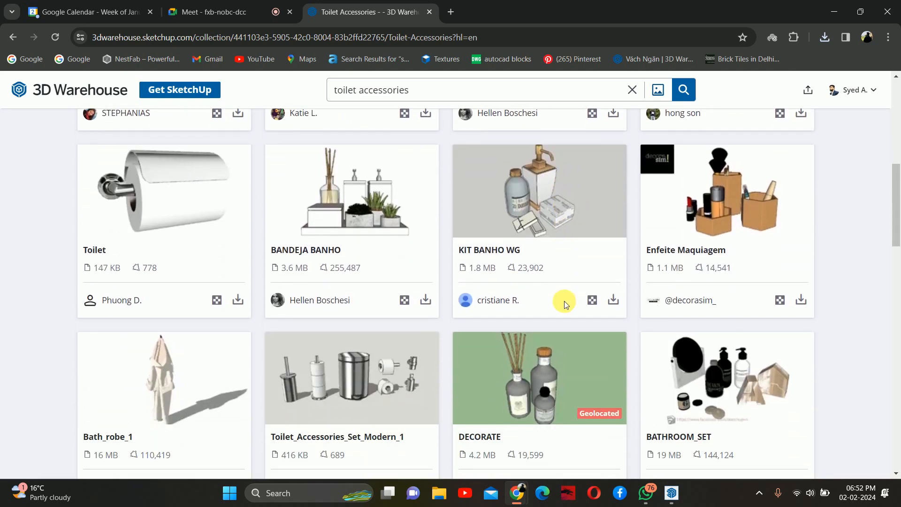
scroll(564, 300, up, 5)
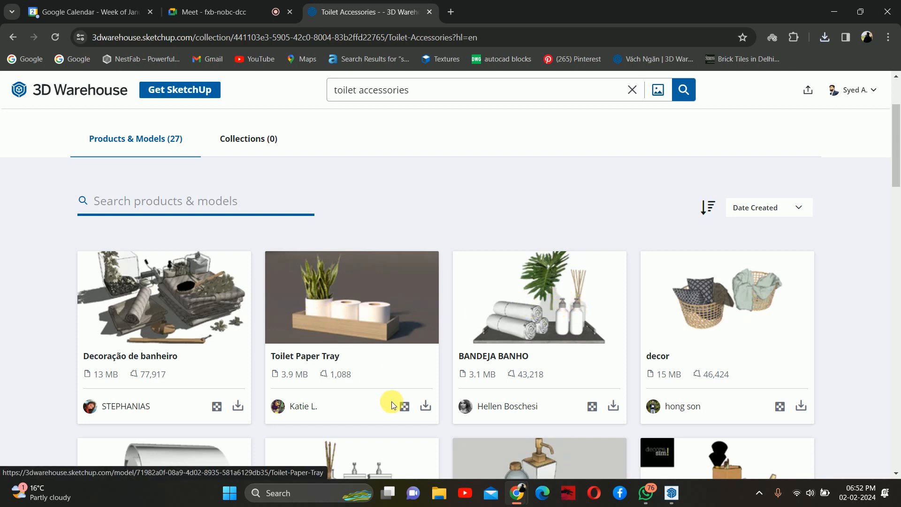
click(425, 405)
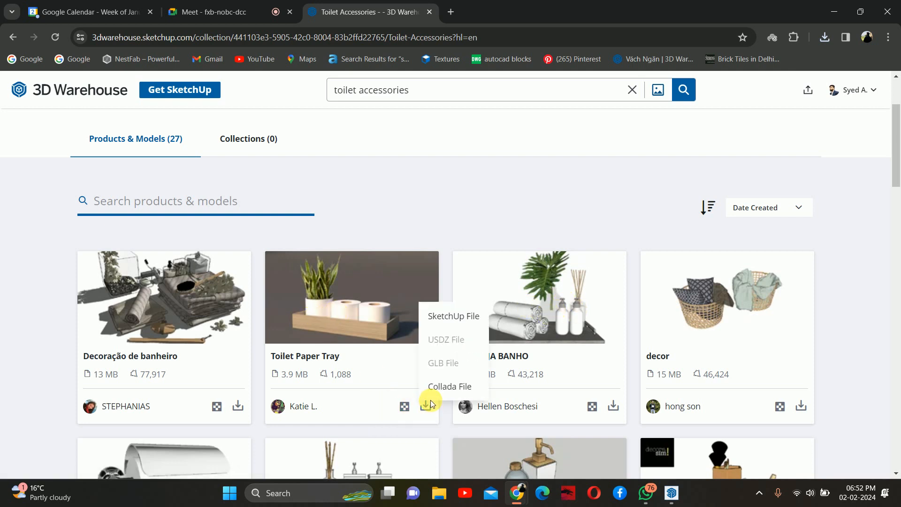
click(447, 321)
- Search 3D Warehouse for rug and browse the collection results
scroll(441, 320, down, 5)
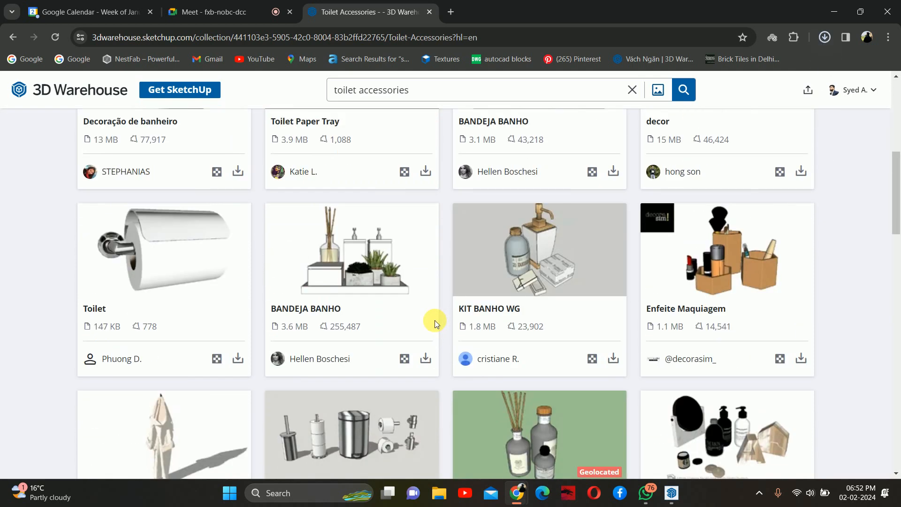
scroll(376, 262, down, 17)
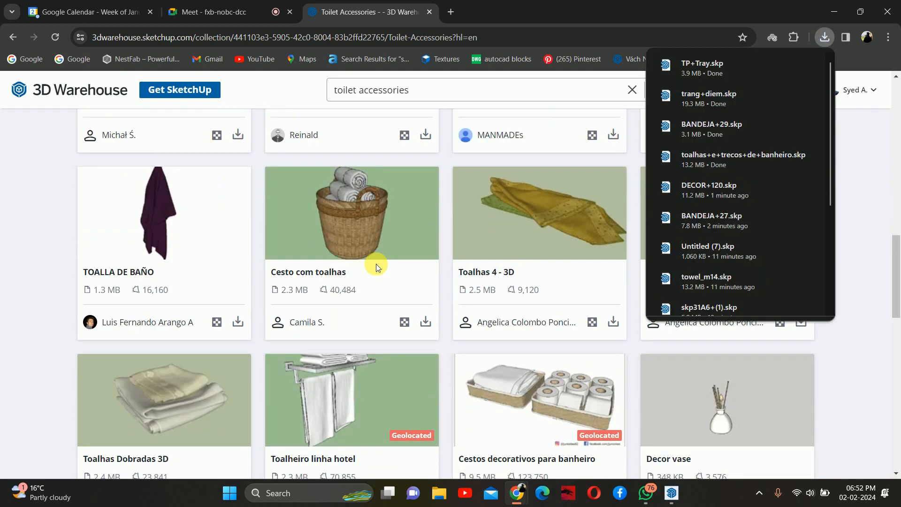
scroll(379, 267, down, 5)
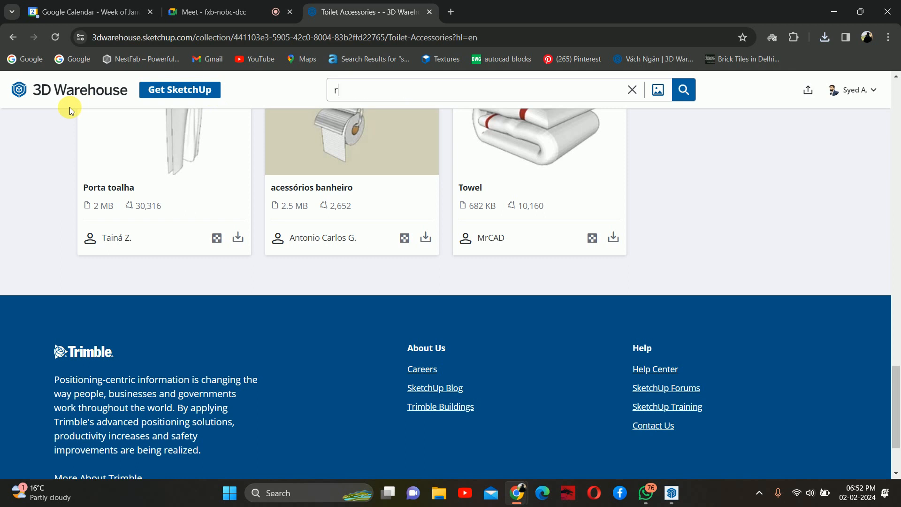
text(g)
key(Return)
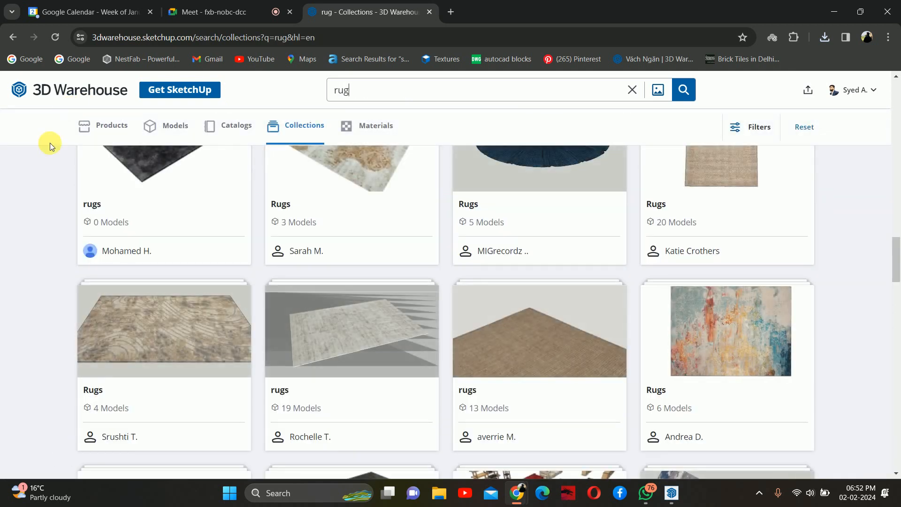
scroll(324, 295, up, 10)
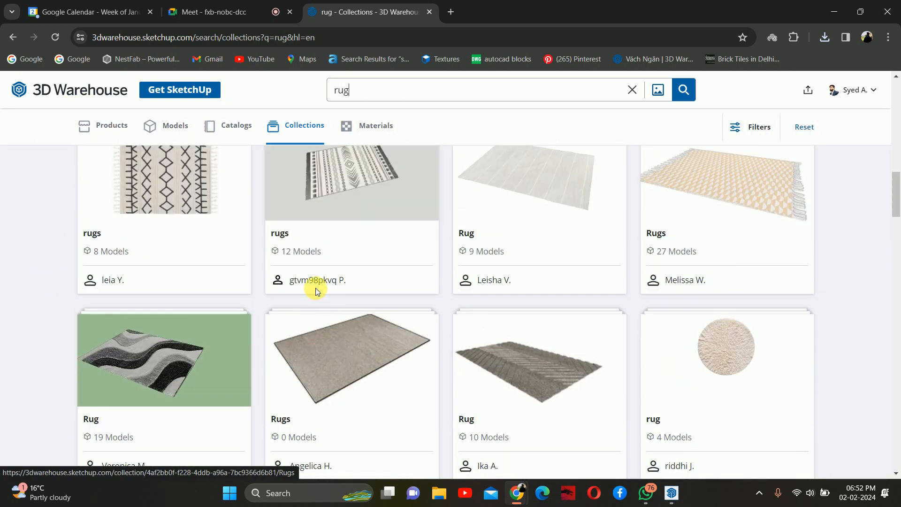
scroll(314, 288, up, 4)
scroll(312, 284, up, 10)
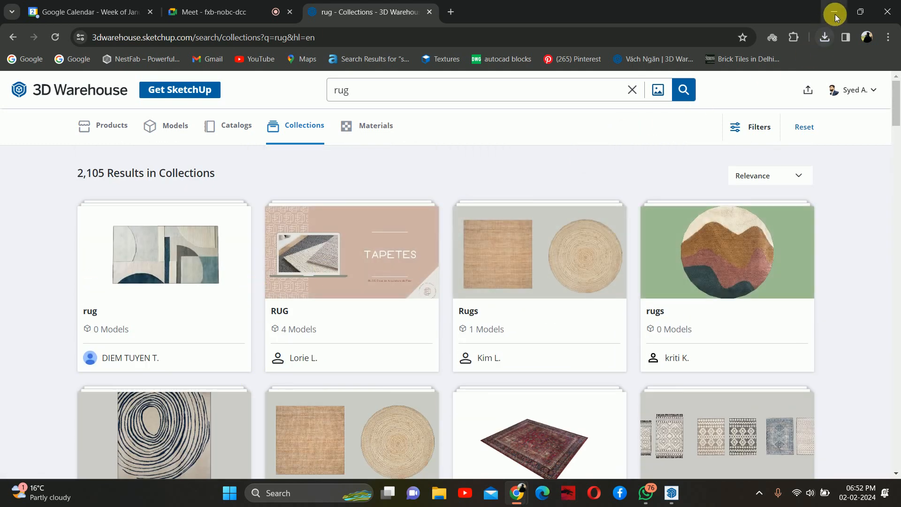
- Switch to SketchUp and import the downloaded BANDEJA+29 model from the Downloads folder
click(835, 13)
scroll(543, 256, up, 6)
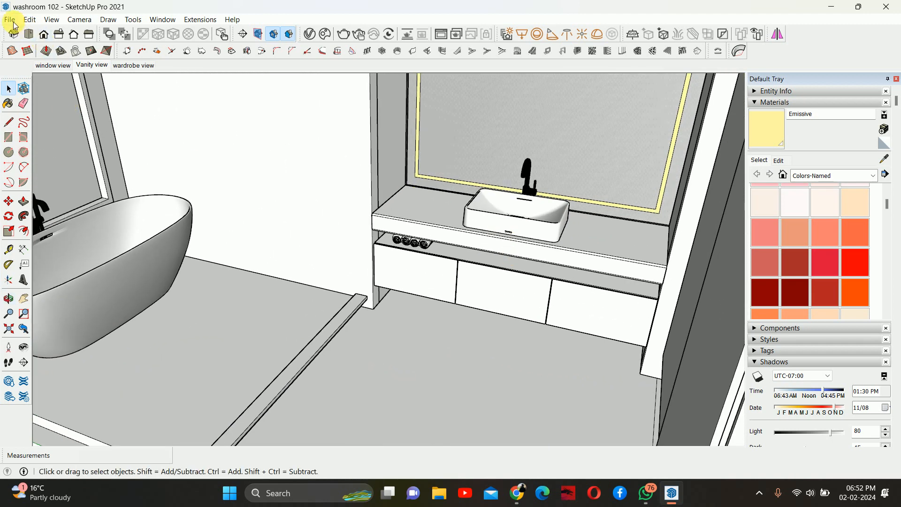
click(11, 20)
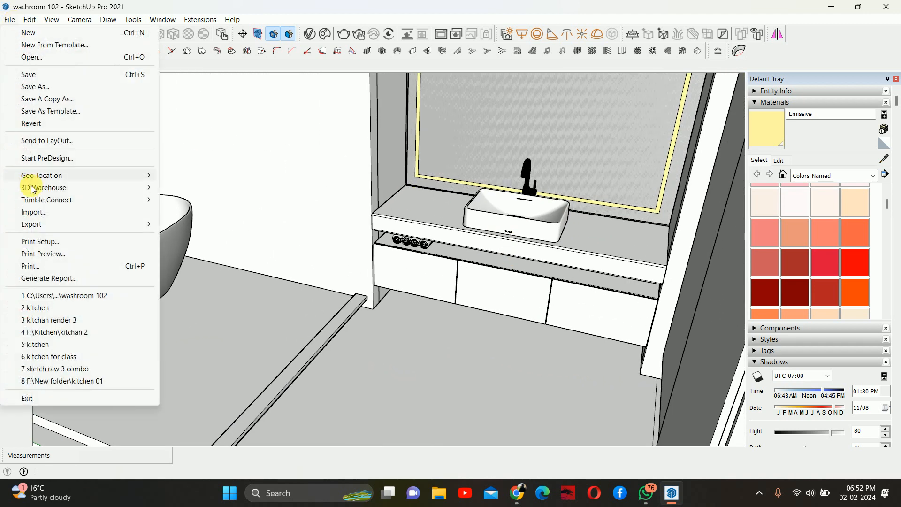
click(30, 208)
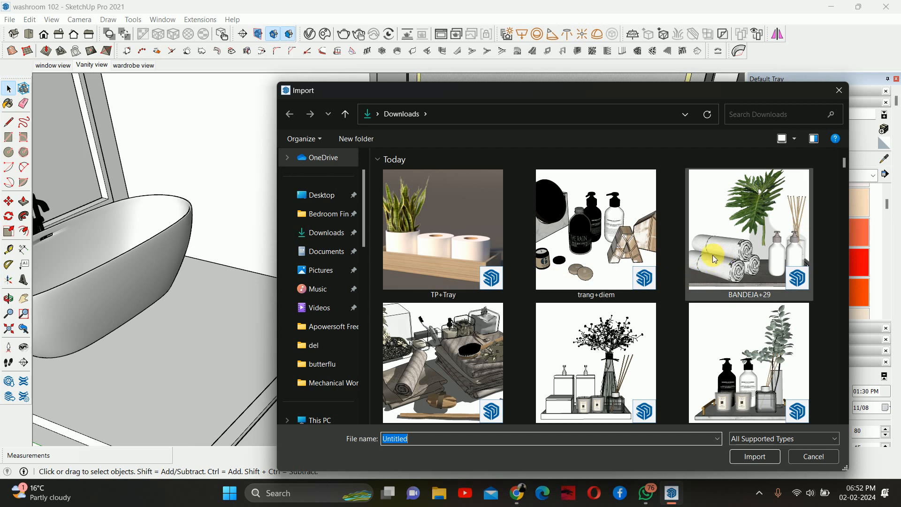
scroll(726, 277, down, 1)
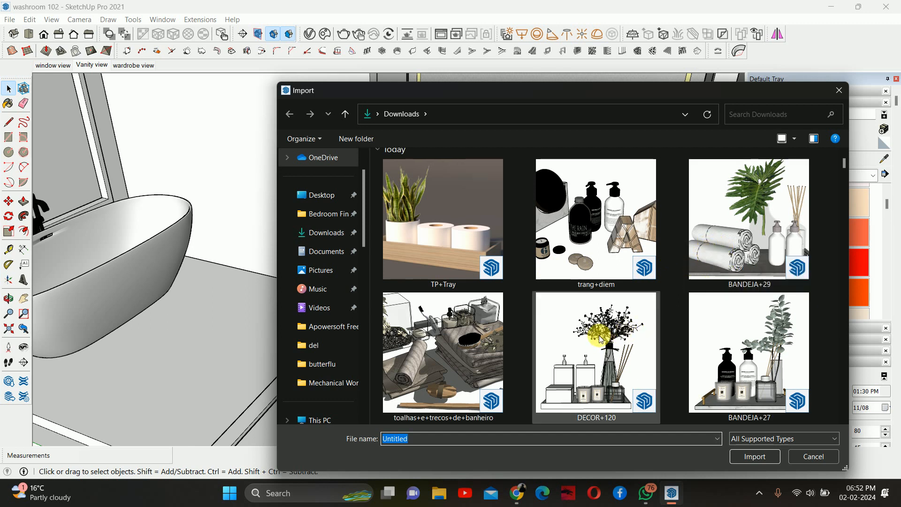
scroll(595, 331, down, 2)
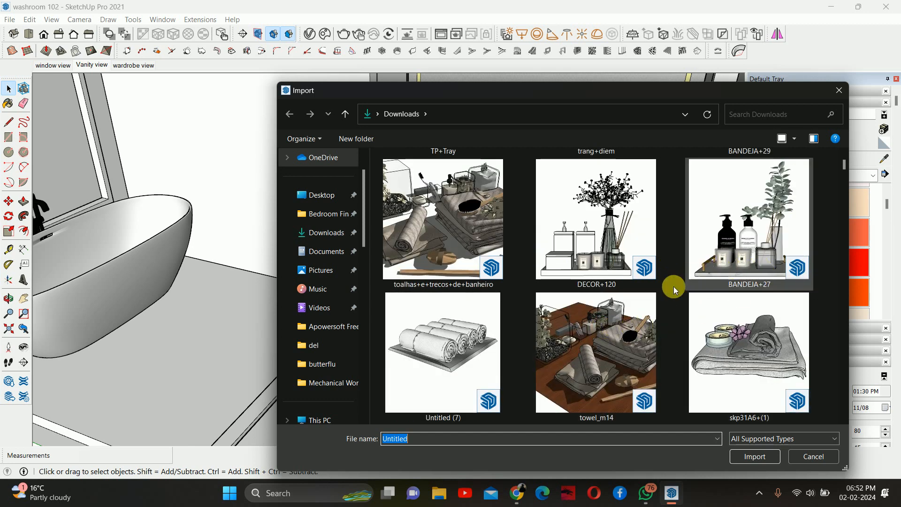
scroll(572, 352, up, 2)
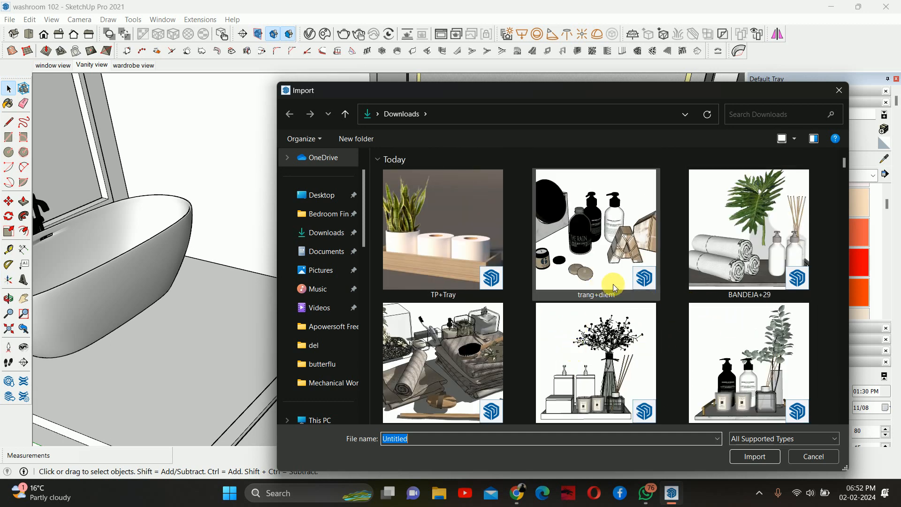
click(750, 275)
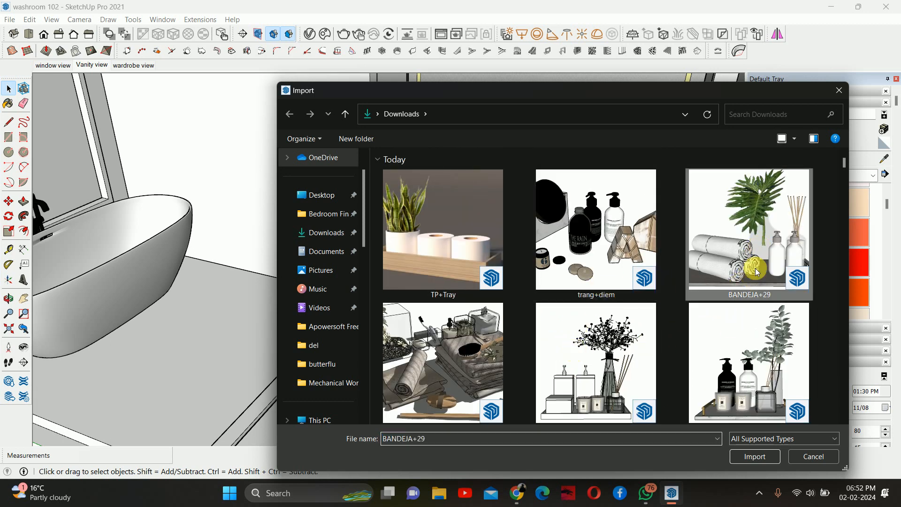
click(769, 458)
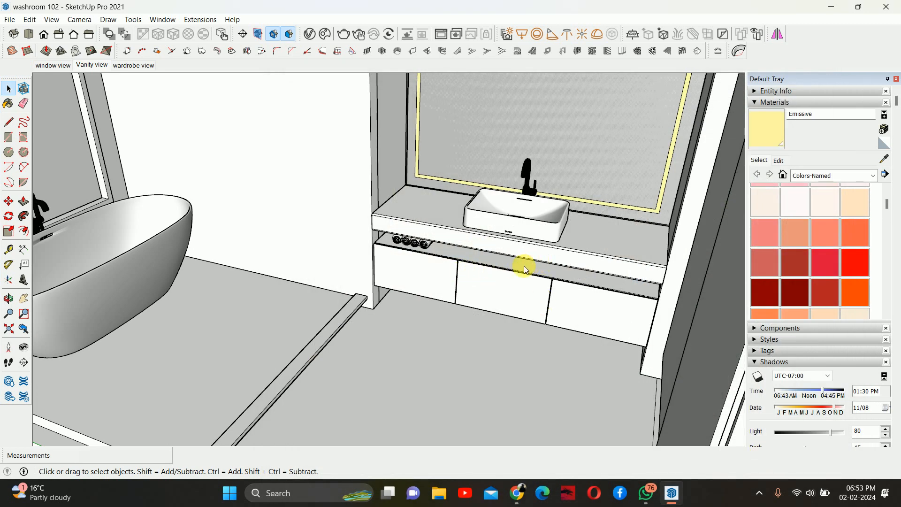
- Place the imported tray on the vanity countertop beside the basin
scroll(451, 300, down, 5)
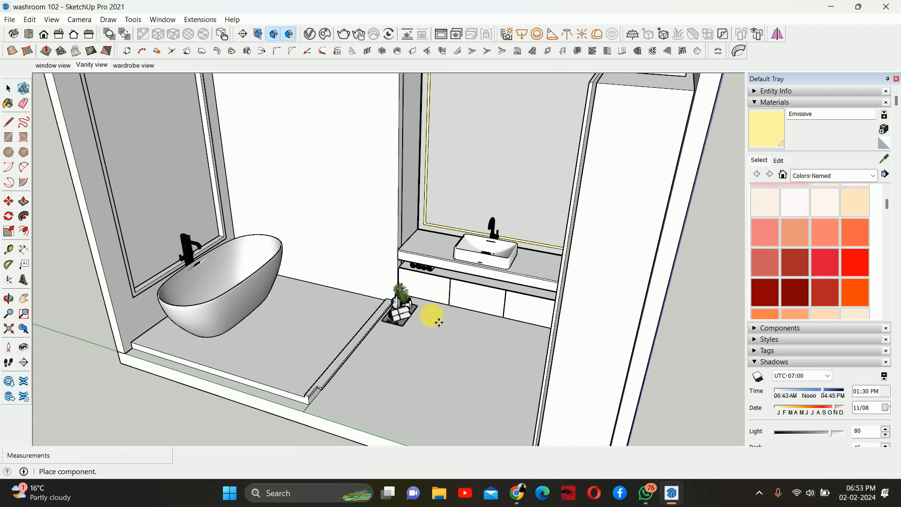
scroll(443, 259, up, 3)
scroll(443, 258, up, 3)
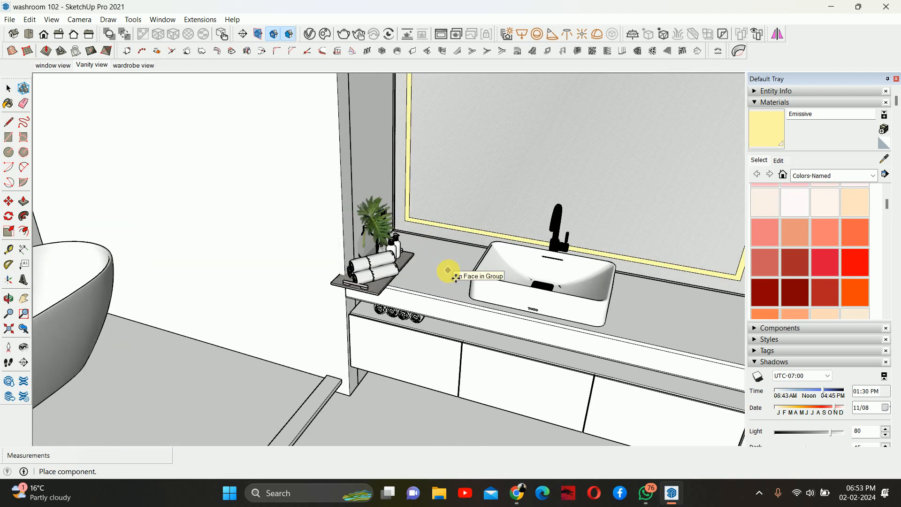
click(456, 279)
- Move the tray along the vanity countertop
key(m)
key(space)
scroll(386, 268, up, 4)
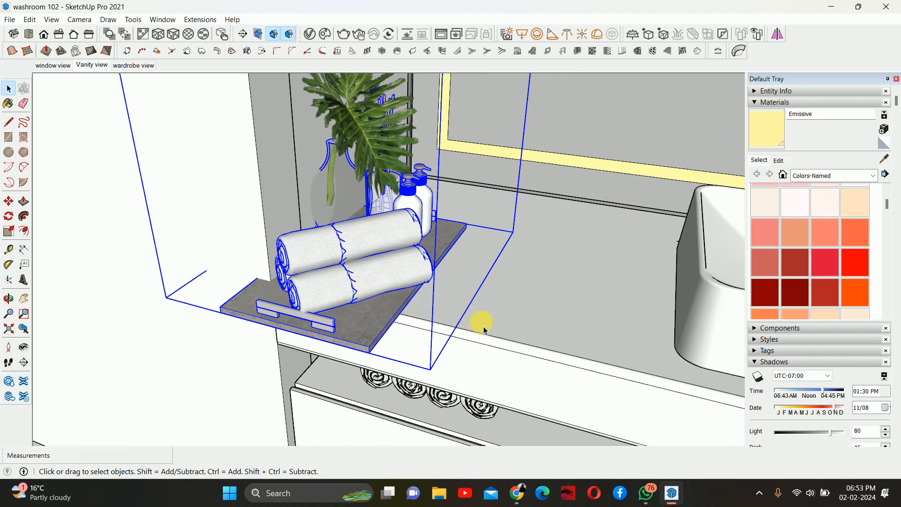
key(m)
click(531, 294)
click(637, 313)
middle_drag(509, 330, 412, 318)
- Rotate the tray 90 degrees on the countertop
key(q)
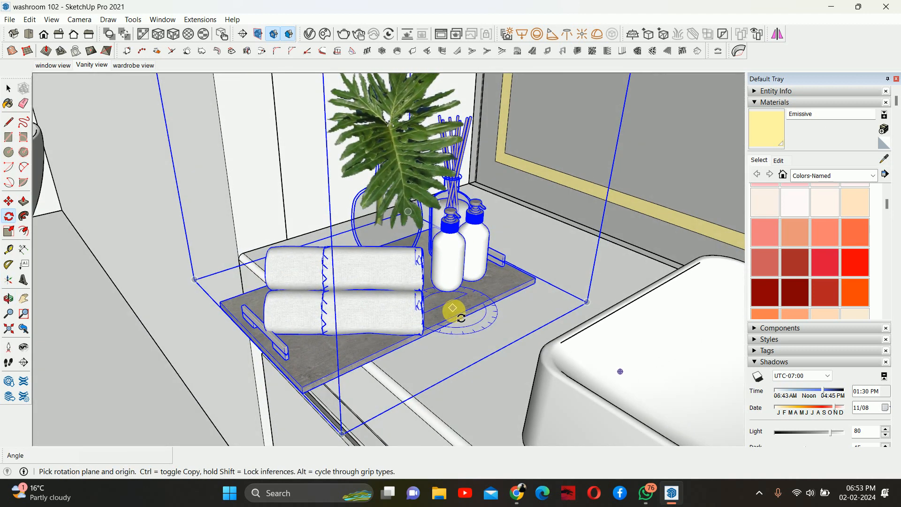
drag(445, 310, 478, 311)
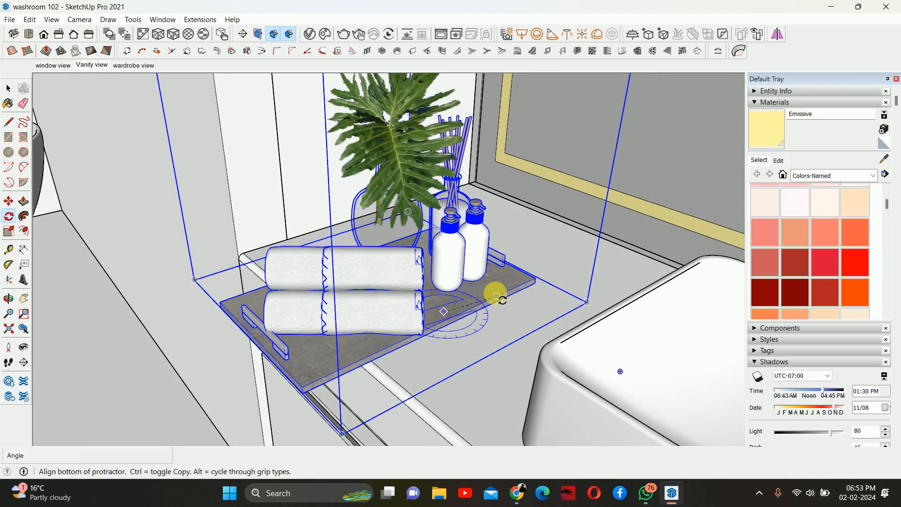
click(496, 297)
text(90)
key(Return)
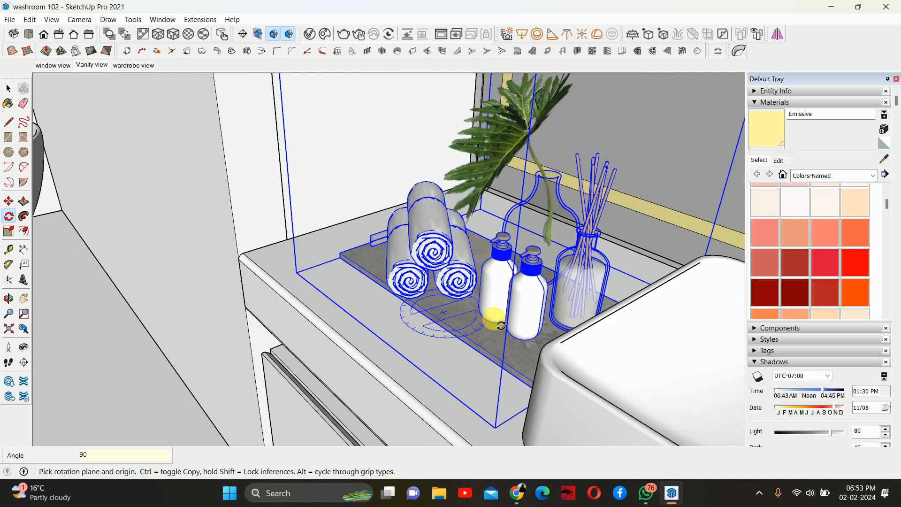
- Flip the tray component along its green axis
middle_drag(460, 311, 677, 238)
mouse_move(493, 291)
middle_down()
mouse_move(316, 332)
mouse_move(312, 340)
mouse_move(449, 336)
mouse_move(318, 361)
mouse_move(322, 367)
middle_up()
scroll(311, 341, down, 2)
scroll(456, 343, down, 3)
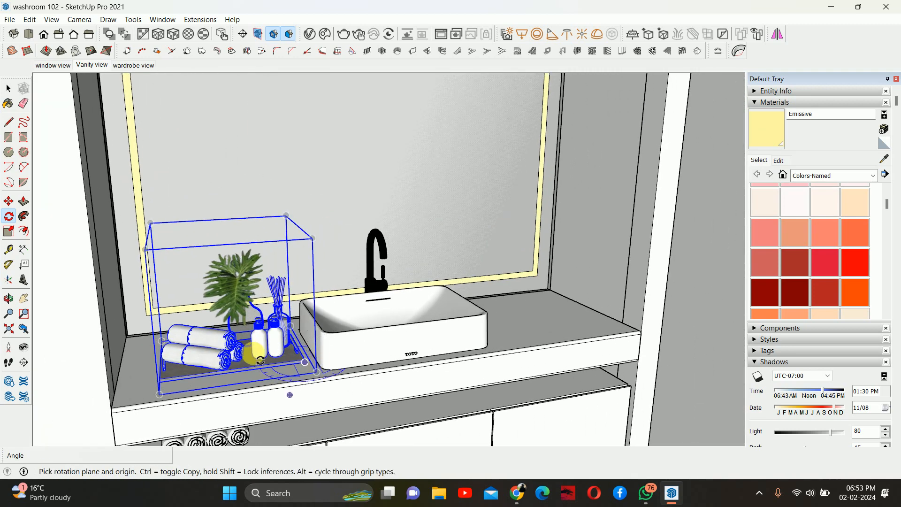
middle_drag(243, 351, 190, 320)
key(space)
right_click(193, 326)
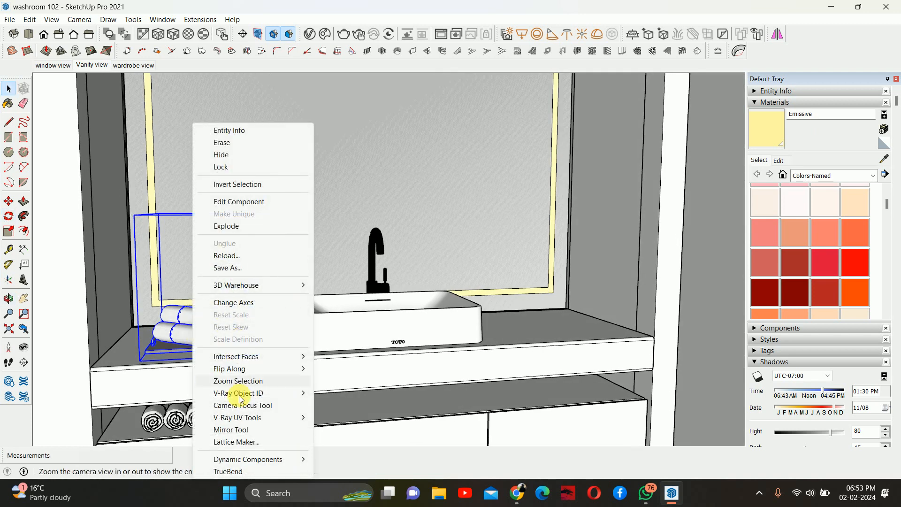
mouse_move(231, 369)
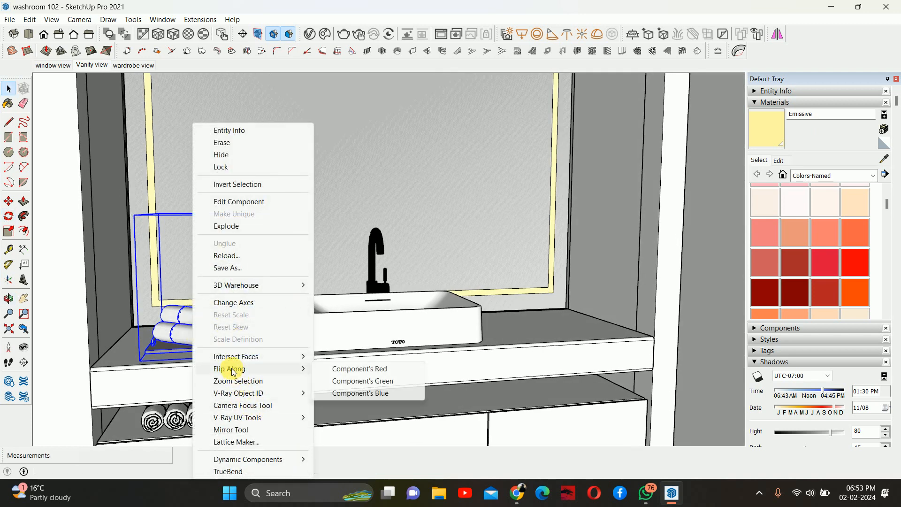
click(361, 381)
- Flip the tray component along its red axis
right_click(175, 321)
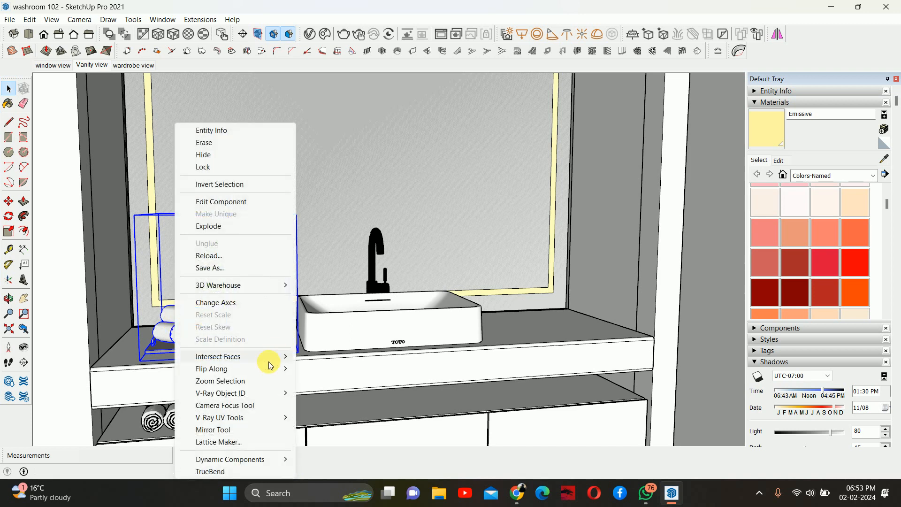
mouse_move(230, 368)
click(361, 369)
- Move the tray toward the back left corner of the vanity countertop, beside the basin
middle_drag(311, 372, 380, 361)
scroll(510, 347, up, 2)
key(m)
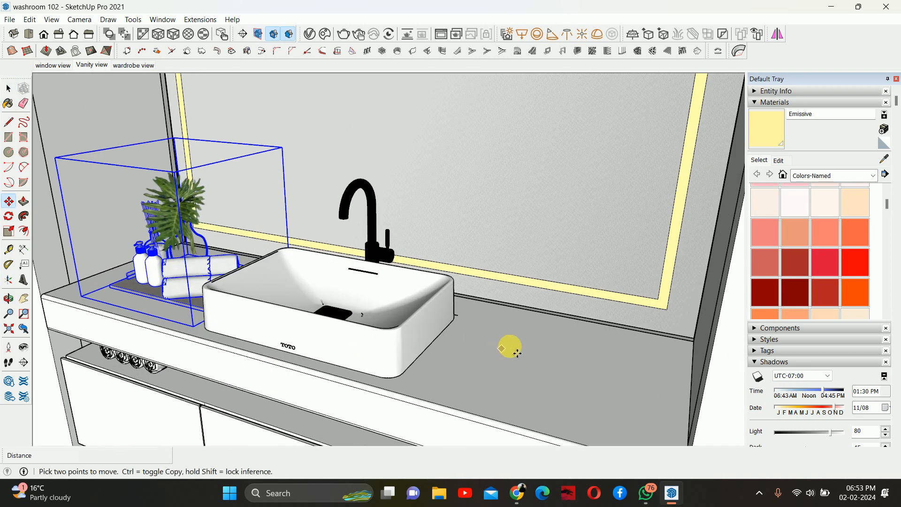
click(459, 373)
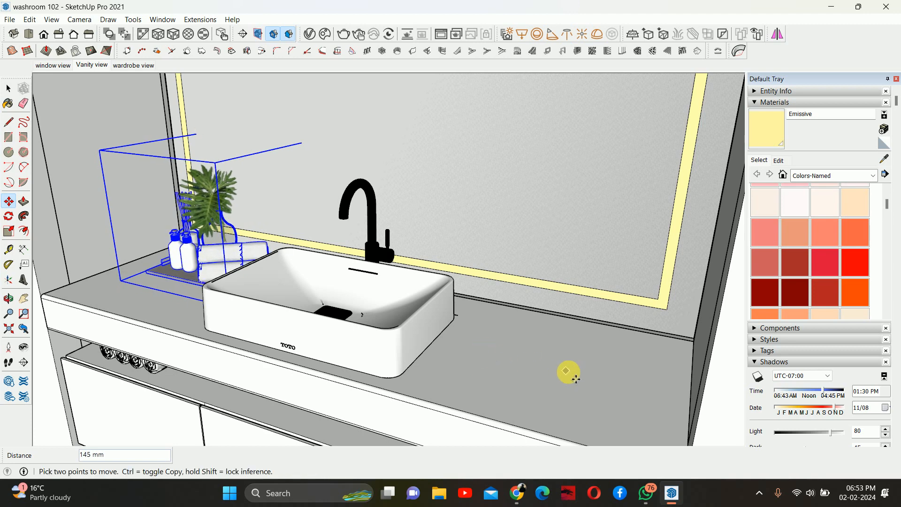
middle_drag(544, 378, 268, 231)
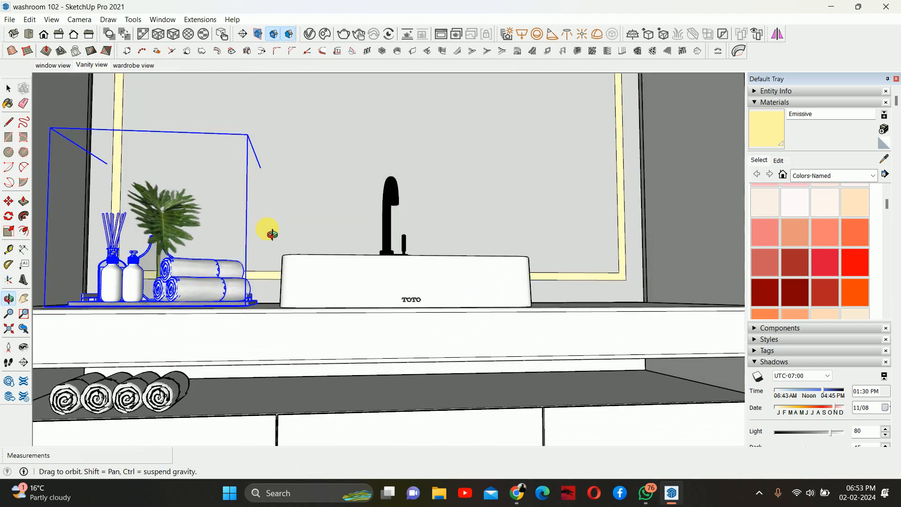
key(space)
scroll(291, 301, down, 4)
click(251, 388)
- Start importing a model and pick BANDEJA+27 from the Downloads folder
scroll(235, 316, up, 6)
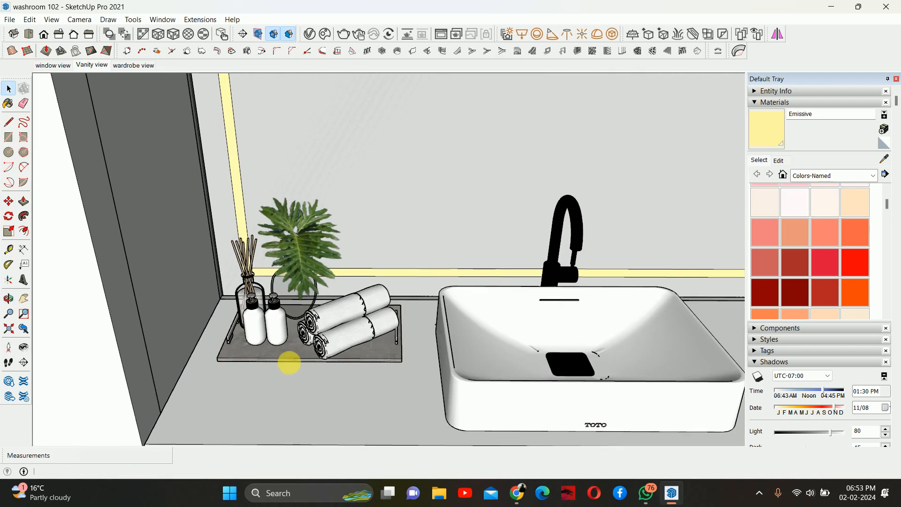
middle_drag(289, 363, 145, 127)
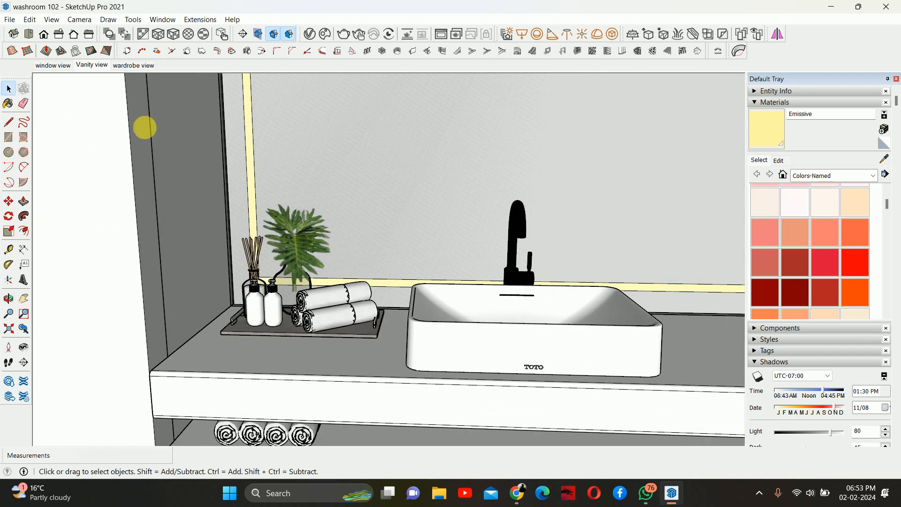
click(10, 19)
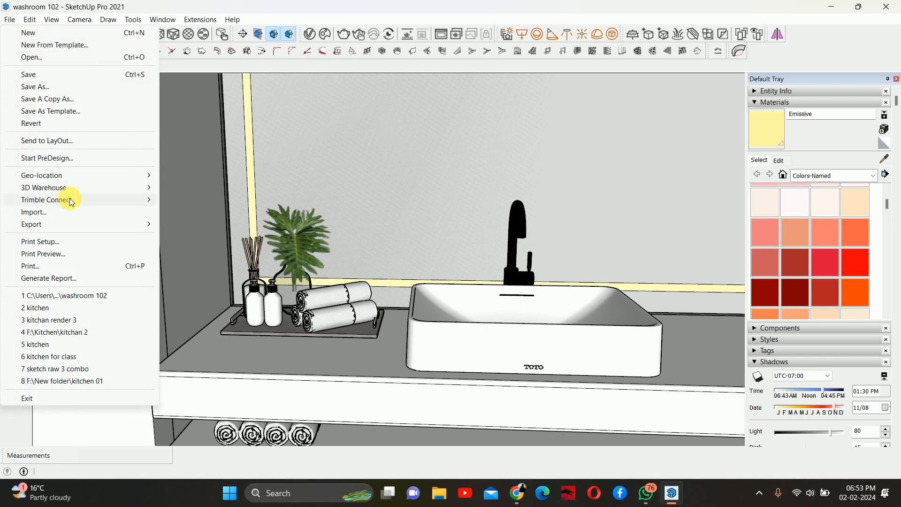
click(52, 212)
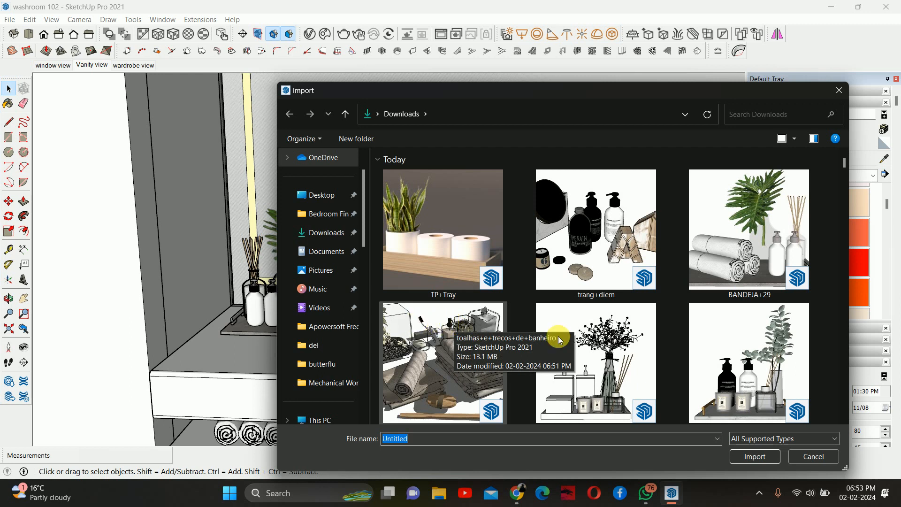
click(761, 361)
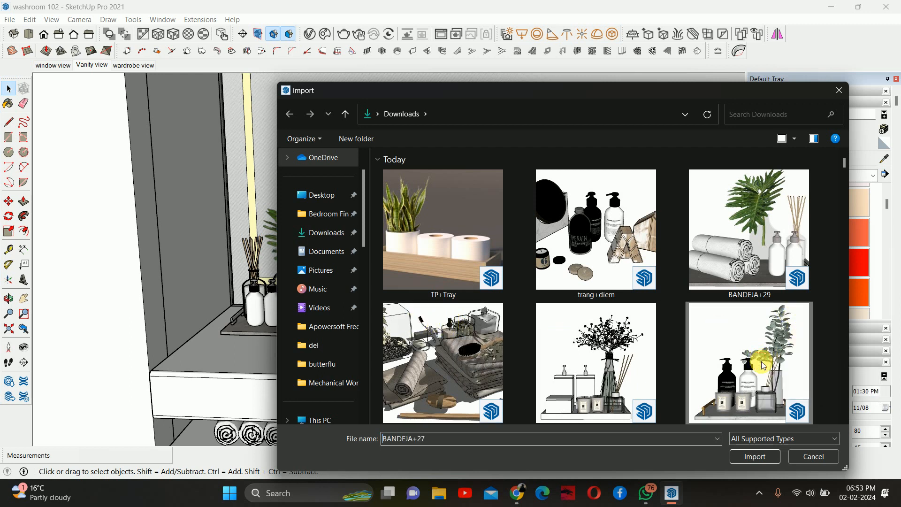
- Import the BANDEJA+27 model and place it on the vanity countertop to the right of the basin
click(756, 457)
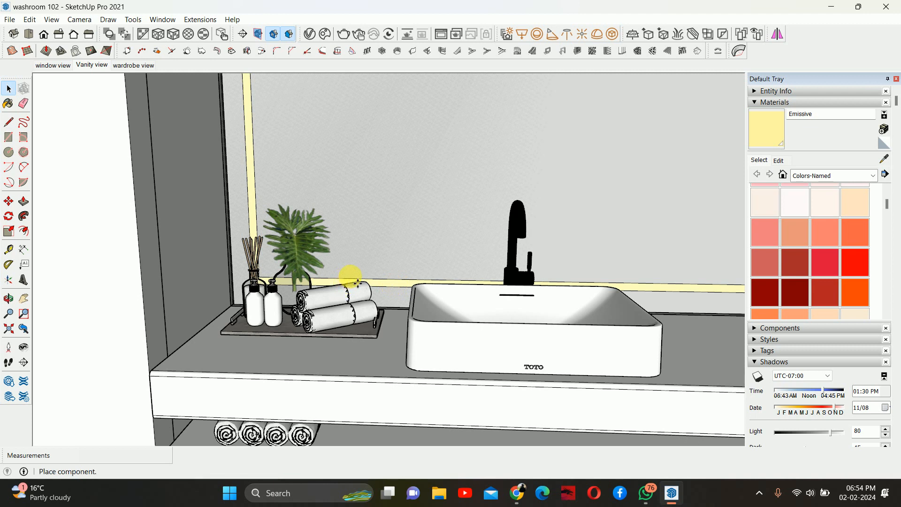
scroll(350, 276, down, 2)
scroll(350, 277, down, 6)
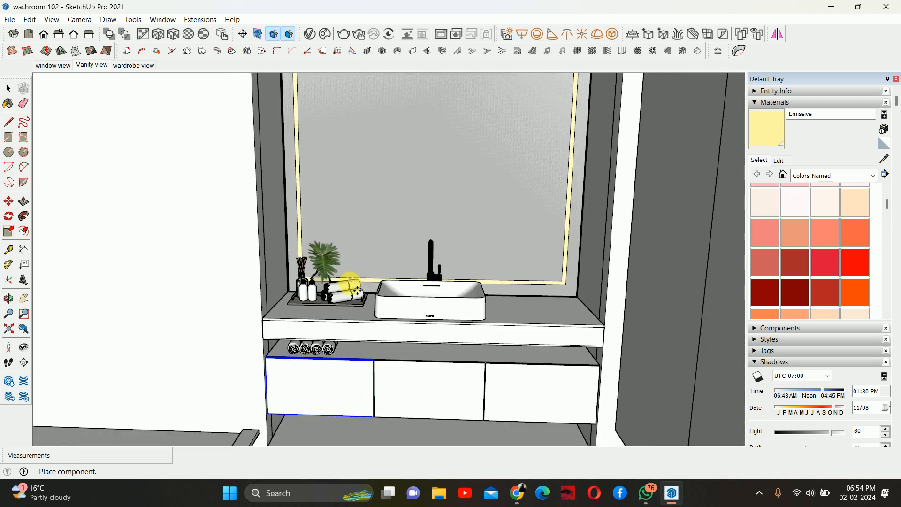
scroll(458, 297, up, 2)
scroll(499, 315, down, 2)
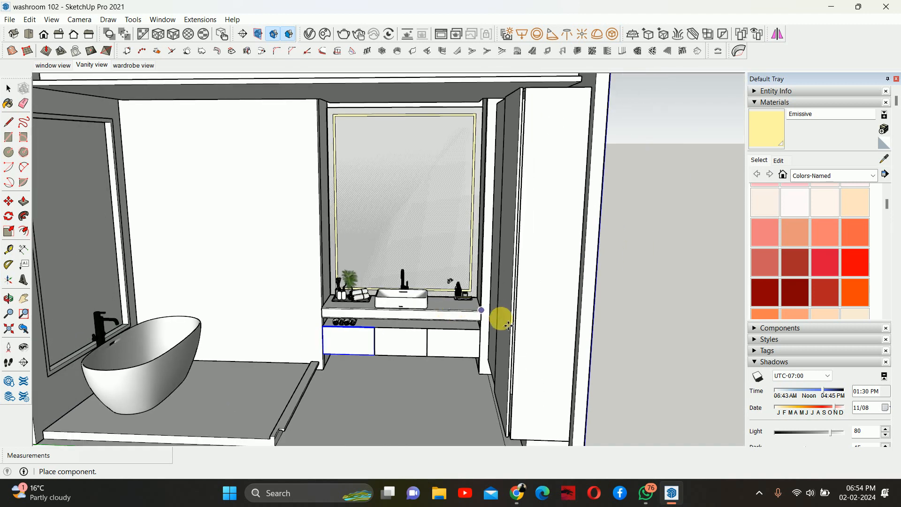
scroll(459, 308, up, 5)
scroll(467, 313, up, 2)
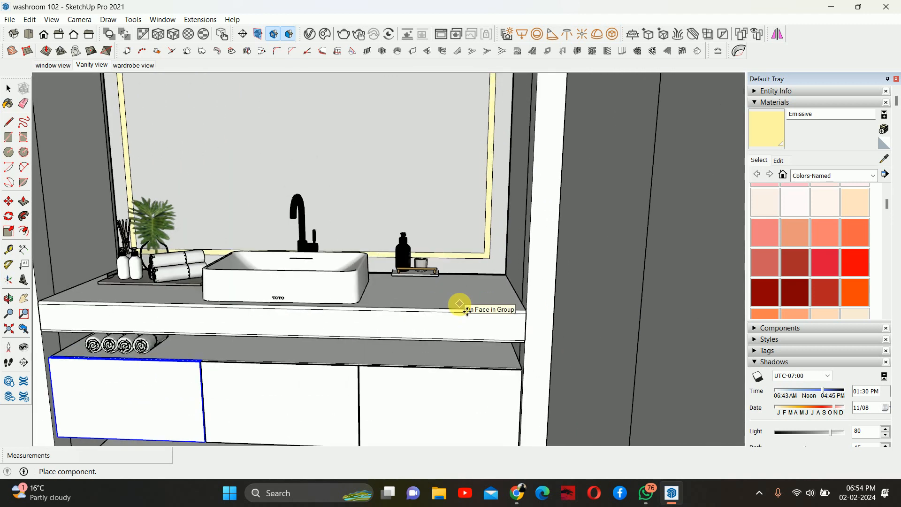
click(459, 304)
- Move the BANDEJA+27 tray toward the back right corner of the countertop
middle_drag(413, 304, 386, 296)
shift+middle_drag(319, 317, 382, 263)
click(382, 263)
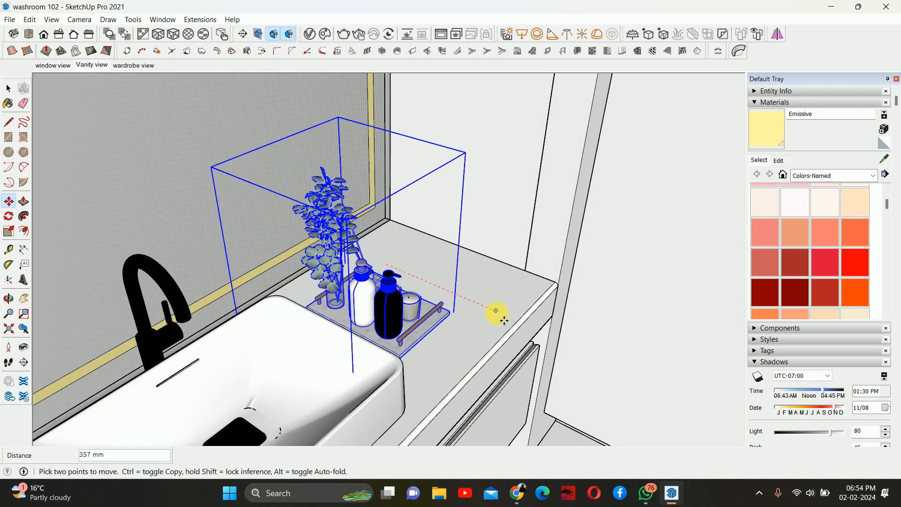
click(500, 314)
middle_drag(500, 314, 345, 259)
key(space)
- Rotate the BANDEJA+27 tray 90 degrees on the countertop
scroll(291, 235, up, 4)
middle_drag(292, 235, 251, 245)
scroll(276, 296, up, 2)
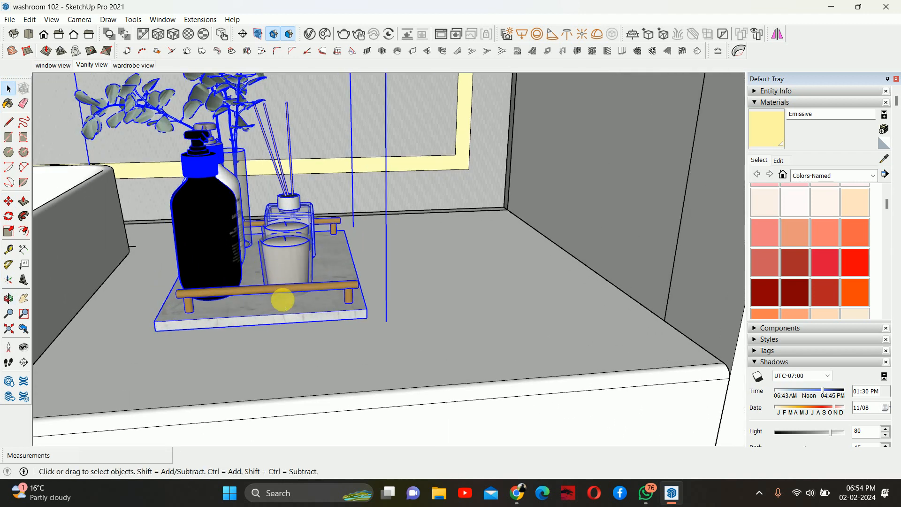
key(q)
scroll(285, 281, up, 2)
click(307, 301)
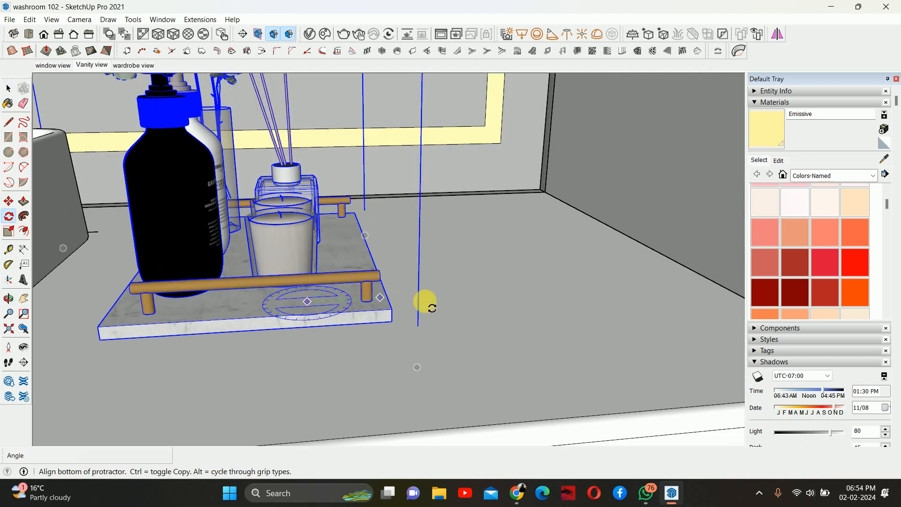
click(461, 304)
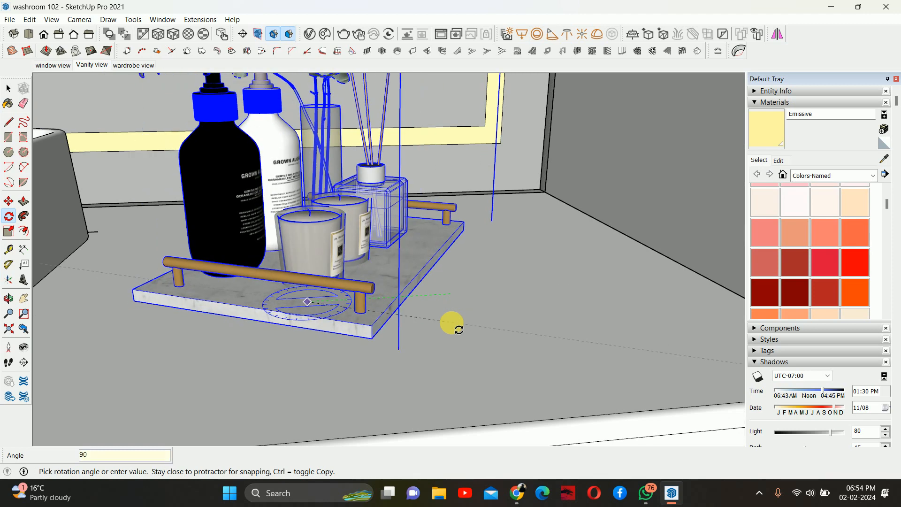
click(451, 324)
scroll(441, 305, down, 5)
key(space)
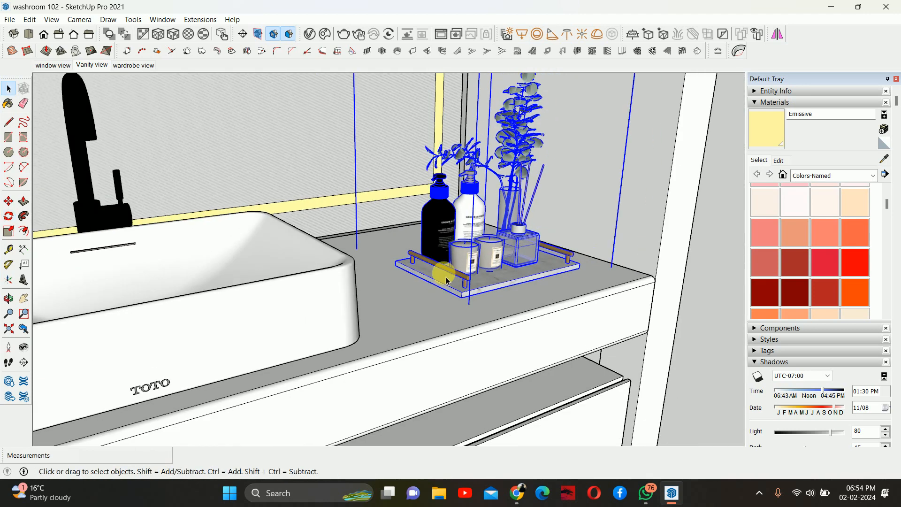
- Examine the rotated tray and its bottles, candles and plant up close on the countertop
scroll(446, 281, down, 5)
mouse_move(418, 287)
middle_down()
mouse_move(382, 302)
mouse_move(446, 311)
mouse_move(468, 300)
mouse_move(427, 284)
middle_up()
scroll(427, 285, down, 3)
middle_drag(457, 310, 502, 367)
scroll(489, 344, up, 3)
scroll(513, 331, up, 6)
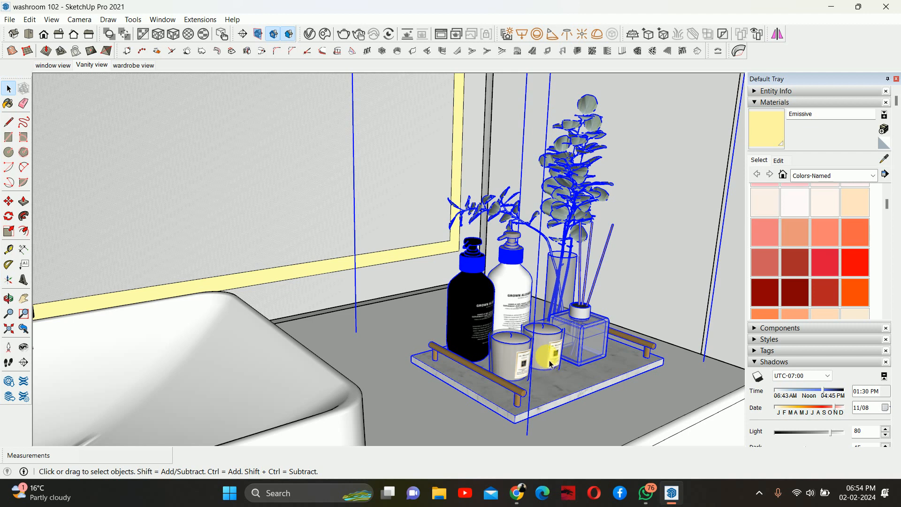
middle_drag(550, 363, 552, 350)
scroll(553, 347, up, 3)
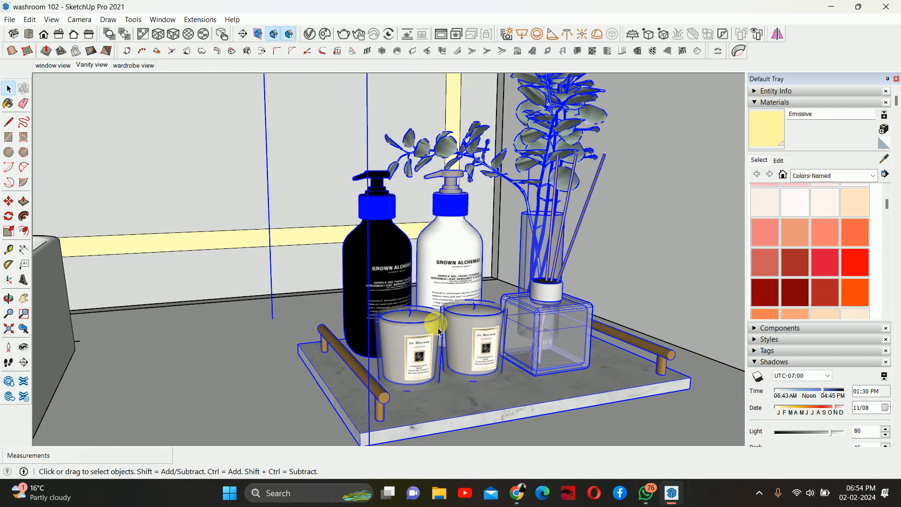
scroll(393, 318, up, 2)
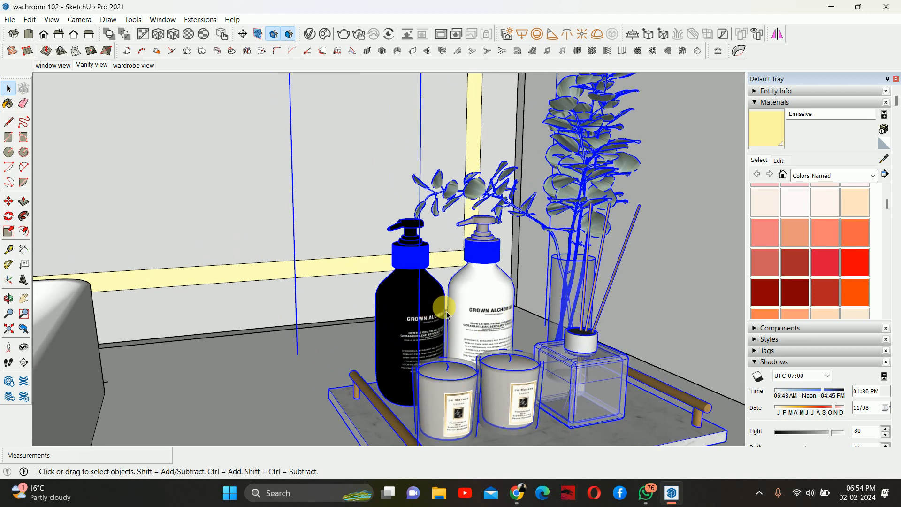
scroll(446, 314, down, 2)
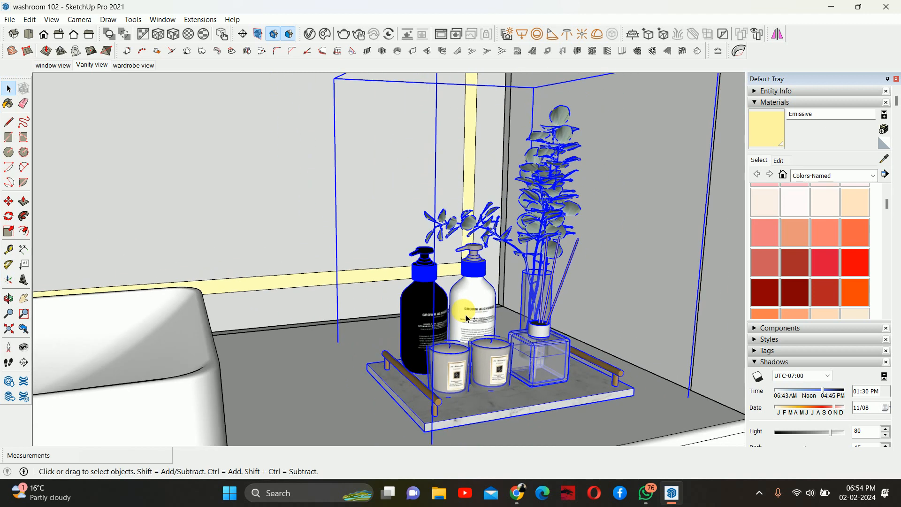
scroll(557, 307, down, 1)
scroll(561, 307, up, 3)
- Move the tray closer to the back wall in the right corner of the countertop
middle_drag(565, 312, 616, 370)
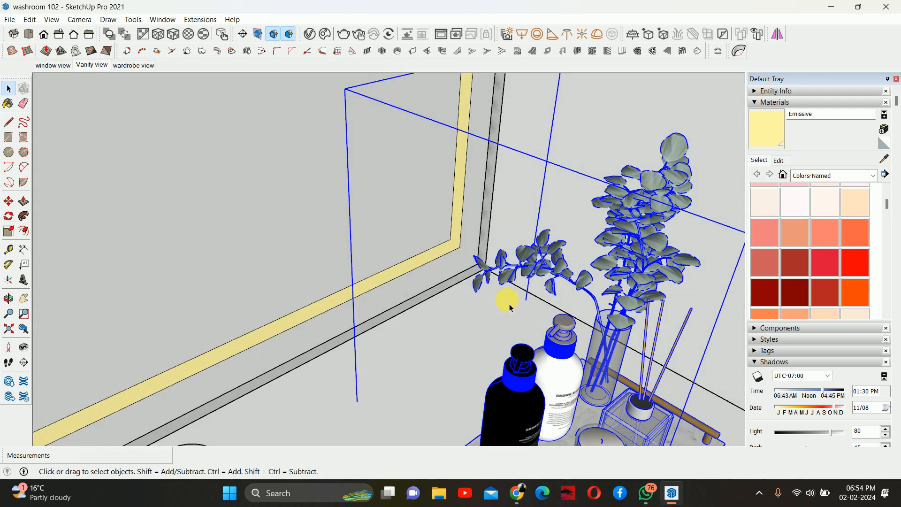
middle_drag(510, 308, 471, 281)
scroll(466, 322, up, 3)
key(m)
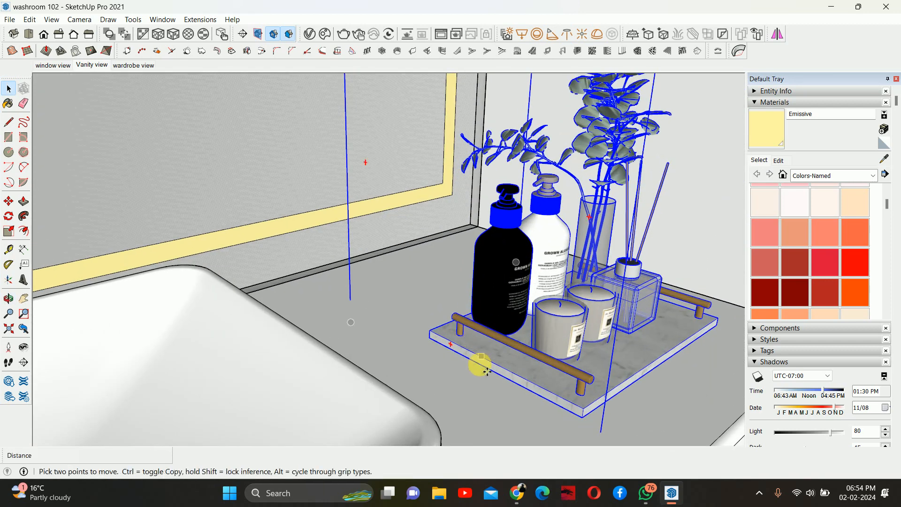
drag(522, 389, 446, 350)
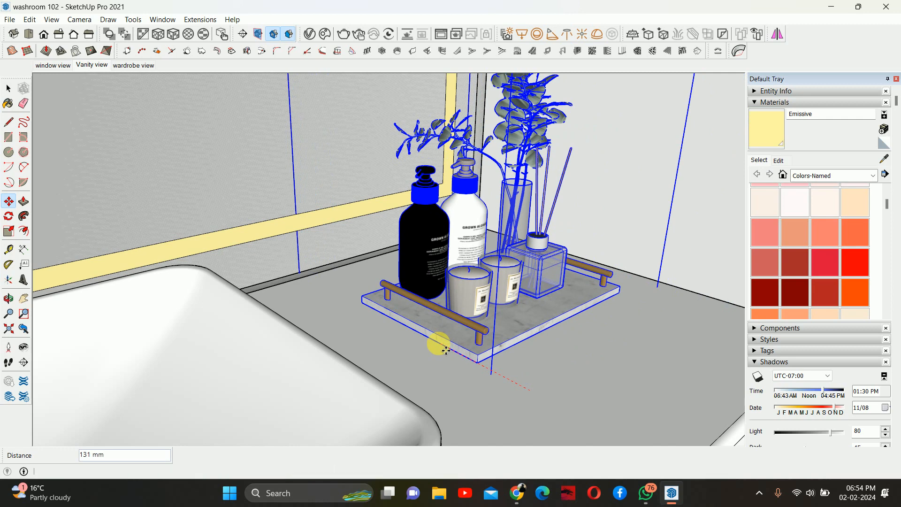
middle_drag(531, 371, 502, 350)
scroll(386, 324, down, 3)
key(space)
- Inspect the left towel tray and the countertop corner behind it
scroll(502, 351, down, 2)
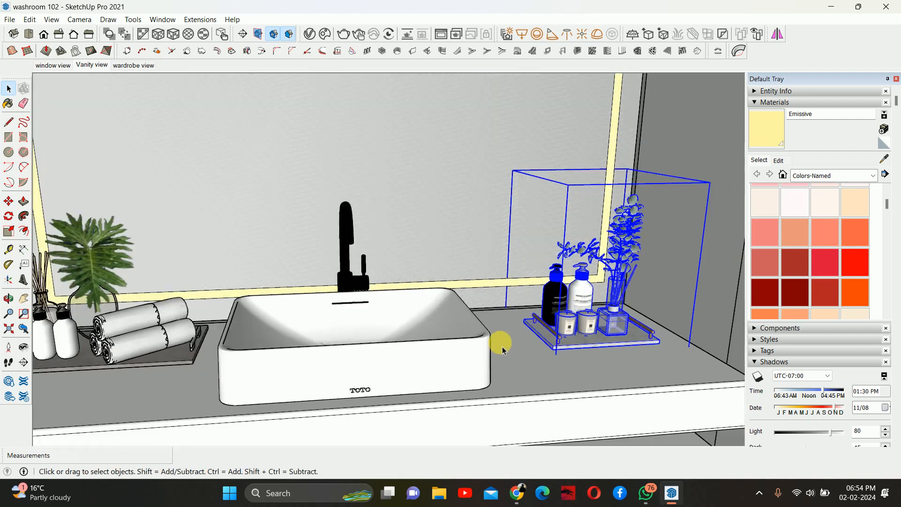
scroll(502, 349, down, 2)
mouse_move(396, 342)
middle_down()
mouse_move(453, 346)
mouse_move(385, 334)
middle_up()
shift+middle_drag(227, 346, 101, 268)
scroll(246, 344, up, 5)
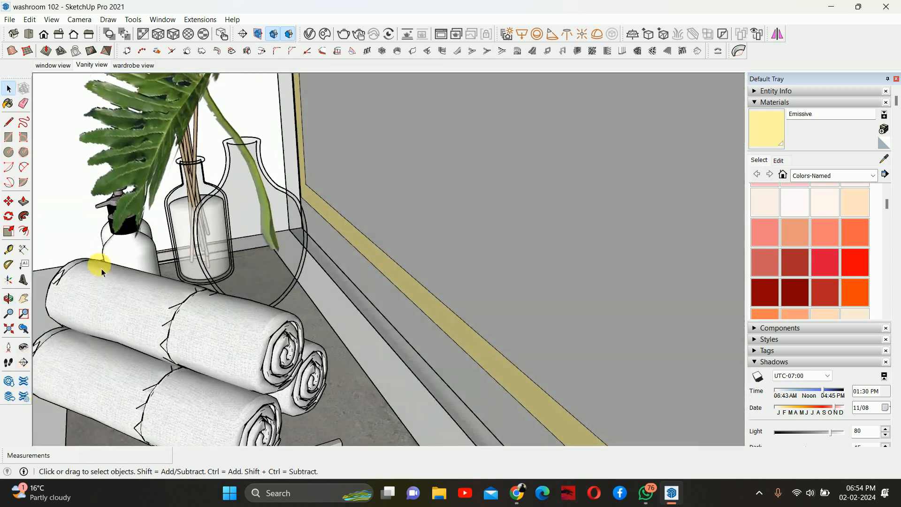
scroll(188, 271, up, 4)
middle_drag(226, 273, 435, 250)
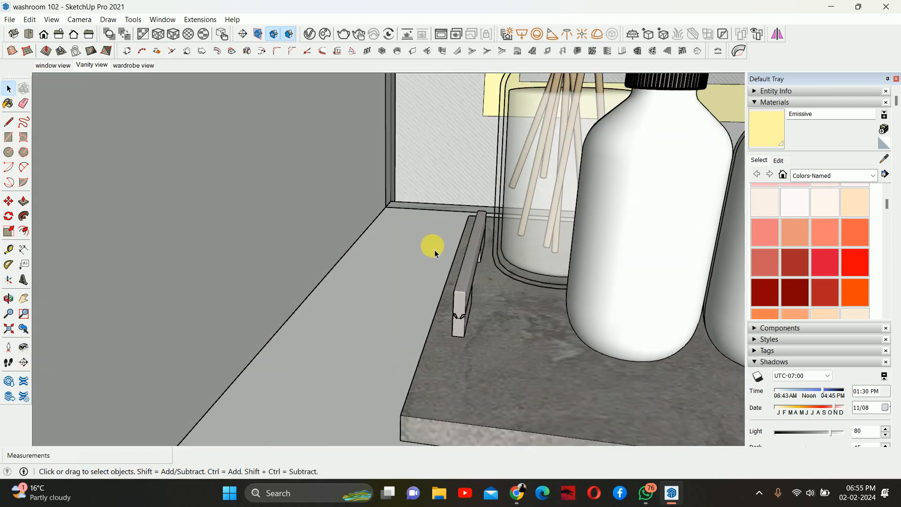
scroll(435, 253, down, 8)
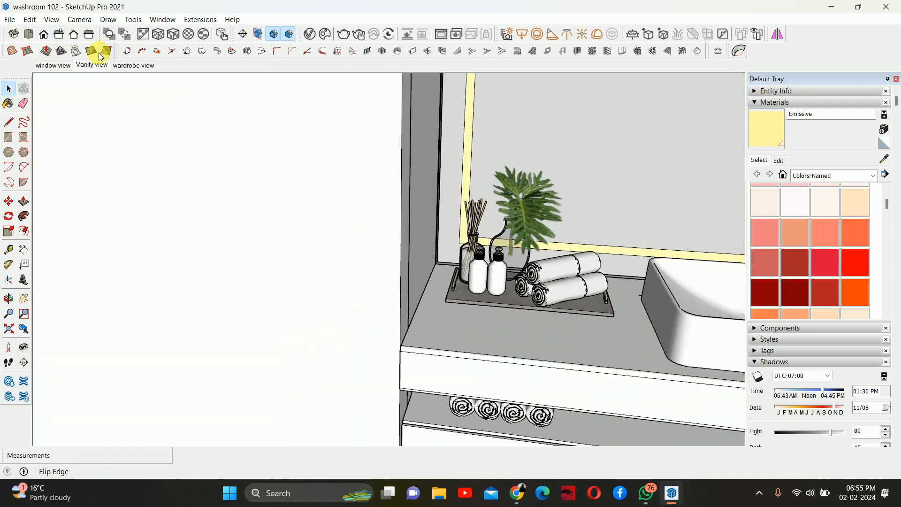
- Return to the Vanity view scene and check the V-Ray render of the vanity accessories
click(85, 66)
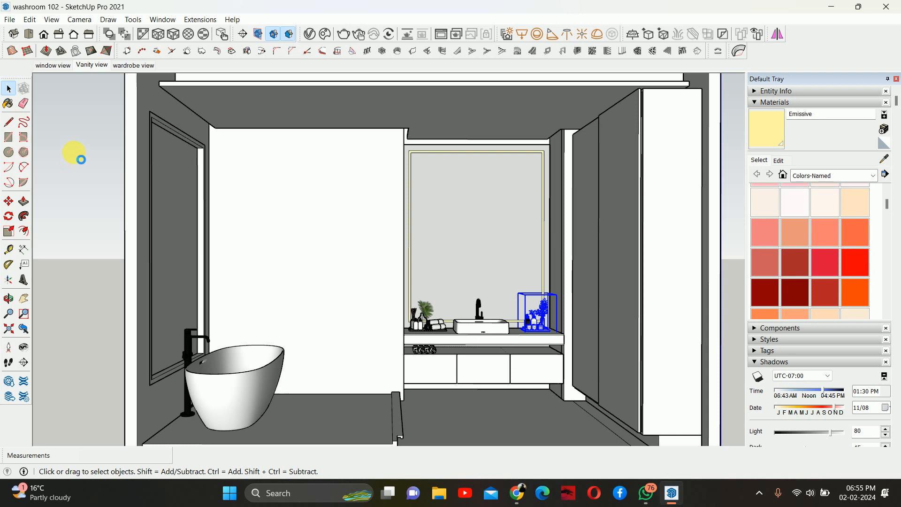
scroll(476, 253, up, 5)
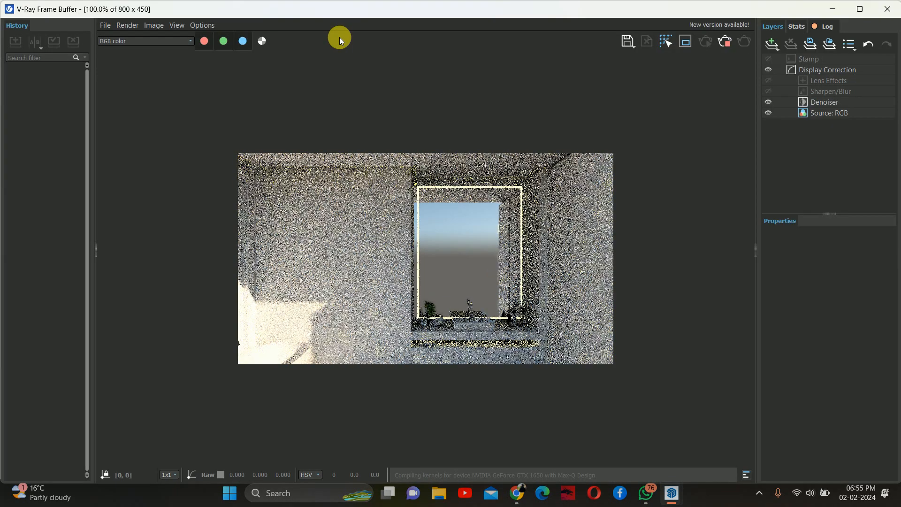
scroll(526, 315, up, 1)
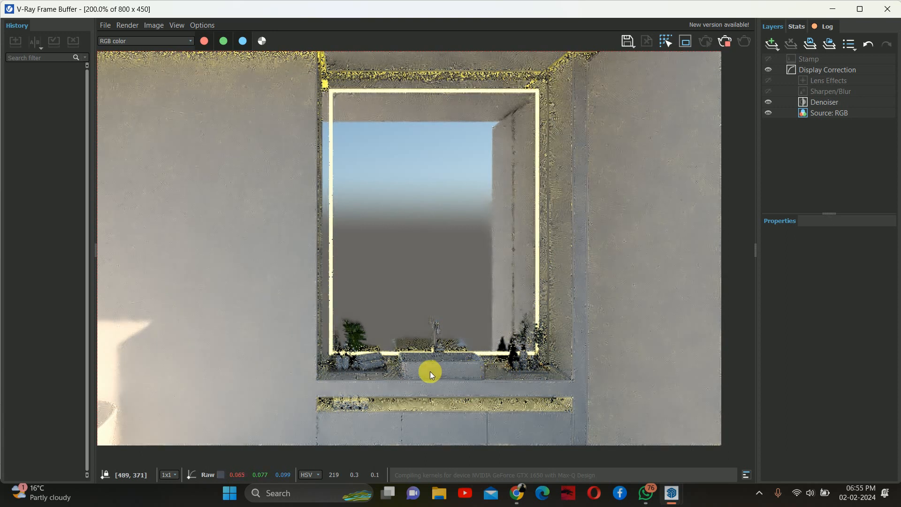
scroll(469, 374, up, 1)
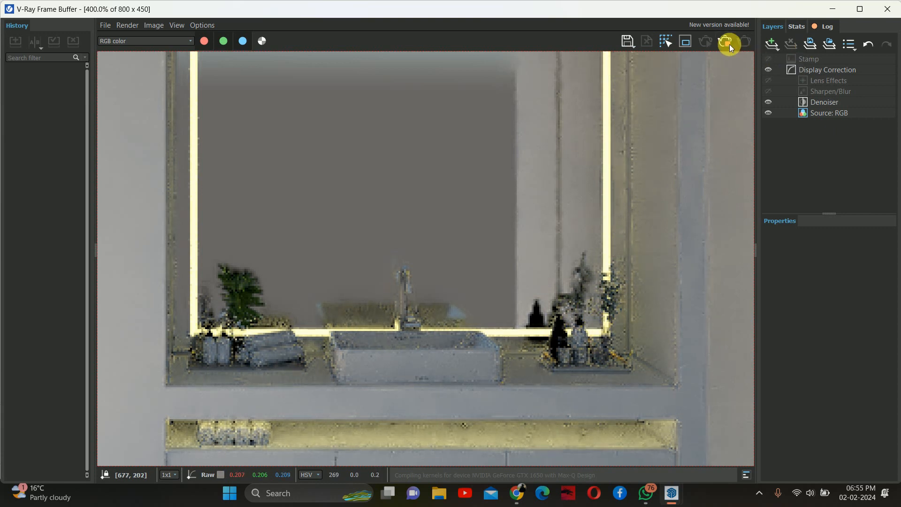
click(878, 13)
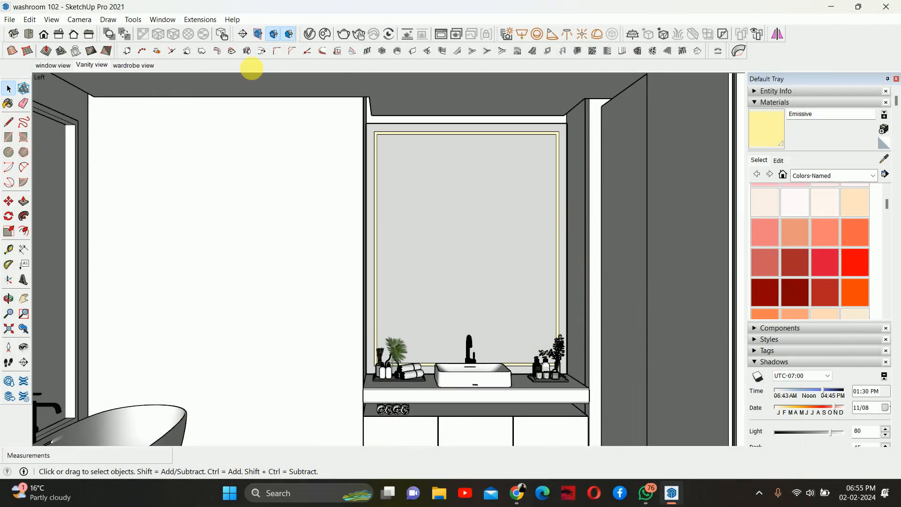
- Import the skp31A6+(1) towel model from the Downloads folder
click(11, 21)
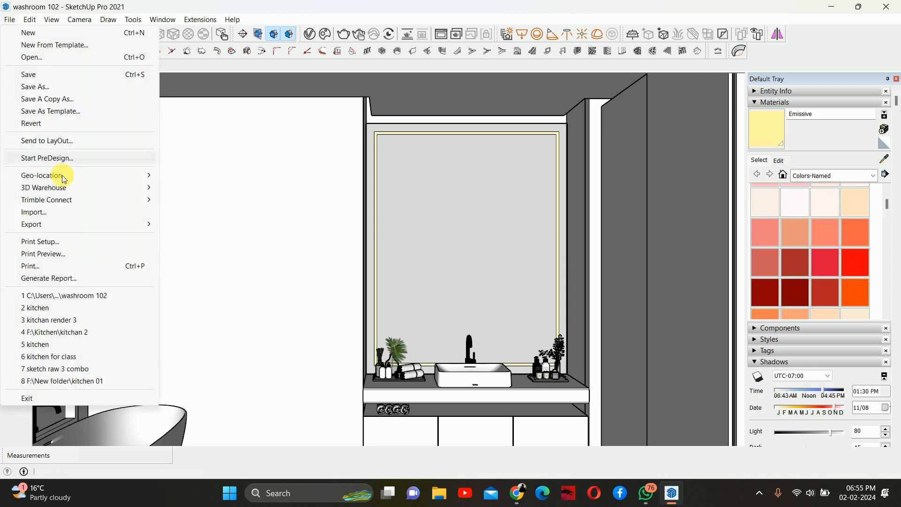
click(59, 210)
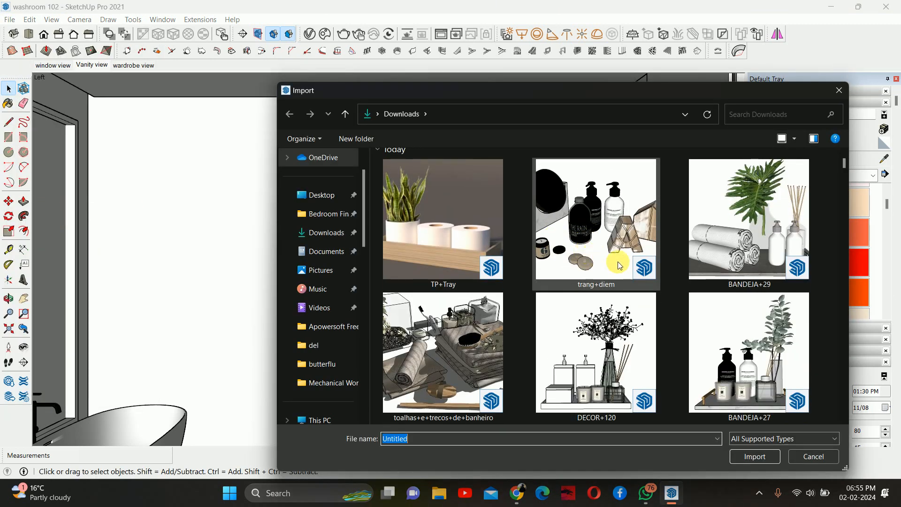
scroll(650, 265, down, 5)
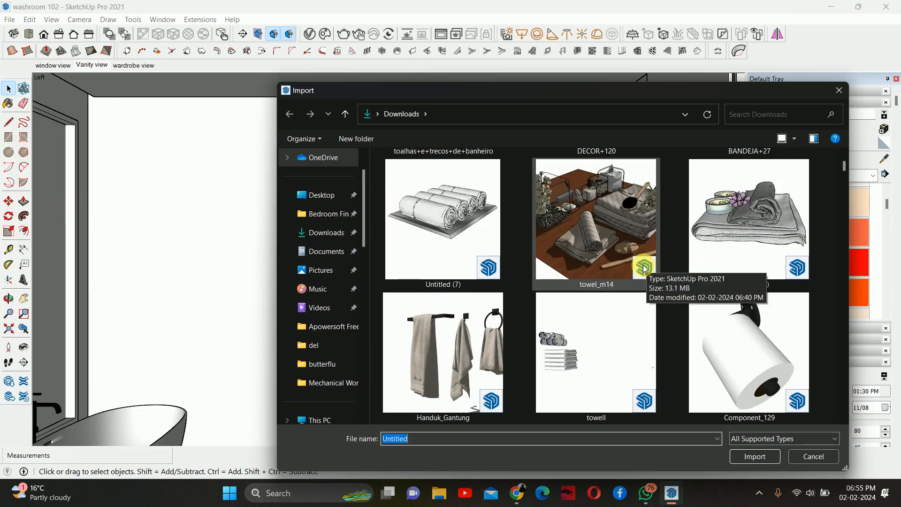
click(736, 241)
click(755, 456)
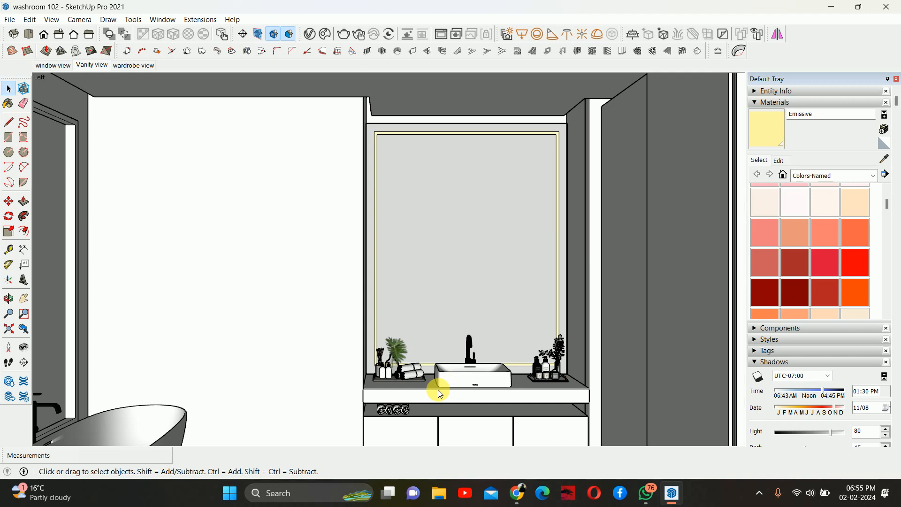
- Place the imported towel stack on the floor in front of the vanity cabinets
scroll(412, 380, down, 6)
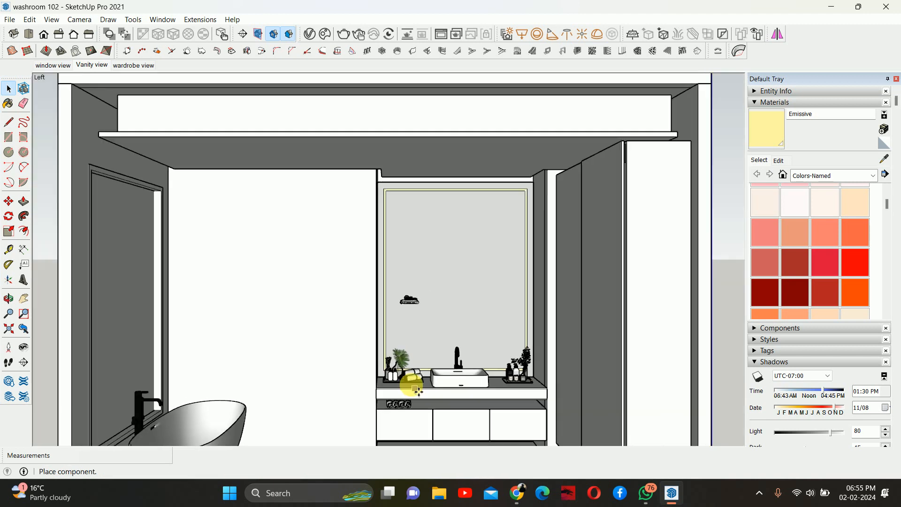
middle_drag(408, 373, 407, 441)
scroll(413, 434, down, 3)
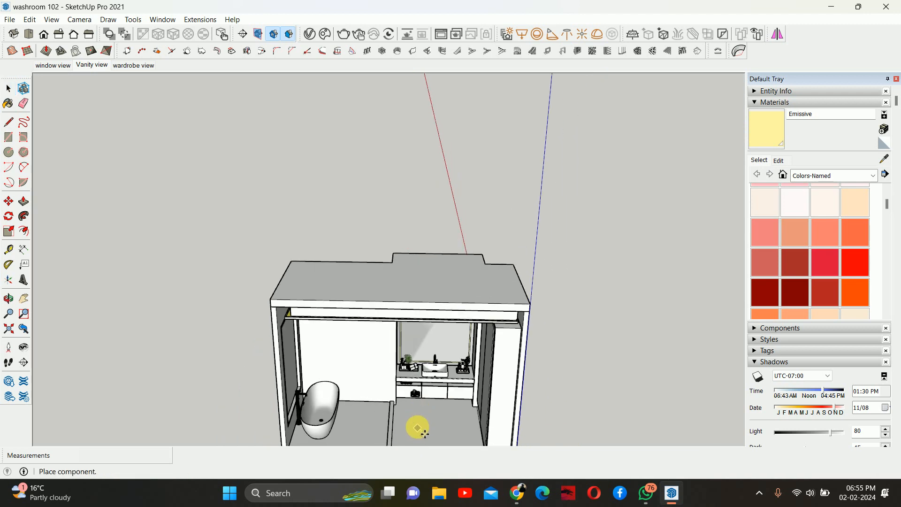
click(417, 428)
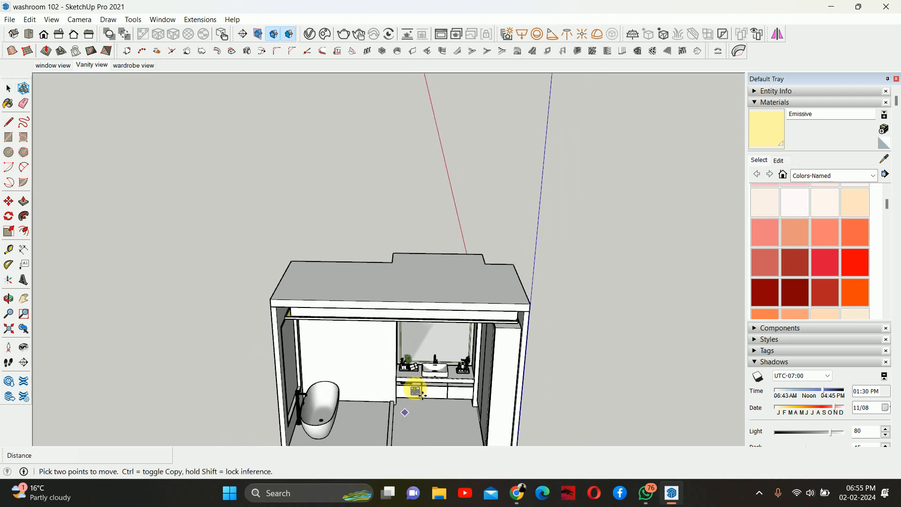
- Move the imported towel stack up onto the countertop in front of the left tray
scroll(458, 398, up, 10)
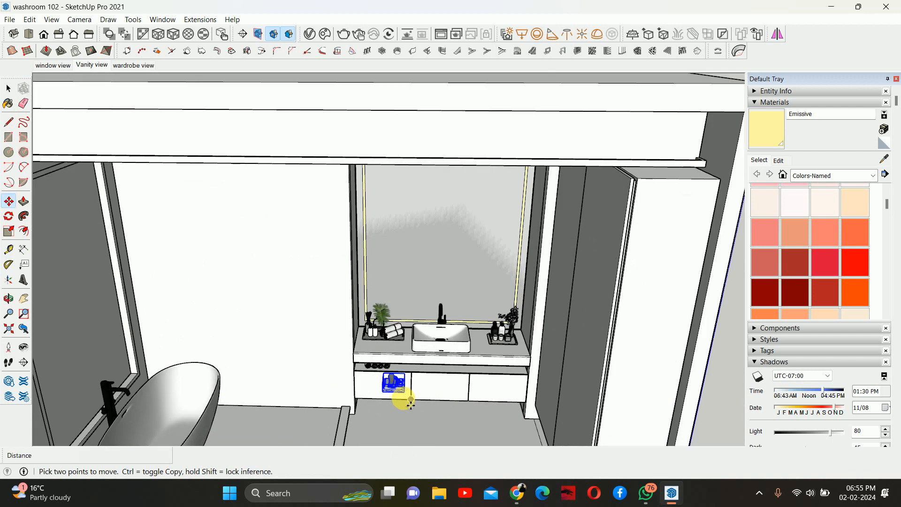
scroll(392, 368, up, 3)
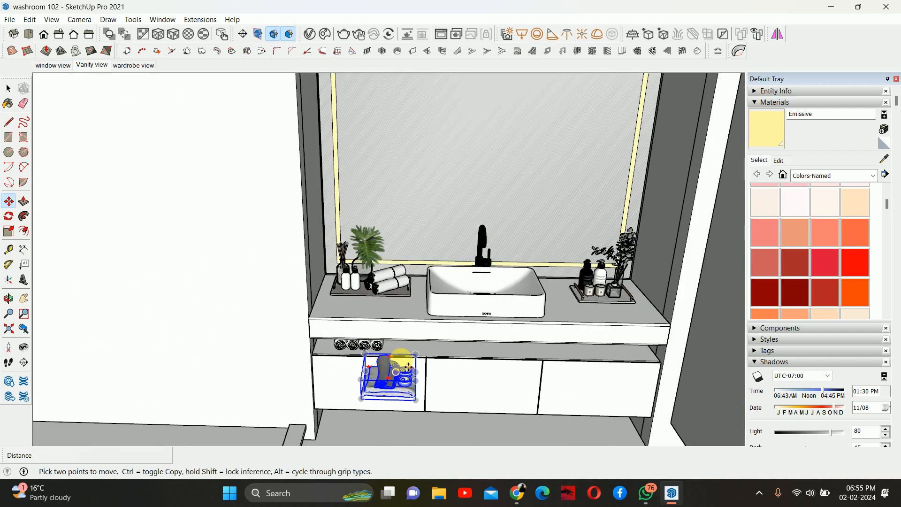
middle_drag(408, 367, 289, 324)
scroll(181, 346, up, 6)
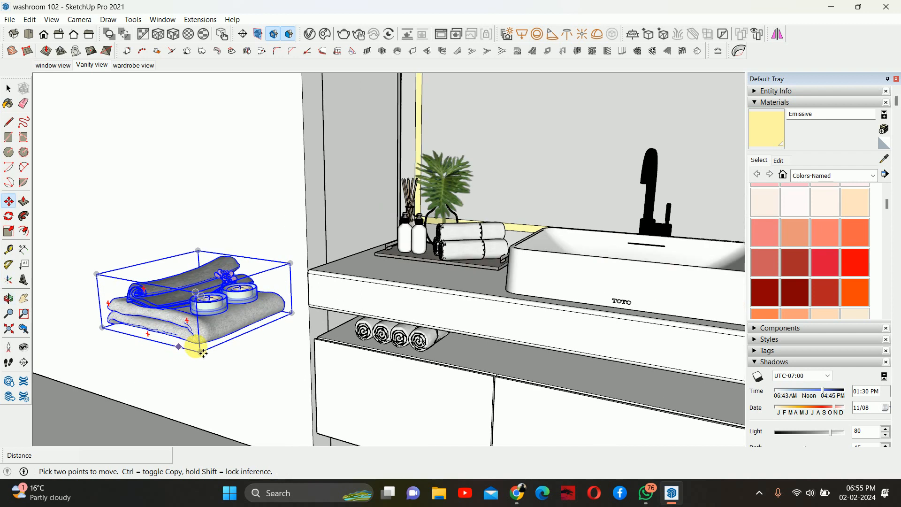
click(200, 351)
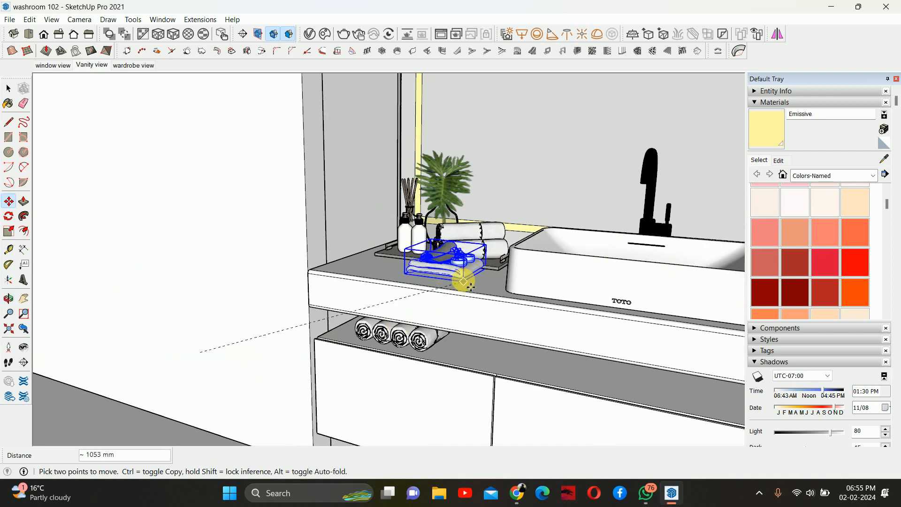
middle_drag(462, 281, 516, 333)
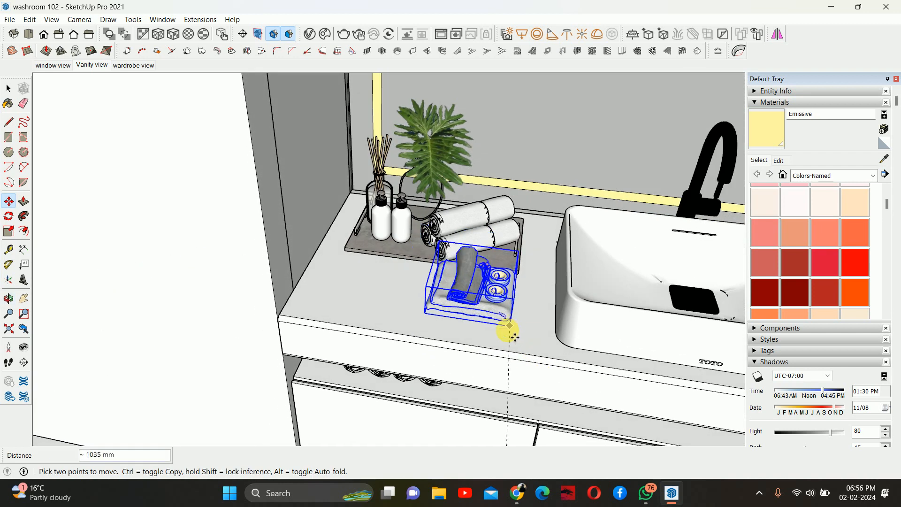
click(515, 337)
key(space)
- Rescale the towel stack on the countertop with the Scale tool
scroll(455, 240, up, 3)
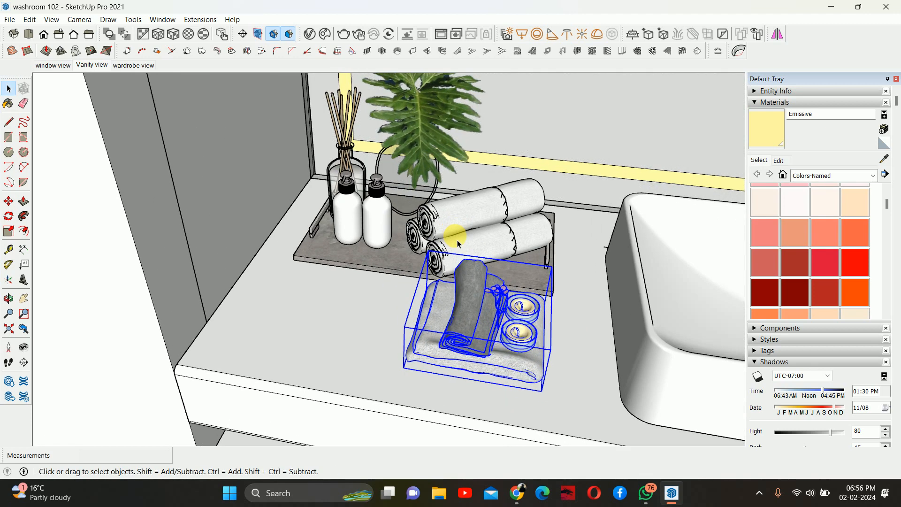
scroll(445, 213, down, 4)
middle_drag(450, 210, 471, 203)
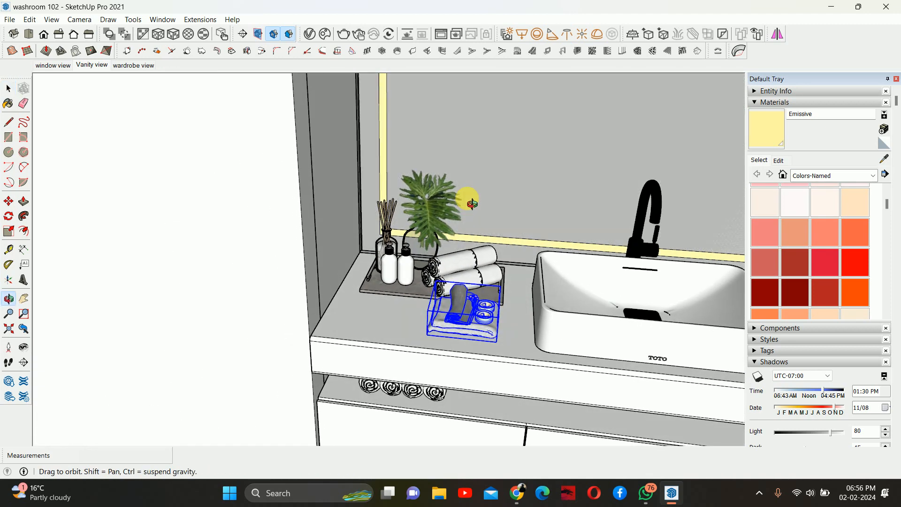
scroll(453, 260, up, 3)
middle_drag(497, 311, 462, 281)
middle_drag(455, 339, 572, 386)
key(s)
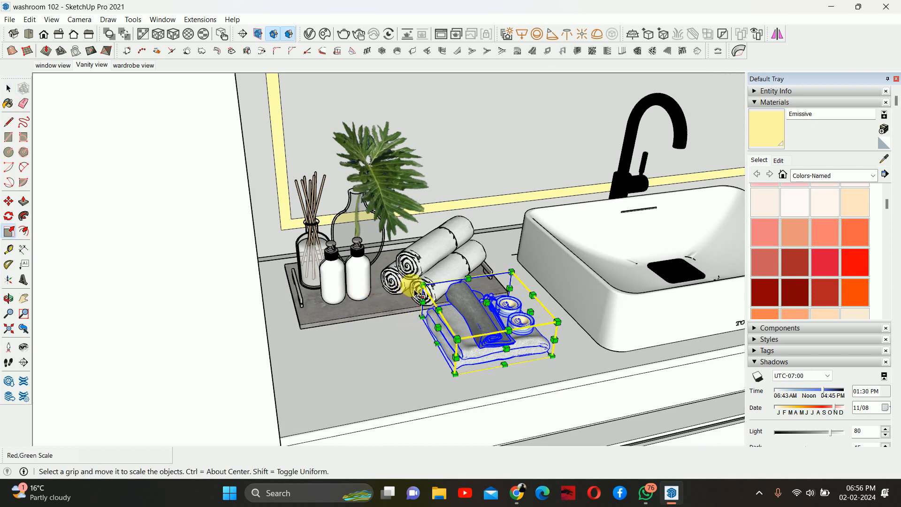
drag(420, 292, 387, 258)
middle_drag(499, 343, 440, 264)
key(space)
- Move the towel stack down so it rests on the countertop surface
scroll(478, 308, up, 3)
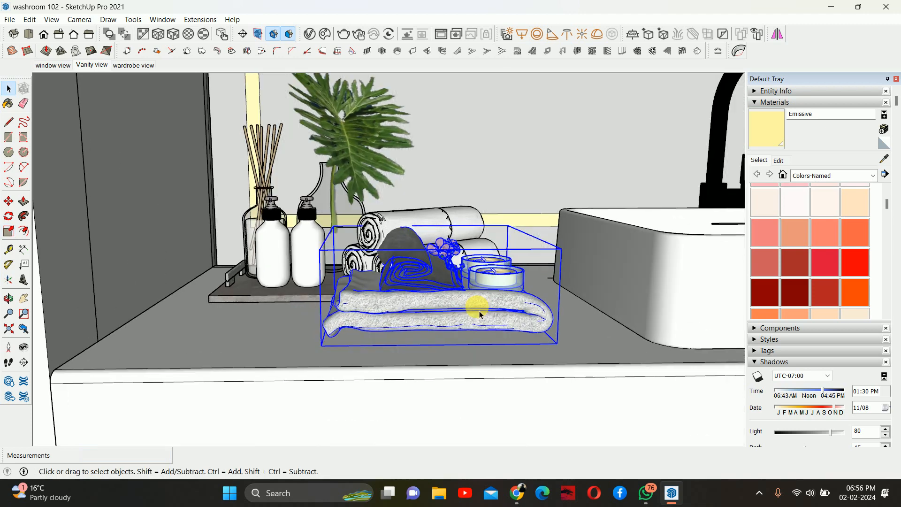
middle_drag(480, 310, 446, 308)
key(m)
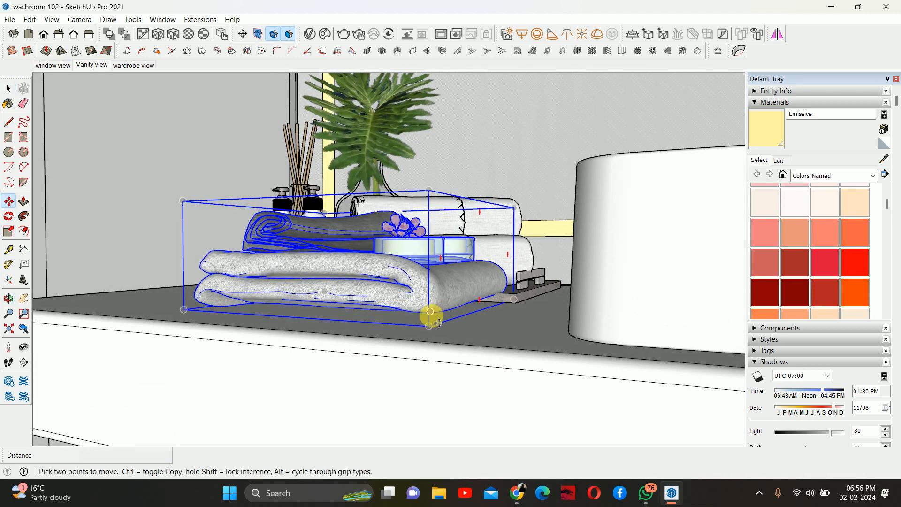
click(429, 312)
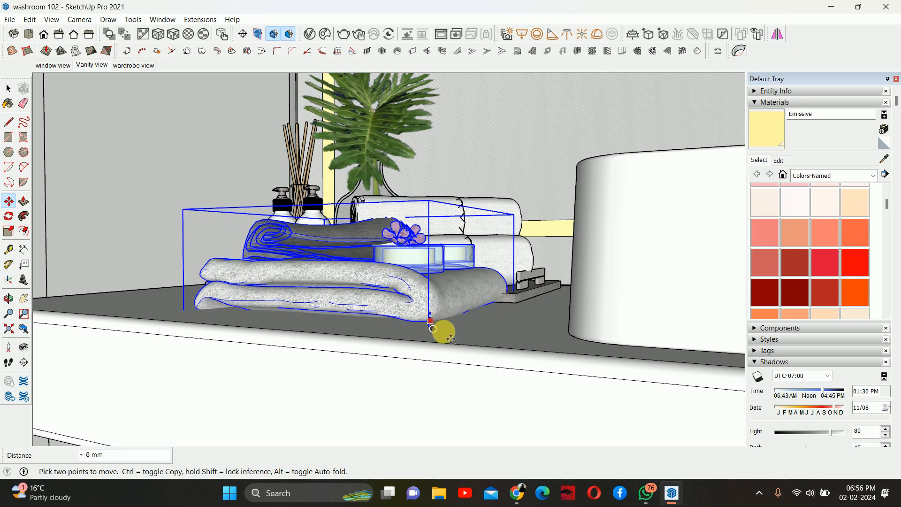
click(465, 332)
middle_drag(416, 307, 518, 372)
key(space)
scroll(474, 310, down, 5)
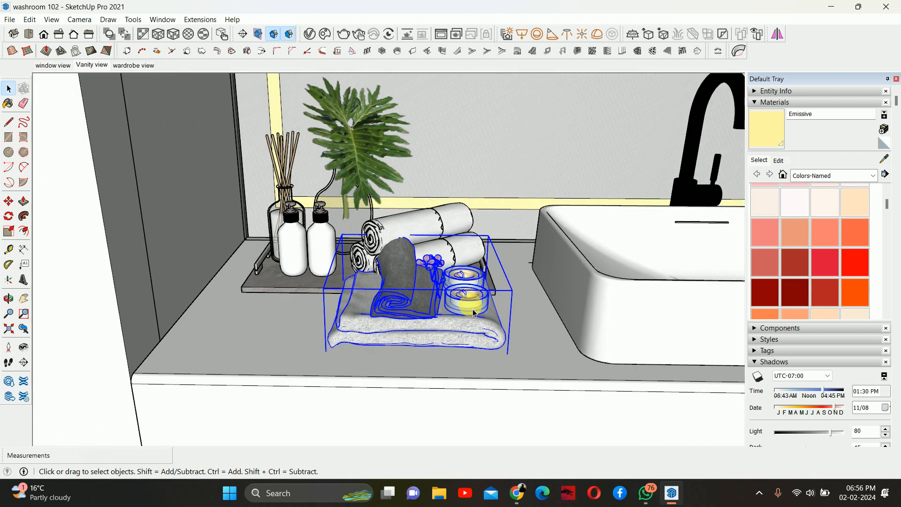
- Move the towel stack forward on the countertop, clear of the left tray
middle_drag(422, 319, 657, 339)
middle_drag(549, 340, 425, 368)
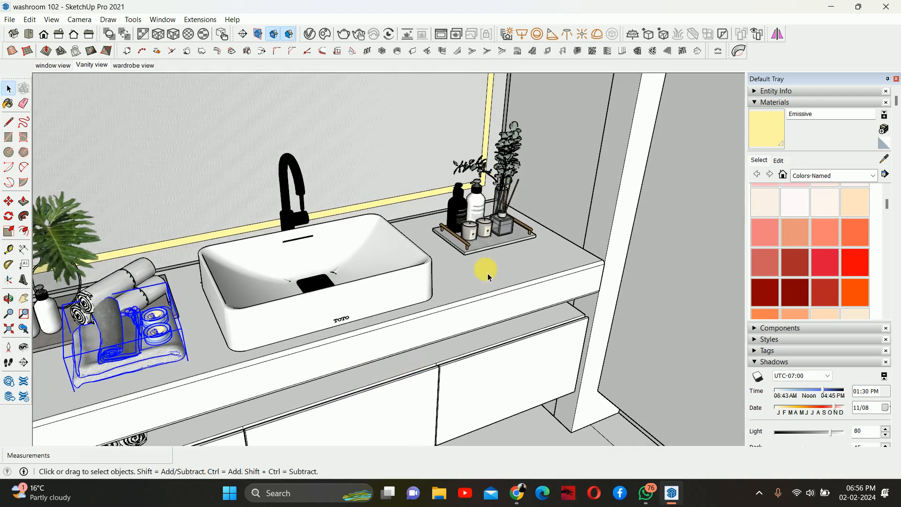
middle_drag(488, 277, 523, 291)
scroll(217, 321, up, 6)
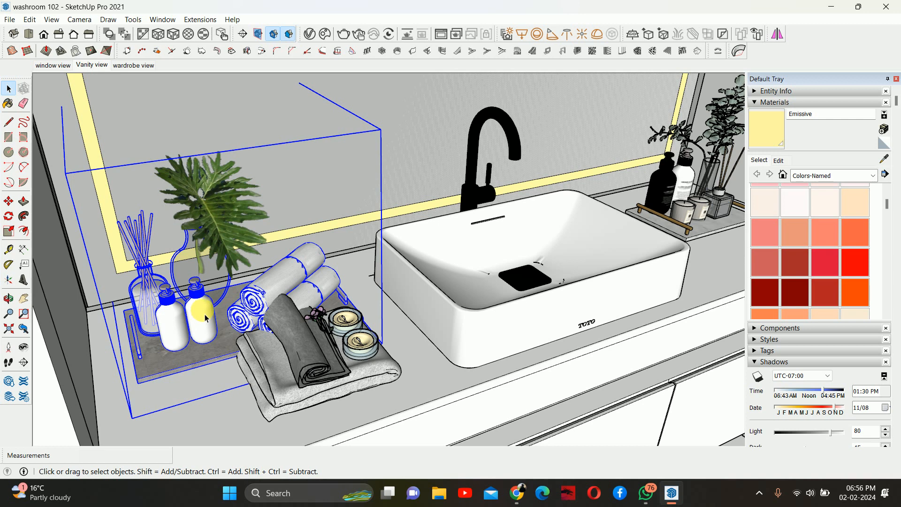
scroll(217, 314, down, 5)
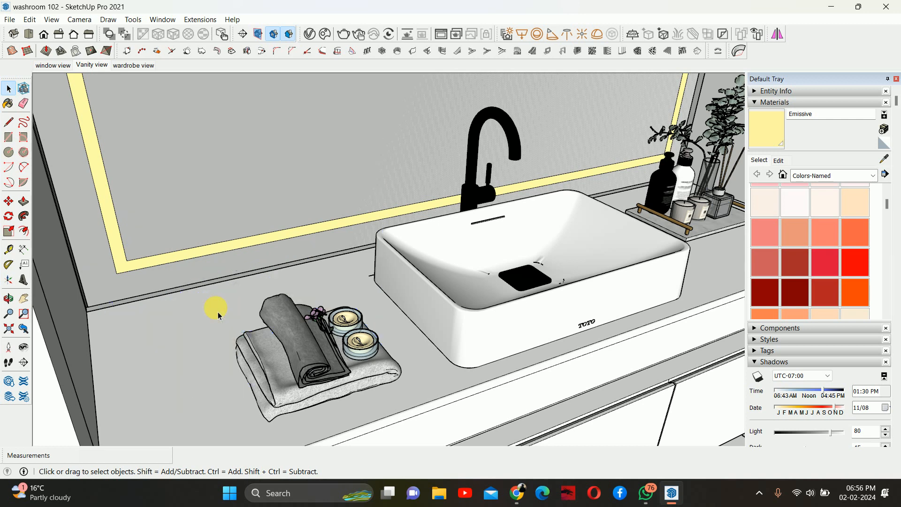
middle_drag(211, 305, 436, 324)
click(259, 333)
scroll(408, 400, up, 3)
key(m)
click(454, 401)
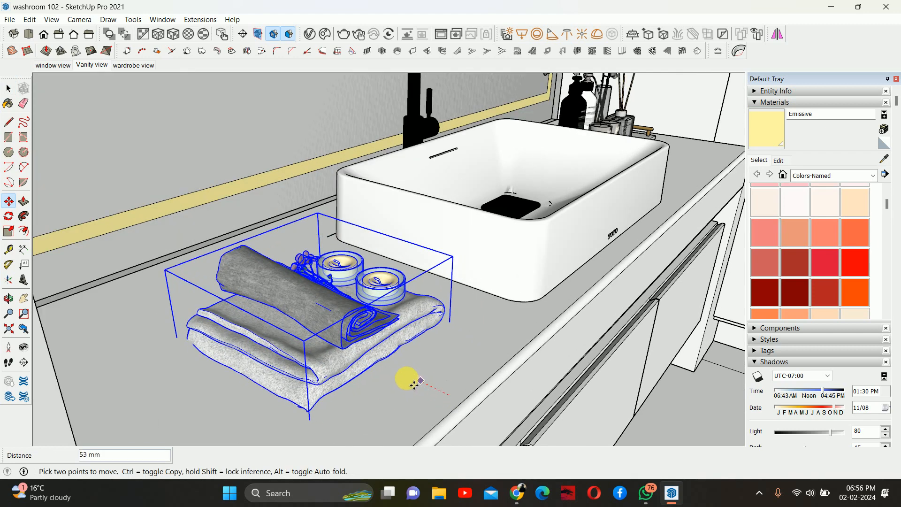
click(399, 374)
click(458, 353)
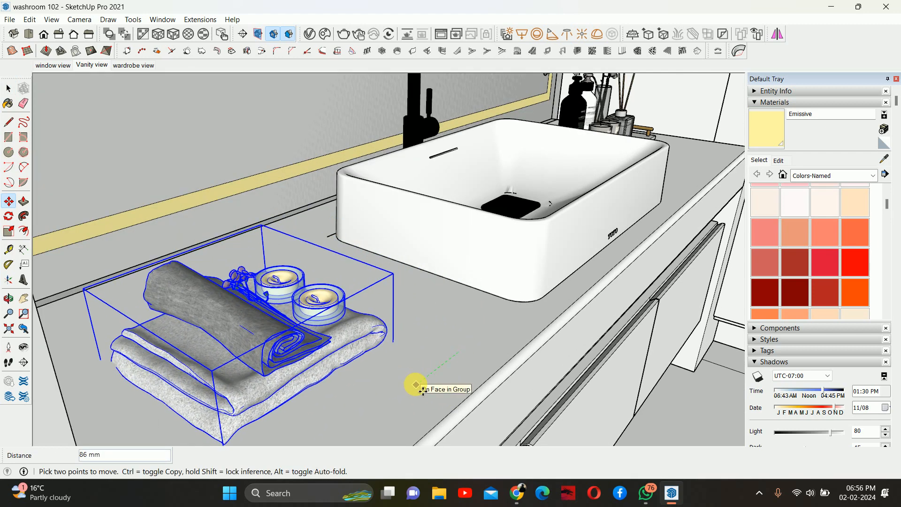
click(423, 382)
- Open the countertop towel stack and copy a single folded towel from it
middle_drag(424, 330, 245, 266)
scroll(346, 291, down, 3)
key(space)
scroll(331, 299, down, 2)
double_click(271, 264)
scroll(264, 268, up, 3)
click(264, 268)
key(Escape)
middle_drag(336, 299, 319, 246)
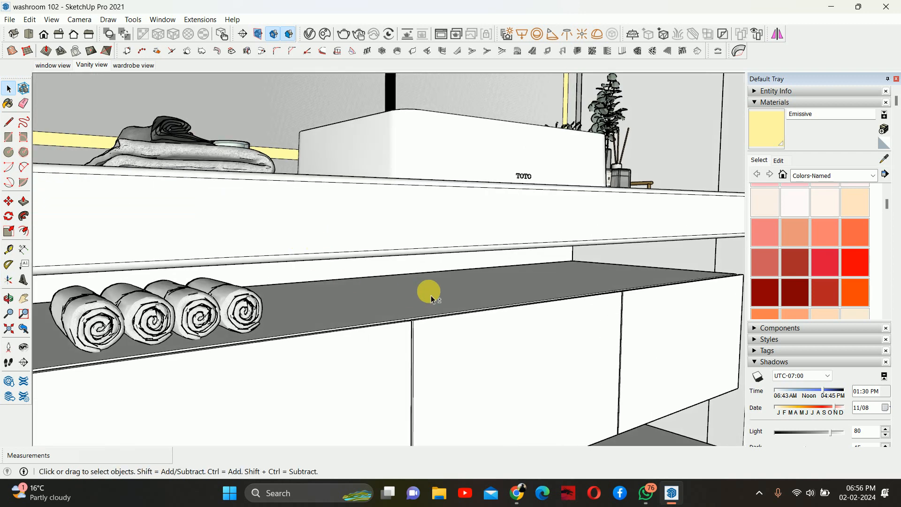
- Paste the folded towel onto the lower open shelf and lower it to rest on the shelf
middle_drag(431, 298, 358, 280)
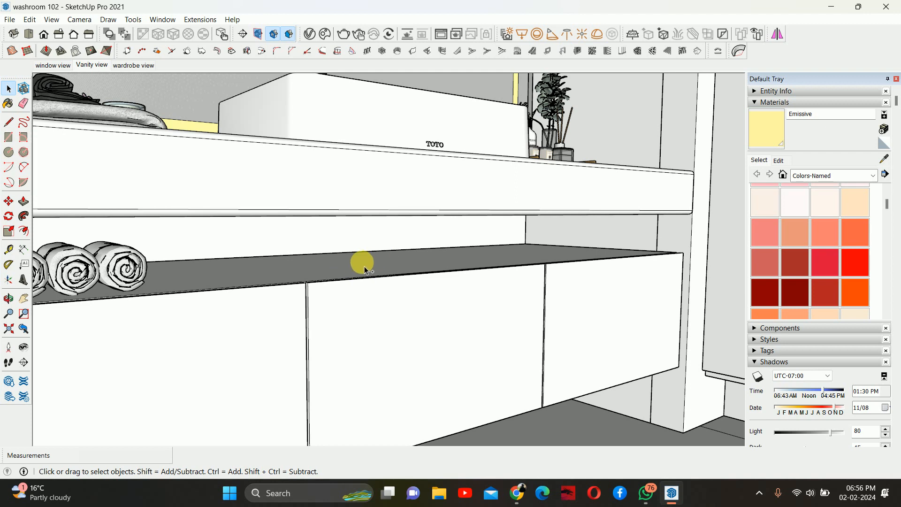
key(ctrl+v)
middle_drag(345, 254, 355, 263)
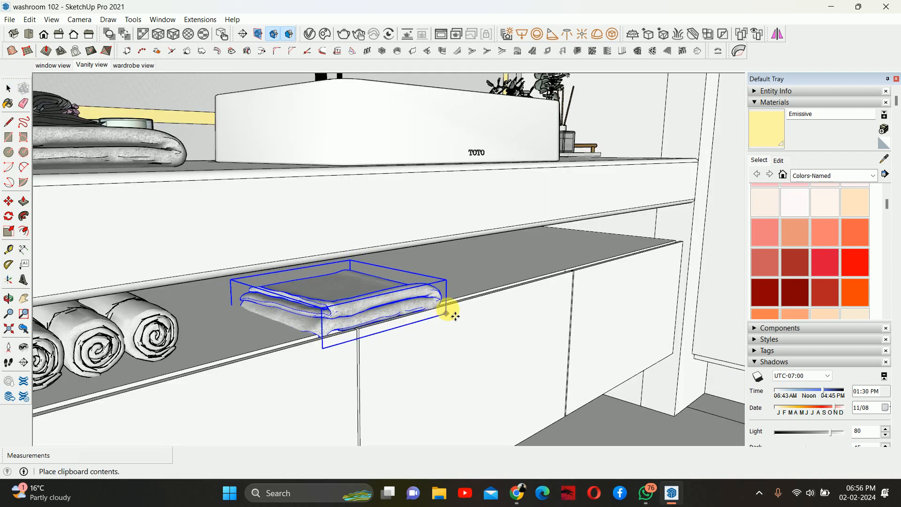
scroll(454, 290, up, 1)
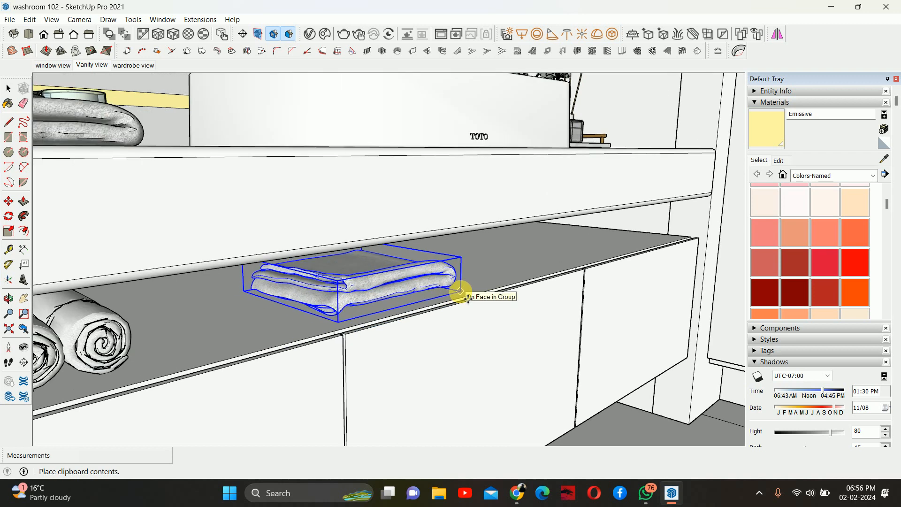
click(466, 298)
scroll(382, 301, up, 2)
middle_drag(489, 278, 253, 260)
scroll(420, 288, up, 1)
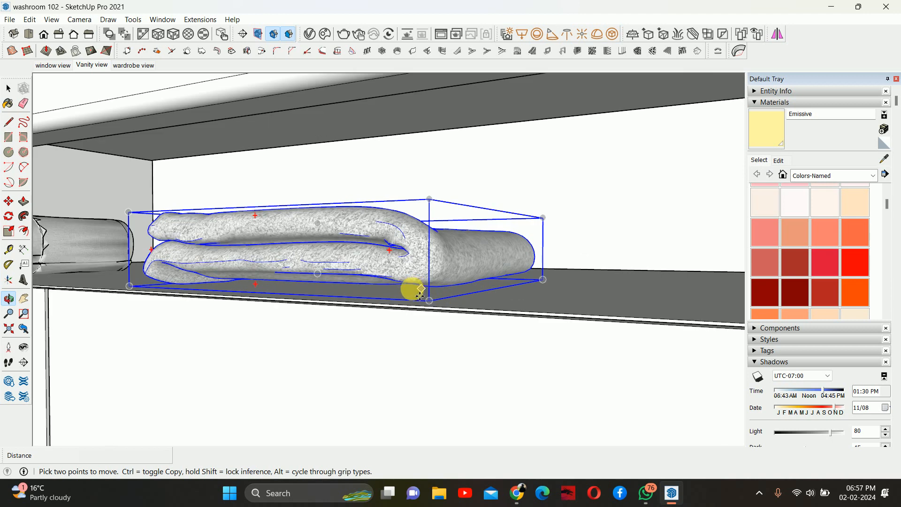
scroll(444, 300, up, 1)
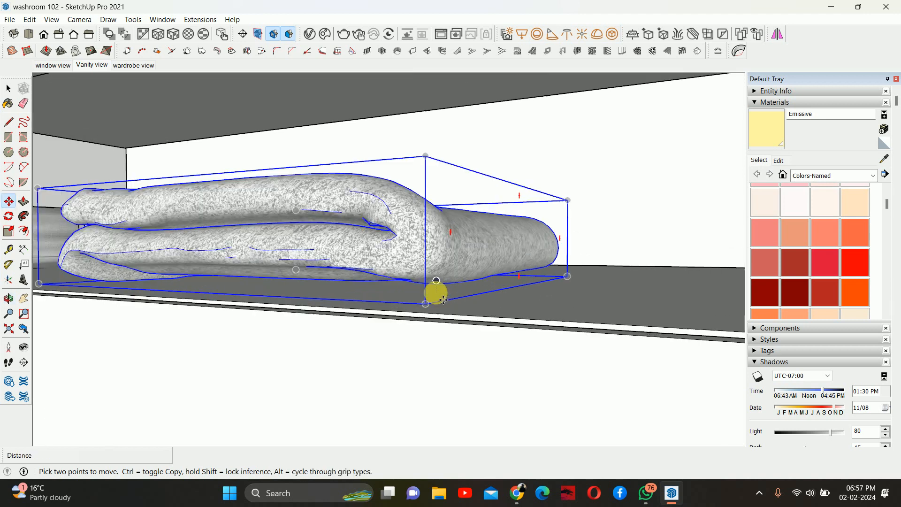
click(439, 293)
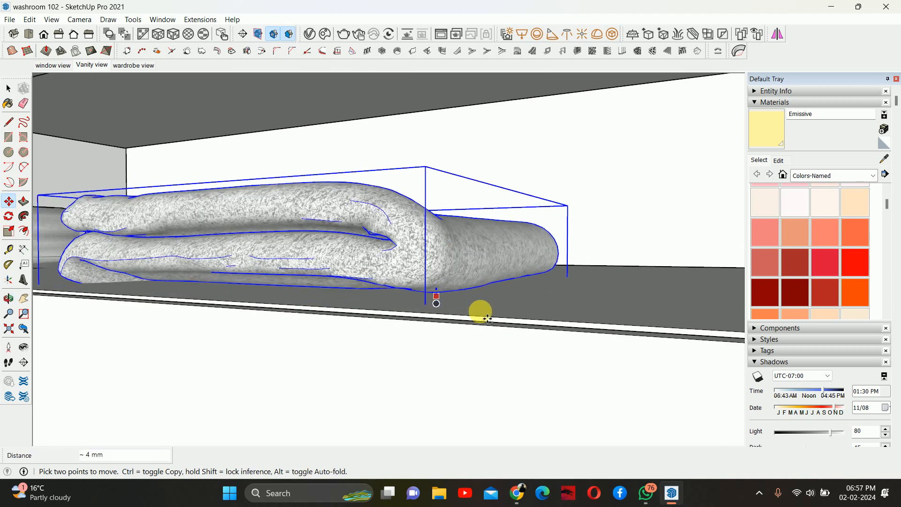
middle_drag(394, 297, 468, 322)
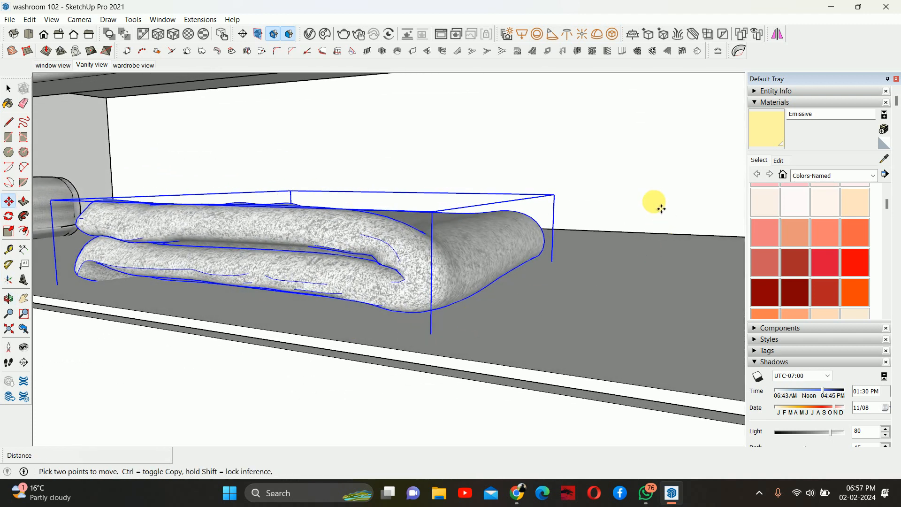
click(655, 203)
- Copy the towel upward and array it x2 to build a stack
key(ctrl)
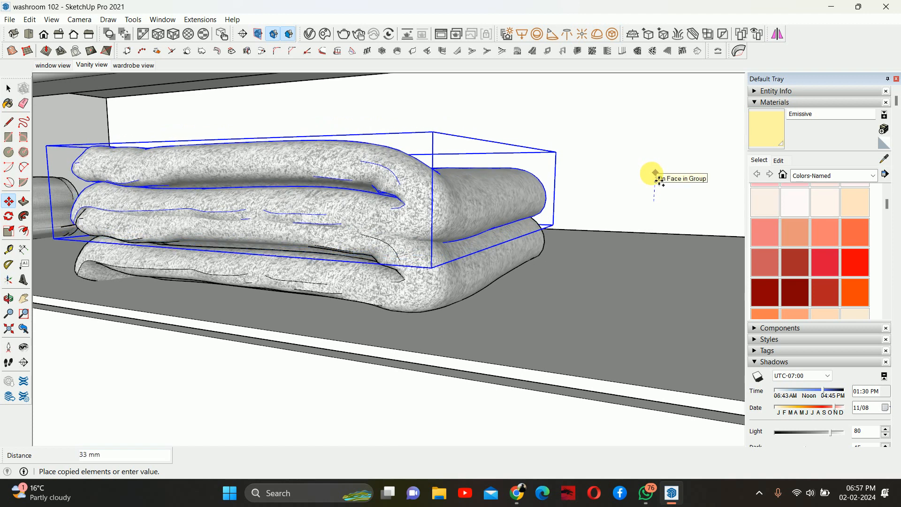
click(656, 180)
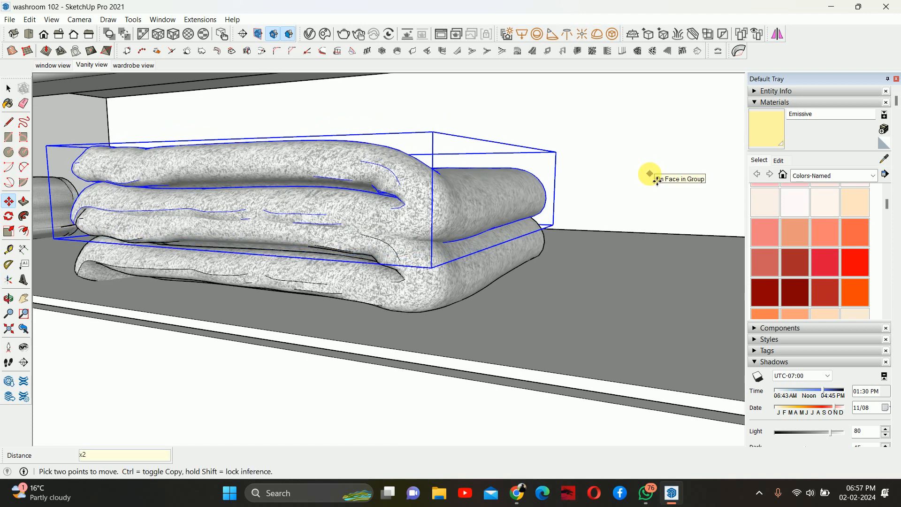
key(Return)
- Select the stacked towels on the lower shelf and make them a group
key(space)
scroll(581, 172, down, 5)
middle_drag(452, 183, 435, 239)
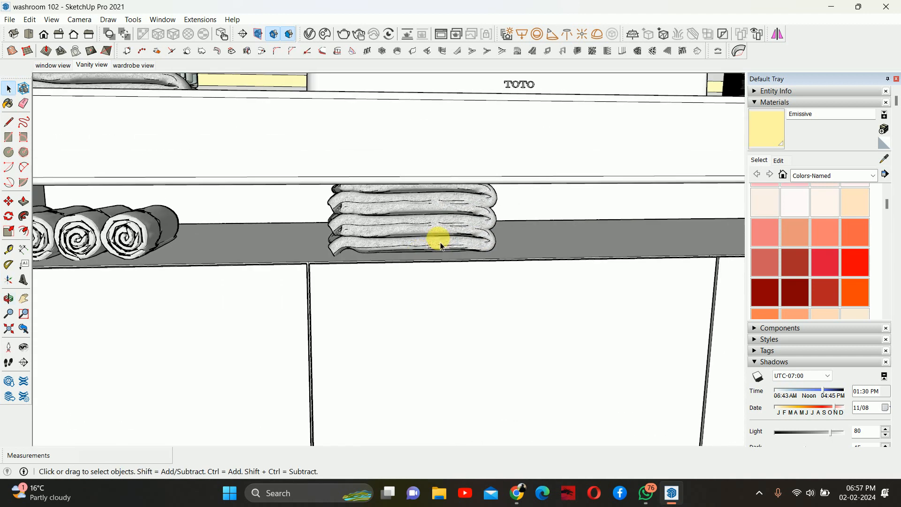
shift+click(438, 222)
shift+click(432, 203)
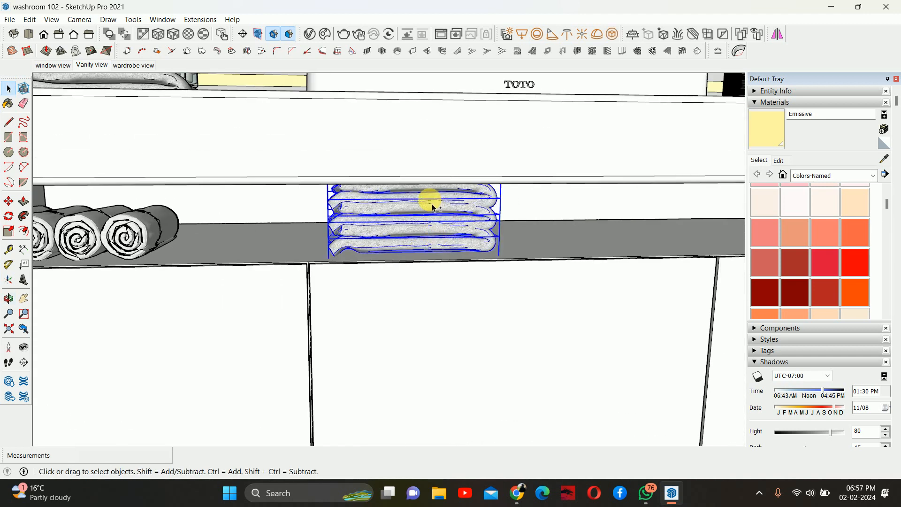
right_click(432, 206)
click(470, 306)
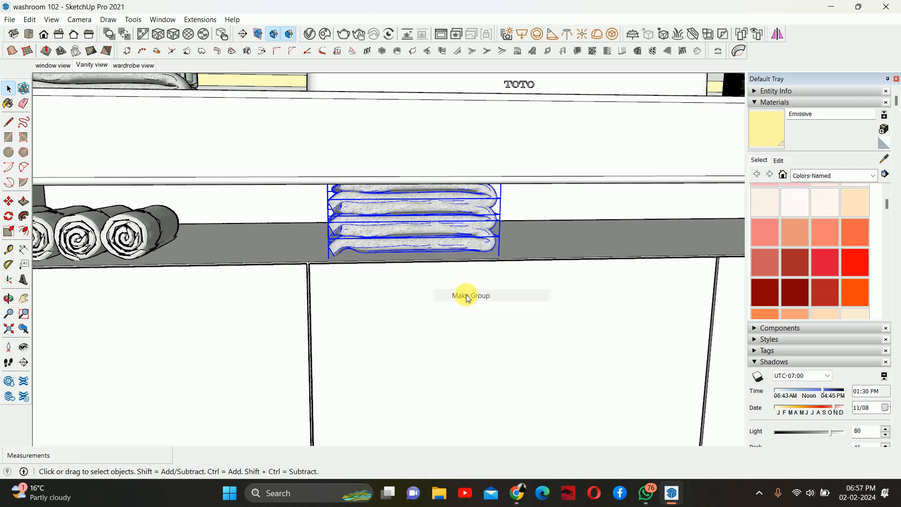
middle_drag(467, 294, 447, 325)
- Copy the towel stack group about 546 mm to the right along the shelf
key(m)
click(423, 352)
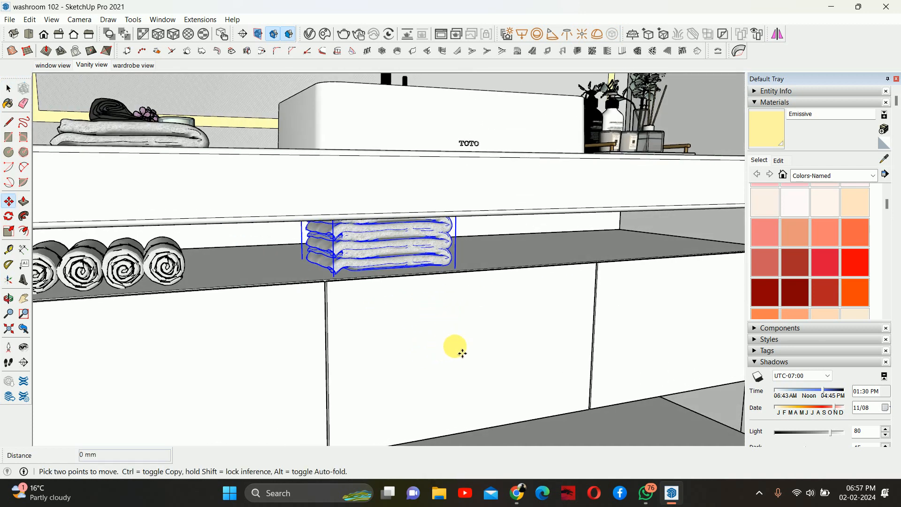
key(ctrl)
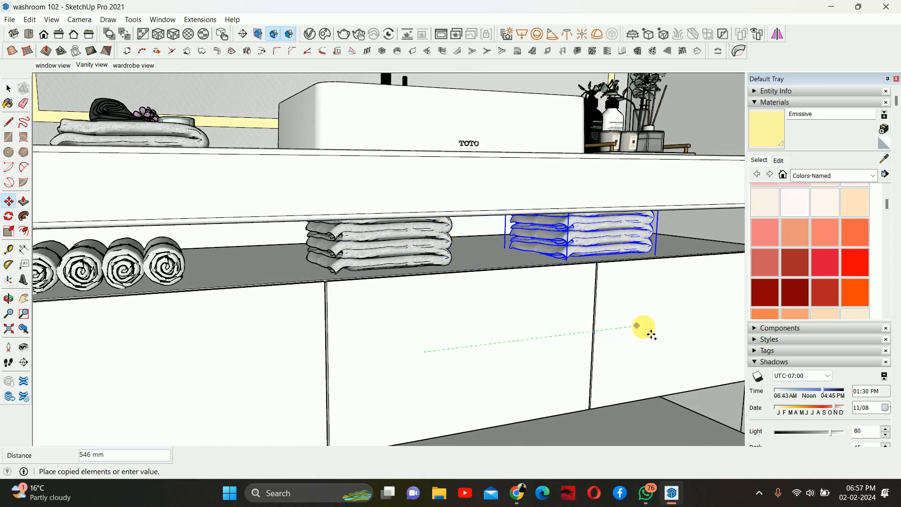
click(652, 325)
key(space)
scroll(621, 247, up, 4)
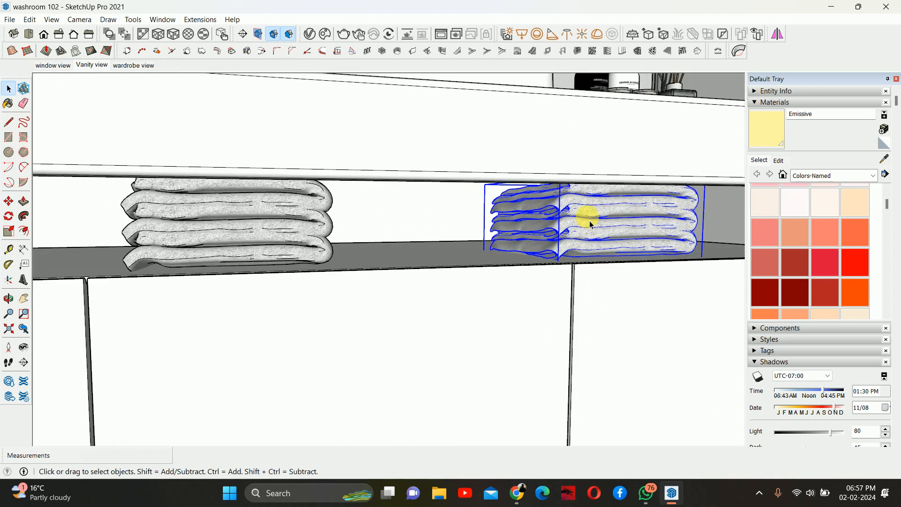
- Open the copied stack and delete its top towel
double_click(590, 214)
click(591, 198)
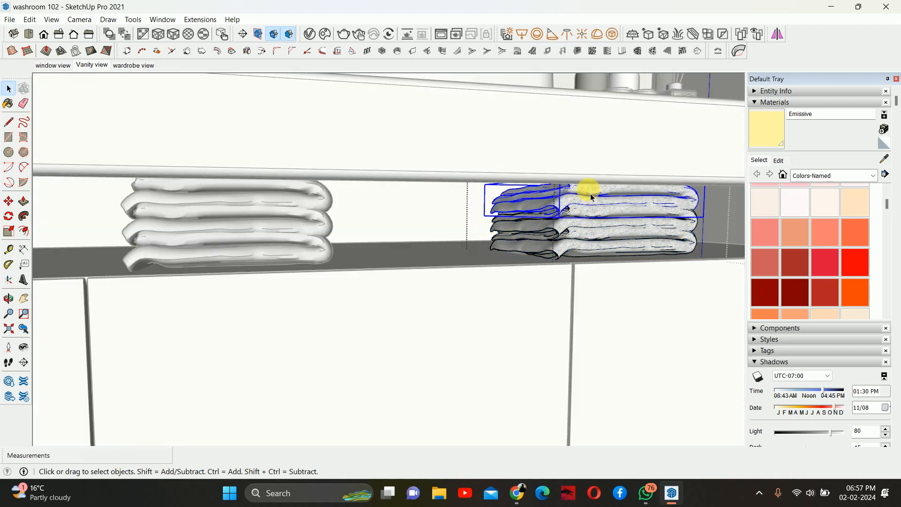
key(Delete)
scroll(537, 276, down, 3)
click(493, 296)
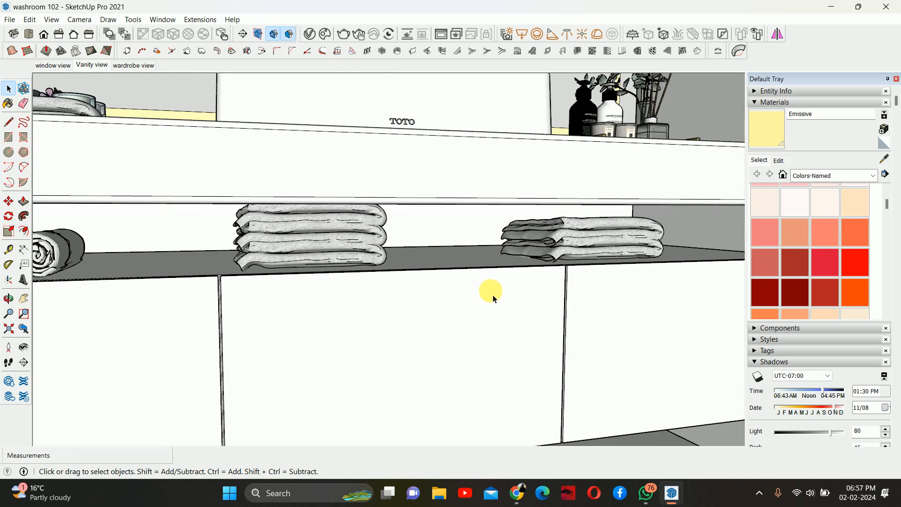
scroll(492, 296, down, 2)
middle_drag(487, 297, 393, 321)
scroll(416, 276, down, 6)
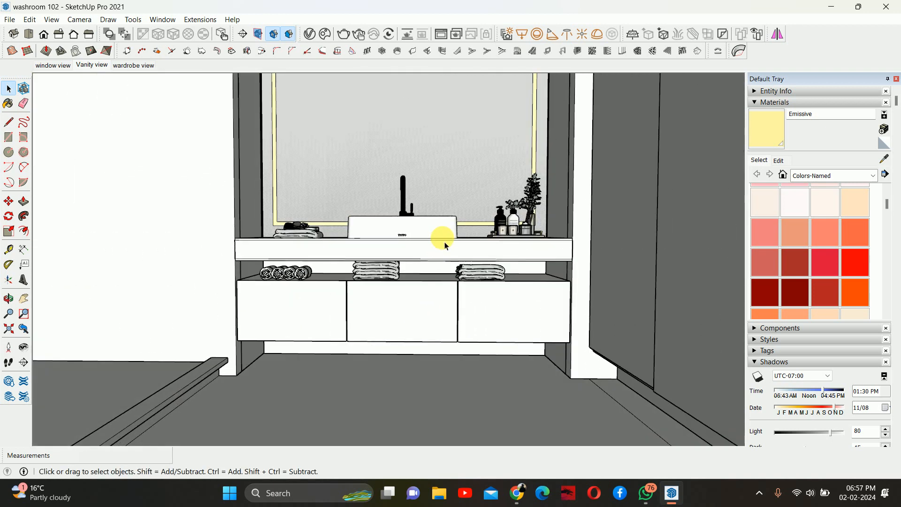
scroll(446, 278, down, 4)
middle_drag(466, 337, 390, 272)
scroll(451, 322, down, 5)
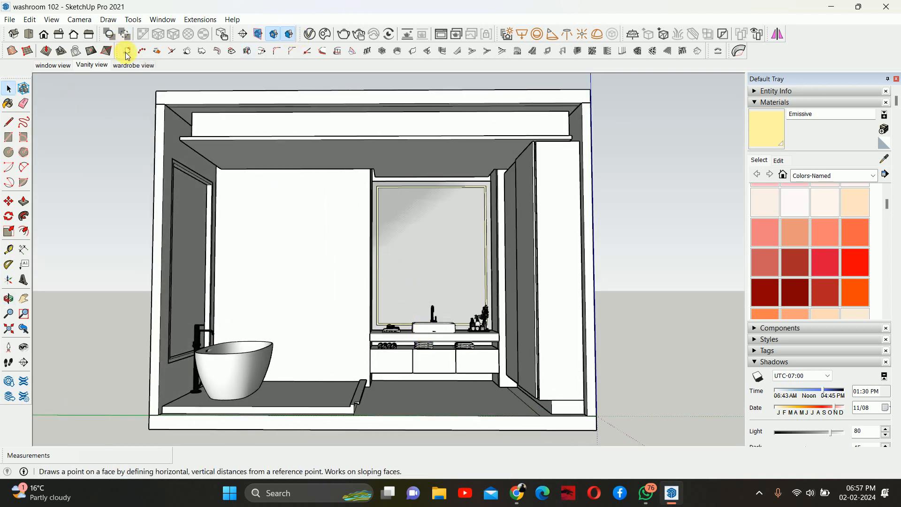
click(92, 65)
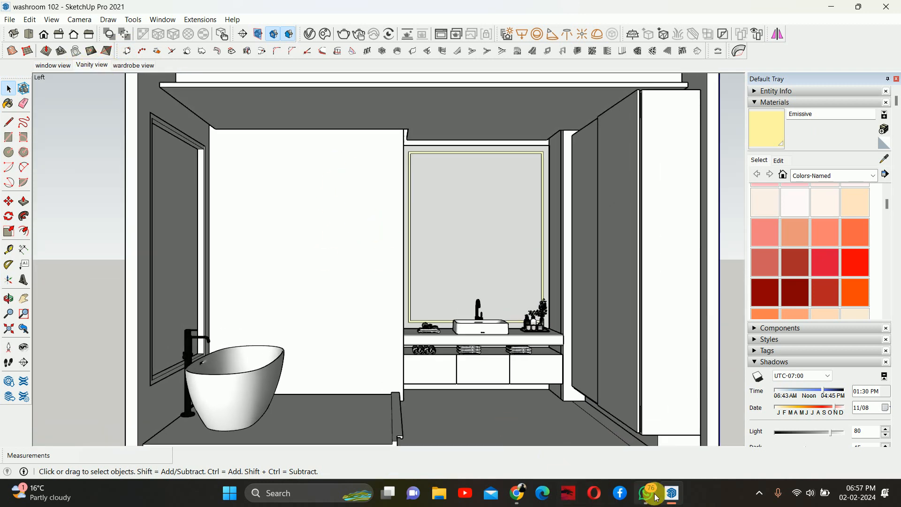
- Switch to the browser and return to the Toilet Accessories collection on 3D Warehouse
mouse_move(516, 493)
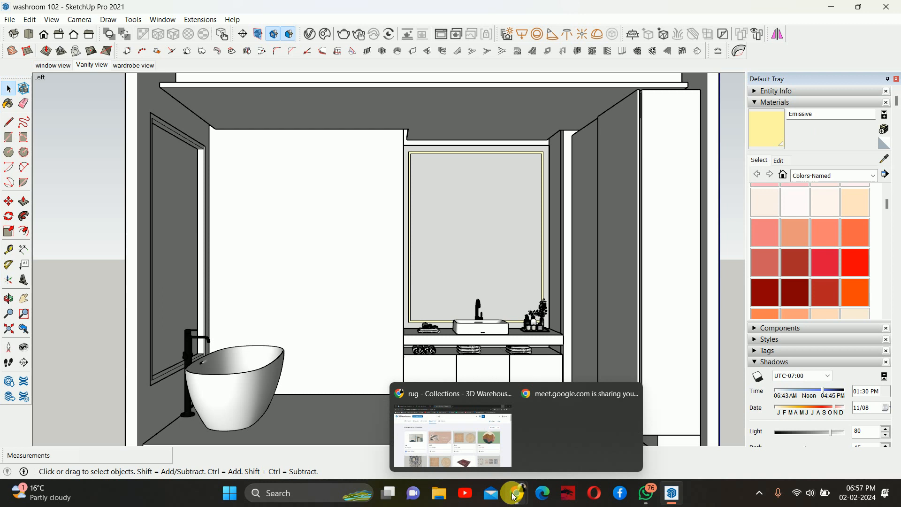
click(463, 419)
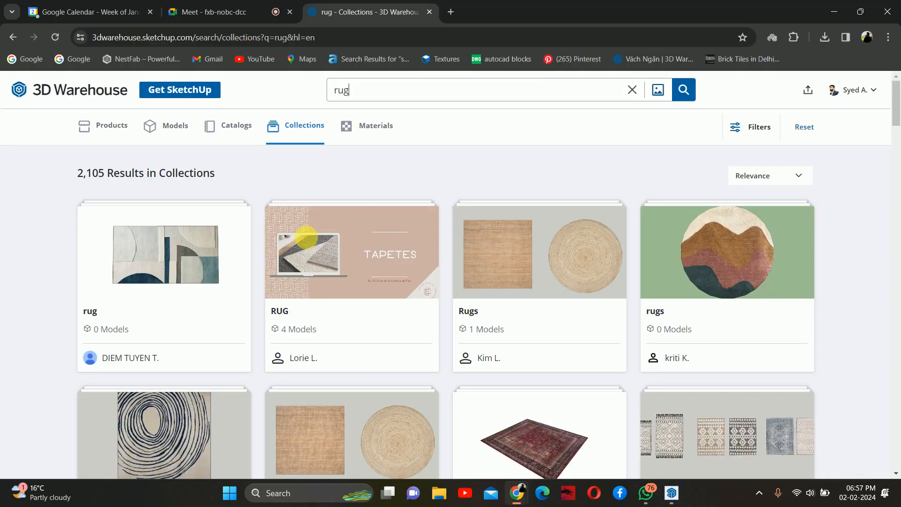
click(13, 37)
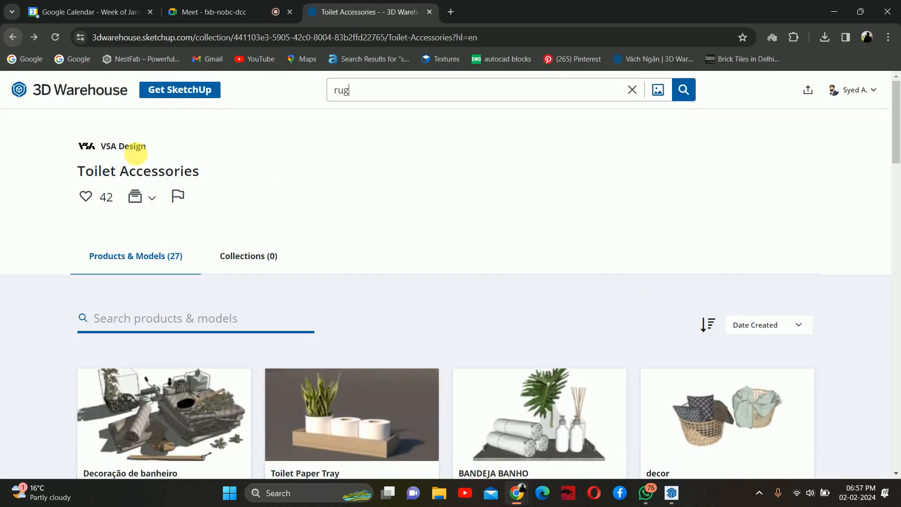
scroll(322, 261, down, 12)
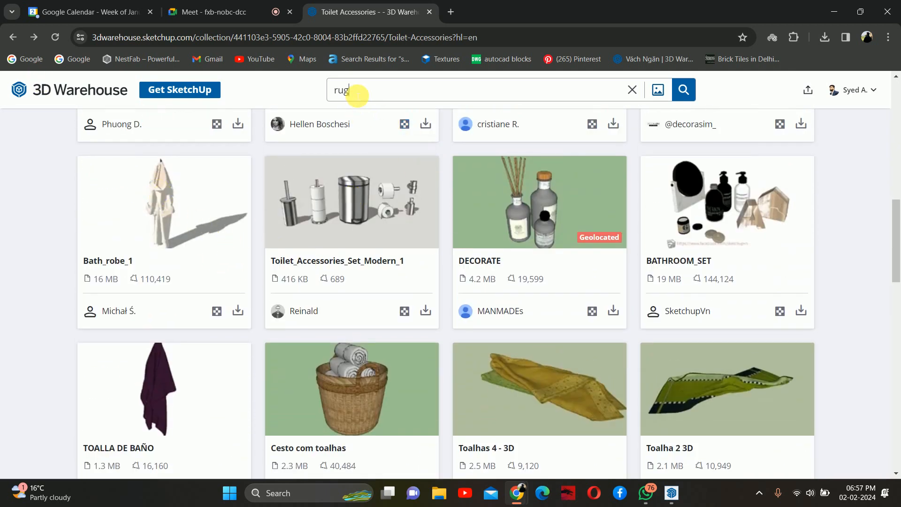
- Download the Bath_robe_1 model as a SketchUp file
double_click(342, 90)
click(238, 312)
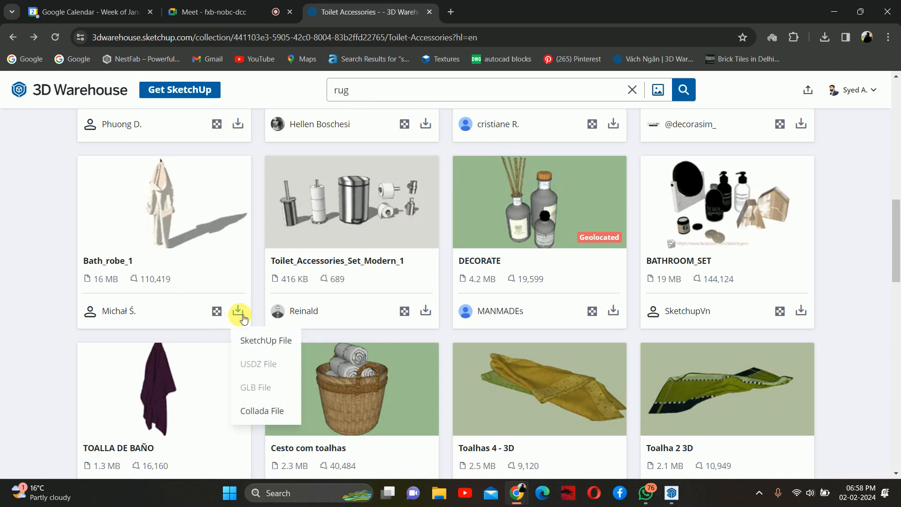
click(267, 342)
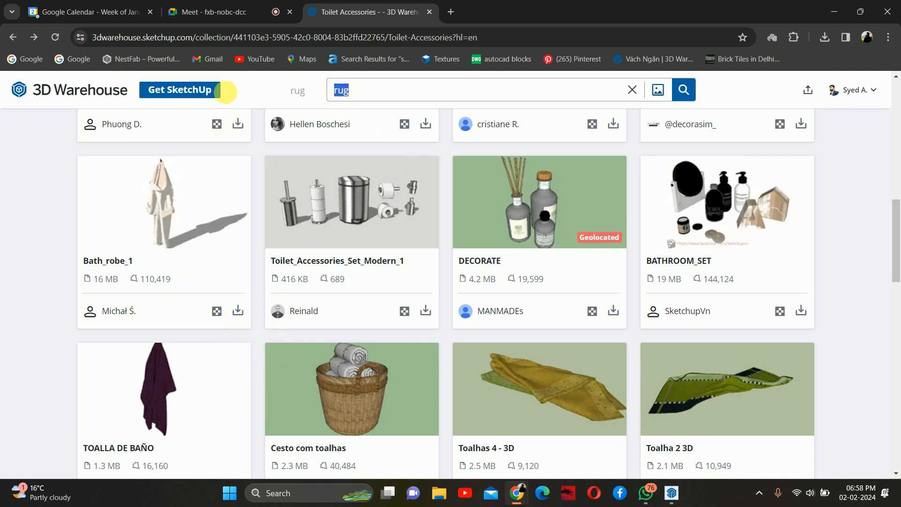
- Search 3D Warehouse for "bath robe" and show the Models results
text(bath r)
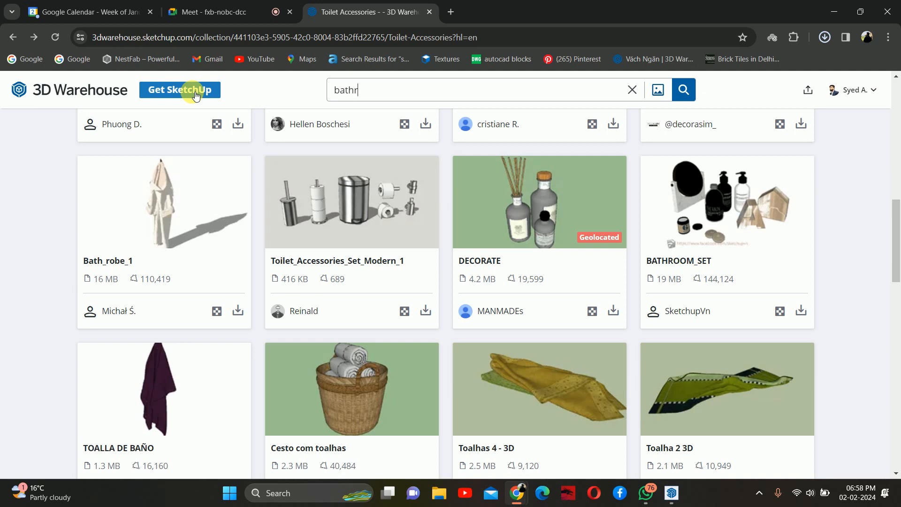
text(o)
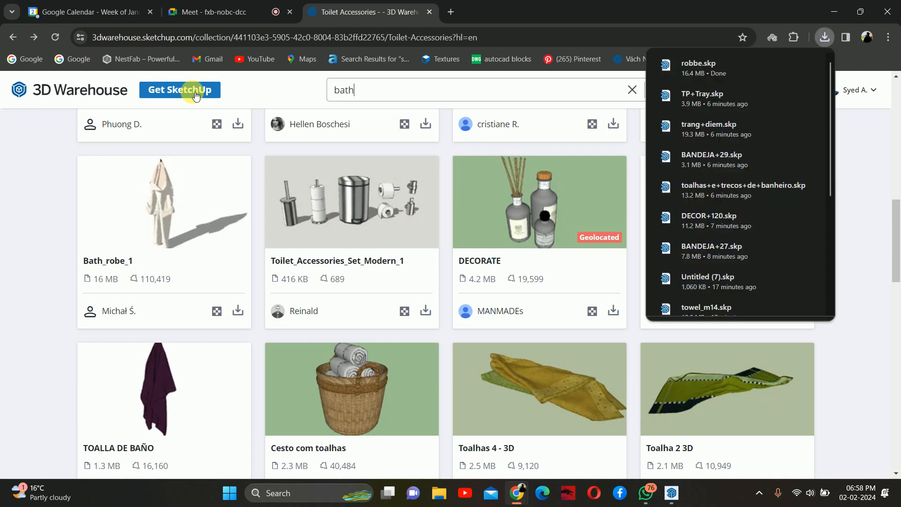
text(be)
key(Return)
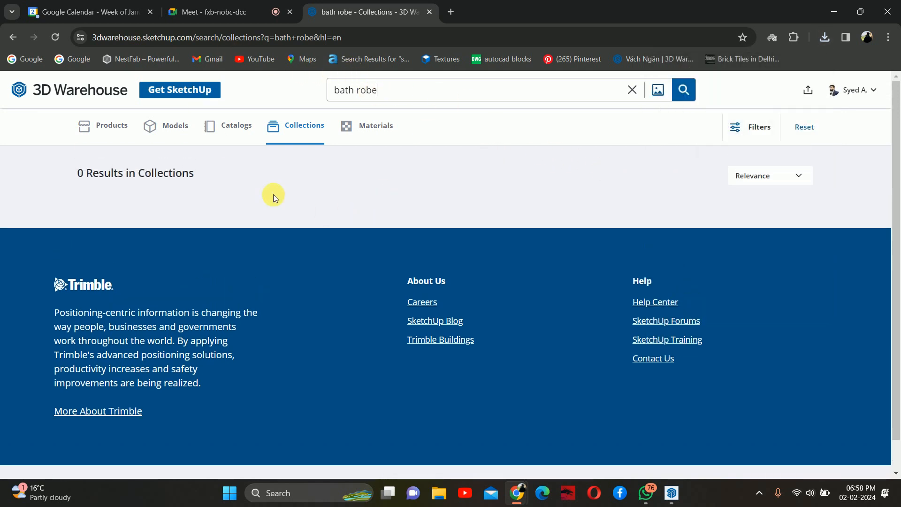
click(180, 138)
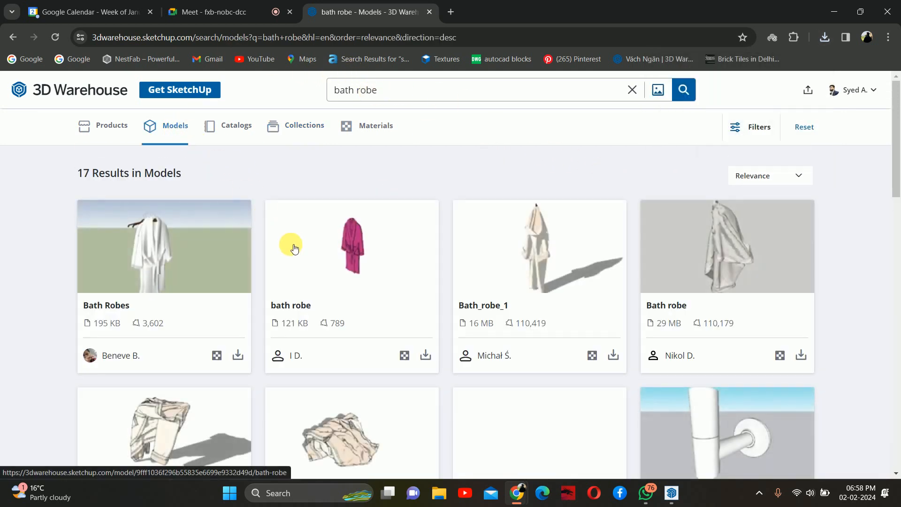
- Browse the bath robe results among models and products
scroll(511, 275, down, 5)
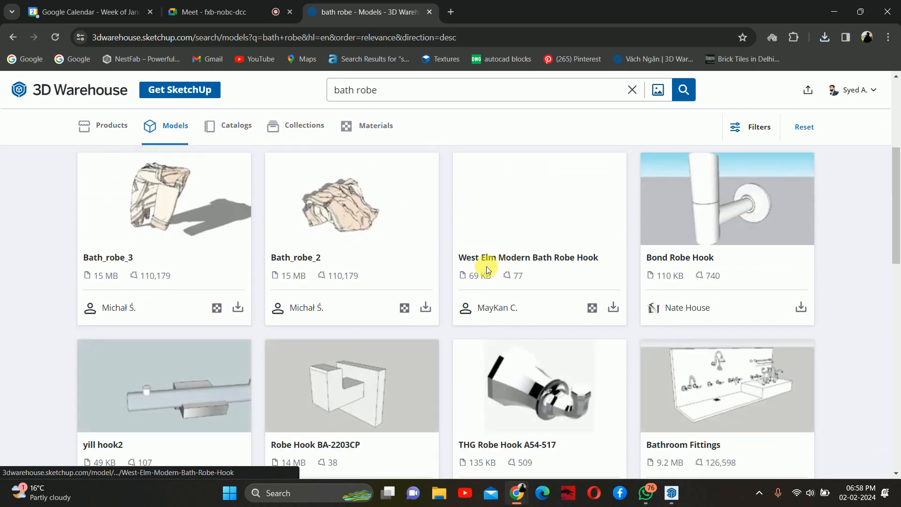
scroll(447, 262, down, 3)
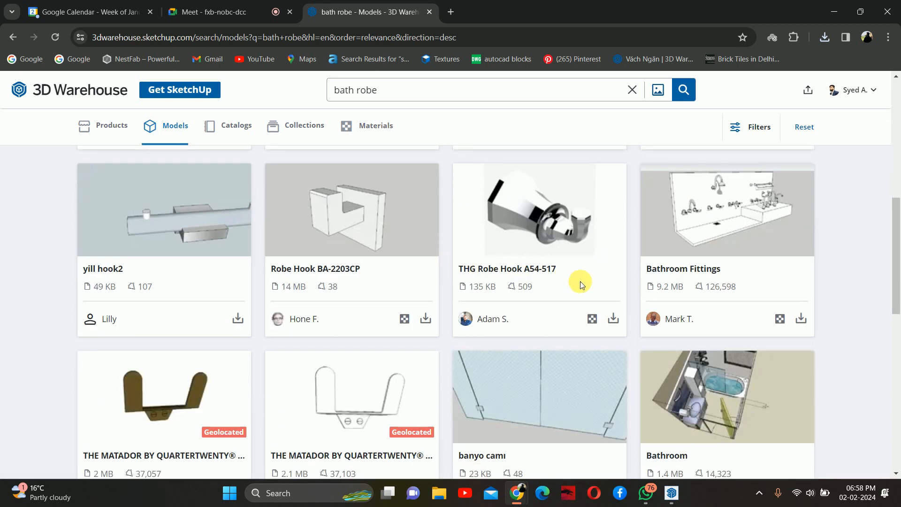
scroll(580, 284, down, 12)
scroll(519, 286, up, 20)
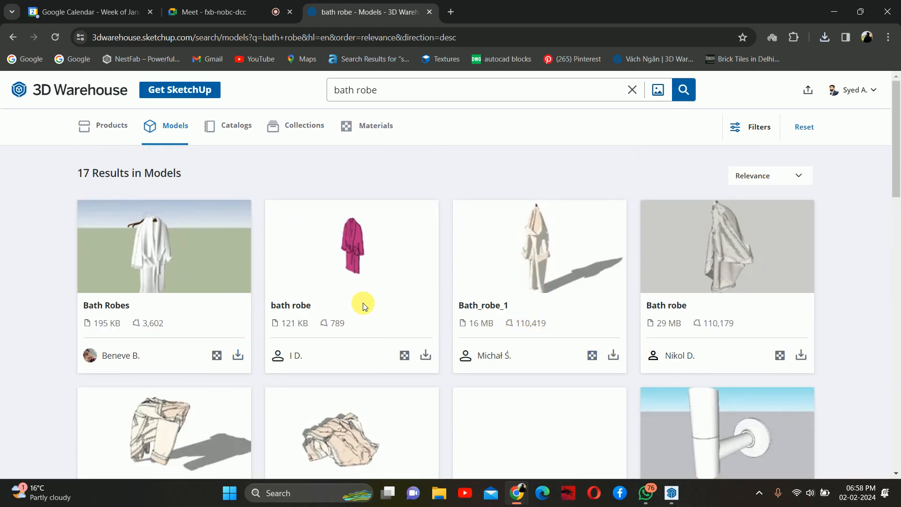
click(114, 141)
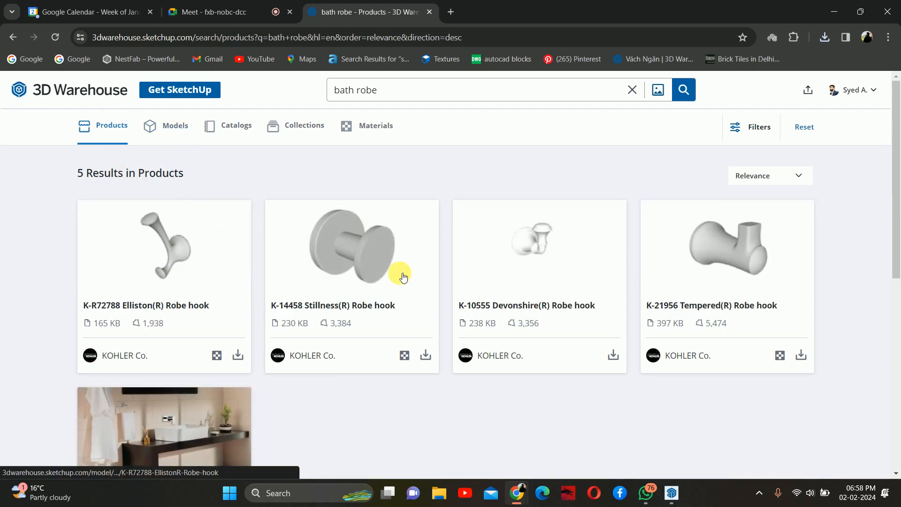
scroll(482, 291, down, 8)
scroll(196, 215, up, 6)
scroll(196, 215, up, 1)
click(166, 125)
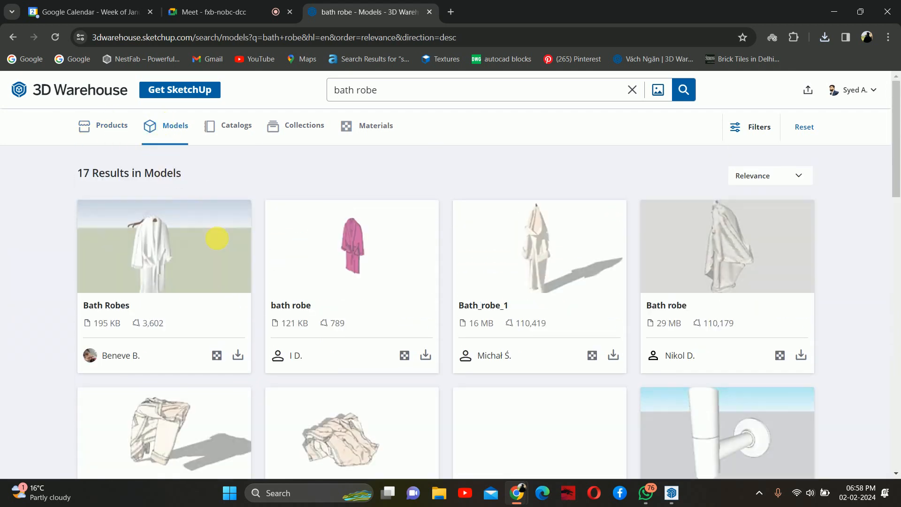
- Download the Bath Robes model as a SketchUp file and return to SketchUp
click(241, 358)
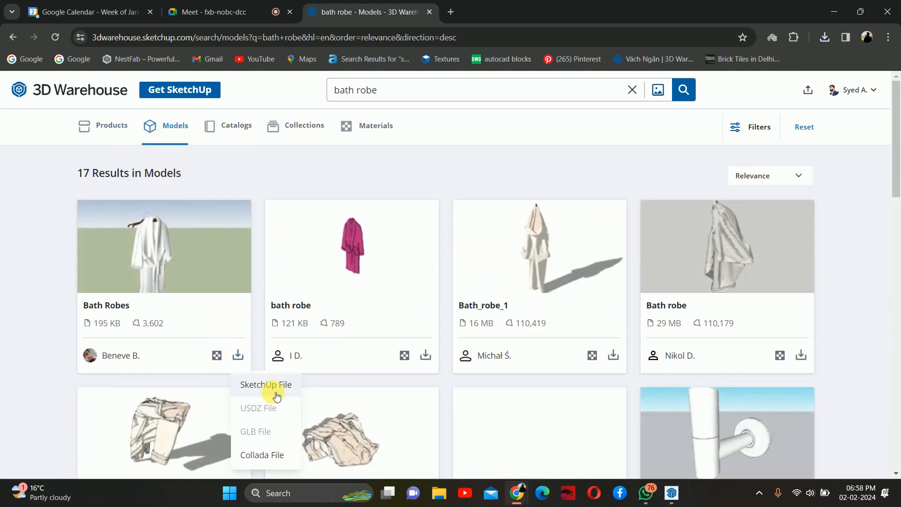
click(275, 393)
scroll(274, 368, down, 3)
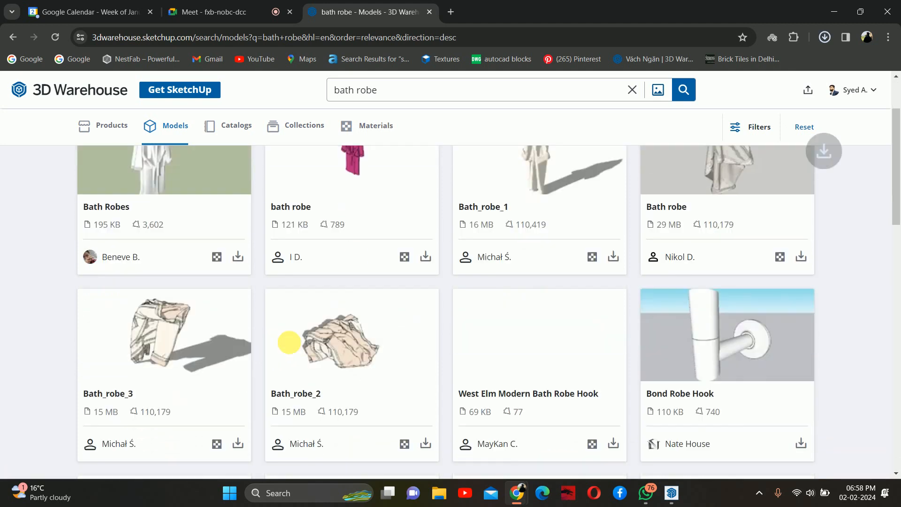
click(831, 13)
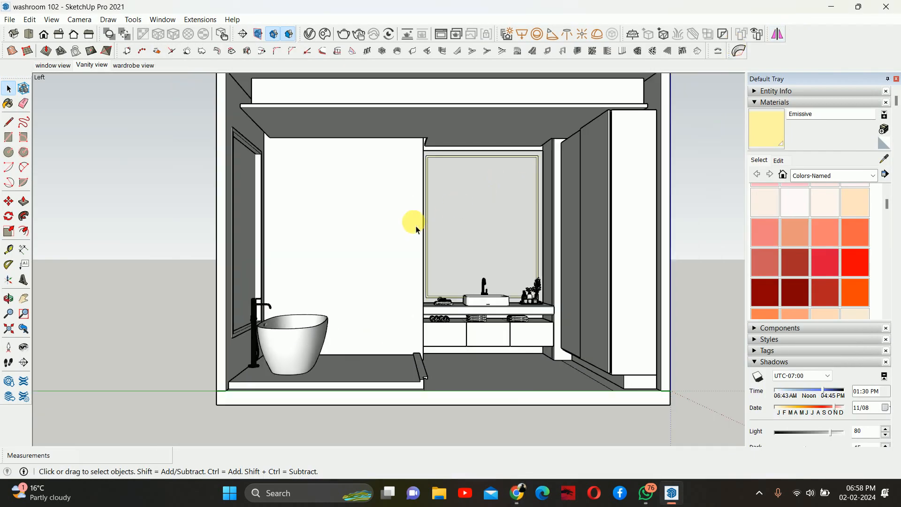
- Import the robbe file and place the bath robe on the floor beside the bathtub
click(9, 19)
click(45, 214)
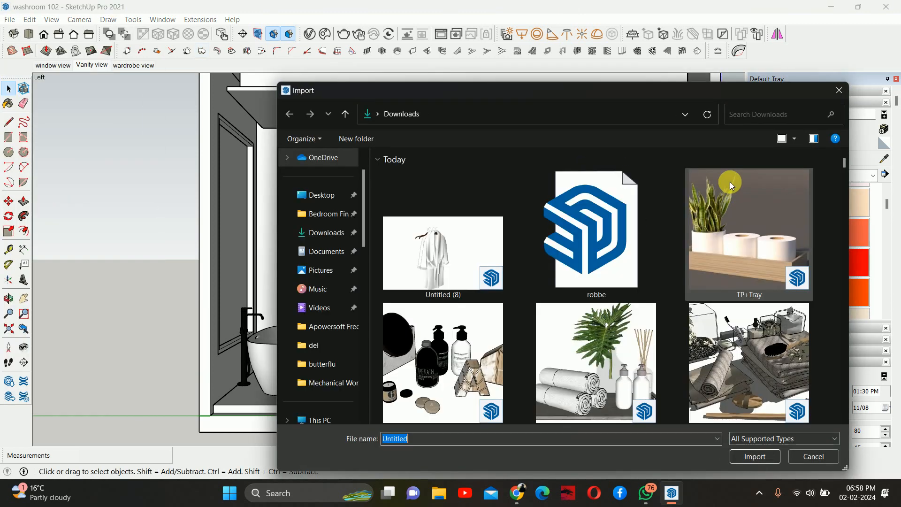
click(639, 238)
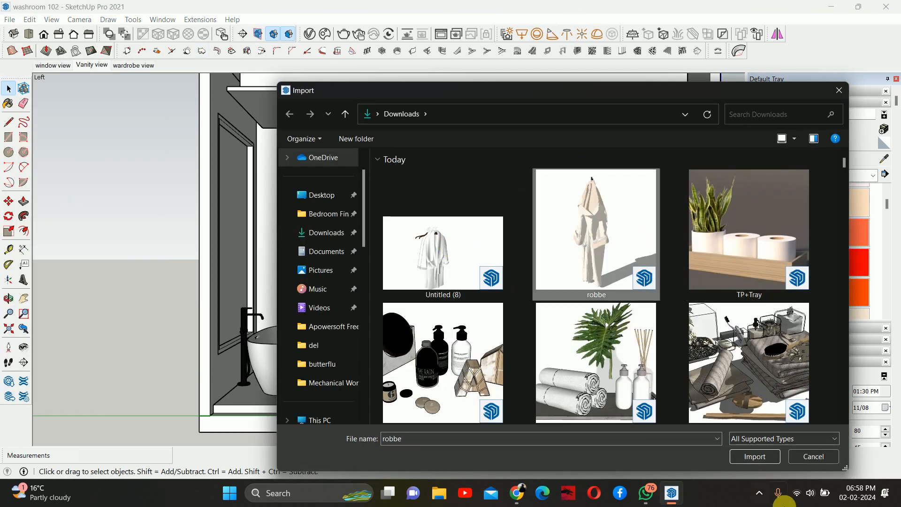
click(754, 455)
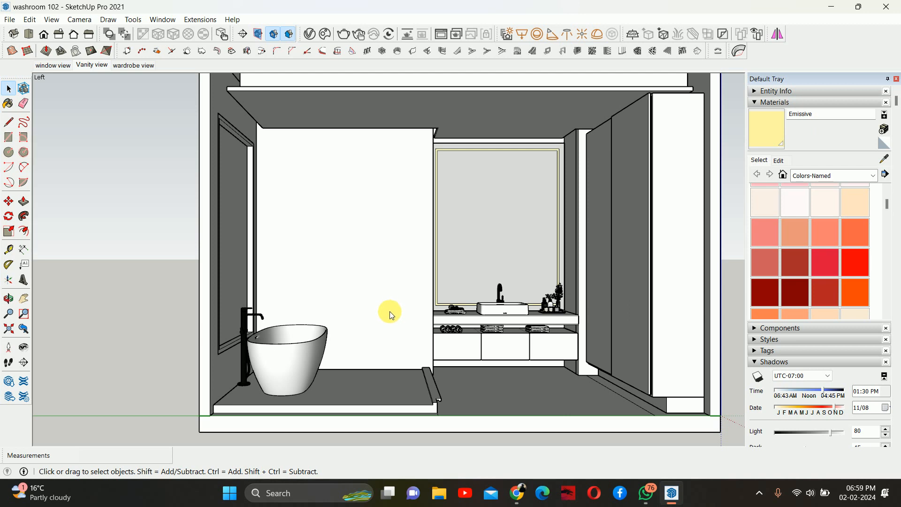
key(ctrl+v)
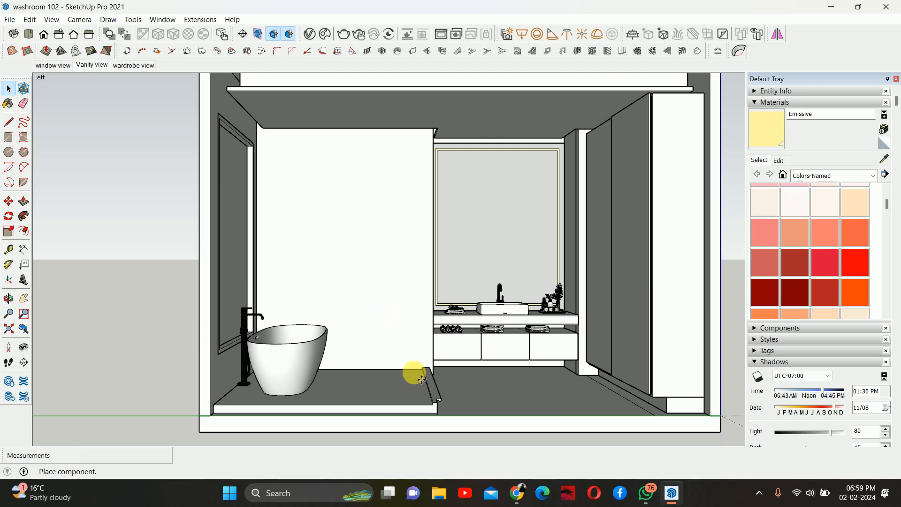
middle_drag(368, 358, 372, 422)
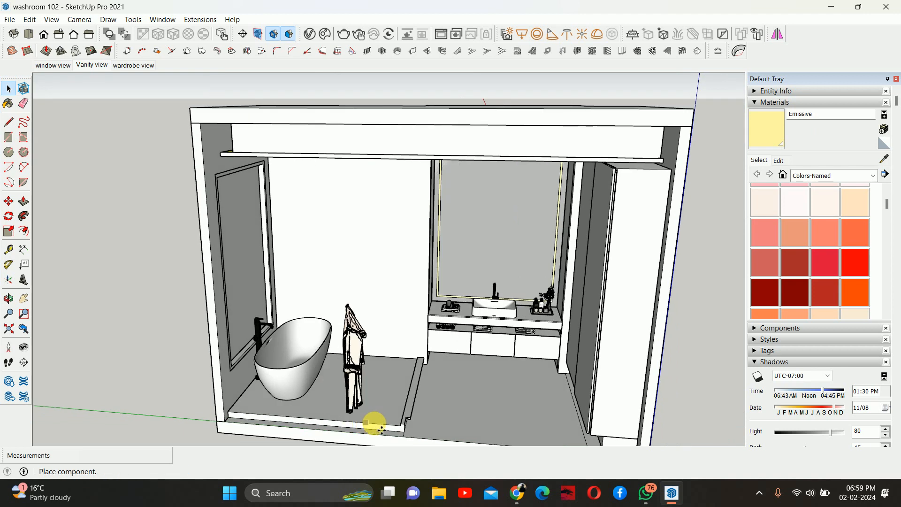
click(379, 425)
key(m)
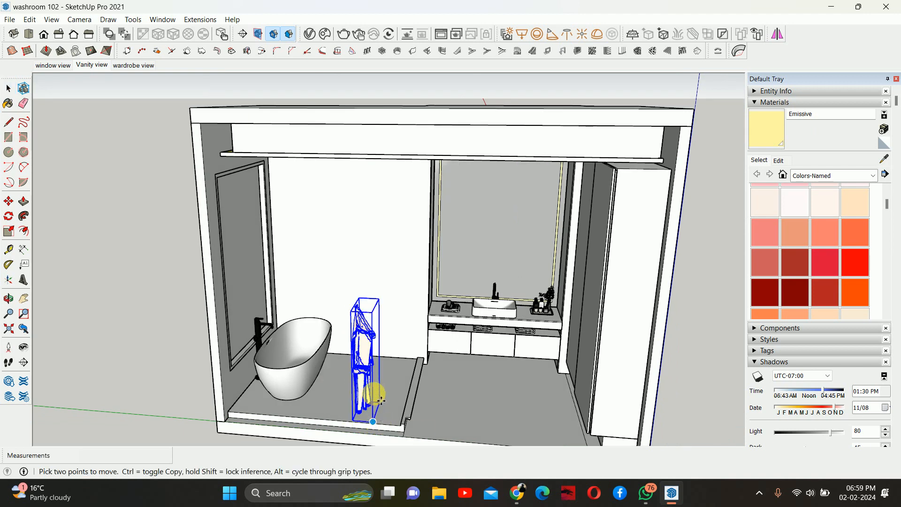
key(space)
scroll(363, 357, up, 7)
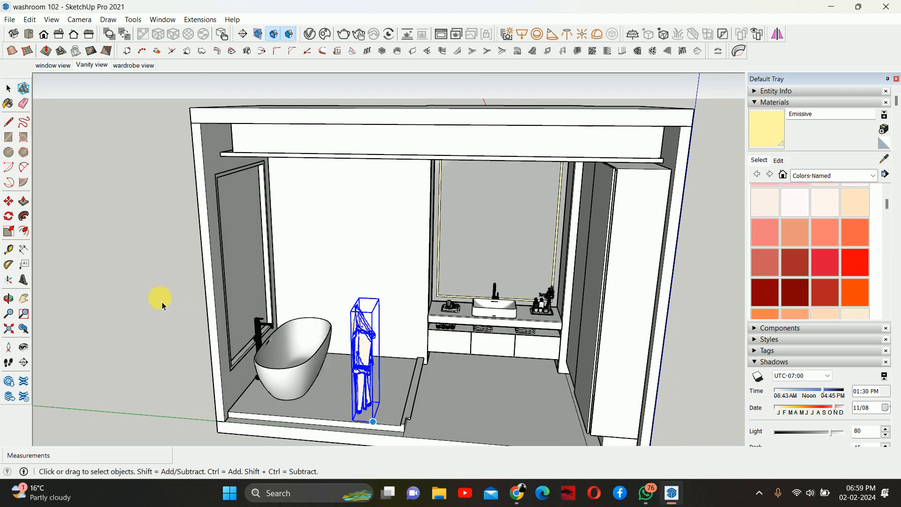
click(156, 310)
- Select the bath robe and rotate it about 15° on the floor
scroll(409, 282, down, 8)
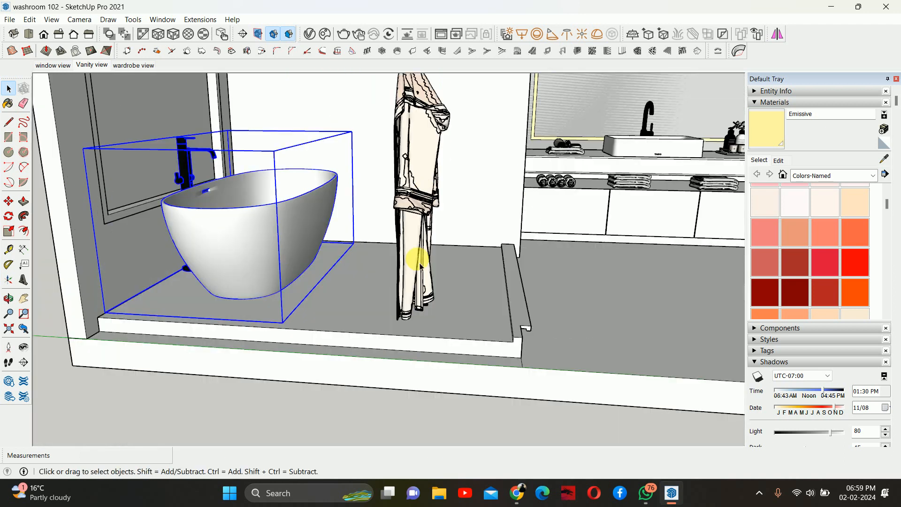
middle_drag(413, 257, 331, 298)
click(277, 284)
scroll(280, 290, up, 2)
key(q)
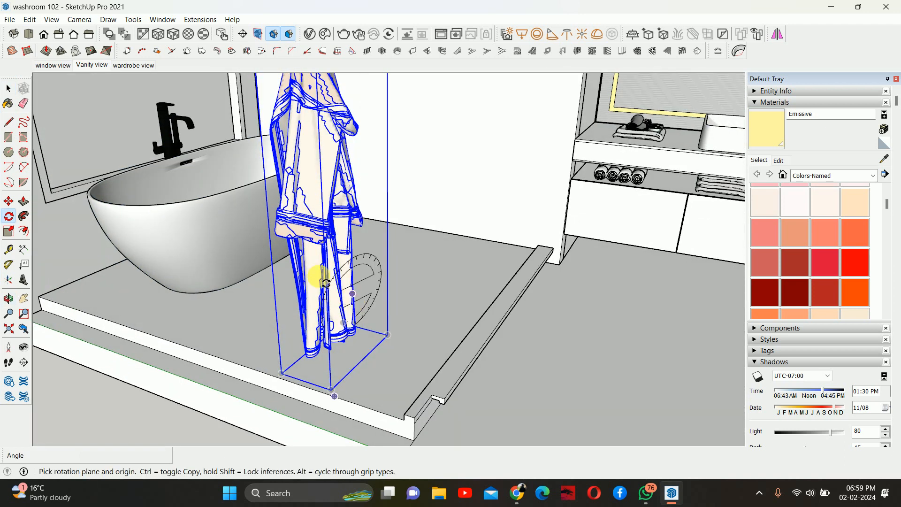
click(387, 335)
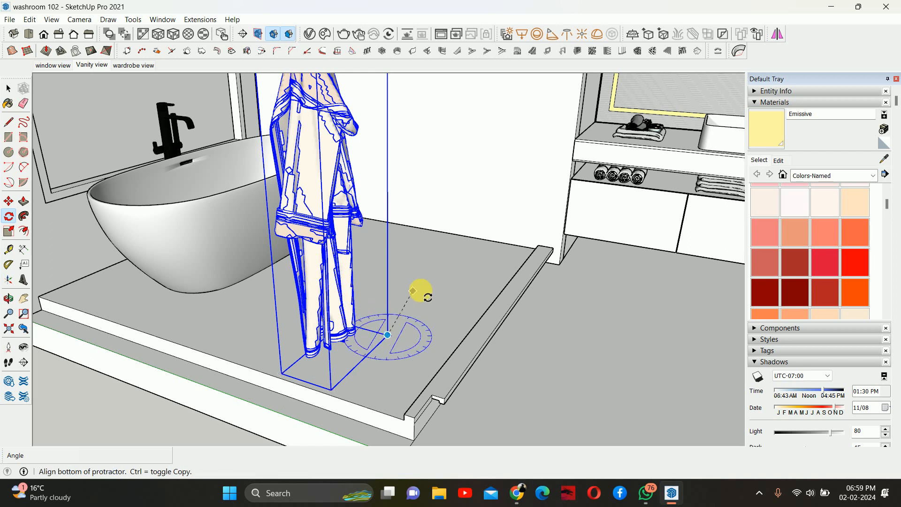
click(434, 289)
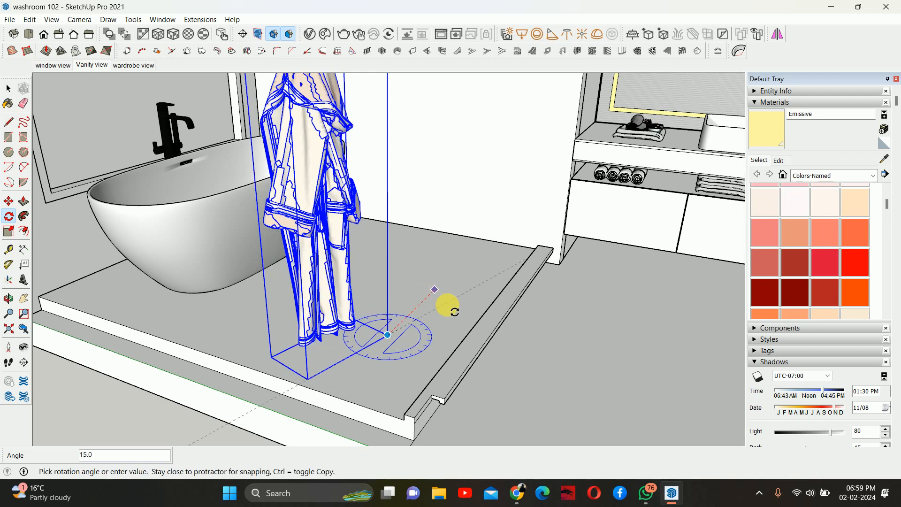
click(429, 286)
- Move the bath robe about 1077 mm across the floor to the wall behind the bathtub
middle_drag(429, 268, 384, 295)
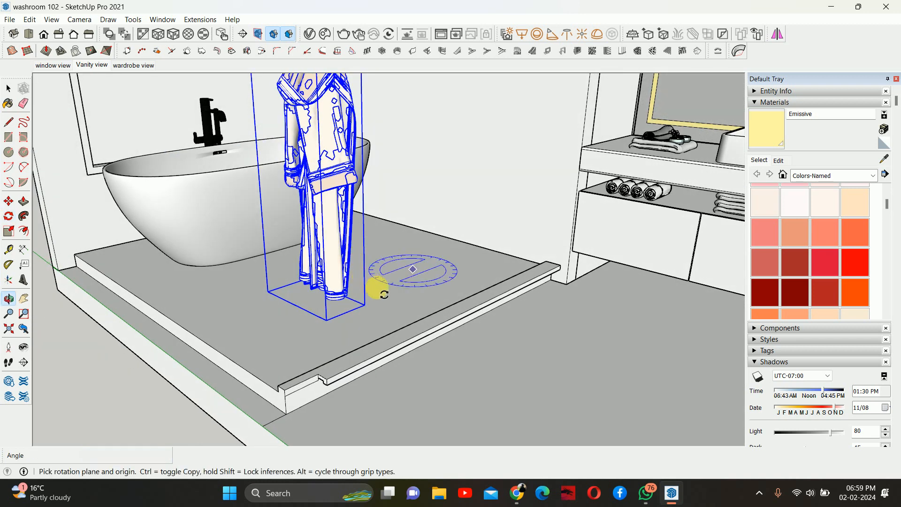
key(m)
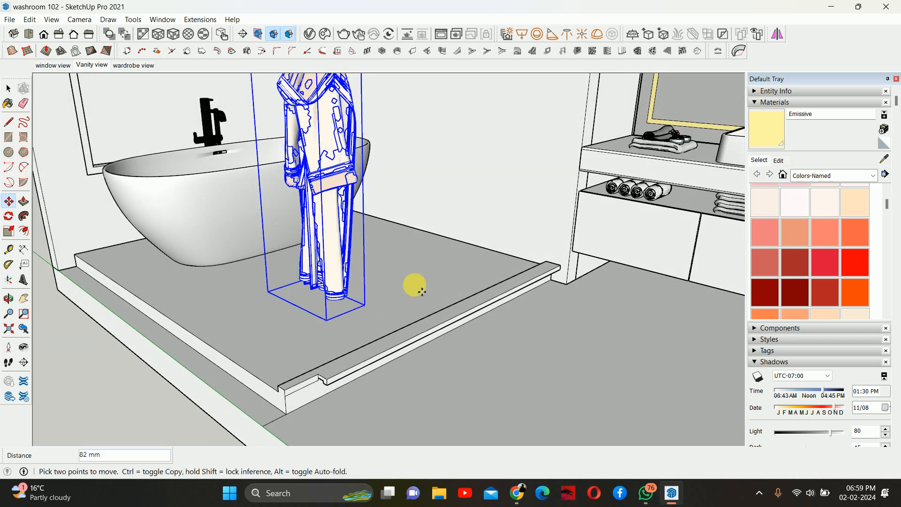
click(364, 304)
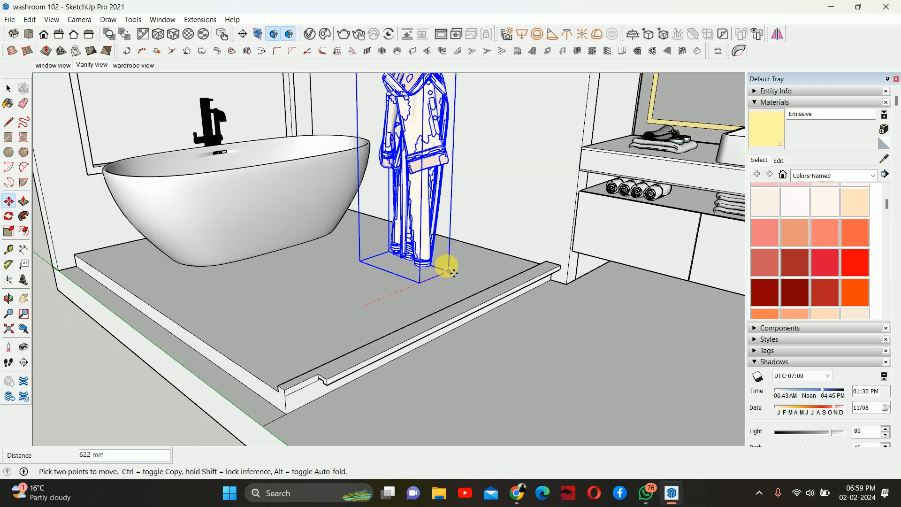
click(491, 252)
- Move the bath robe 45 mm vertically up the wall so it hangs there
middle_drag(609, 203, 492, 281)
click(490, 272)
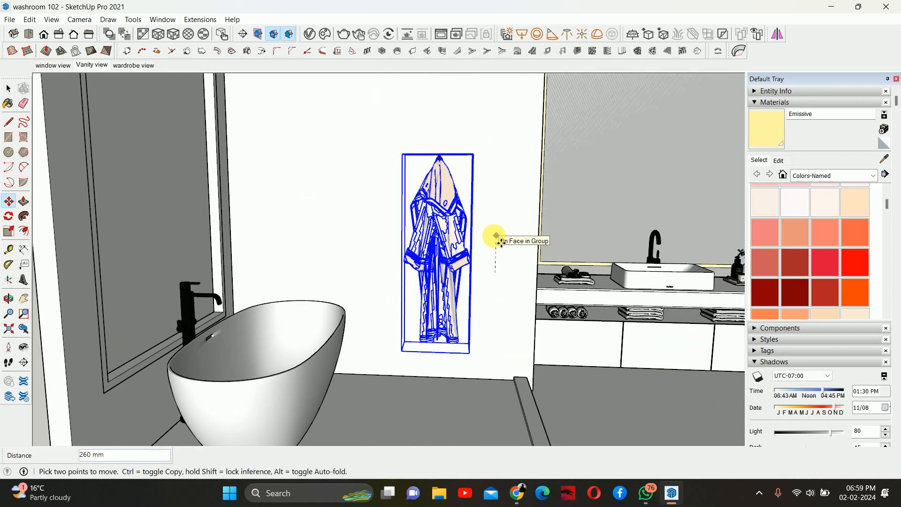
text(450)
key(Return)
- Switch to the Vanity view scene, start a V-Ray interactive render to check the result, and close the frame buffer
scroll(490, 254, down, 2)
key(space)
scroll(490, 254, down, 2)
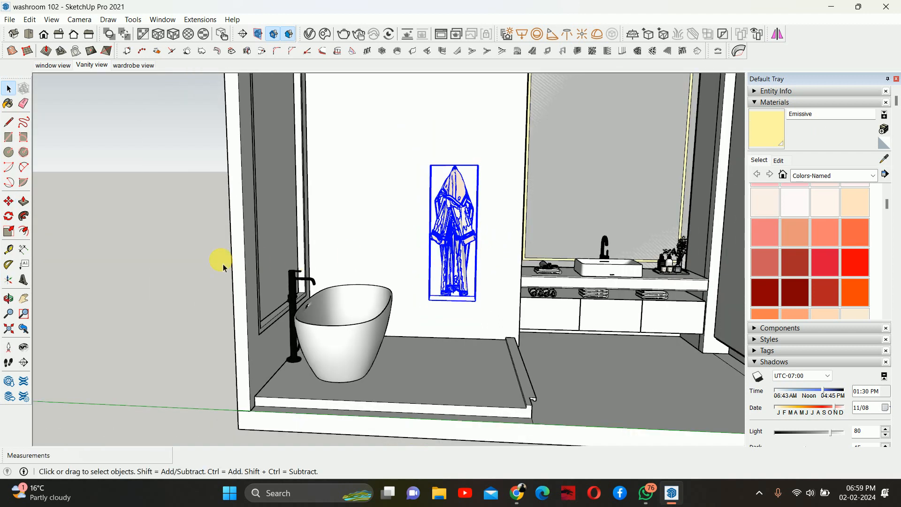
click(184, 267)
middle_drag(185, 266, 261, 240)
shift+middle_drag(415, 258, 366, 320)
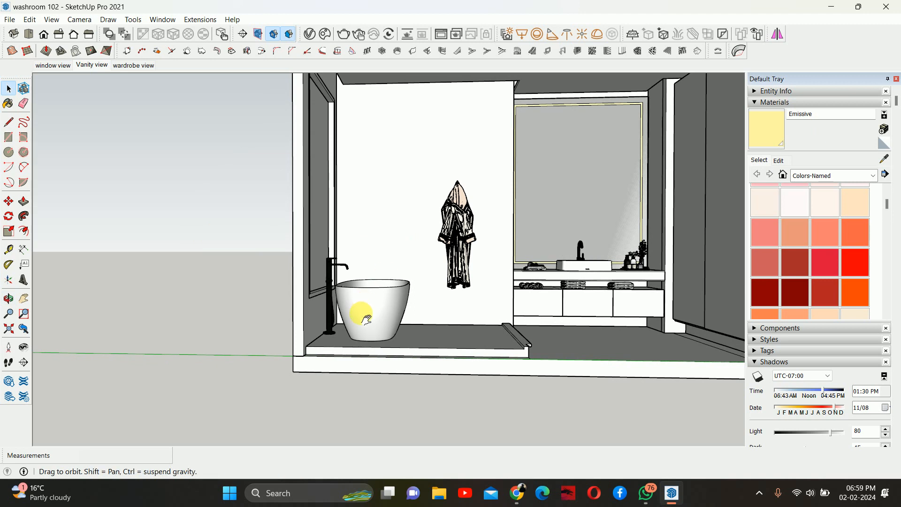
click(92, 65)
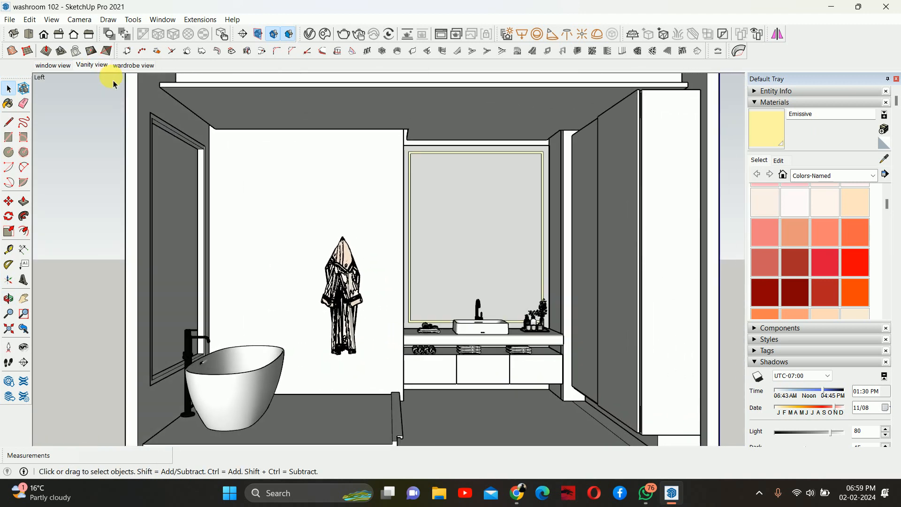
click(359, 32)
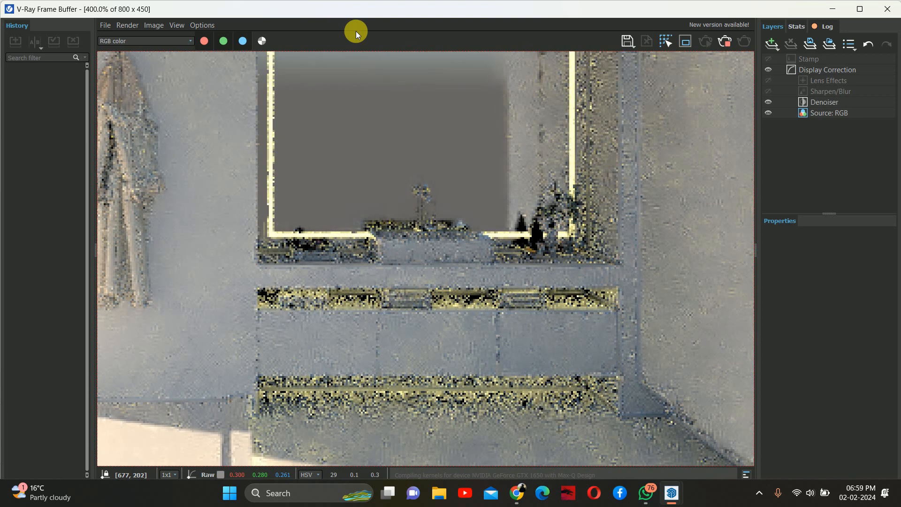
scroll(415, 145, down, 2)
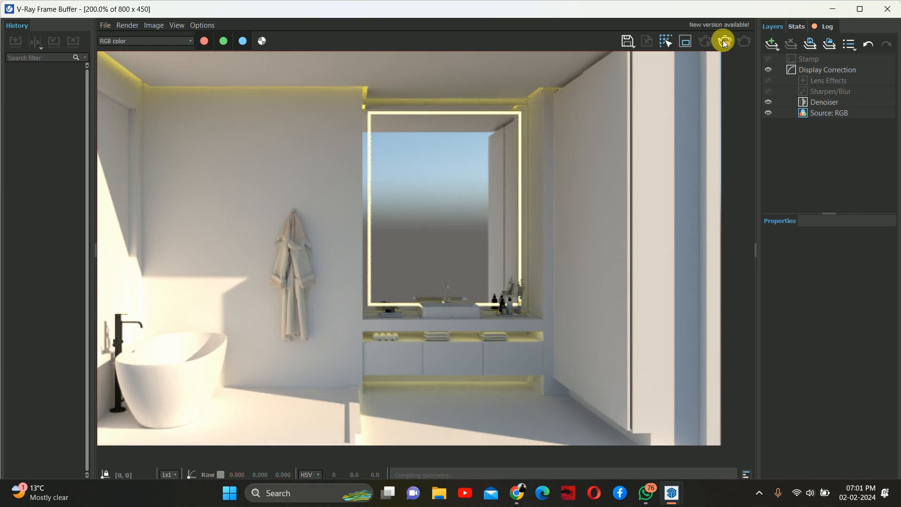
click(883, 9)
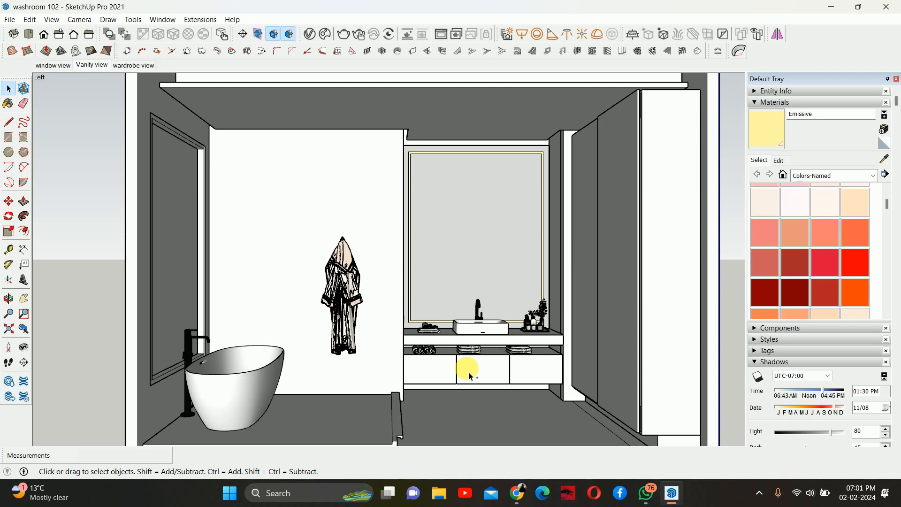
key(ctrl+F10)
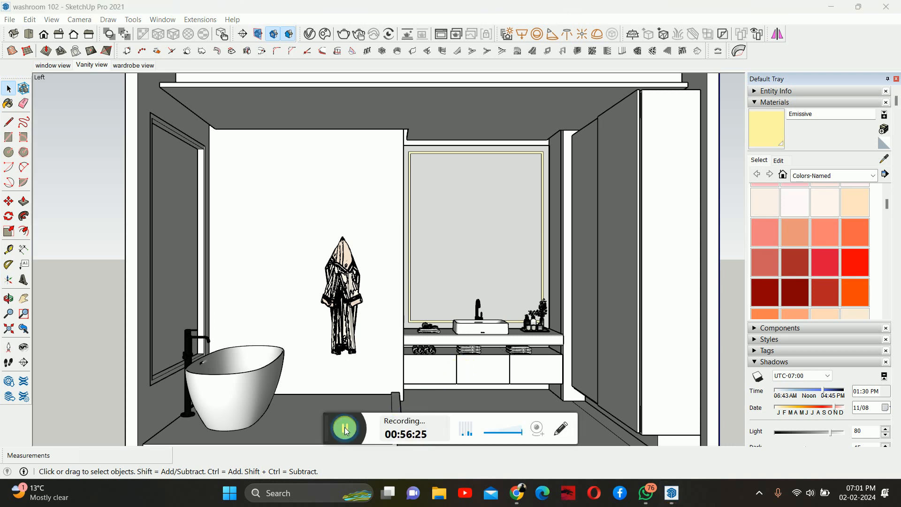